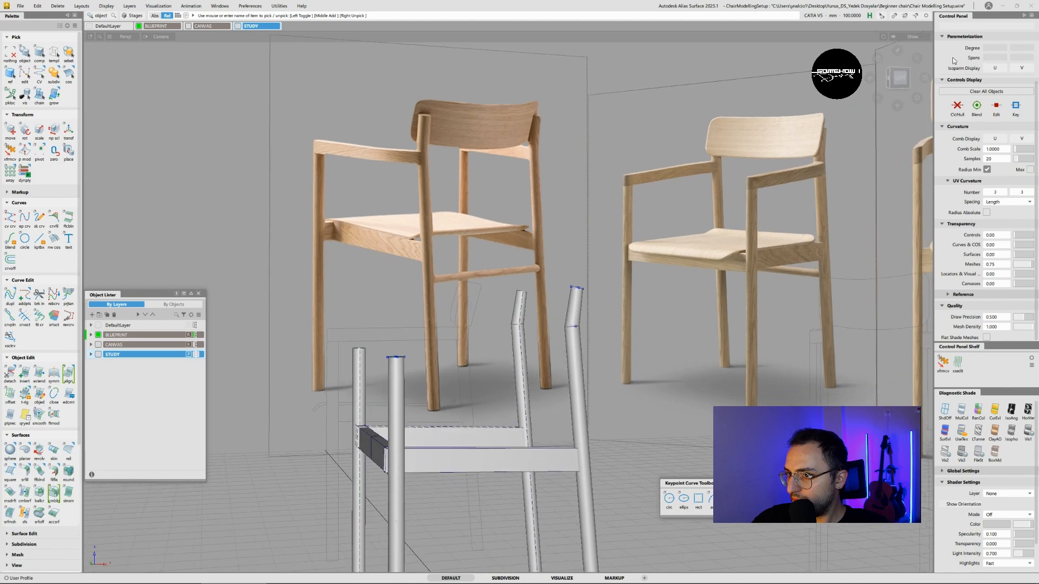
- Switch to the left side view of the chair frame and hide the CANVAS layer
click(900, 77)
alt+shift+right_drag(526, 281, 540, 287)
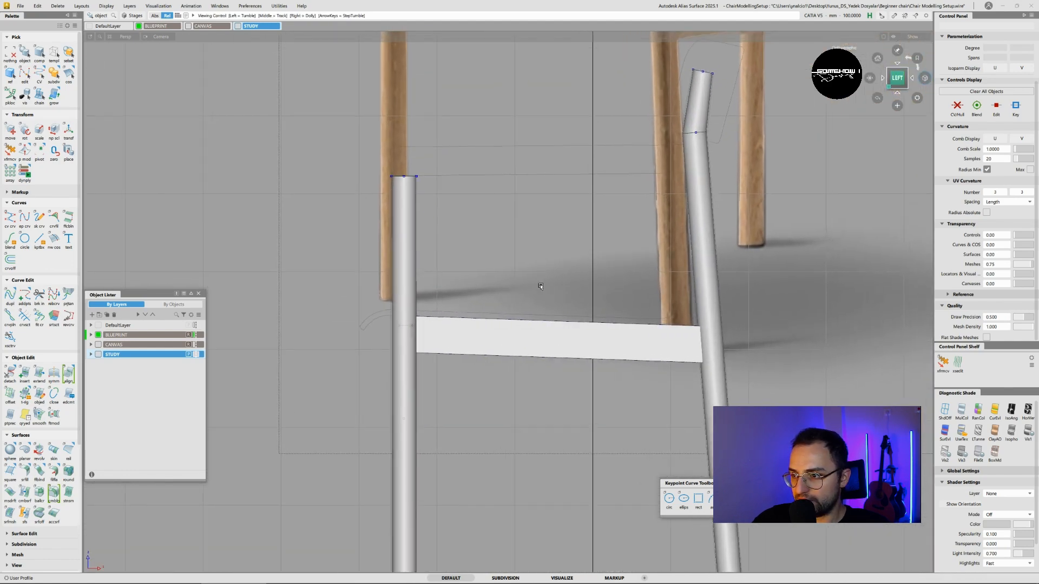
alt+shift+middle_drag(518, 282, 508, 276)
alt+shift+right_drag(508, 276, 520, 265)
alt+shift+middle_drag(519, 265, 501, 277)
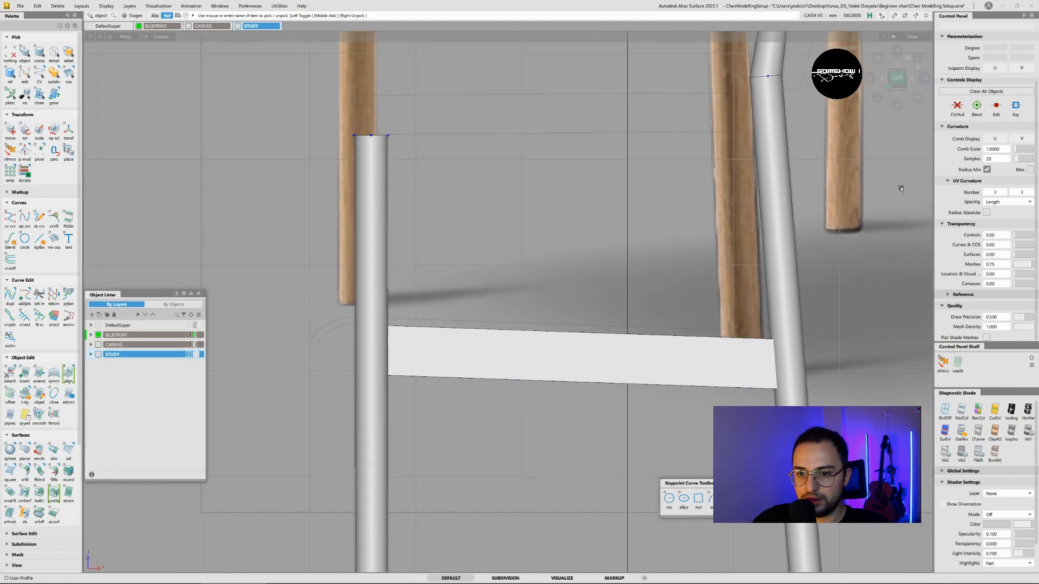
click(99, 345)
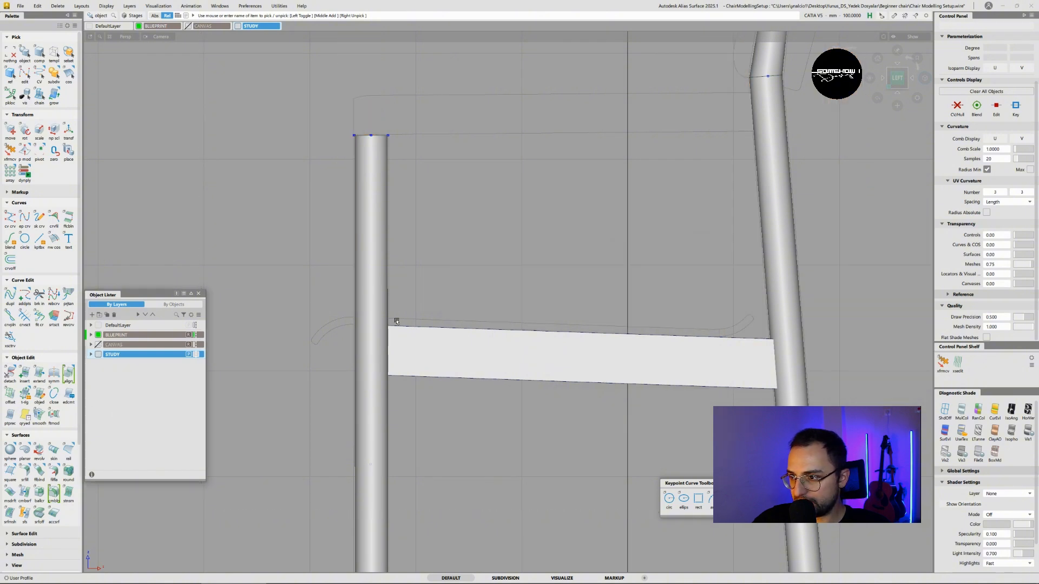
alt+shift+right_drag(523, 319, 531, 306)
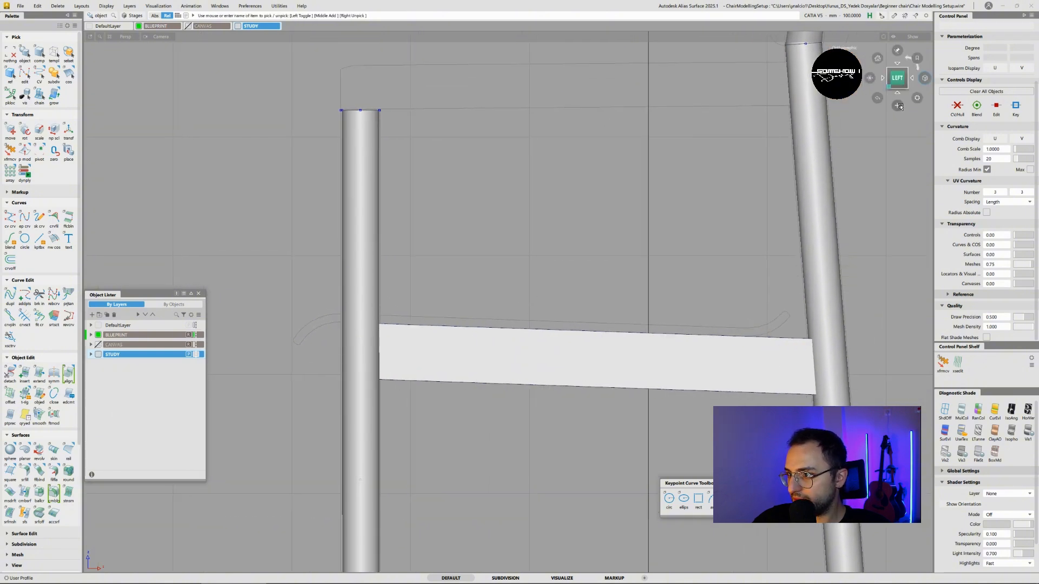
- Turn off diagnostic shading on the model and move the Keypoint Curve Toolbox further into the modelling view
click(945, 410)
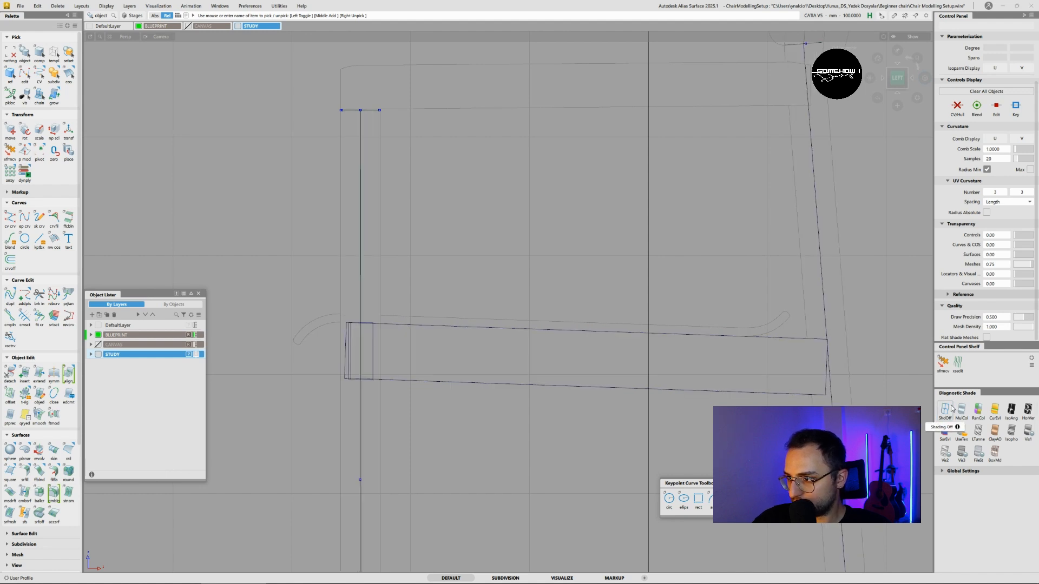
click(722, 339)
scroll(677, 296, up, 2)
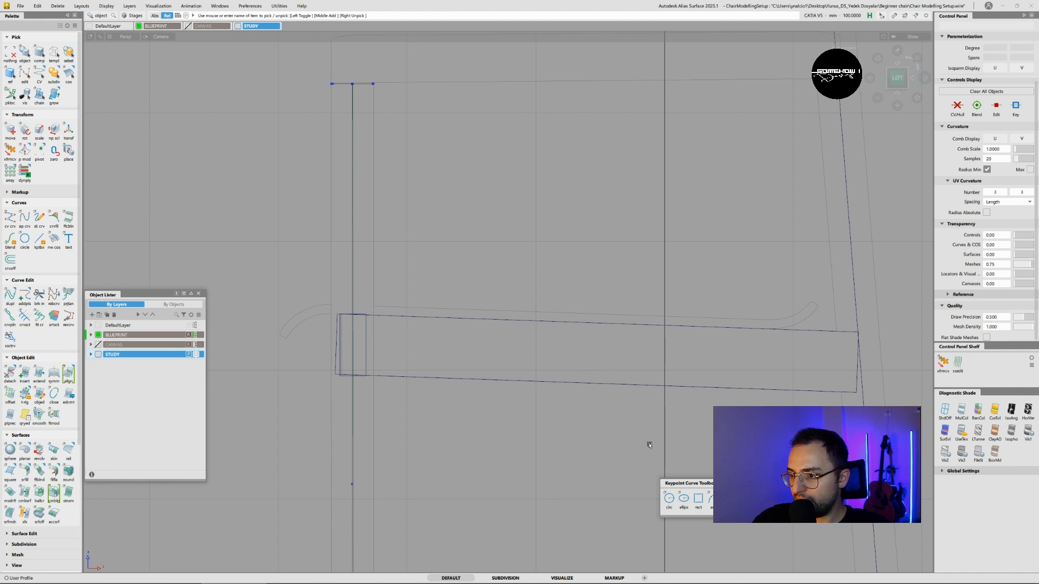
drag(698, 484, 607, 471)
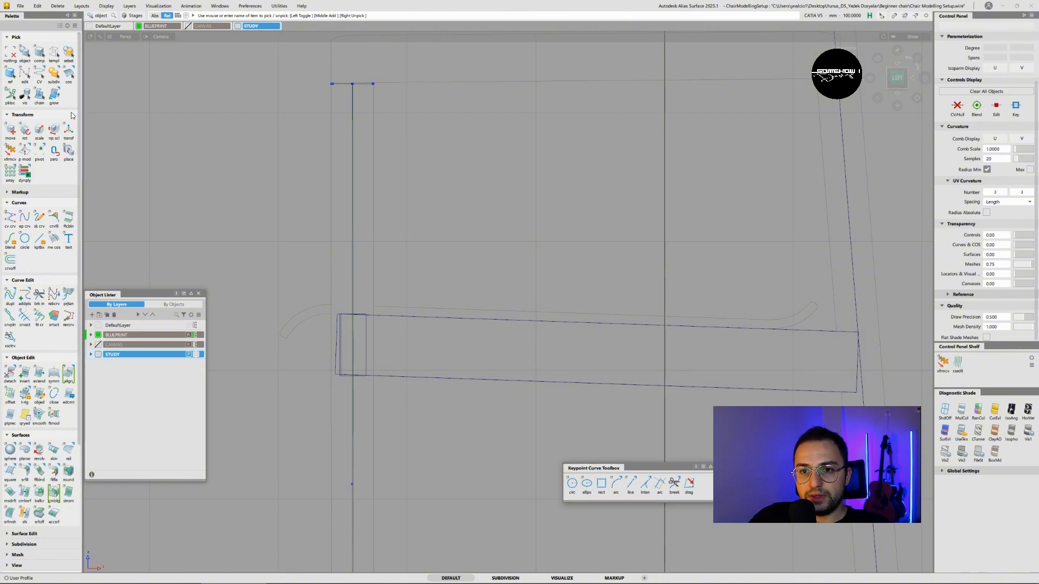
- Draw a degree 1 edit point curve along the blueprint's seat top, from above the front leg to the rear curl
click(25, 221)
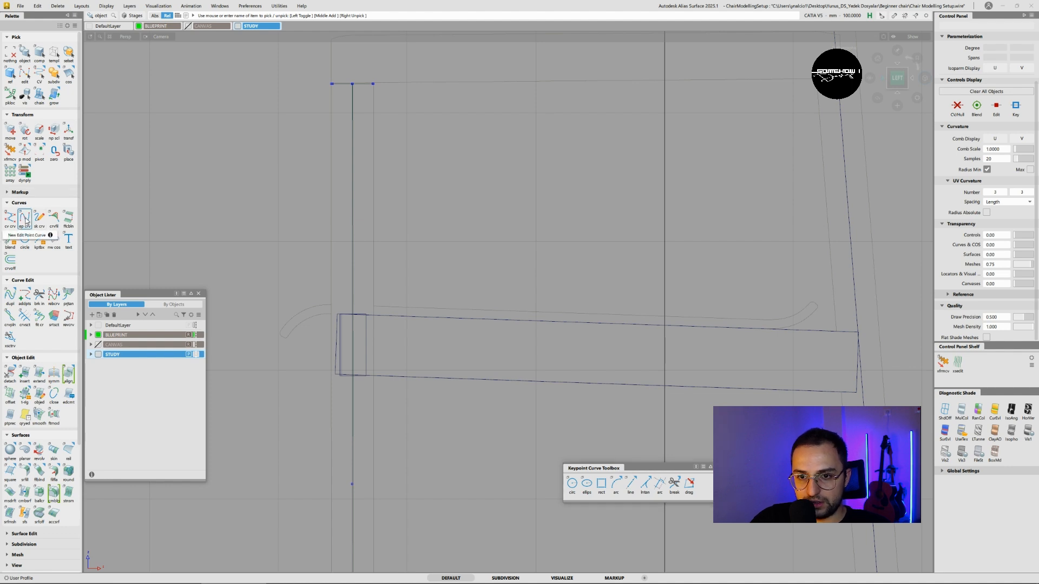
double_click(25, 221)
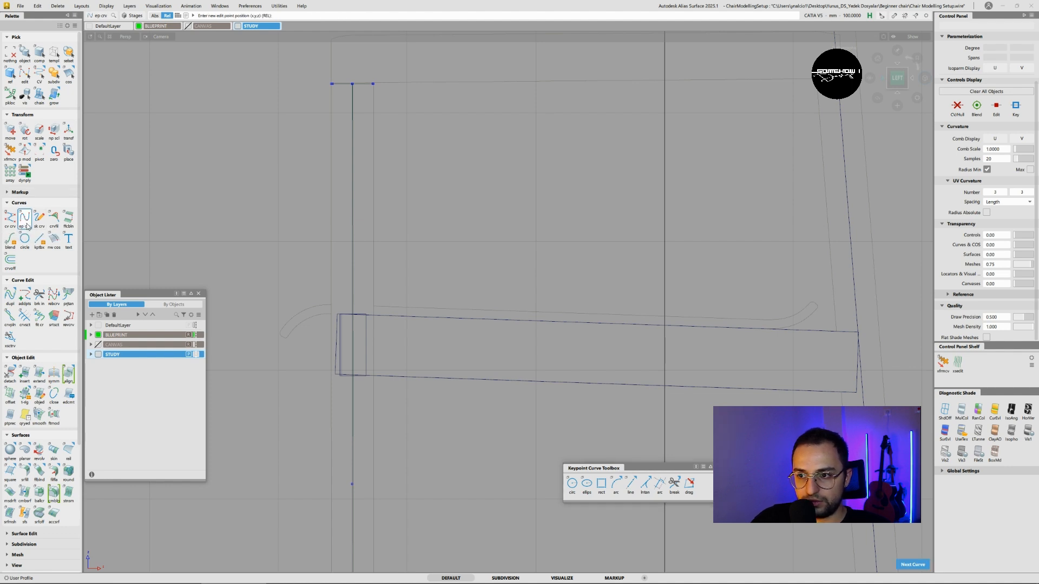
drag(498, 210, 656, 233)
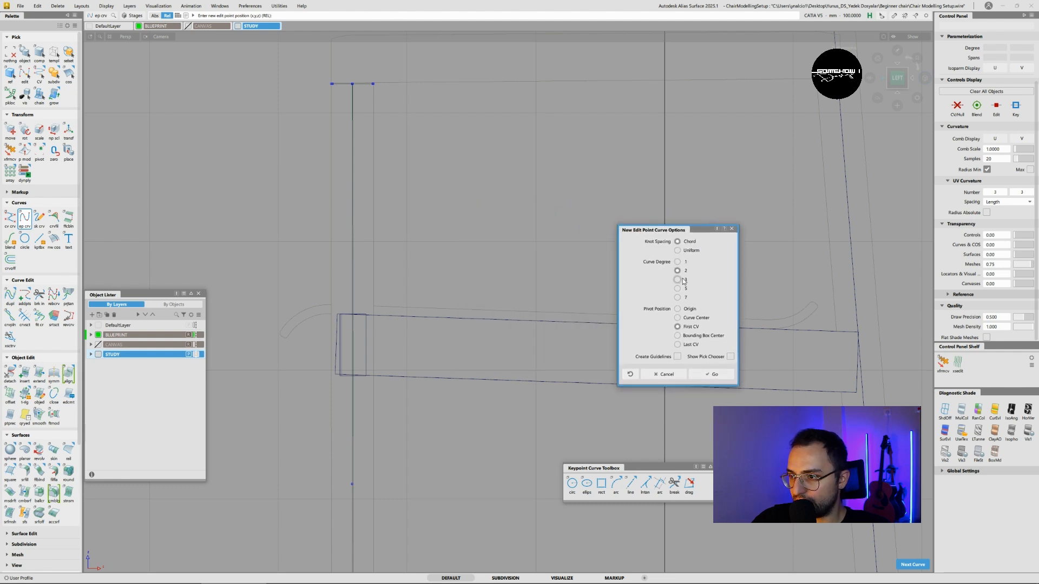
click(683, 297)
click(683, 280)
click(682, 262)
click(712, 375)
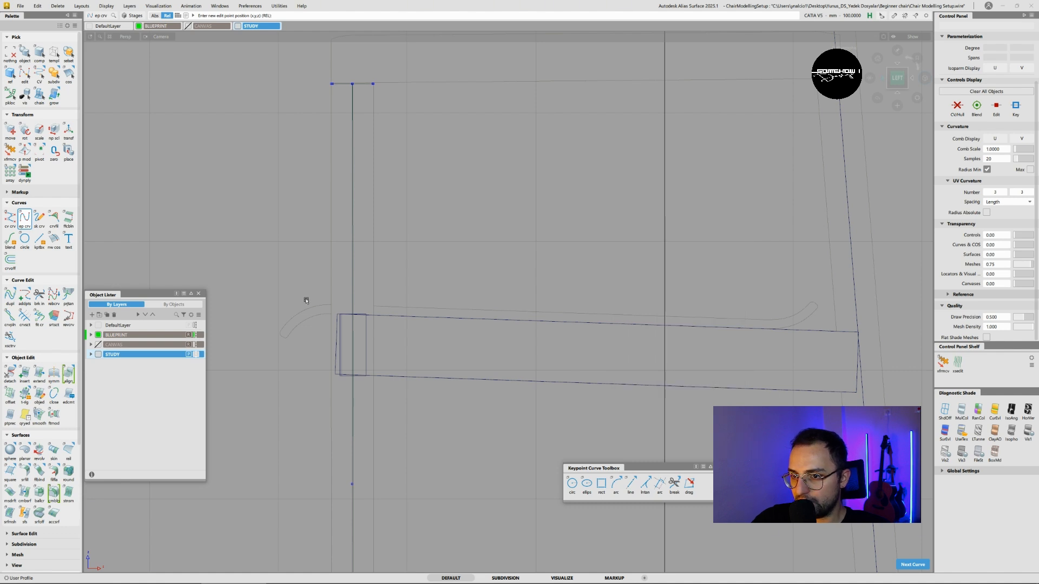
click(343, 304)
drag(783, 320, 793, 322)
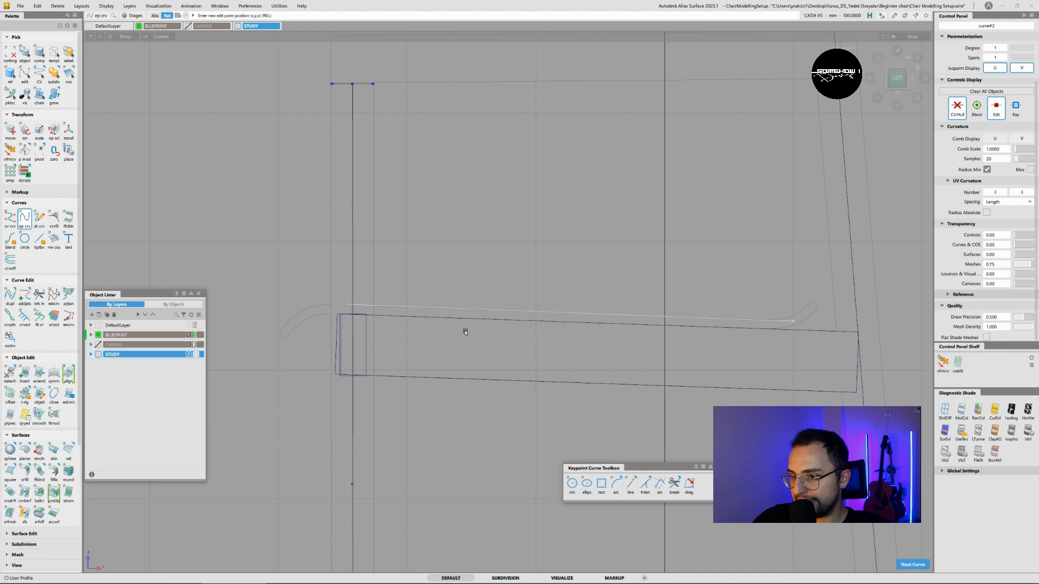
- Pick the new seat line, examine its curvature comb, hide the comb again and accept degree 1
ctrl+shift+drag(595, 293, 624, 300)
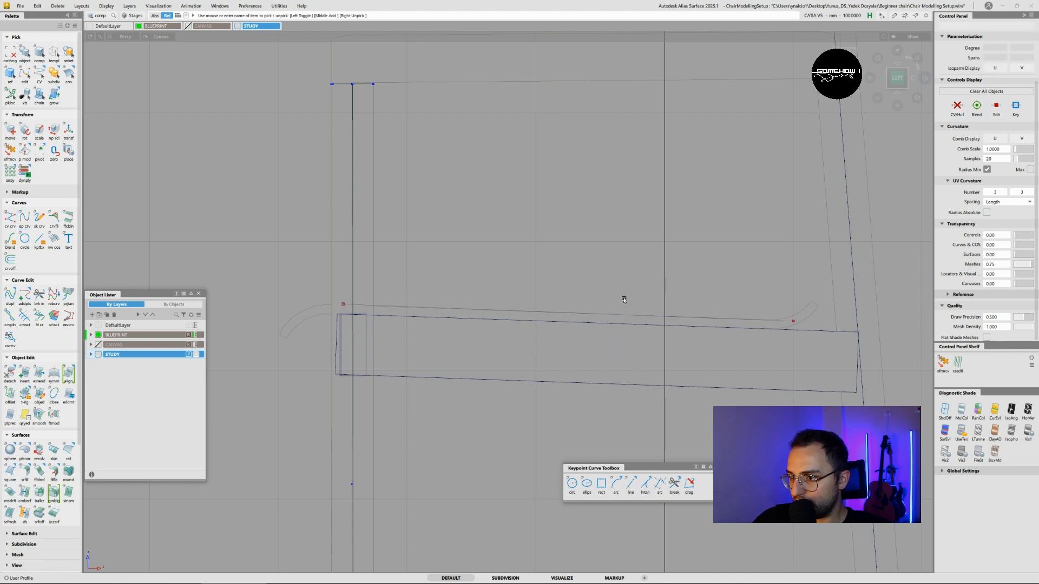
click(603, 310)
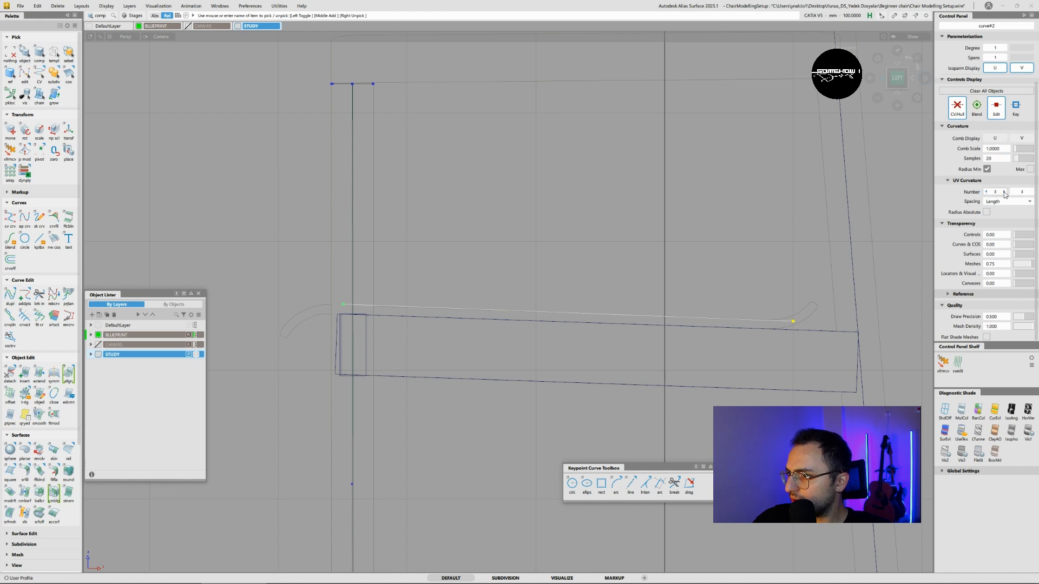
click(985, 193)
click(996, 139)
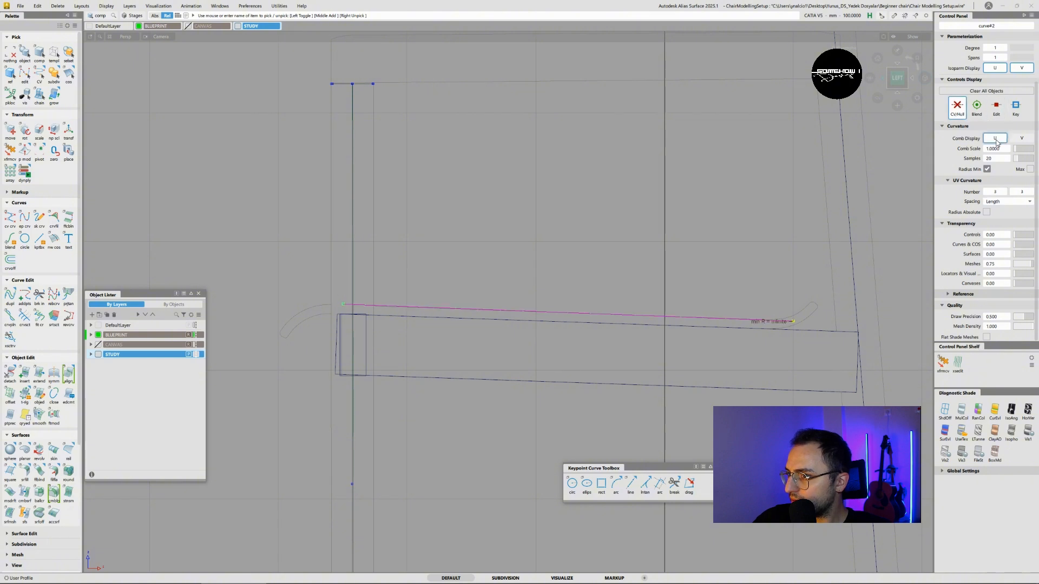
click(996, 140)
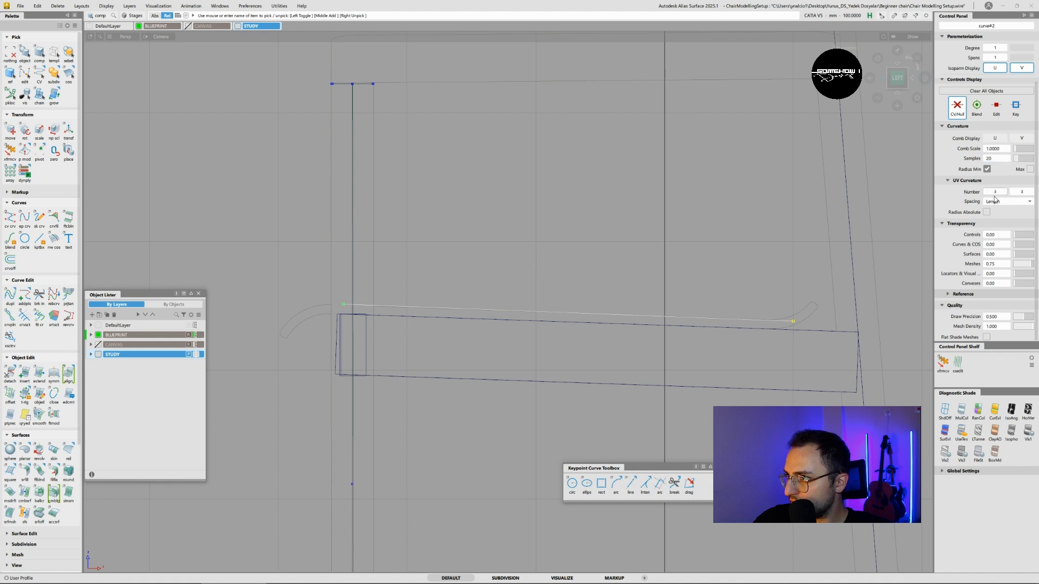
click(1004, 49)
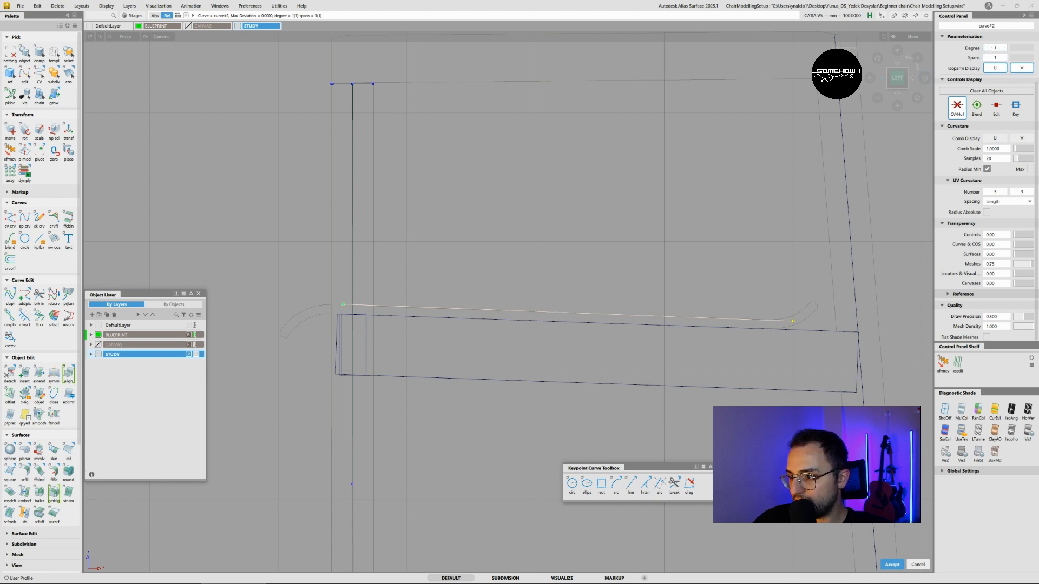
click(900, 566)
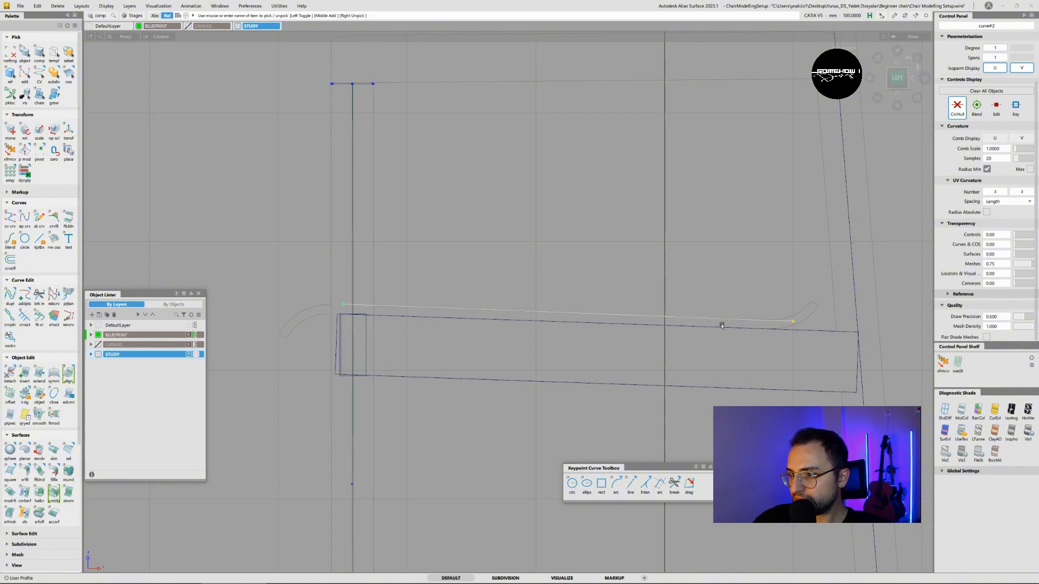
- Shorten the rear end of the seat line with Extend to where the blueprint's curl begins
alt+shift+middle_drag(722, 325, 696, 312)
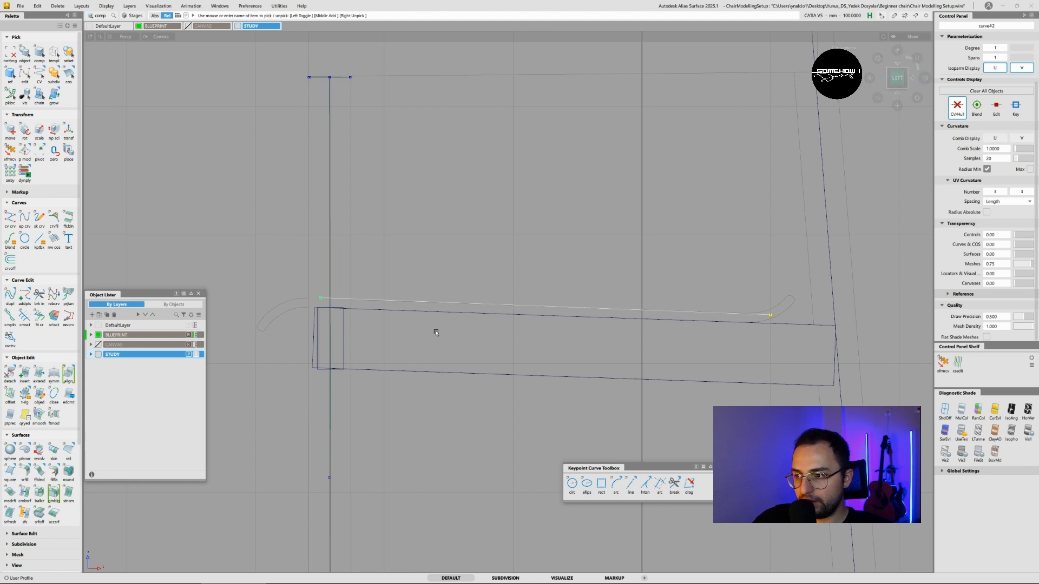
click(742, 313)
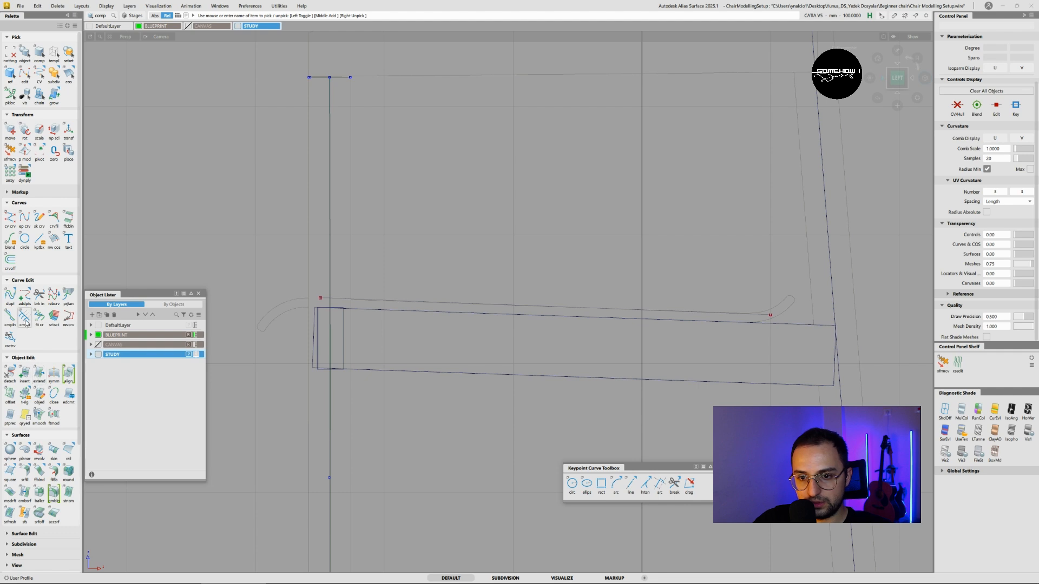
click(36, 378)
drag(746, 313, 727, 326)
alt+shift+right_drag(728, 326, 776, 292)
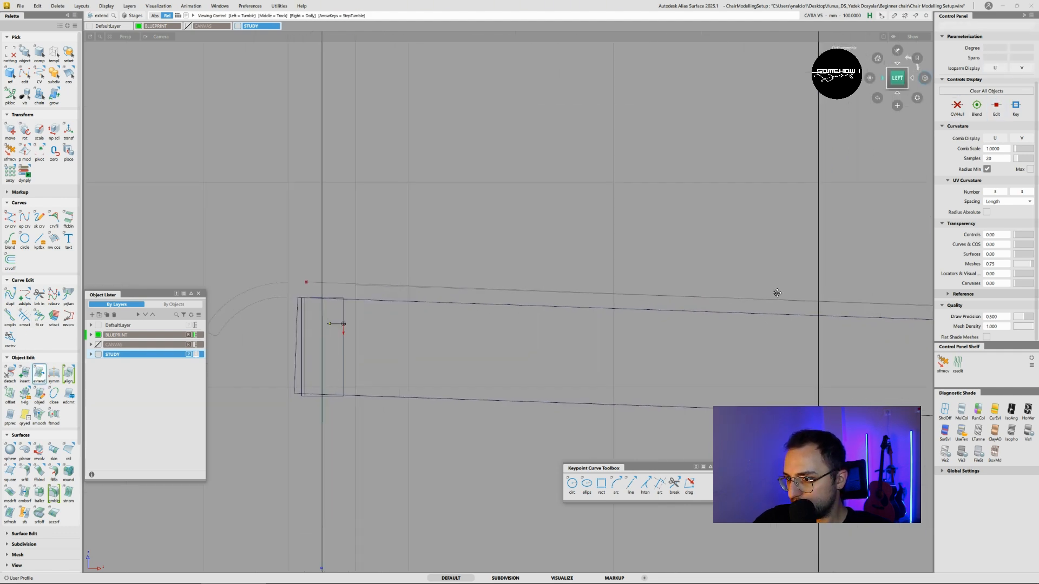
alt+shift+middle_drag(777, 292, 465, 352)
alt+shift+right_drag(481, 363, 580, 362)
alt+shift+middle_drag(585, 375, 541, 327)
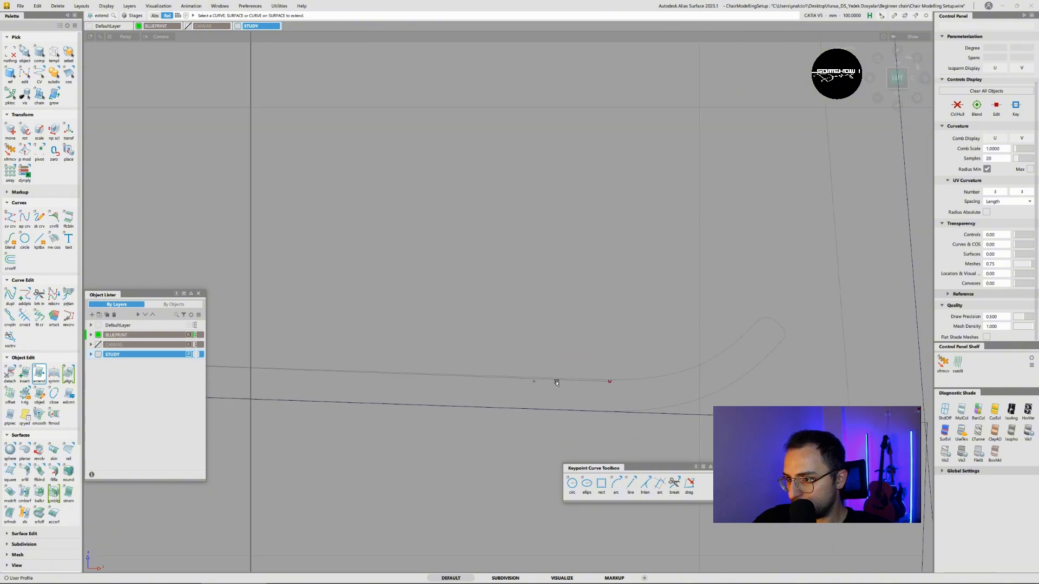
- Pick the seat line's rear end CV and move it onto the blueprint's seat outline
ctrl+shift+drag(556, 380, 577, 370)
drag(590, 366, 637, 389)
ctrl+shift+middle_drag(637, 390, 638, 371)
right_drag(636, 370, 635, 364)
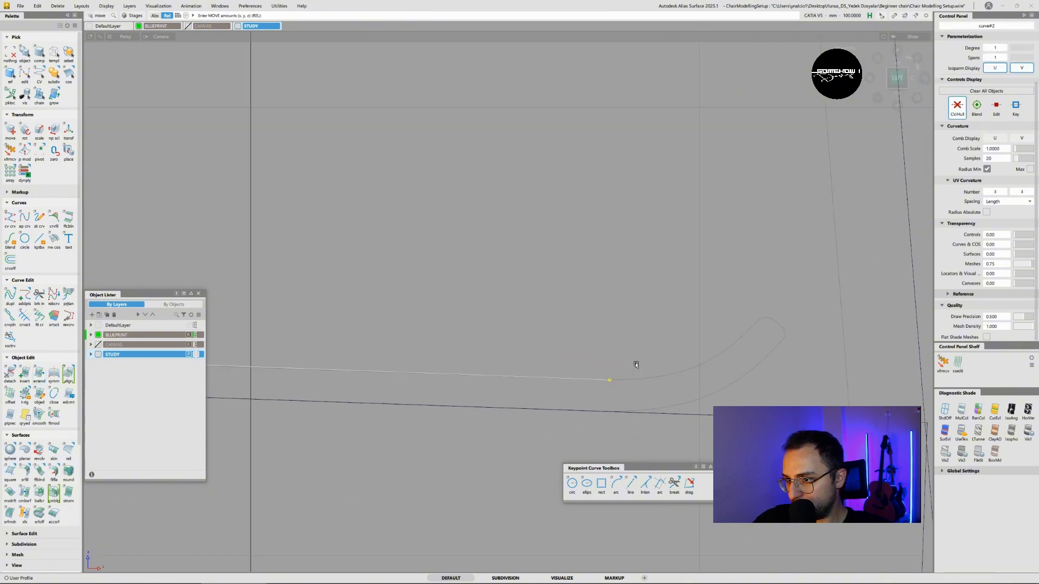
middle_drag(636, 363, 620, 362)
right_drag(620, 363, 620, 362)
middle_drag(620, 362, 617, 360)
right_drag(617, 361, 394, 361)
- Move the seat line's front end CV forward and align it with the blueprint's top seat outline
alt+shift+middle_drag(394, 362, 766, 350)
alt+shift+middle_drag(238, 352, 663, 335)
ctrl+shift+drag(422, 341, 421, 374)
ctrl+shift+drag(421, 325, 404, 301)
ctrl+shift+drag(545, 276, 554, 234)
right_drag(554, 234, 558, 237)
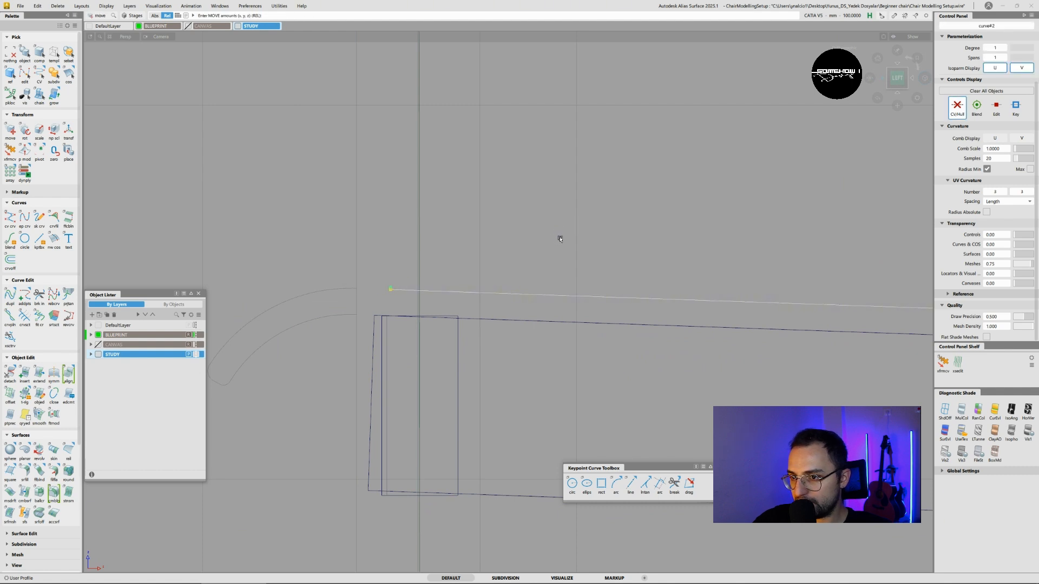
middle_drag(560, 238, 552, 238)
right_drag(551, 235, 552, 233)
middle_drag(541, 233, 537, 234)
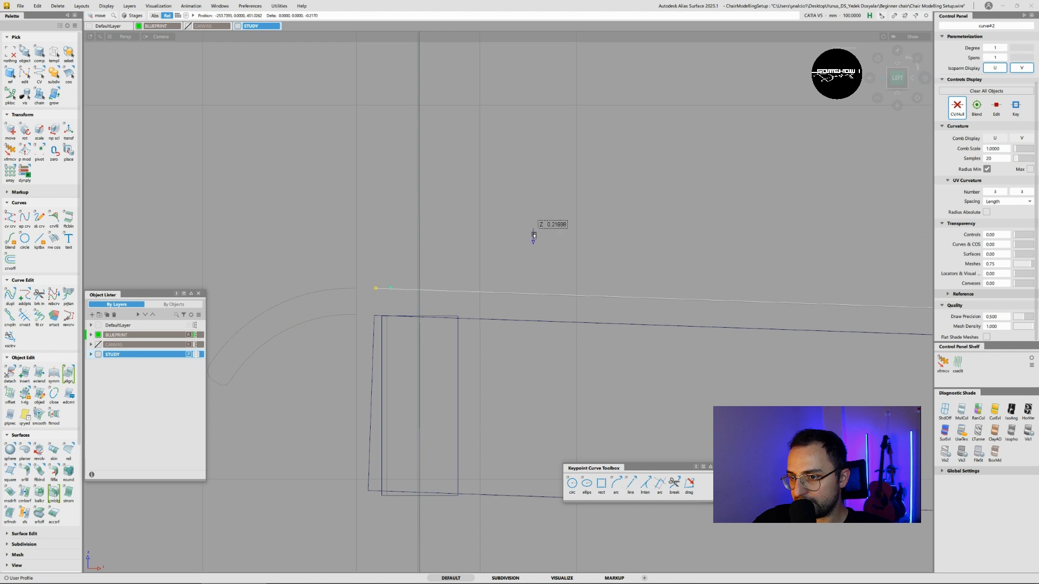
- Draw an edit point curve from the seat line's rear end to the curl's tip and set its degree to 2
alt+shift+right_drag(533, 232, 473, 290)
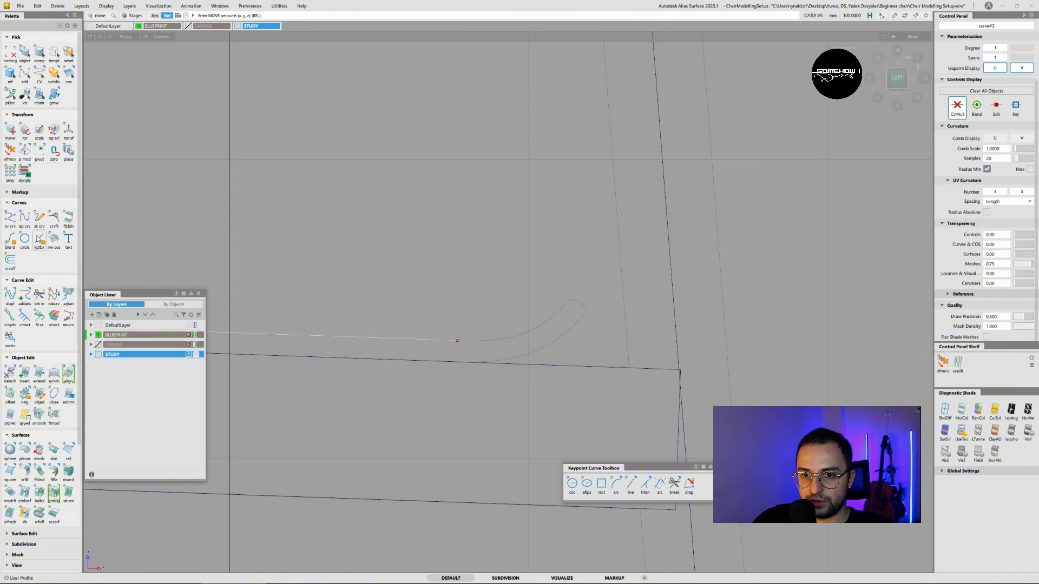
click(24, 218)
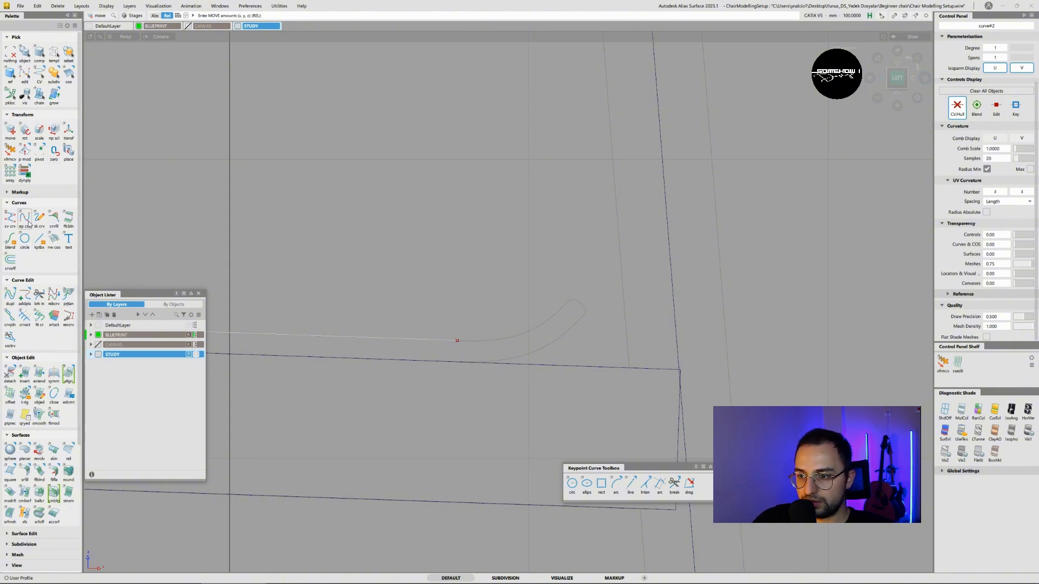
click(460, 335)
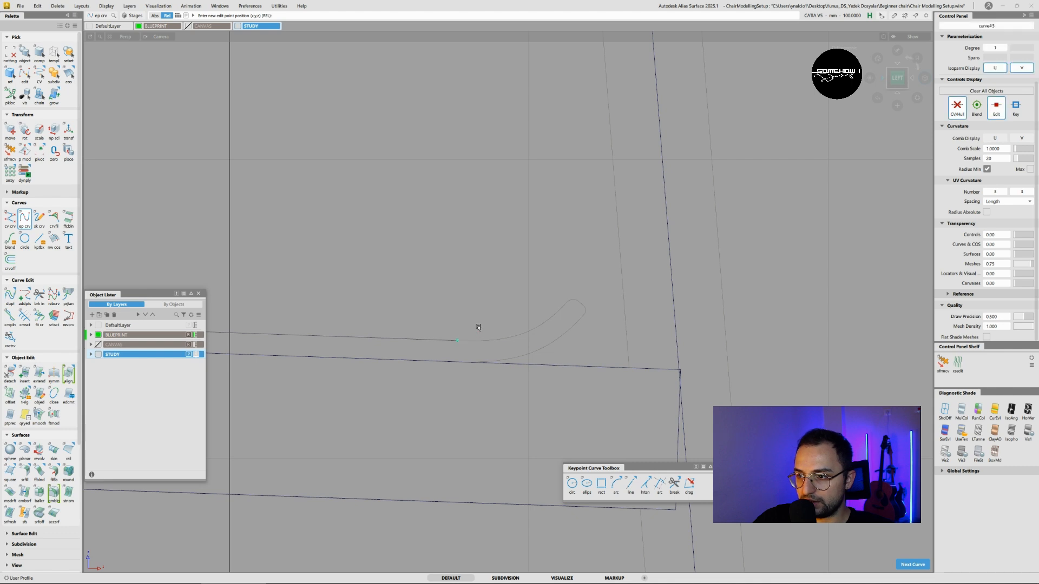
click(572, 299)
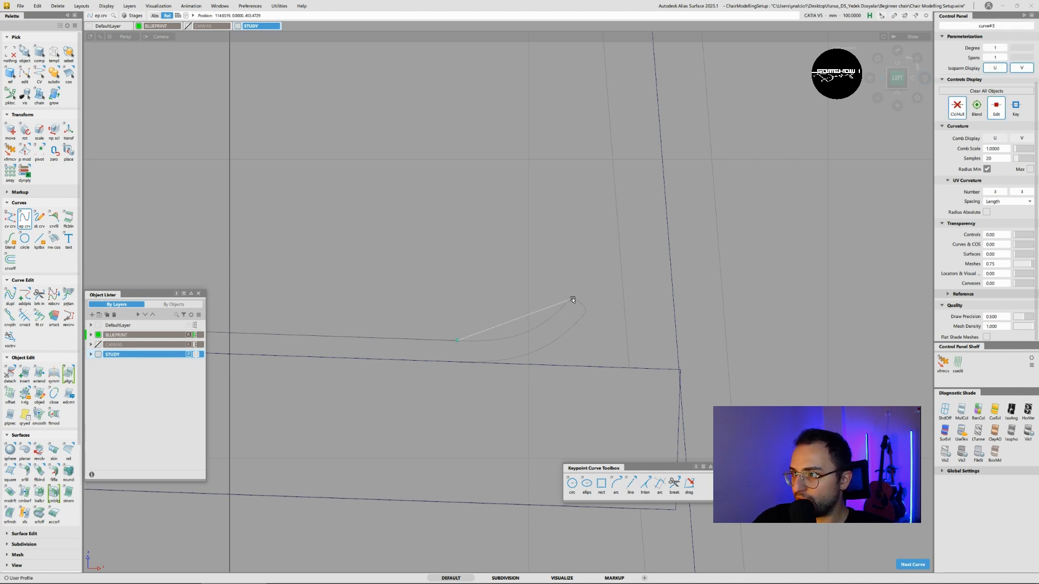
click(1003, 49)
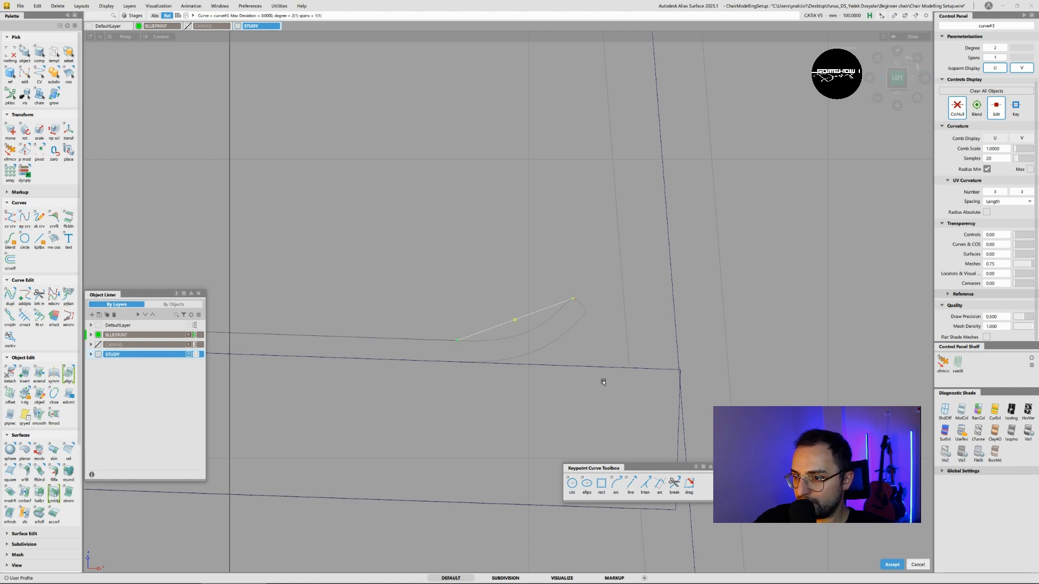
- Try to fit the rear curve to the blueprint's curl by moving its middle CV, and undo the moves
ctrl+shift+drag(602, 382, 599, 379)
ctrl+shift+drag(538, 363, 534, 351)
drag(499, 310, 534, 311)
right_drag(532, 270, 550, 296)
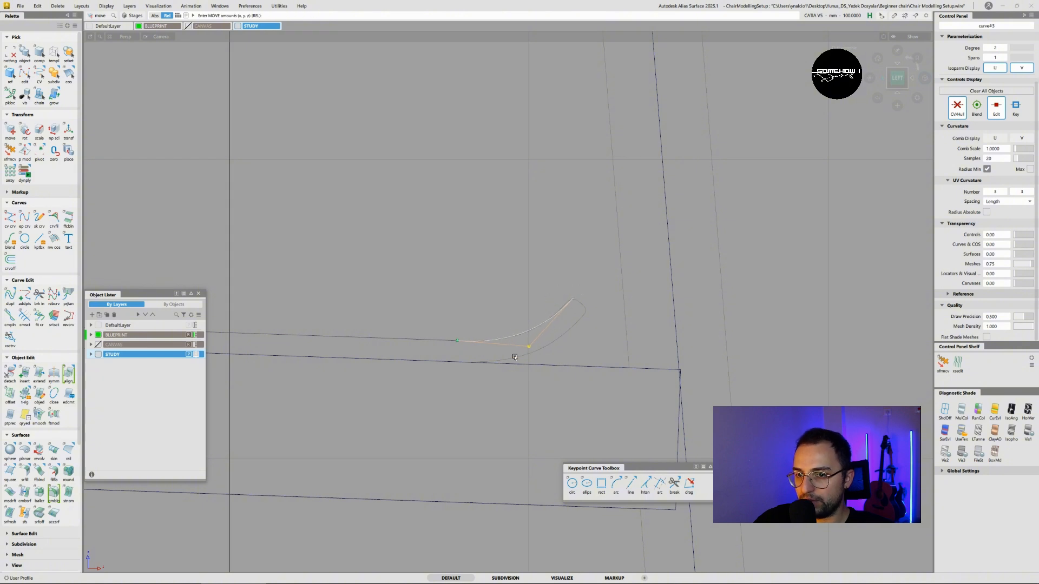
ctrl+shift+drag(515, 356, 508, 371)
key(ctrl+z)
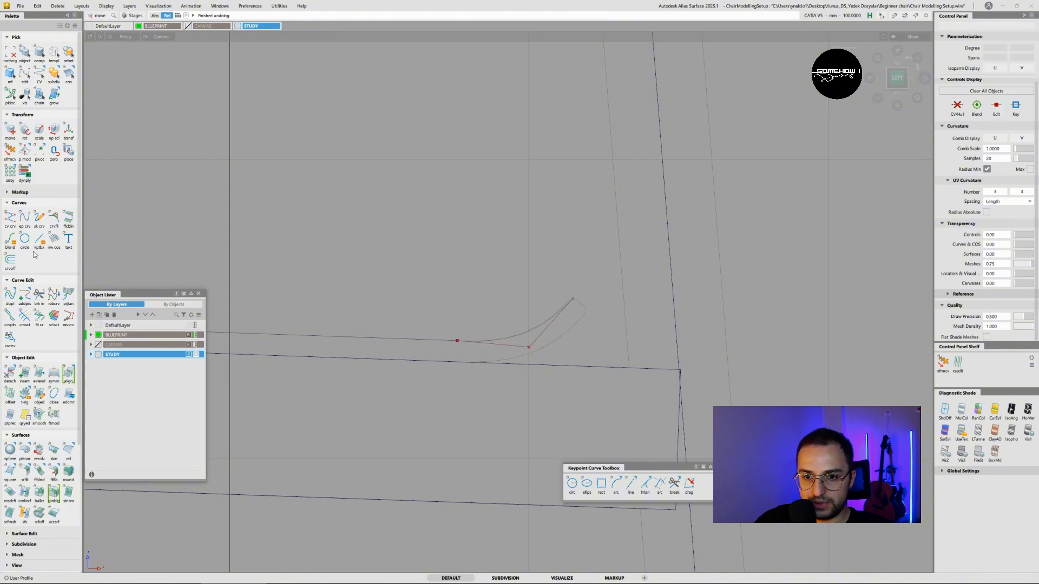
key(ctrl+z)
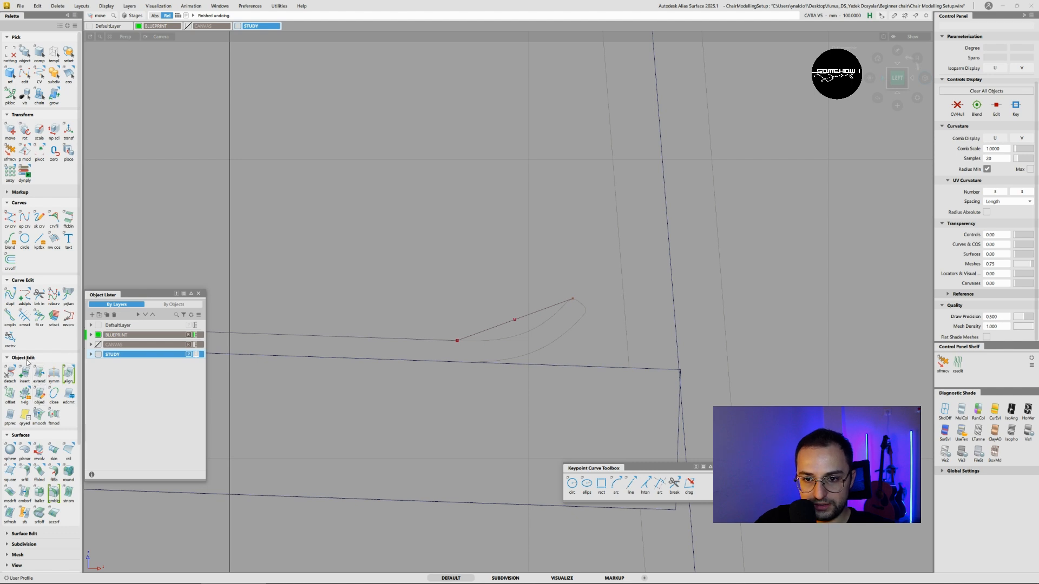
- Align the rear curve to the seat line's rear end with G1 continuity
drag(69, 374, 102, 396)
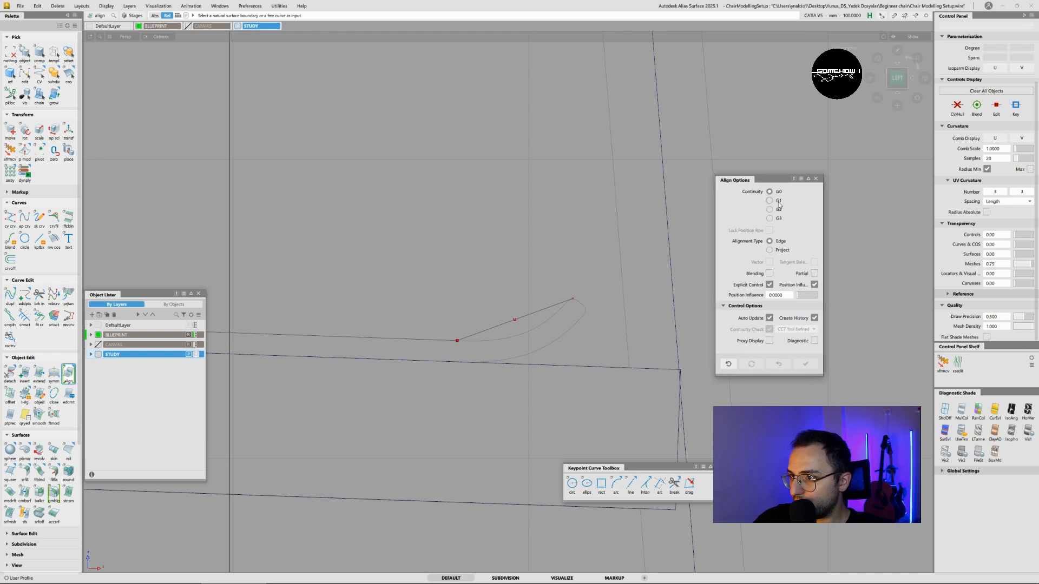
click(778, 202)
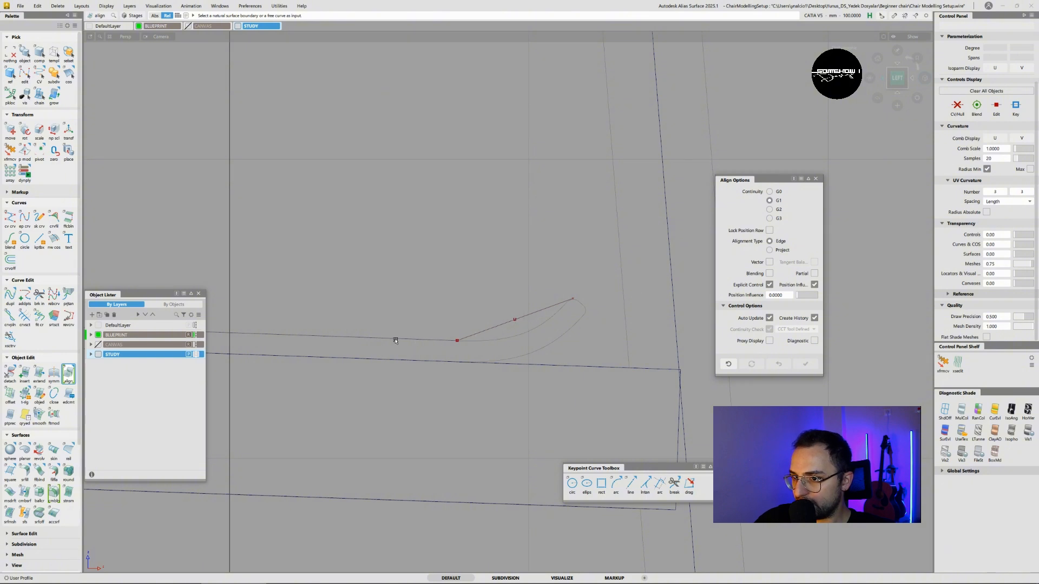
click(450, 340)
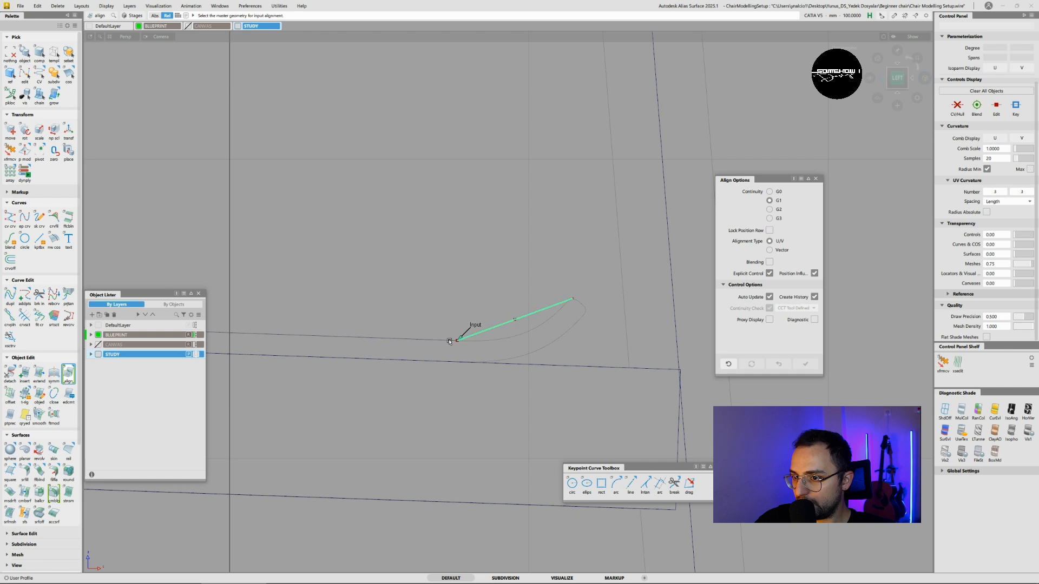
click(449, 341)
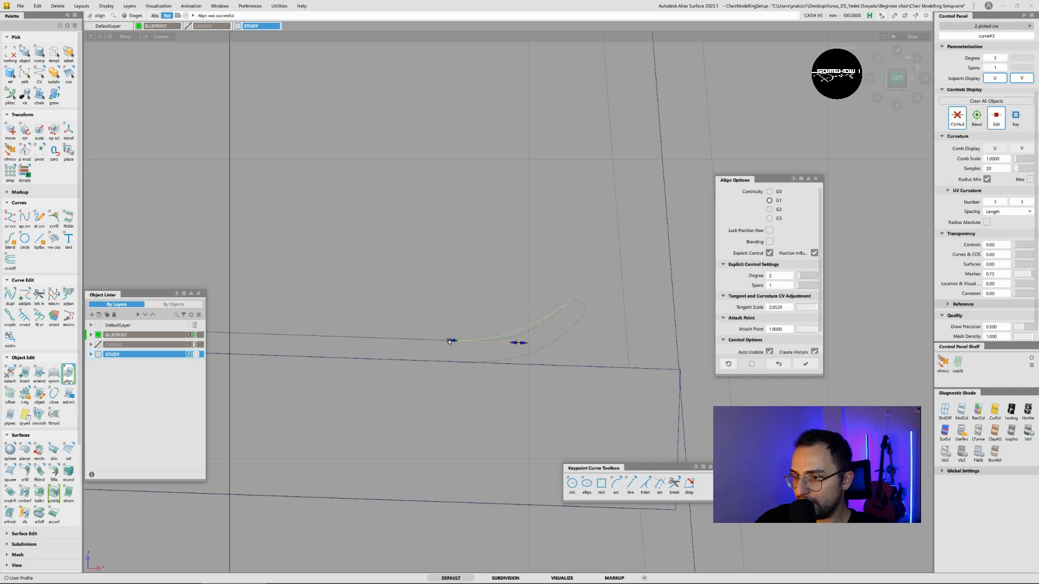
- Set the rear curve's explicit control degree to 3 and its tangent scale to about 1.89 in the alignment
drag(517, 343, 538, 346)
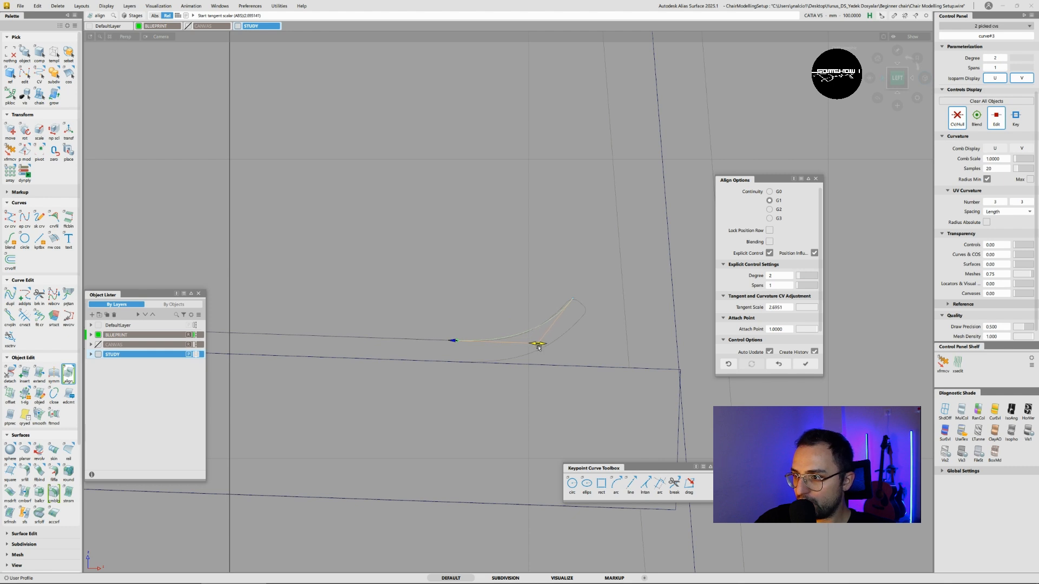
click(802, 276)
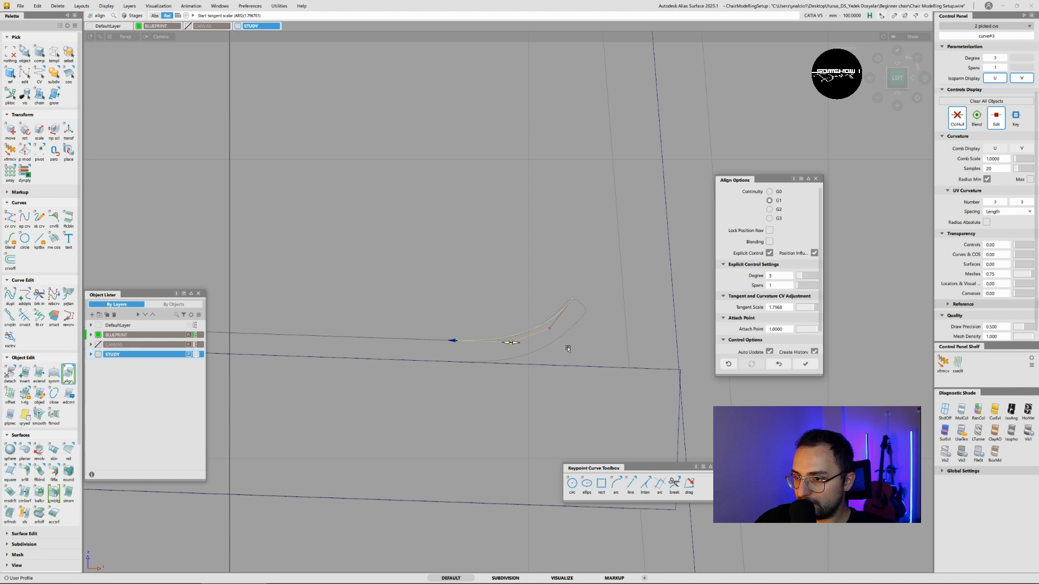
drag(515, 345, 519, 345)
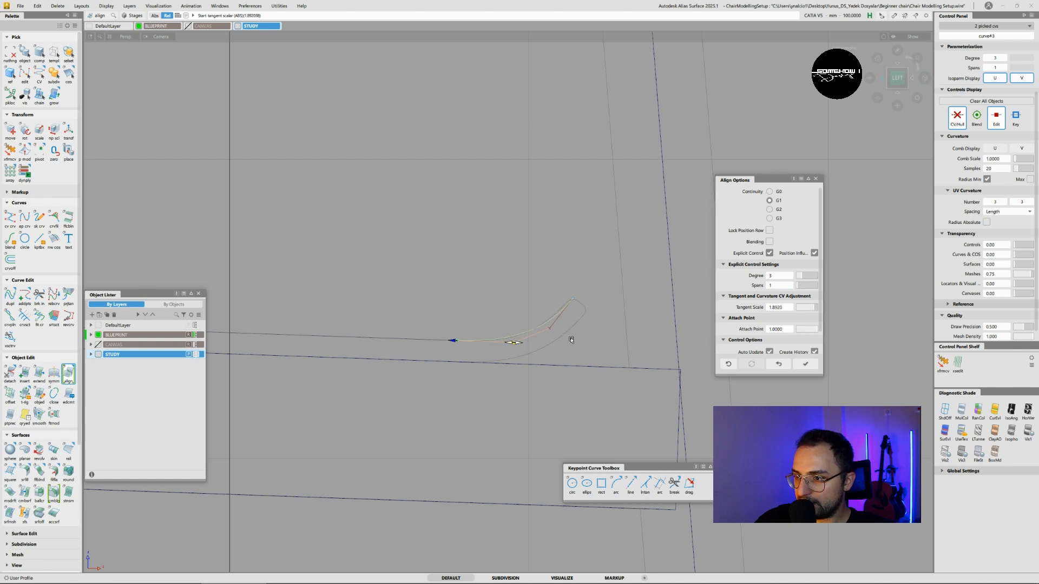
- Move the rear curve's tip CV up and outward, slightly past the tip of the blueprint's curl
ctrl+shift+middle_drag(571, 340, 565, 309)
ctrl+shift+drag(522, 301, 583, 309)
alt+shift+right_drag(585, 320, 616, 260)
drag(614, 260, 607, 258)
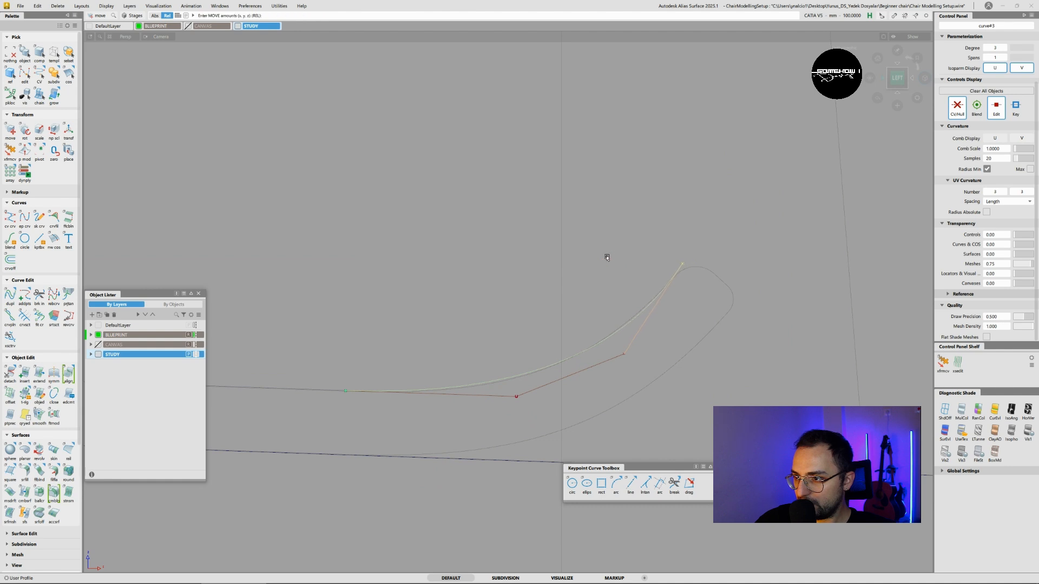
right_drag(607, 257, 607, 252)
drag(607, 252, 609, 253)
right_drag(610, 253, 610, 249)
drag(609, 249, 614, 248)
ctrl+shift+drag(536, 363, 533, 354)
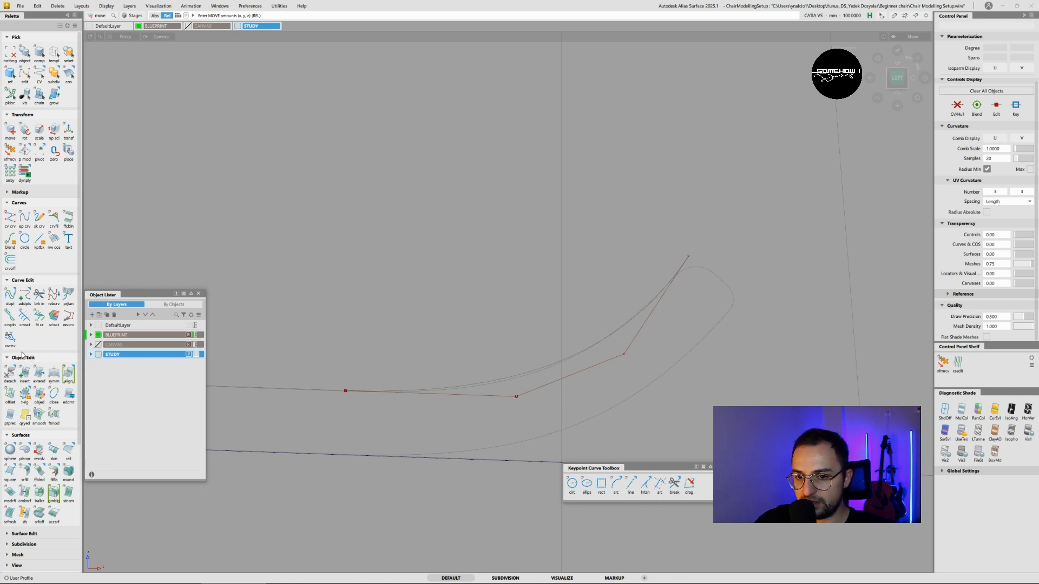
- Edit the rear curve's alignment history and raise its tangent scale to about 2.08
click(25, 418)
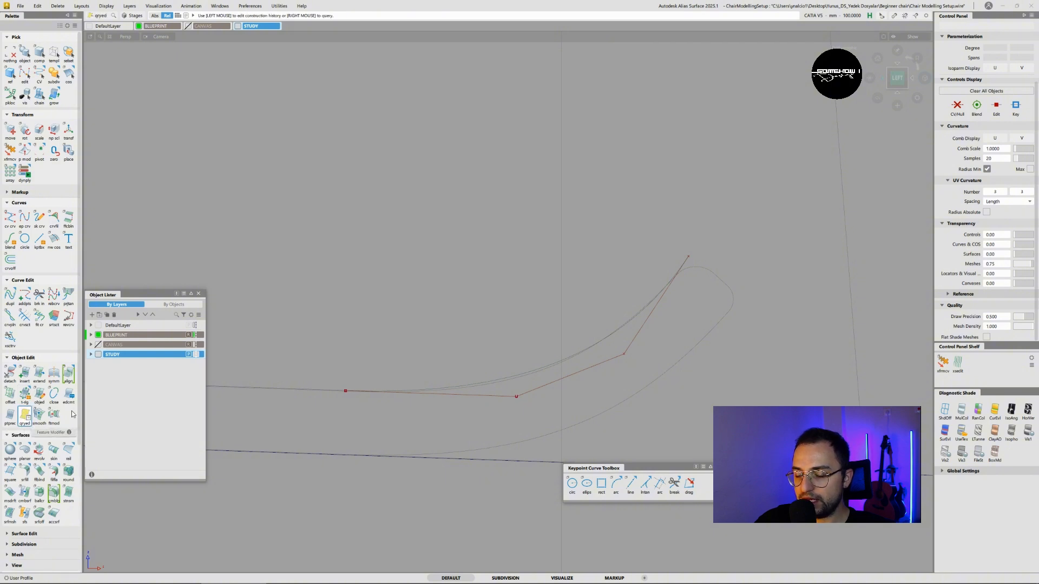
click(449, 395)
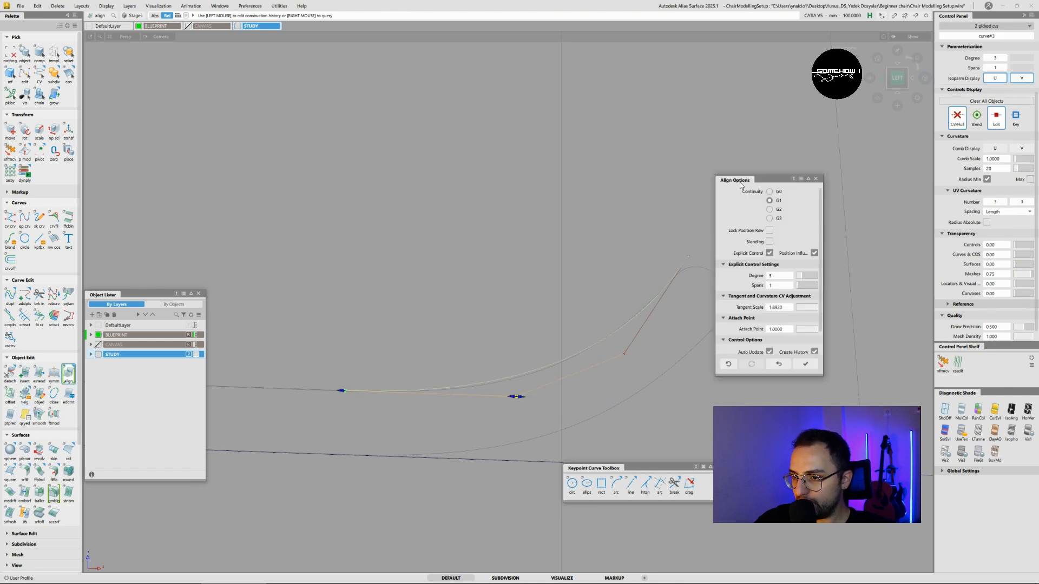
drag(515, 398, 533, 399)
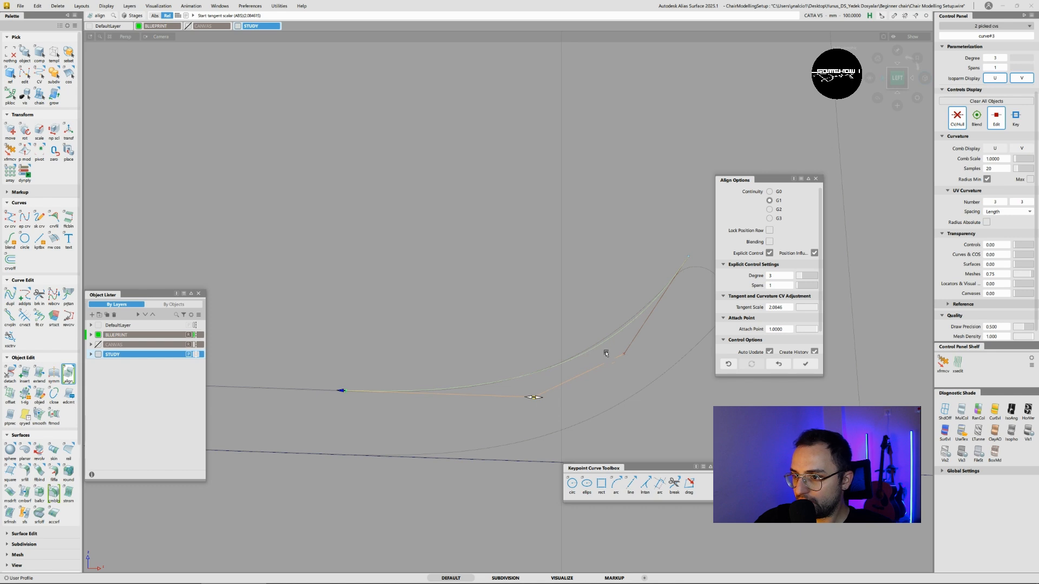
- Move the rear curve's third CV slightly up and outward to follow the blueprint's curl
mouse_move(634, 364)
ctrl+shift+mouse_down()
mouse_move(573, 318)
mouse_move(653, 365)
ctrl+shift+mouse_up()
ctrl+shift+right_click(660, 362)
ctrl+shift+right_drag(660, 362, 664, 342)
drag(672, 342, 677, 331)
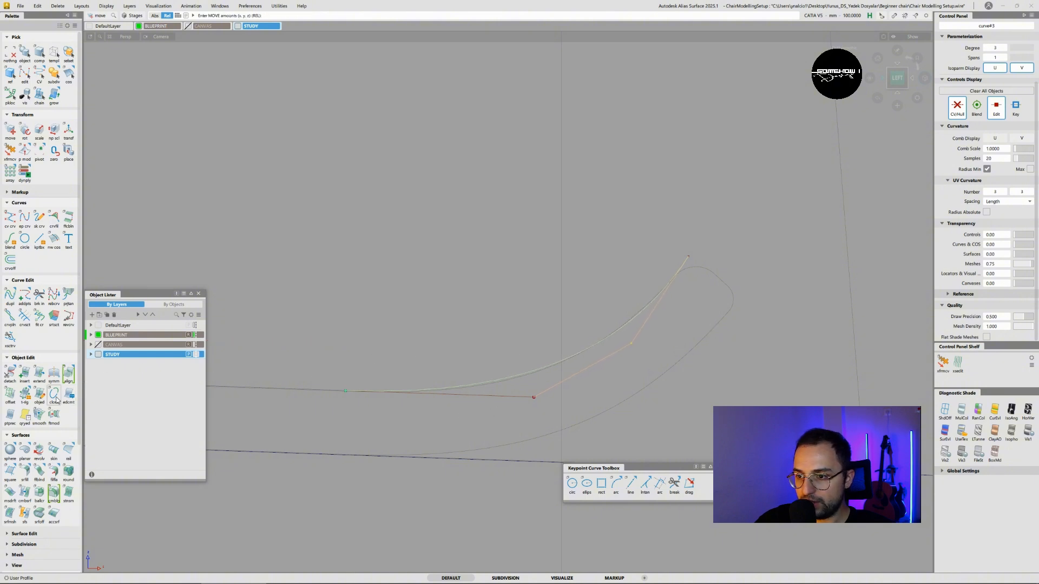
- Reopen the rear curve's alignment, raise its tangent scale to about 2.17 and finish the alignment
click(27, 415)
click(423, 394)
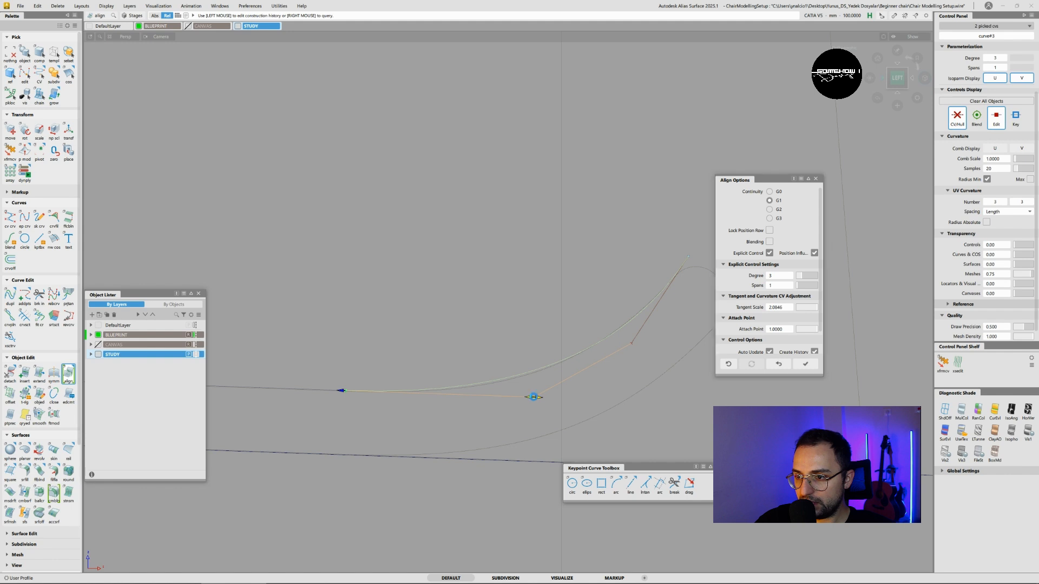
drag(545, 399, 540, 399)
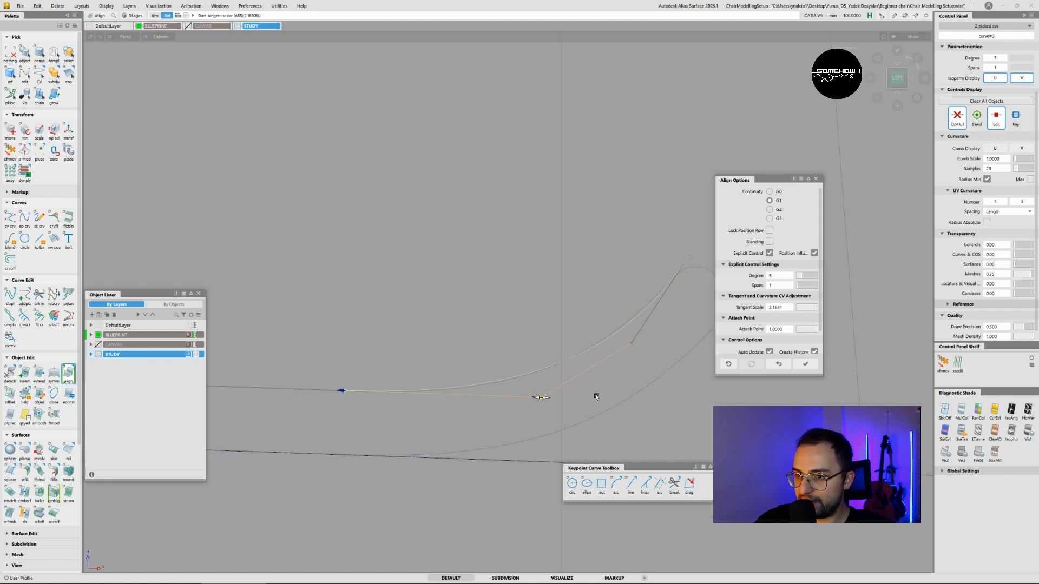
key(space)
- Turn off the CV/hull and edit point display of the rear curve, and deselect it
alt+shift+right_drag(532, 336, 470, 370)
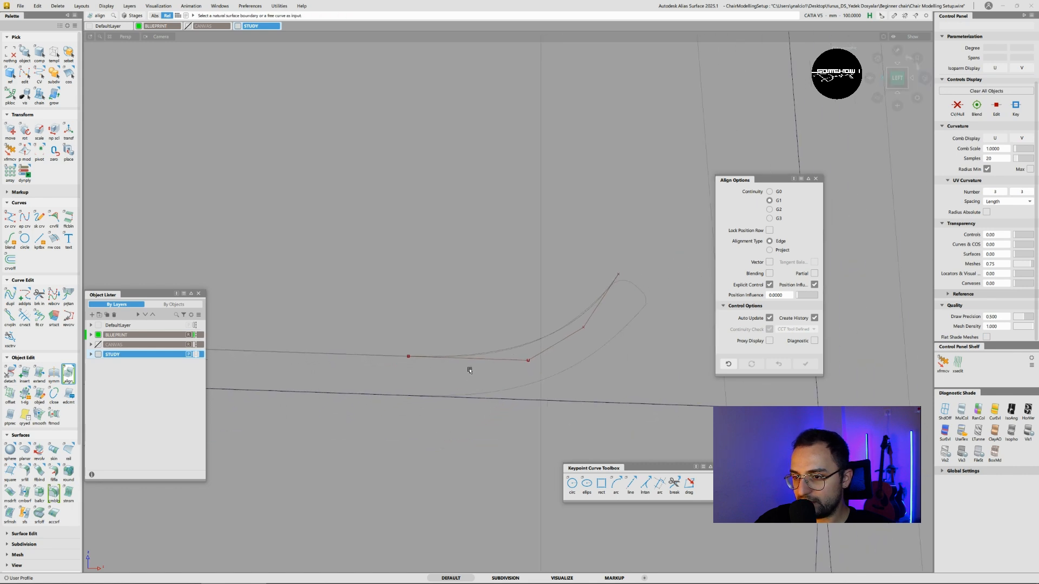
alt+shift+right_drag(517, 313, 485, 321)
alt+shift+middle_drag(484, 322, 531, 316)
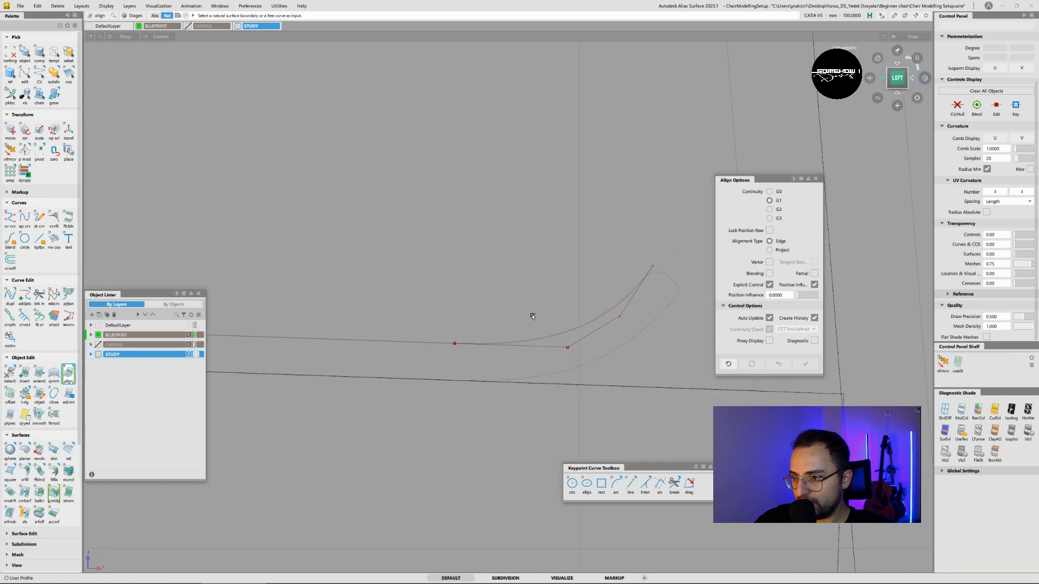
alt+shift+right_drag(531, 316, 418, 346)
alt+shift+middle_drag(418, 346, 528, 335)
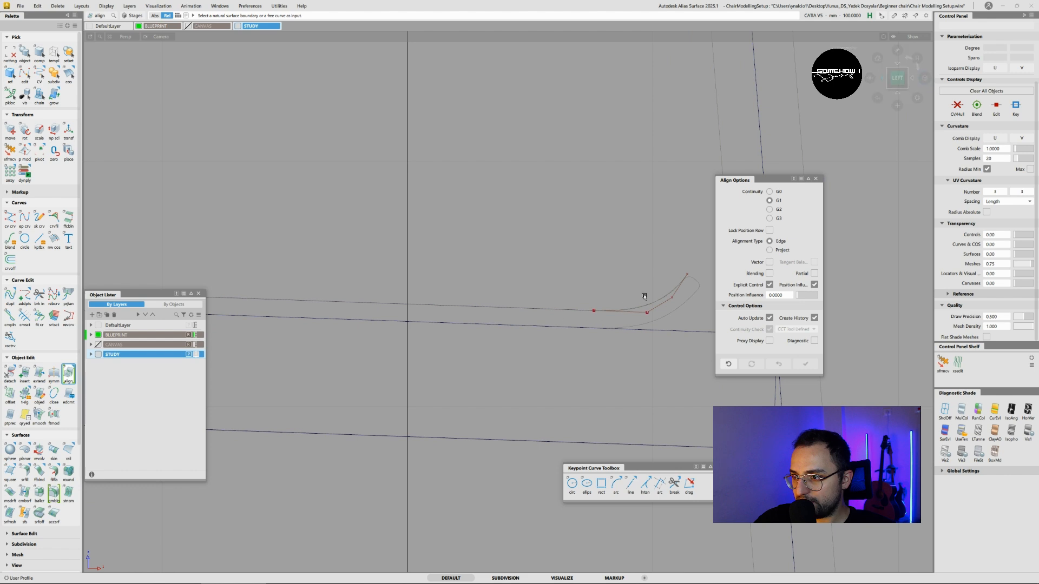
ctrl+shift+drag(644, 297, 671, 308)
click(659, 301)
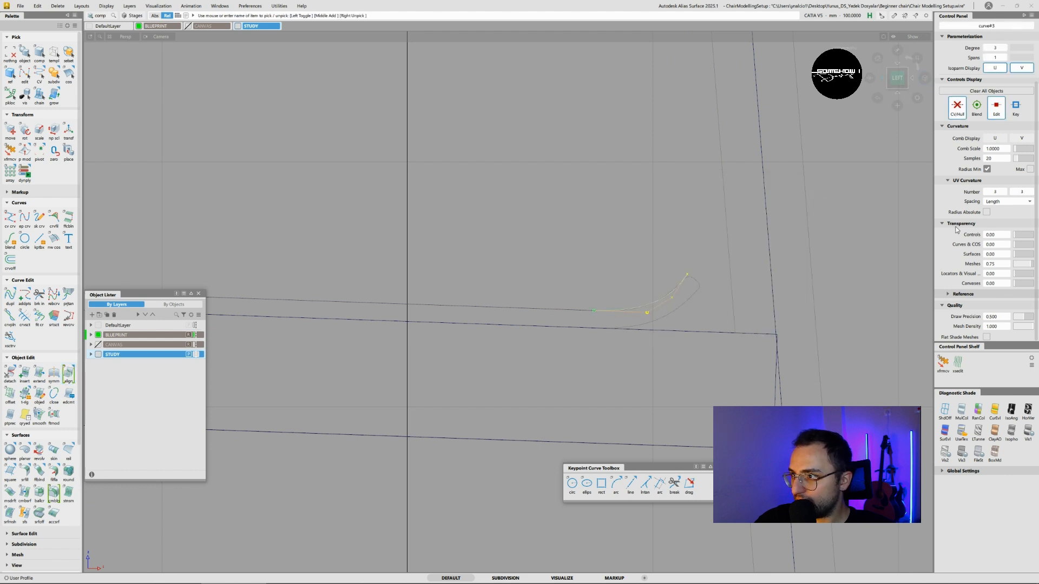
click(961, 112)
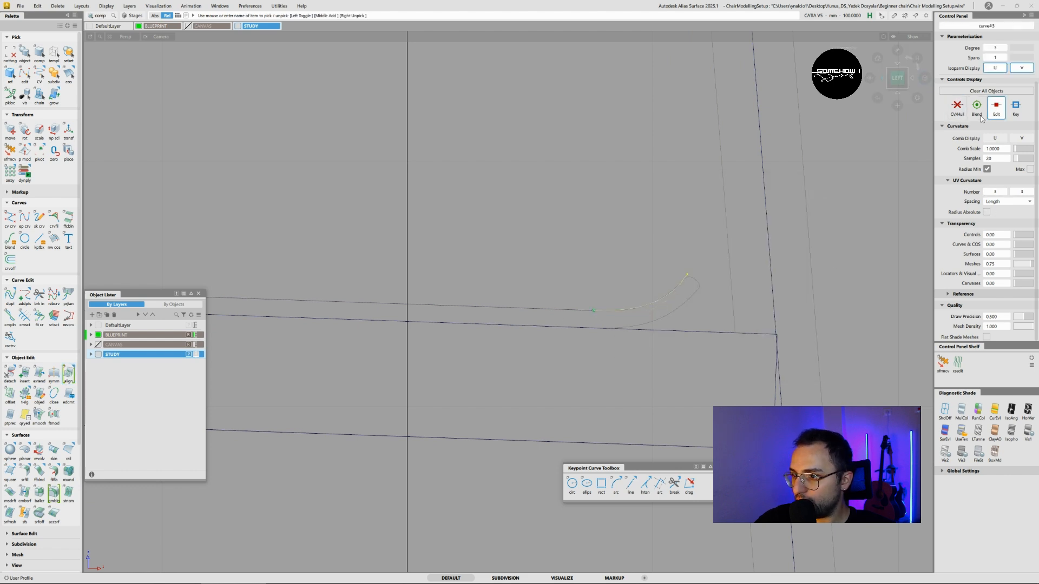
click(998, 113)
click(625, 343)
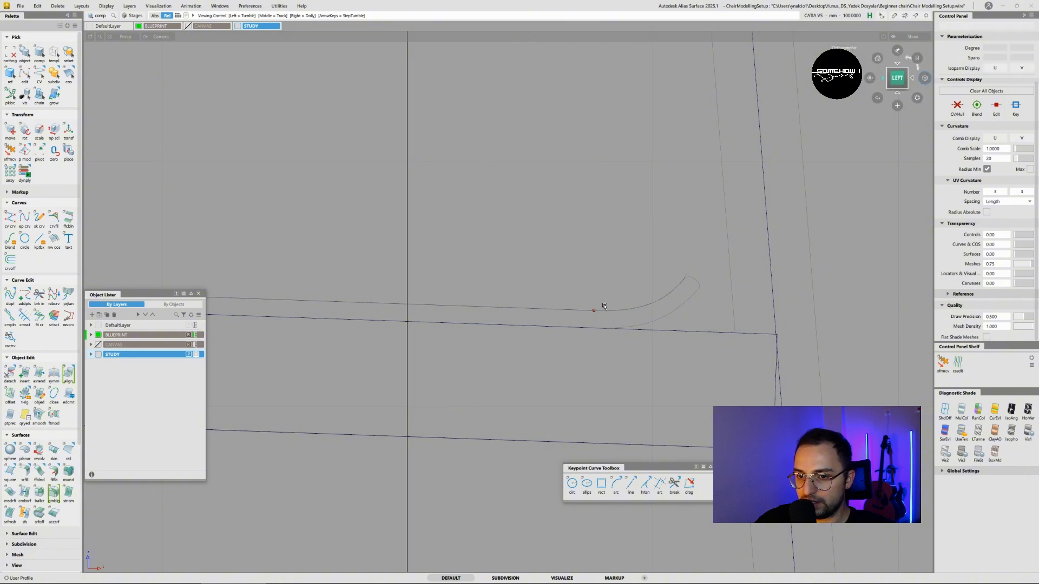
- Change the STUDY layer's color to red
alt+shift+middle_drag(338, 339, 389, 338)
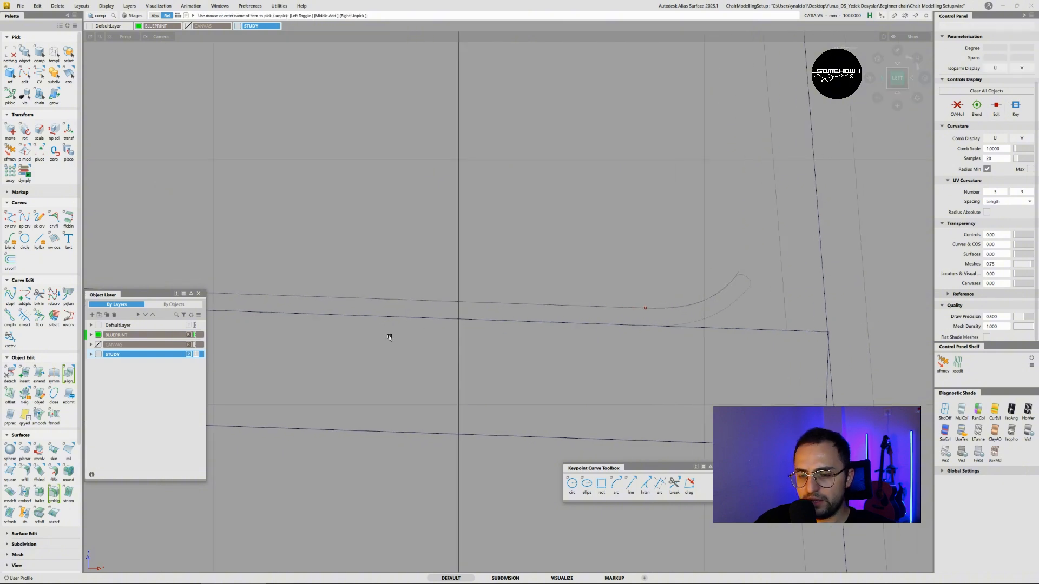
click(98, 355)
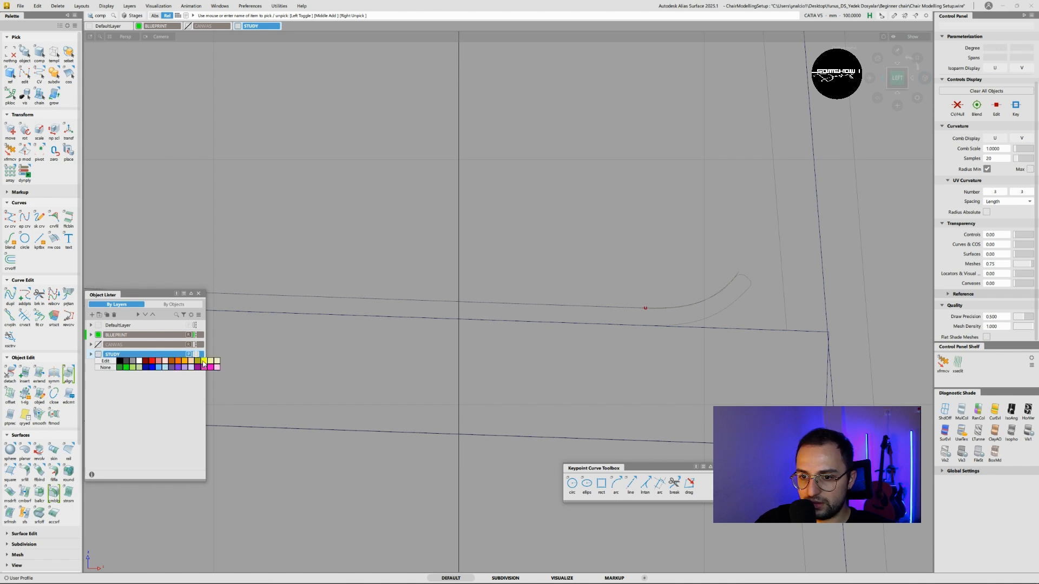
click(152, 361)
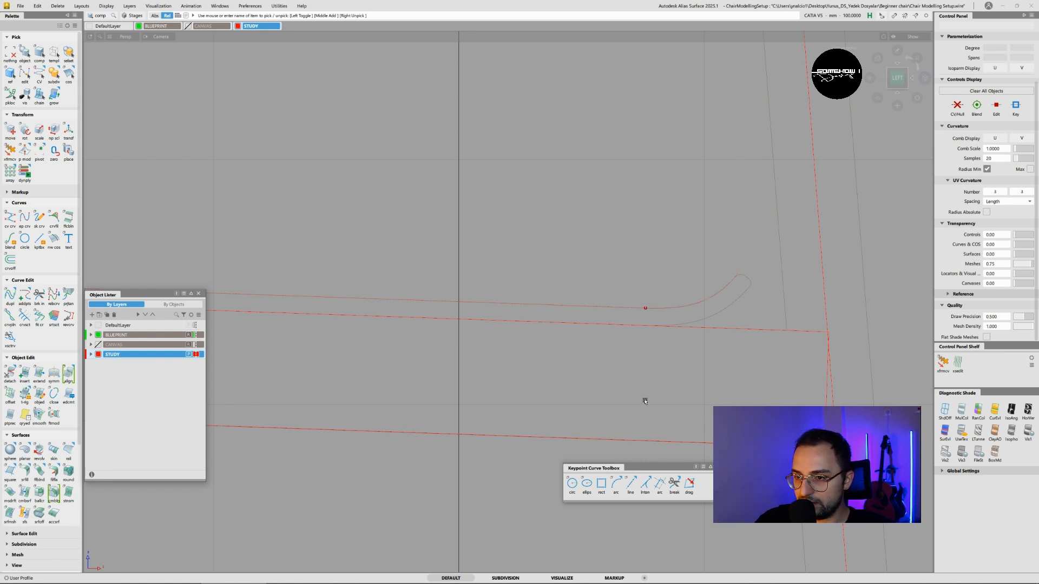
- Draw an edit point curve from the seat line's front end to the blueprint's front lip tip and set its degree to 2
alt+shift+right_drag(520, 365, 496, 362)
alt+shift+middle_drag(496, 362, 644, 345)
alt+shift+middle_drag(465, 327, 535, 316)
alt+shift+right_drag(535, 316, 590, 309)
alt+shift+middle_drag(295, 307, 631, 307)
alt+shift+middle_drag(422, 297, 553, 307)
alt+shift+right_drag(516, 293, 563, 281)
alt+shift+middle_drag(563, 281, 596, 308)
alt+shift+right_drag(563, 278, 636, 280)
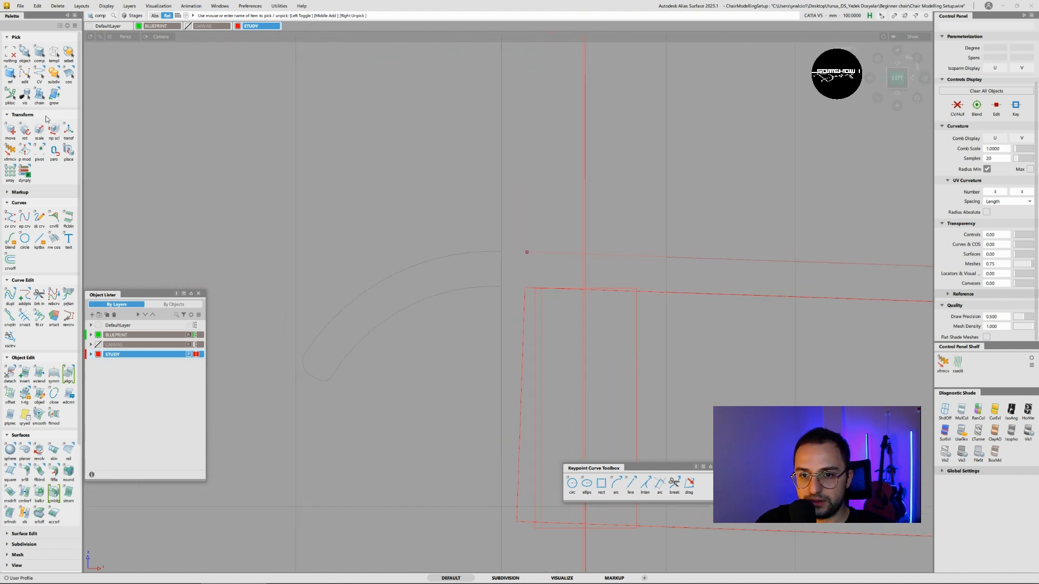
click(24, 218)
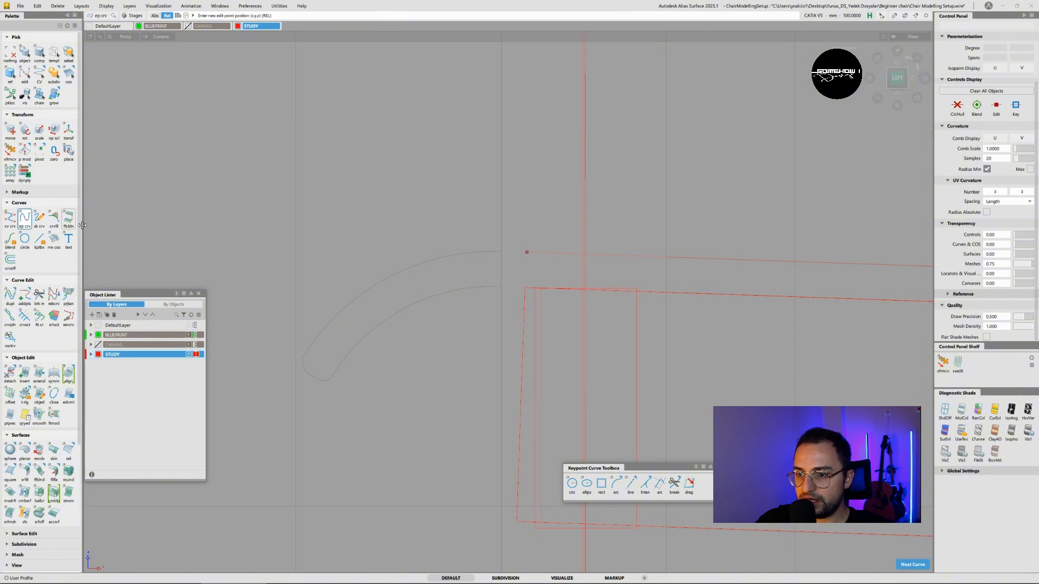
click(503, 245)
click(302, 361)
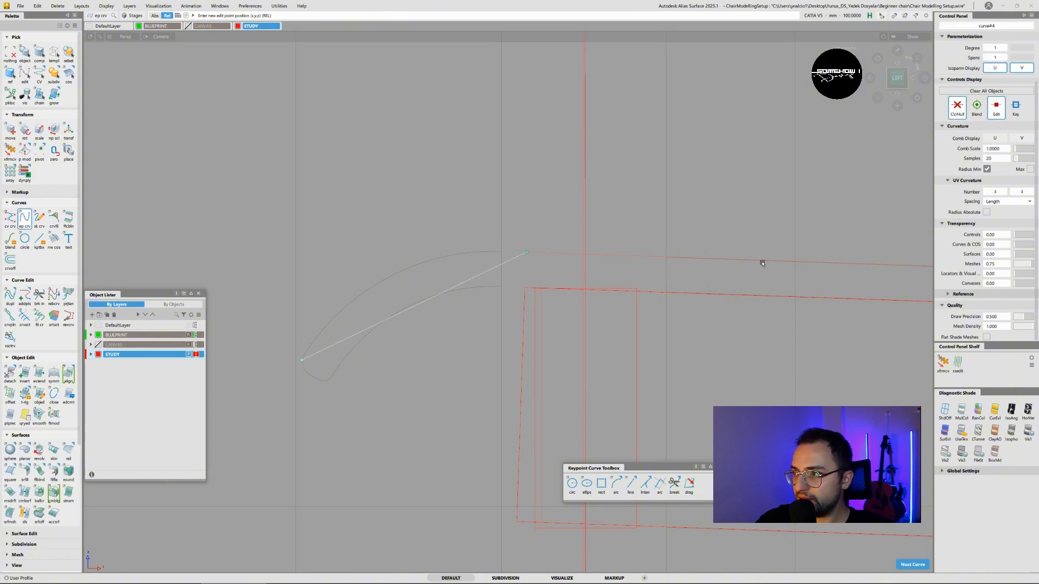
double_click(1001, 49)
text(2)
key(Return)
- Align the front curve to the seat line with G1 continuity and stretch its tangent until it follows the blueprint's front outline
ctrl+shift+drag(515, 226, 455, 313)
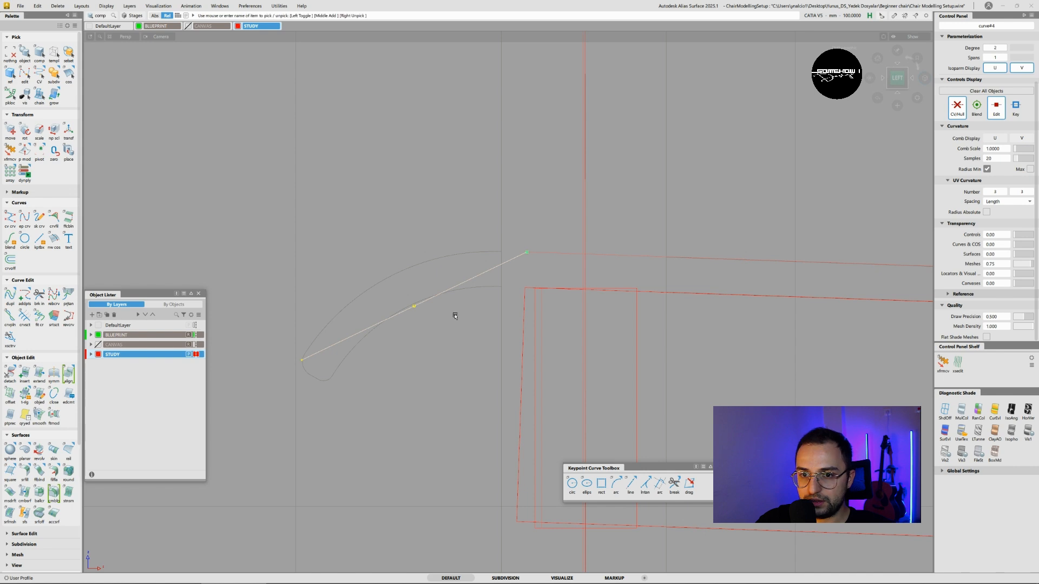
click(454, 313)
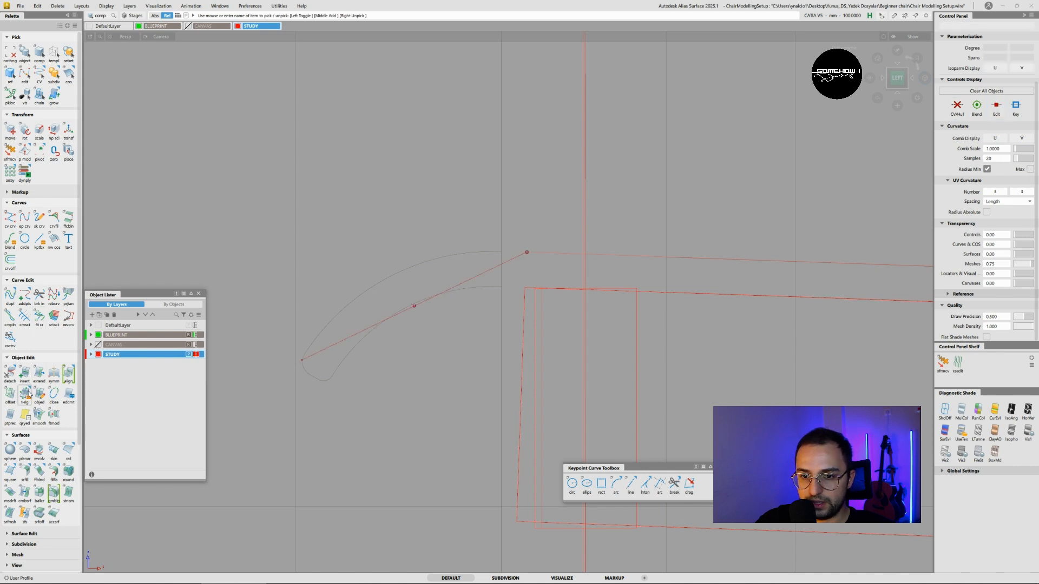
double_click(68, 373)
click(530, 254)
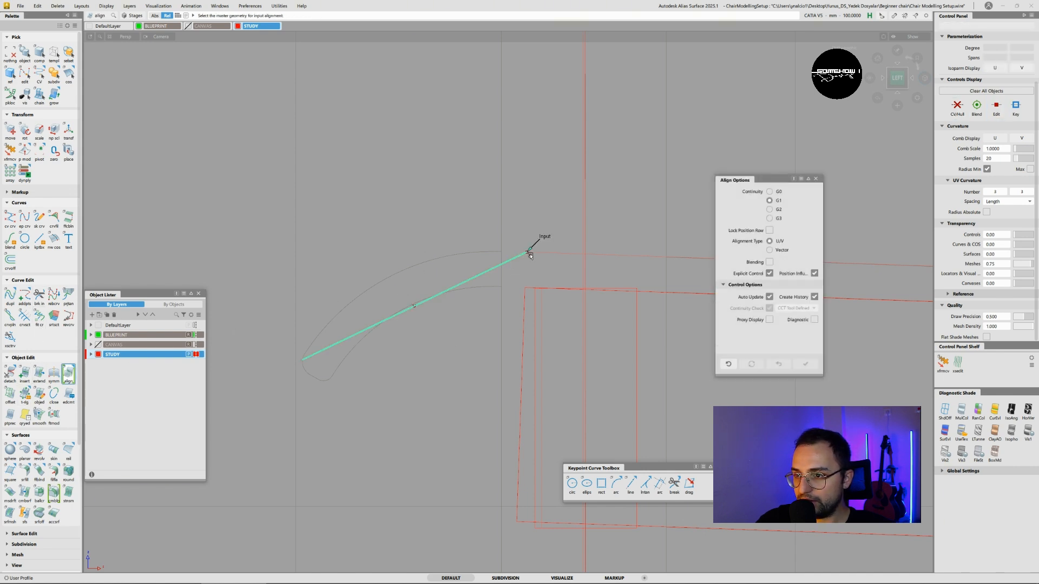
click(534, 254)
drag(409, 251, 372, 242)
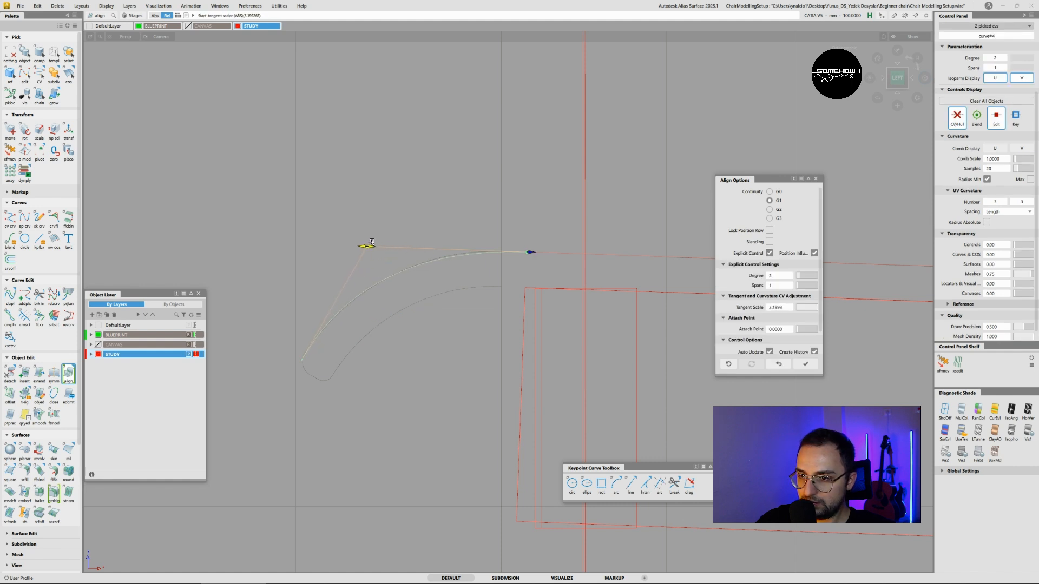
drag(459, 271, 512, 264)
- Try to adjust the position of the seat line's front end CV, and clear the selection
alt+shift+right_drag(482, 266, 503, 262)
ctrl+shift+drag(503, 262, 508, 235)
click(494, 225)
click(506, 237)
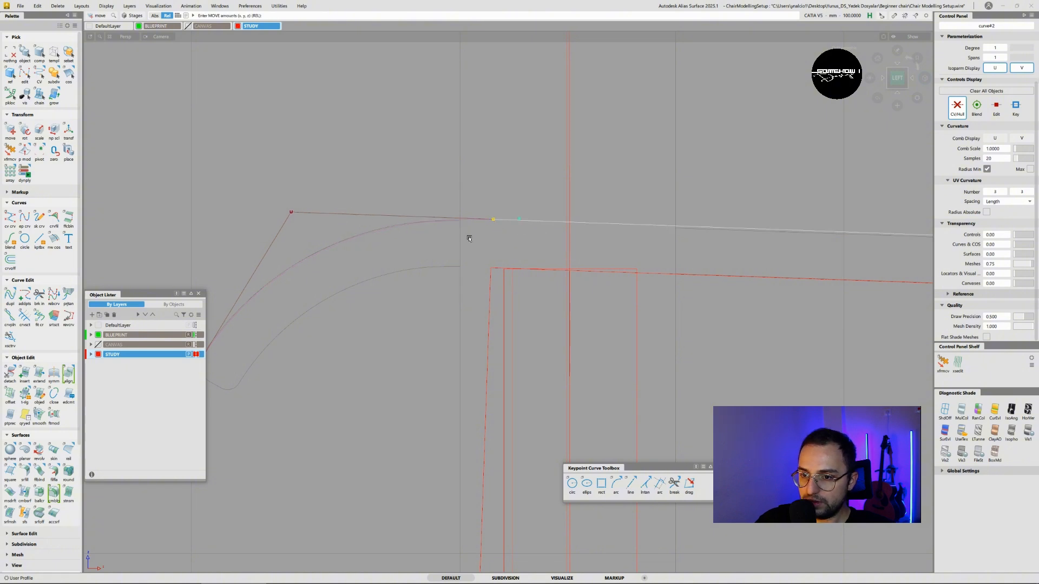
alt+shift+right_drag(469, 238, 443, 249)
alt+shift+middle_drag(443, 248, 464, 246)
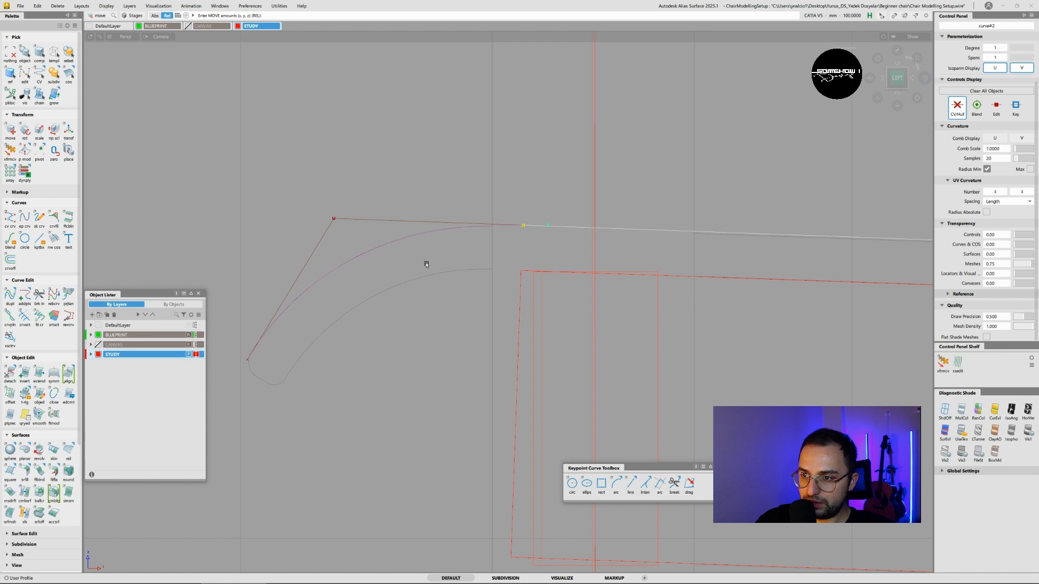
ctrl+shift+drag(550, 204, 446, 280)
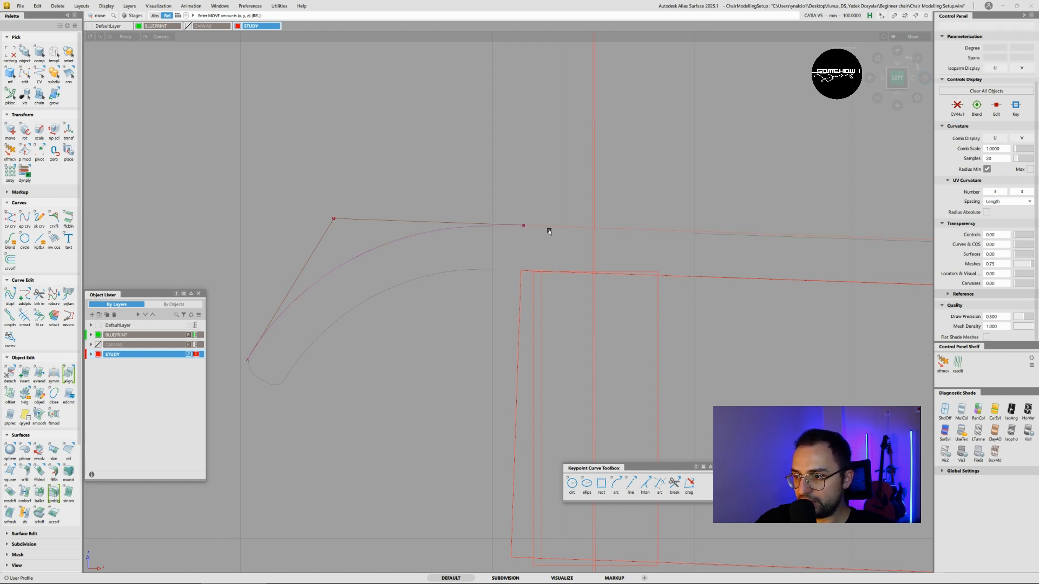
alt+shift+middle_drag(731, 215, 360, 269)
alt+shift+right_drag(360, 269, 295, 369)
alt+shift+middle_drag(757, 222, 306, 246)
alt+shift+middle_drag(866, 225, 375, 228)
alt+shift+middle_drag(550, 260, 510, 228)
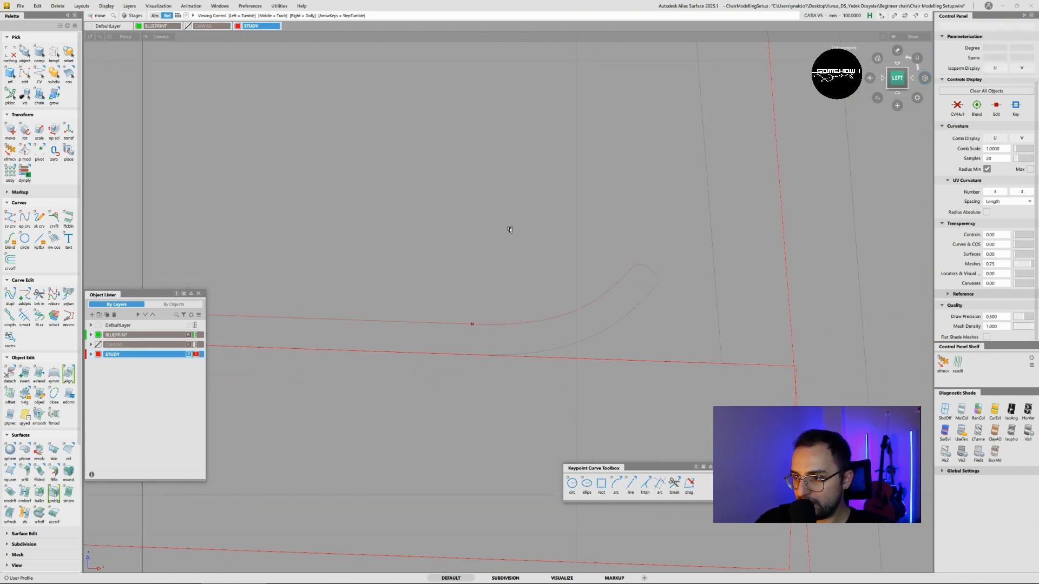
- Edit the rear curve's G1 alignment to the seat line, stretching its tangent scale to about 2.82 to follow the blueprint's rear outline
alt+shift+right_drag(510, 227, 537, 234)
alt+shift+middle_drag(537, 234, 528, 220)
ctrl+shift+drag(528, 220, 641, 287)
drag(600, 273, 618, 293)
click(986, 49)
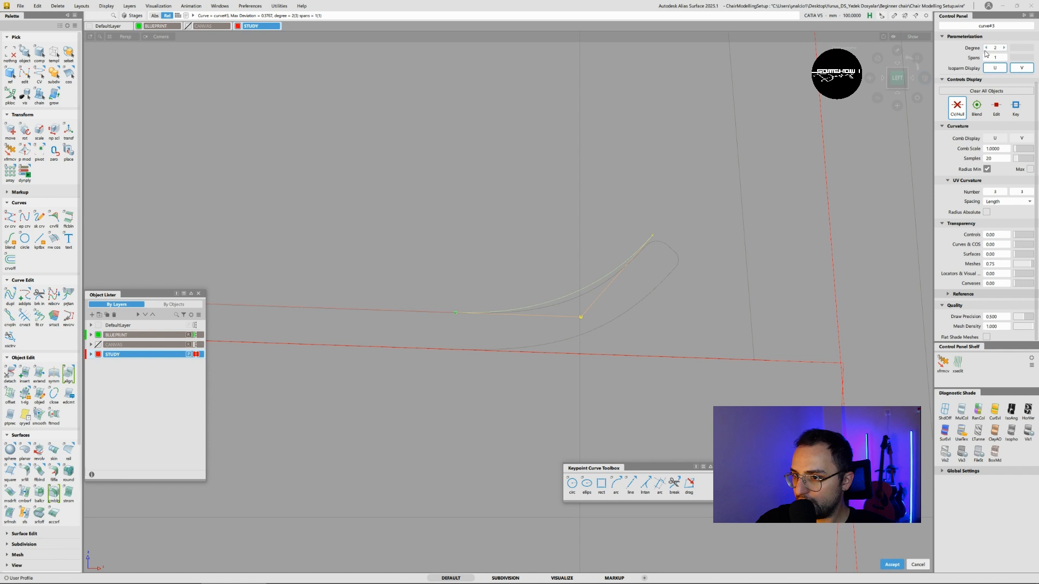
key(space)
ctrl+shift+drag(578, 317, 576, 291)
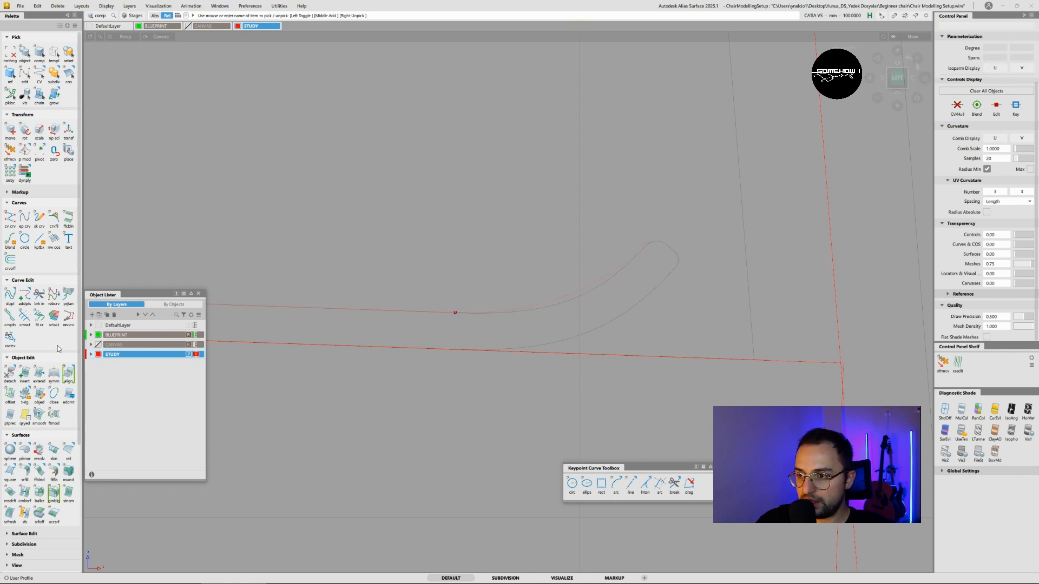
click(25, 415)
click(517, 311)
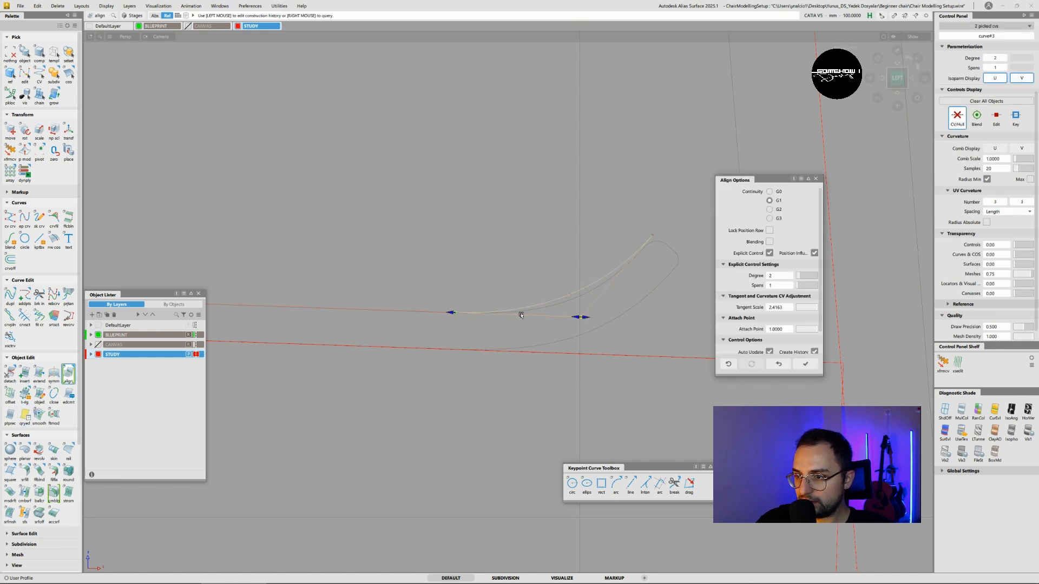
drag(579, 317, 604, 320)
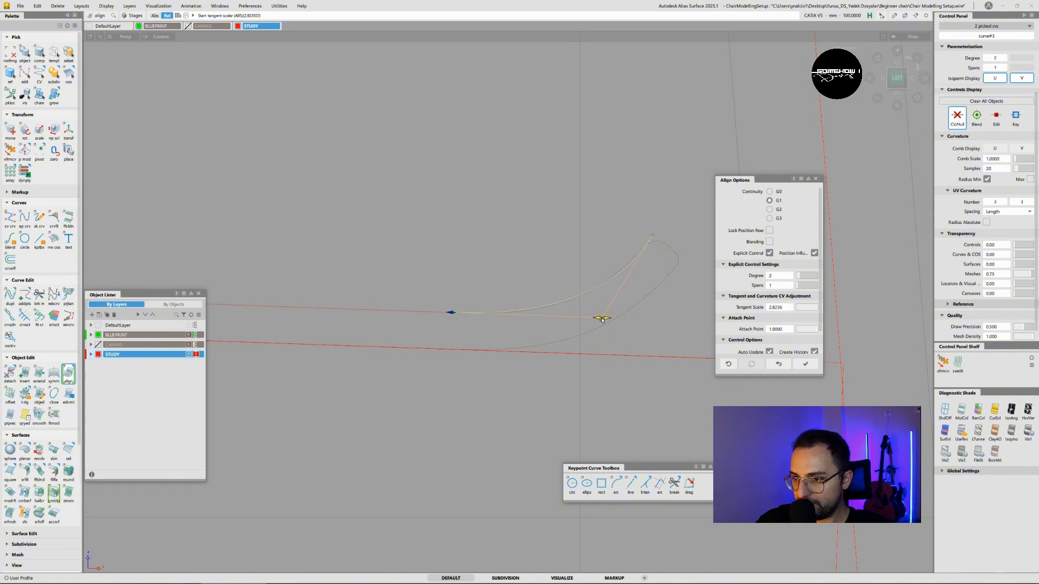
ctrl+shift+drag(592, 309, 588, 274)
- Pick the straight seat line with its front and rear curves and bring them into the top view
alt+shift+right_drag(568, 248, 526, 279)
alt+shift+middle_drag(526, 279, 596, 263)
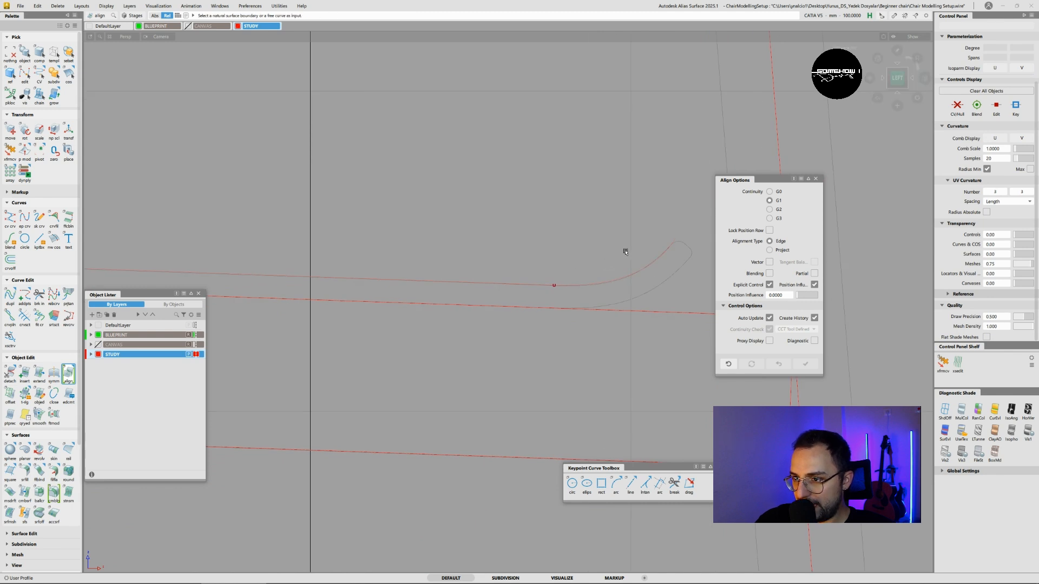
alt+shift+right_drag(622, 253, 549, 294)
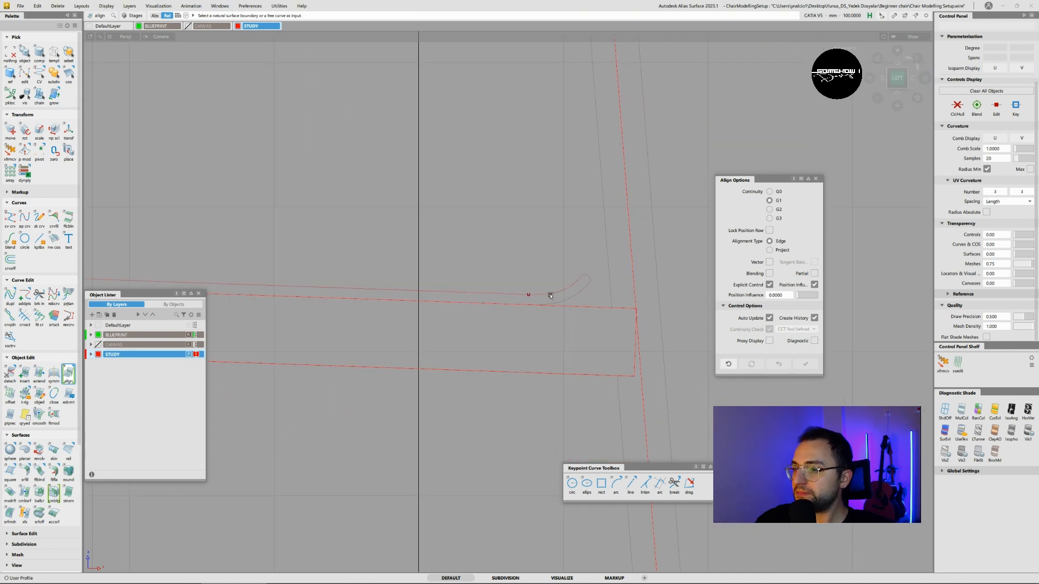
alt+shift+middle_drag(470, 276, 521, 287)
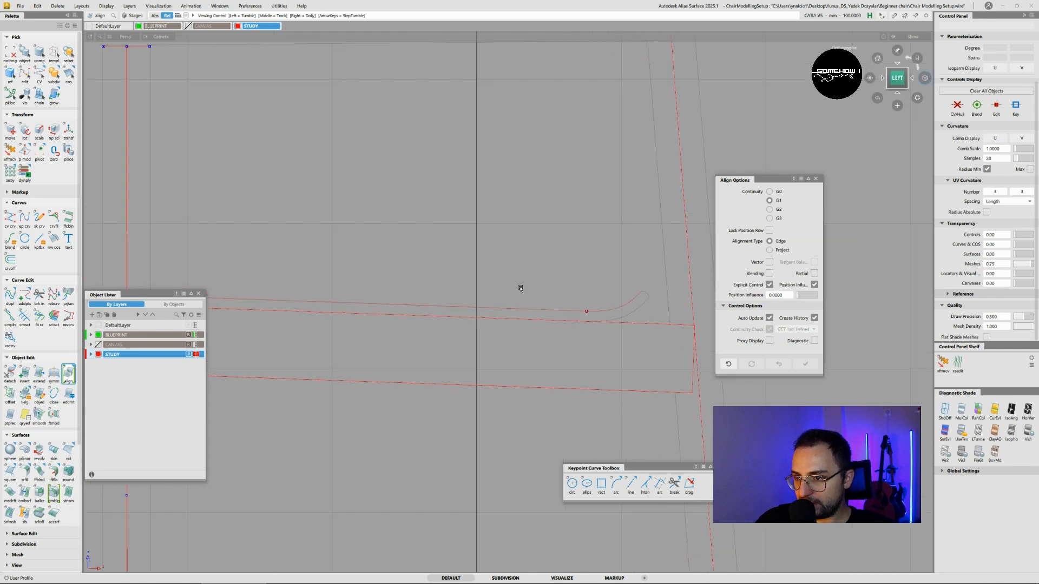
alt+shift+right_drag(521, 287, 446, 304)
alt+shift+middle_drag(446, 304, 612, 279)
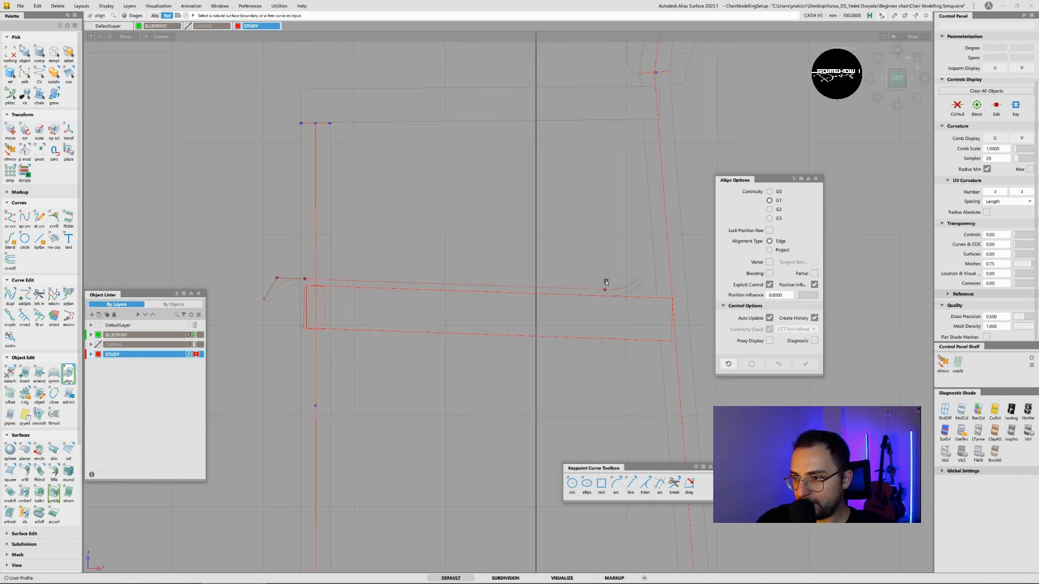
ctrl+shift+drag(605, 282, 619, 292)
click(619, 291)
click(575, 291)
click(272, 286)
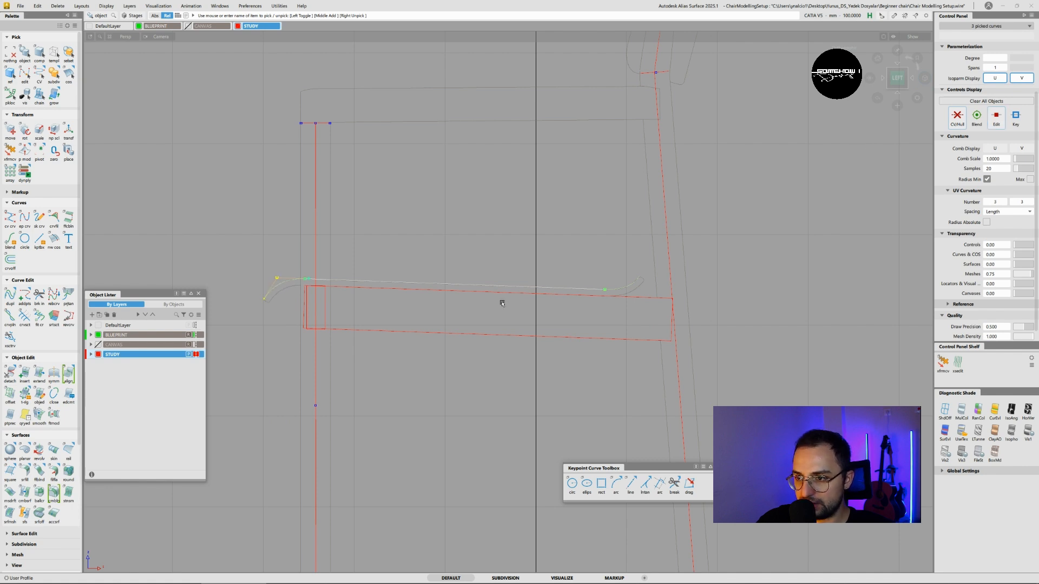
key(alt+shift)
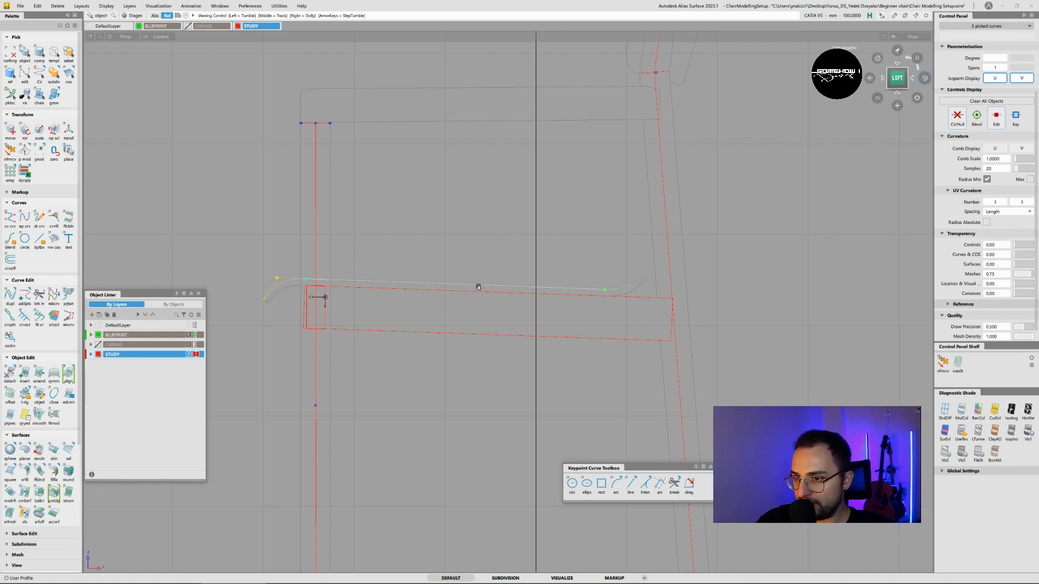
alt+shift+drag(478, 287, 557, 397)
click(898, 70)
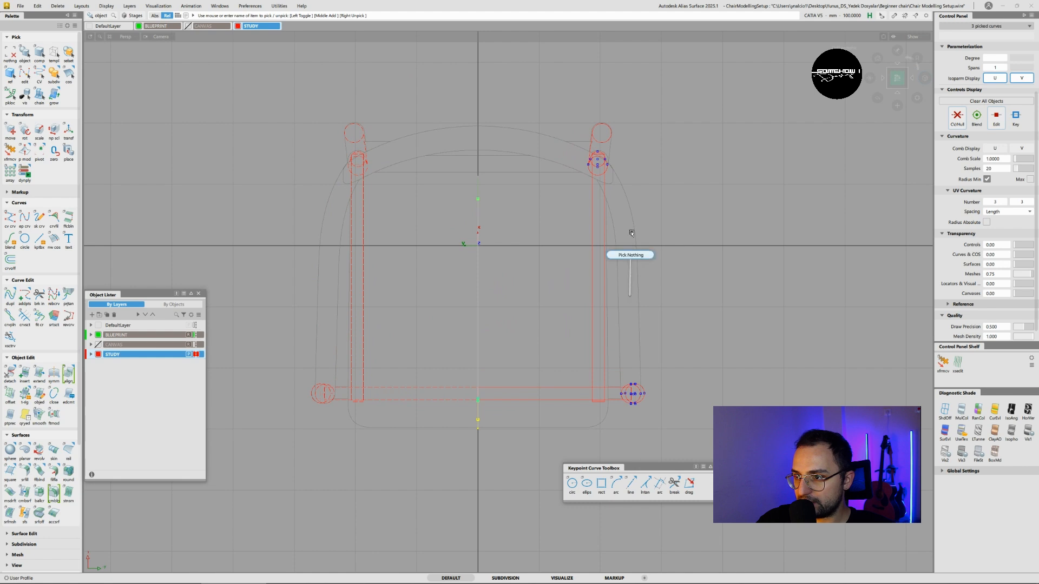
- Clear the selection, pick the leg and frame geometry on both sides of the chair, and make it invisible
ctrl+shift+drag(647, 184, 642, 208)
drag(643, 130, 554, 428)
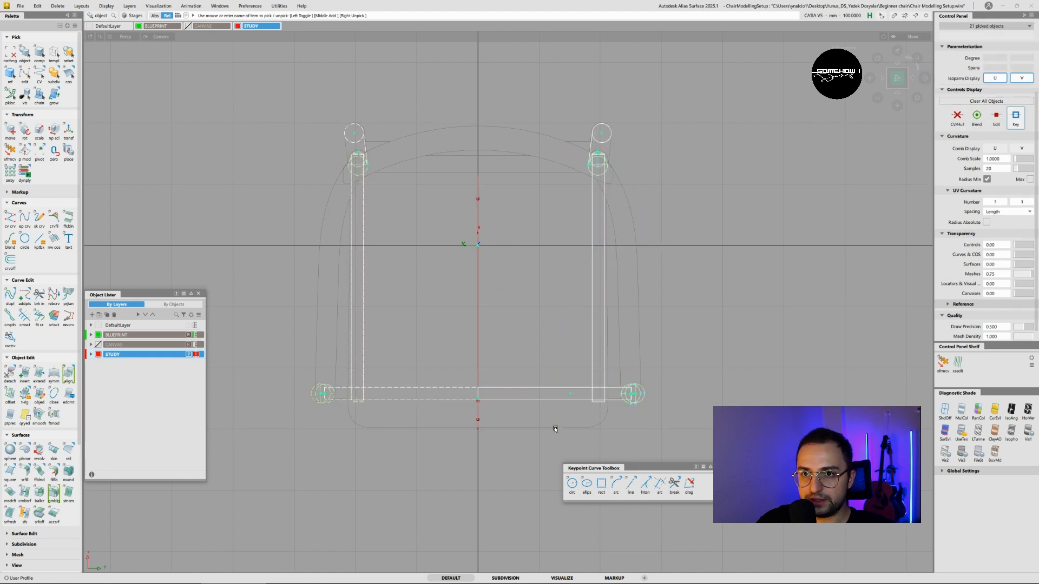
click(106, 6)
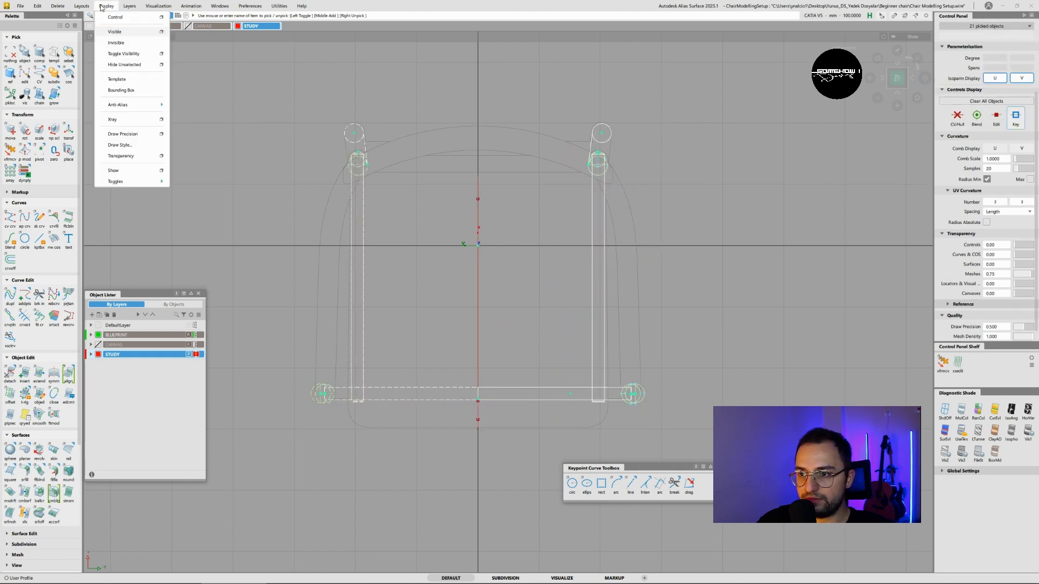
click(111, 44)
- Pick the seat profile curves and move them sideways from the centerline onto the blueprint seat's side edge
mouse_move(523, 202)
ctrl+shift+mouse_down()
mouse_move(499, 204)
mouse_move(519, 210)
ctrl+shift+mouse_up()
drag(533, 166, 431, 430)
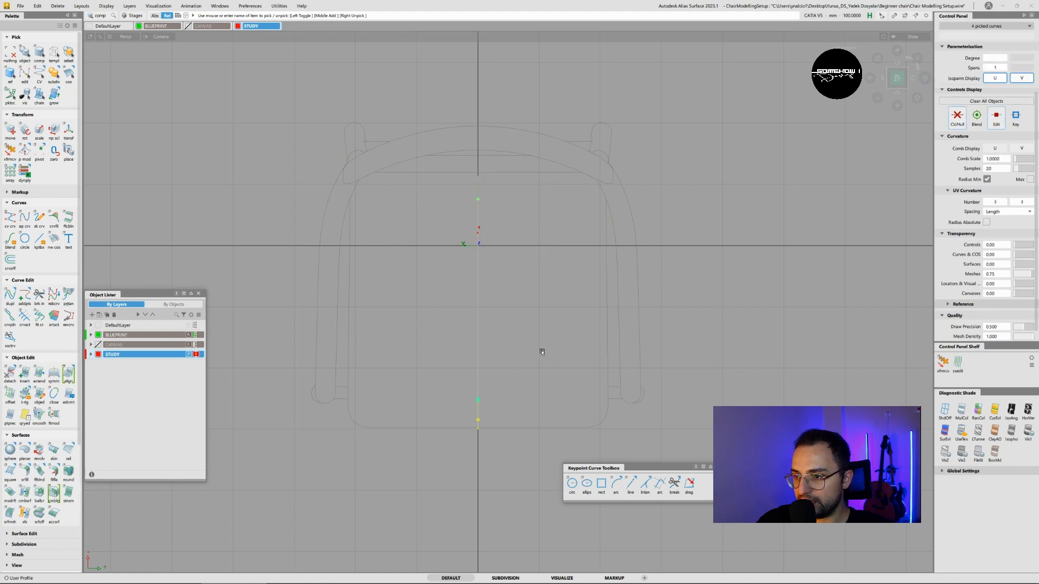
ctrl+shift+middle_drag(538, 333, 653, 329)
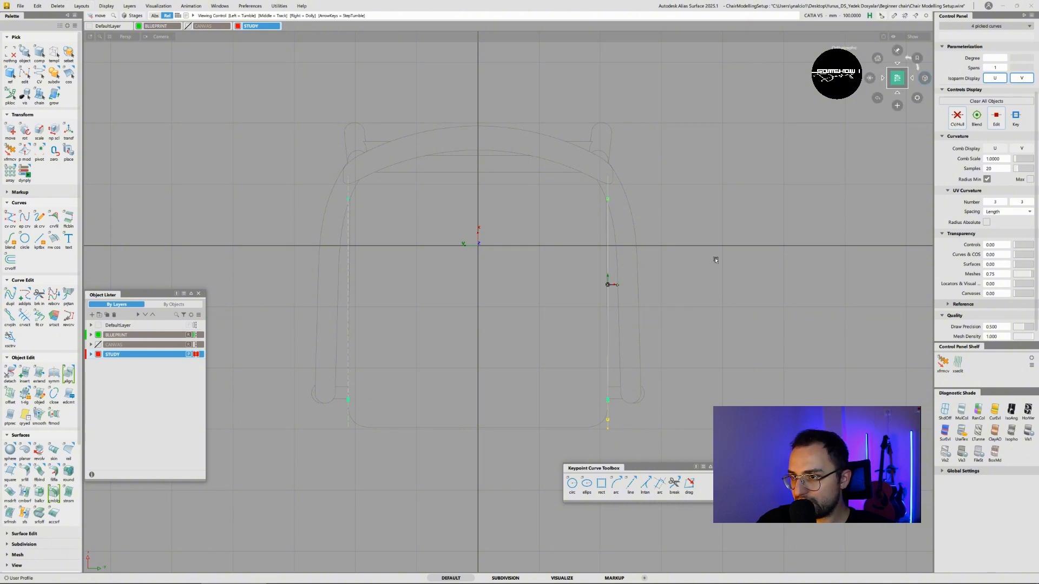
scroll(609, 282, up, 5)
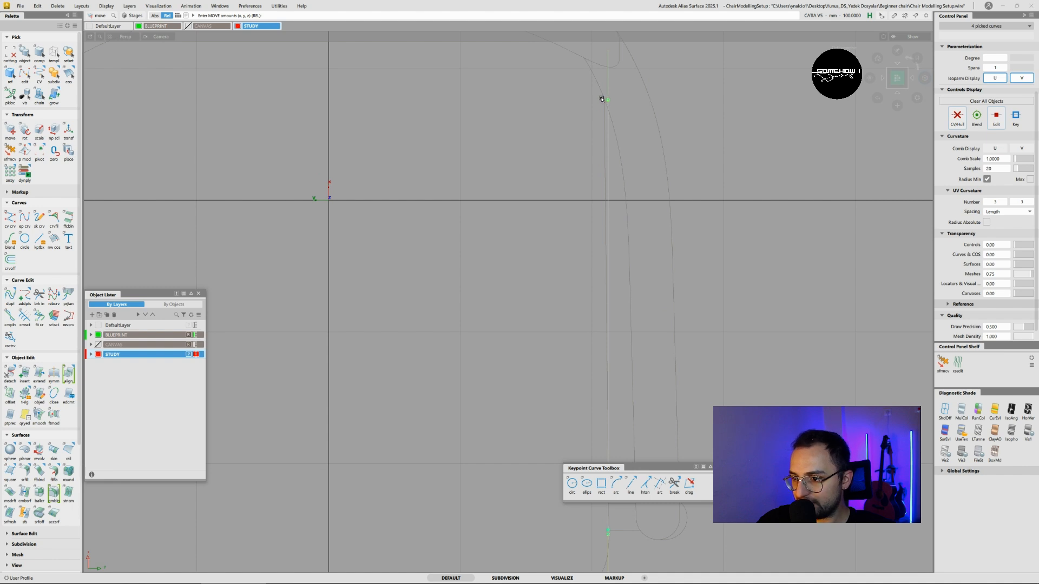
alt+shift+middle_drag(607, 237, 585, 190)
alt+shift+middle_drag(798, 275, 768, 216)
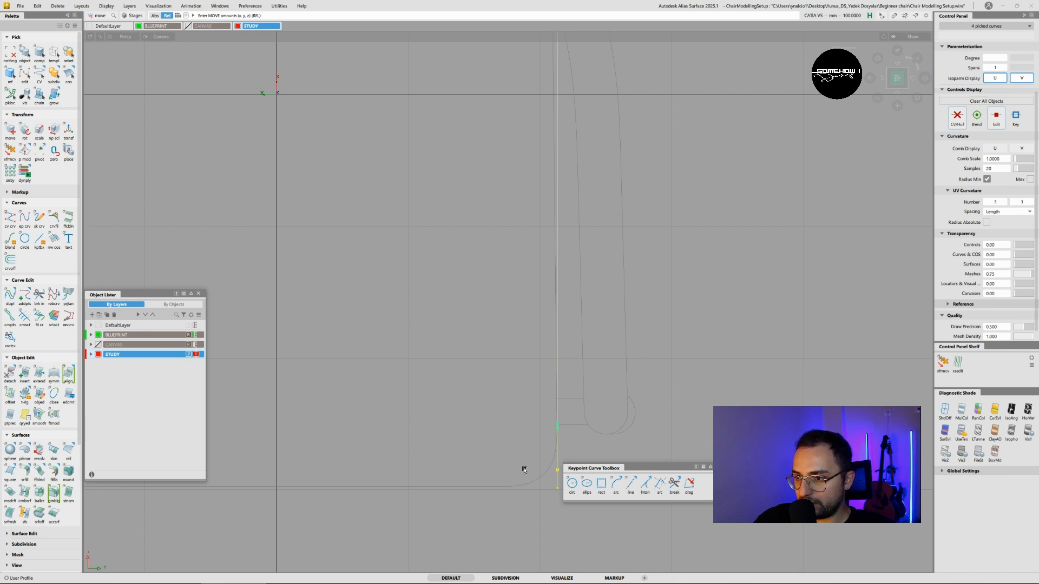
alt+shift+right_drag(522, 470, 463, 357)
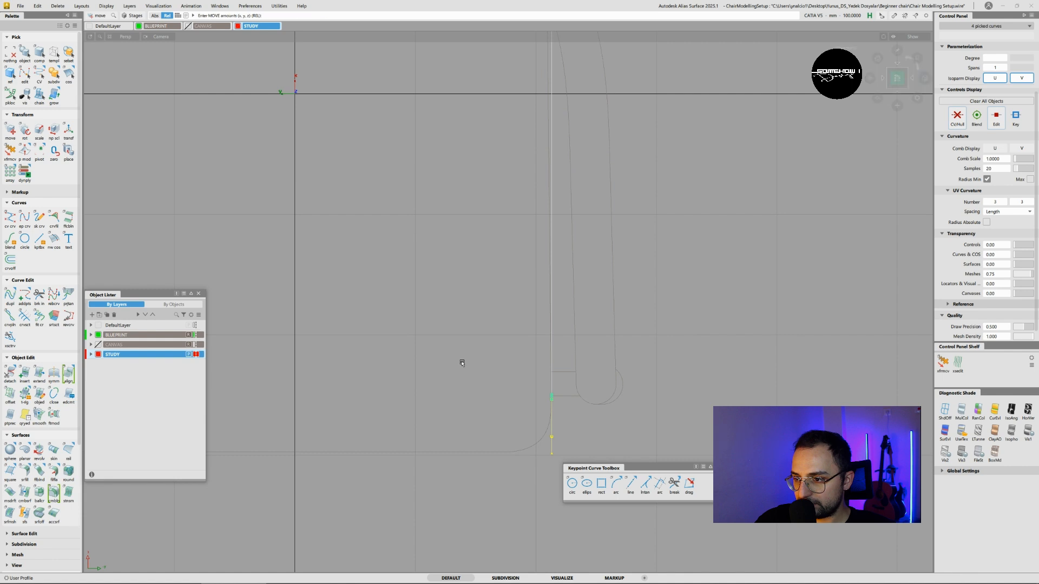
alt+shift+middle_drag(508, 341, 518, 407)
alt+shift+right_drag(519, 407, 528, 334)
ctrl+shift+drag(541, 326, 588, 294)
alt+shift+middle_drag(544, 318, 575, 274)
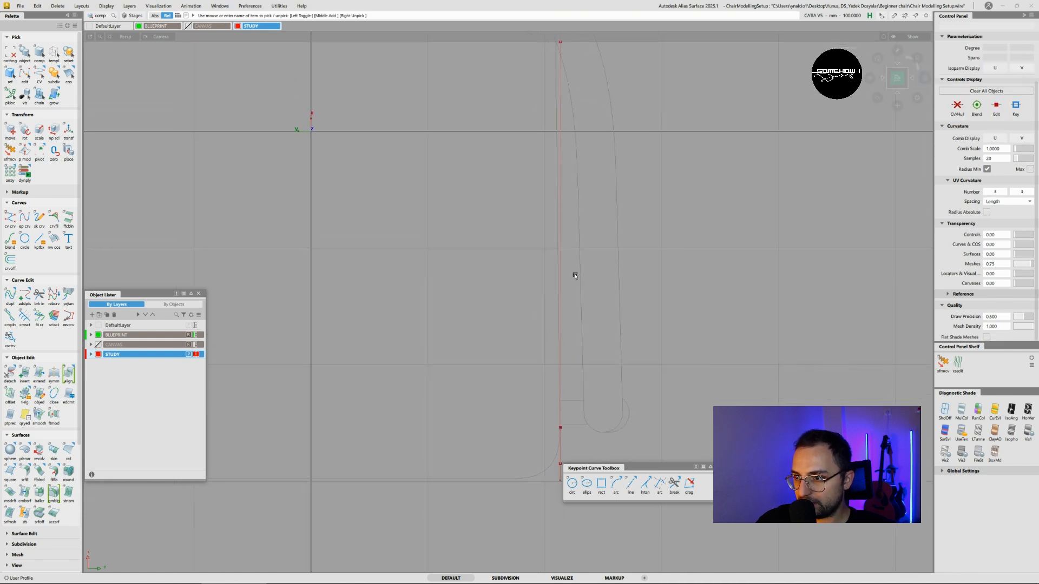
- Rotate the straight seat line slightly in the top view to match the taper of the blueprint's seat side
mouse_move(575, 275)
ctrl+shift+mouse_down()
mouse_move(560, 283)
mouse_move(591, 282)
ctrl+shift+mouse_up()
drag(579, 285, 528, 299)
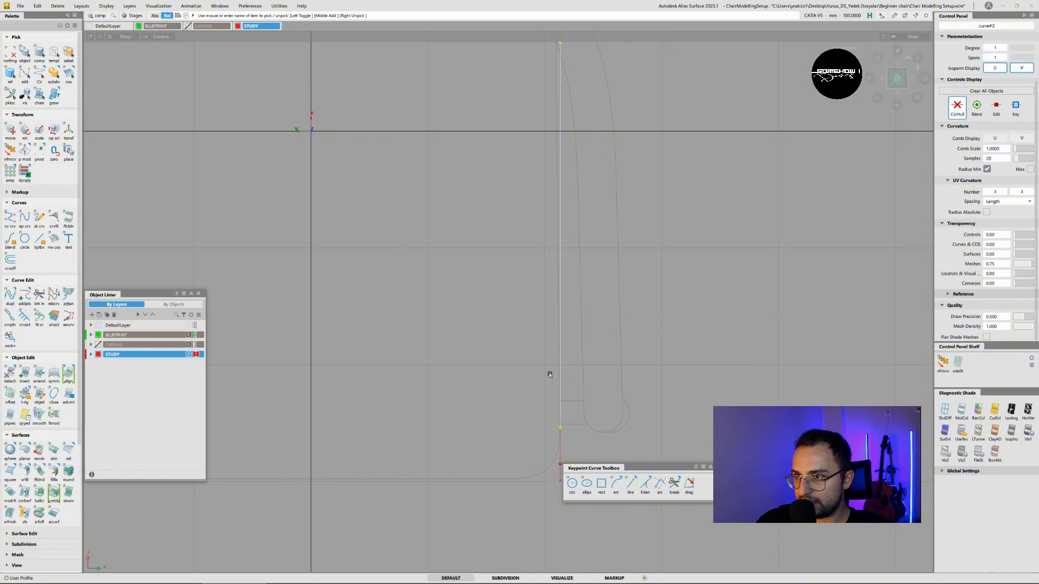
mouse_move(562, 172)
alt+shift+middle_down()
mouse_move(562, 286)
mouse_move(568, 178)
alt+shift+middle_up()
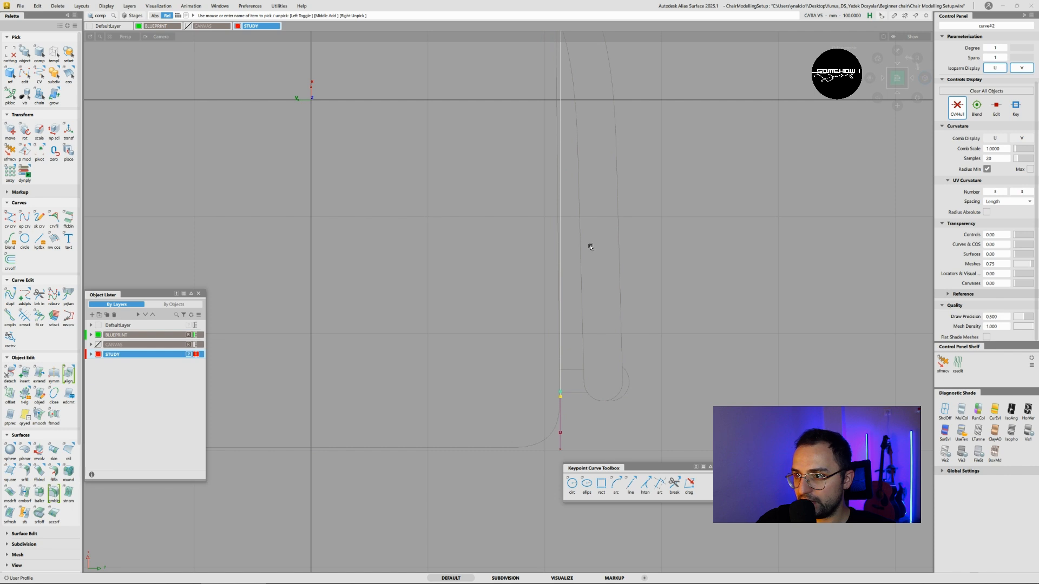
ctrl+shift+middle_drag(583, 215, 585, 234)
alt+shift+middle_drag(649, 193, 645, 222)
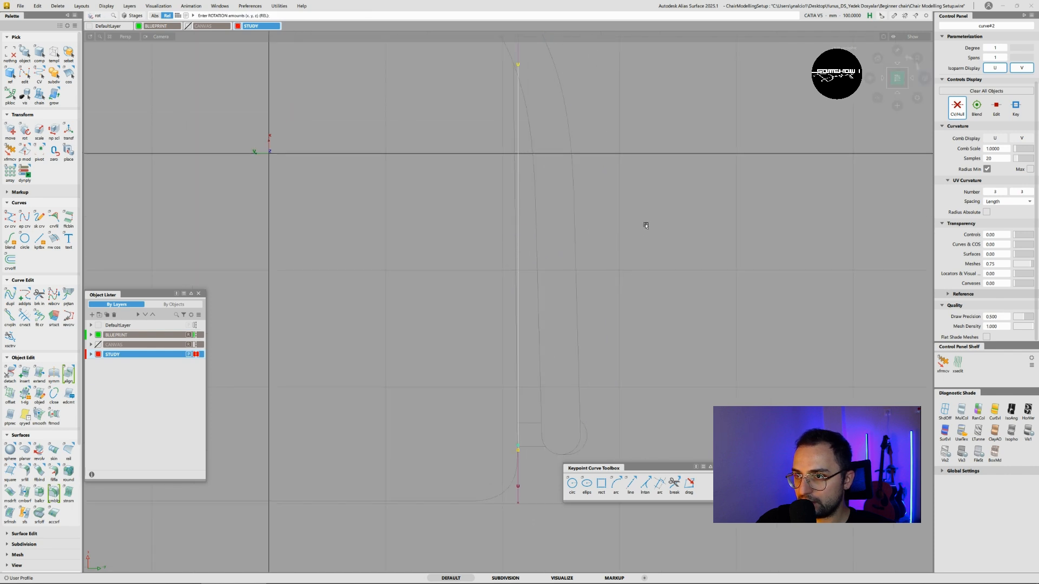
mouse_move(644, 222)
right_down()
mouse_move(642, 213)
mouse_move(648, 219)
right_up()
alt+shift+middle_drag(549, 255, 545, 118)
alt+shift+right_drag(515, 383, 525, 357)
alt+shift+middle_drag(524, 357, 530, 261)
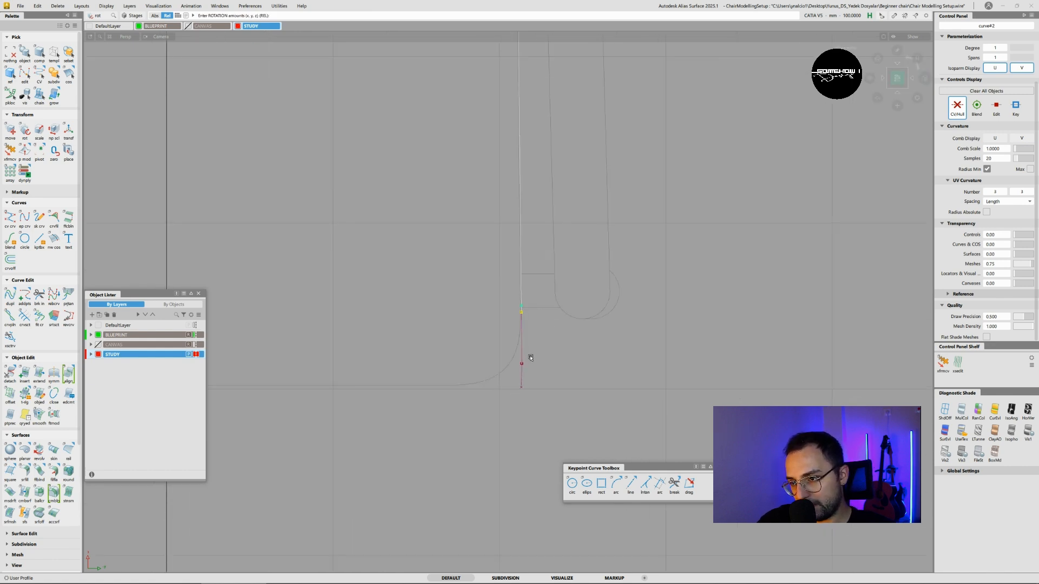
- Move the front curve's end CV inward onto the rounded front corner of the blueprint seat
mouse_move(520, 406)
ctrl+shift+mouse_down()
mouse_move(512, 379)
mouse_move(533, 397)
ctrl+shift+mouse_up()
ctrl+shift+right_drag(555, 403, 555, 371)
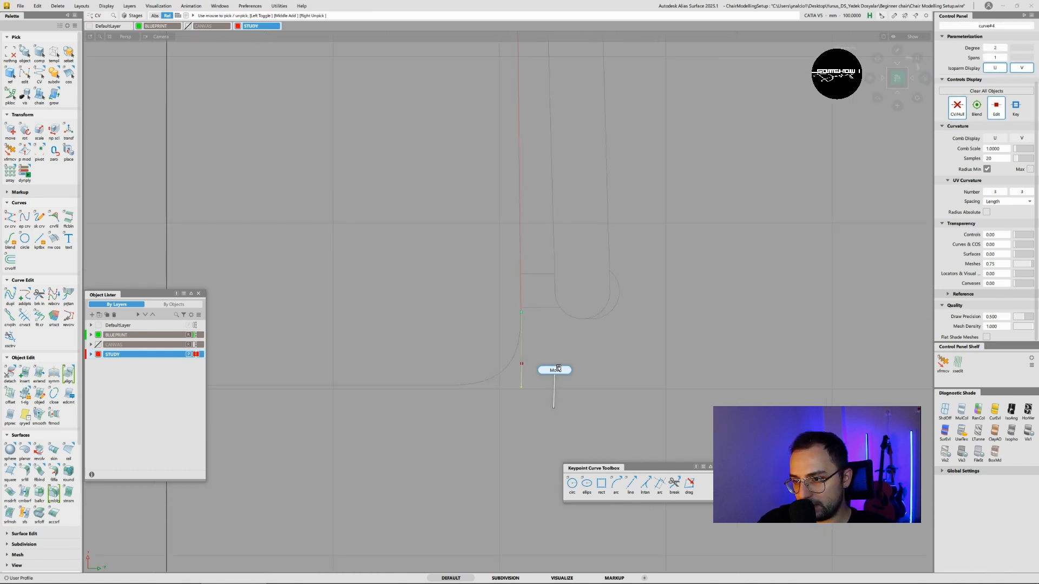
middle_drag(571, 378, 546, 379)
middle_drag(557, 384, 536, 387)
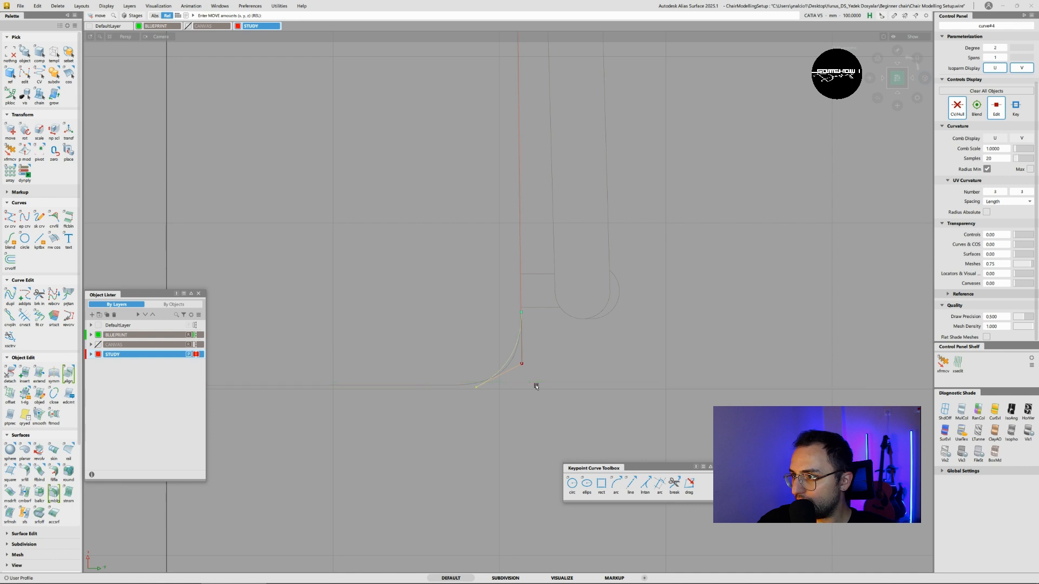
- Set the front curve's degree to 3 and move its third CV outward to fit the blueprint's corner rounding
click(1004, 47)
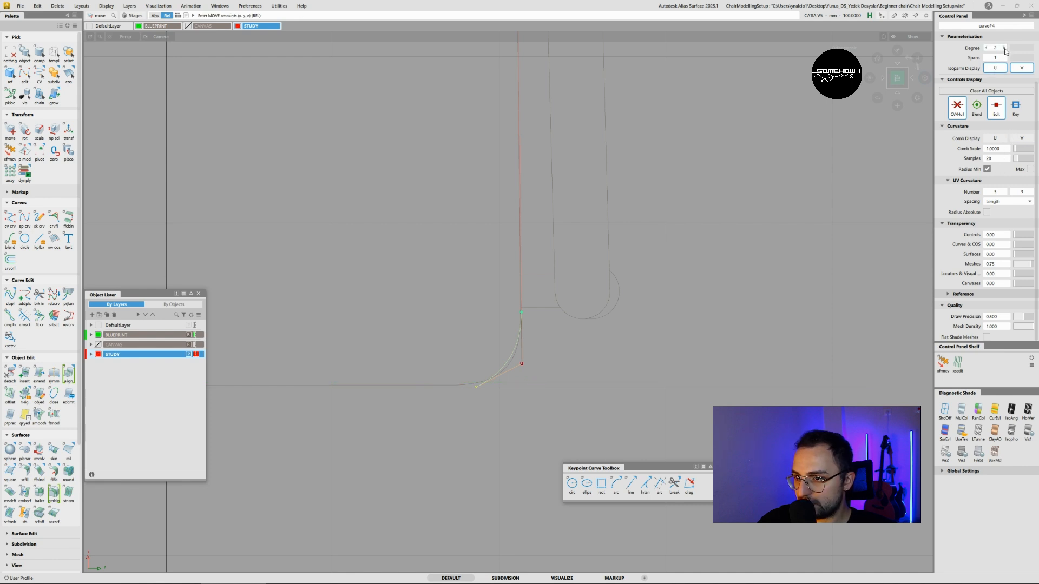
text(3)
key(Return)
ctrl+shift+drag(593, 363, 516, 418)
alt+shift+right_drag(516, 419, 531, 357)
alt+shift+middle_drag(531, 357, 524, 323)
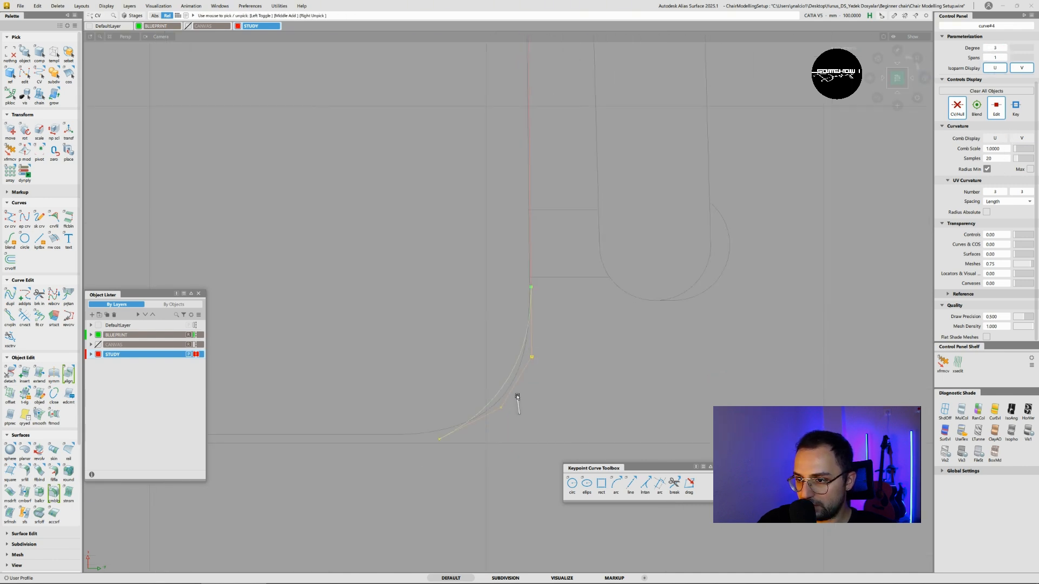
click(476, 397)
drag(492, 398, 513, 416)
ctrl+shift+right_drag(566, 406, 569, 394)
middle_drag(569, 394, 583, 402)
ctrl+shift+drag(478, 471, 427, 445)
drag(426, 430, 461, 457)
- Show the rear curve's CVs and move its end CV inward by about 9.3 mm in Y
alt+shift+right_drag(541, 343, 542, 395)
alt+shift+middle_drag(522, 217, 572, 273)
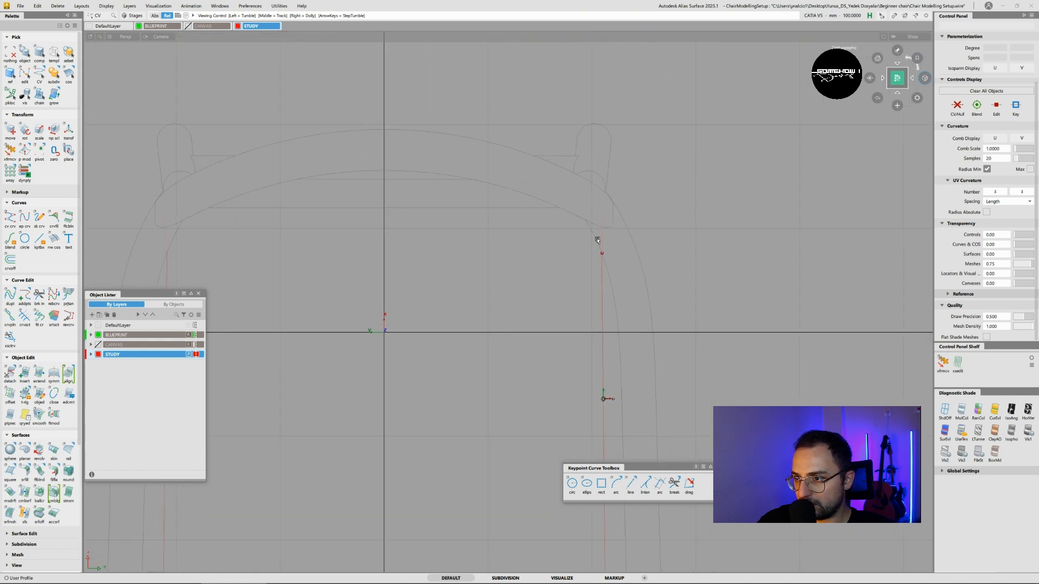
ctrl+shift+drag(604, 245, 657, 226)
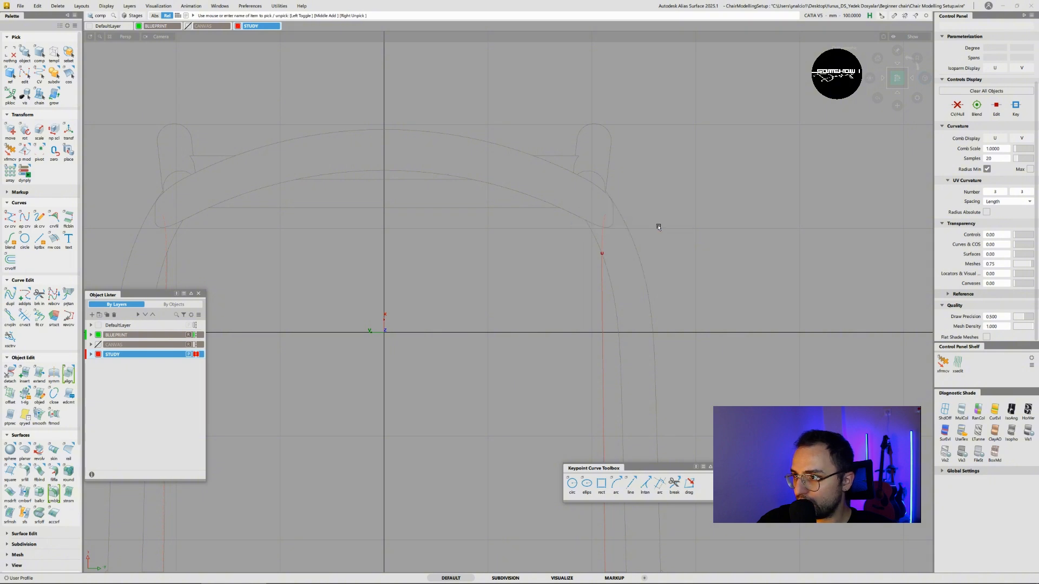
click(602, 233)
click(959, 107)
alt+shift+right_drag(602, 399, 677, 311)
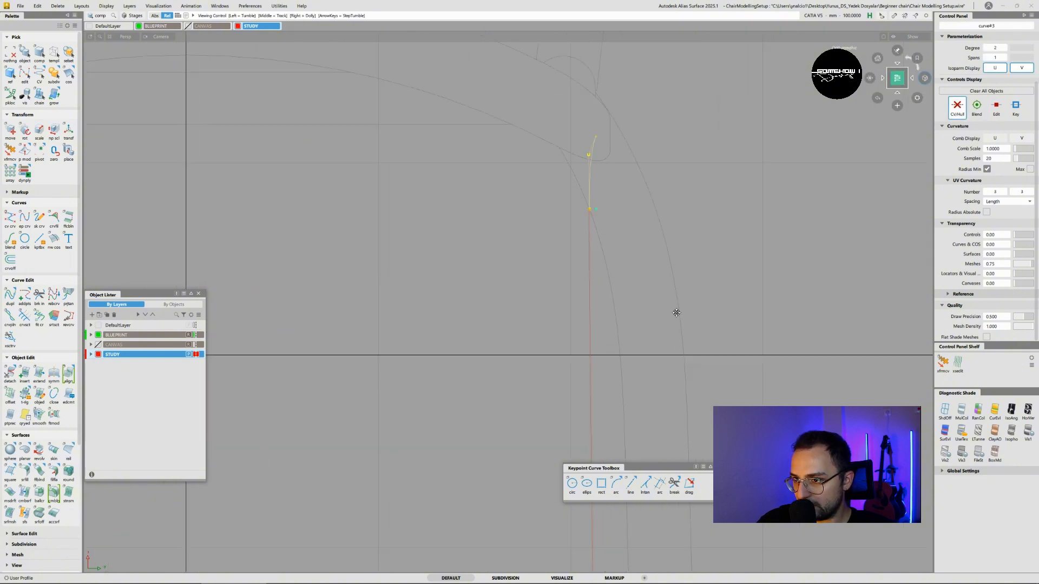
alt+shift+middle_drag(677, 312, 667, 469)
mouse_move(599, 280)
ctrl+shift+mouse_down()
mouse_move(611, 303)
mouse_move(603, 299)
ctrl+shift+mouse_up()
ctrl+shift+right_drag(627, 288, 666, 274)
middle_drag(668, 273, 649, 271)
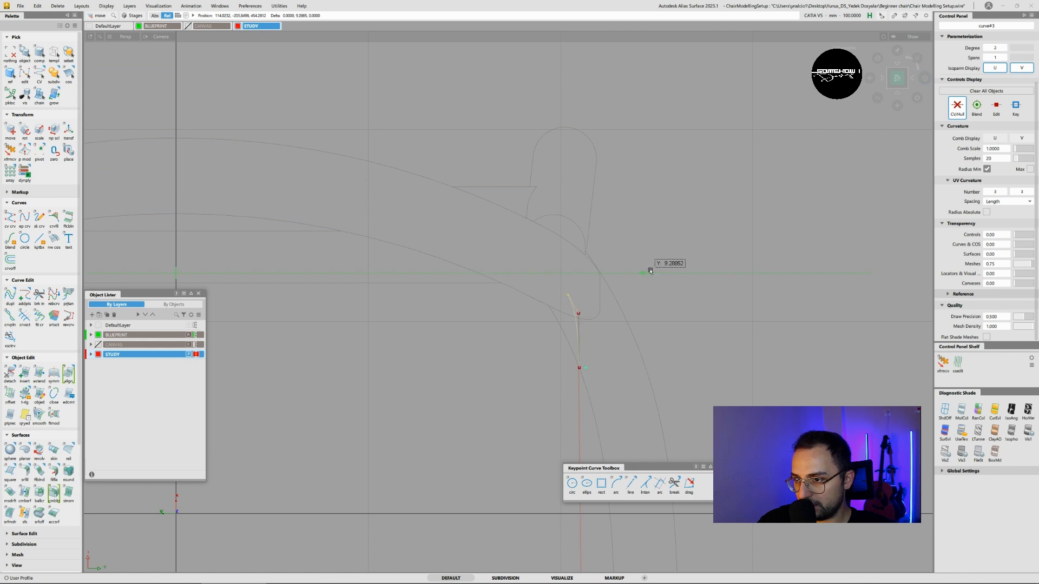
- Examine the front curve, seat line and rear curve in 3D from several angles against the blueprint
alt+shift+drag(644, 338, 480, 320)
click(433, 349)
ctrl+shift+right_drag(435, 350, 436, 366)
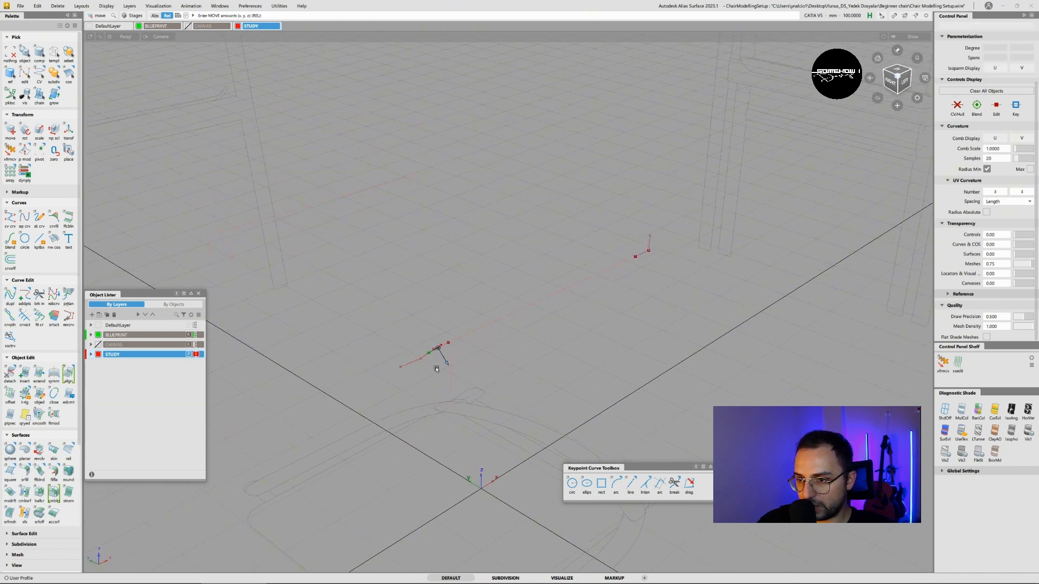
alt+shift+drag(436, 366, 599, 303)
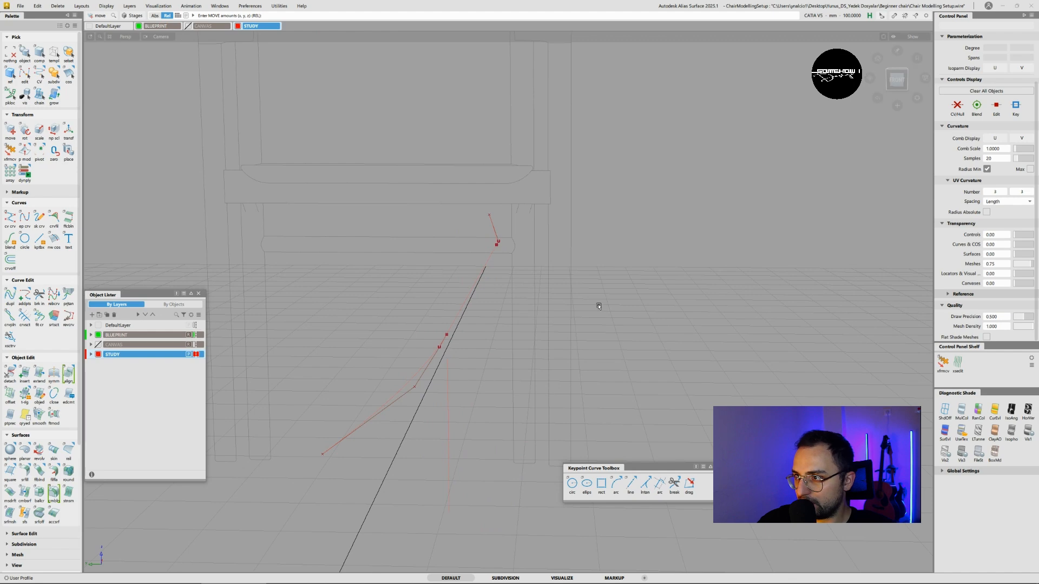
click(907, 80)
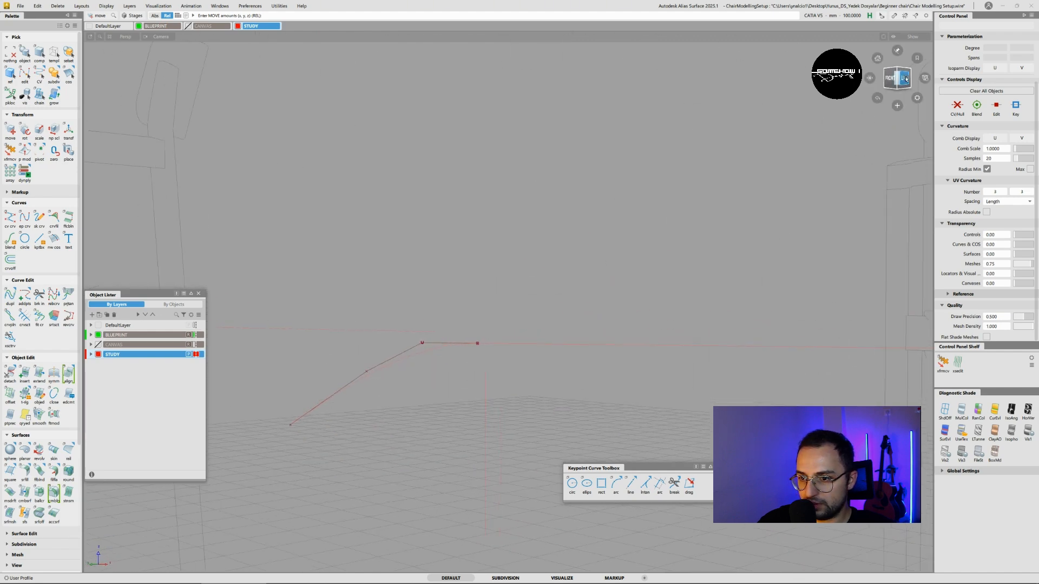
click(896, 67)
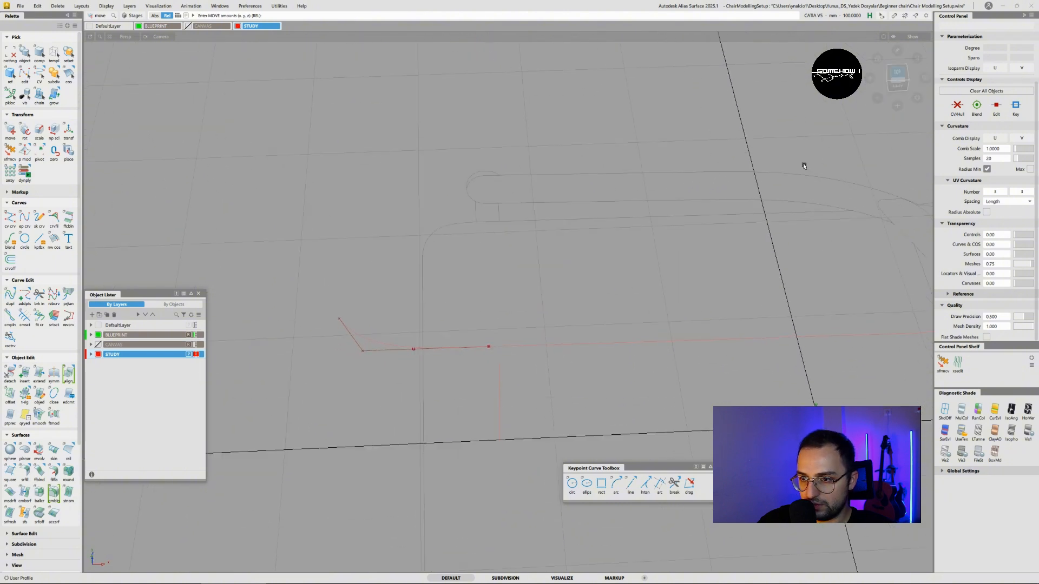
alt+shift+drag(380, 381, 391, 299)
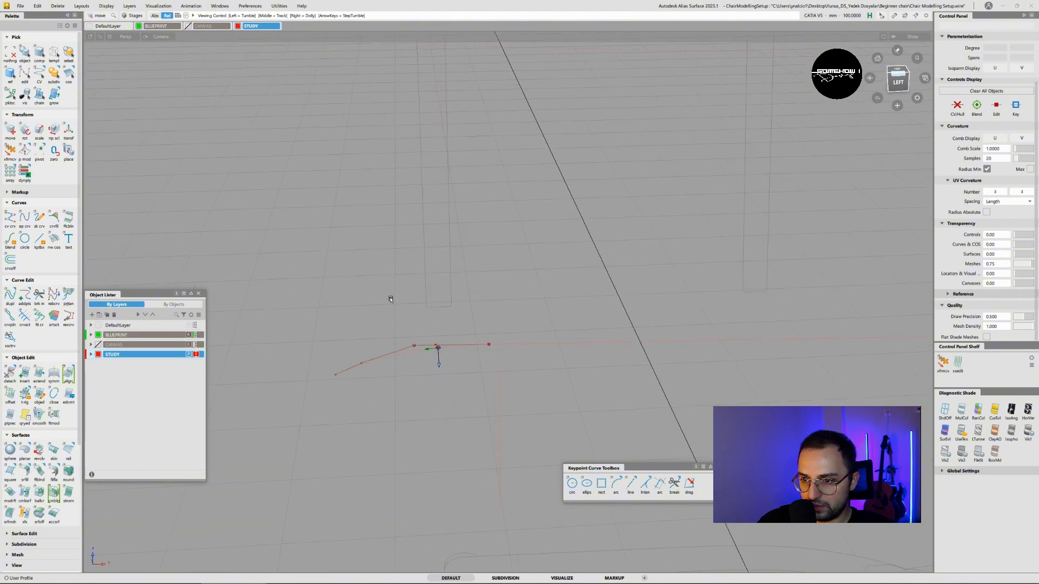
alt+shift+drag(384, 358, 737, 222)
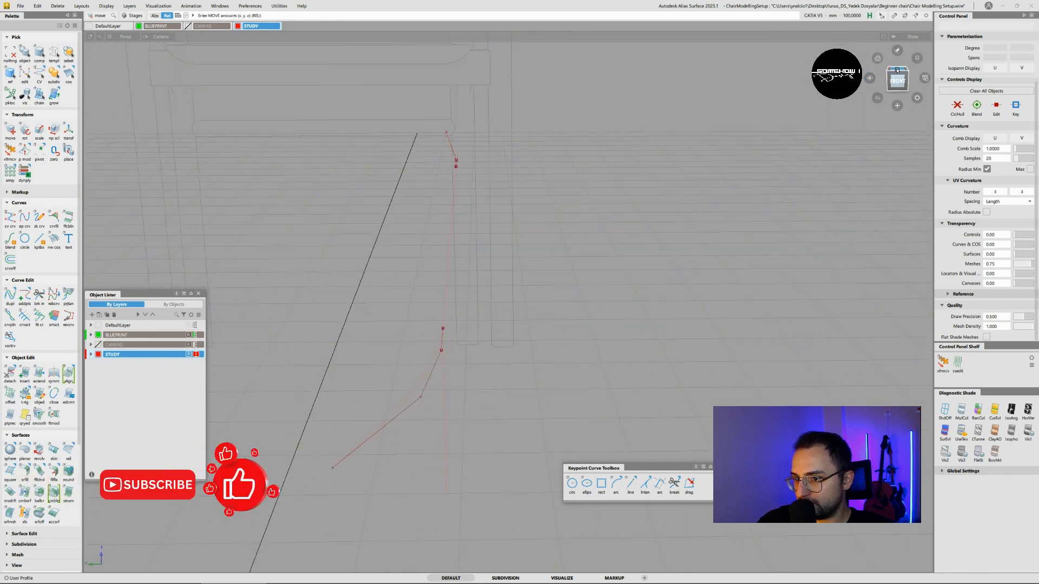
click(897, 75)
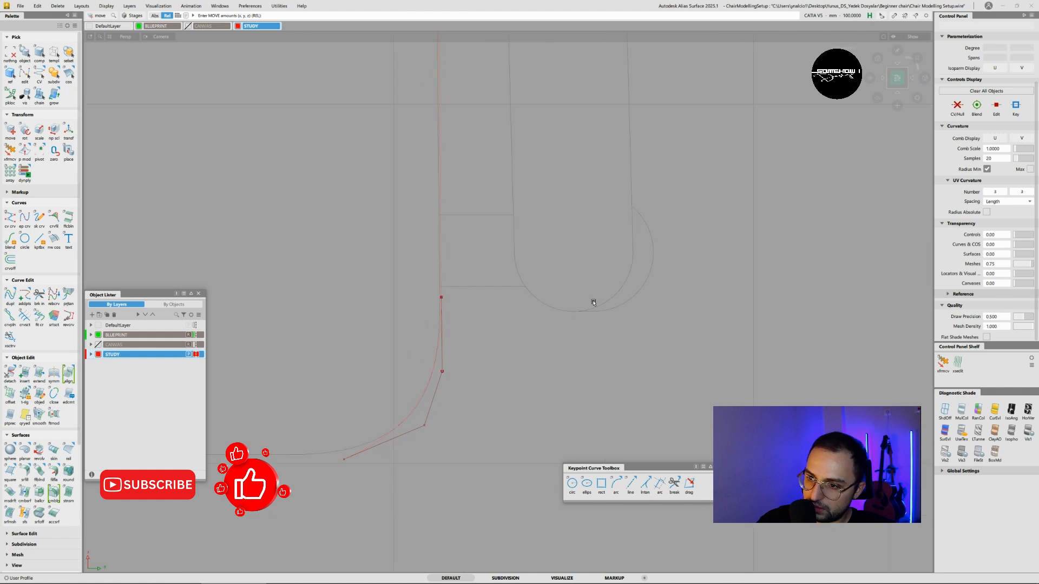
- Move the front curve's third CV slightly outward in the top view to fit the blueprint's rounded front corner
ctrl+shift+drag(279, 482, 326, 476)
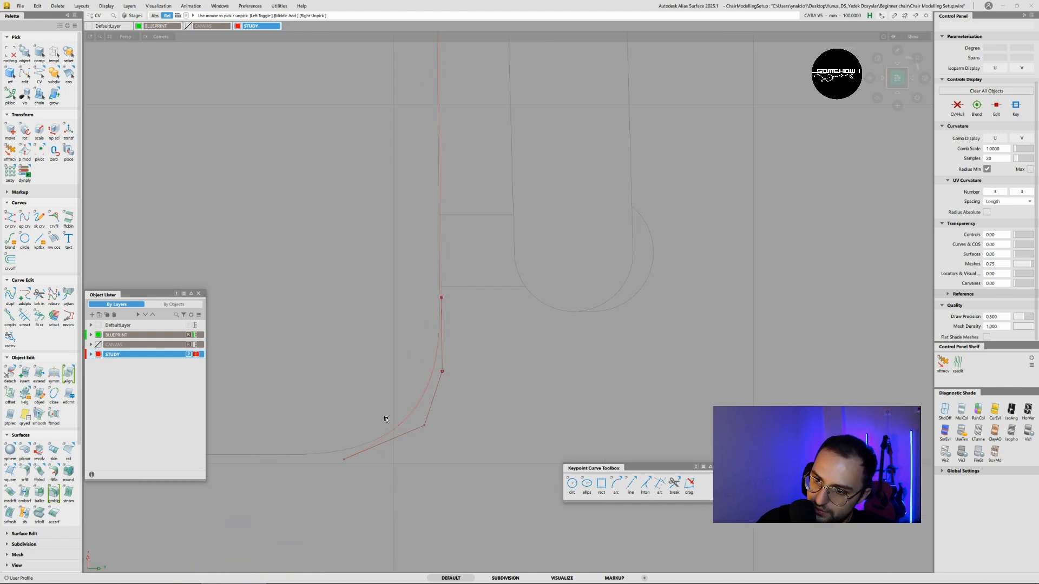
drag(414, 416, 434, 440)
ctrl+shift+drag(436, 436, 468, 415)
middle_drag(469, 416, 473, 416)
- Move the front curve's end CV slightly rearward and shift its third CV forward to follow the blueprint's front corner
ctrl+shift+drag(372, 495, 372, 476)
drag(336, 449, 360, 467)
alt+shift+middle_drag(440, 348, 491, 345)
scroll(491, 345, down, 1)
ctrl+shift+middle_drag(437, 483, 438, 459)
mouse_move(439, 460)
mouse_down()
mouse_move(469, 413)
mouse_move(491, 427)
mouse_up()
ctrl+shift+middle_drag(510, 439, 511, 412)
right_drag(517, 409, 517, 413)
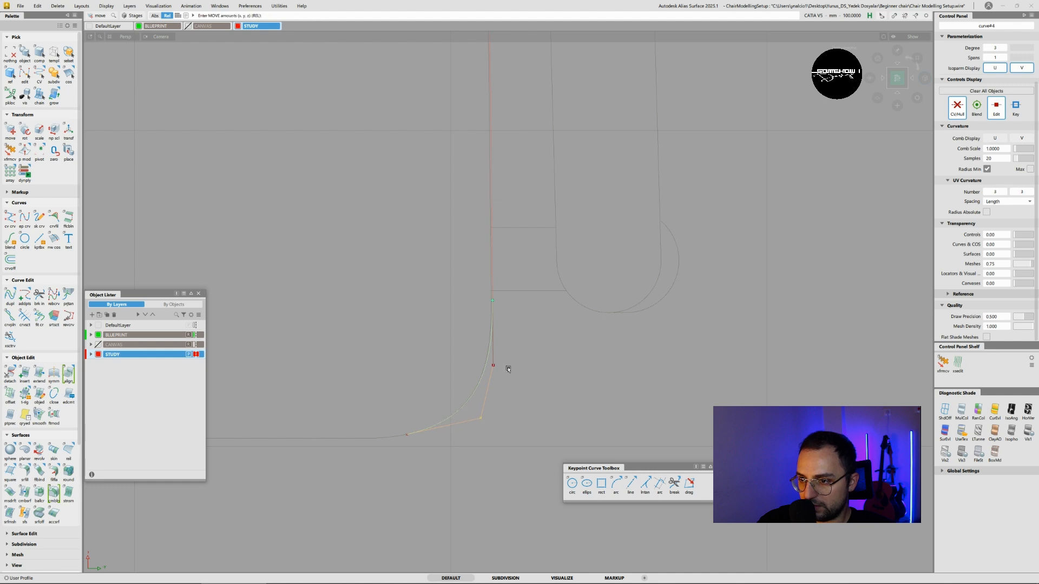
ctrl+shift+drag(473, 407, 472, 374)
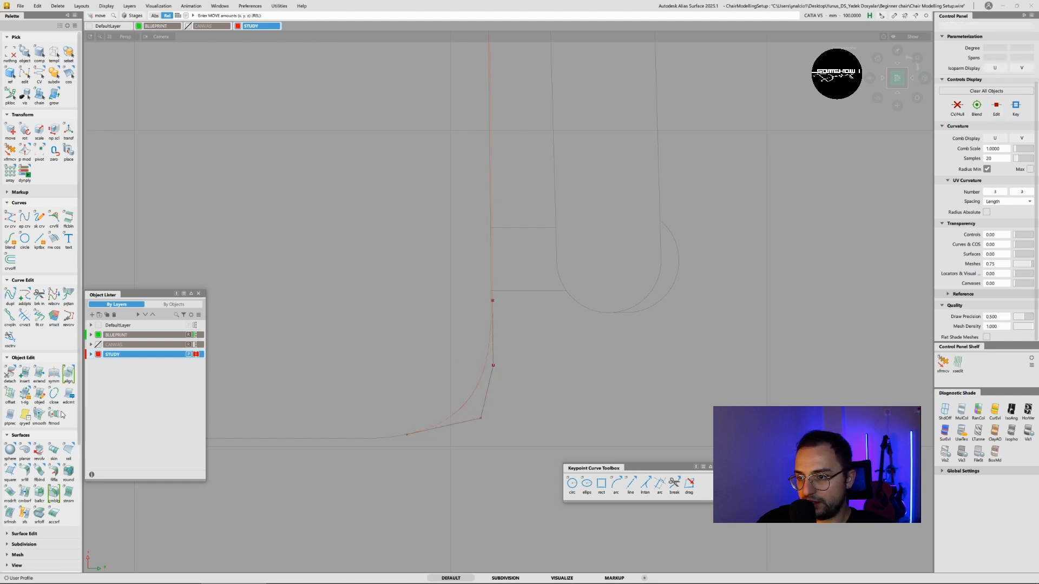
- Align the front curve to the front end of the seat line with G1 continuity
click(25, 415)
click(494, 331)
scroll(508, 338, up, 3)
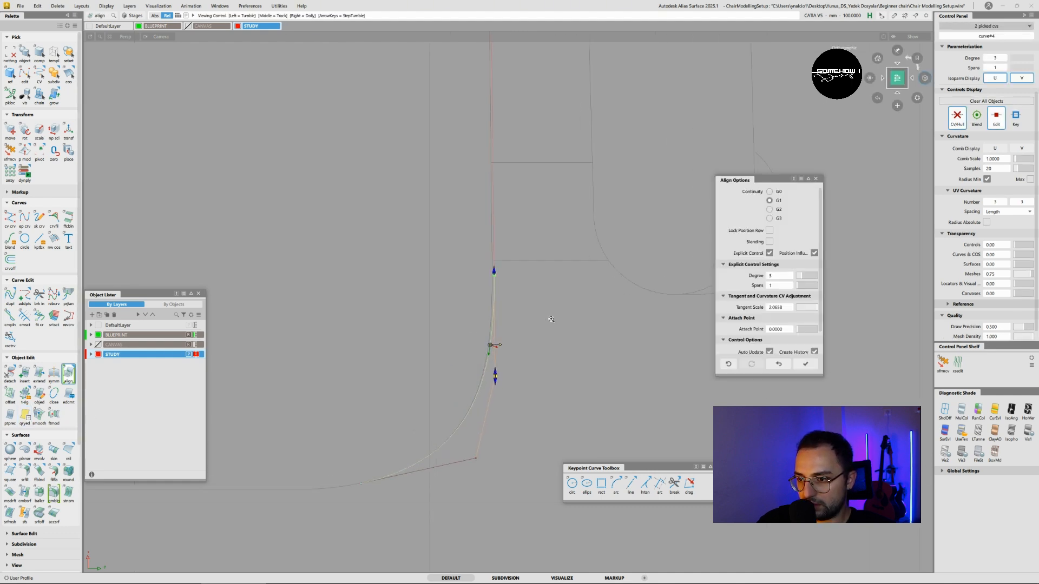
ctrl+shift+drag(519, 341, 519, 318)
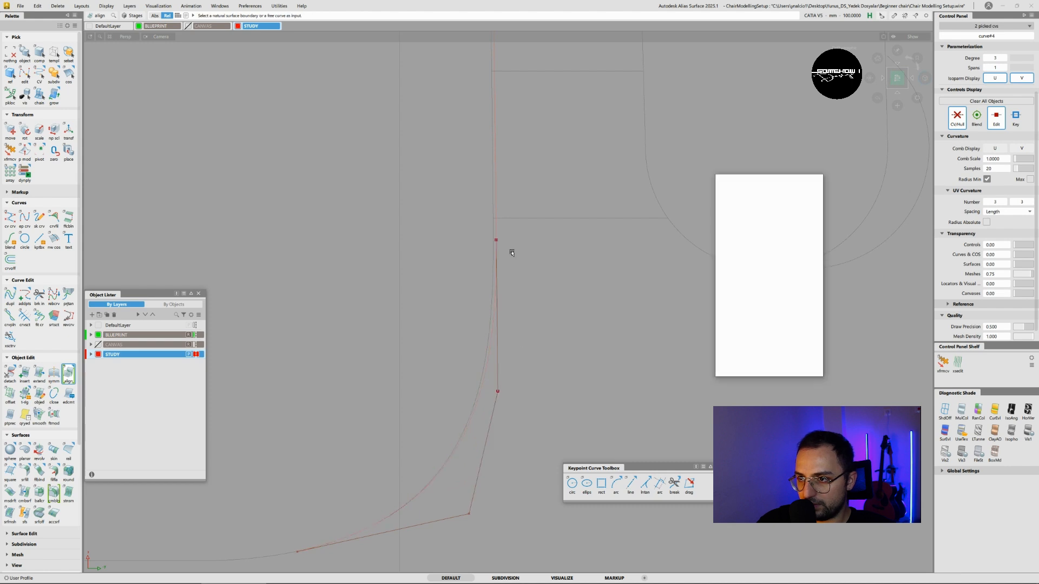
- Move the seat line's front end CV slightly inward to match the blueprint's seat side in the top view
drag(499, 167, 480, 181)
ctrl+shift+right_drag(523, 167, 523, 168)
ctrl+shift+click(523, 168)
ctrl+shift+drag(546, 174, 548, 174)
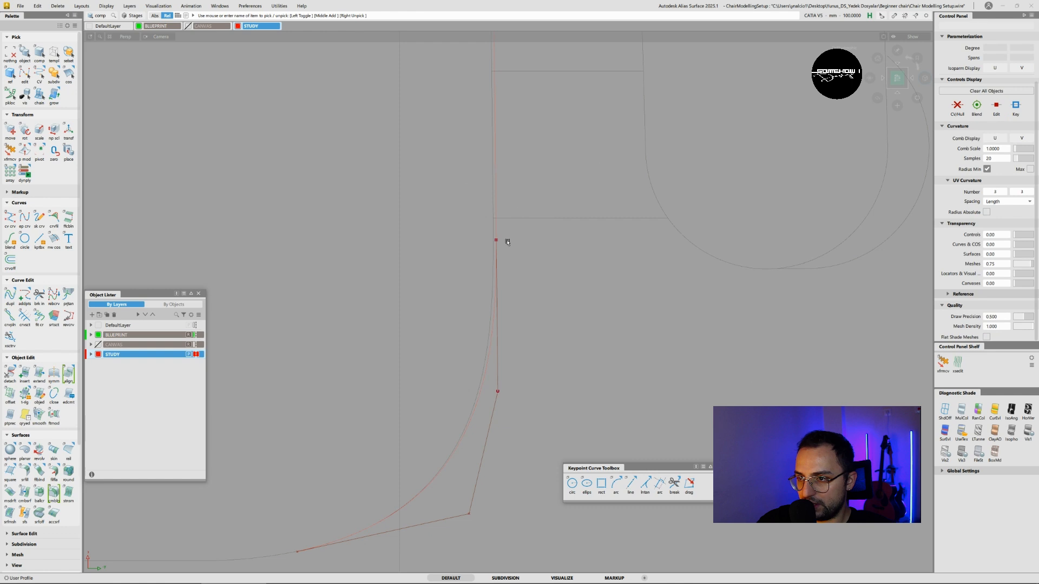
ctrl+shift+drag(508, 221, 528, 222)
click(497, 240)
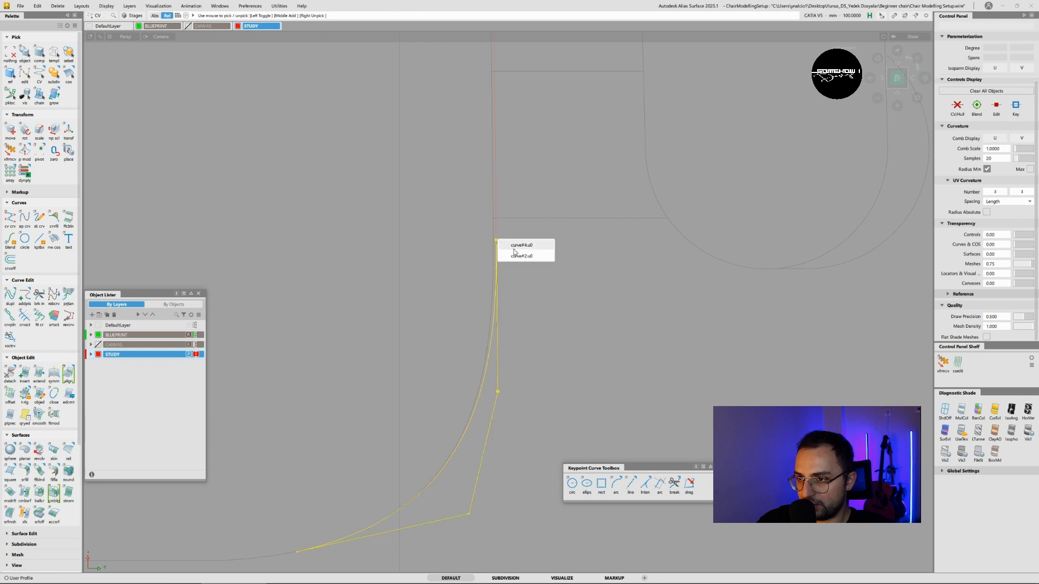
click(516, 256)
ctrl+shift+middle_drag(544, 279, 544, 258)
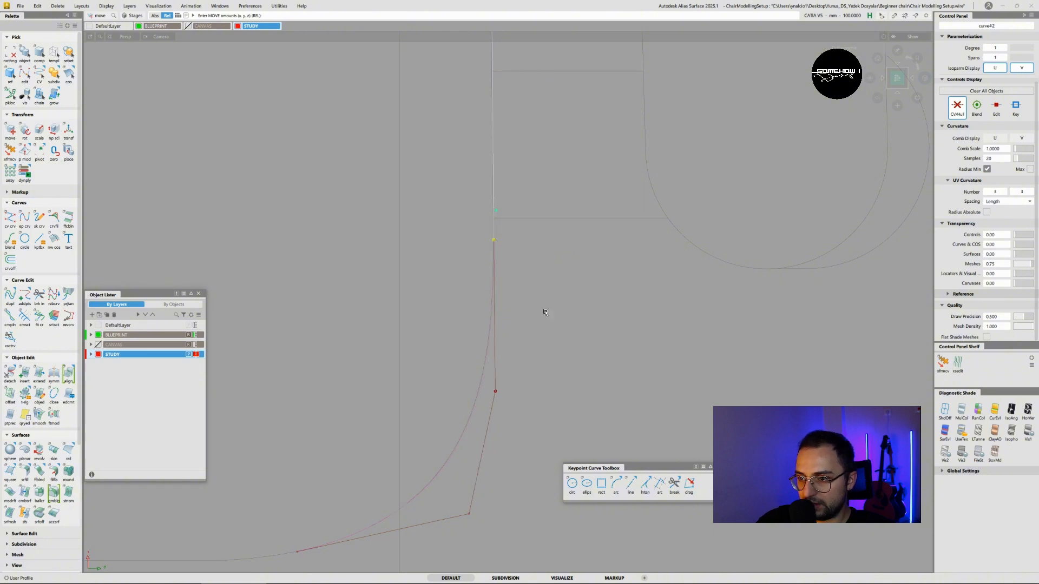
ctrl+shift+drag(533, 325, 533, 385)
- Move the seat line's rear end CV slightly inward in the top view to match the blueprint's seat side
alt+shift+right_drag(577, 276, 526, 378)
alt+shift+middle_drag(527, 378, 534, 544)
alt+shift+middle_drag(522, 189, 516, 360)
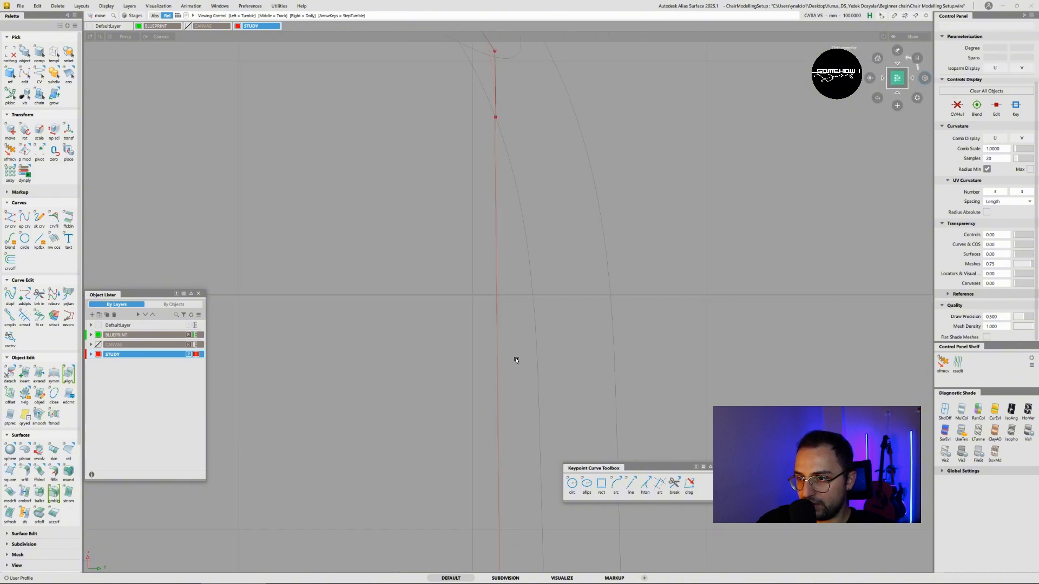
alt+shift+middle_drag(507, 223, 508, 355)
alt+shift+right_drag(508, 355, 538, 319)
alt+shift+middle_drag(514, 234, 521, 324)
alt+shift+right_drag(520, 323, 591, 234)
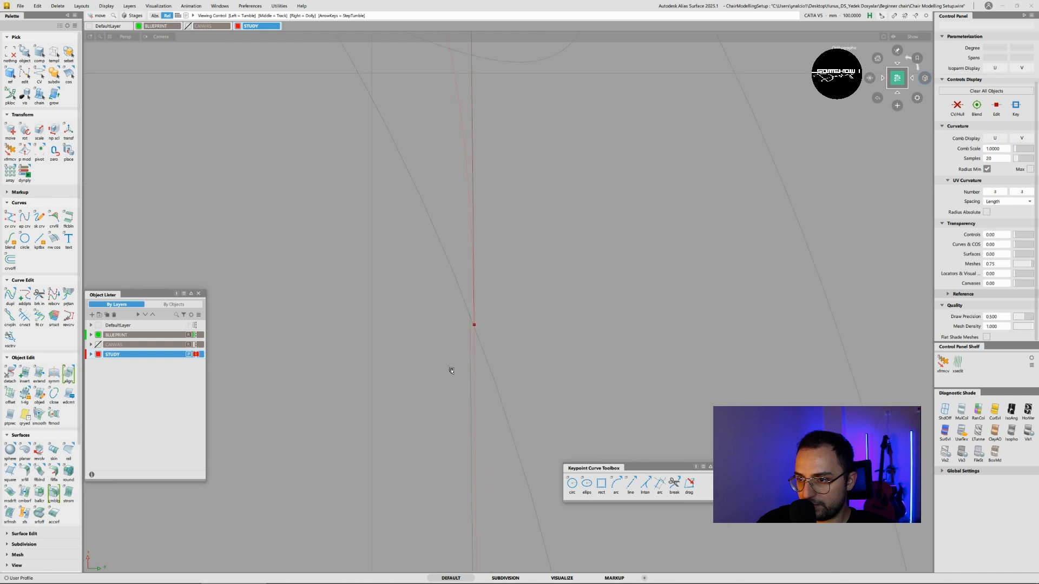
ctrl+shift+drag(451, 370, 477, 353)
click(475, 326)
click(493, 342)
click(475, 327)
click(488, 330)
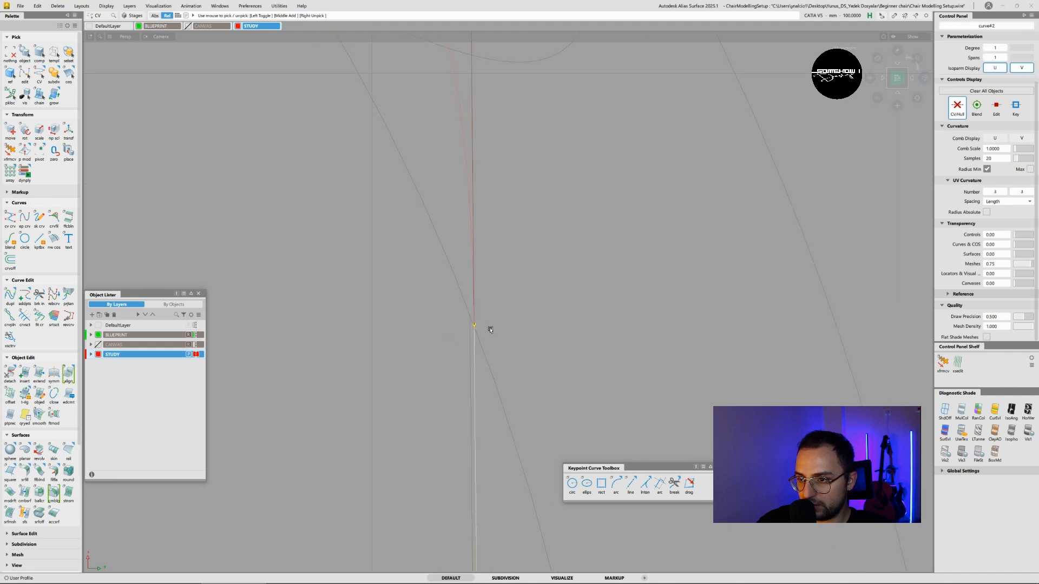
ctrl+shift+middle_drag(533, 326, 534, 312)
middle_drag(533, 312, 530, 309)
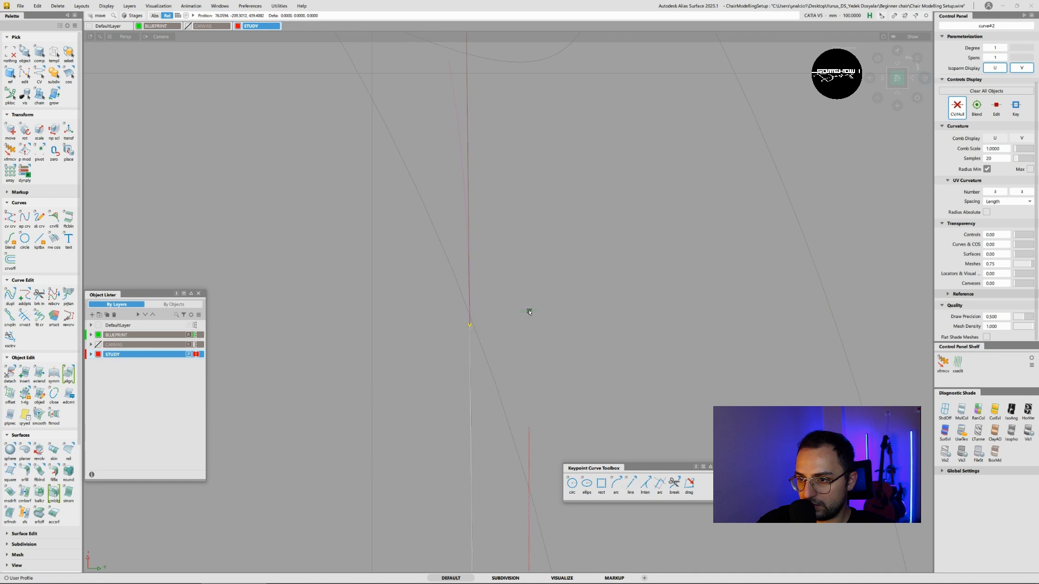
drag(529, 309, 527, 302)
alt+shift+right_drag(527, 302, 482, 392)
ctrl+shift+drag(511, 303, 533, 365)
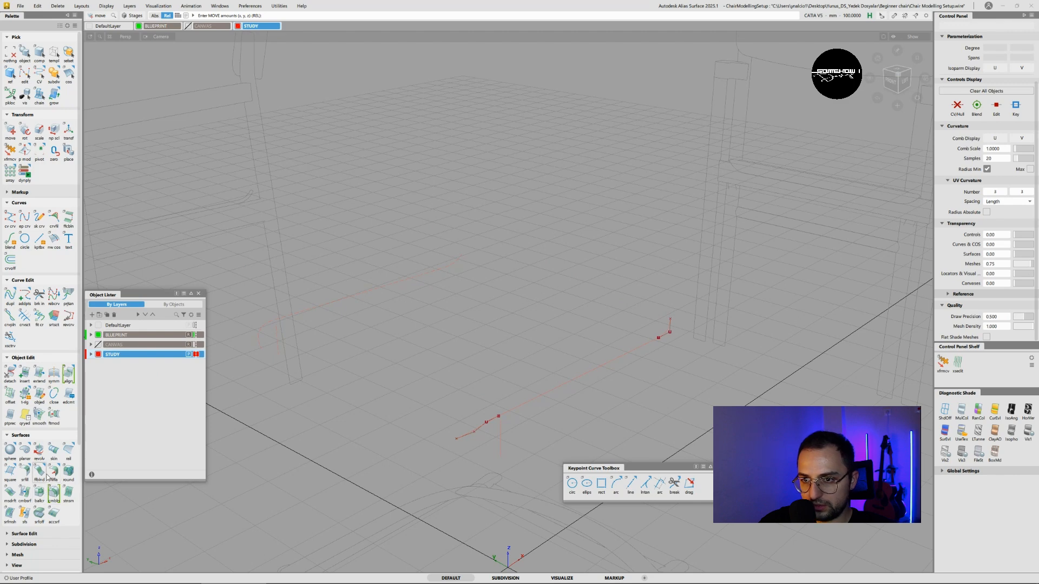
- Set up a Multi-surface Draft on the front curve, seat line and rear curve with Y as the draft vector
alt+shift+drag(507, 383, 436, 297)
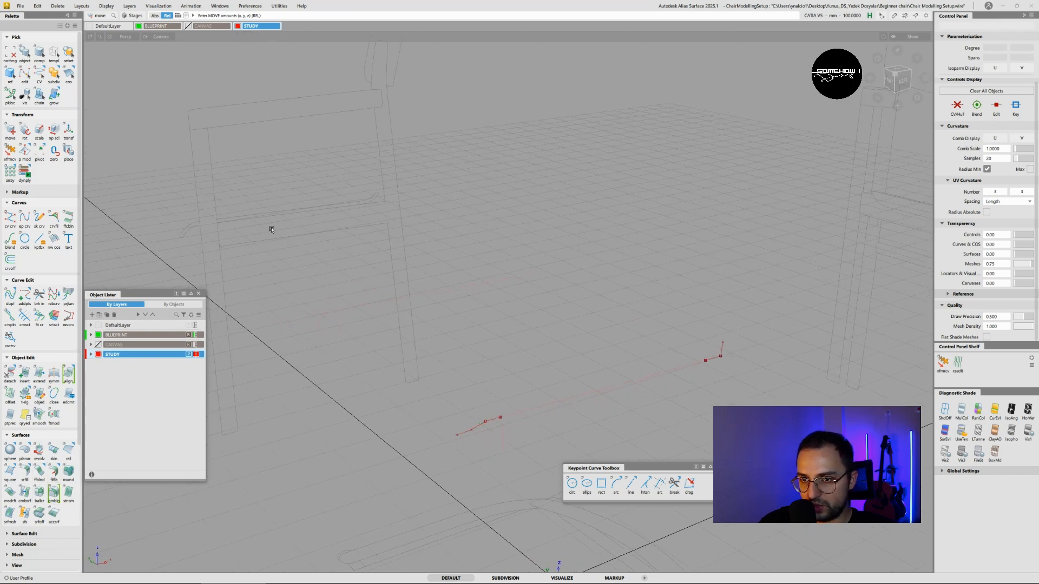
mouse_move(471, 381)
alt+shift+mouse_down()
mouse_move(487, 383)
mouse_move(454, 379)
alt+shift+mouse_up()
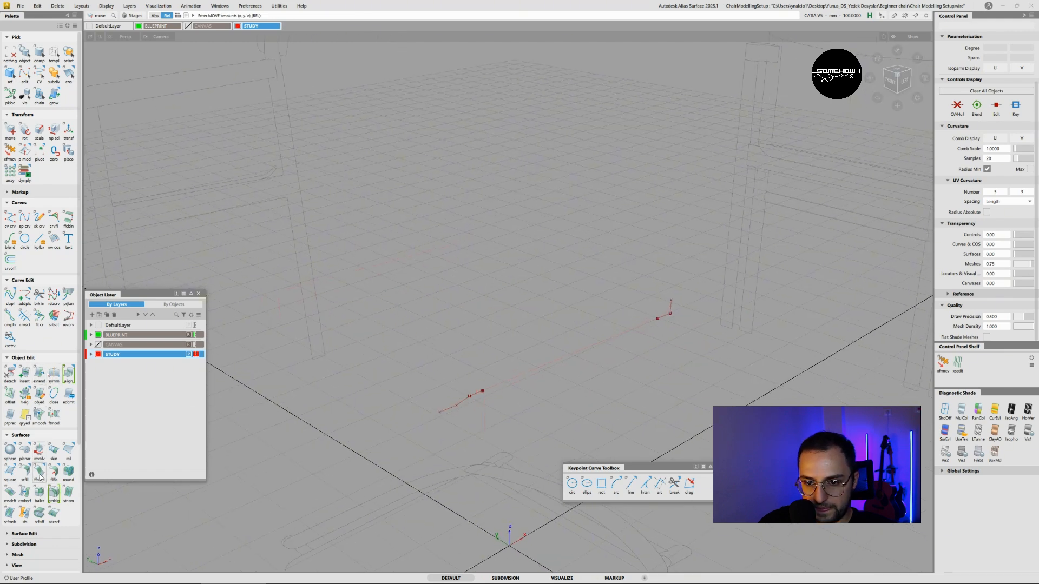
click(9, 496)
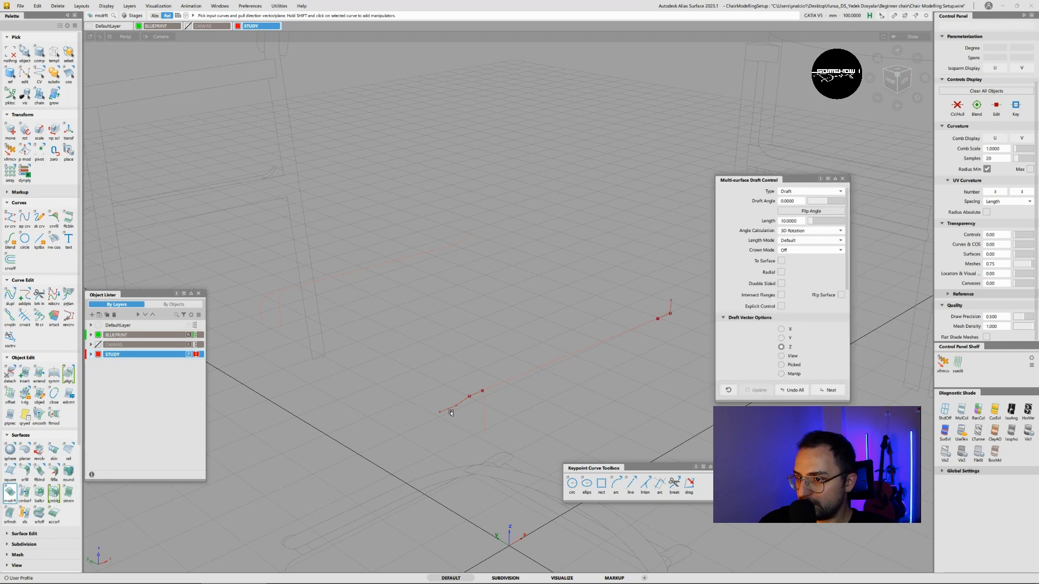
click(468, 399)
click(504, 384)
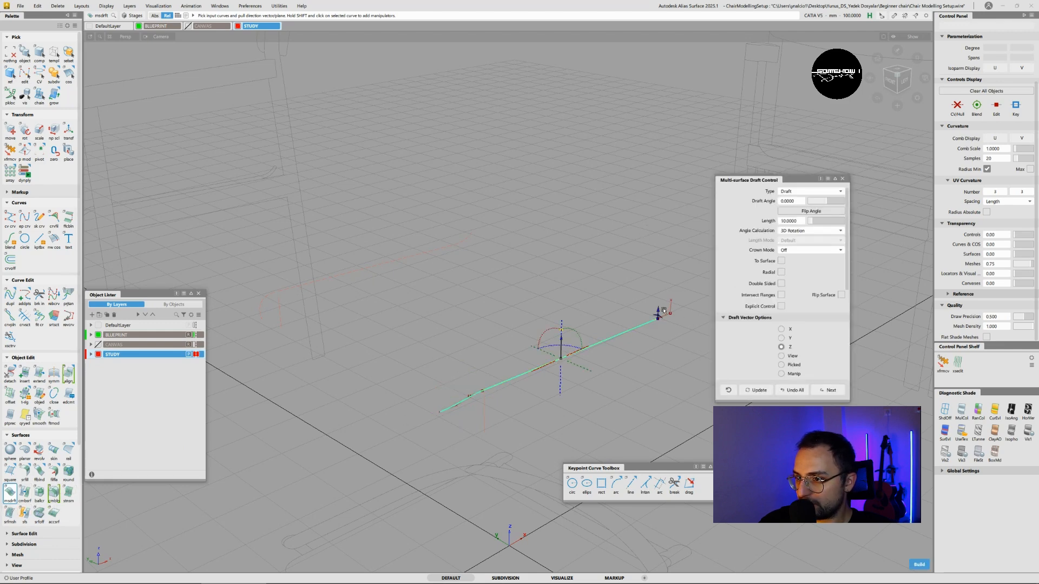
click(667, 312)
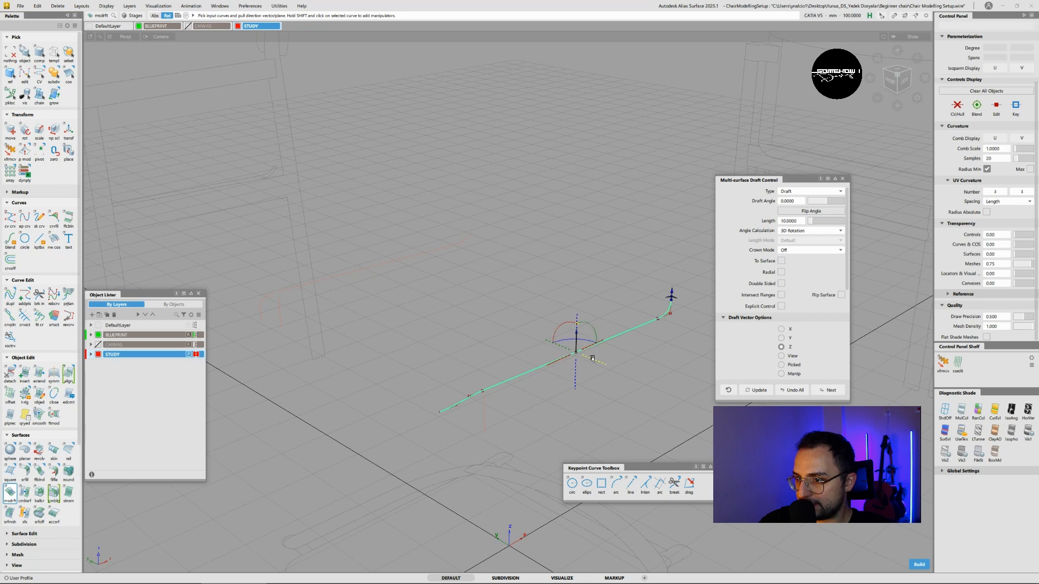
click(567, 349)
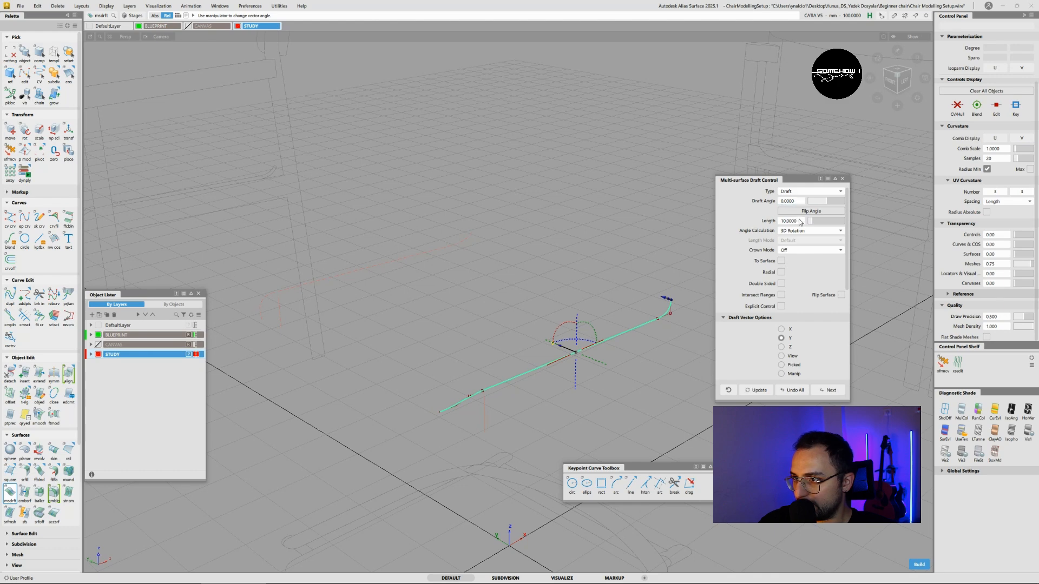
- Set the draft length to 250 and build the three seat surfaces
drag(796, 219, 779, 221)
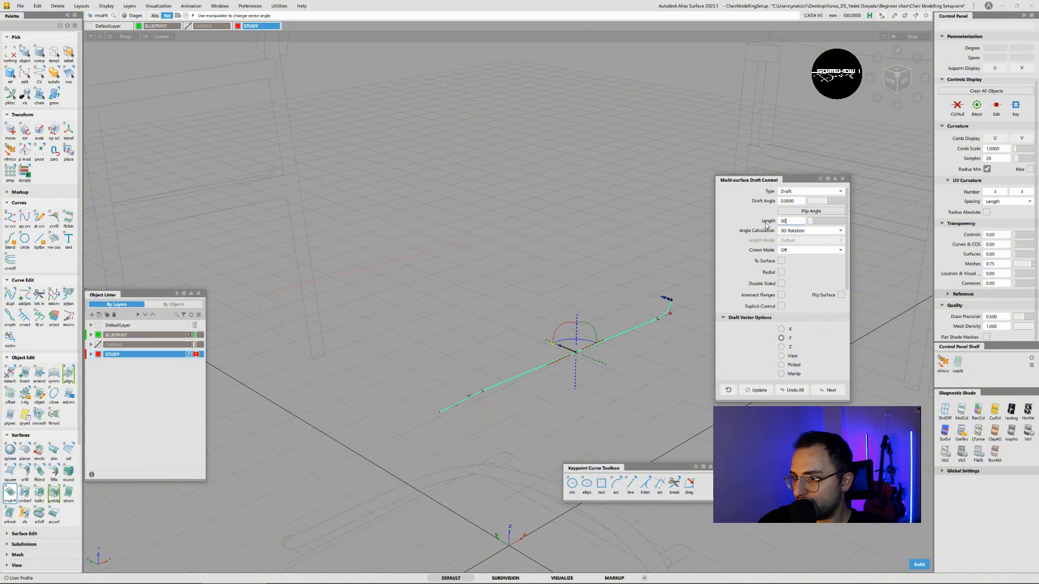
key(Return)
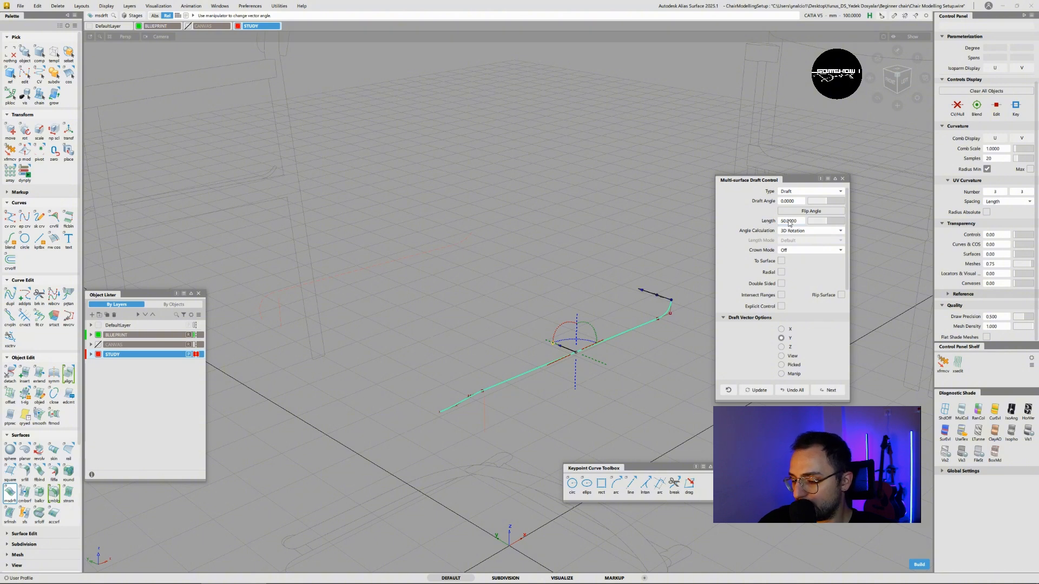
drag(789, 223, 766, 226)
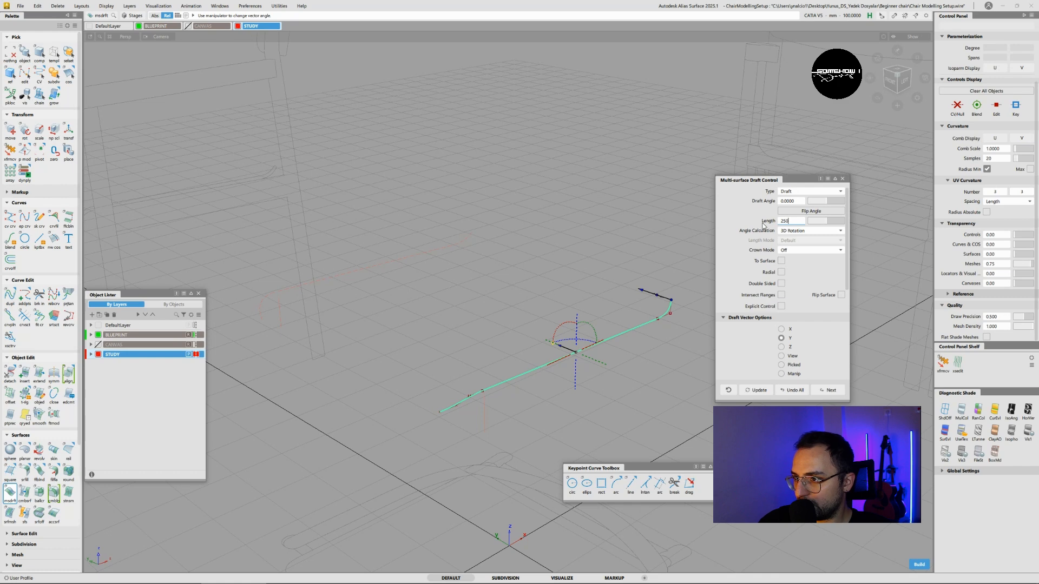
text(250)
key(Return)
alt+shift+drag(589, 274, 509, 280)
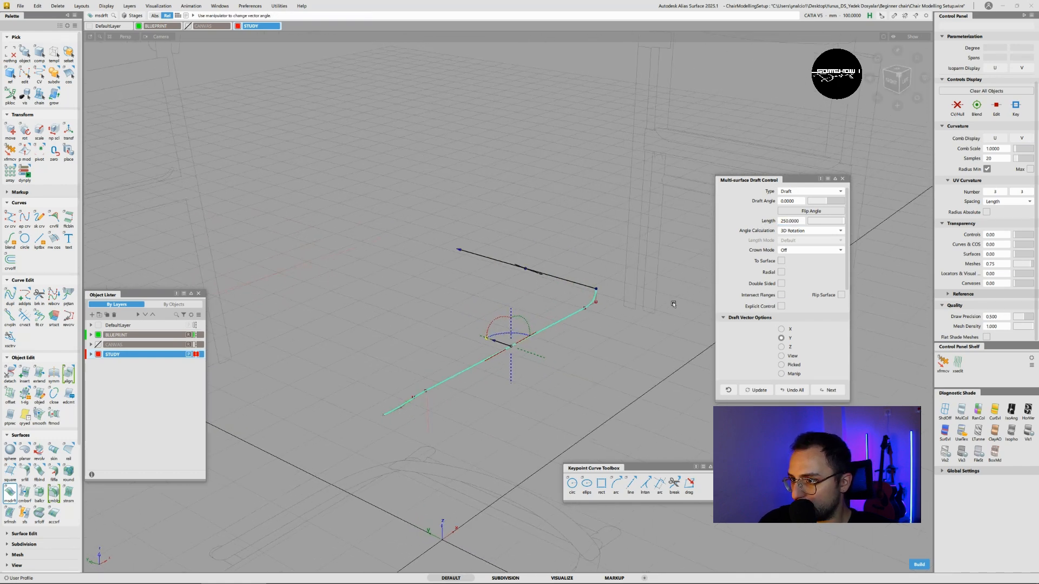
click(916, 563)
alt+shift+drag(415, 310, 887, 264)
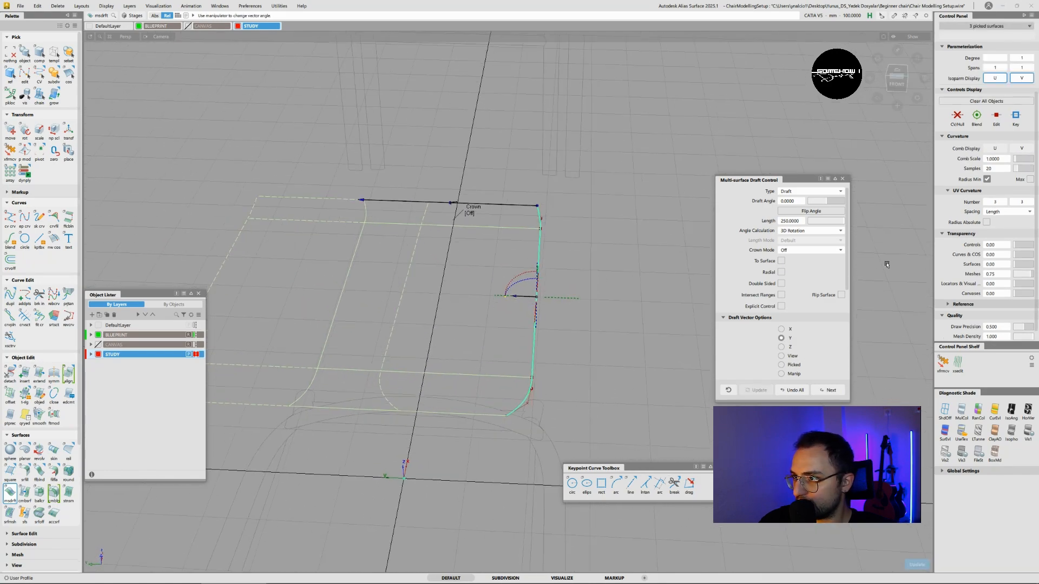
- Show the three draft surfaces' CVs and move their inner-edge CVs onto the centre line, accepting the removal of construction history
click(957, 117)
alt+shift+drag(508, 243, 393, 217)
click(897, 78)
ctrl+shift+drag(366, 139, 395, 142)
drag(350, 90, 393, 149)
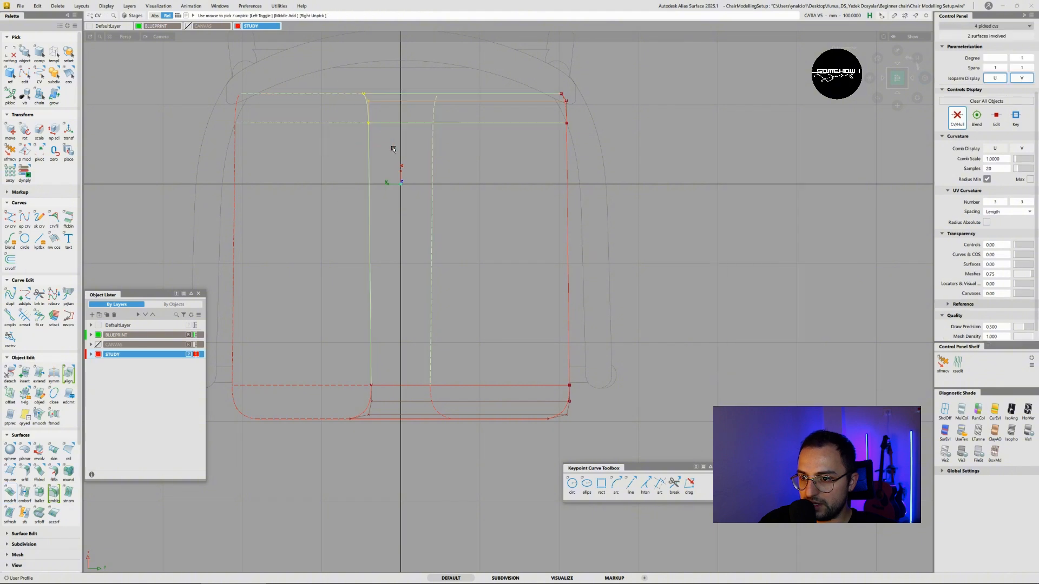
drag(308, 360, 400, 439)
ctrl+shift+drag(410, 426, 412, 406)
click(409, 433)
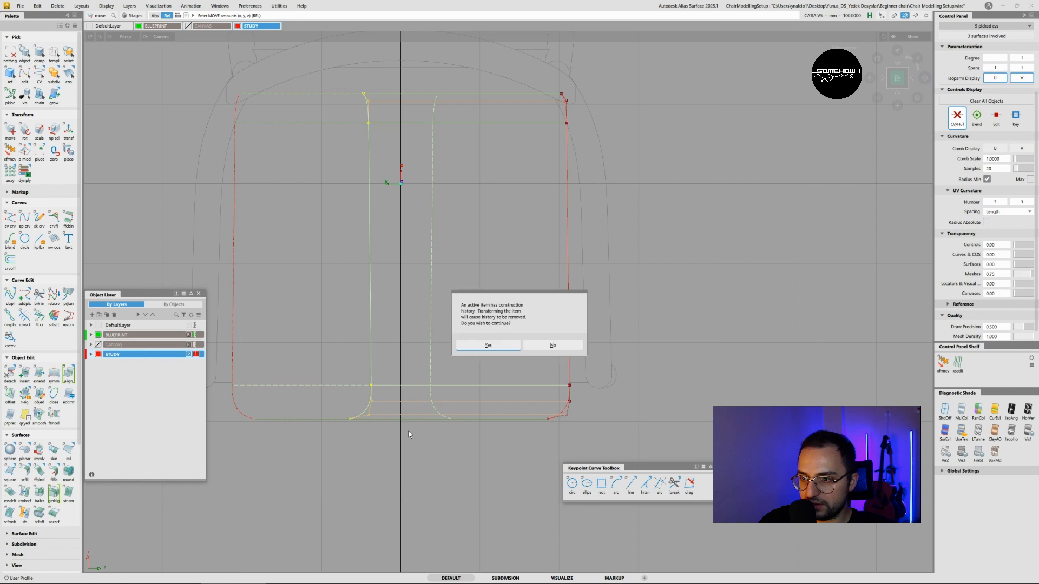
key(Return)
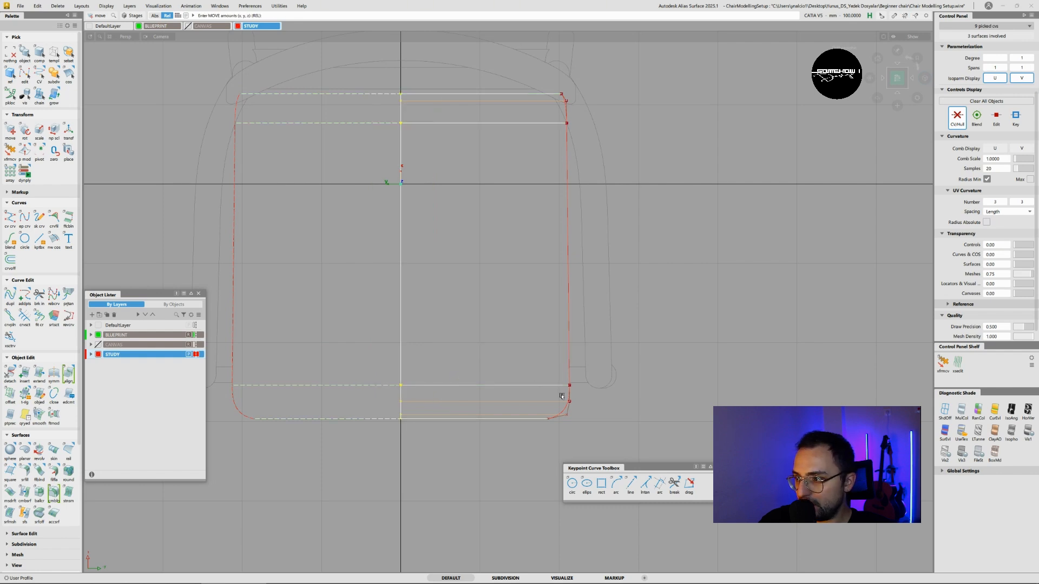
- Shade the seat surfaces with the multi-color diagnostic shader and view them in perspective
ctrl+shift+drag(555, 428, 776, 314)
click(962, 410)
mouse_move(579, 303)
alt+shift+mouse_down()
mouse_move(515, 246)
mouse_move(640, 234)
mouse_move(429, 206)
mouse_move(520, 169)
mouse_move(600, 227)
mouse_move(584, 223)
alt+shift+mouse_up()
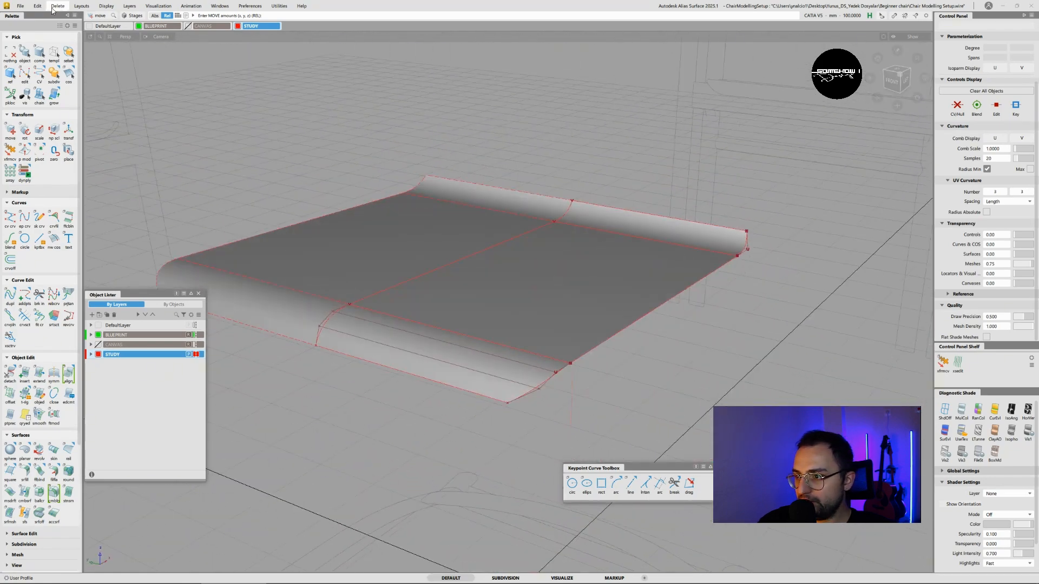
- Select the three seat surfaces, turn off their CV display and show them in the left view
alt+shift+drag(686, 227, 679, 270)
ctrl+shift+click(744, 265)
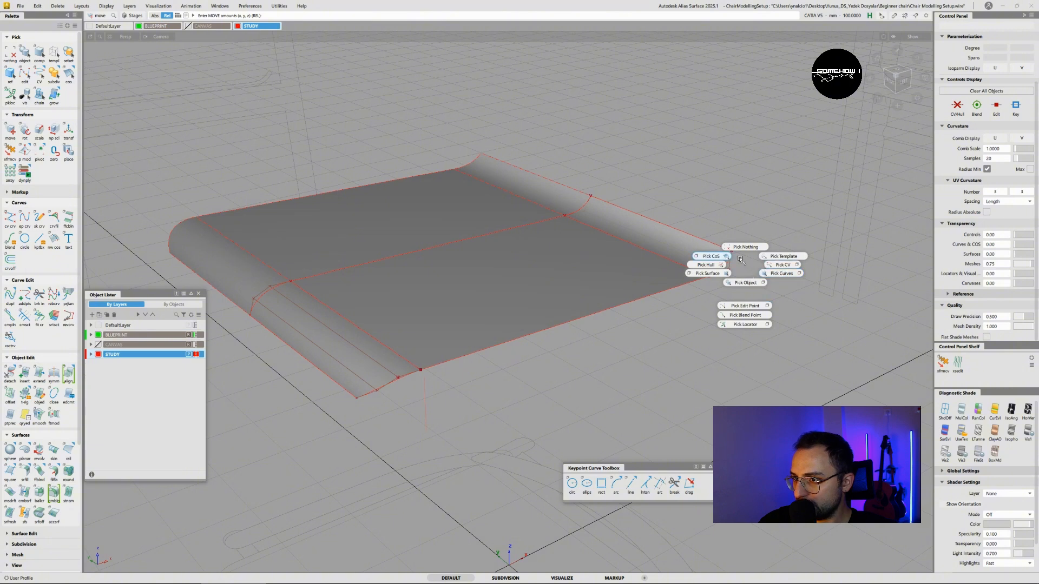
ctrl+shift+drag(738, 268, 715, 274)
ctrl+shift+drag(687, 241, 686, 247)
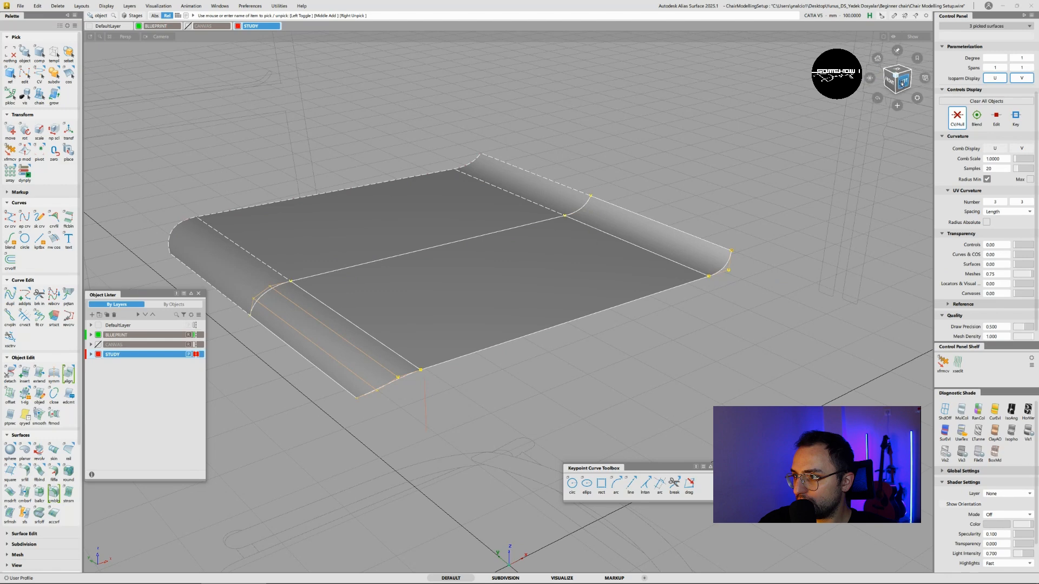
click(902, 82)
click(956, 120)
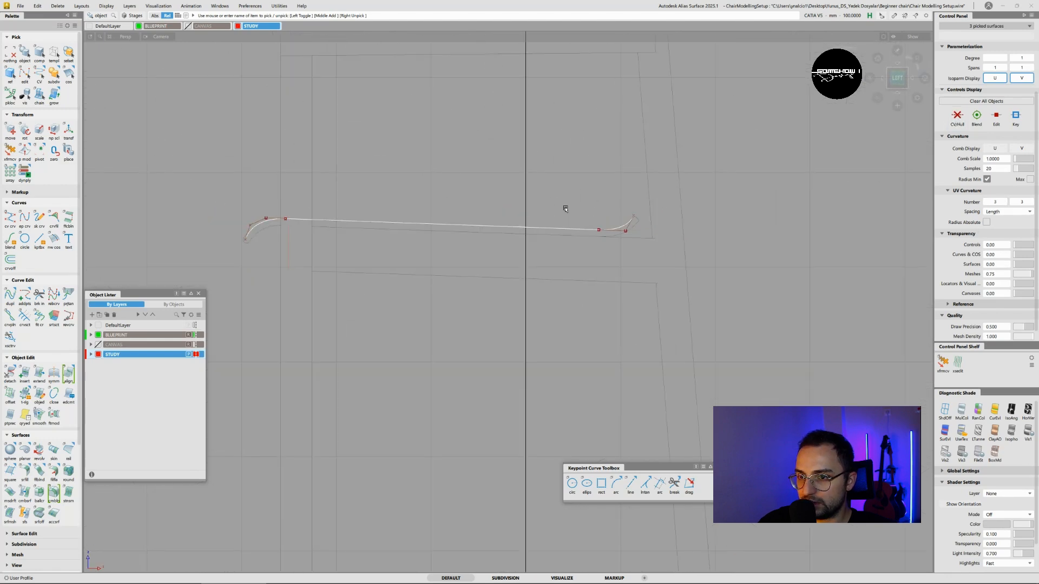
alt+shift+right_drag(564, 208, 533, 209)
alt+shift+middle_drag(534, 209, 560, 211)
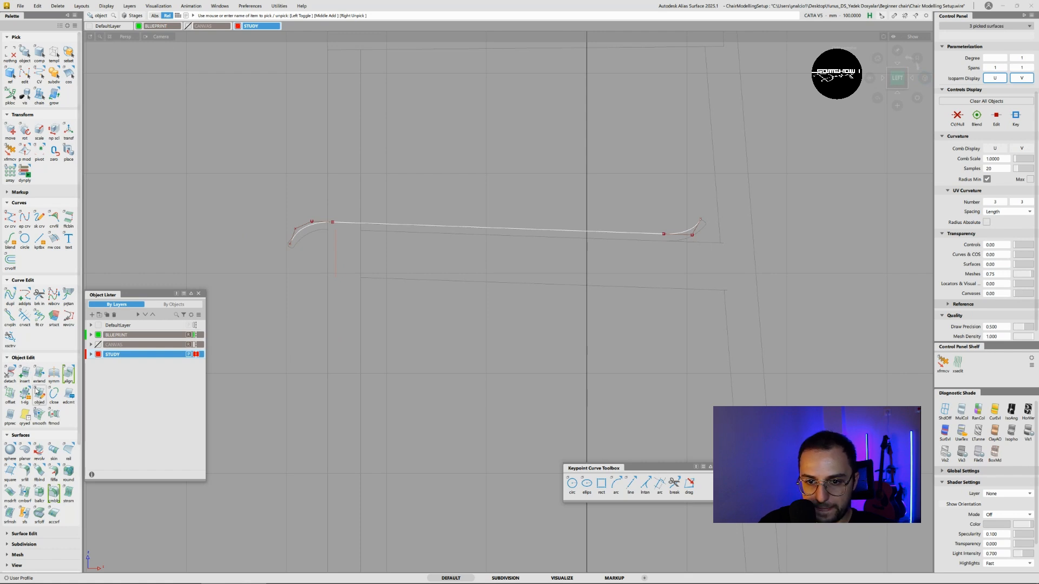
- Offset the three seat surfaces downward by a distance of 7 mm
click(10, 394)
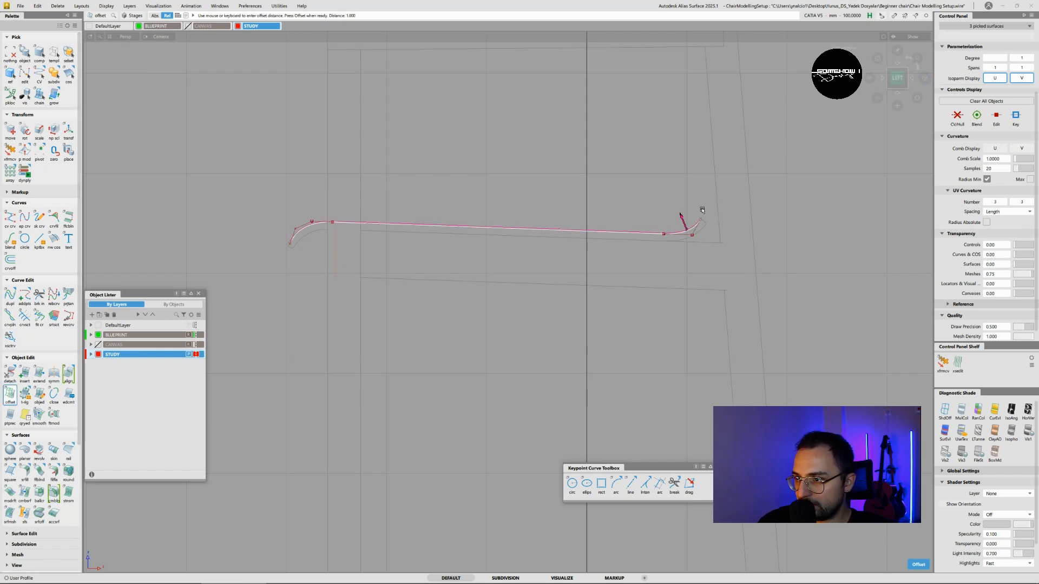
click(683, 220)
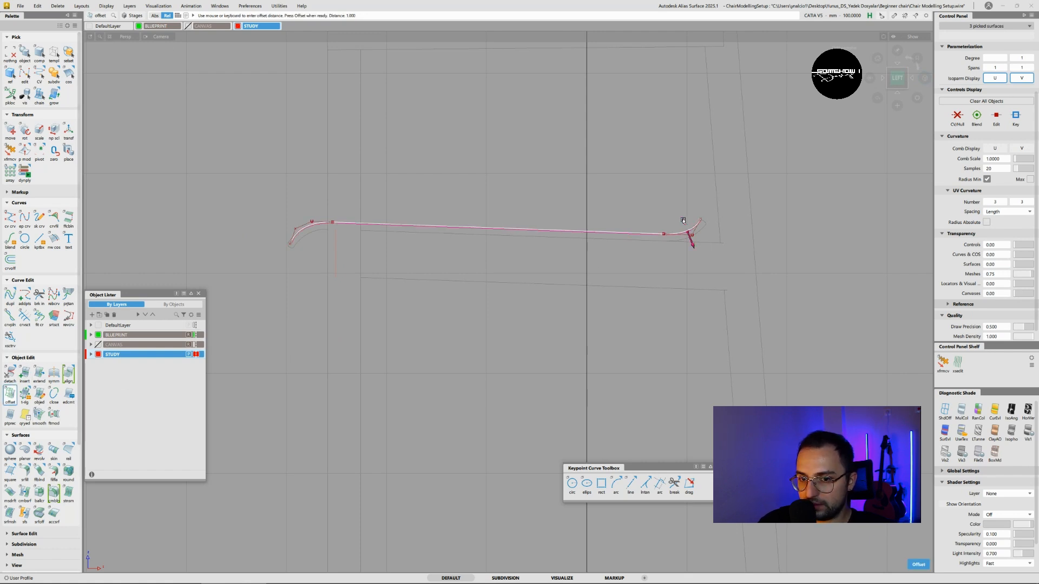
double_click(9, 395)
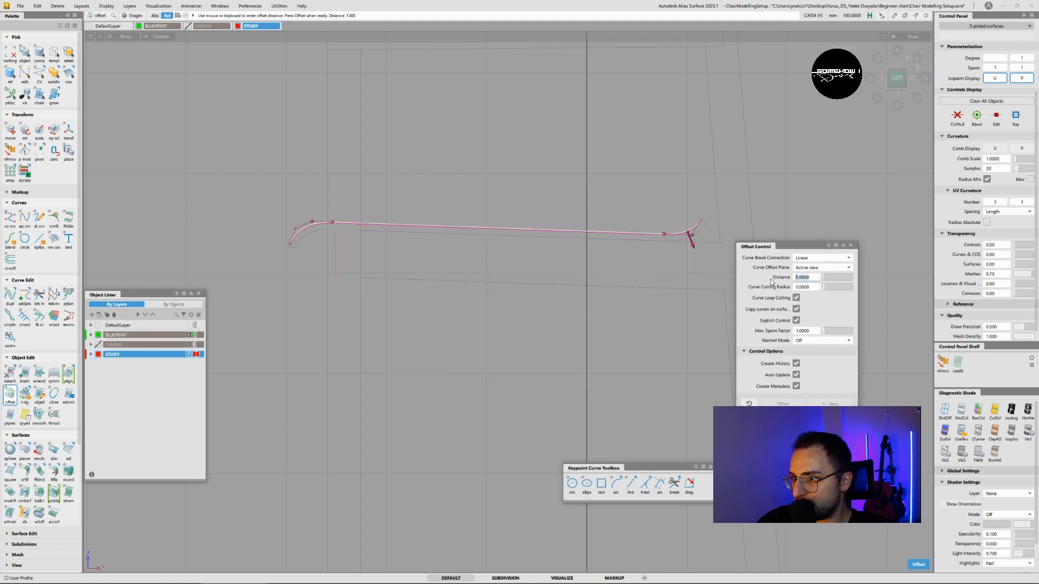
key(Return)
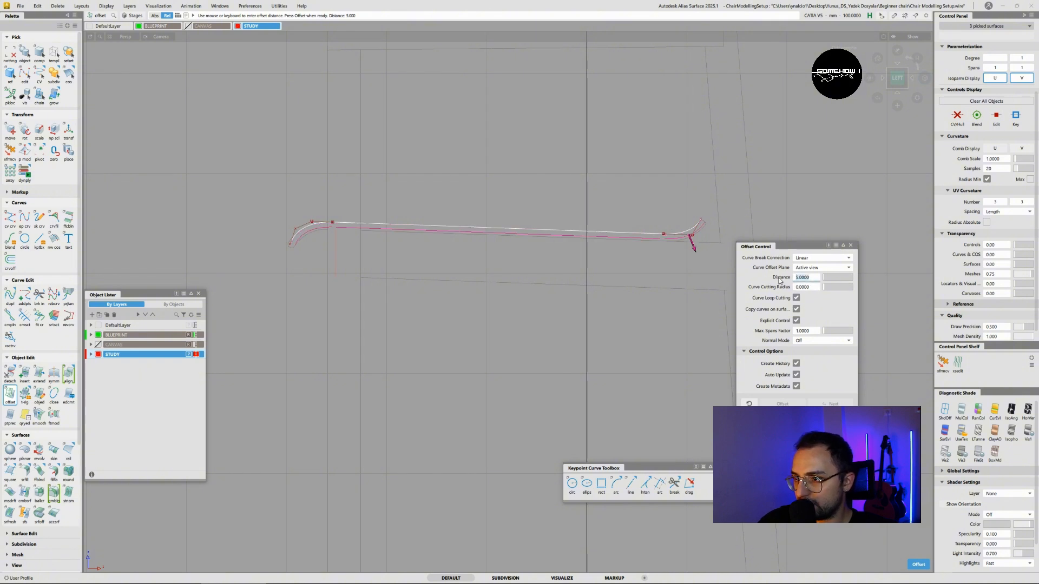
text(6)
key(Return)
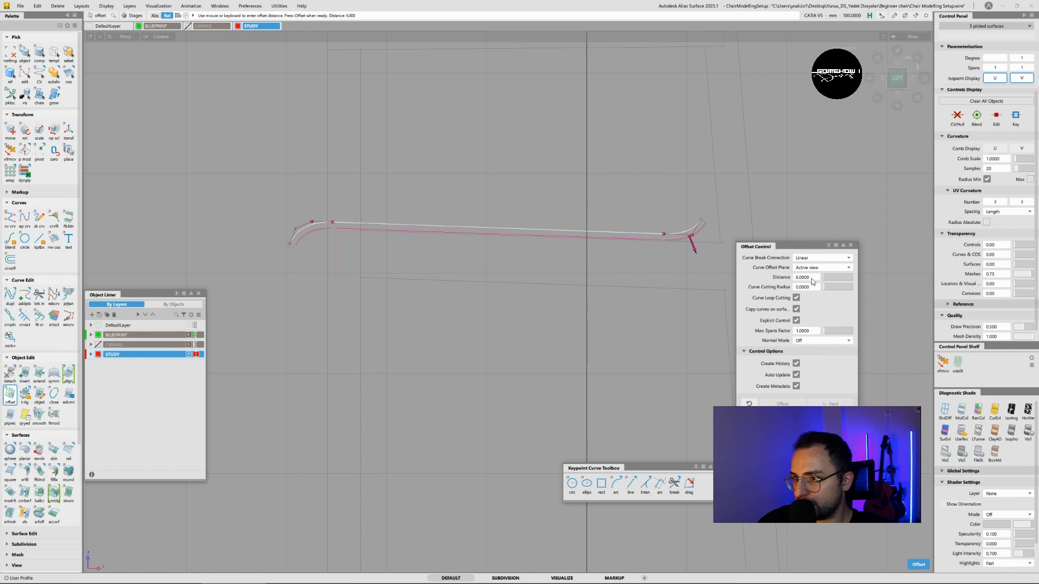
text(7)
key(Return)
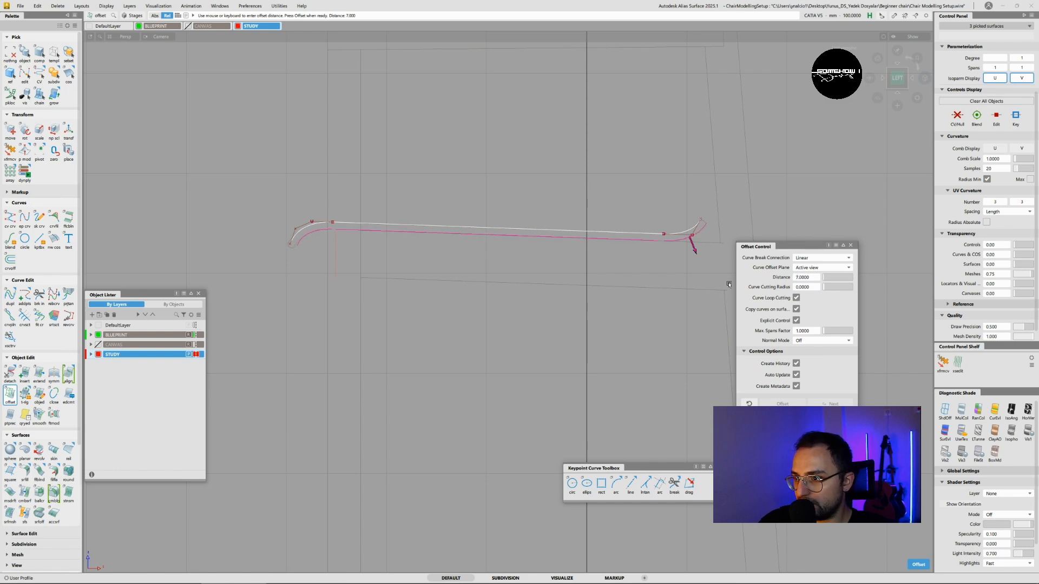
key(space)
ctrl+shift+drag(655, 308, 656, 266)
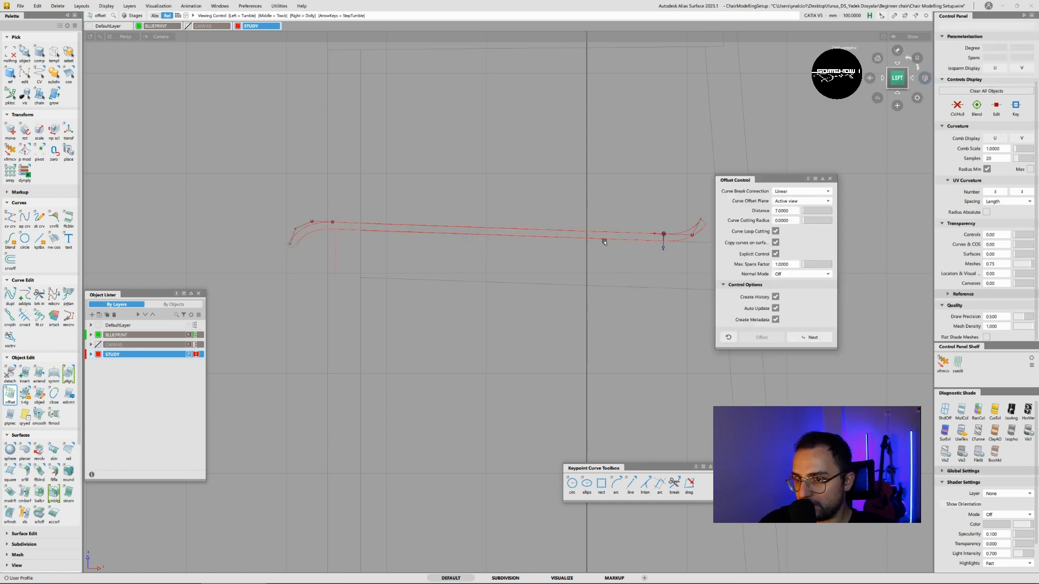
- Select the curves along the seat's side edge and make them invisible
mouse_move(606, 241)
alt+shift+mouse_down()
mouse_move(628, 258)
mouse_move(599, 250)
alt+shift+mouse_up()
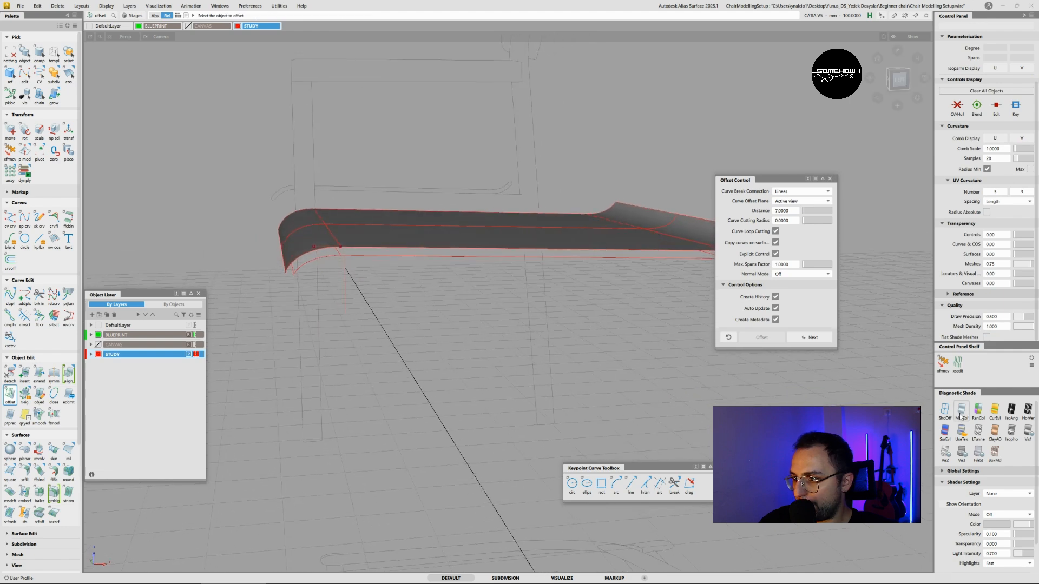
alt+shift+drag(418, 296, 438, 291)
alt+shift+drag(440, 292, 469, 290)
ctrl+shift+click(523, 271)
ctrl+shift+click(566, 272)
alt+shift+right_drag(468, 290, 373, 233)
drag(357, 185, 691, 354)
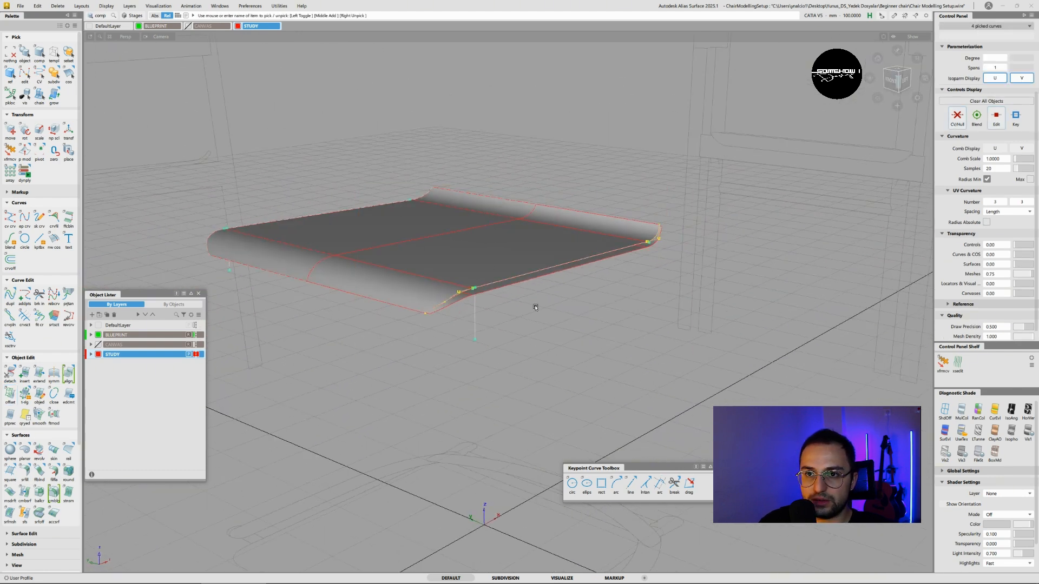
click(99, 6)
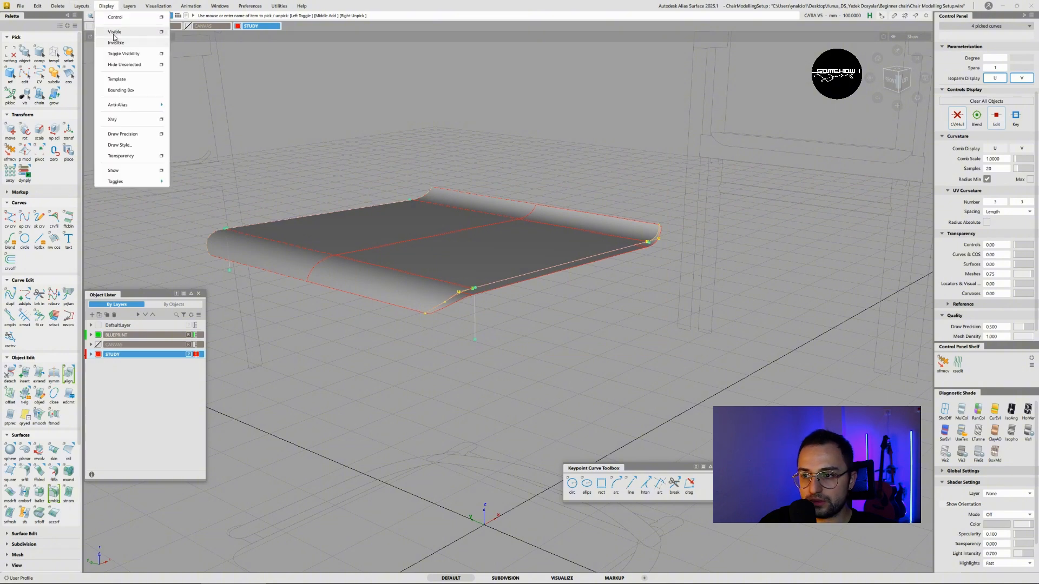
click(113, 43)
- Skin a surface between the front edges of the upper and lower seat surfaces
alt+shift+right_drag(434, 292, 457, 289)
alt+shift+drag(458, 289, 548, 301)
alt+shift+drag(417, 297, 250, 282)
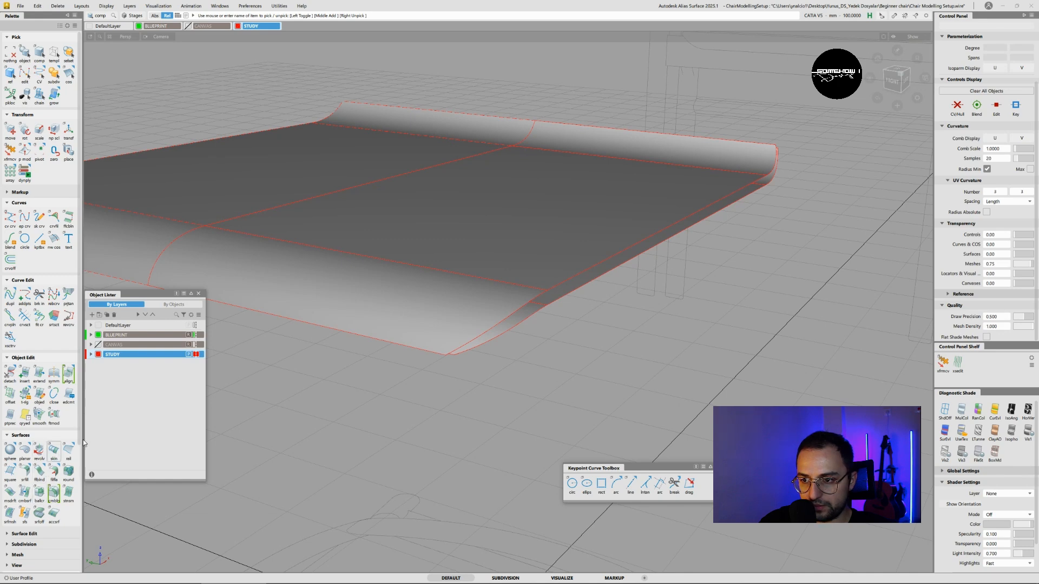
click(54, 450)
alt+shift+drag(330, 346, 391, 326)
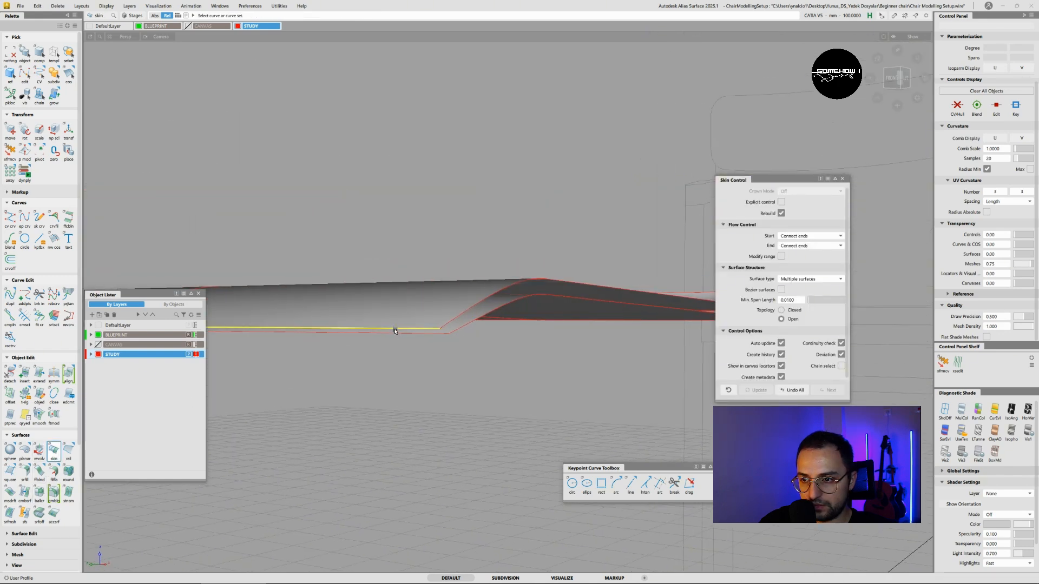
click(395, 330)
click(397, 333)
click(440, 340)
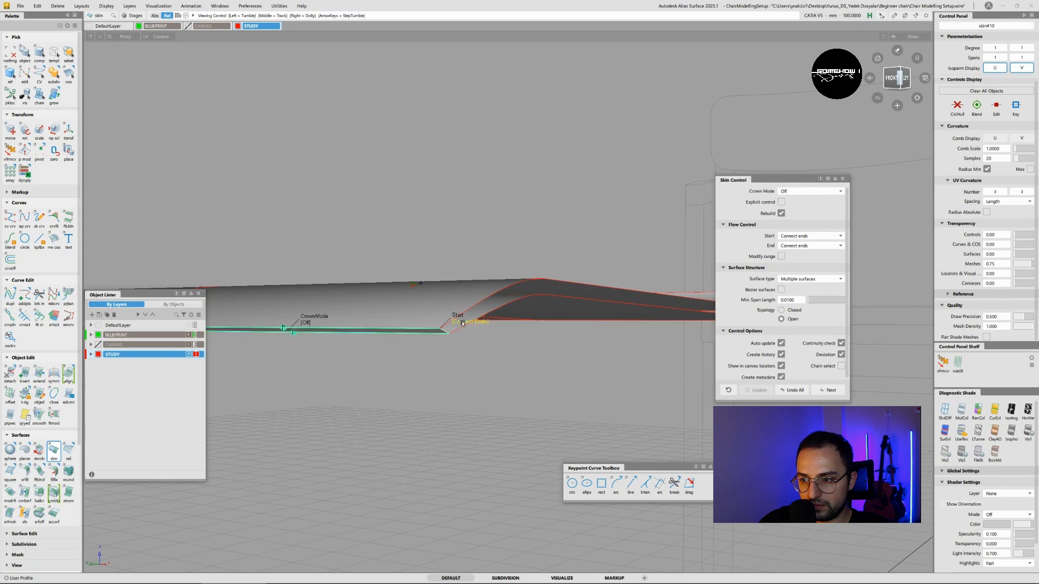
- Skin the curved front section of the seat's side between the upper and lower surface edges
alt+shift+drag(463, 323, 579, 297)
key(space)
click(460, 319)
click(487, 326)
- Skin the straight middle section of the seat's side between the upper and lower surface edges
key(space)
click(573, 295)
click(581, 310)
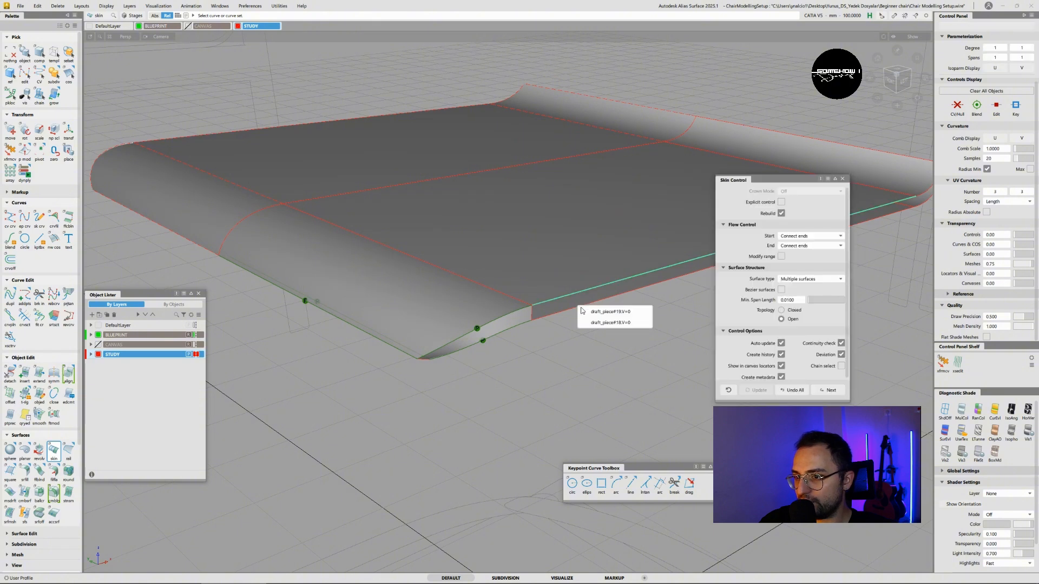
click(585, 312)
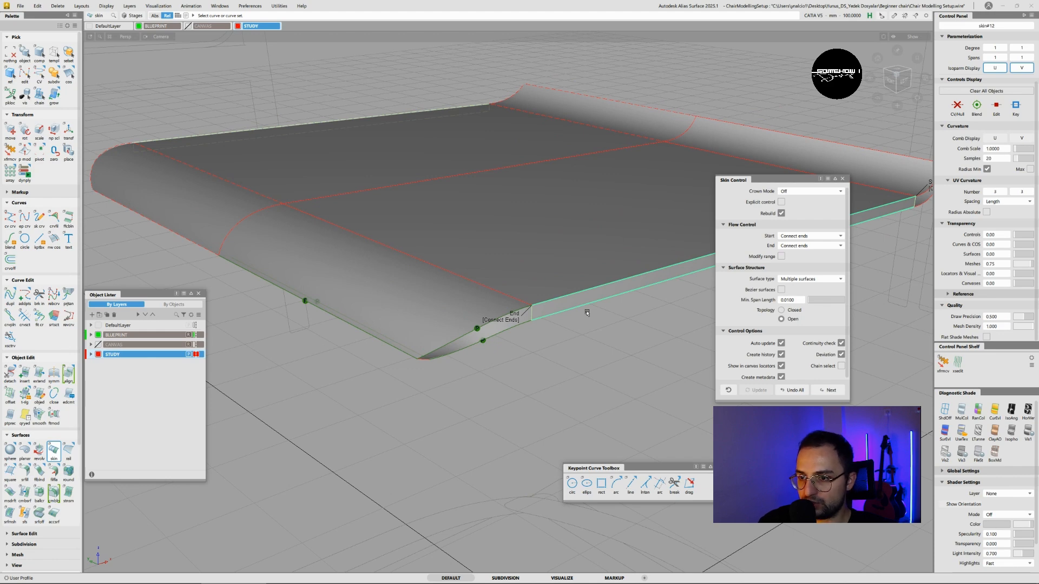
- Skin the curved rear section of the seat's side between the upper and lower surface edges
alt+shift+drag(587, 313, 635, 309)
key(space)
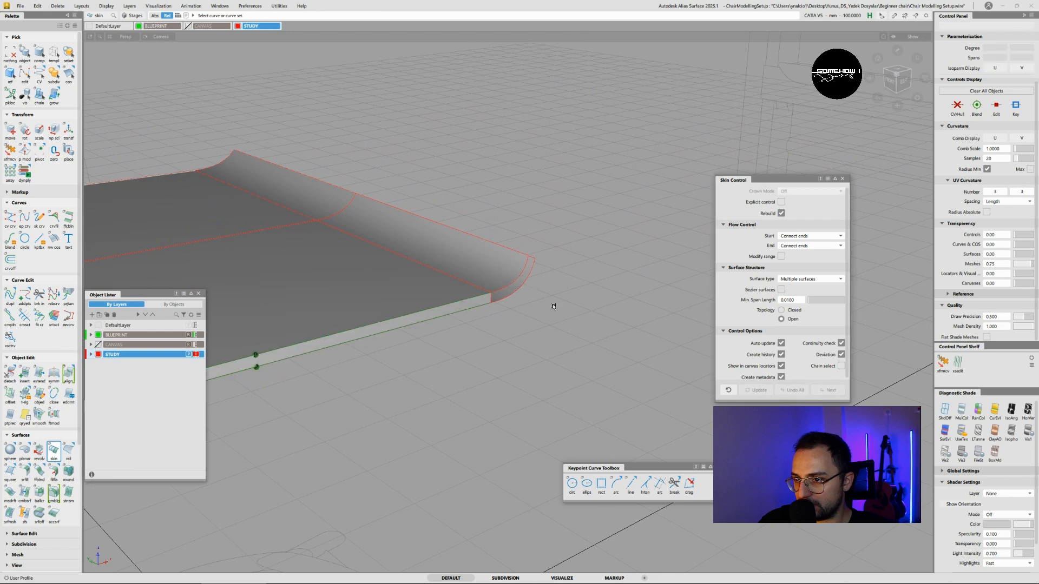
click(517, 280)
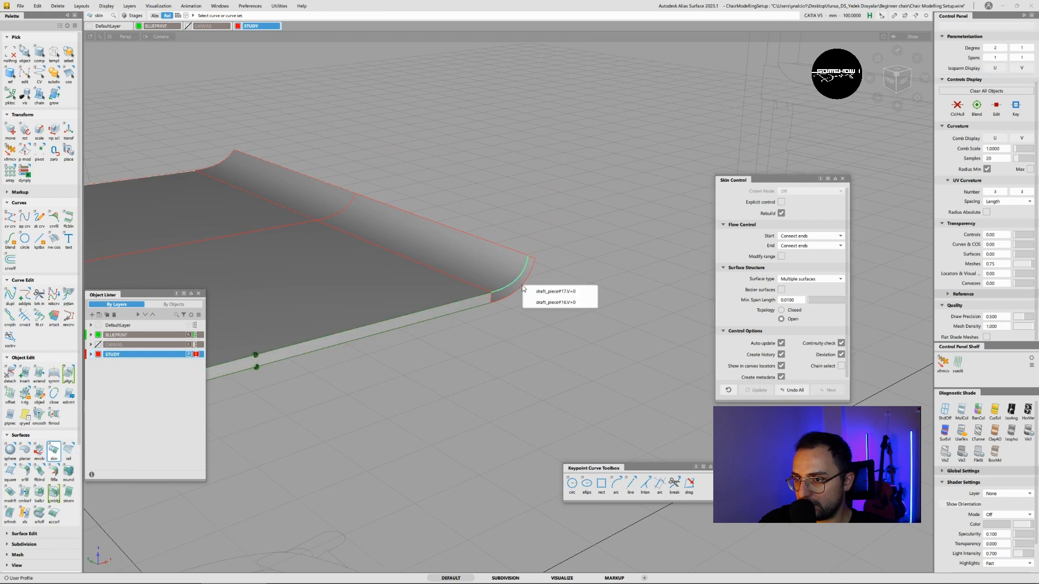
click(546, 303)
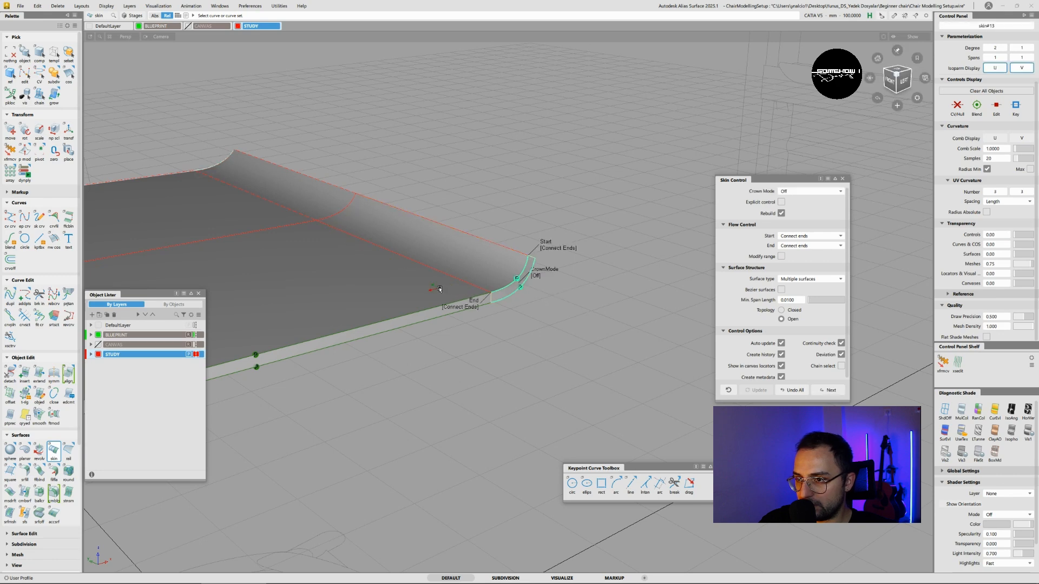
alt+shift+drag(439, 289, 296, 229)
key(space)
alt+shift+drag(482, 267, 399, 285)
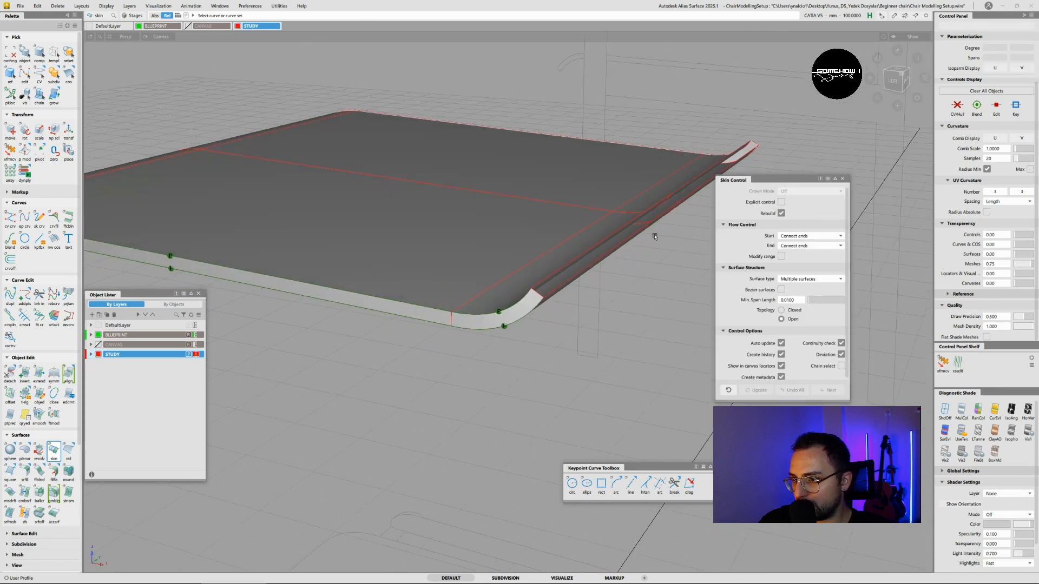
- Inspect the seat's rear edge by picking individual upper and lower surfaces there, and clear the selection
alt+shift+drag(655, 237, 560, 279)
ctrl+shift+drag(559, 279, 539, 286)
click(544, 293)
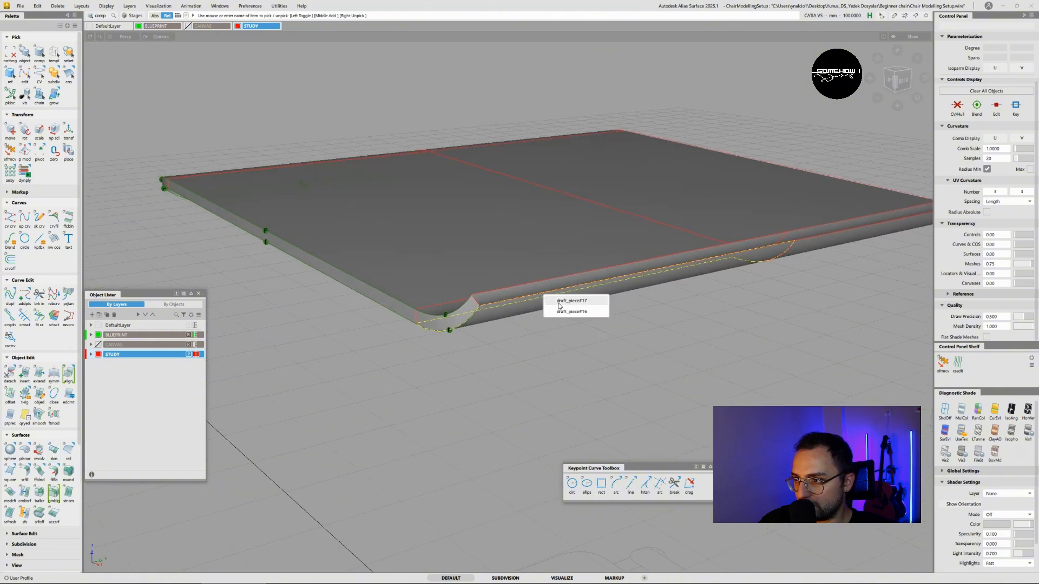
click(810, 245)
click(811, 239)
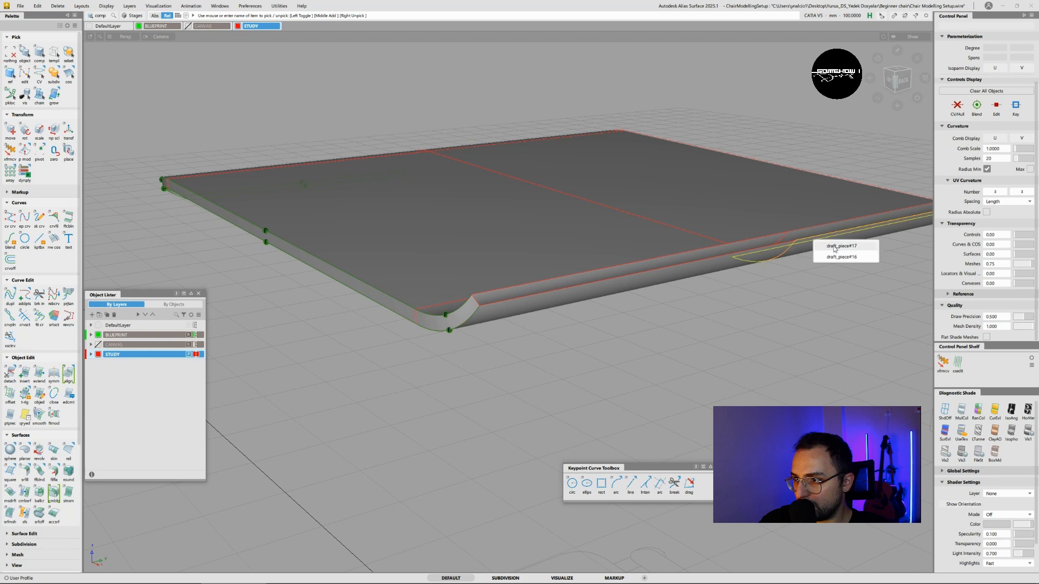
alt+shift+middle_drag(780, 233, 748, 241)
alt+shift+drag(747, 241, 614, 275)
click(611, 276)
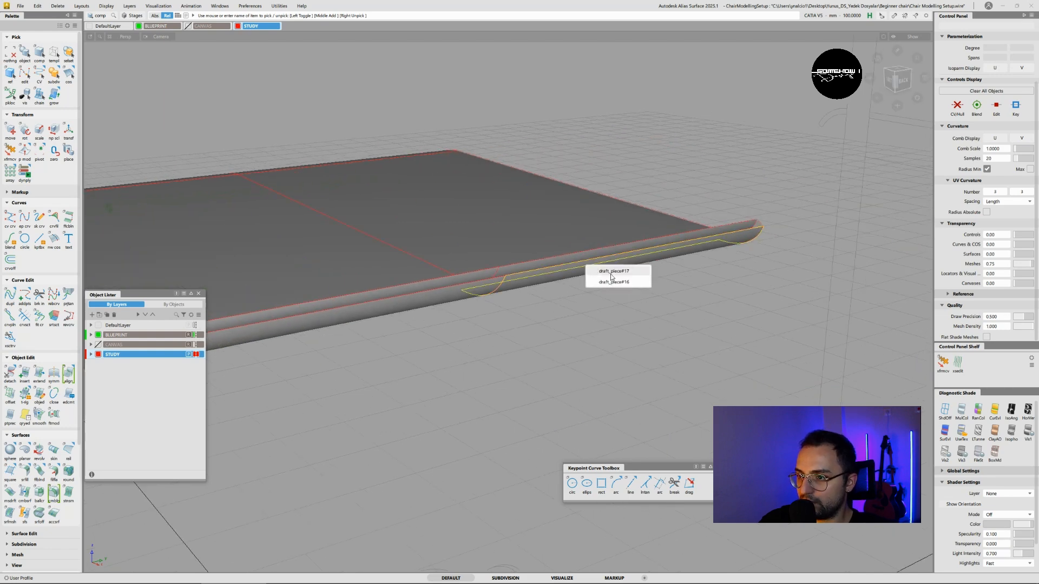
click(609, 282)
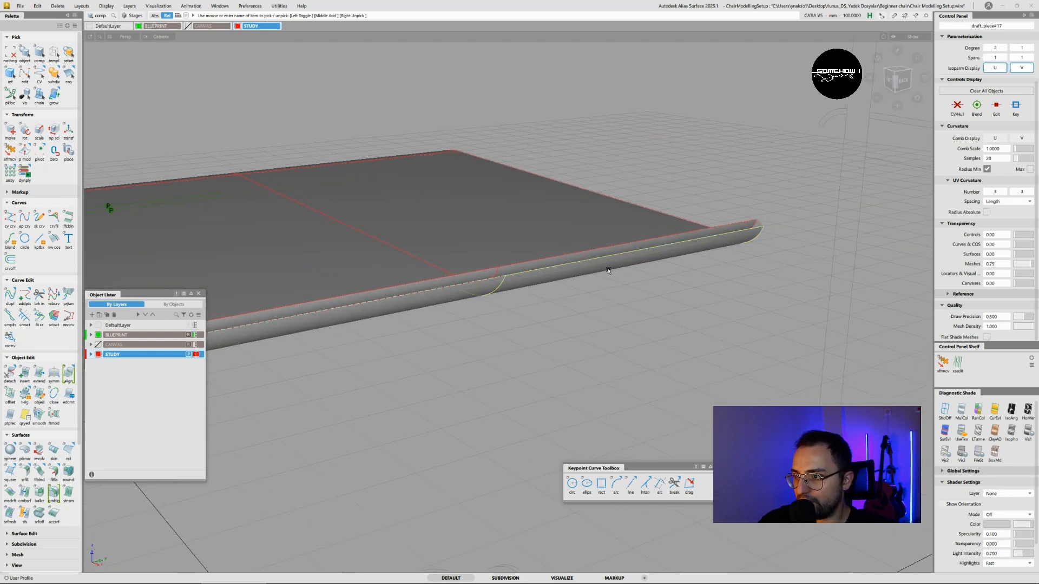
drag(640, 247, 696, 243)
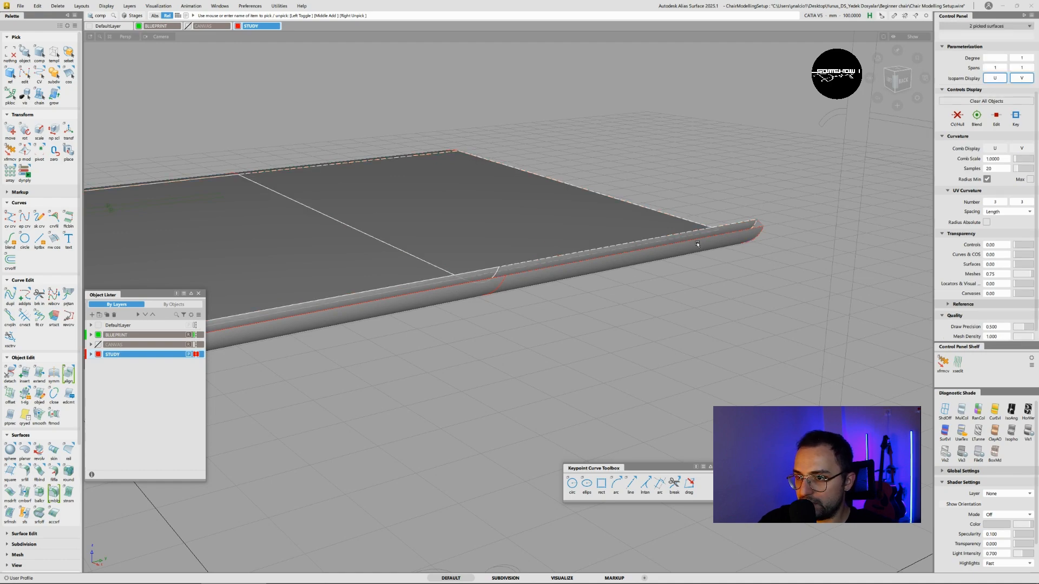
click(689, 271)
click(463, 215)
- Inspect the seat's front edge and underside, picking the lower front and middle surfaces individually
alt+shift+drag(336, 197, 448, 294)
ctrl+shift+drag(448, 293, 448, 268)
ctrl+shift+drag(478, 291, 457, 298)
click(459, 272)
alt+shift+drag(404, 274, 431, 204)
alt+shift+scroll(350, 207, up, 4)
alt+shift+drag(354, 197, 364, 115)
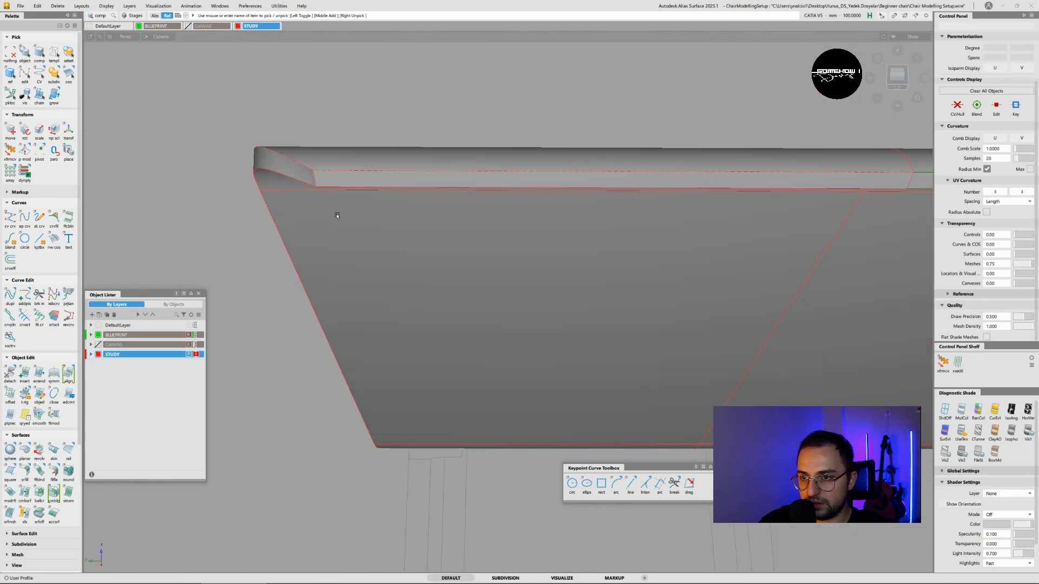
alt+shift+drag(336, 213, 312, 152)
click(345, 157)
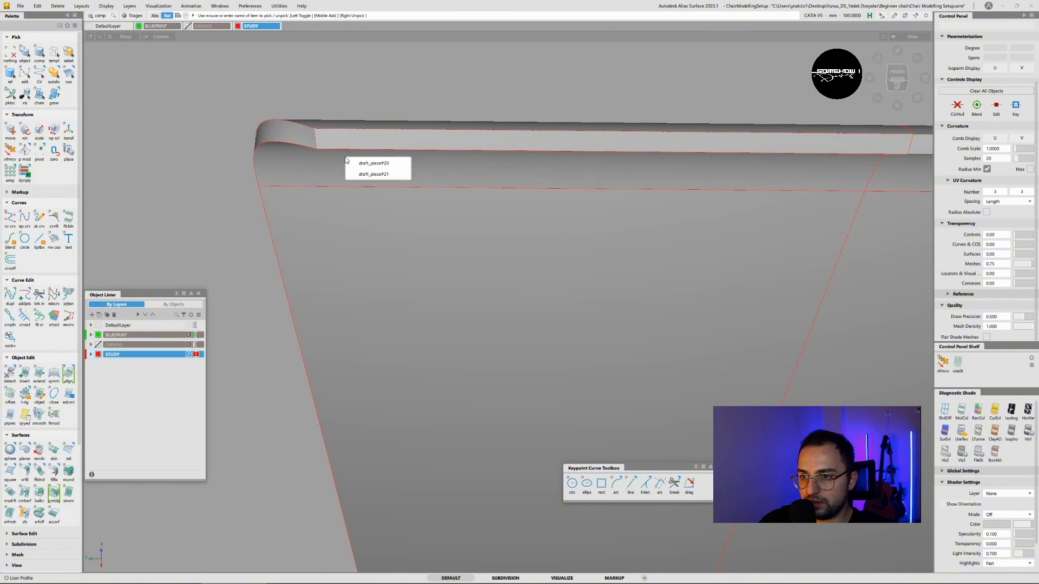
click(374, 174)
click(386, 223)
click(402, 242)
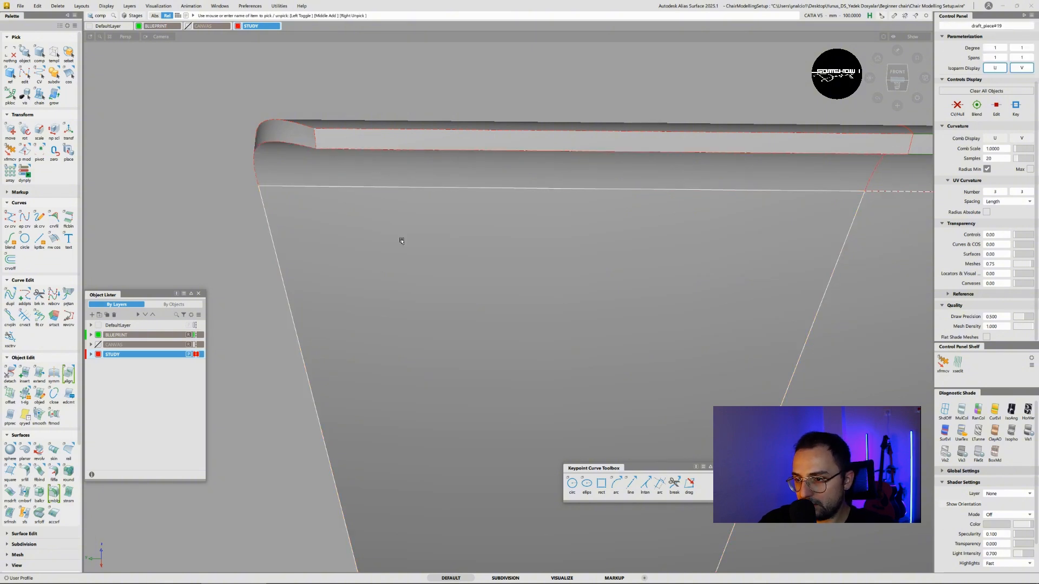
- Delete the continuity locators on the seat edges and make all hidden chair parts visible
alt+shift+drag(487, 318, 409, 134)
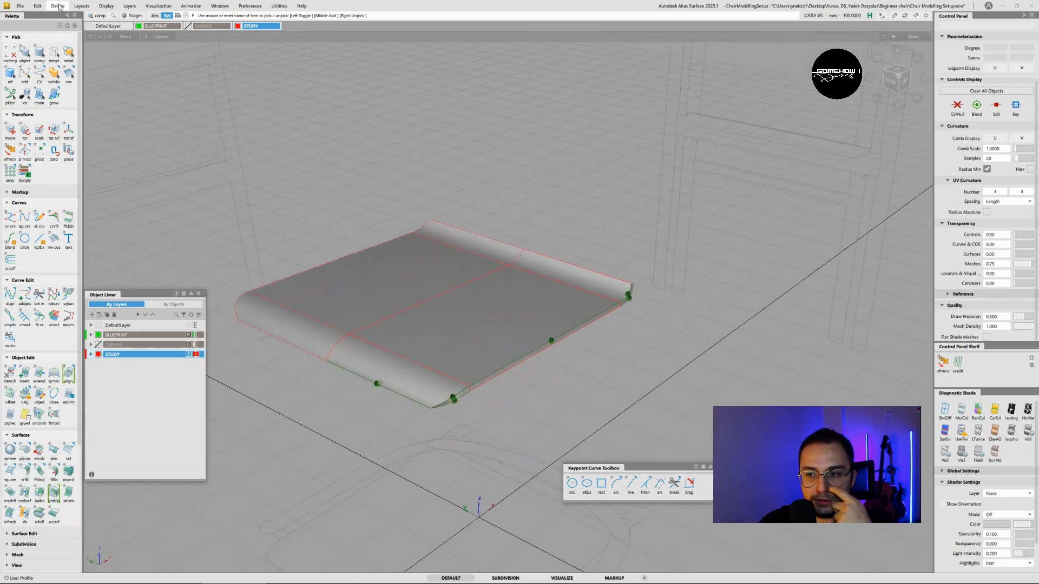
click(57, 6)
click(81, 54)
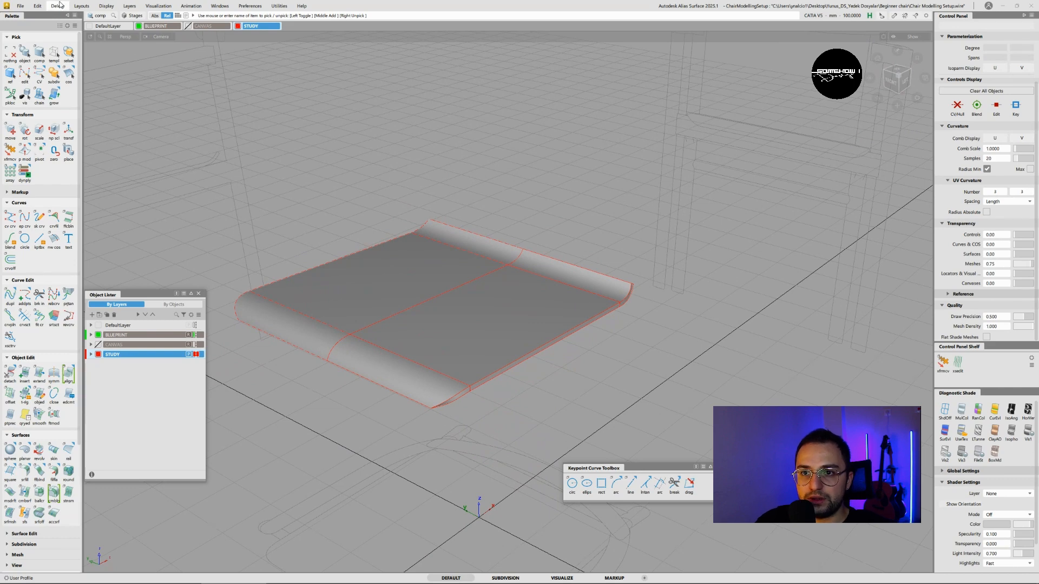
click(111, 7)
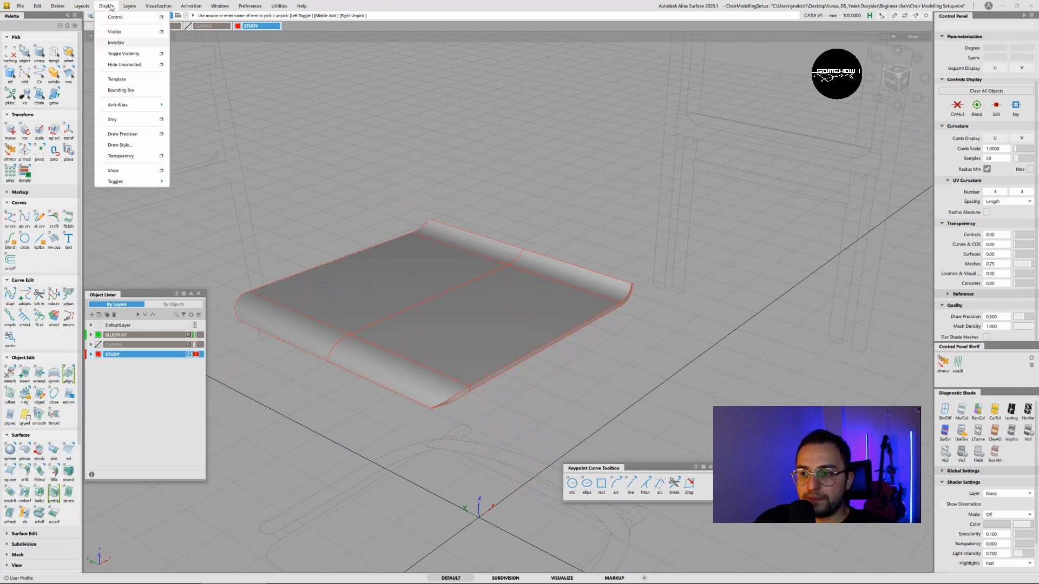
click(113, 31)
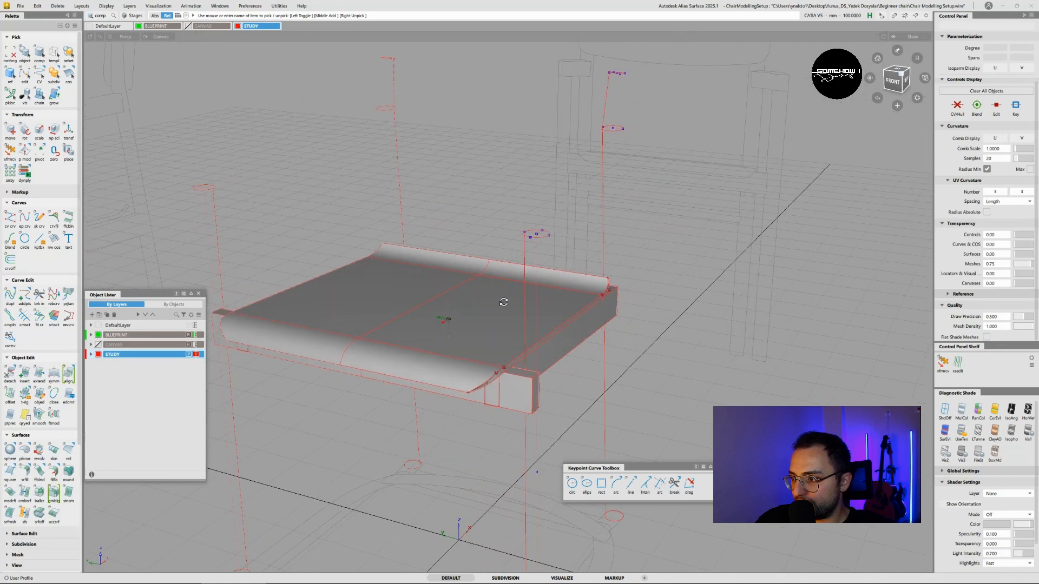
- Show the CANVAS layer and compare the chair with the reference photos from the front and in perspective
click(962, 421)
alt+shift+drag(514, 371, 627, 358)
alt+shift+right_drag(628, 358, 525, 352)
mouse_move(524, 352)
alt+shift+mouse_down()
mouse_move(643, 347)
mouse_move(491, 306)
mouse_move(379, 325)
alt+shift+mouse_up()
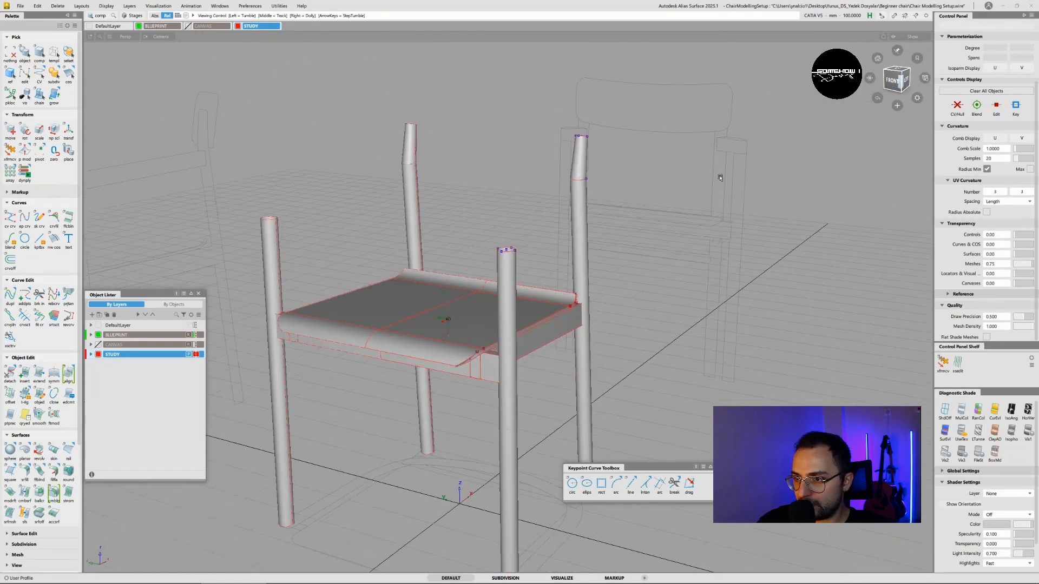
click(894, 80)
alt+shift+middle_drag(524, 282, 550, 282)
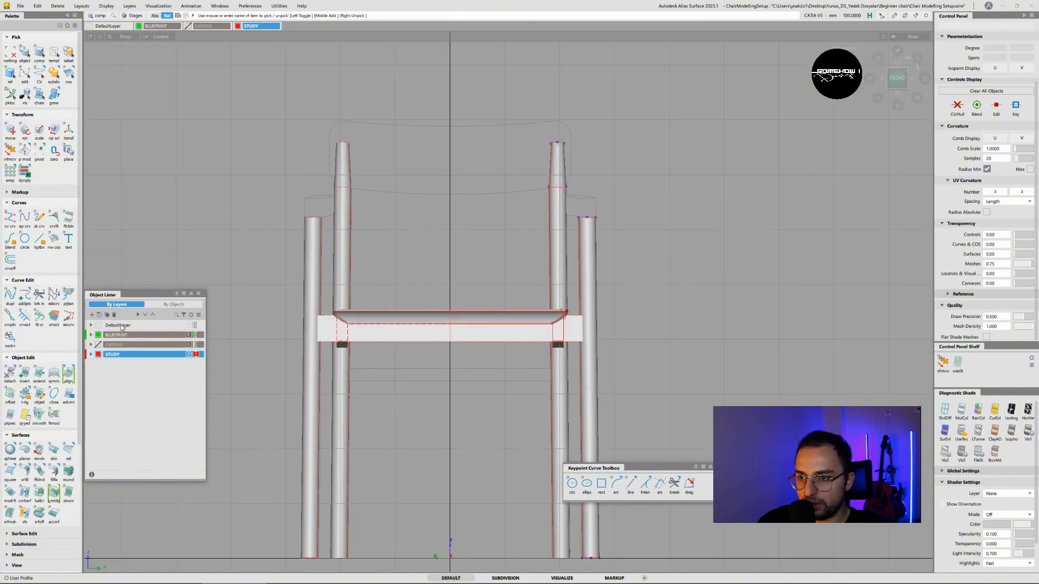
click(99, 344)
alt+shift+right_drag(406, 237, 402, 241)
alt+shift+middle_drag(403, 242, 431, 299)
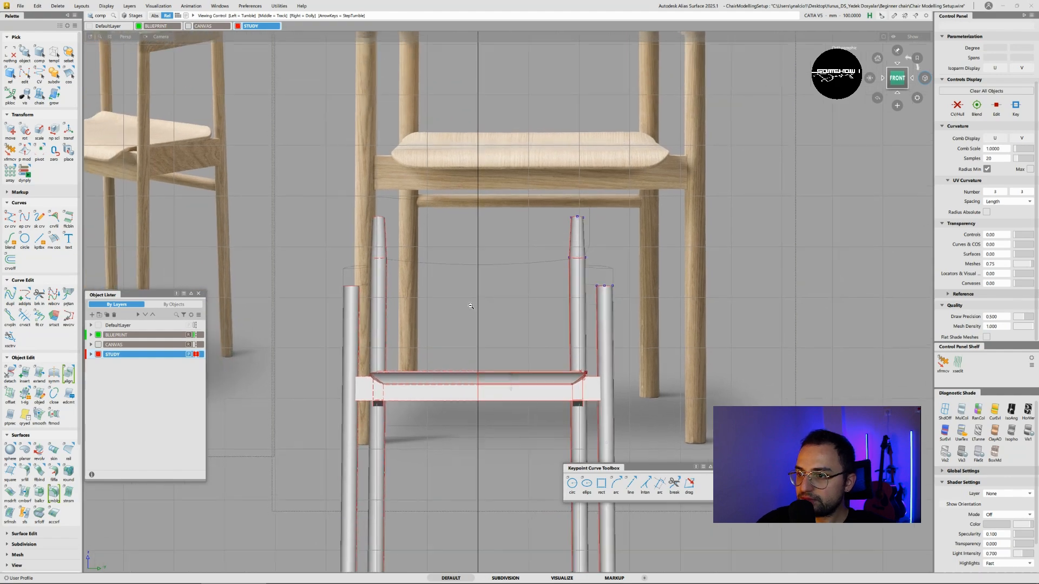
alt+shift+right_drag(431, 299, 459, 318)
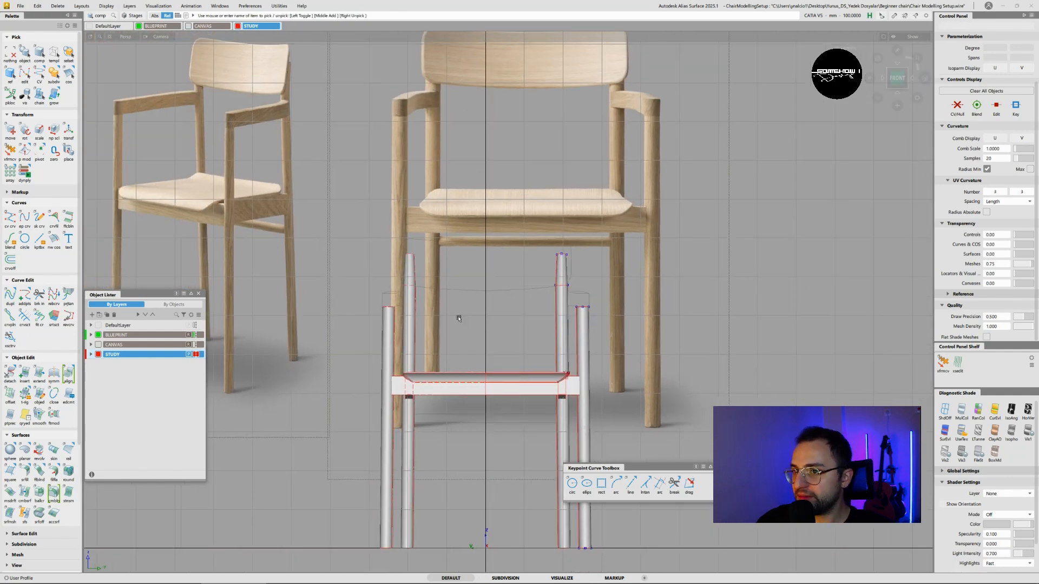
alt+shift+drag(457, 329, 382, 387)
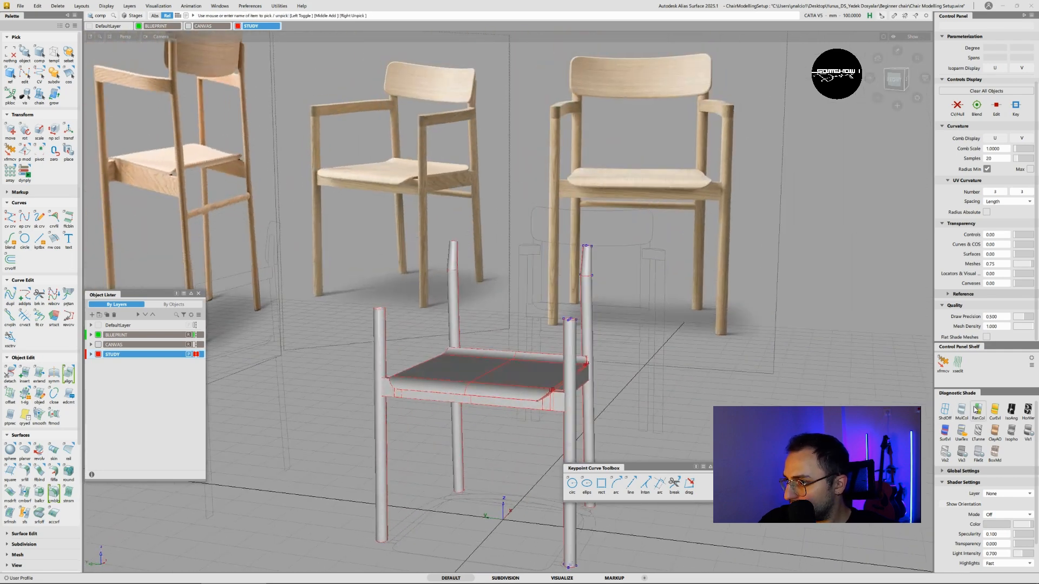
- Apply the textured diagnostic shading to the chair and set its map type to Shade-Sky
click(962, 434)
scroll(974, 460, down, 1)
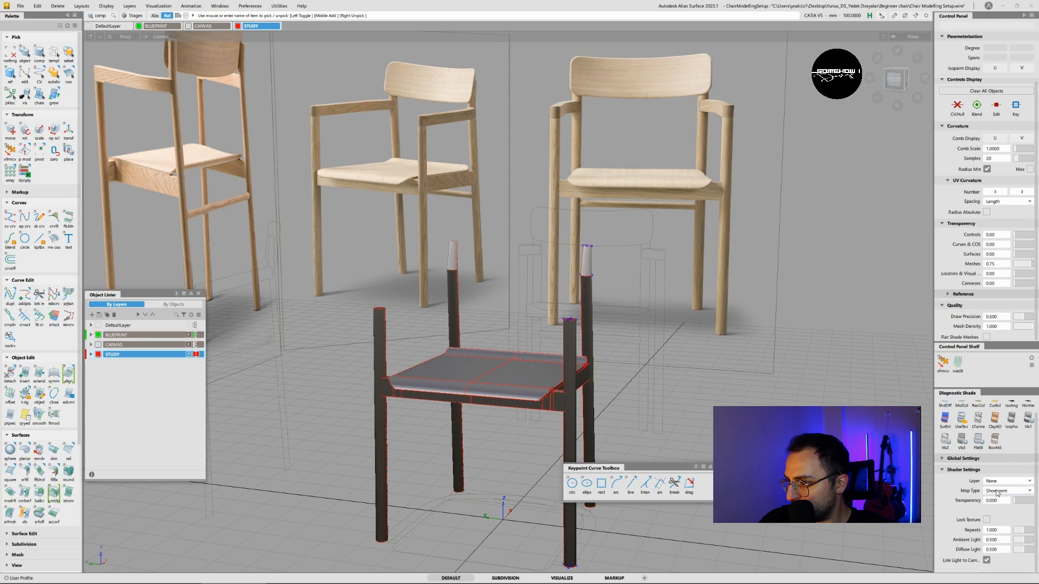
click(998, 492)
click(1000, 529)
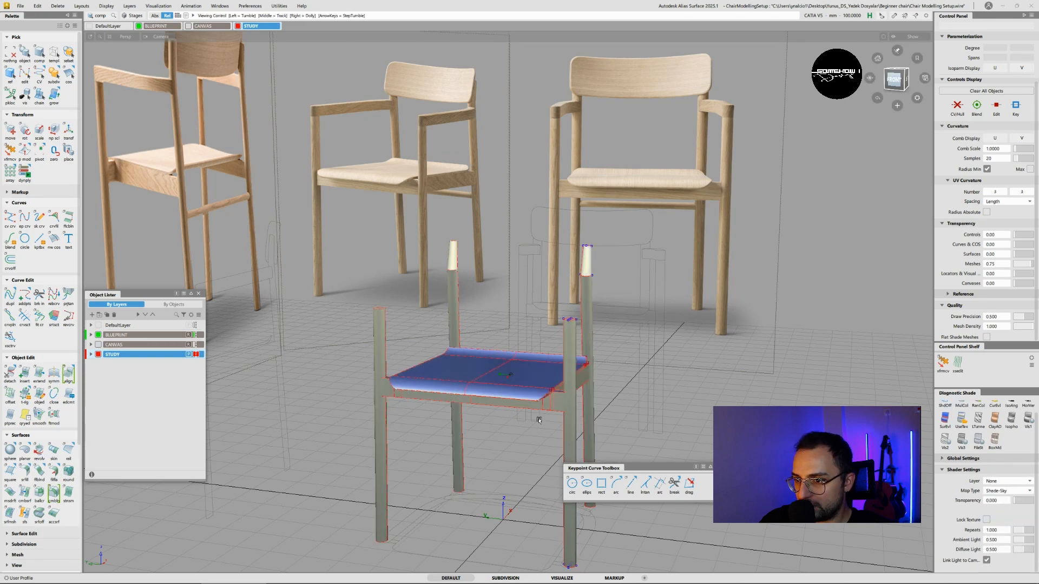
- Examine how the seat, the frame rails and the legs meet at the corners from several angles
alt+shift+drag(557, 335, 489, 435)
alt+shift+middle_drag(489, 435, 499, 376)
alt+shift+drag(498, 377, 698, 287)
alt+shift+right_drag(697, 287, 848, 352)
alt+shift+middle_drag(849, 352, 715, 306)
alt+shift+drag(715, 306, 767, 310)
click(766, 356)
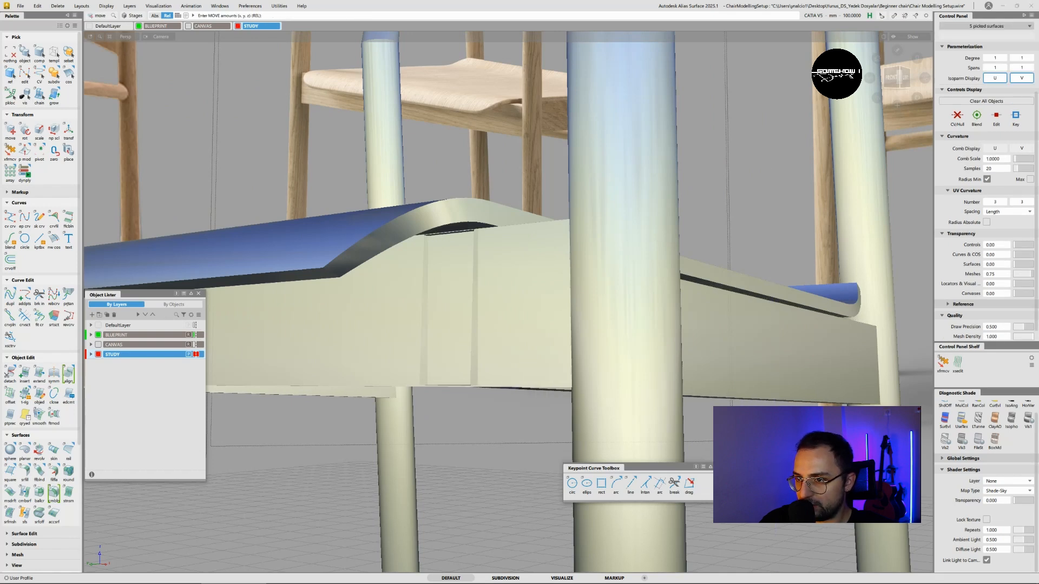
alt+shift+drag(758, 404, 186, 360)
scroll(541, 330, up, 3)
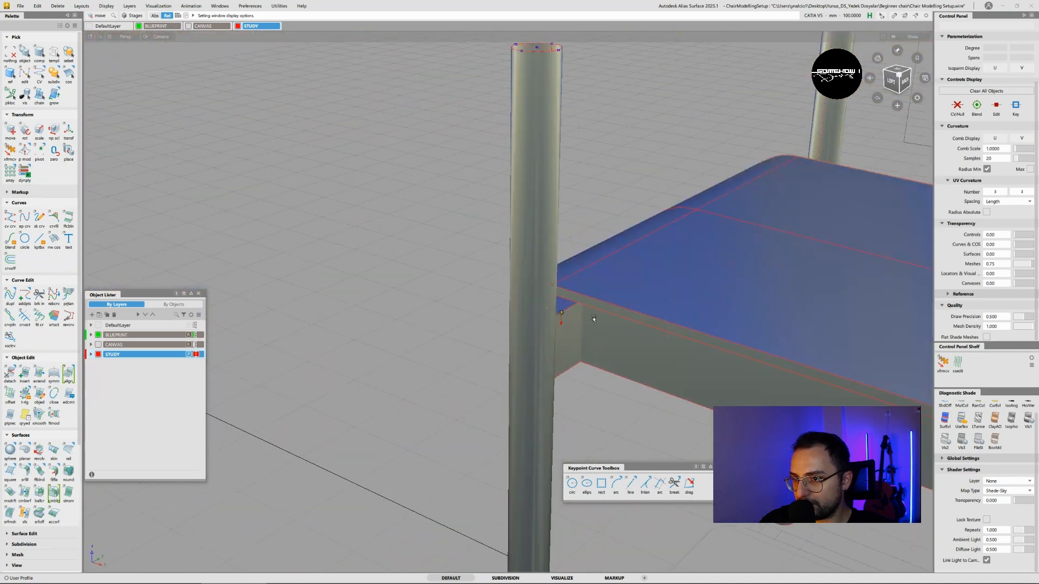
alt+shift+drag(593, 320, 568, 277)
alt+shift+middle_drag(568, 277, 471, 223)
mouse_move(573, 247)
alt+shift+mouse_down()
mouse_move(489, 254)
mouse_move(475, 225)
alt+shift+mouse_up()
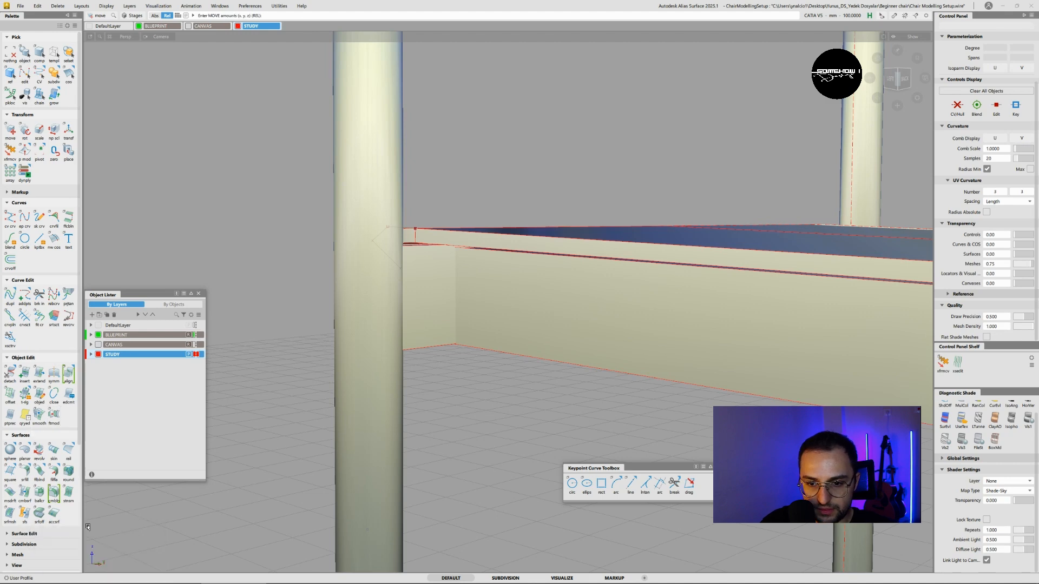
- Intersect the side rail's four faces with the adjoining cross rail's surface at the frame corner
click(24, 533)
scroll(32, 514, down, 5)
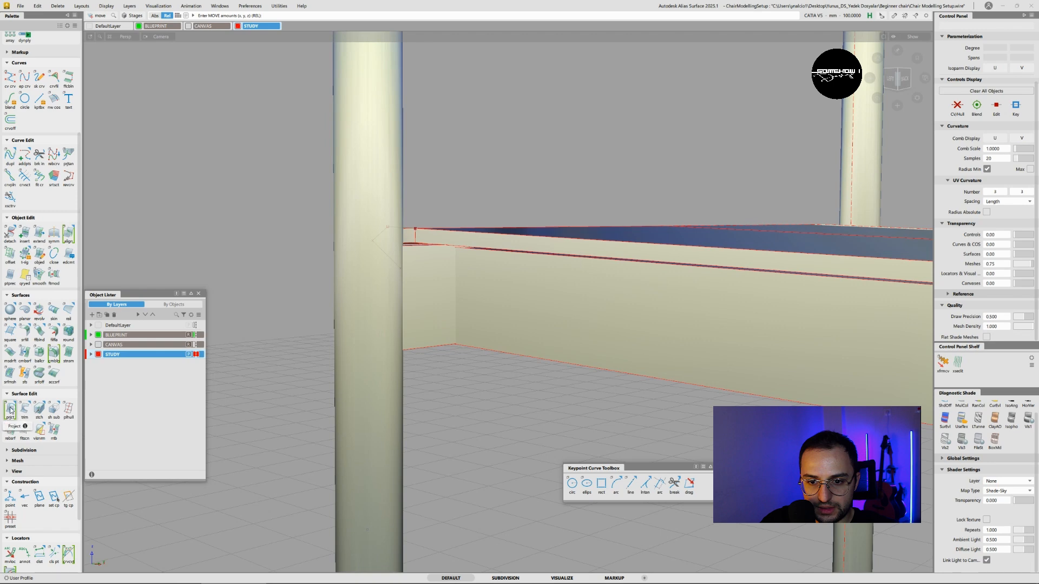
click(11, 410)
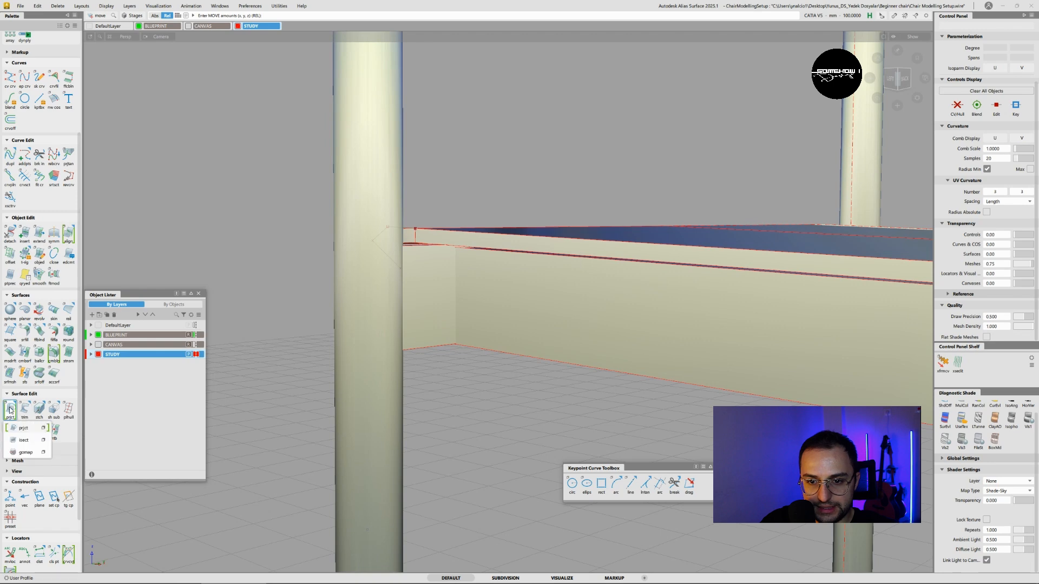
click(24, 440)
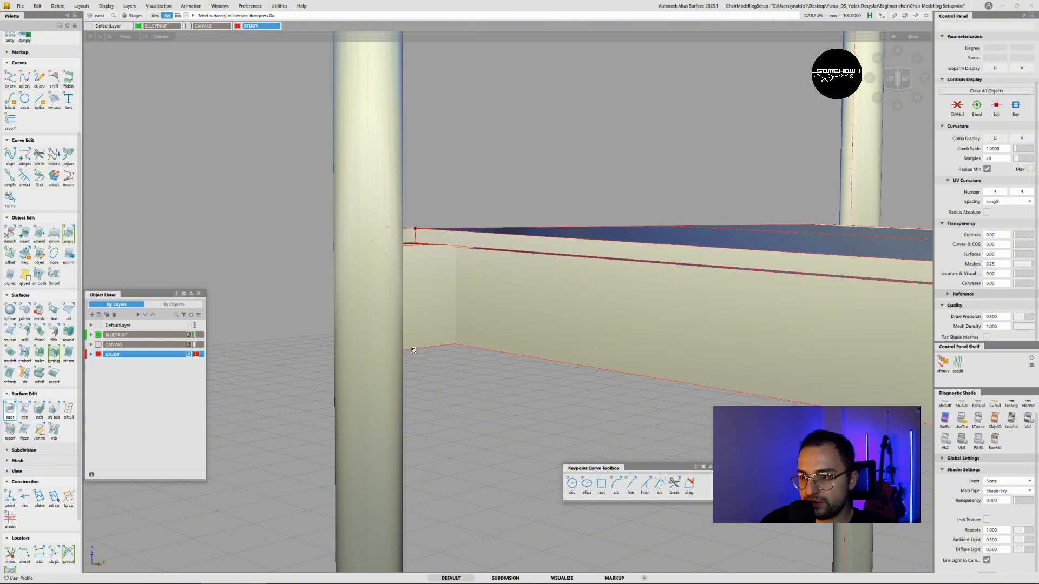
click(502, 296)
alt+shift+drag(510, 319, 492, 265)
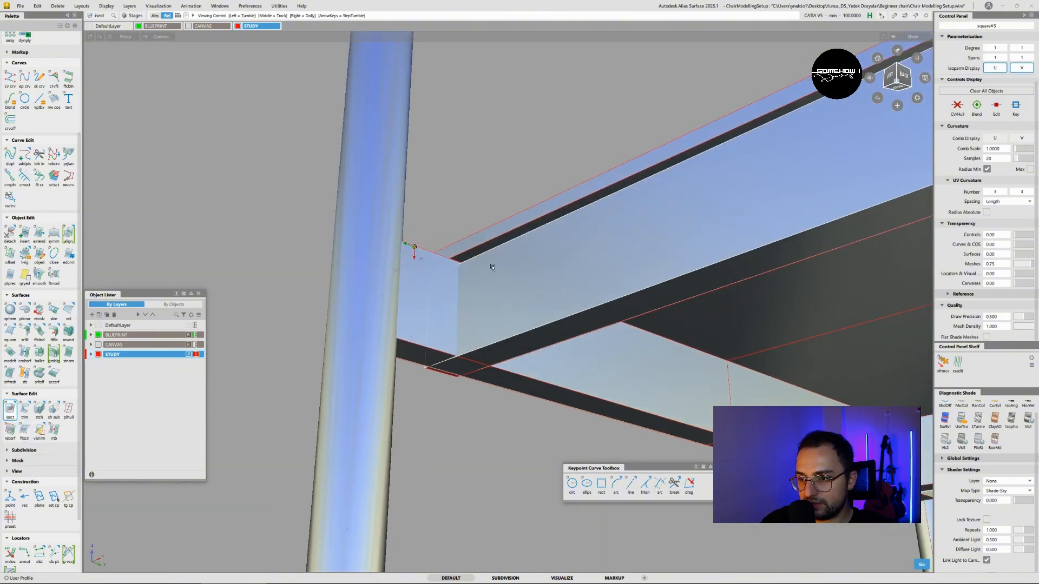
alt+shift+drag(516, 333, 447, 225)
click(517, 342)
click(433, 323)
scroll(478, 252, up, 2)
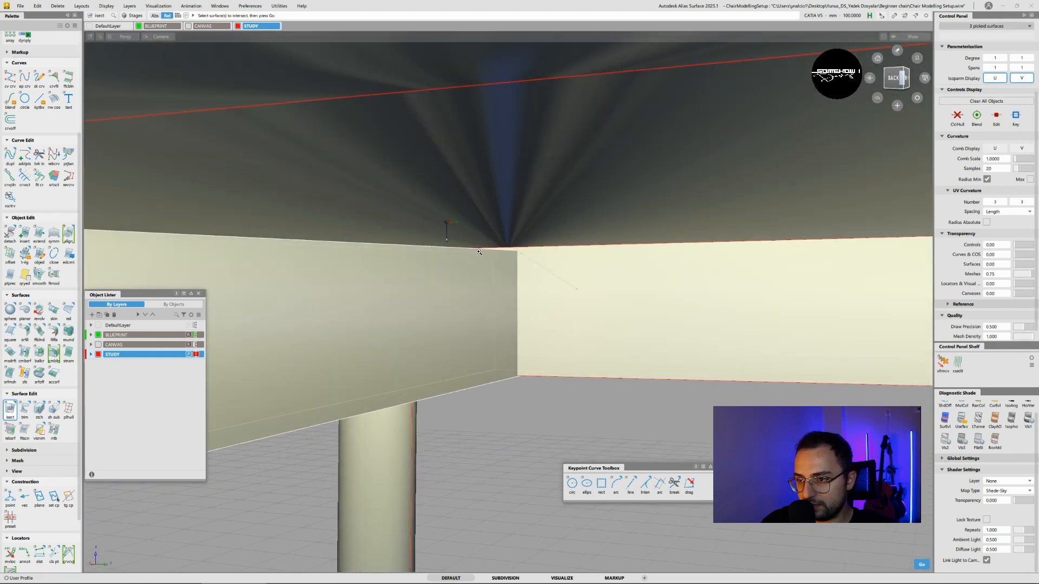
scroll(479, 253, up, 2)
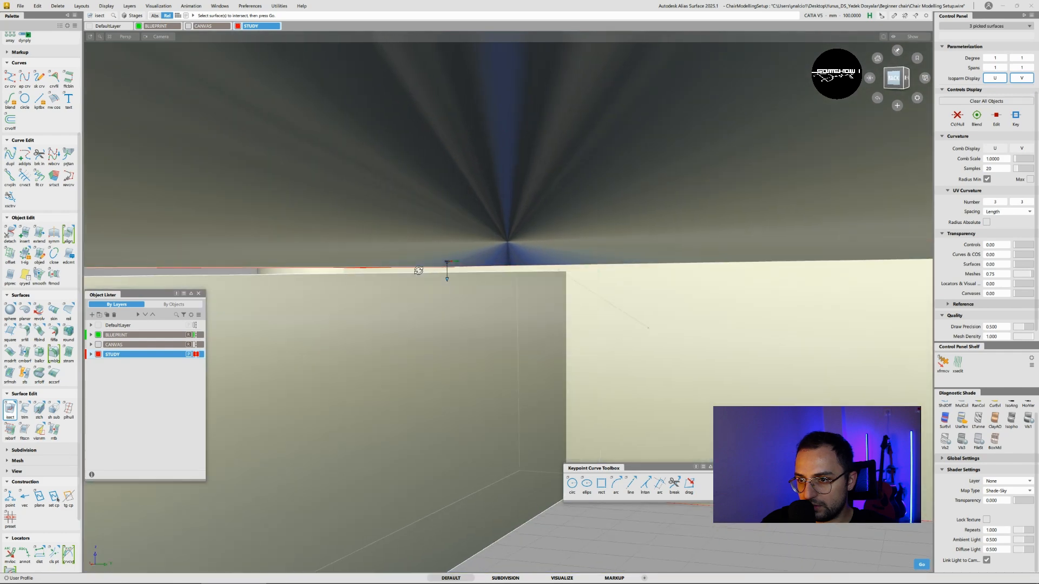
alt+shift+drag(417, 266, 440, 283)
click(398, 205)
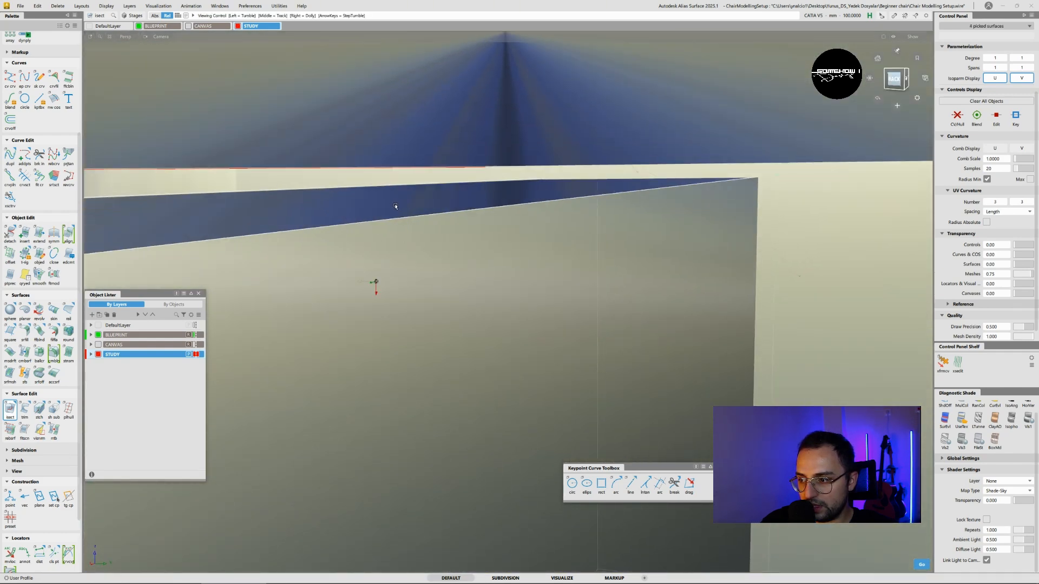
alt+shift+drag(395, 206, 424, 312)
key(space)
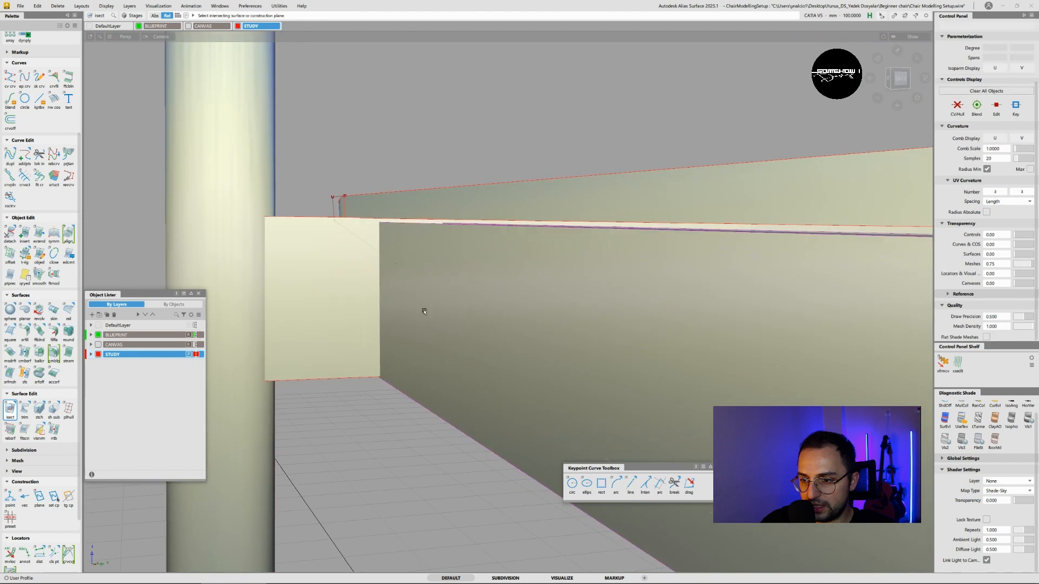
alt+shift+drag(348, 313, 432, 397)
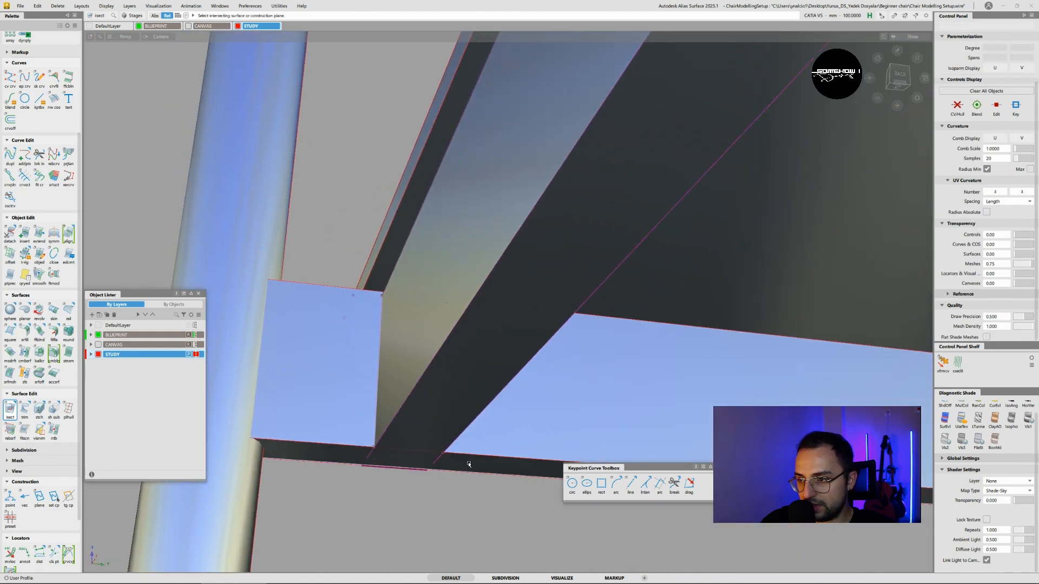
alt+shift+drag(507, 423, 533, 188)
alt+shift+click(660, 236)
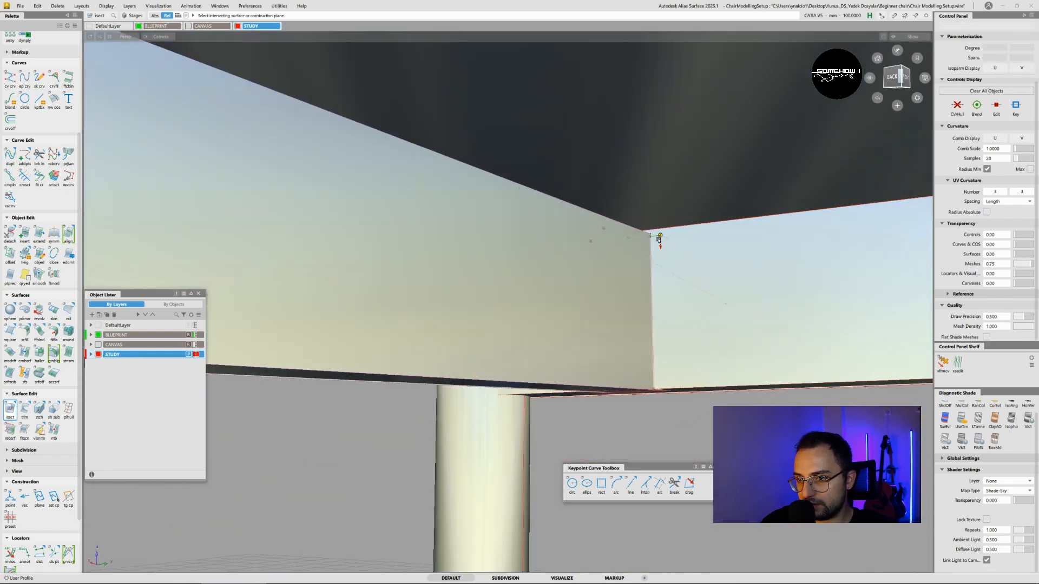
alt+shift+right_drag(660, 236, 716, 180)
mouse_move(715, 180)
alt+shift+mouse_down()
mouse_move(518, 244)
mouse_move(339, 190)
mouse_move(352, 220)
alt+shift+mouse_up()
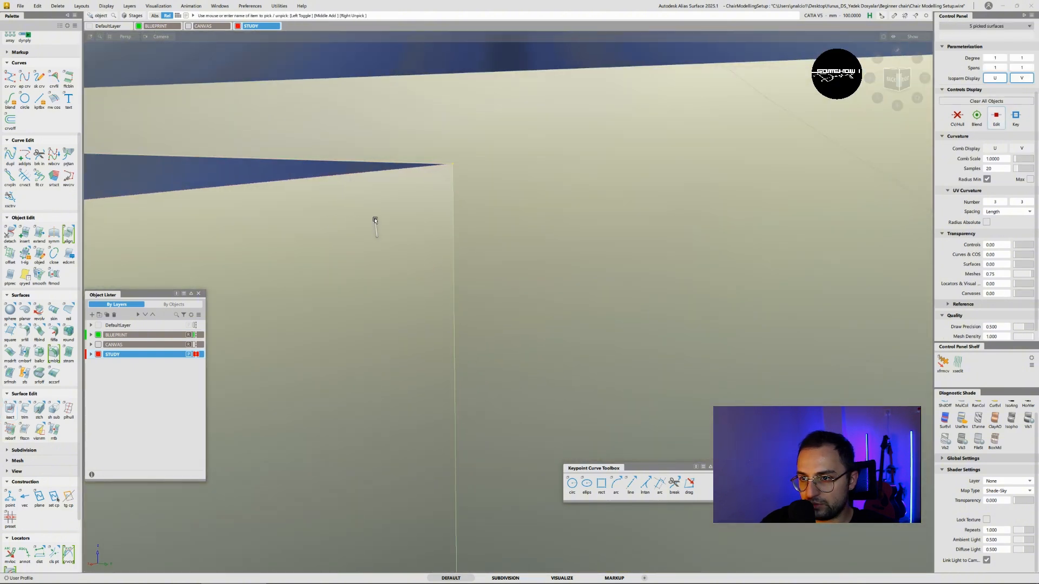
ctrl+shift+middle_drag(375, 220, 374, 218)
right_drag(517, 241, 517, 132)
mouse_move(517, 132)
alt+shift+mouse_down()
mouse_move(475, 302)
mouse_move(482, 220)
mouse_move(415, 261)
mouse_move(409, 299)
alt+shift+mouse_up()
mouse_move(409, 300)
ctrl+shift+mouse_down()
mouse_move(407, 285)
mouse_move(414, 298)
mouse_move(698, 352)
ctrl+shift+mouse_up()
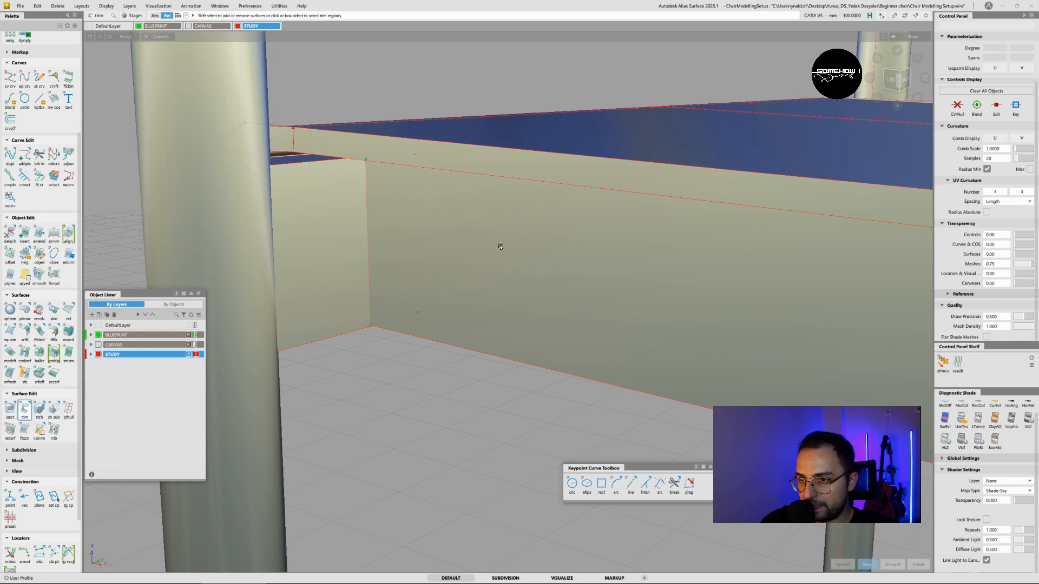
alt+shift+drag(517, 239, 526, 234)
- Isolate the intersected side rail surfaces by hiding all other chair parts, and clear the selection
mouse_move(524, 272)
ctrl+shift+mouse_down()
mouse_move(548, 292)
mouse_move(528, 285)
mouse_move(528, 230)
ctrl+shift+mouse_up()
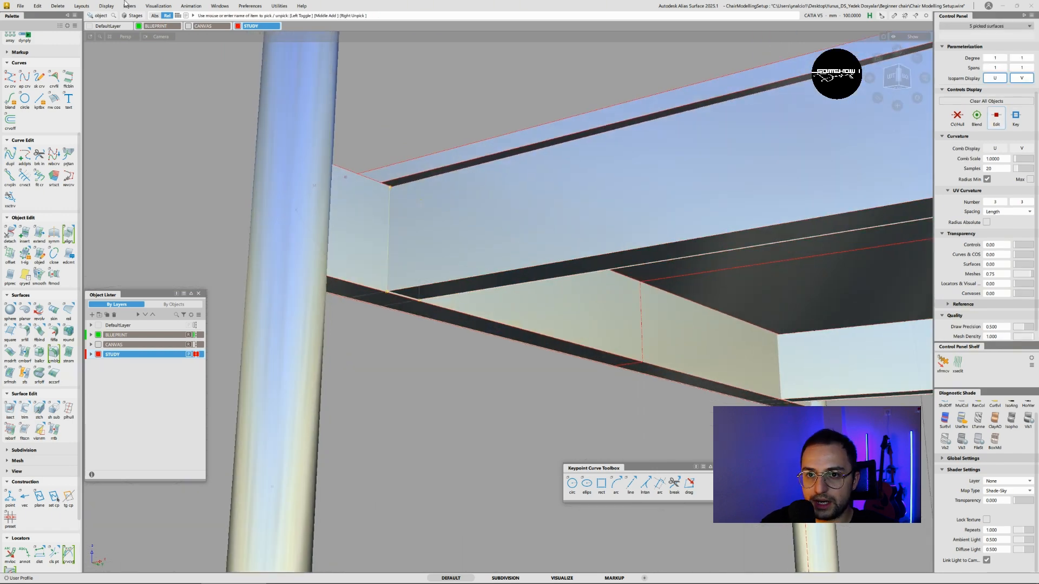
click(58, 5)
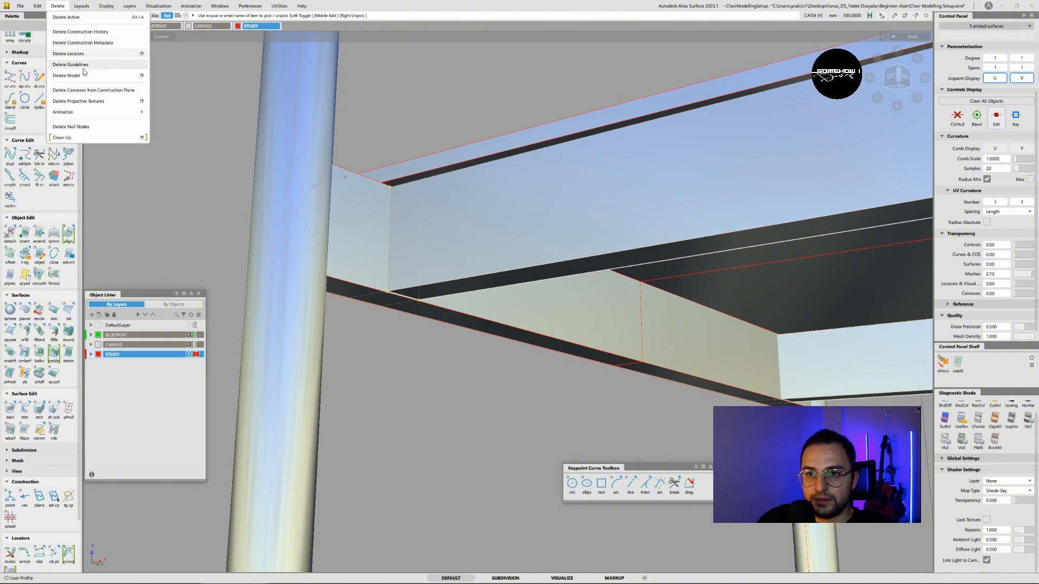
mouse_move(106, 6)
click(116, 65)
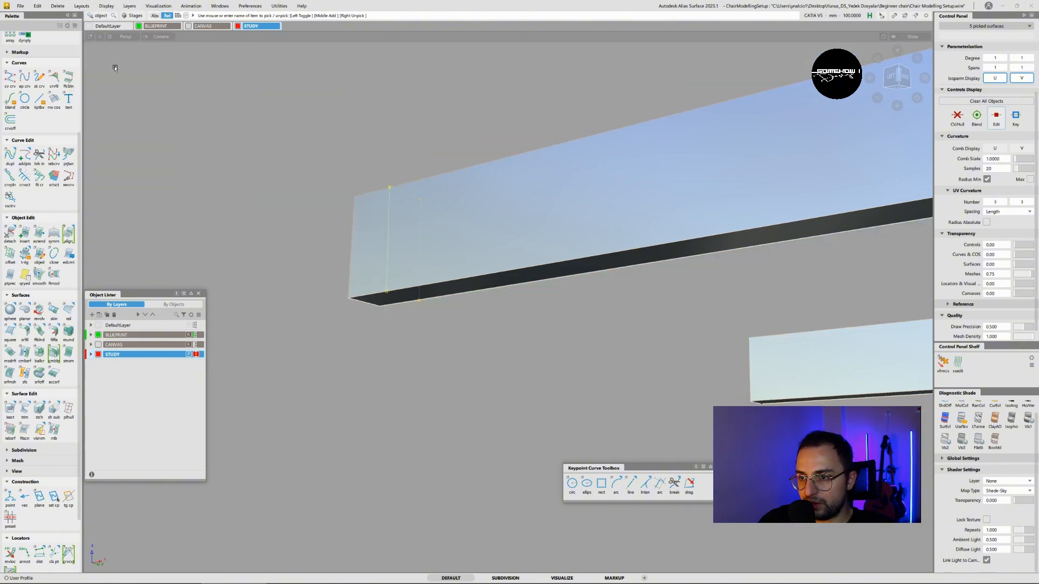
alt+shift+drag(432, 265, 429, 304)
click(303, 360)
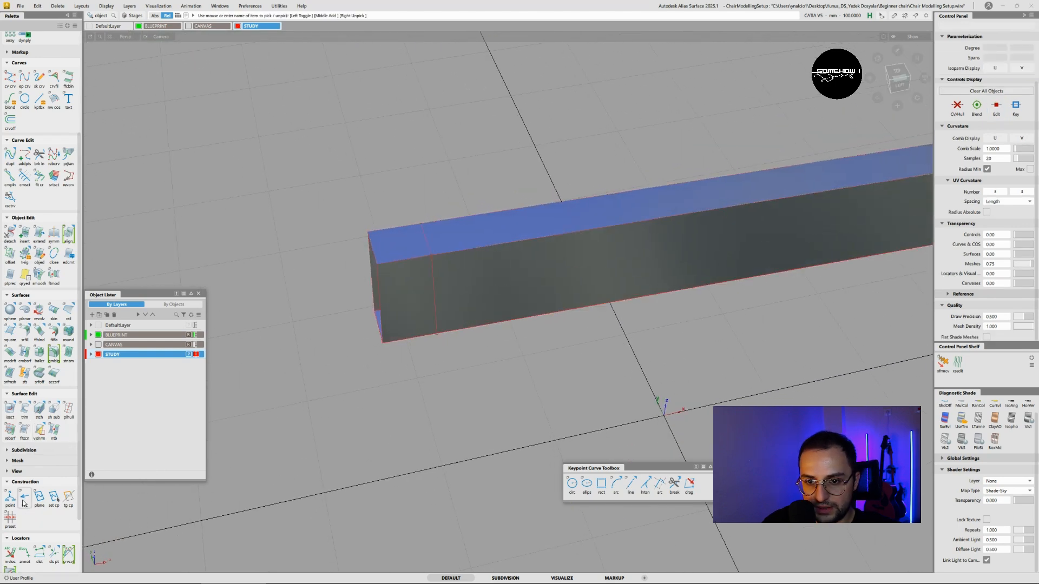
- Trim the side rail's outer face at the intersection curve, keeping the long section and removing the short end
scroll(23, 503, down, 3)
click(24, 339)
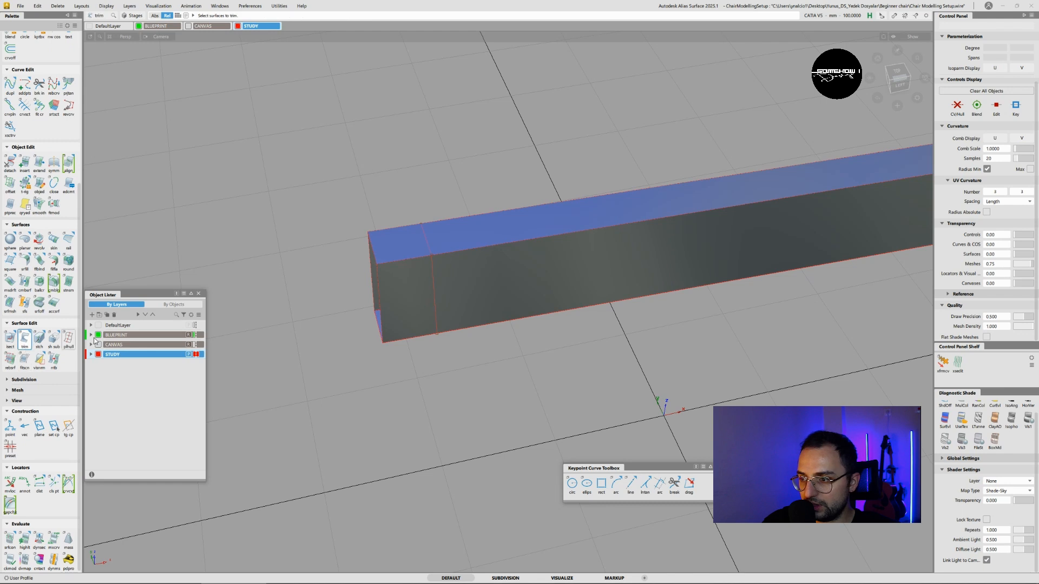
click(528, 278)
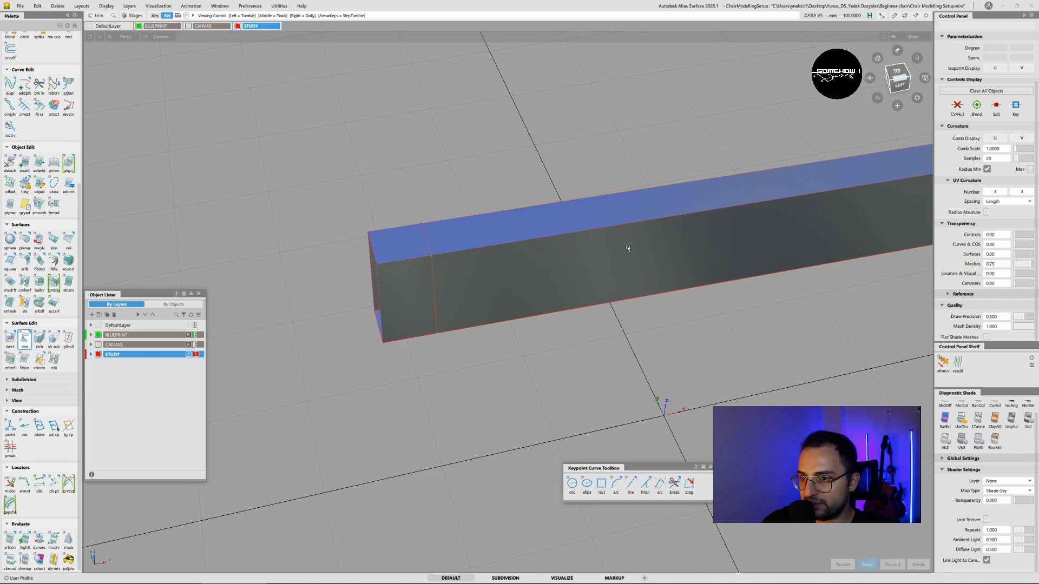
mouse_move(626, 248)
alt+shift+mouse_down()
mouse_move(549, 257)
mouse_move(562, 255)
alt+shift+mouse_up()
click(564, 252)
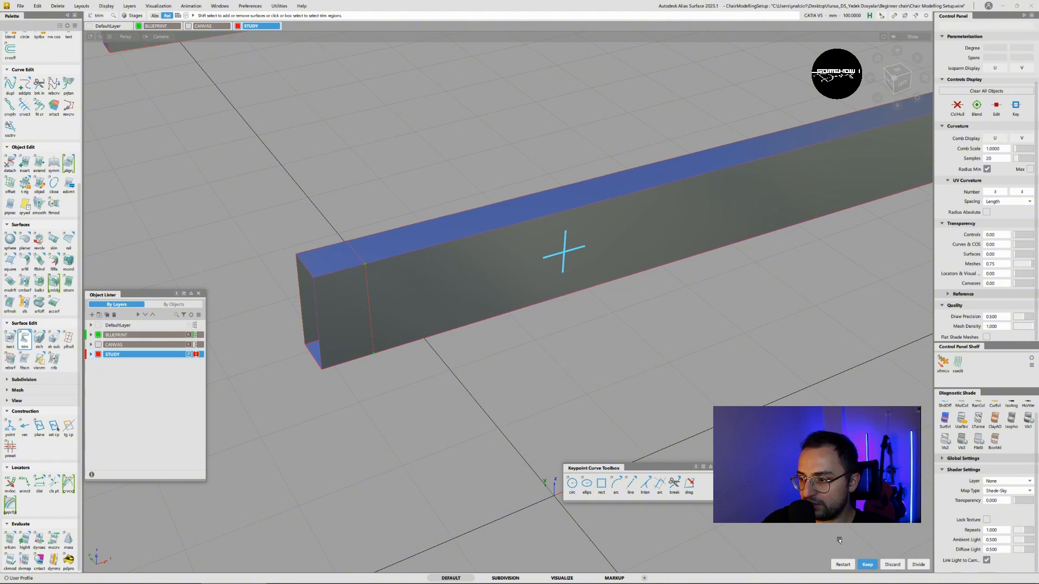
click(868, 566)
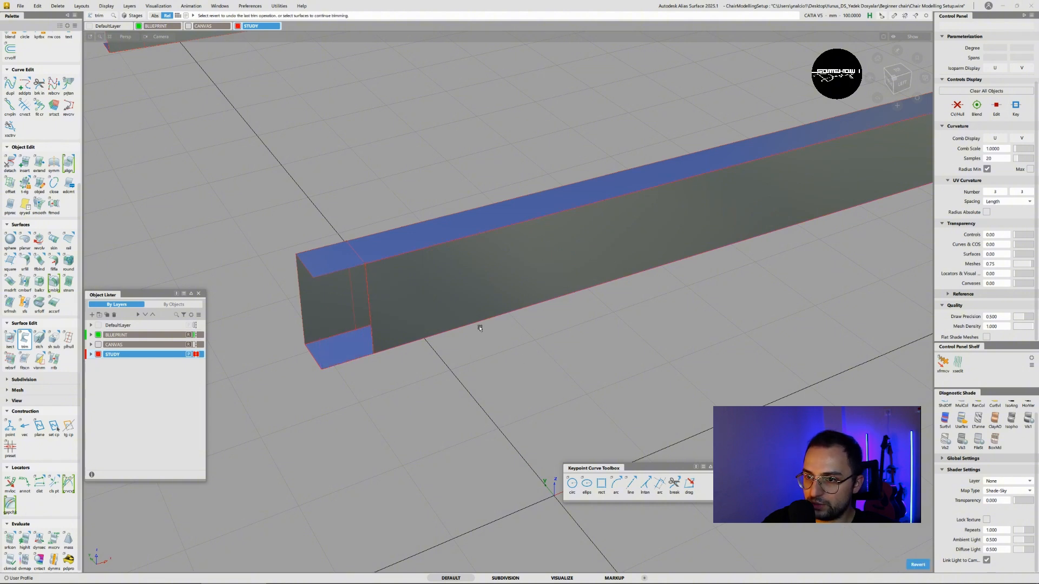
- Trim the side rail's upper face at the intersection curve by discarding its short end region
click(398, 245)
mouse_move(398, 246)
alt+shift+mouse_down()
mouse_move(341, 282)
mouse_move(420, 239)
mouse_move(354, 275)
mouse_move(414, 246)
alt+shift+mouse_up()
click(395, 256)
click(326, 286)
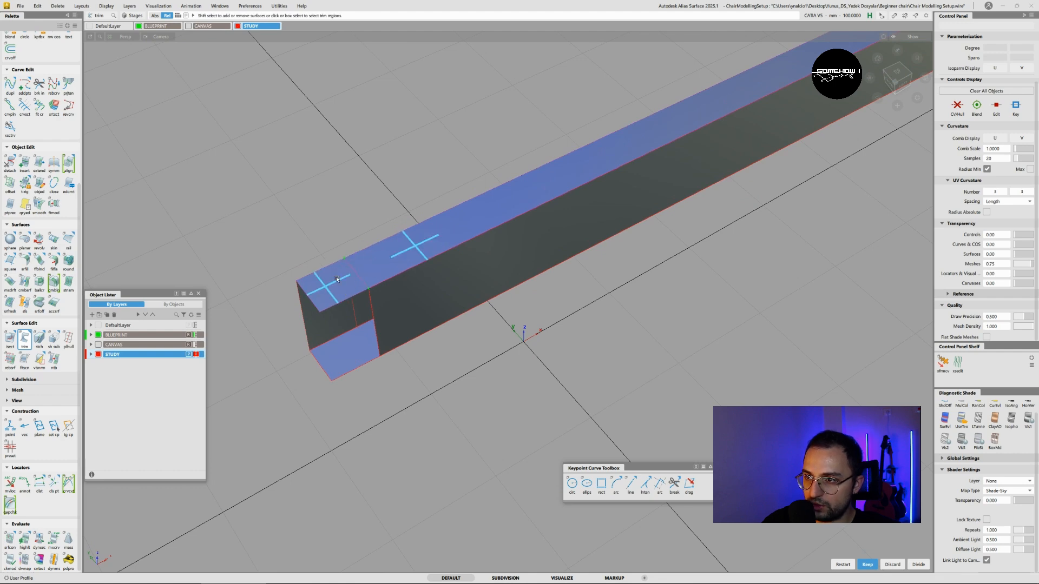
click(476, 208)
click(540, 181)
click(568, 168)
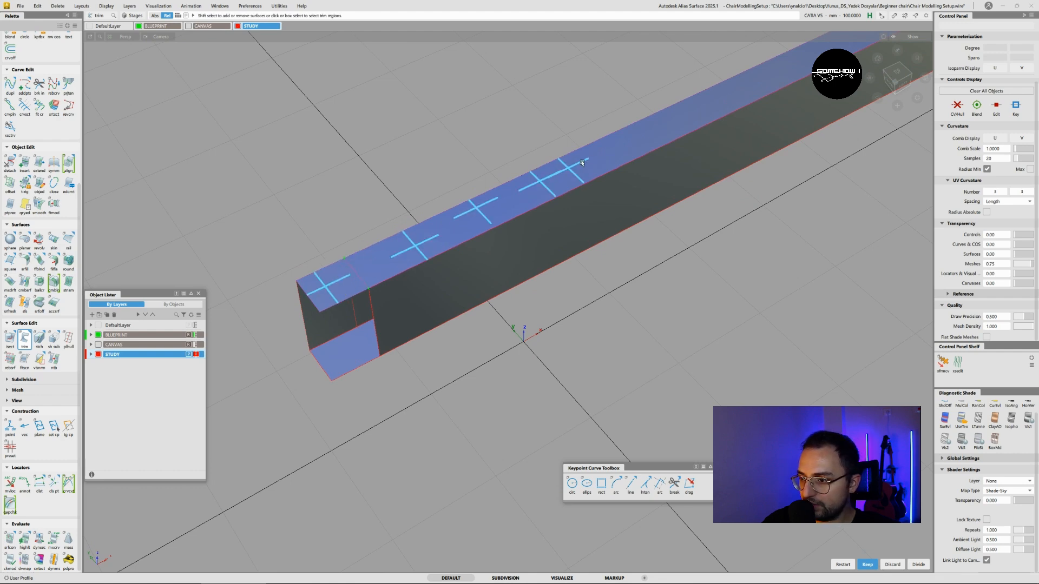
click(866, 565)
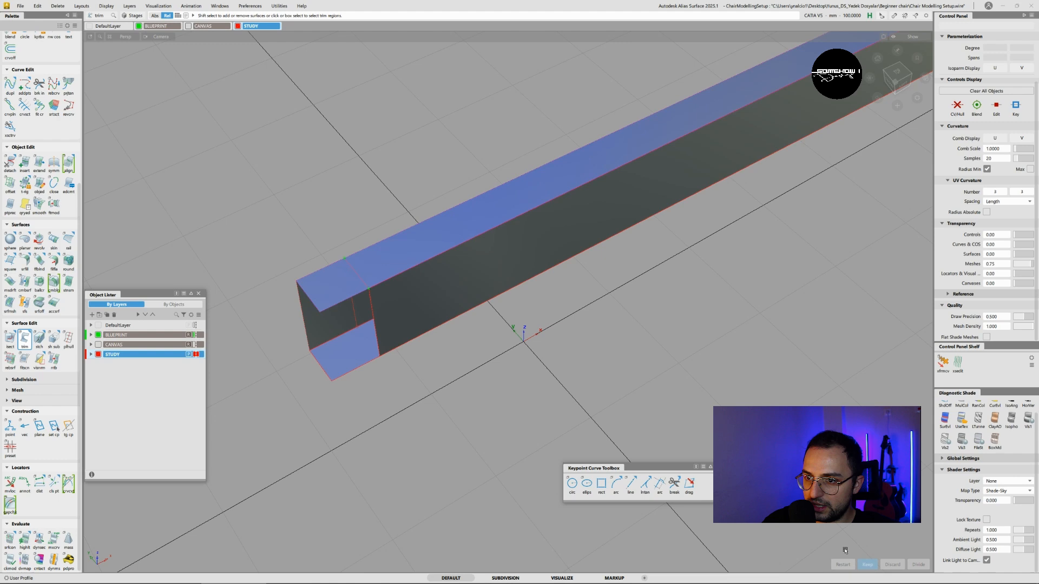
click(328, 285)
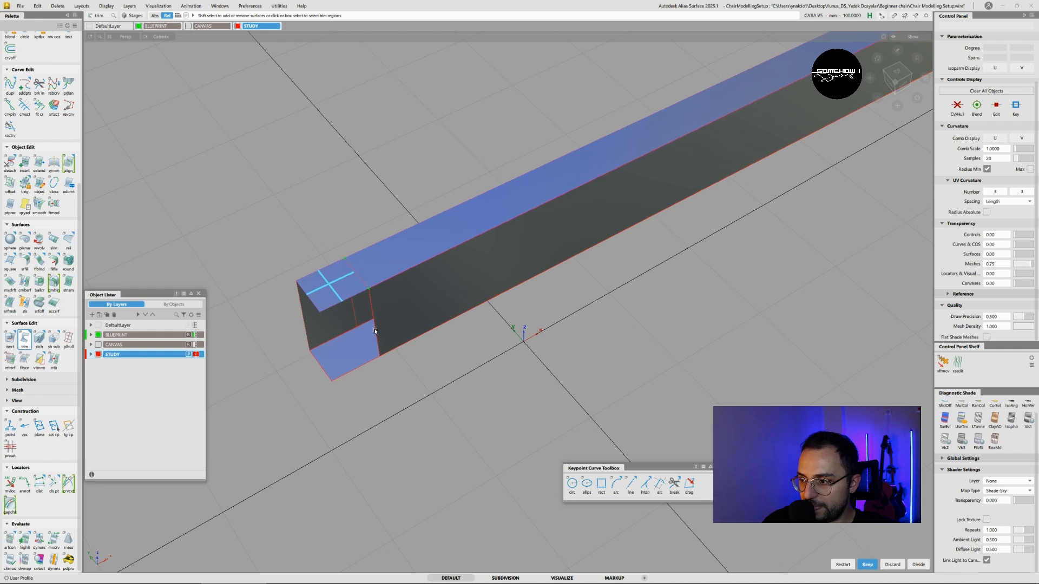
click(892, 564)
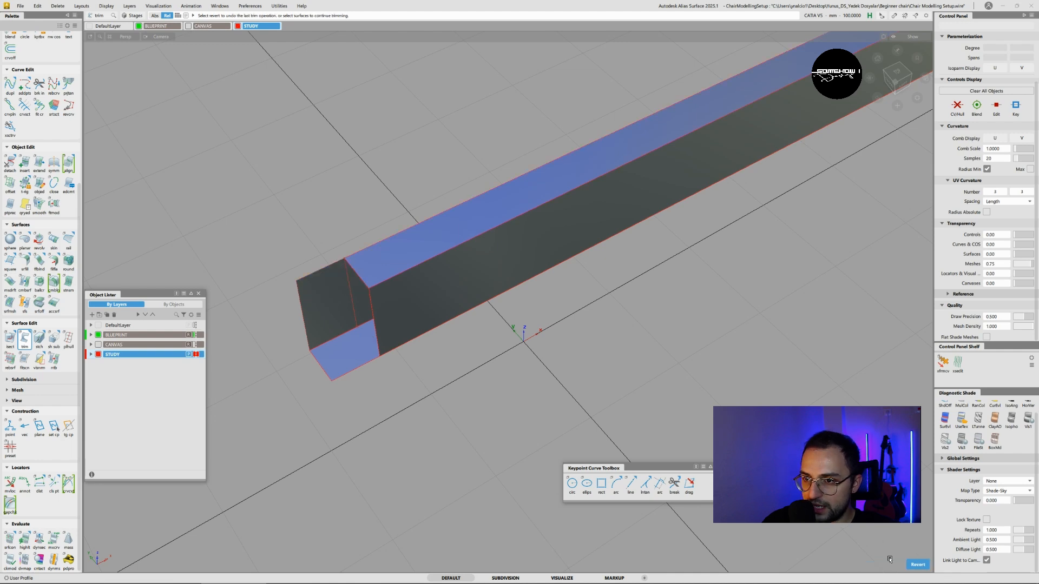
- Trim the side rail's inner face at the intersection curve by discarding its short end region
alt+shift+drag(368, 294, 784, 189)
click(315, 334)
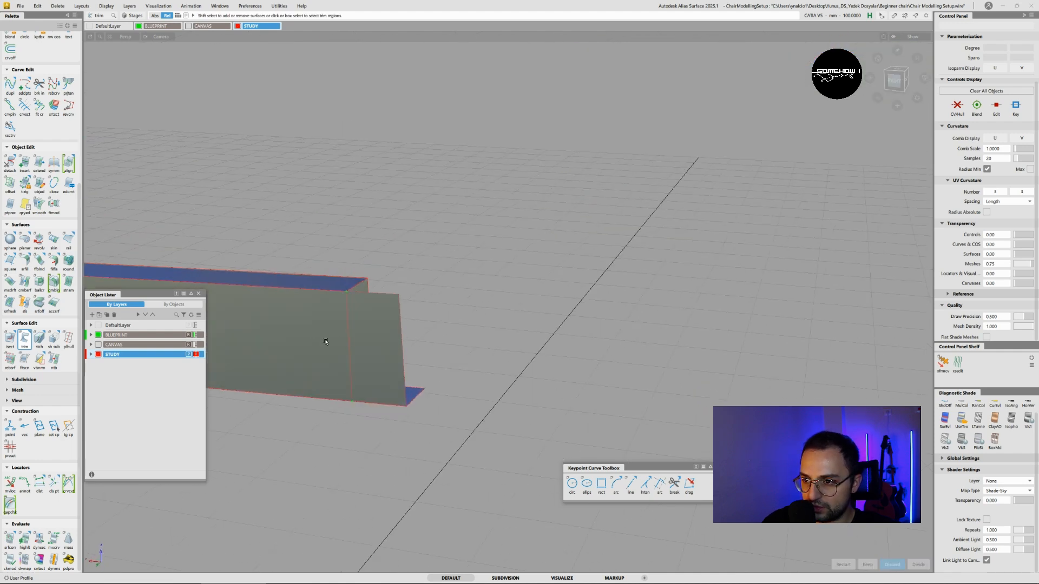
alt+shift+middle_drag(326, 341, 428, 313)
click(454, 306)
mouse_move(454, 307)
alt+shift+mouse_down()
mouse_move(438, 338)
mouse_move(475, 310)
mouse_move(450, 312)
alt+shift+mouse_up()
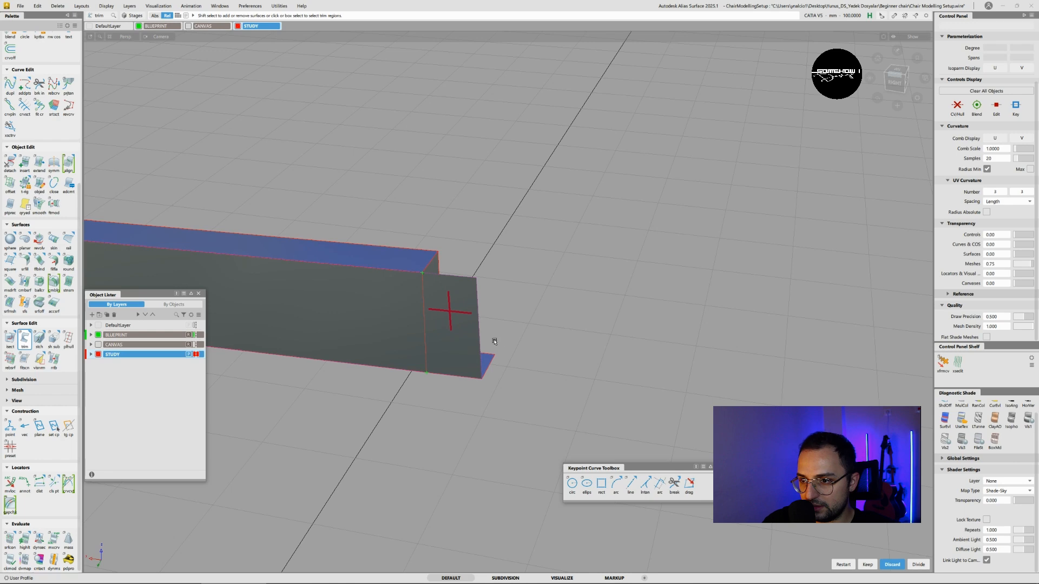
key(space)
alt+shift+drag(461, 352, 149, 355)
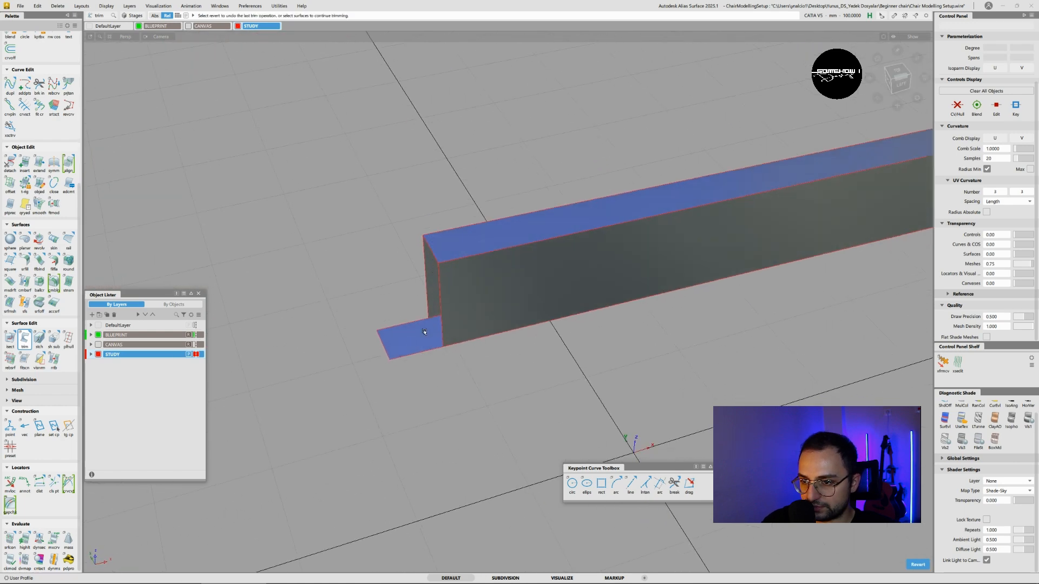
- Make all hidden chair parts visible again around the side rail's untrimmed lower face
alt+shift+drag(406, 343, 441, 273)
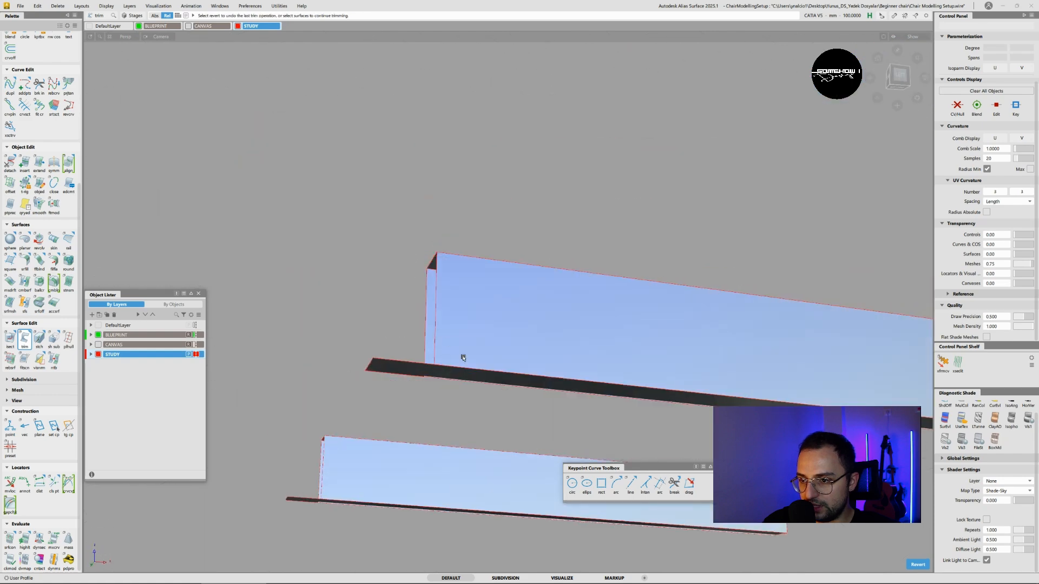
ctrl+shift+drag(480, 322, 480, 357)
ctrl+shift+middle_drag(479, 366, 479, 363)
right_drag(473, 409, 472, 405)
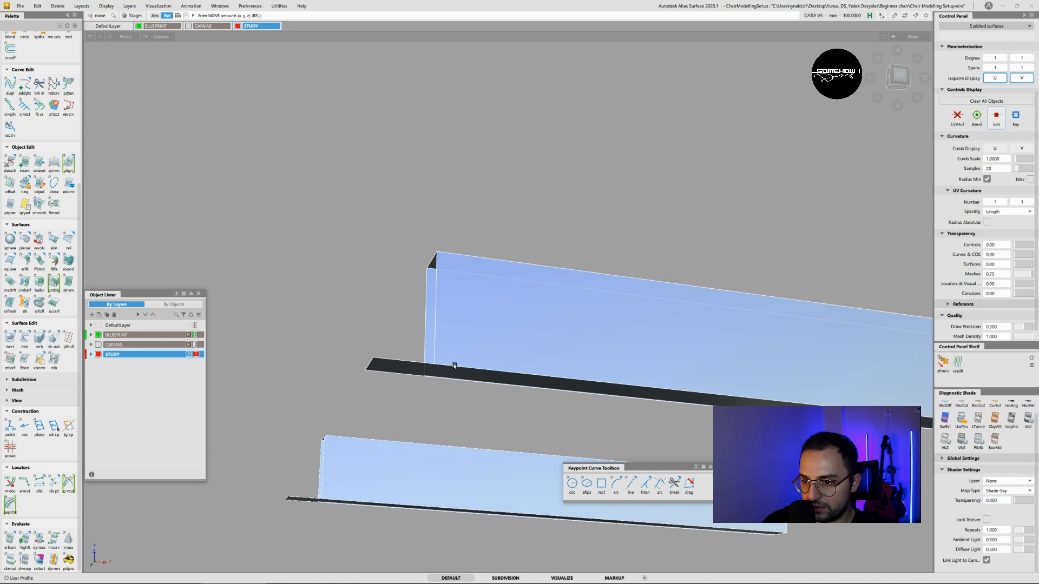
alt+shift+drag(454, 365, 452, 278)
scroll(448, 354, up, 4)
alt+shift+drag(487, 362, 408, 409)
ctrl+shift+drag(410, 396, 386, 226)
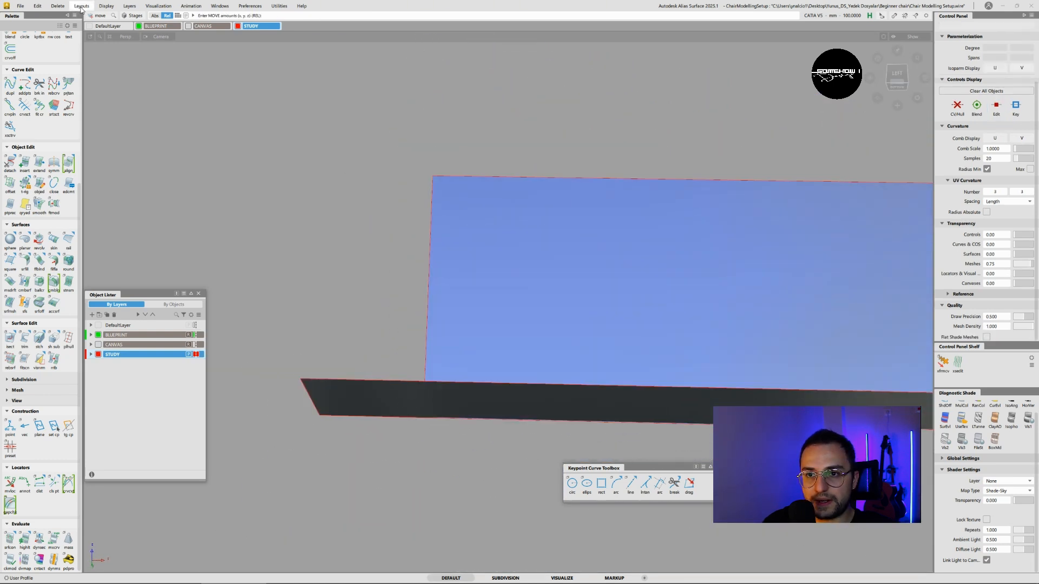
click(104, 7)
click(118, 33)
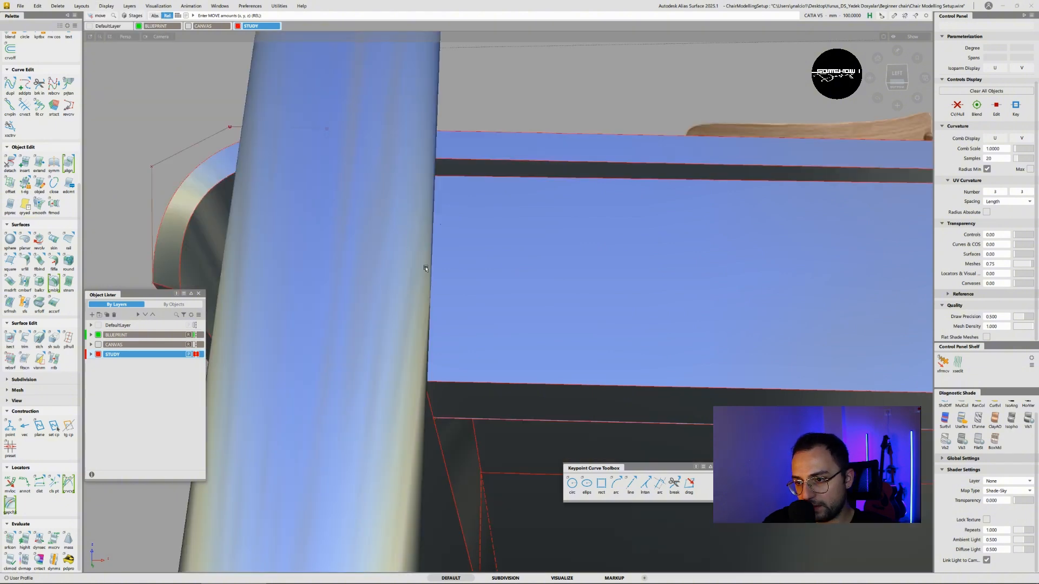
- Trim the side rail's lower face where it meets the adjoining cross rail, keeping the long section
alt+shift+drag(501, 379, 432, 351)
mouse_move(535, 373)
ctrl+shift+mouse_down()
mouse_move(512, 365)
mouse_move(534, 371)
mouse_move(511, 379)
ctrl+shift+mouse_up()
click(511, 380)
click(10, 339)
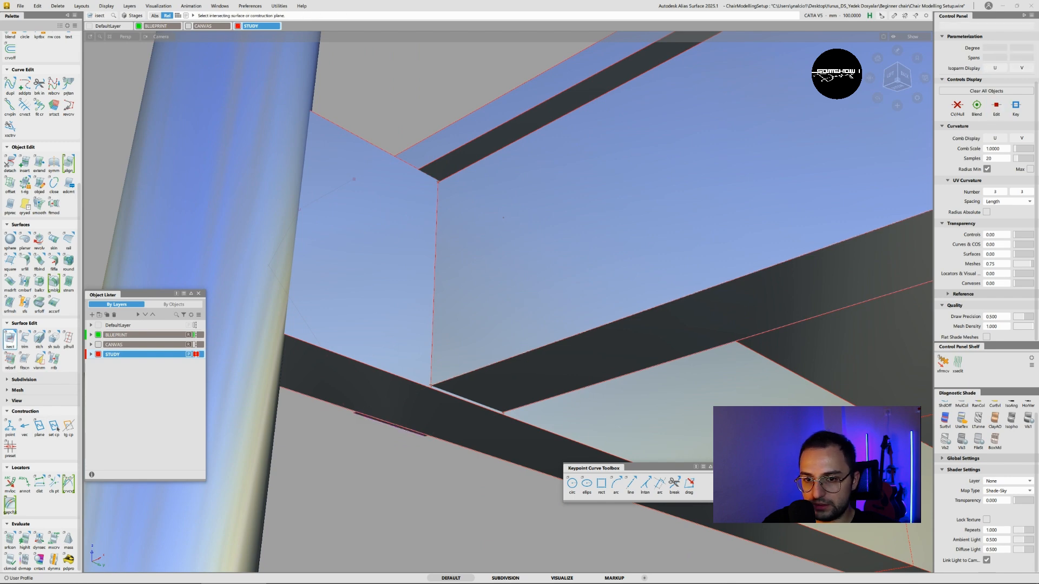
click(25, 341)
click(520, 384)
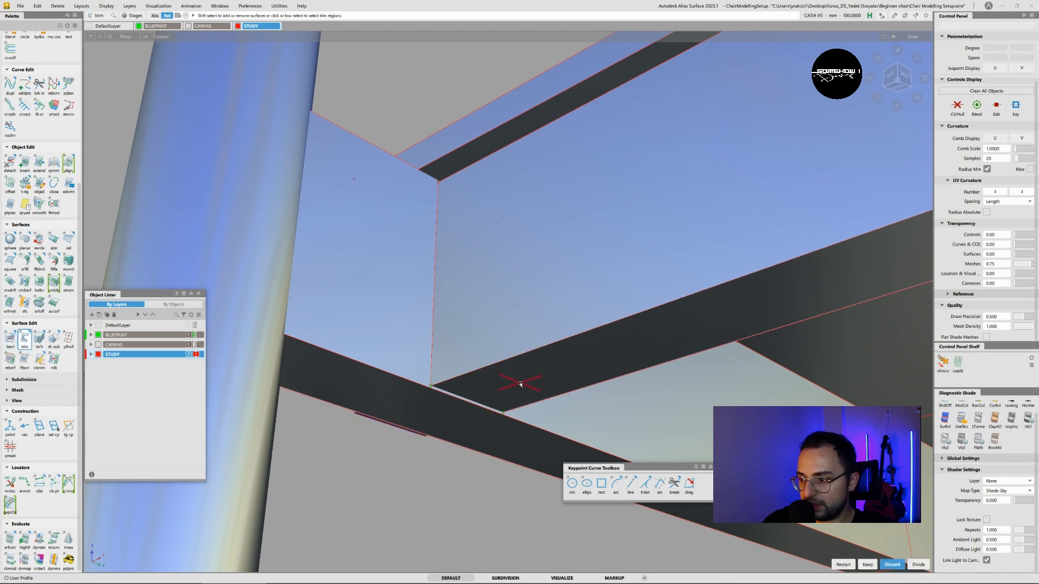
click(872, 563)
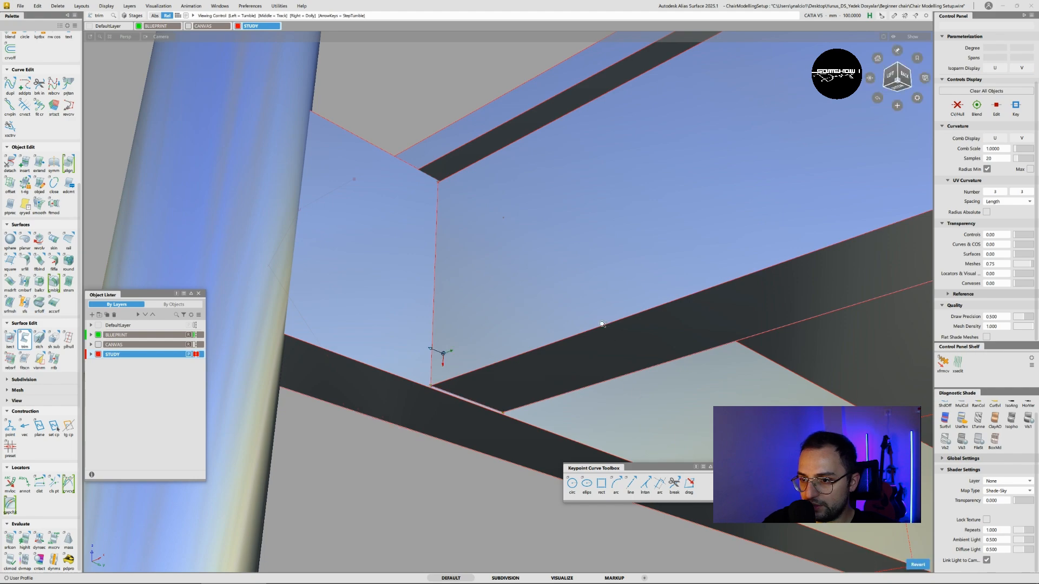
- Select the trimmed side rail surfaces and hide all unselected chair parts
alt+shift+right_drag(601, 323, 547, 324)
ctrl+shift+drag(548, 324, 545, 304)
click(544, 303)
alt+shift+drag(402, 284, 500, 261)
alt+shift+drag(377, 295, 362, 328)
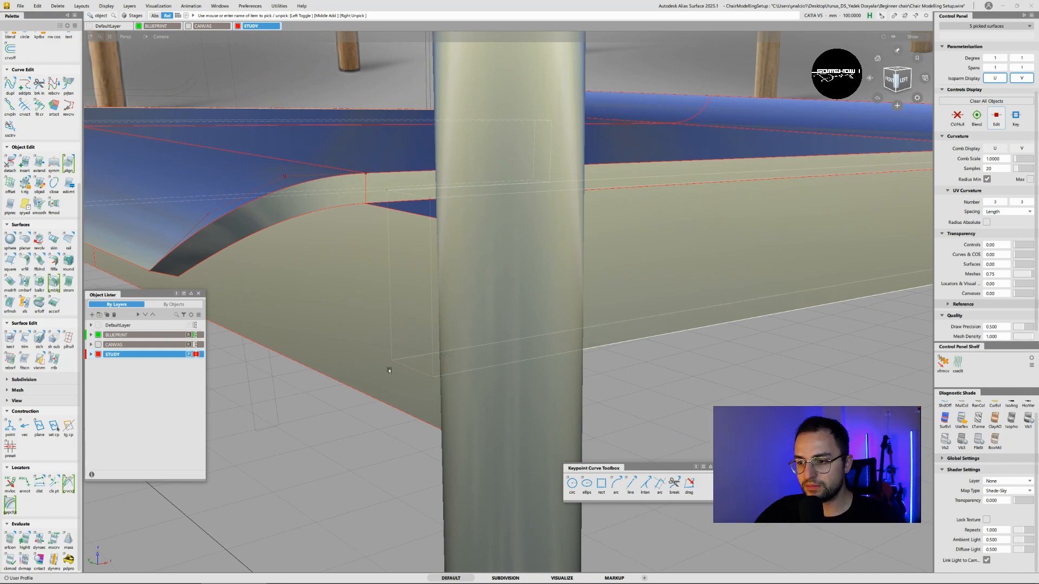
alt+shift+drag(405, 358, 345, 253)
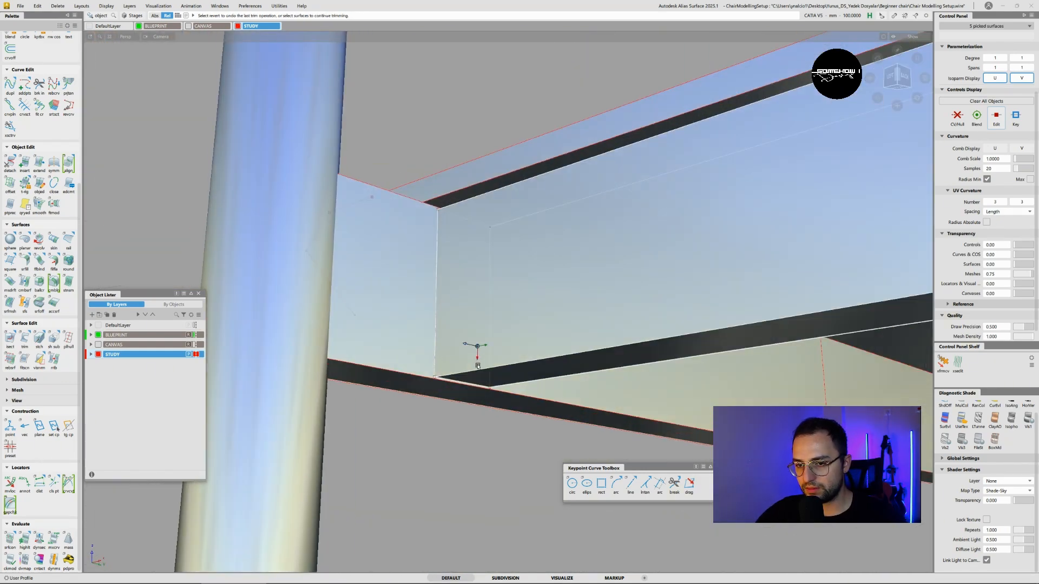
alt+shift+drag(512, 331, 468, 327)
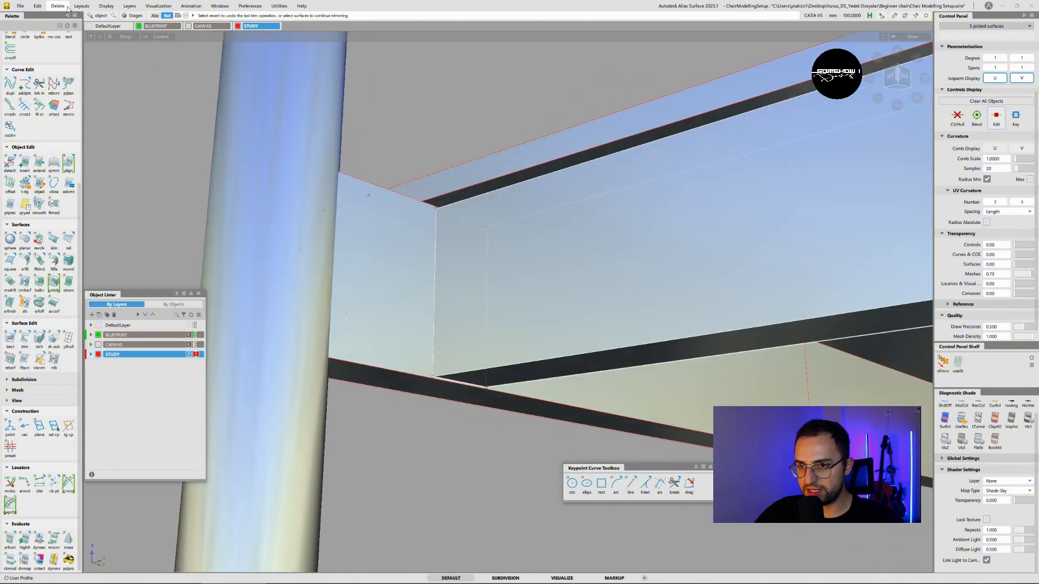
click(105, 6)
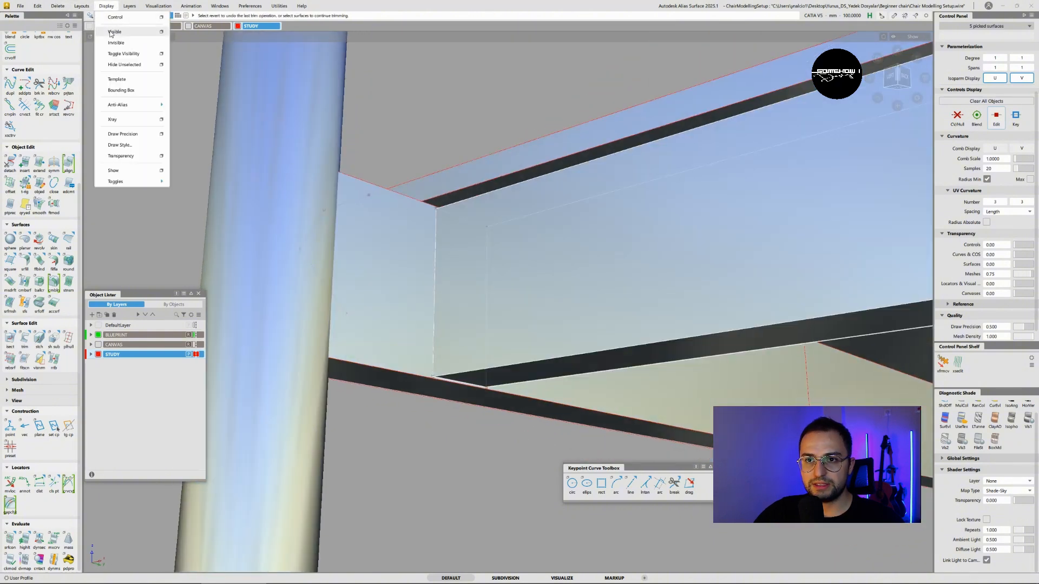
click(125, 64)
- Show the control vertices and hull of the side rail's outer face and examine its underlying untrimmed extent
alt+shift+drag(530, 298, 649, 409)
ctrl+shift+drag(650, 410, 633, 285)
ctrl+shift+drag(591, 249, 549, 260)
click(549, 260)
alt+shift+drag(481, 267, 623, 271)
ctrl+shift+middle_drag(617, 268, 562, 253)
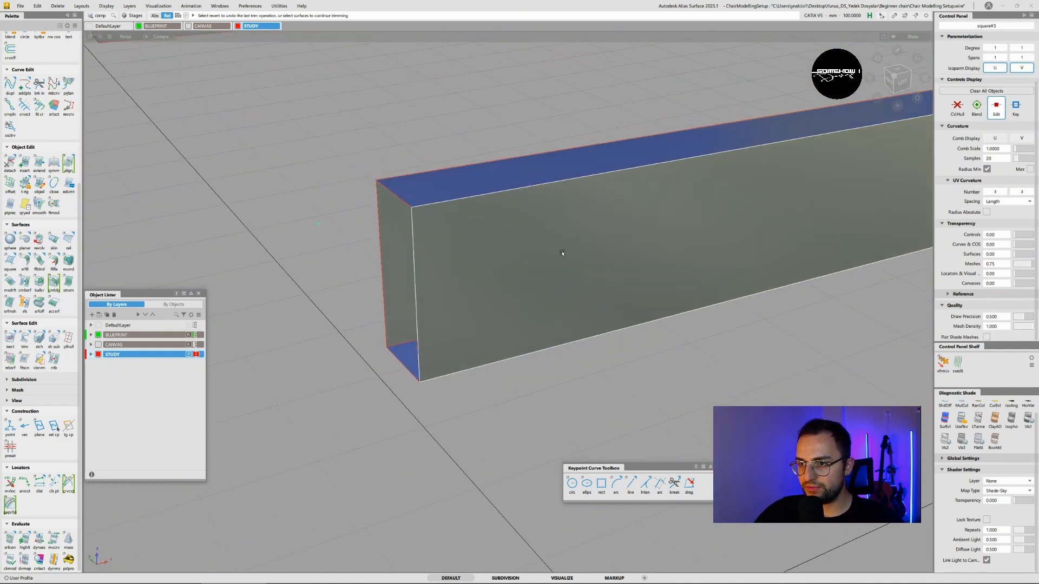
click(958, 111)
click(899, 81)
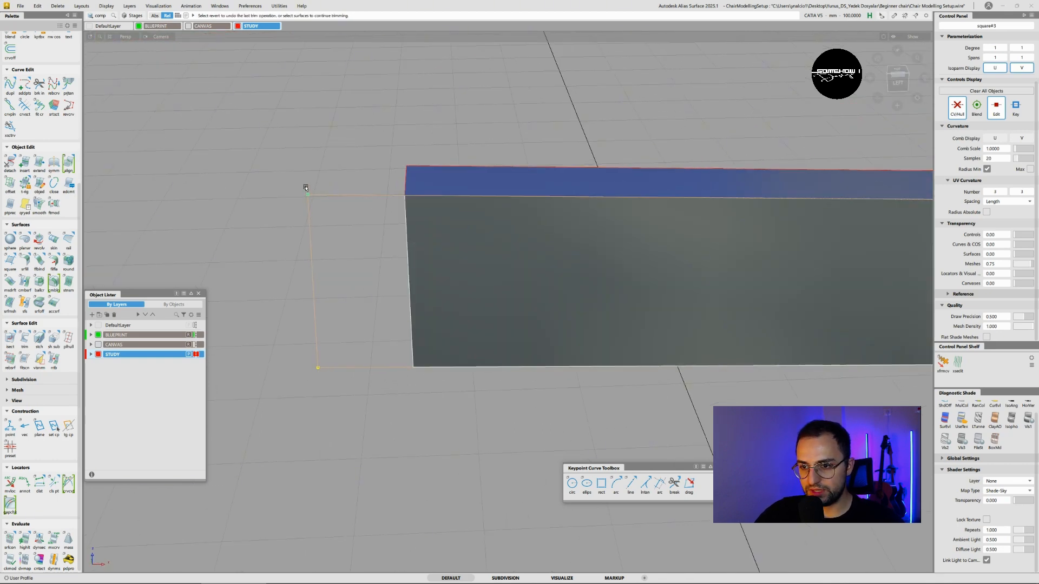
alt+shift+right_drag(306, 188, 279, 219)
alt+shift+drag(292, 224, 445, 264)
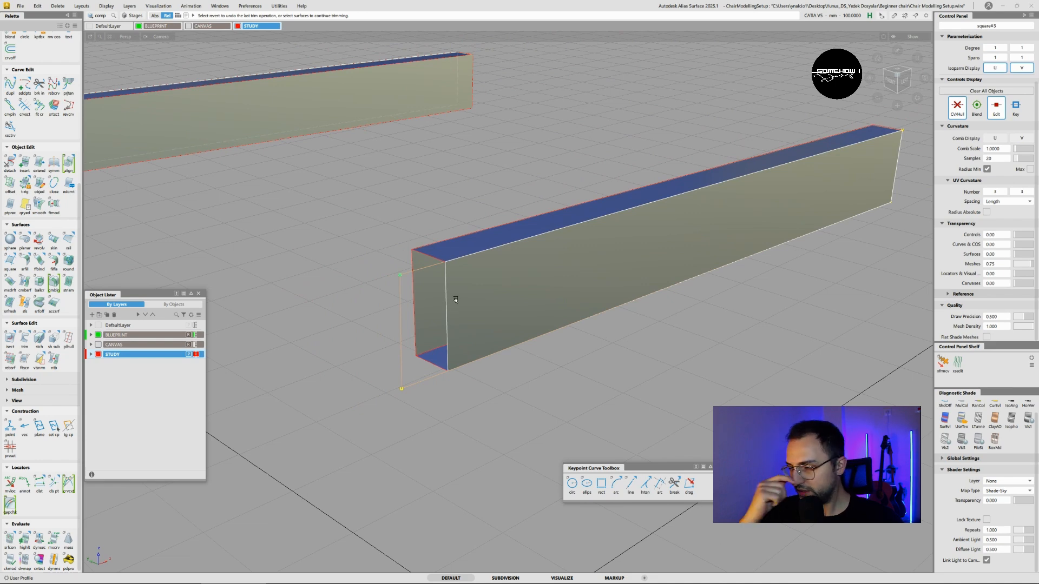
alt+shift+drag(425, 285, 451, 269)
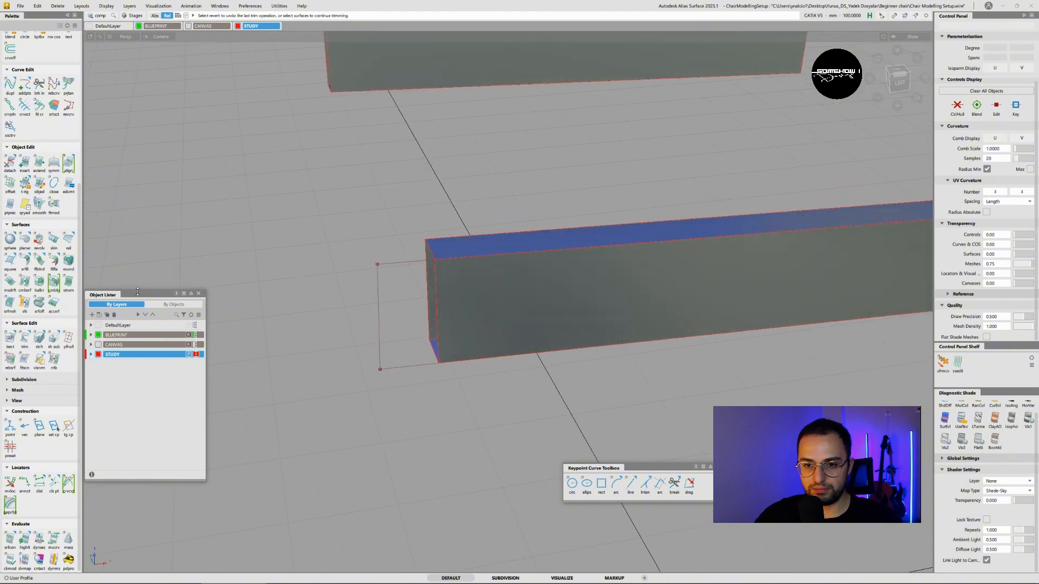
- Untrim the side rail's outer face, and trim it again at the intersection curve, keeping the long section
click(27, 344)
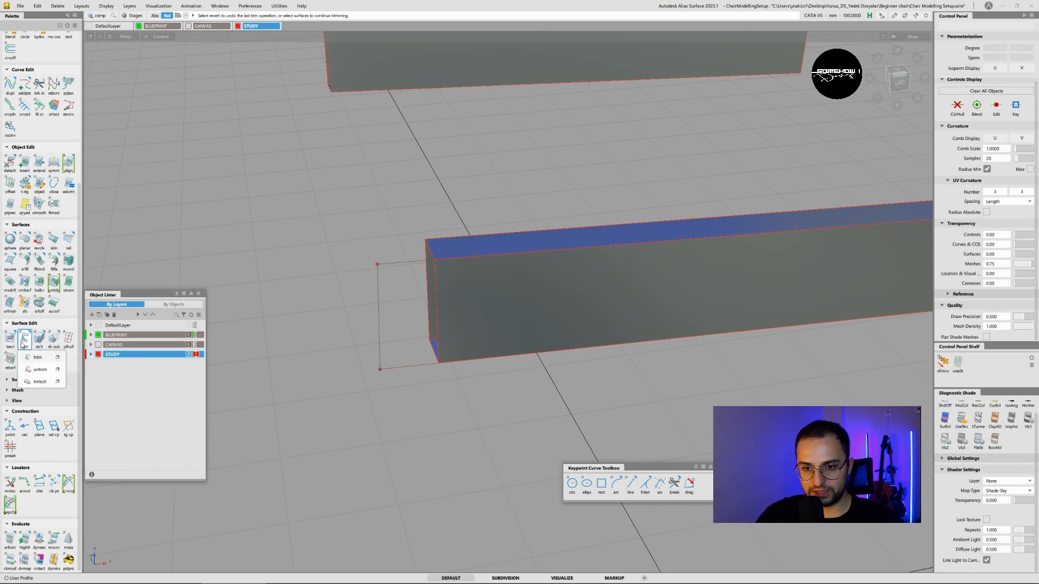
click(39, 370)
click(484, 323)
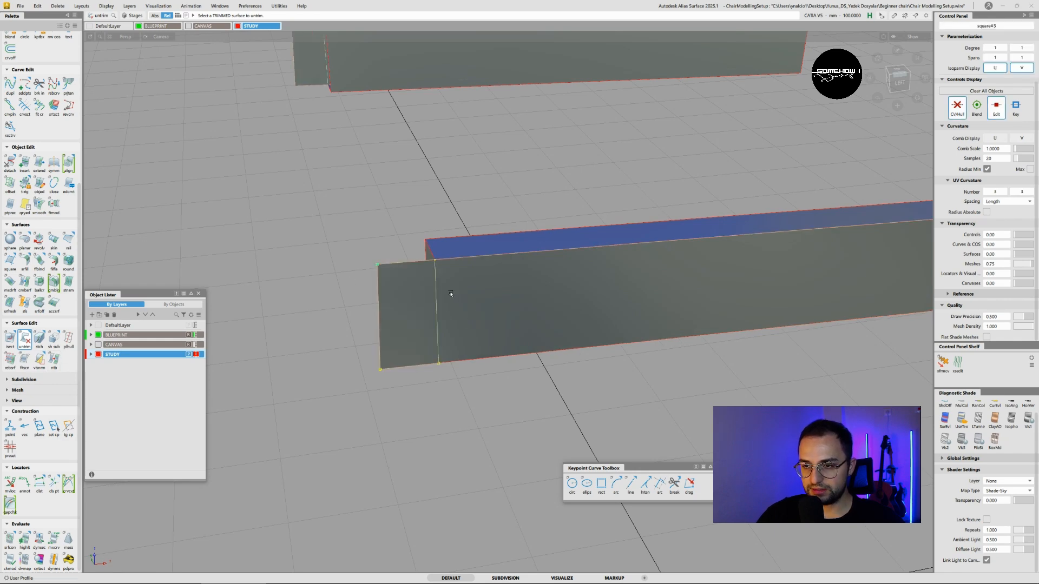
right_click(23, 342)
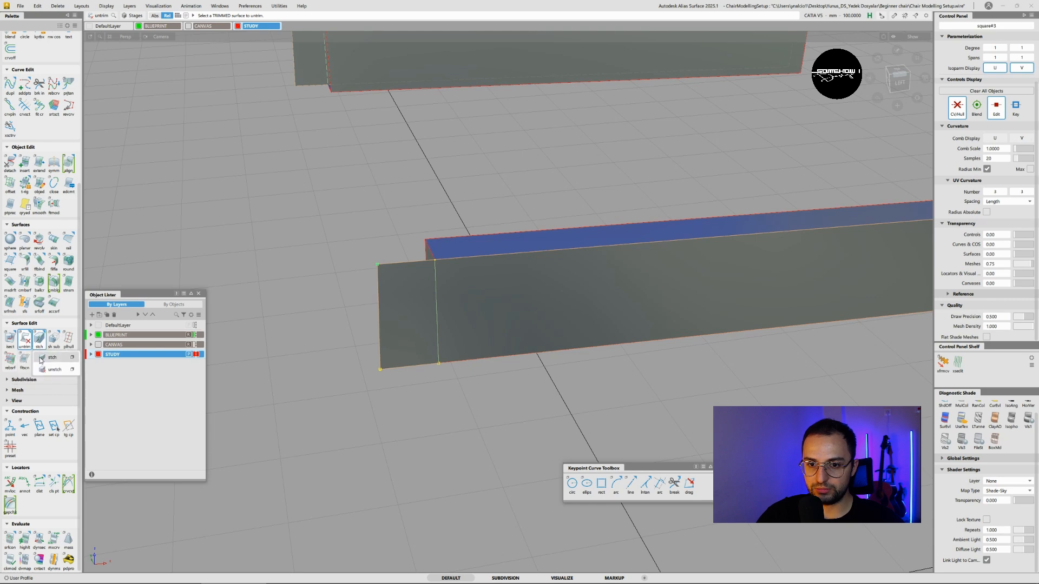
right_click(27, 342)
click(36, 355)
click(471, 293)
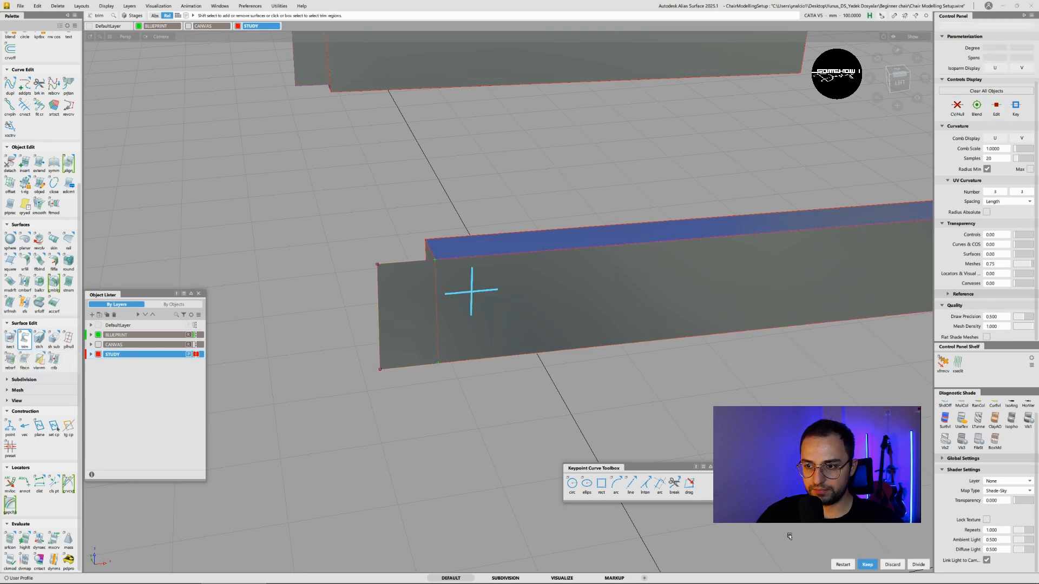
click(867, 564)
- Turn off the control vertex and hull display on the outer face, and make all chair parts visible again
ctrl+shift+drag(542, 306, 511, 313)
click(511, 313)
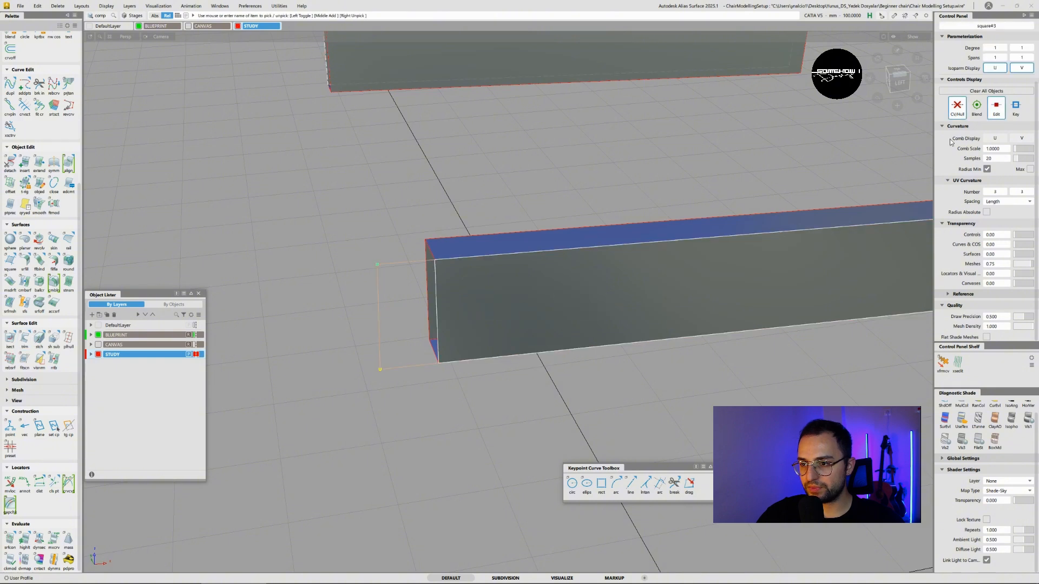
click(966, 112)
alt+shift+right_drag(775, 229, 509, 240)
alt+shift+middle_drag(509, 241, 266, 267)
ctrl+shift+drag(579, 254, 598, 232)
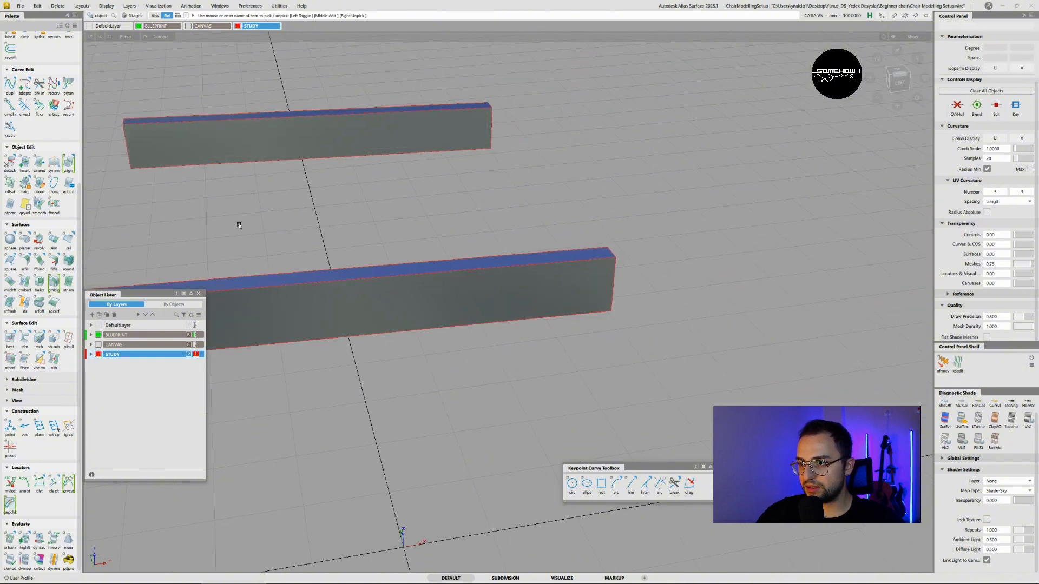
click(51, 6)
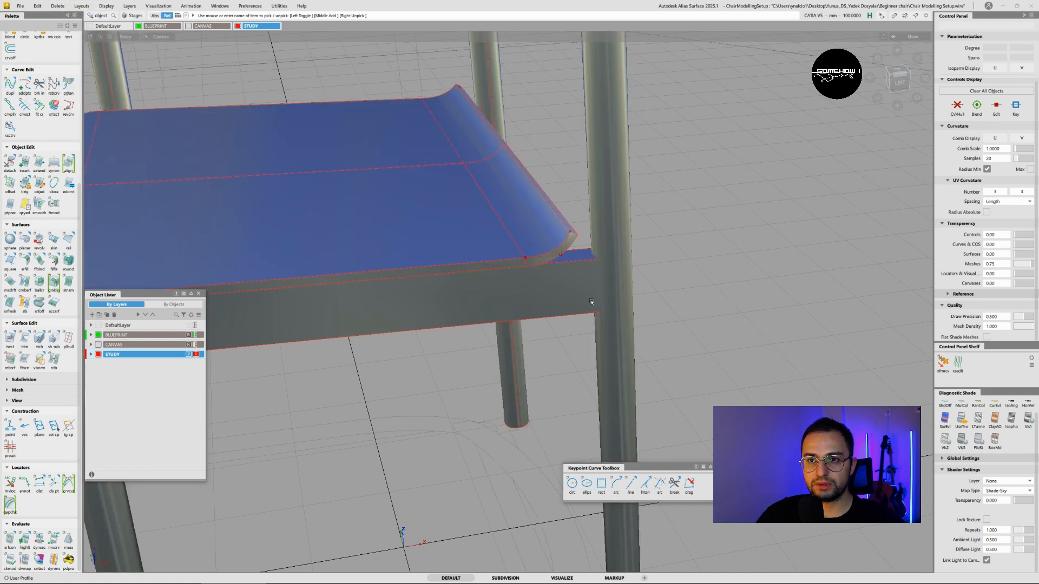
- Intersect the side rail's faces with the leg surface at the rail's opposite end
ctrl+shift+drag(610, 254, 617, 283)
click(606, 277)
alt+shift+right_drag(606, 277, 612, 281)
alt+shift+middle_drag(612, 280, 524, 292)
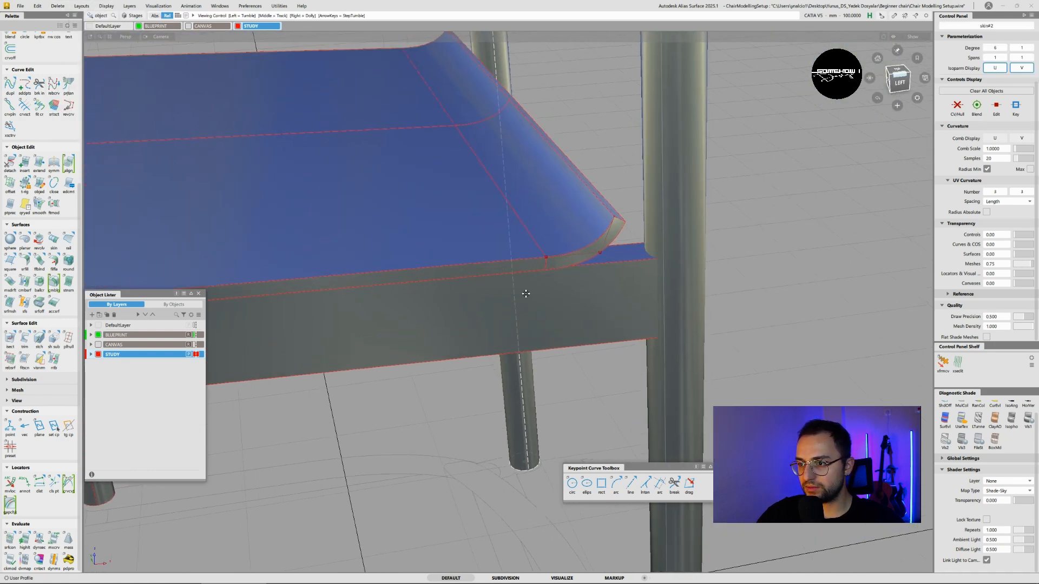
alt+shift+drag(658, 248, 683, 267)
alt+shift+right_drag(684, 267, 688, 261)
mouse_move(684, 258)
ctrl+shift+mouse_down()
mouse_move(682, 175)
mouse_move(683, 253)
ctrl+shift+mouse_up()
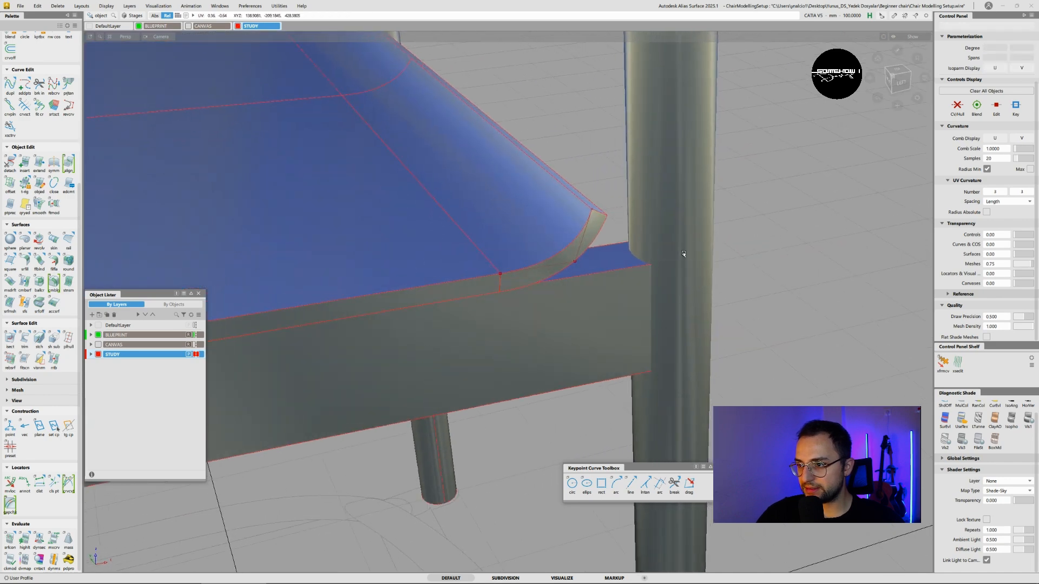
click(681, 252)
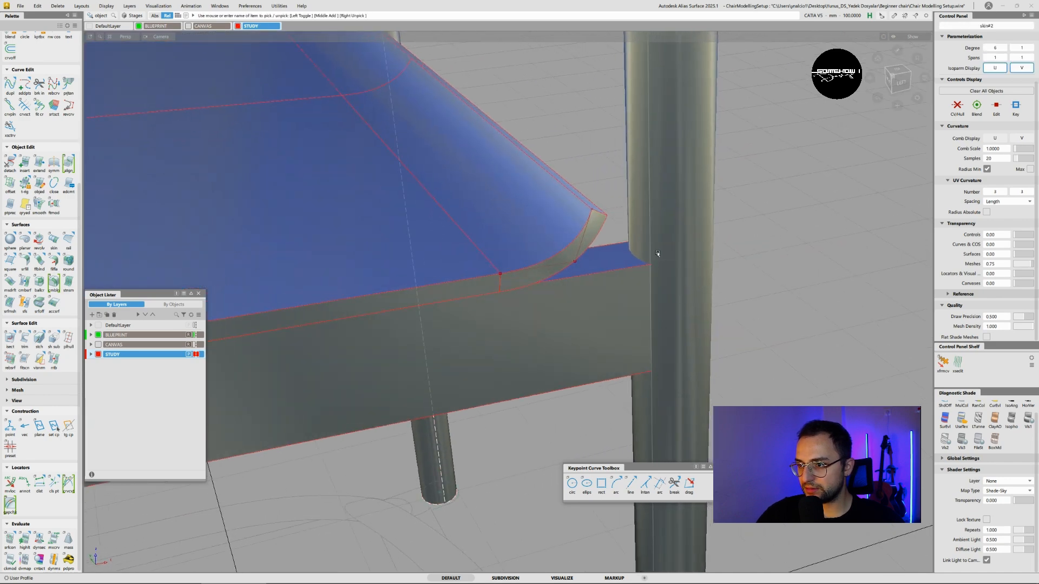
click(9, 339)
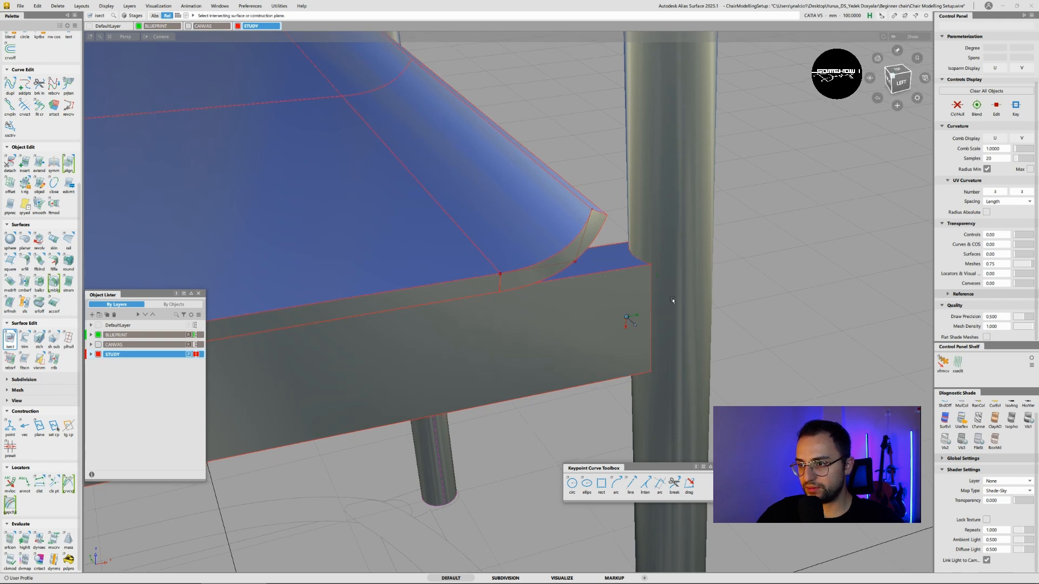
alt+shift+drag(675, 297, 638, 320)
alt+shift+middle_drag(599, 365, 524, 342)
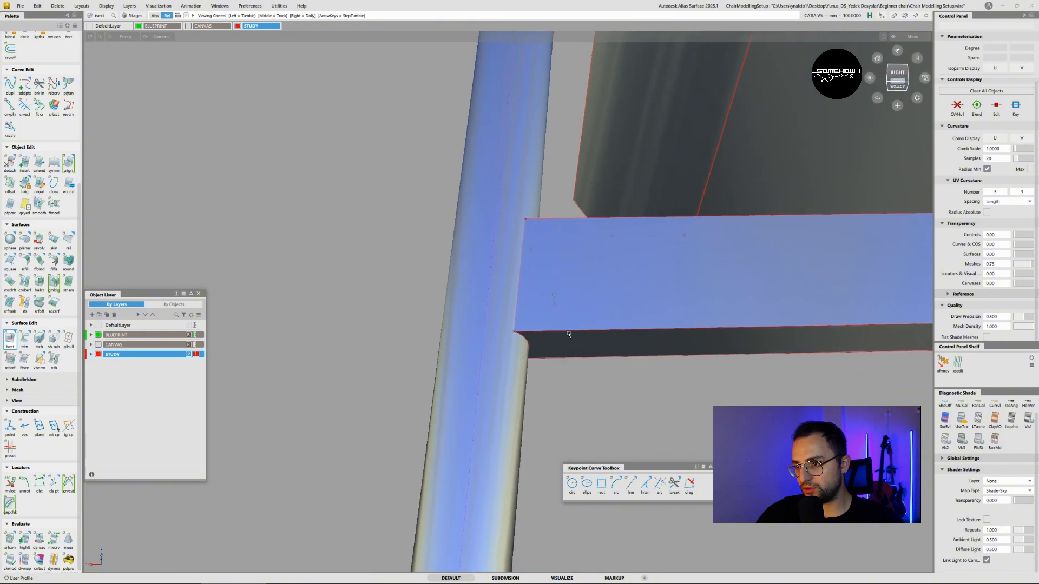
click(570, 335)
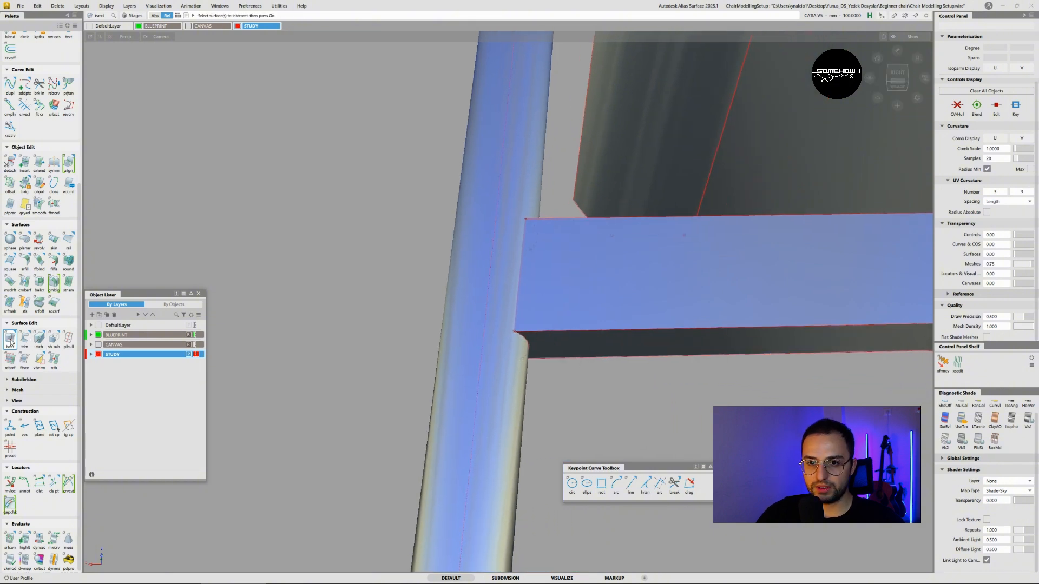
- Trim the side rail's inner and lower faces where they enter the leg, keeping the long sections
click(24, 339)
click(573, 273)
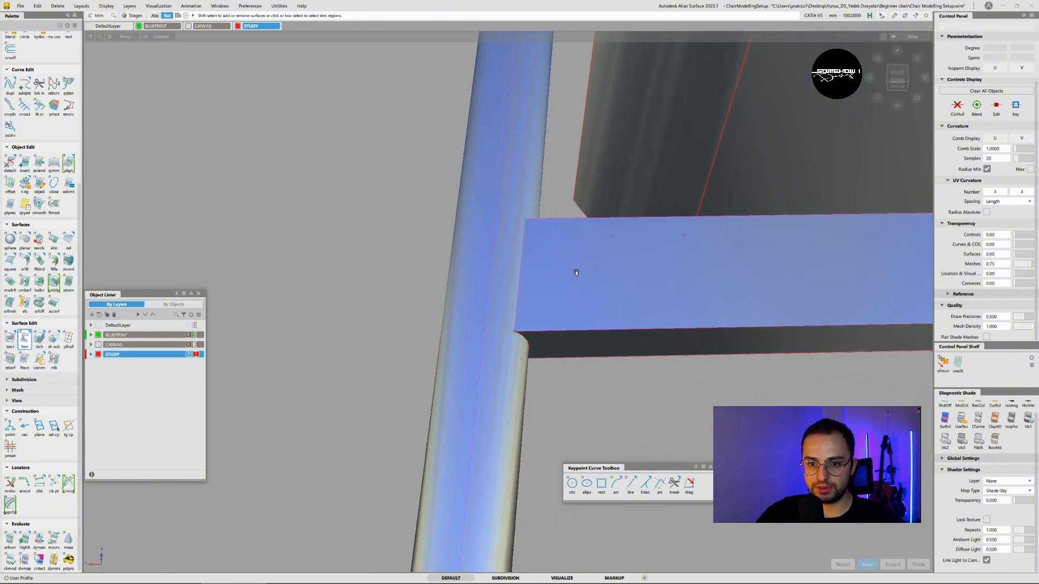
click(579, 341)
key(space)
alt+shift+drag(659, 316, 353, 374)
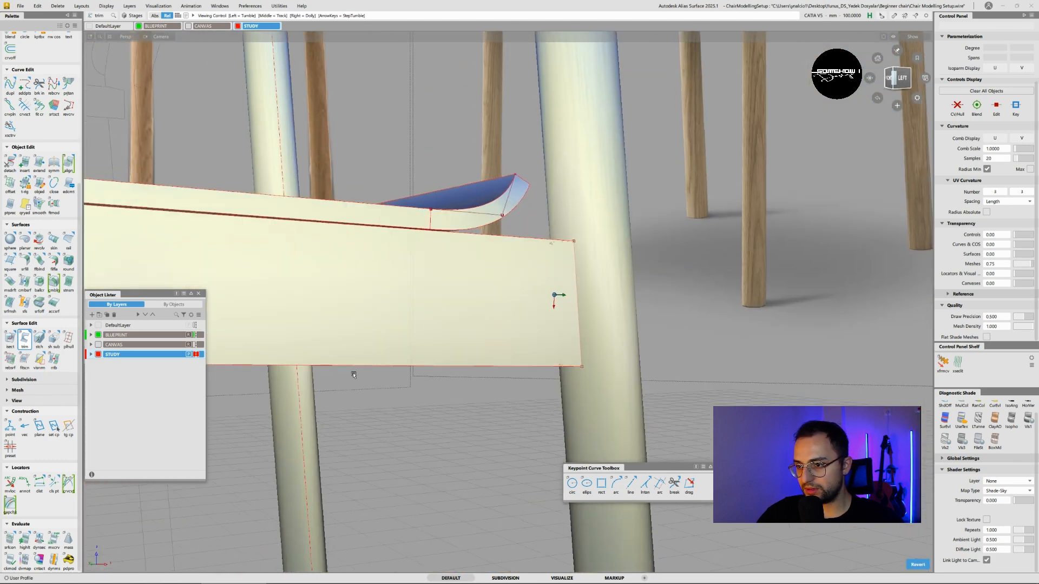
- Trim the side rail's outer and upper faces at the leg intersection, keeping the long sections
click(443, 310)
click(447, 307)
key(space)
alt+shift+drag(495, 230, 536, 292)
click(537, 243)
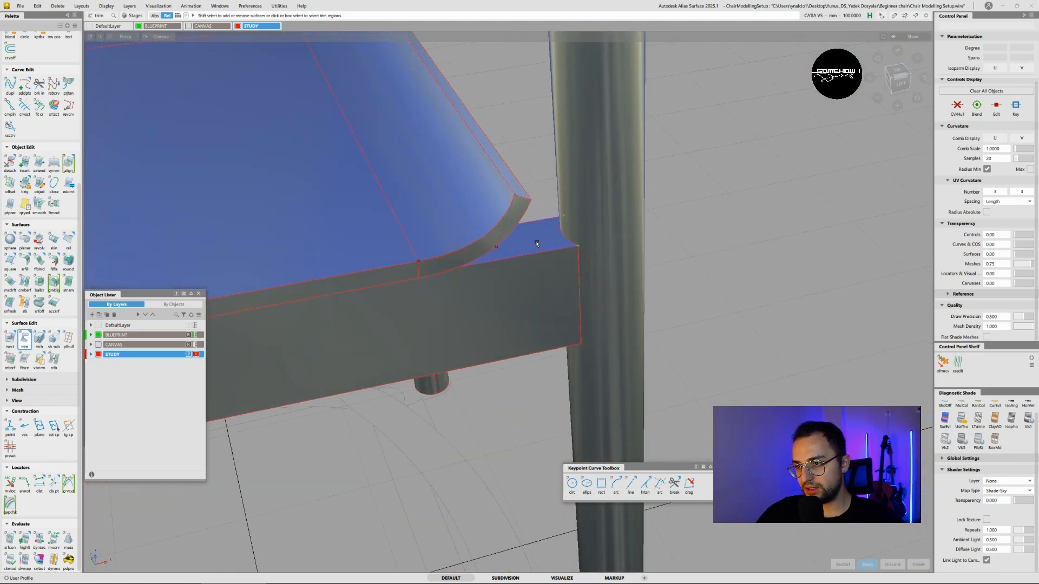
key(space)
- Isolate the side rail's surfaces by hiding everything that is not selected
ctrl+shift+drag(543, 246, 557, 313)
click(528, 282)
mouse_move(523, 249)
alt+shift+mouse_down()
mouse_move(527, 240)
mouse_move(209, 64)
alt+shift+mouse_up()
click(59, 7)
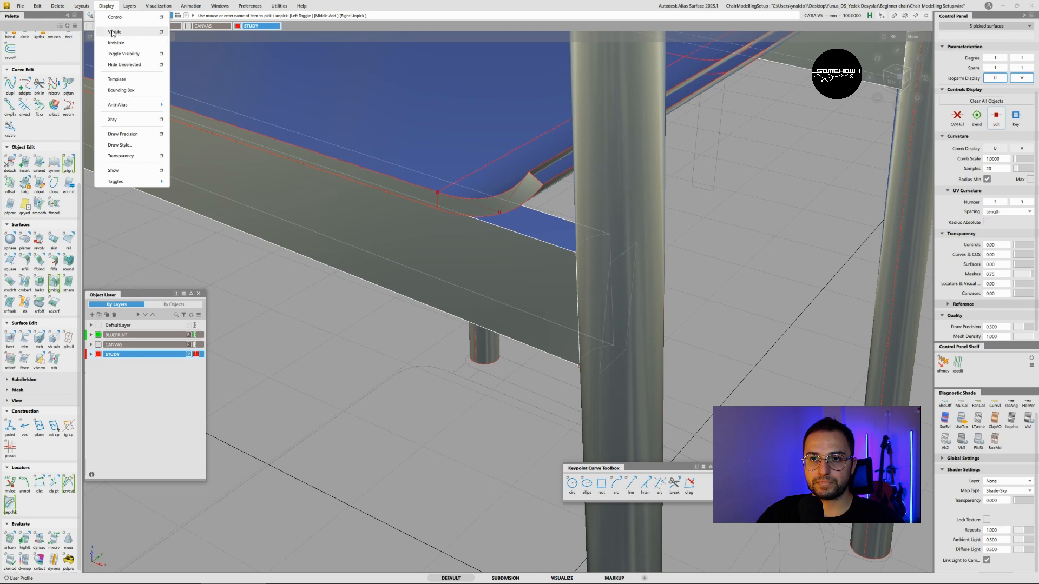
click(125, 64)
- Delete the leftover surfaces at the end of the isolated side rail
click(656, 313)
ctrl+shift+drag(640, 253, 357, 195)
click(644, 222)
click(628, 255)
key(Delete)
- Check the isolated rails from other angles and make all hidden chair parts visible again
alt+shift+right_drag(357, 194, 401, 270)
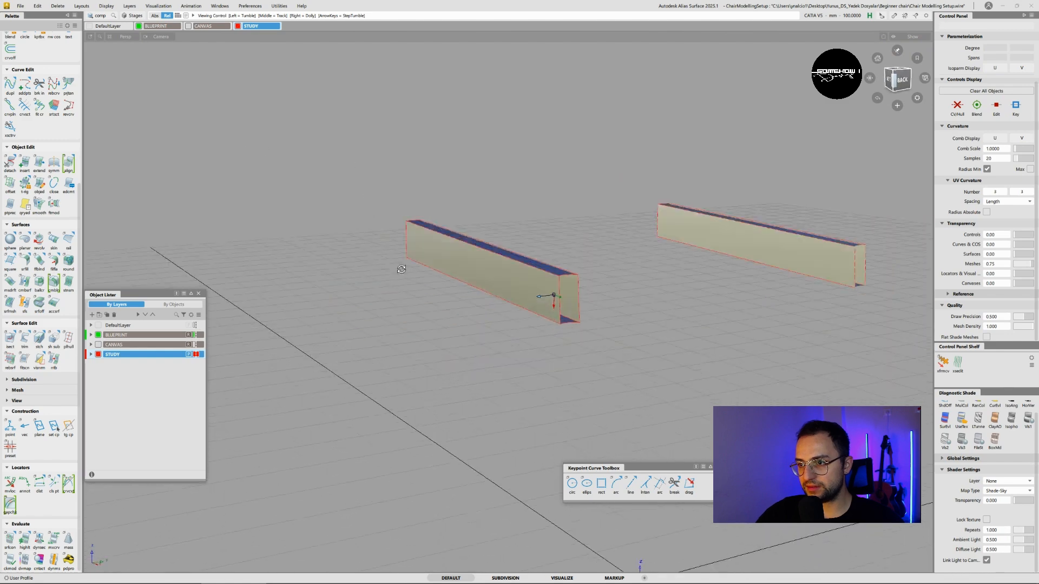
alt+shift+drag(401, 269, 507, 307)
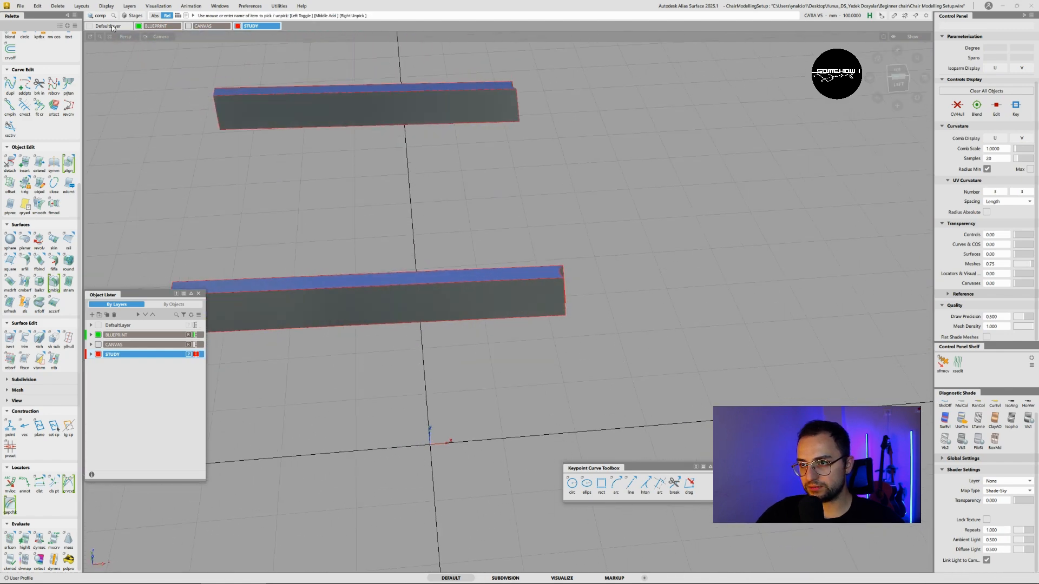
click(58, 5)
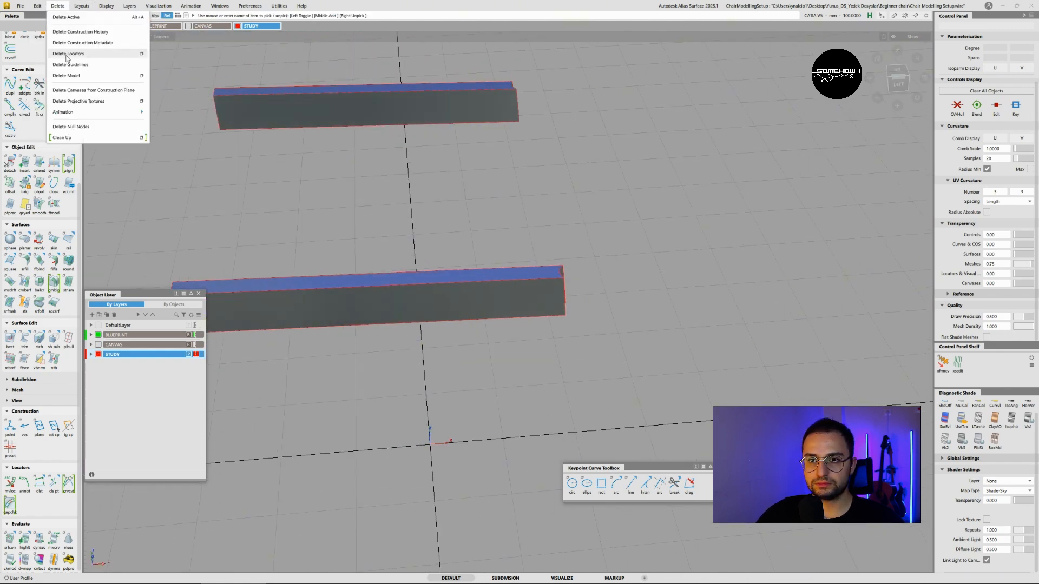
mouse_move(107, 7)
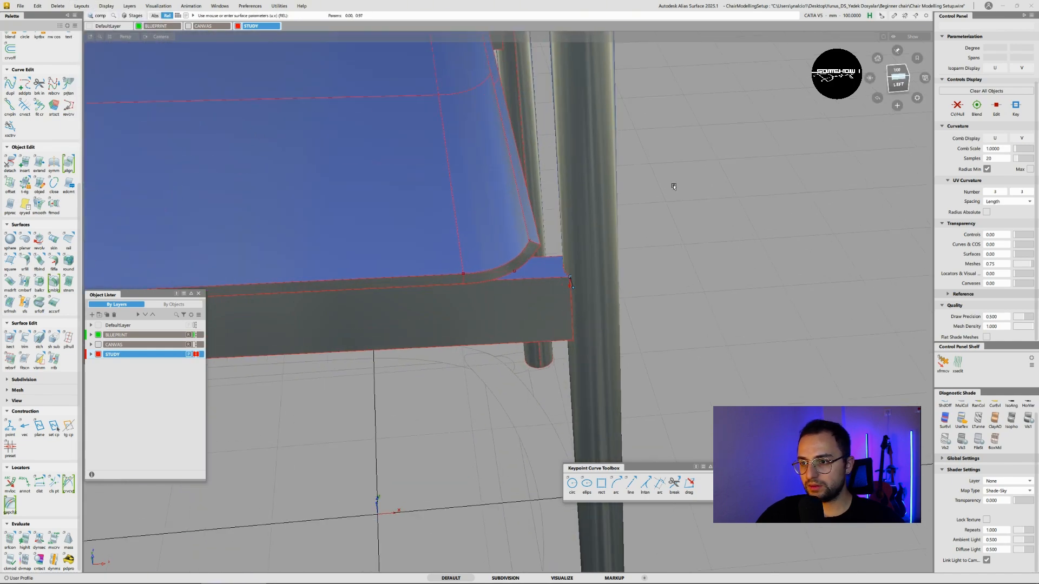
- Examine the modelled chair from several angles and compare its legs, rails and seat with the reference photos
alt+shift+drag(674, 187, 668, 216)
alt+shift+right_drag(668, 217, 475, 278)
alt+shift+drag(475, 278, 561, 299)
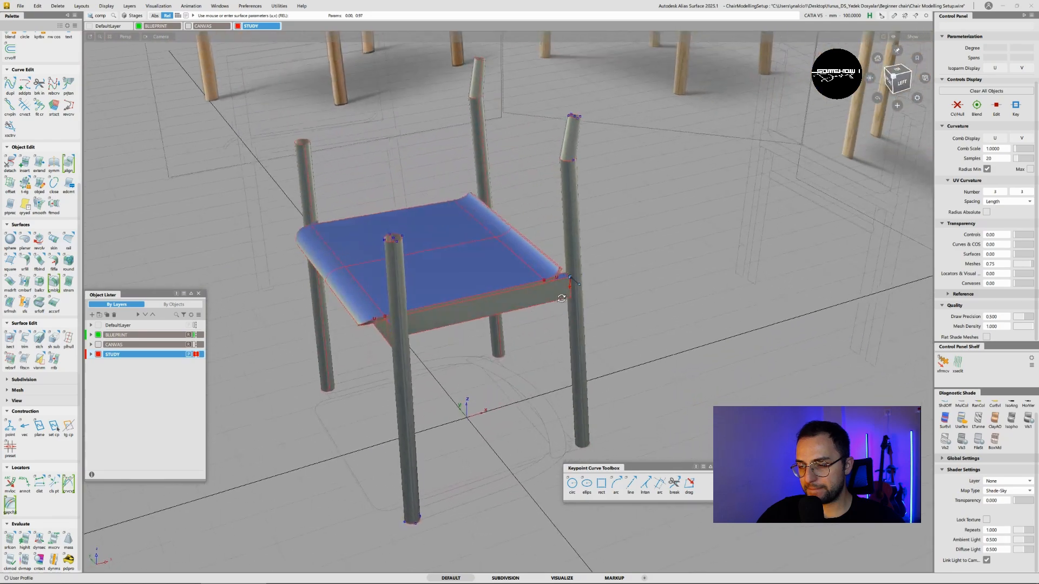
alt+shift+right_drag(572, 153, 638, 154)
alt+shift+drag(639, 154, 798, 162)
alt+shift+right_drag(798, 162, 679, 306)
alt+shift+drag(680, 306, 701, 279)
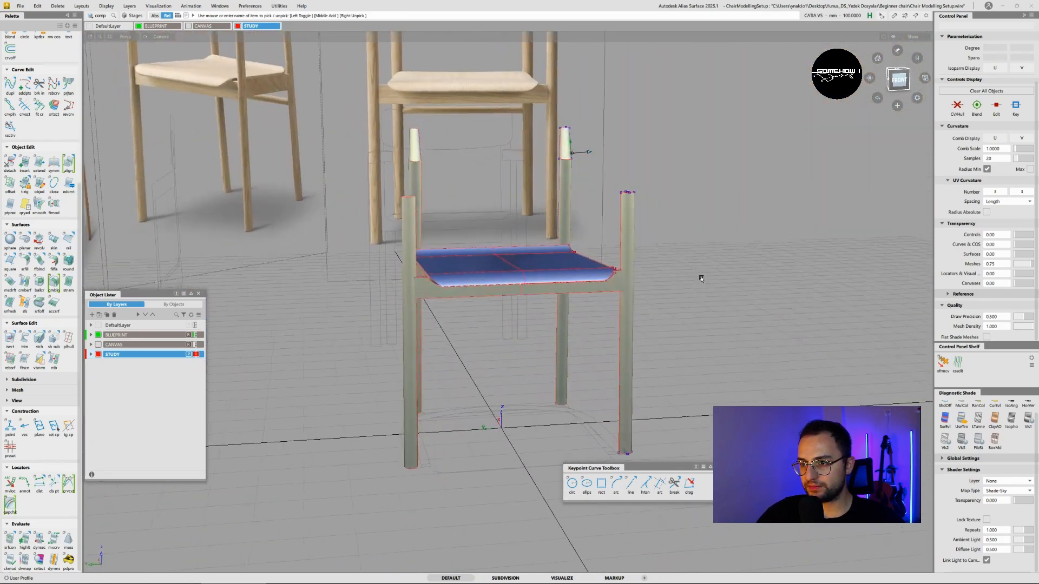
alt+shift+middle_drag(701, 278, 684, 328)
alt+shift+middle_drag(554, 289, 534, 371)
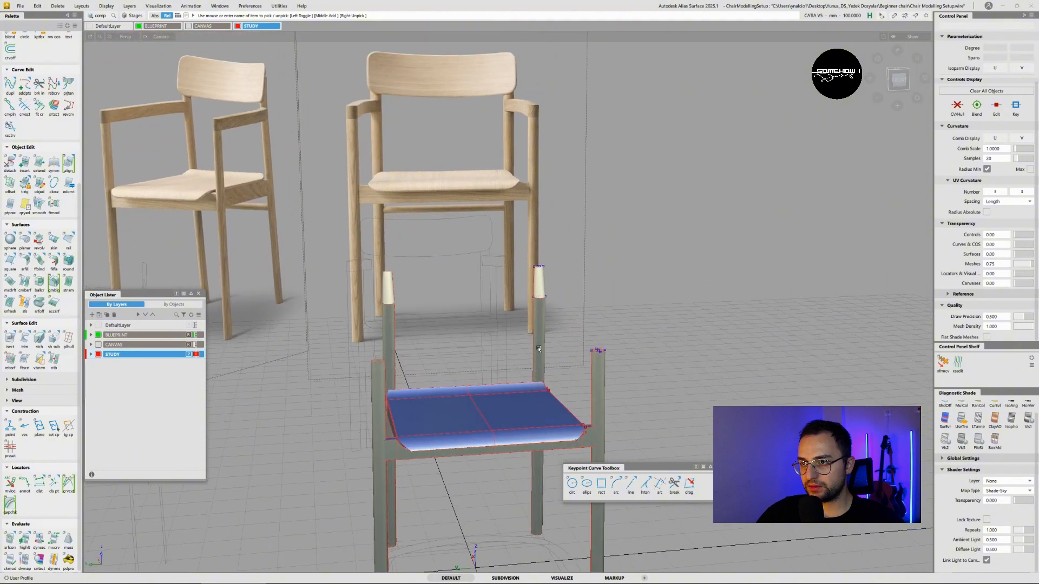
alt+shift+drag(538, 349, 585, 305)
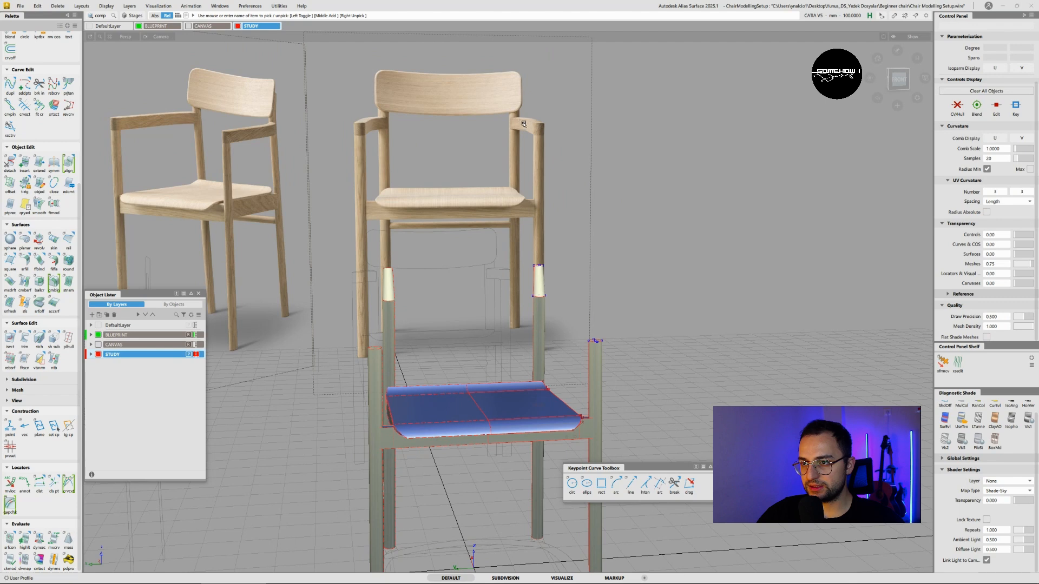
alt+shift+drag(523, 124, 544, 253)
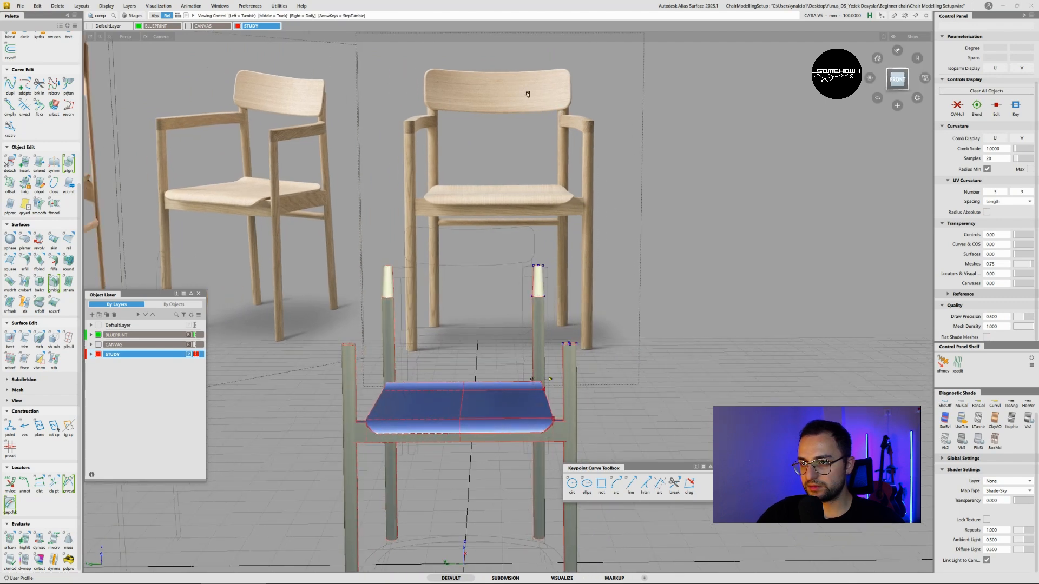
alt+shift+drag(560, 118, 364, 123)
alt+shift+drag(455, 141, 398, 157)
mouse_move(335, 143)
alt+shift+mouse_down()
mouse_move(272, 118)
mouse_move(511, 257)
alt+shift+mouse_up()
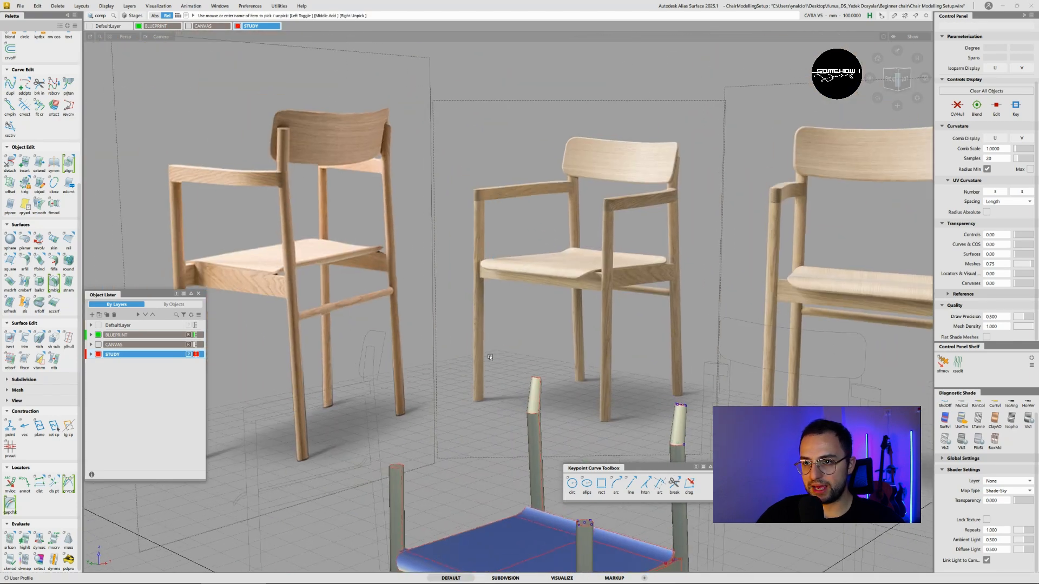
alt+shift+drag(489, 357, 414, 219)
alt+shift+middle_drag(442, 278, 505, 331)
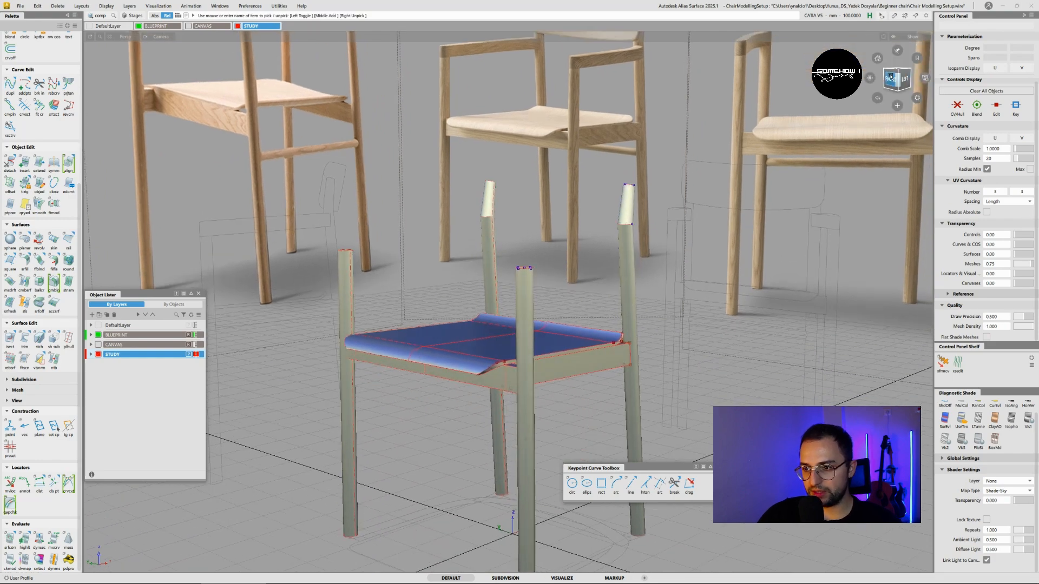
- Switch to the front view and set the canvas transparency to 0.45, keeping the mesh density at 1.000
click(890, 76)
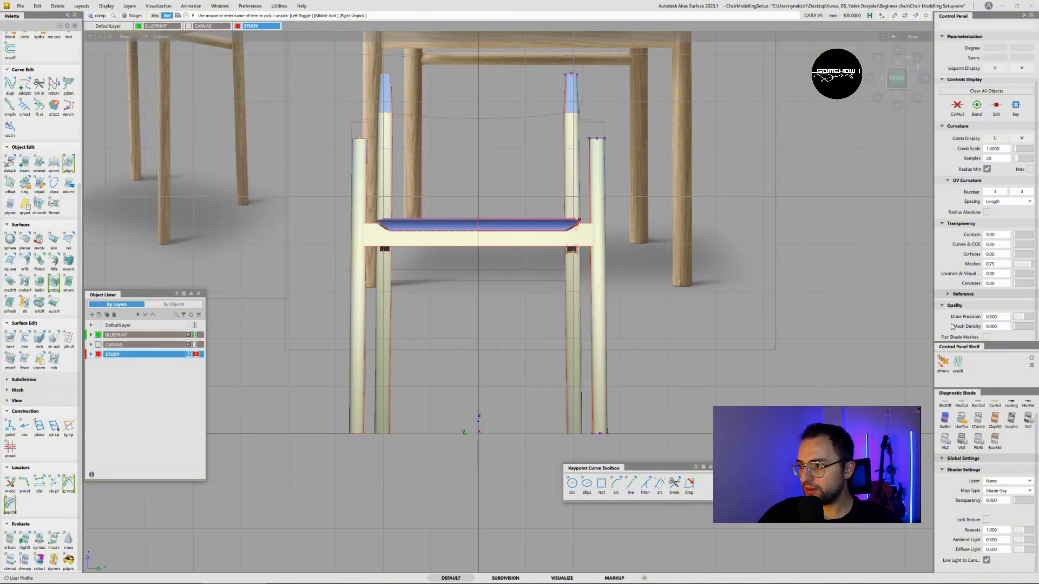
drag(1016, 329, 1033, 328)
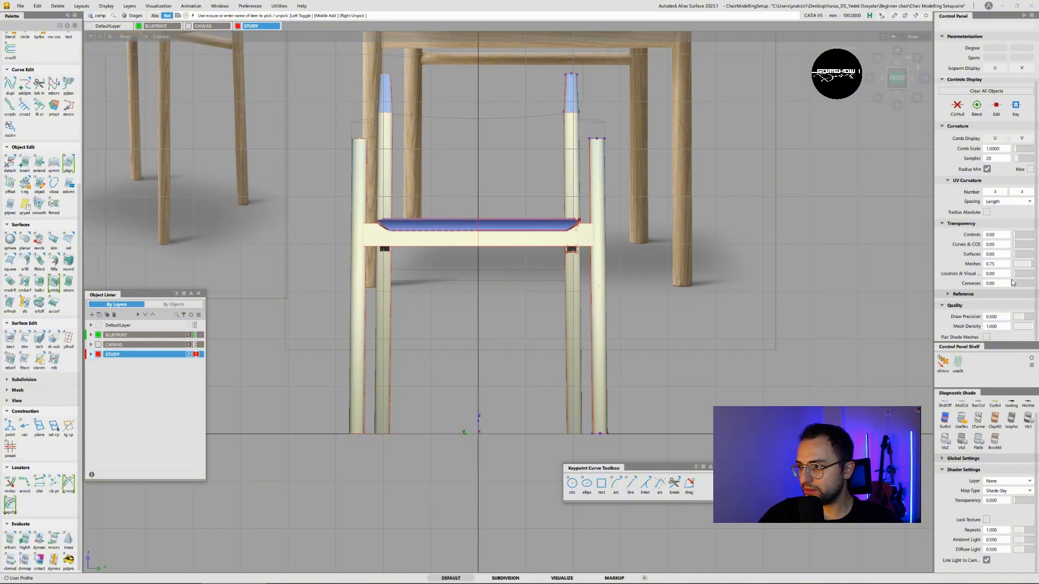
drag(1017, 289, 1023, 287)
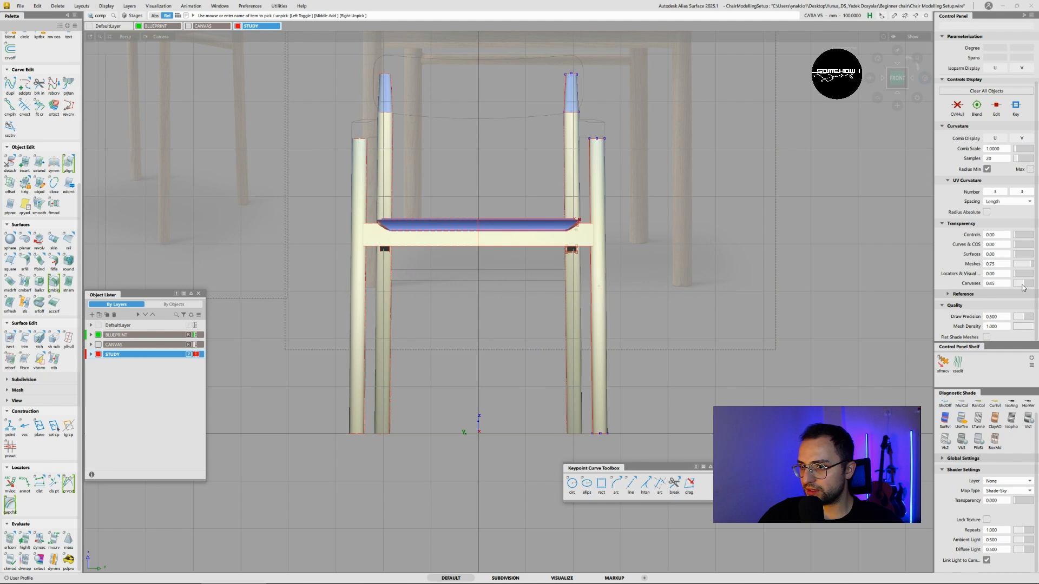
- Hide the CANVAS layer and turn off the grid in the front view
click(98, 345)
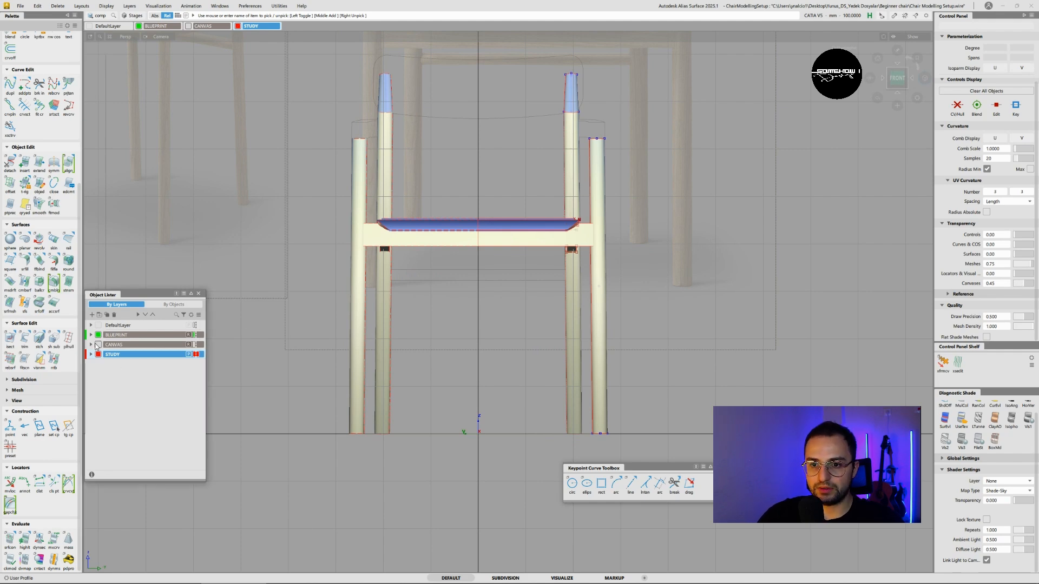
click(913, 37)
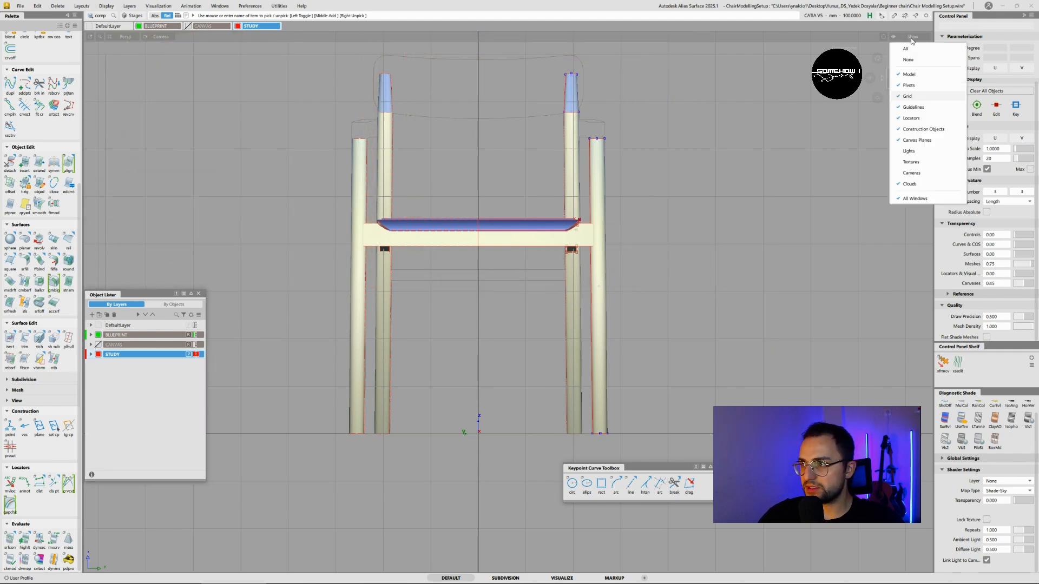
click(907, 96)
scroll(482, 284, up, 5)
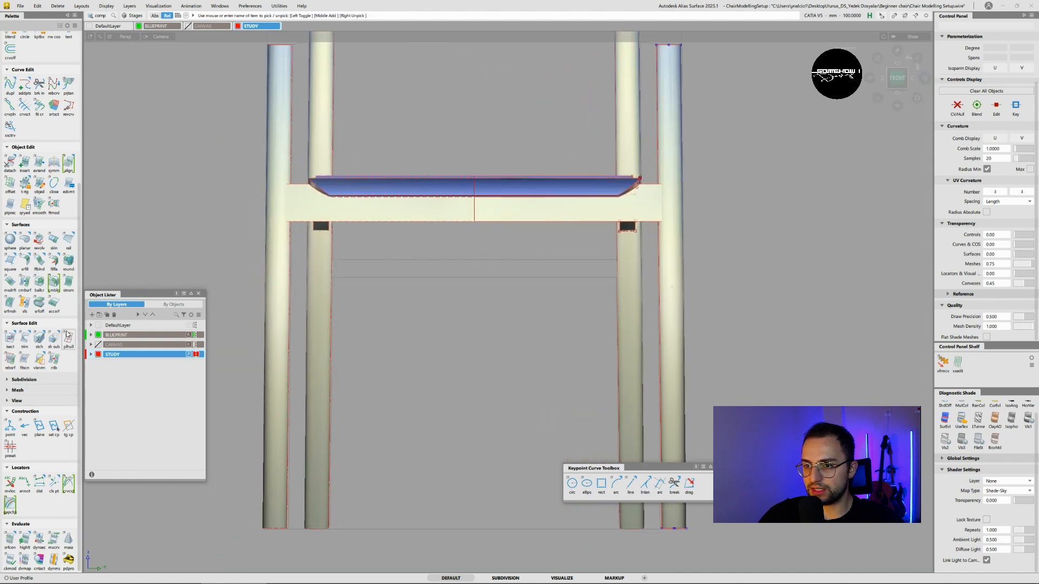
- Place a cylinder primitive on the chair's centreline, below the front seat rail
right_click(11, 240)
right_click(15, 242)
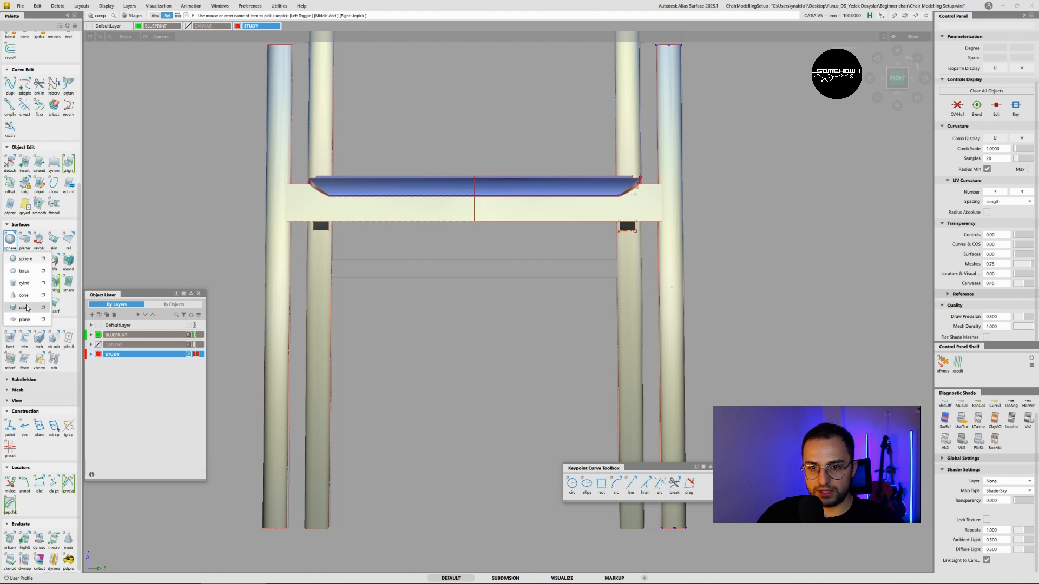
click(24, 283)
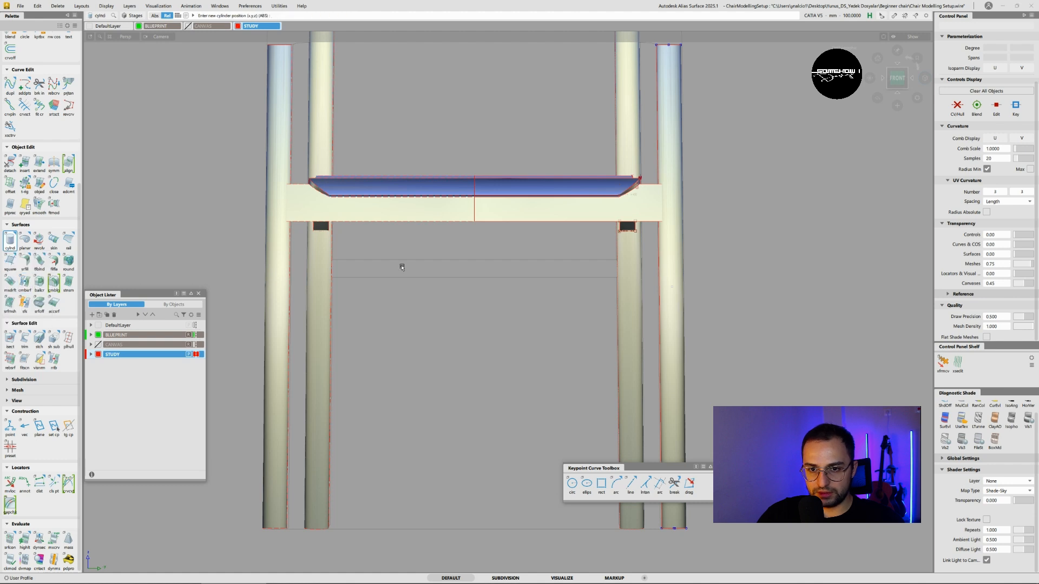
click(476, 271)
alt+shift+drag(494, 330, 476, 351)
- Try rotating the cylinder by 0,0,180 and by 90 degrees
ctrl+shift+middle_drag(499, 354, 499, 372)
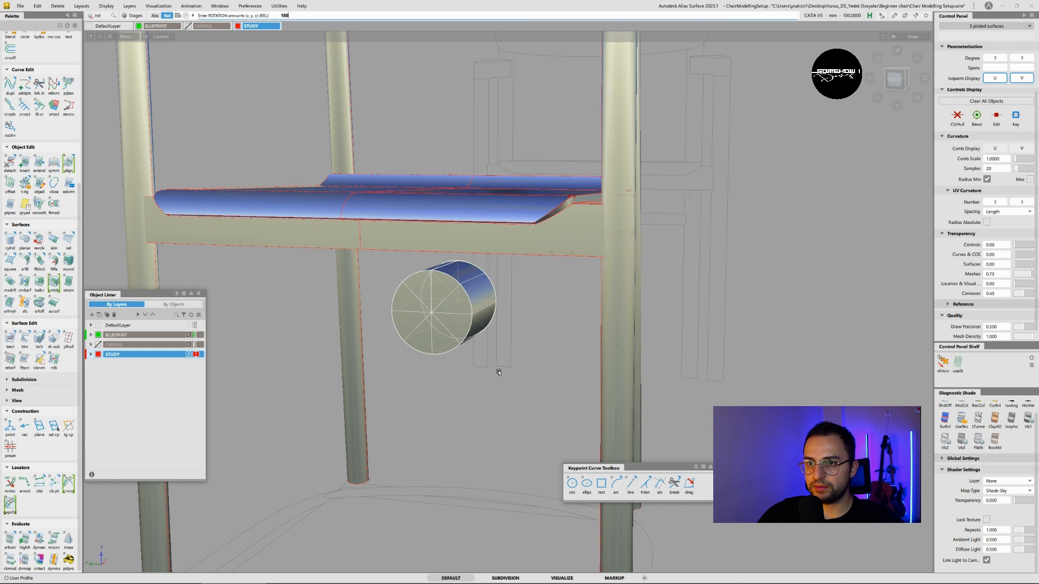
text(r0,)
key(Return)
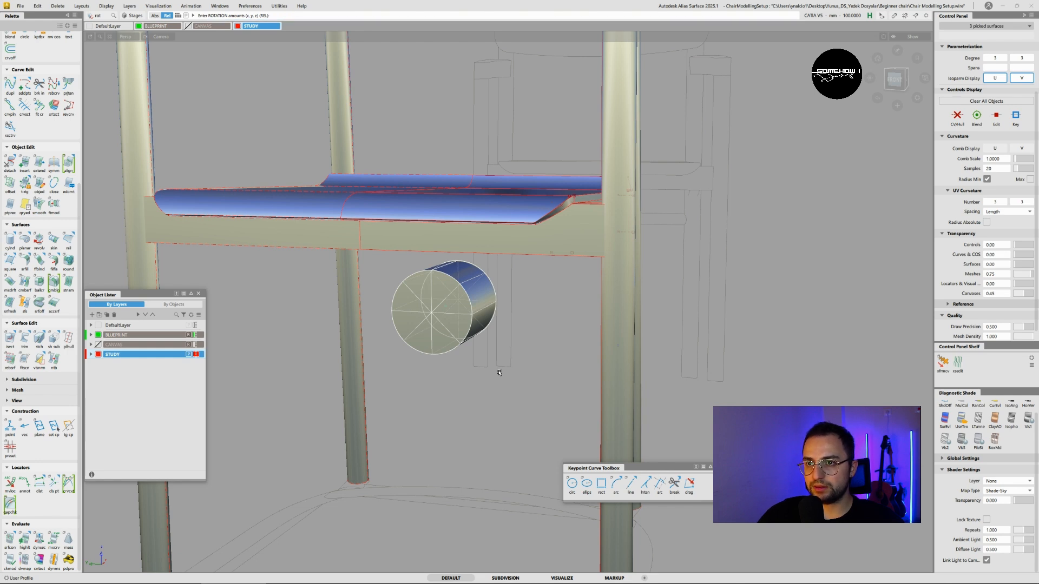
text(0,0,180)
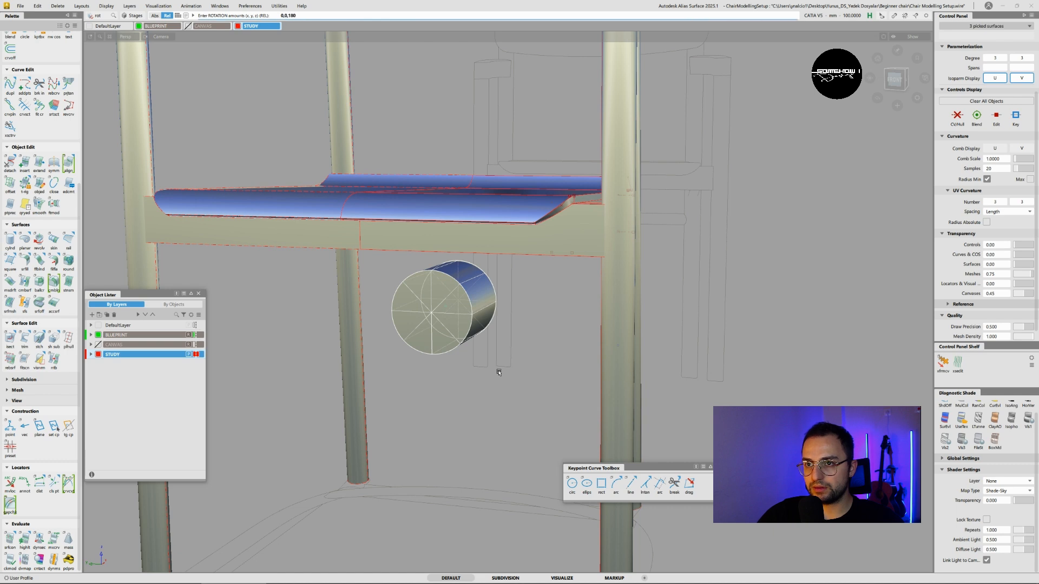
key(Return)
text(r)
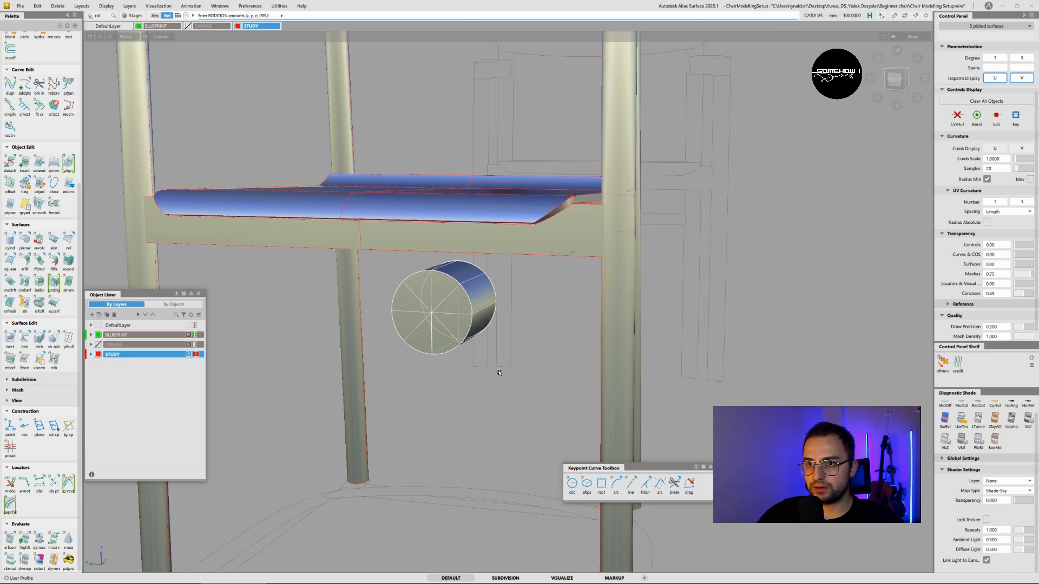
text(90)
key(Return)
key(ctrl+z)
text(r0,)
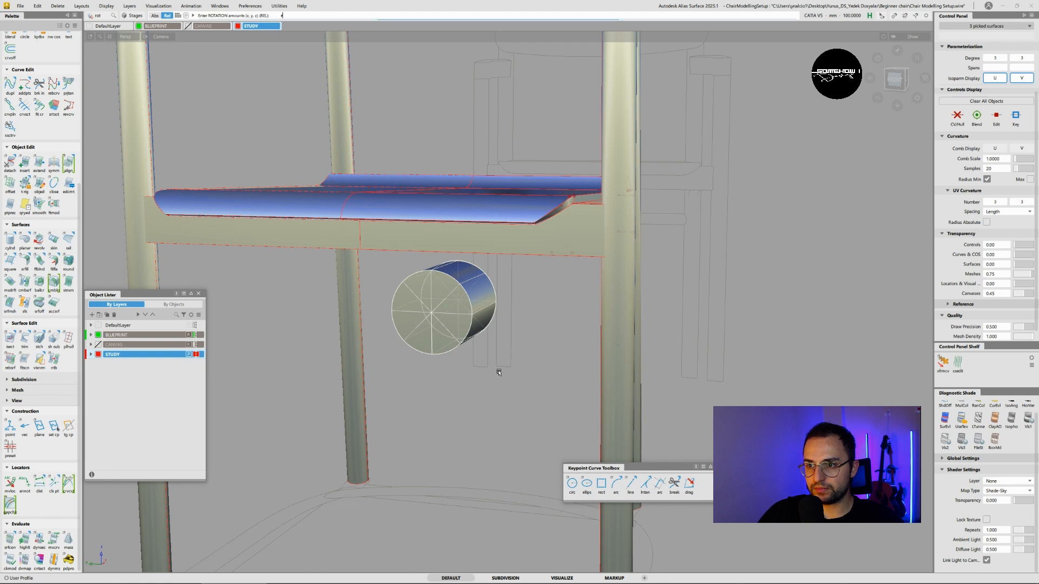
text(90)
key(Return)
key(ctrl+z)
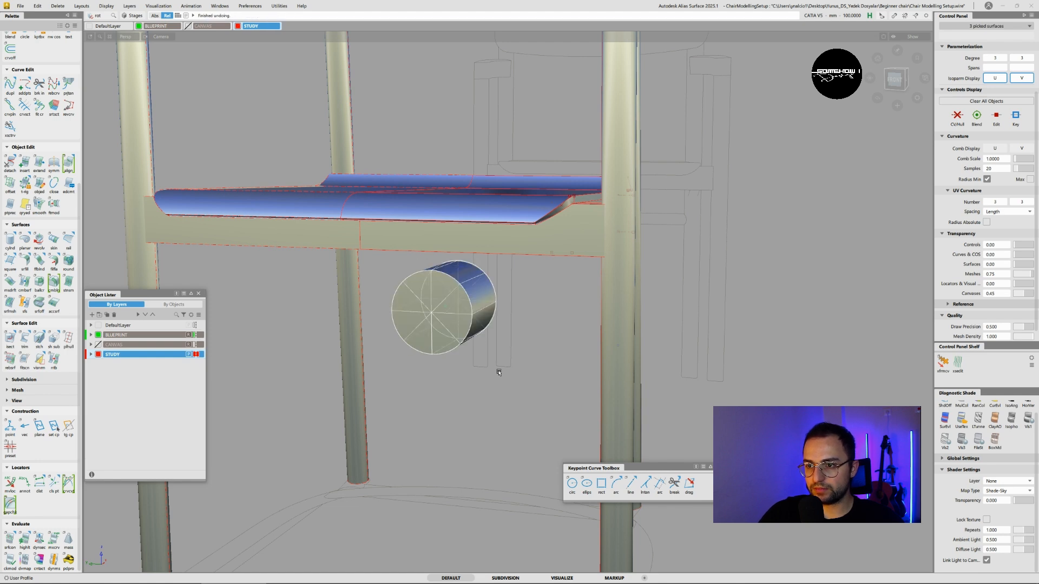
- Rotate the cylinder by the relative values 0,0,90 so its axis runs across the chair's width
text(r0,0,90)
key(Return)
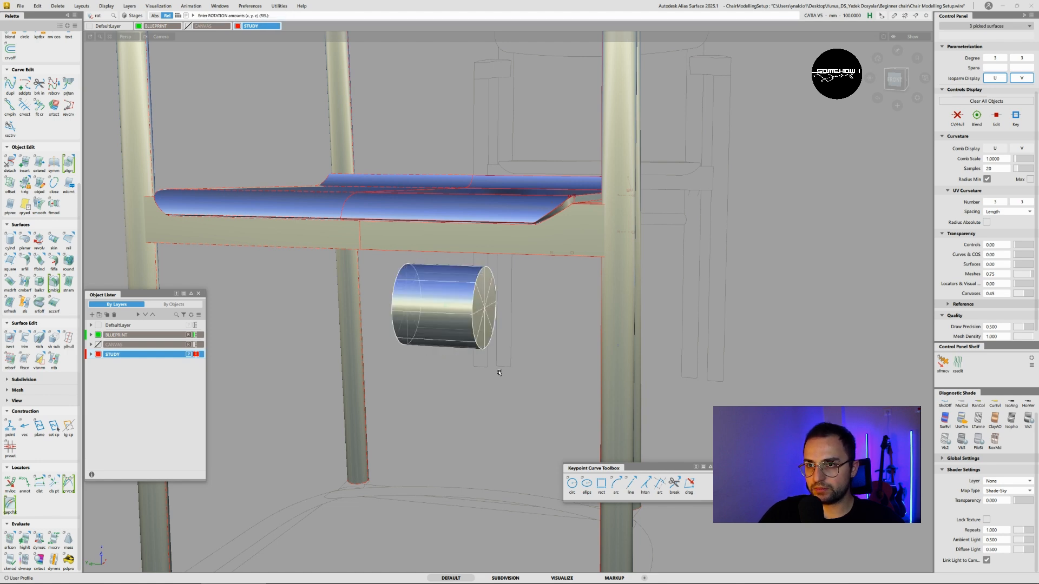
scroll(453, 302, up, 4)
alt+shift+drag(453, 301, 490, 288)
- Scale the cylinder down proportionally in the front view and undo the extra vertical stretch
click(895, 79)
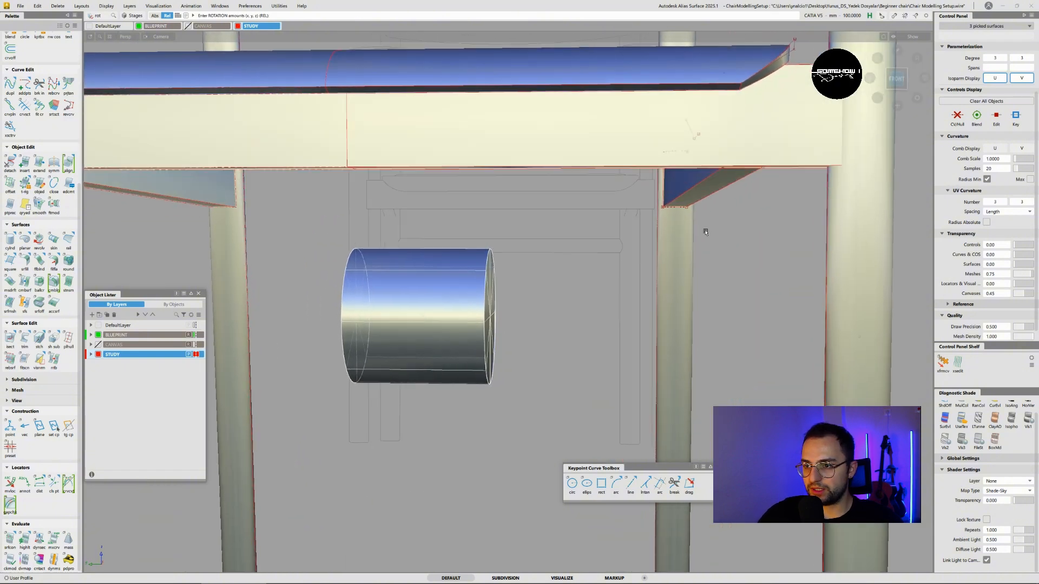
ctrl+shift+middle_drag(492, 405, 480, 386)
drag(521, 401, 466, 413)
right_drag(470, 412, 570, 354)
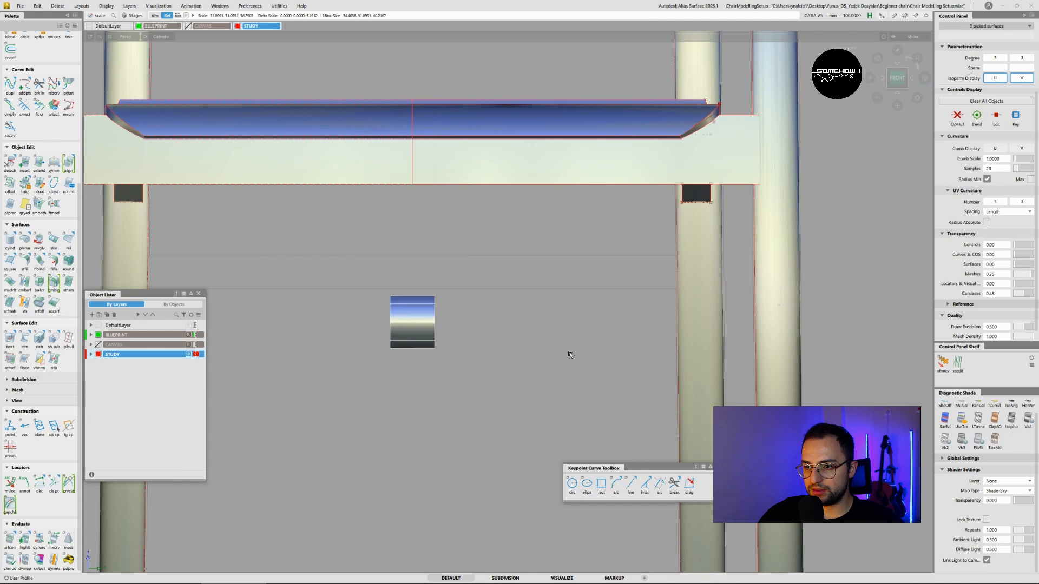
key(ctrl+z)
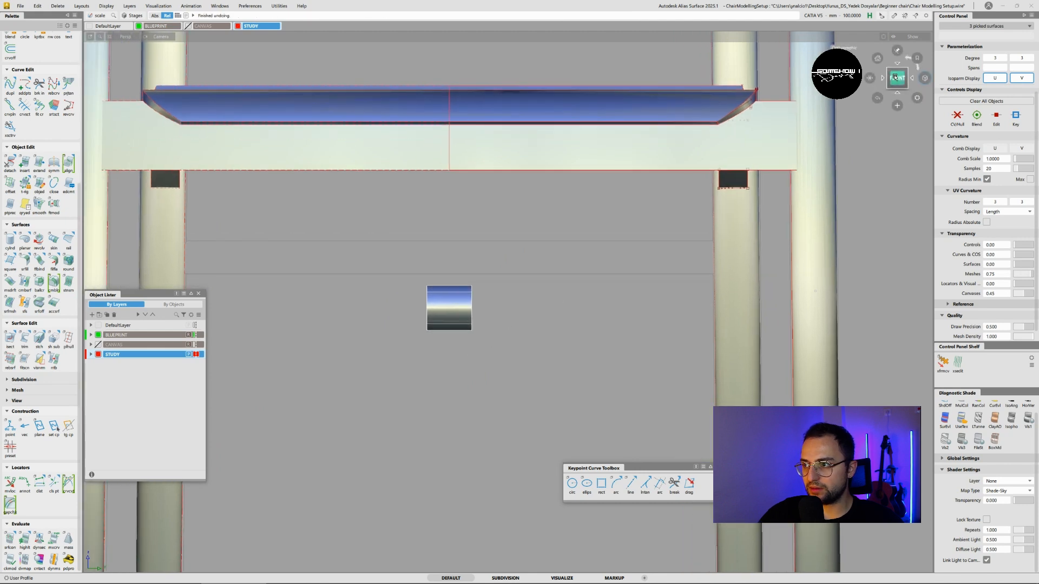
- Move the cylinder up between the blueprint's two cross rail lines and scale it down to fit their spacing
mouse_move(526, 363)
ctrl+shift+middle_down()
mouse_move(529, 343)
mouse_move(508, 359)
ctrl+shift+middle_up()
right_drag(508, 360, 514, 307)
ctrl+shift+middle_drag(514, 307, 542, 316)
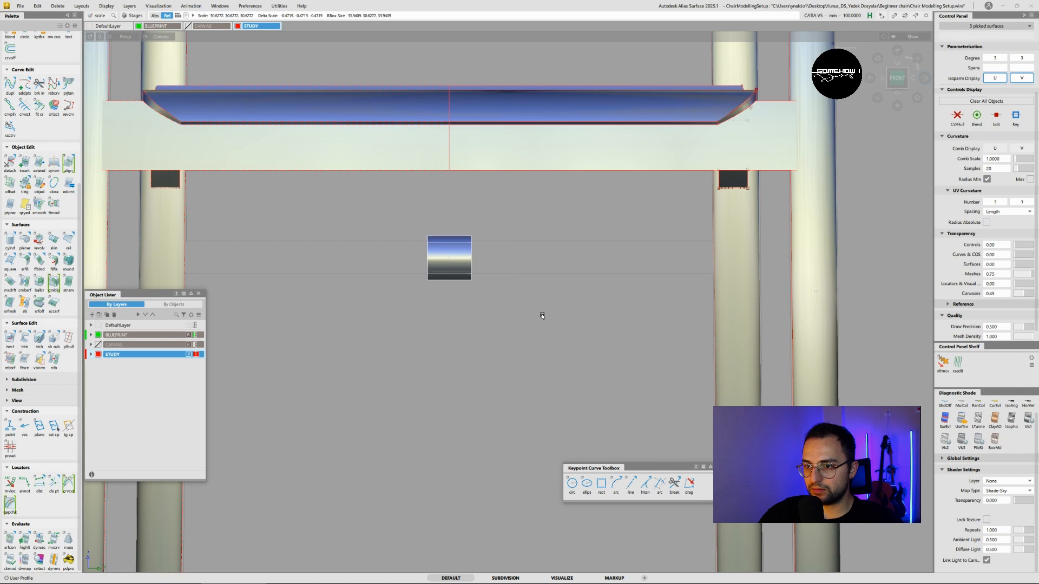
drag(542, 315, 535, 313)
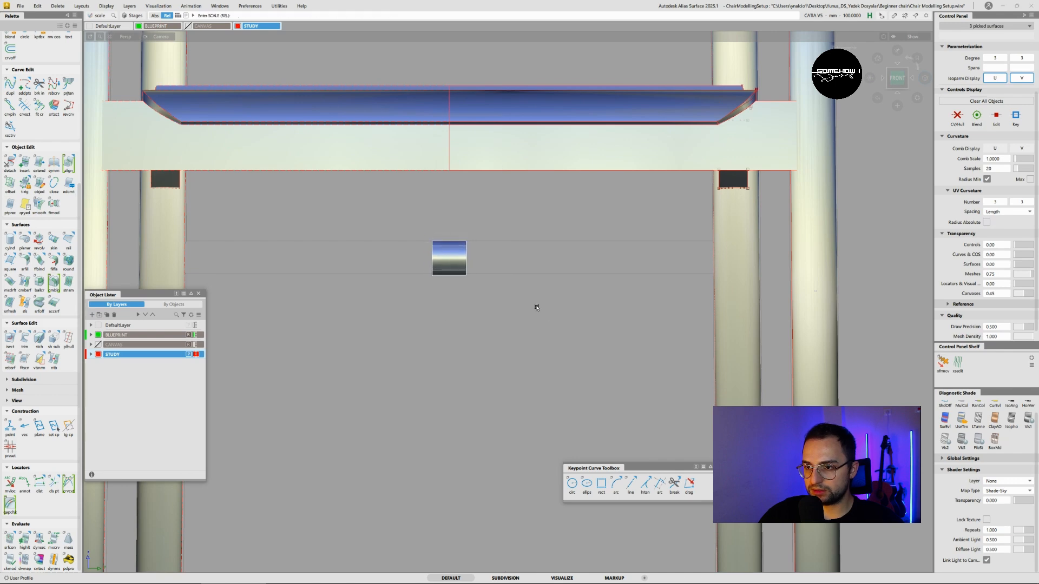
- Turn off the diagnostic shading and pick the cross rail cylinder under the seat for scaling
click(894, 66)
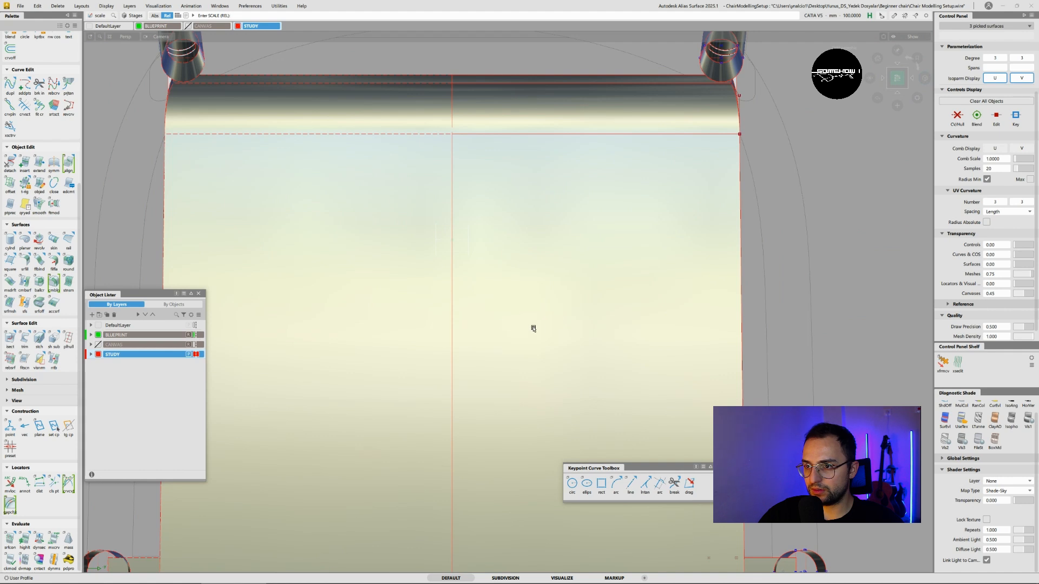
click(941, 406)
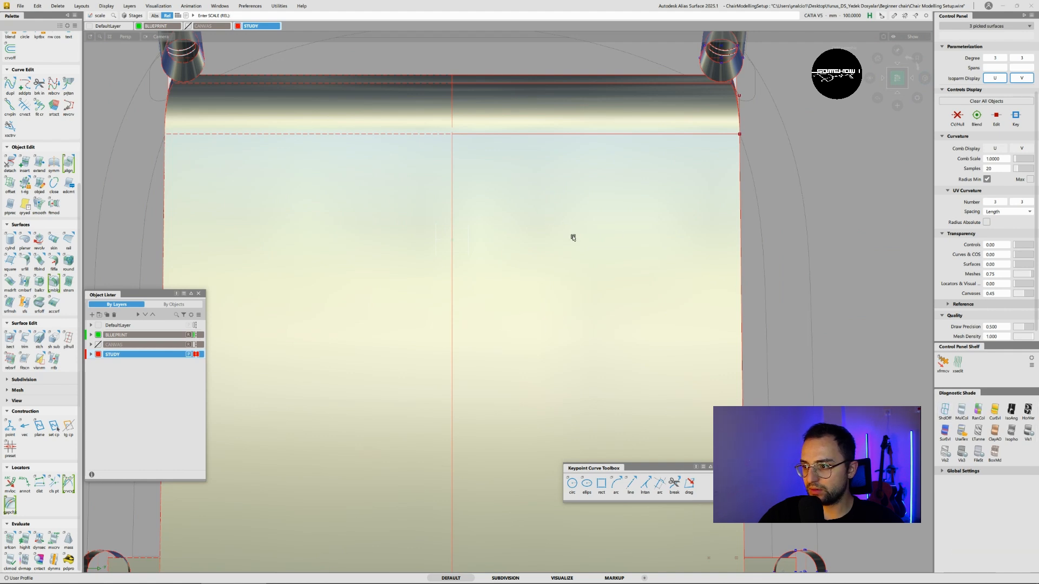
ctrl+shift+drag(605, 294, 605, 271)
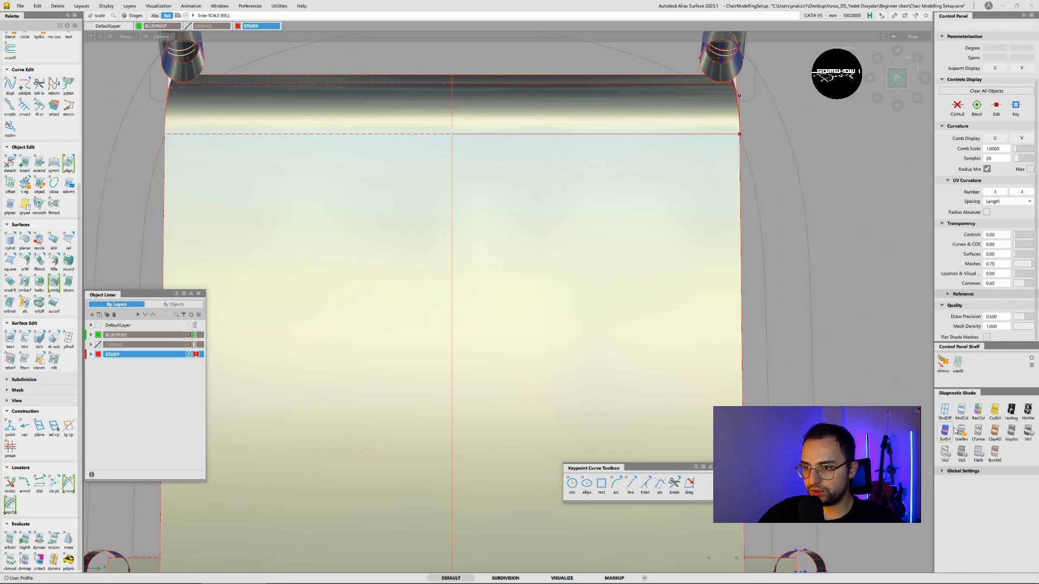
click(946, 411)
mouse_move(453, 185)
ctrl+shift+mouse_down()
mouse_move(453, 229)
mouse_move(475, 215)
mouse_move(466, 228)
ctrl+shift+mouse_up()
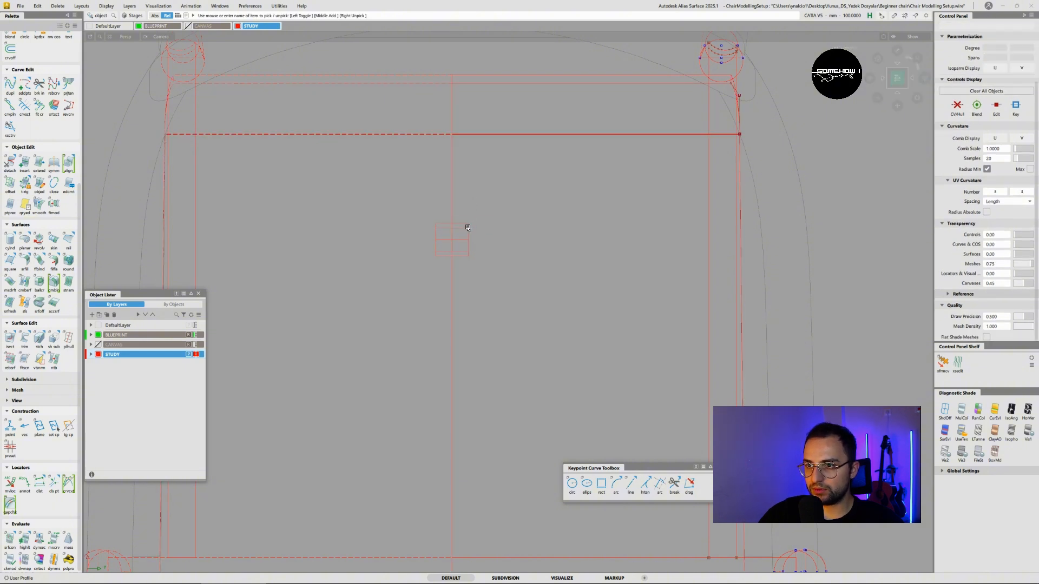
click(468, 229)
- Stretch the cylinder along the chair's width with a non-proportional scale, undoing the stray scaling attempts
ctrl+shift+right_drag(533, 240, 566, 241)
right_drag(566, 240, 644, 239)
key(ctrl+z)
drag(510, 241, 607, 248)
key(ctrl+z)
middle_drag(649, 242, 706, 191)
middle_drag(555, 347, 801, 178)
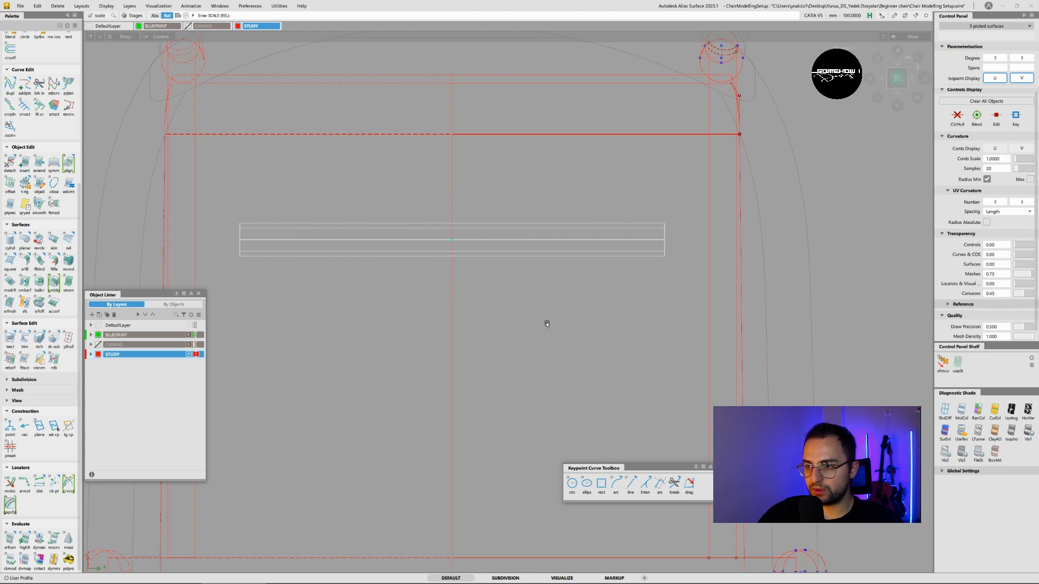
middle_drag(547, 323, 767, 168)
- Apply multi-color diagnostic shading to the cylinder and to the rest of the chair
alt+shift+middle_drag(460, 239, 476, 317)
ctrl+shift+right_drag(475, 316, 496, 229)
mouse_move(496, 228)
alt+shift+mouse_down()
mouse_move(494, 149)
mouse_move(756, 264)
mouse_move(774, 286)
mouse_move(790, 245)
mouse_move(700, 220)
mouse_move(674, 230)
alt+shift+mouse_up()
click(964, 415)
ctrl+shift+drag(779, 347, 782, 389)
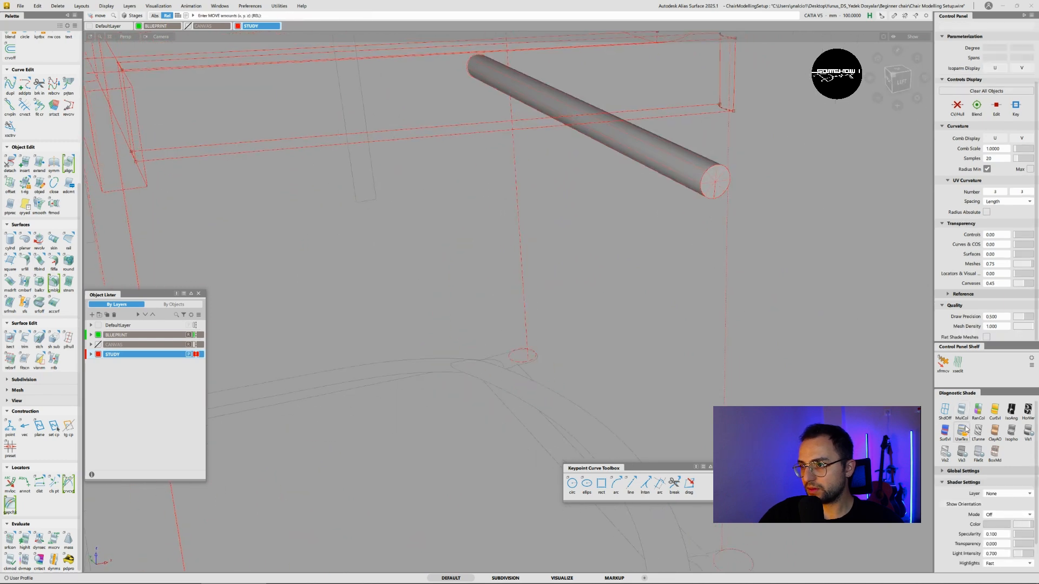
click(962, 415)
- Move the cylinder along the chair's depth so it sits between the pair of legs
ctrl+shift+drag(705, 215, 704, 188)
drag(704, 187, 431, 176)
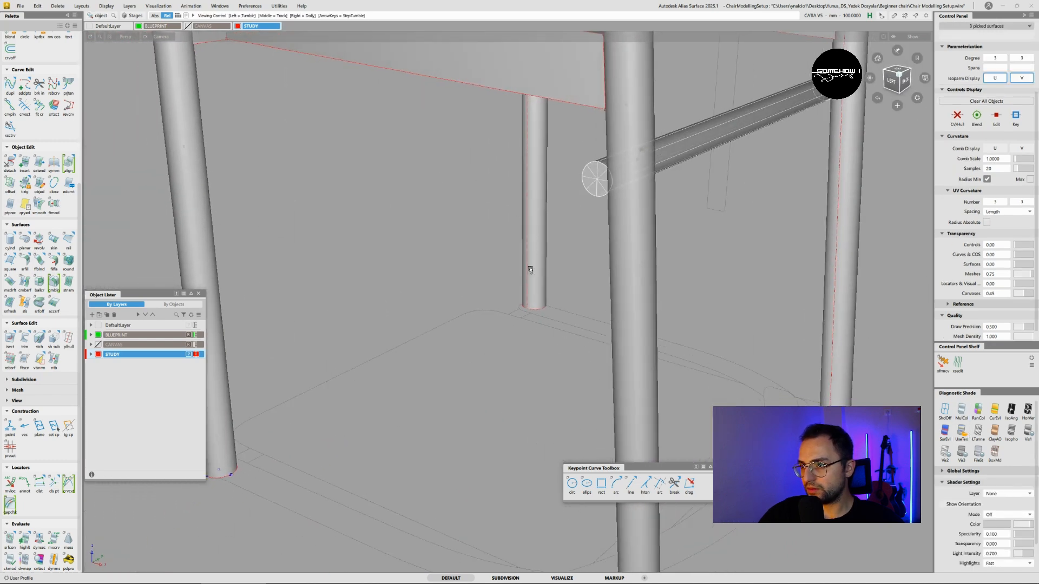
ctrl+shift+middle_drag(530, 274, 529, 254)
drag(418, 218, 329, 222)
drag(329, 221, 633, 349)
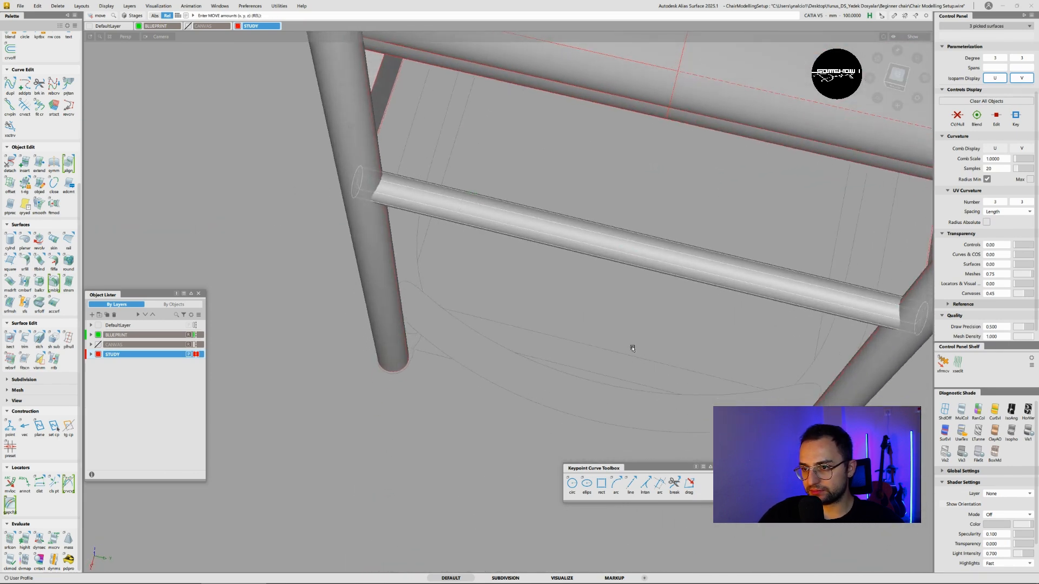
- Hide everything except the picked cross rail cylinder and its end caps
ctrl+shift+drag(611, 265, 599, 242)
click(584, 242)
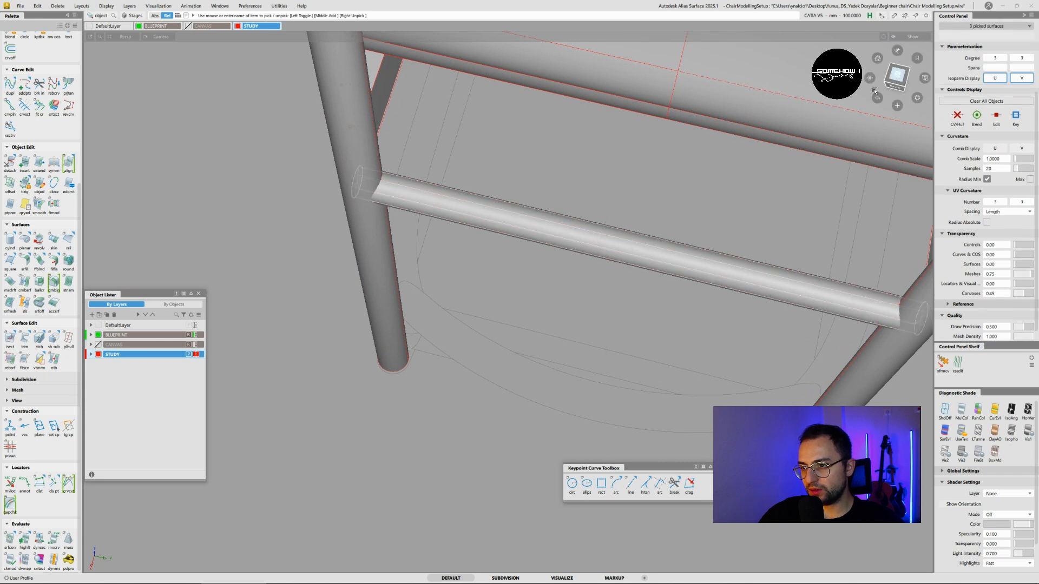
click(78, 8)
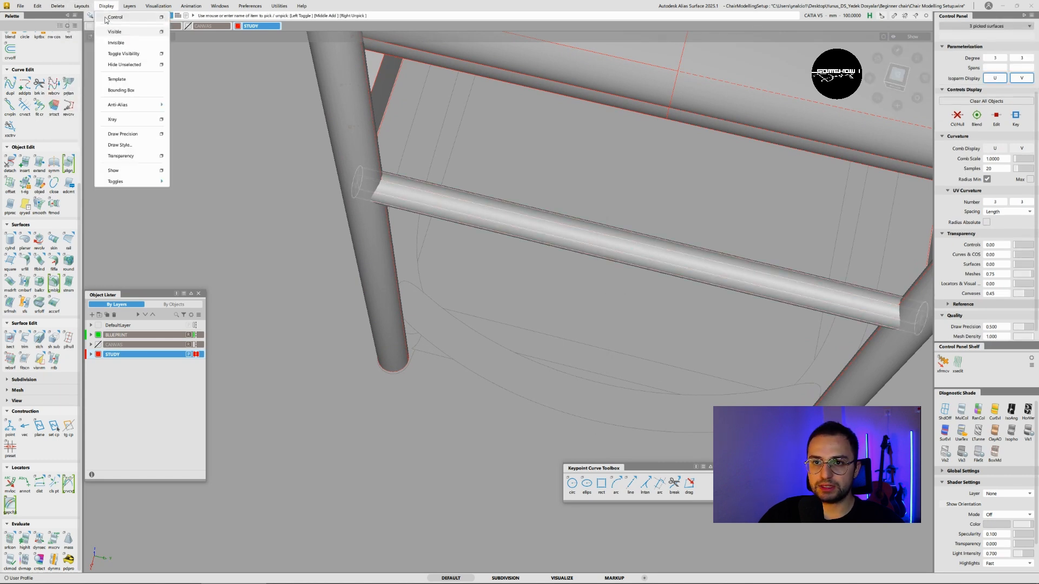
click(121, 67)
- Look at the isolated cylinder from the top and turn on the grid display
click(898, 76)
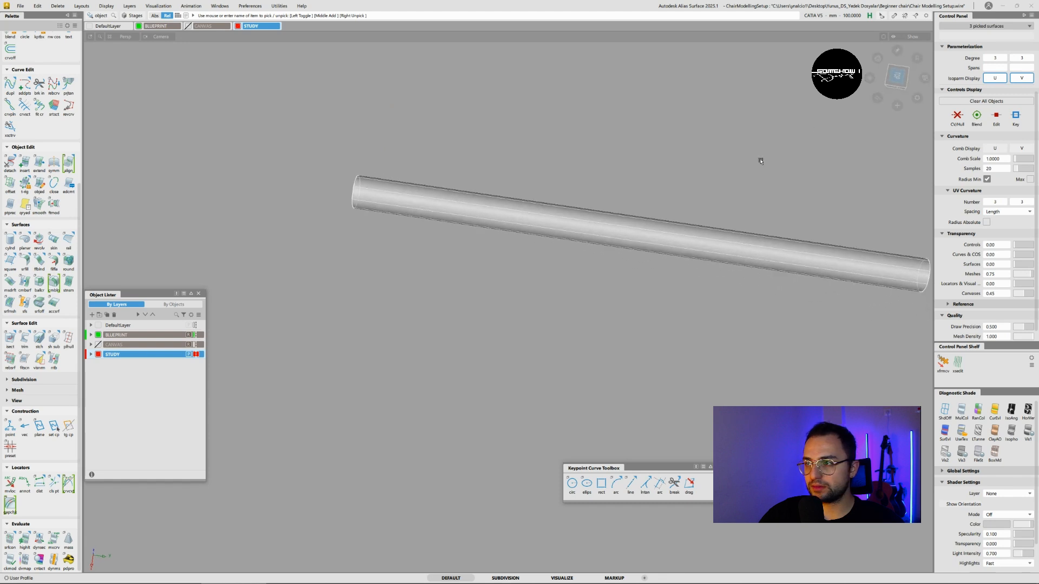
ctrl+shift+drag(571, 298, 587, 256)
click(917, 35)
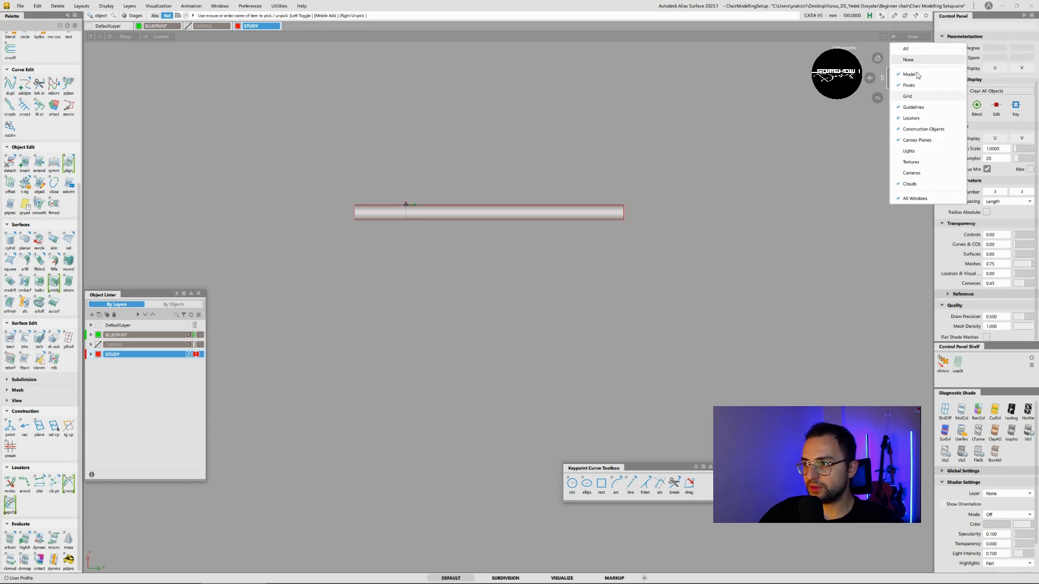
click(918, 103)
alt+shift+middle_drag(477, 210, 500, 257)
alt+shift+right_drag(500, 257, 552, 249)
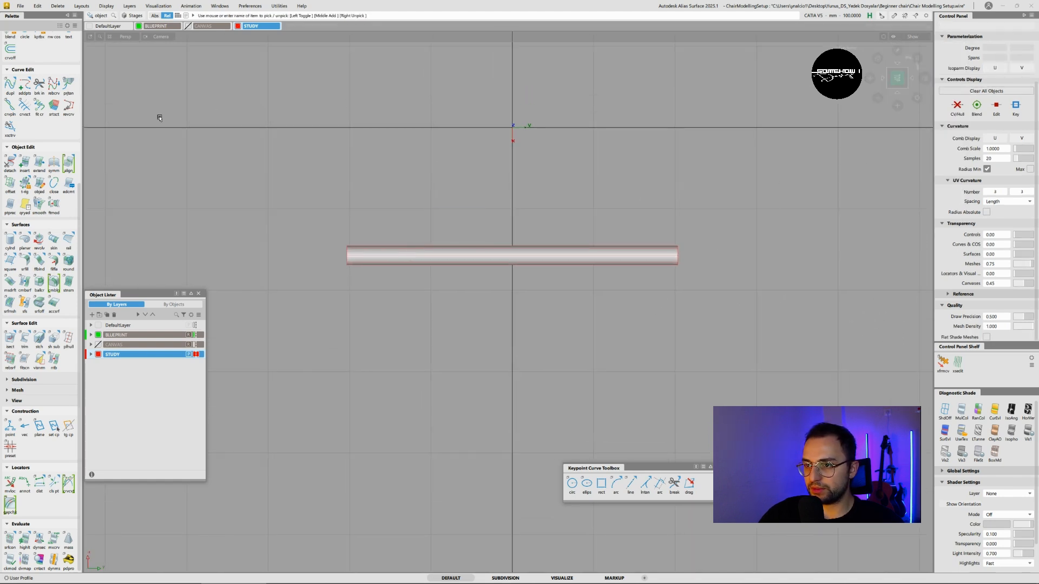
- Draw a straight line along the central grid axis to the origin, crossing the middle of the cylinder
click(631, 483)
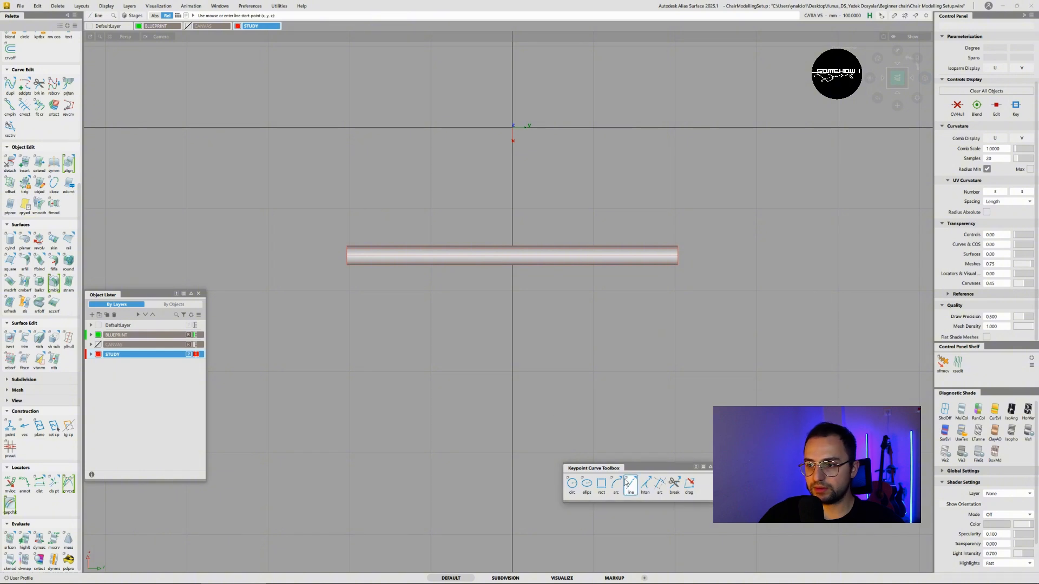
click(512, 372)
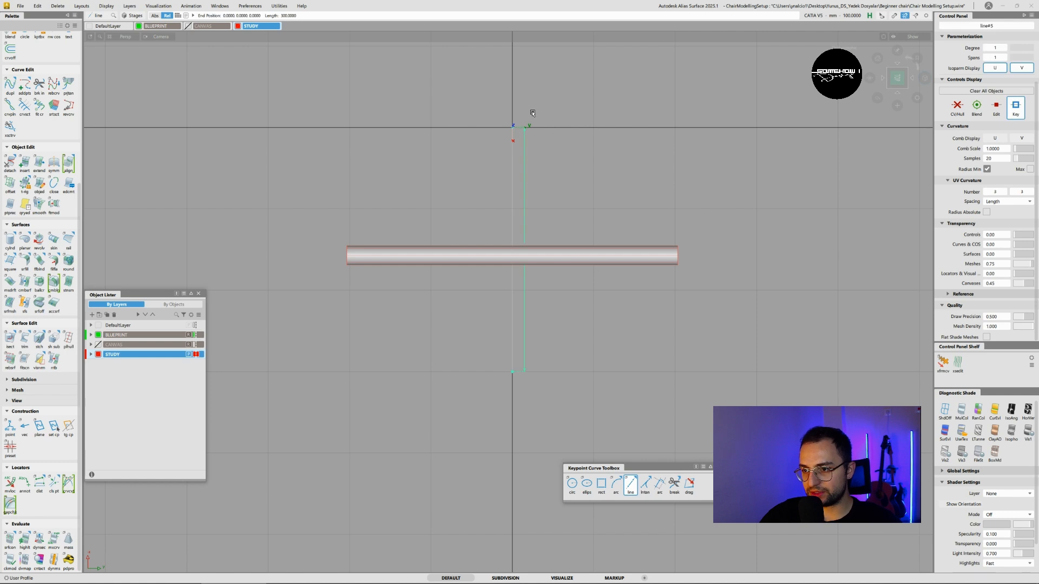
click(532, 130)
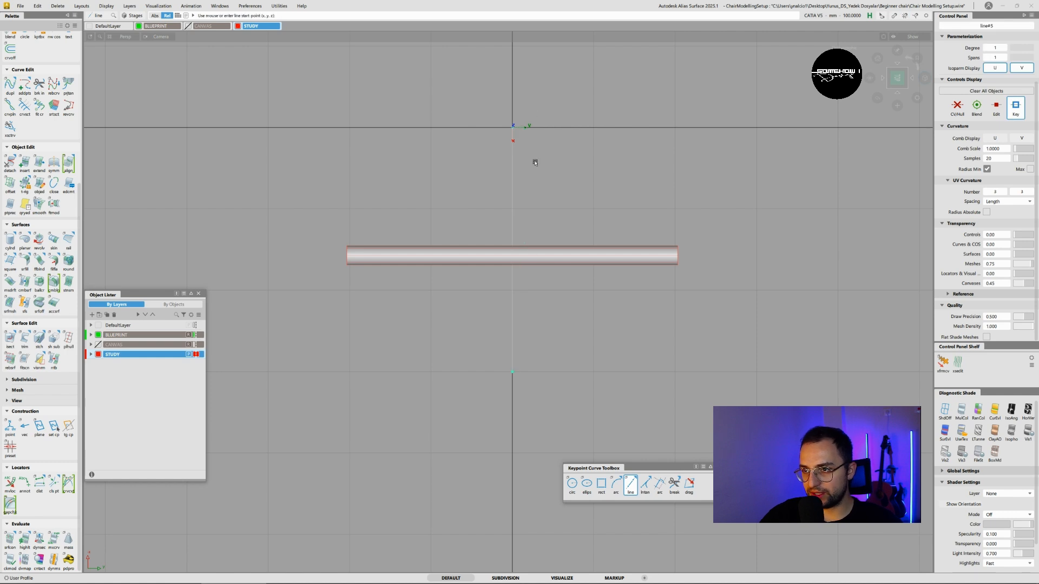
- Project the center line onto the cylinder body along the vertical view direction
click(15, 341)
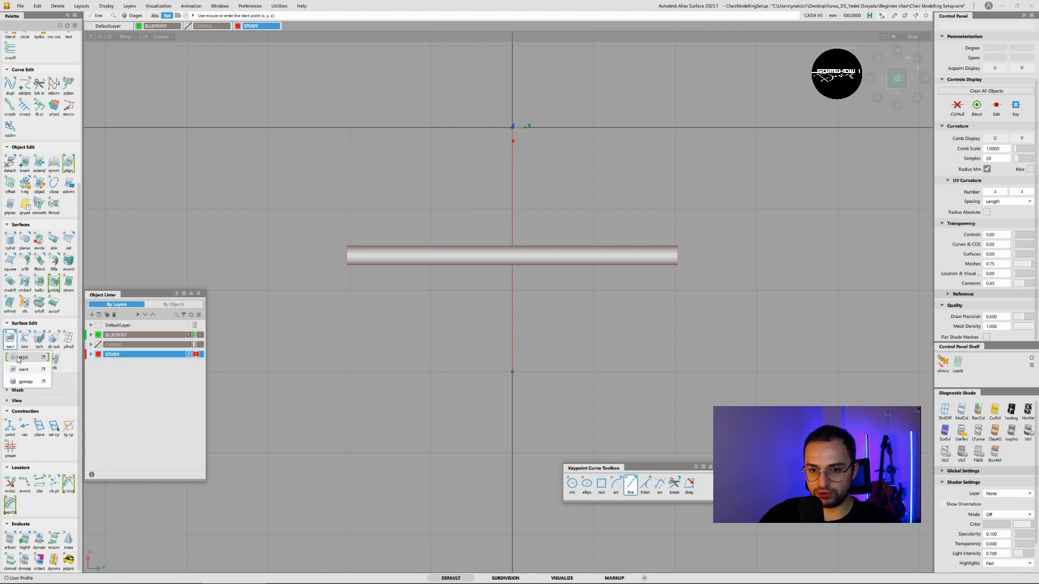
click(23, 357)
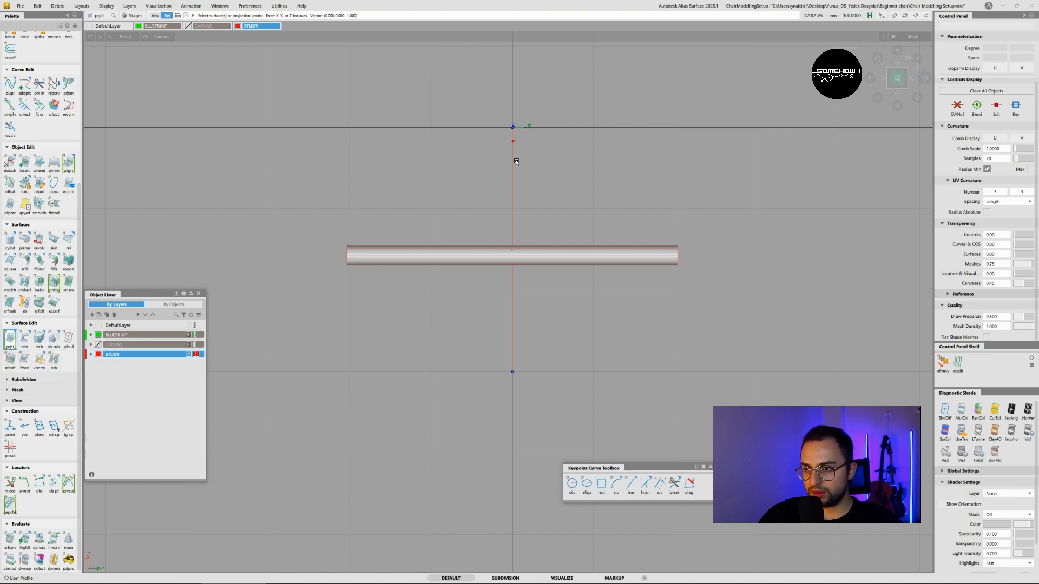
click(474, 261)
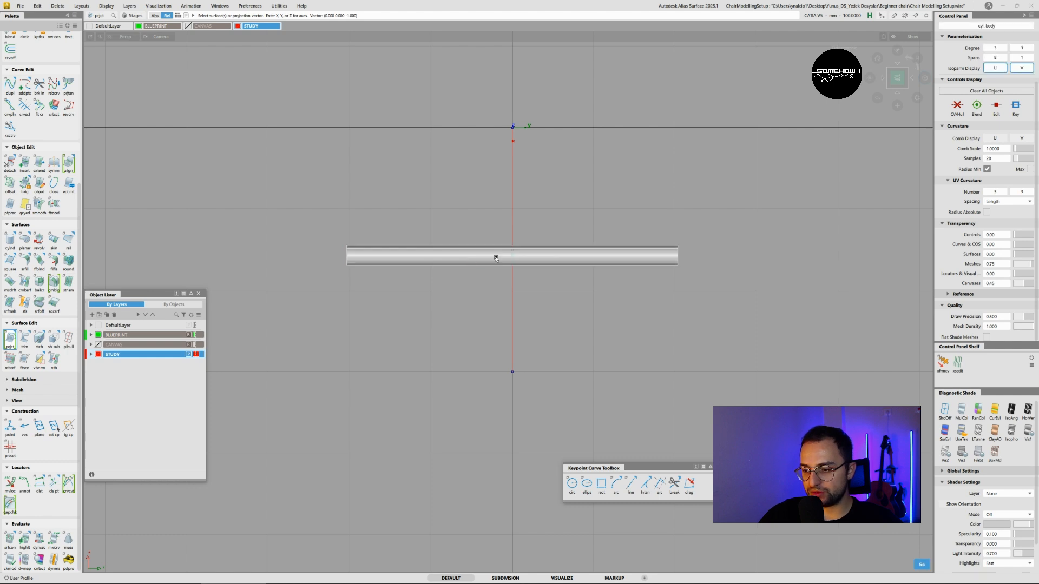
key(Return)
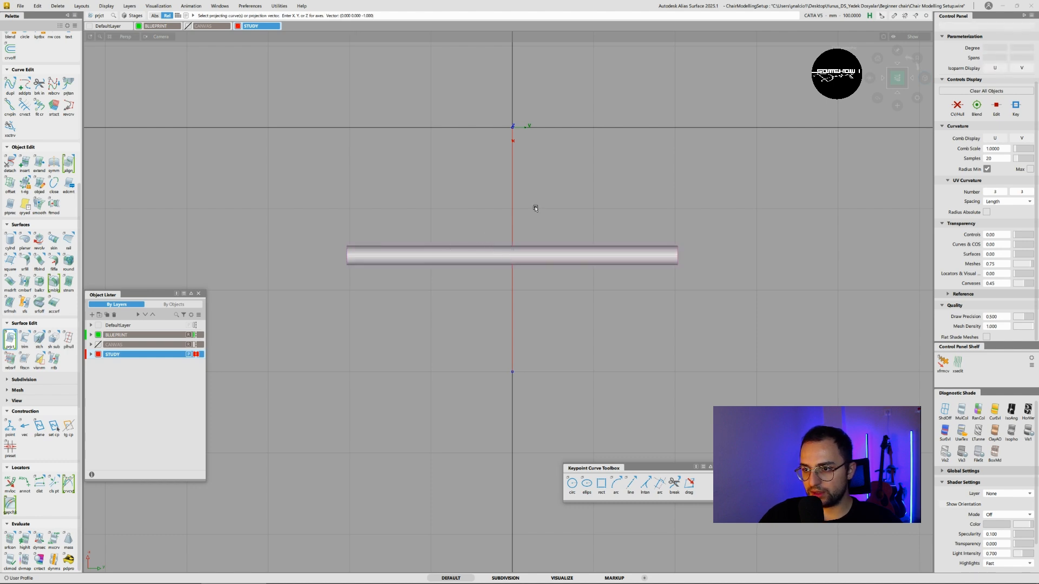
click(513, 203)
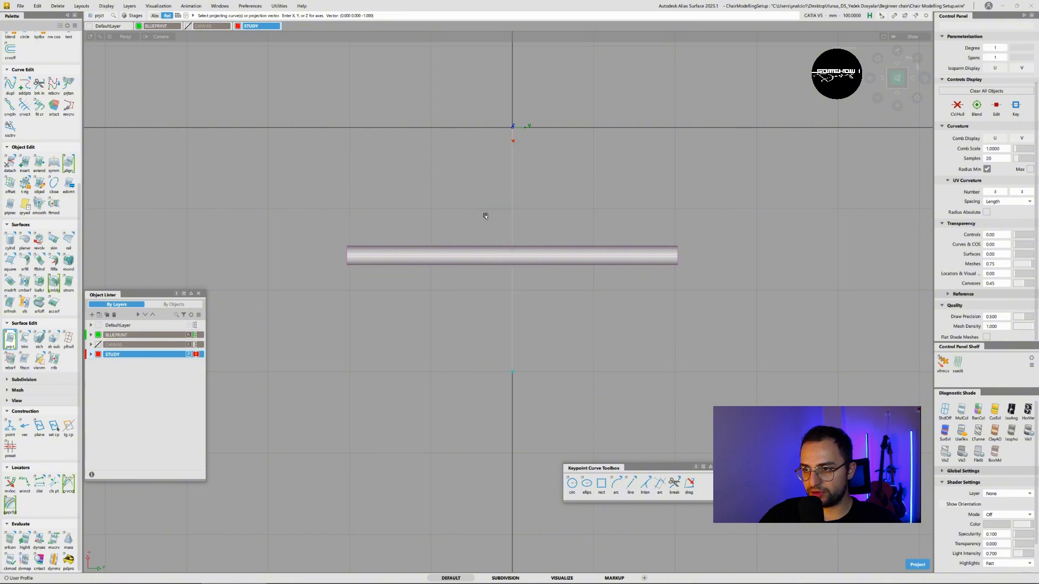
key(Return)
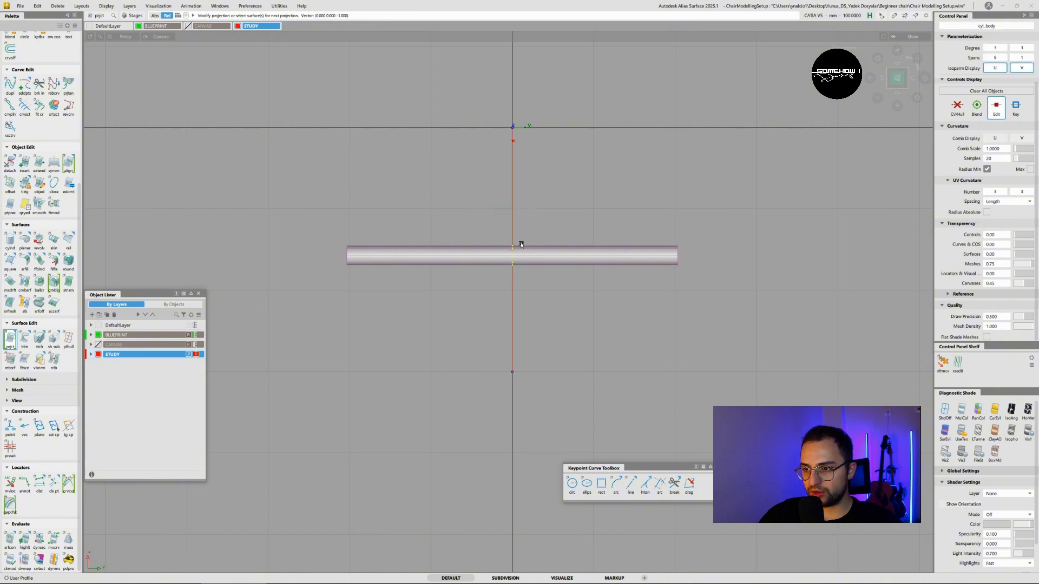
- Trim the cylinder body at the projected center curve, keeping only one half
alt+shift+drag(511, 255, 641, 212)
alt+shift+drag(635, 312, 541, 213)
alt+shift+drag(553, 323, 446, 376)
click(445, 376)
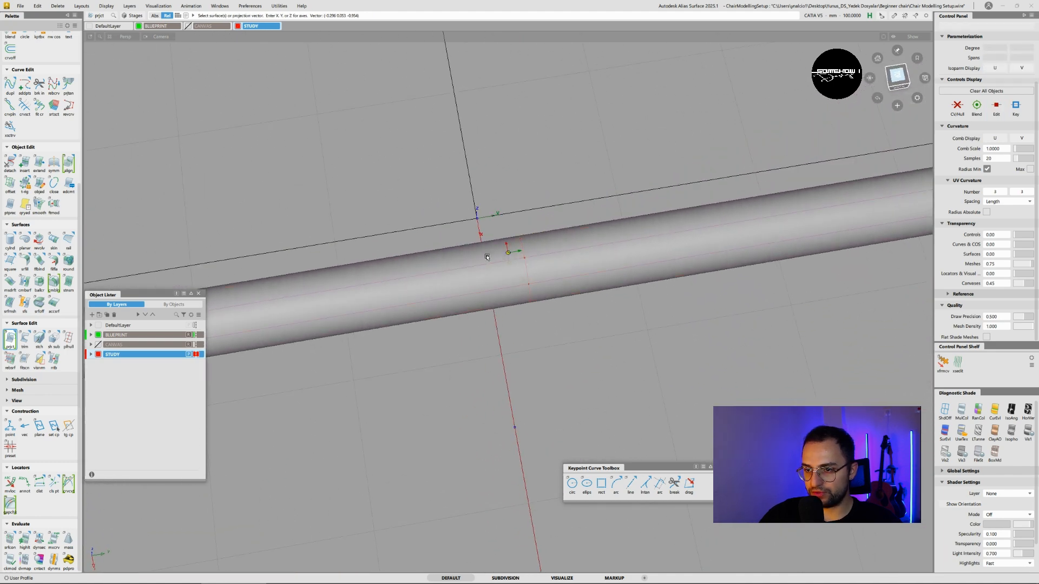
alt+shift+right_drag(486, 254, 413, 262)
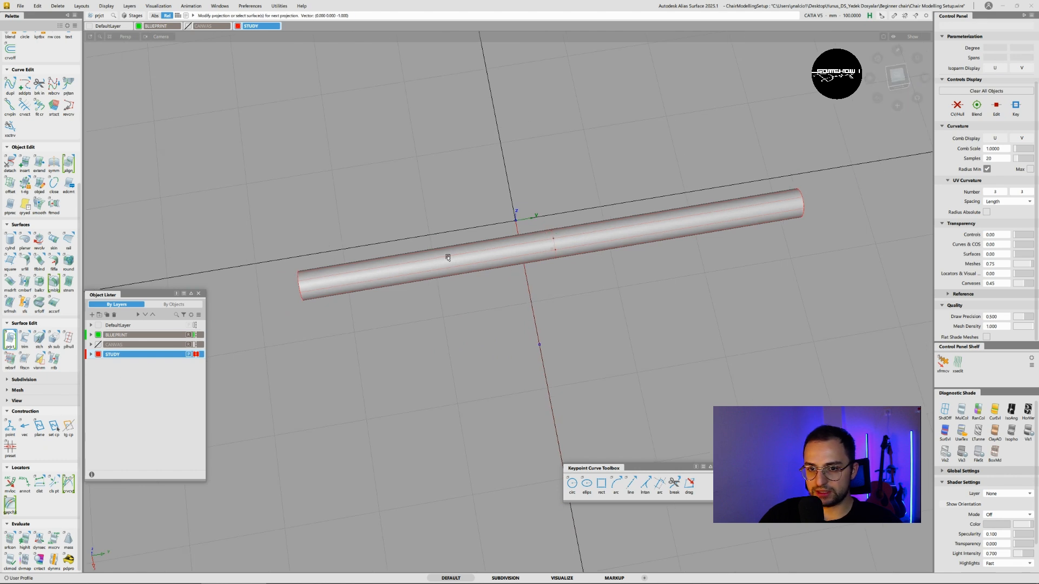
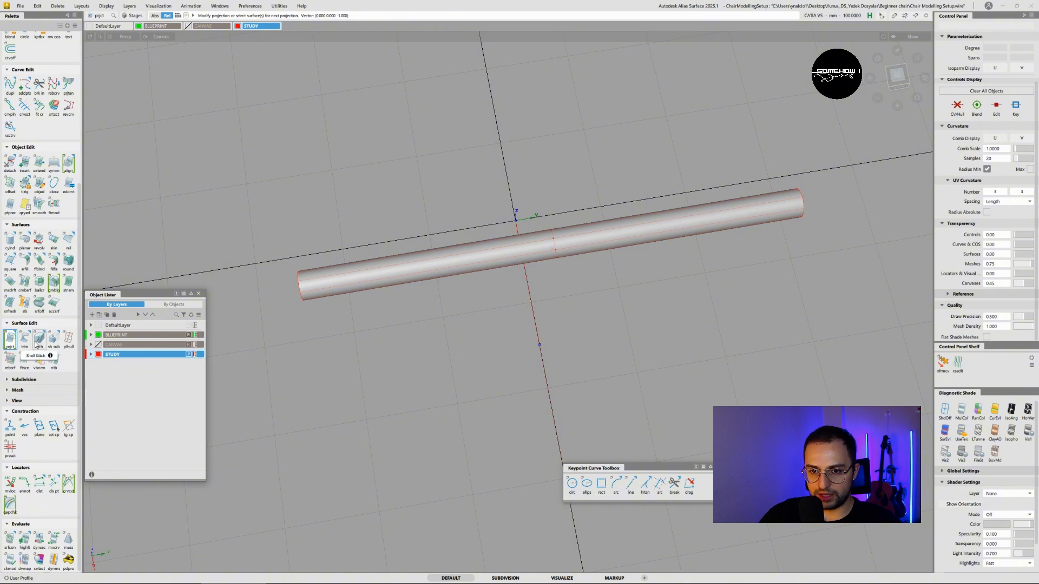
click(25, 341)
click(410, 263)
click(412, 262)
key(space)
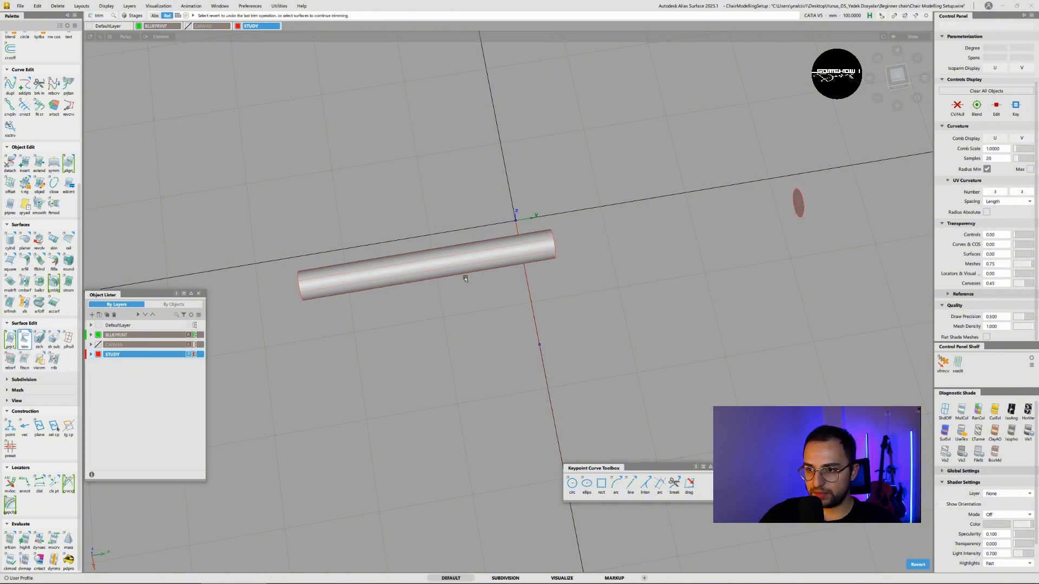
- Delete the loose end cap left on the trimmed-away side of the cylinder
ctrl+shift+drag(834, 191, 811, 197)
drag(811, 196, 786, 218)
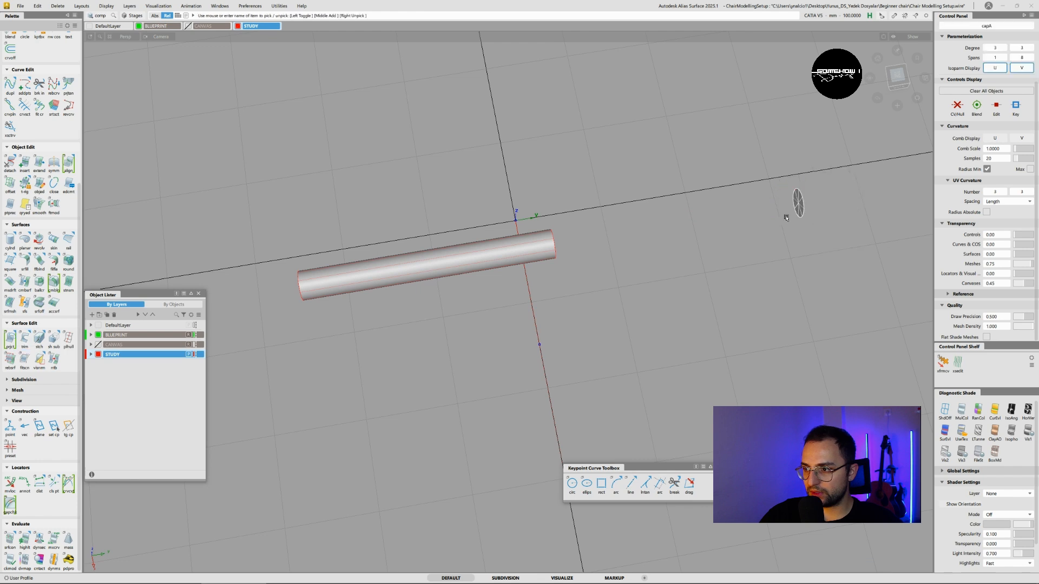
key(Delete)
ctrl+shift+drag(450, 225, 423, 238)
click(452, 258)
ctrl+shift+drag(423, 238, 422, 264)
- Turn on symmetry for the STUDY layer and make the hidden chair parts visible again
click(242, 364)
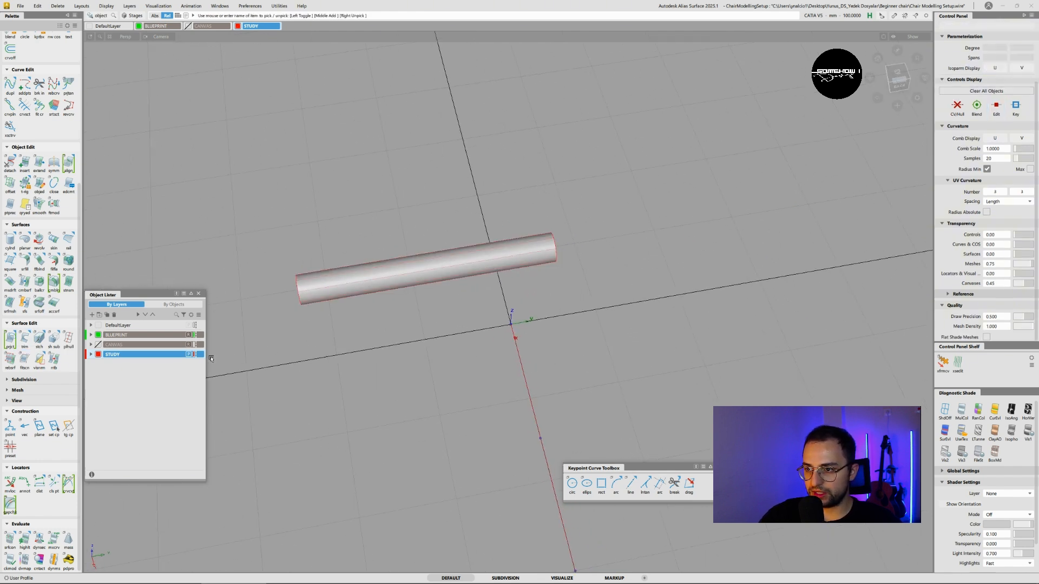
click(194, 355)
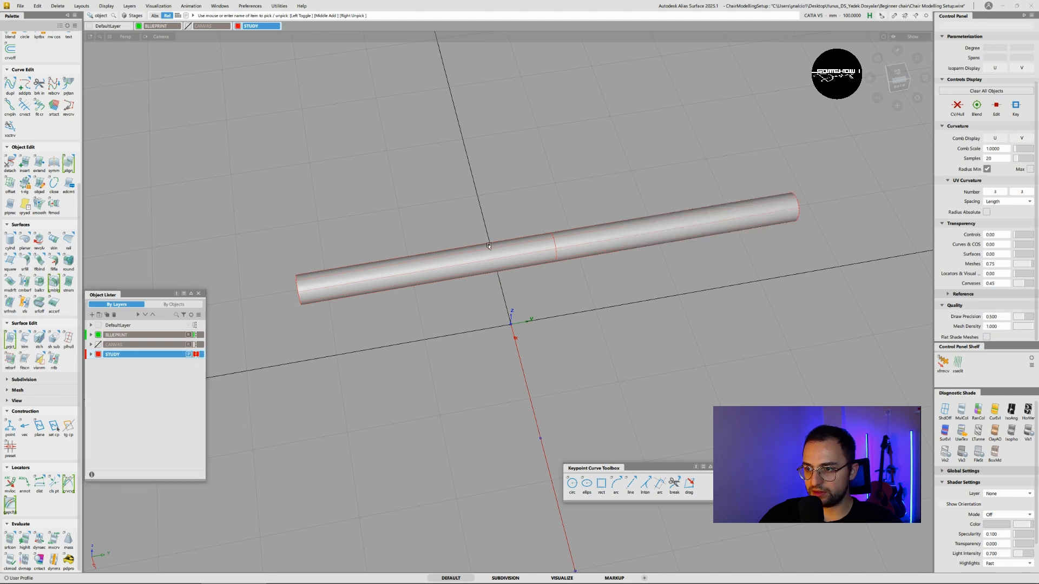
click(107, 7)
click(116, 33)
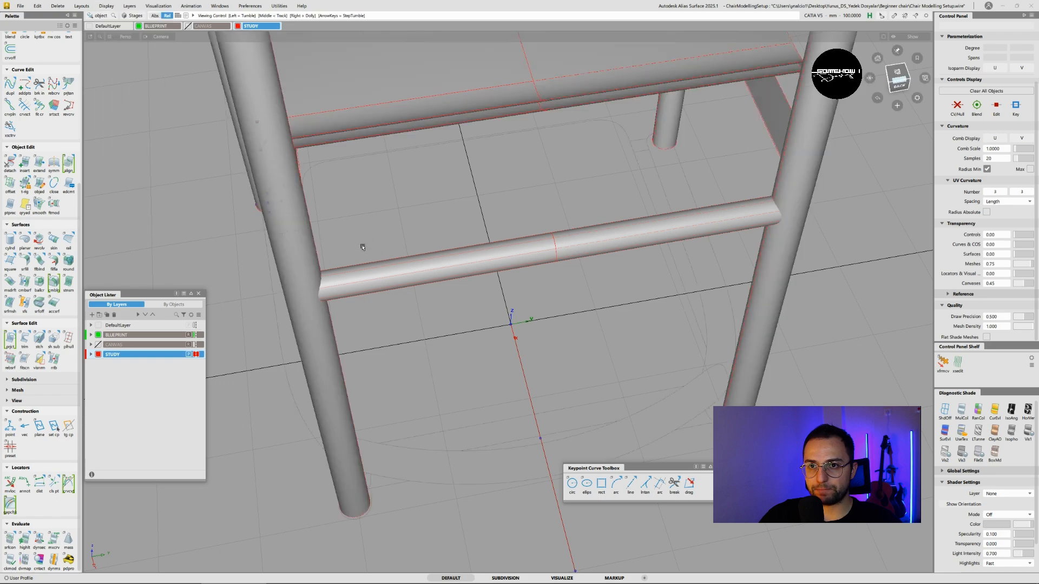
- Intersect the cross rail with the leg and trim off the rail portion inside the leg
alt+shift+drag(362, 246, 219, 193)
alt+shift+middle_drag(219, 193, 259, 211)
alt+shift+right_drag(259, 211, 401, 149)
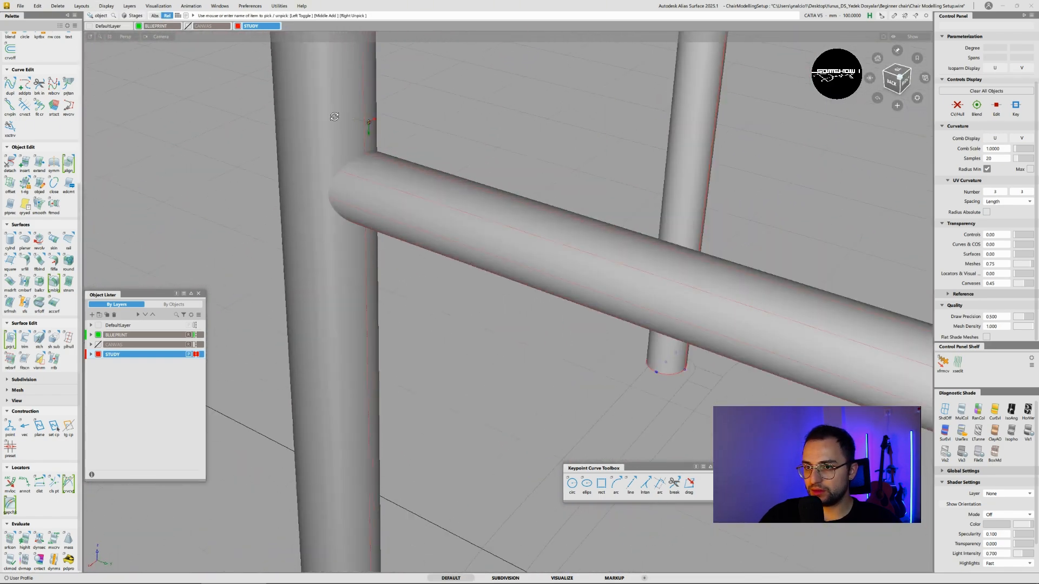
alt+shift+drag(400, 149, 365, 135)
click(409, 199)
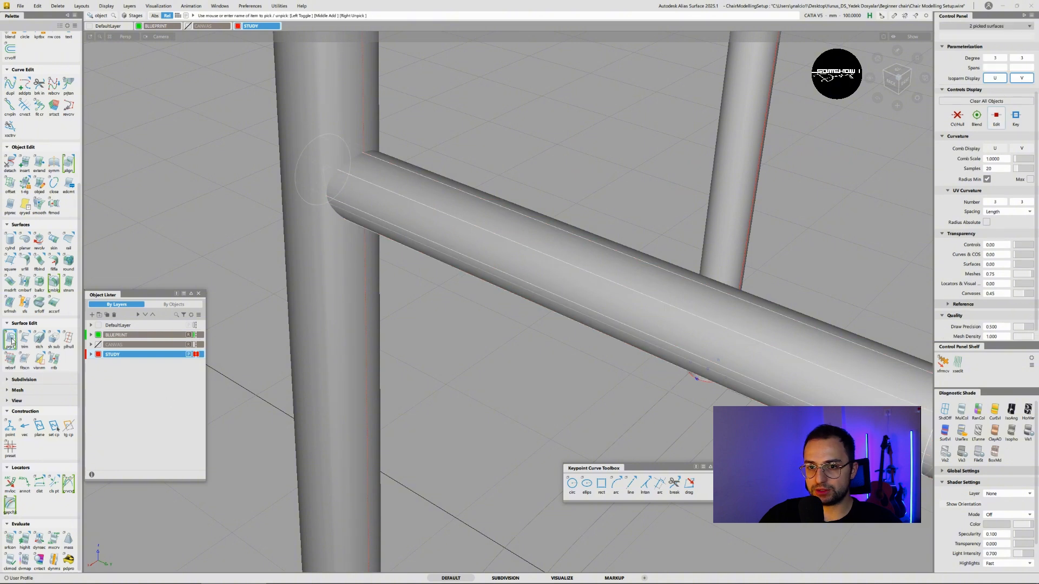
click(20, 371)
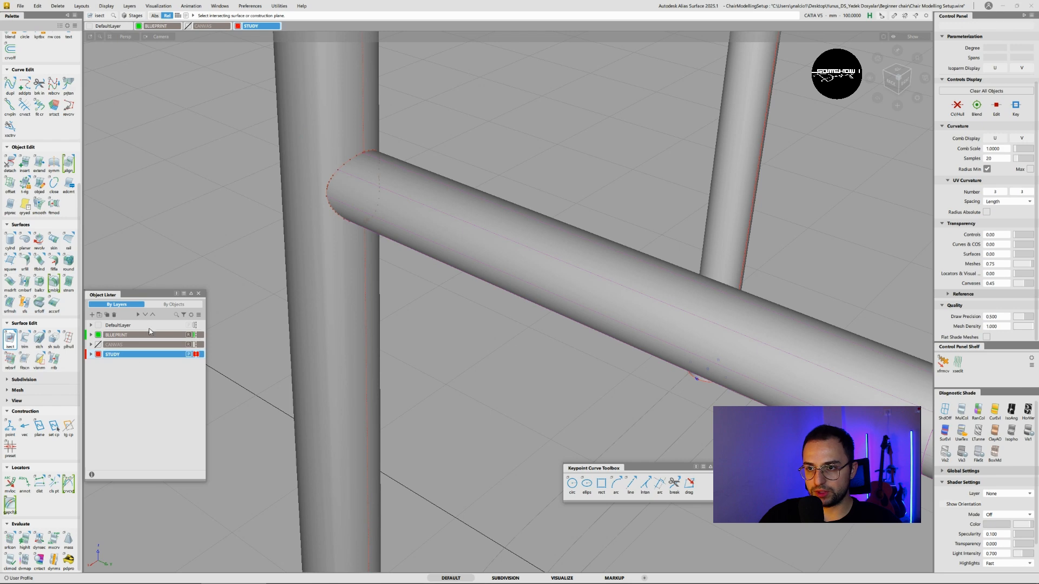
click(25, 341)
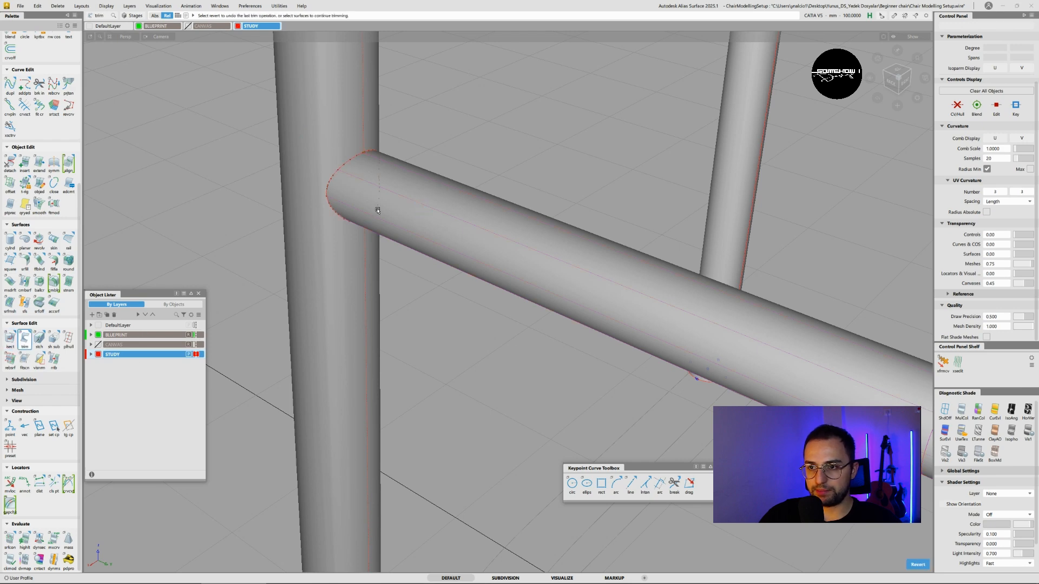
click(326, 129)
- Hide the two picked surfaces of the side apron beside the leg
alt+shift+drag(389, 177, 749, 233)
ctrl+shift+drag(466, 262, 459, 296)
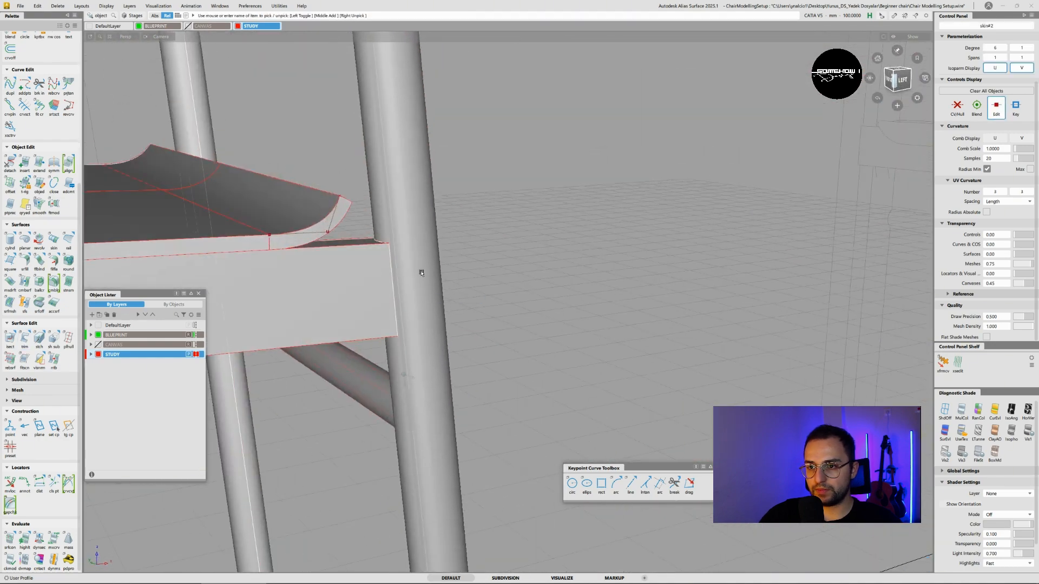
click(107, 6)
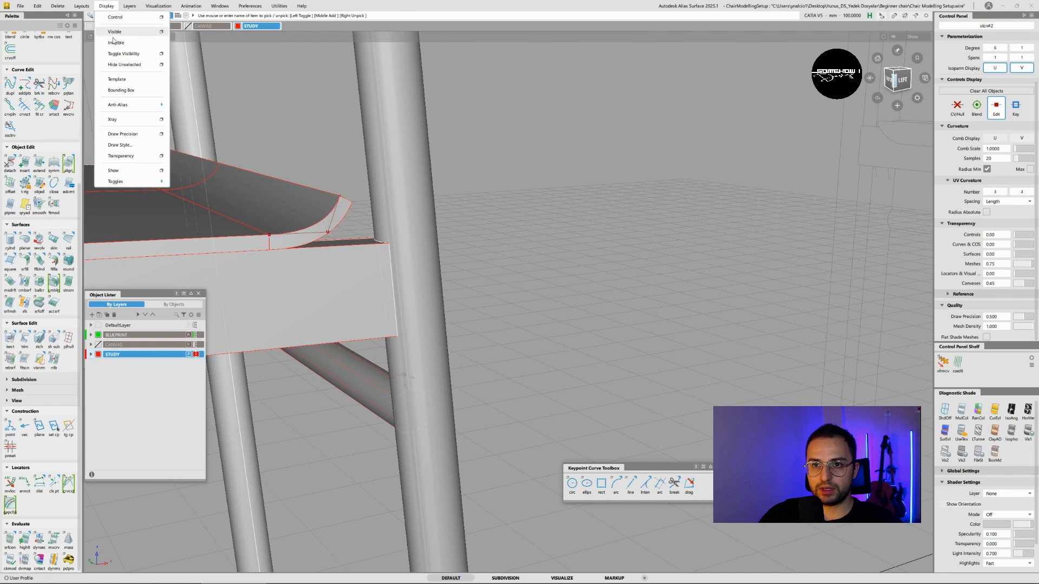
click(112, 65)
alt+shift+drag(688, 286, 432, 308)
click(432, 306)
click(105, 8)
click(117, 42)
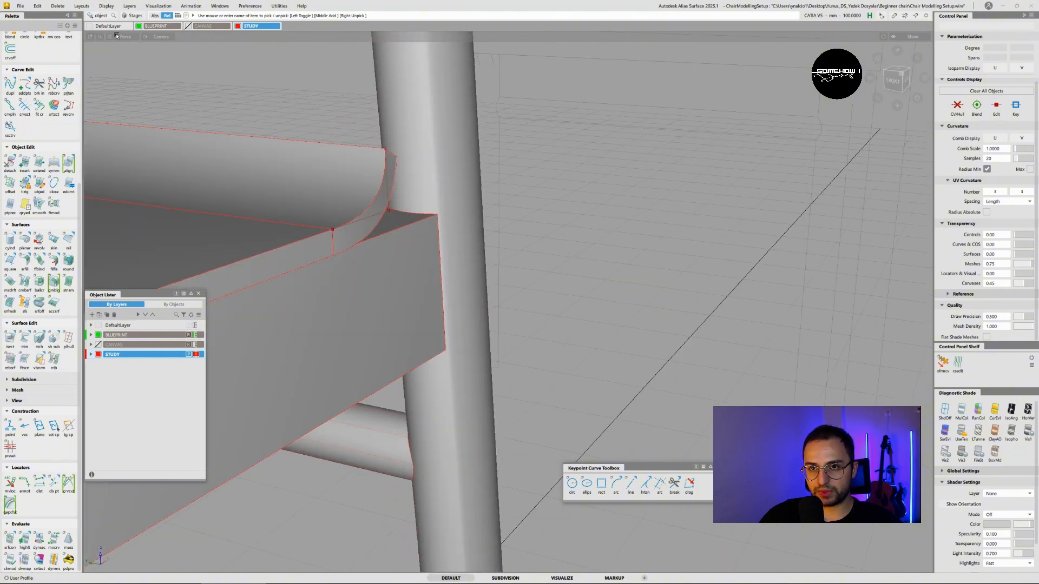
- Intersect the front apron with the front leg and trim off the apron portion inside the leg
alt+shift+right_drag(509, 260, 411, 264)
alt+shift+drag(411, 264, 496, 281)
alt+shift+middle_drag(496, 280, 617, 286)
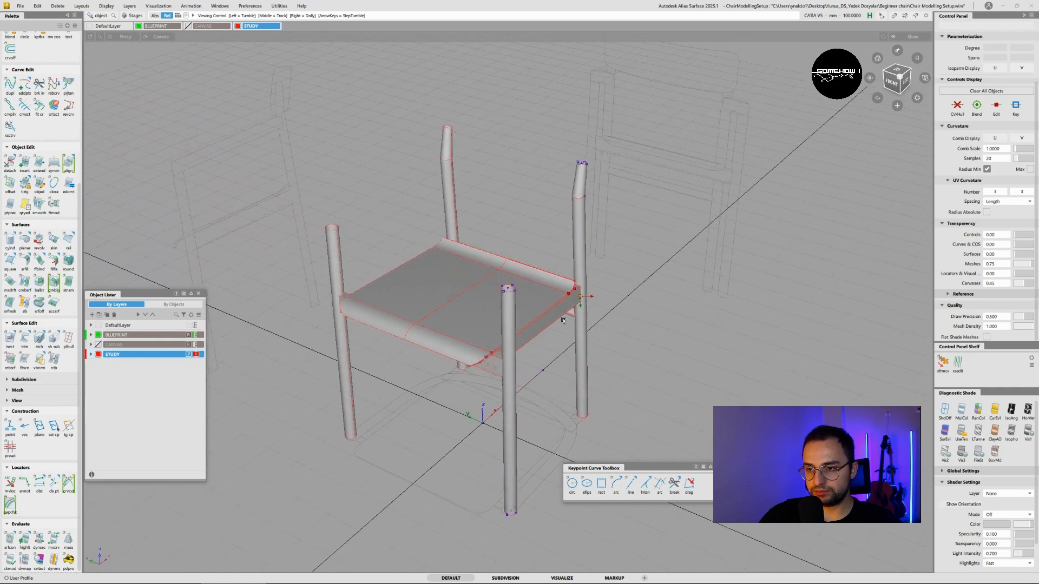
alt+shift+right_drag(433, 320, 518, 322)
alt+shift+drag(517, 322, 595, 297)
alt+shift+middle_drag(441, 327, 478, 291)
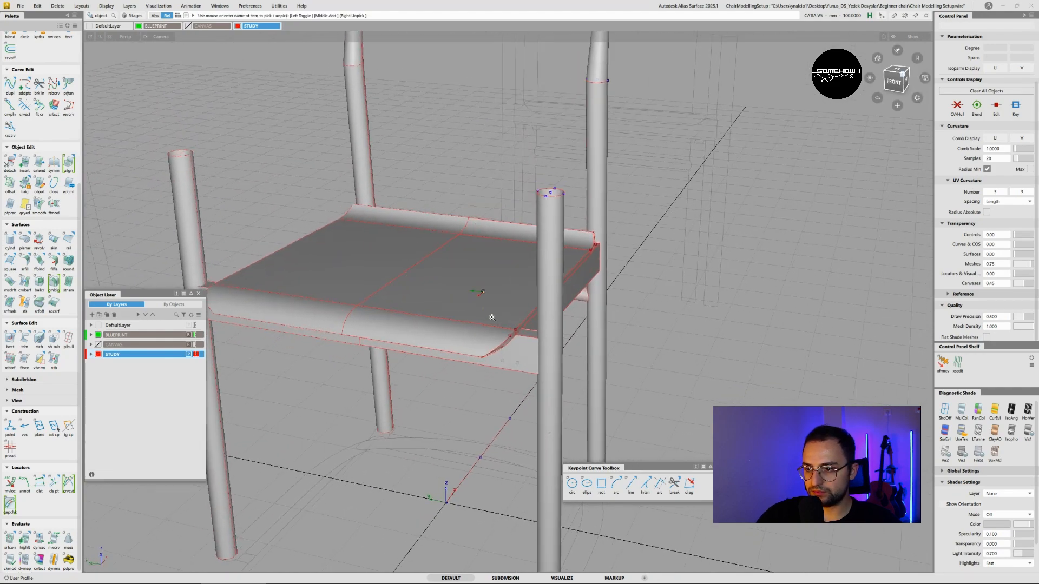
alt+shift+right_drag(477, 291, 533, 287)
alt+shift+drag(533, 287, 489, 322)
click(499, 355)
alt+shift+drag(478, 359, 606, 352)
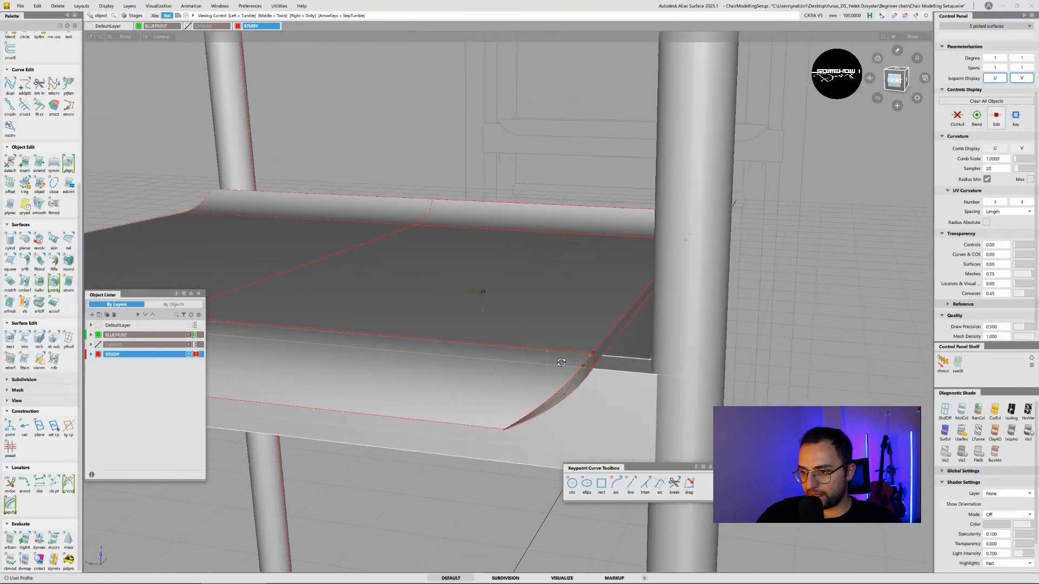
alt+shift+right_drag(606, 352, 570, 355)
alt+shift+middle_drag(570, 355, 527, 316)
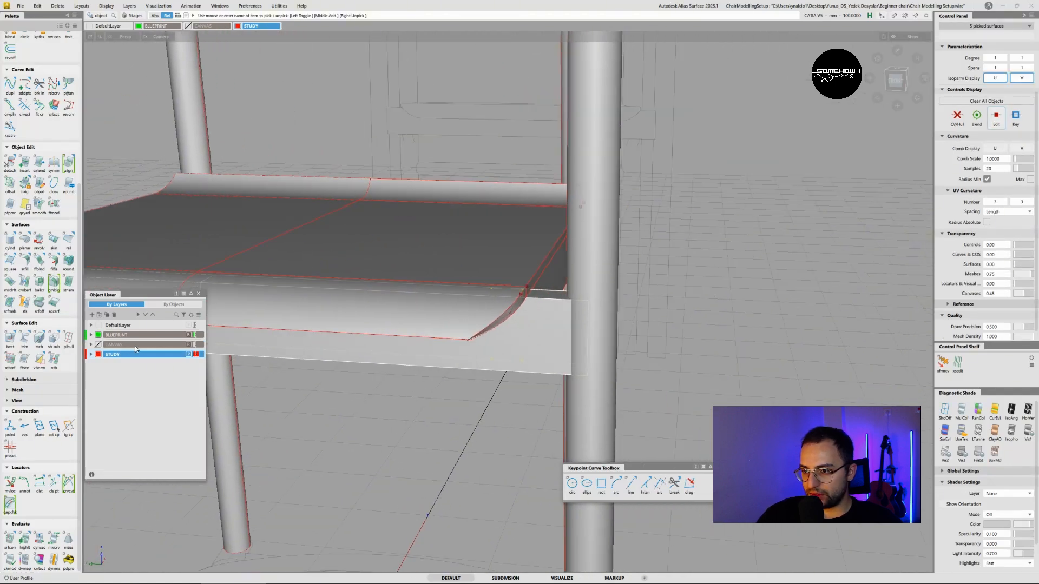
click(10, 341)
click(25, 339)
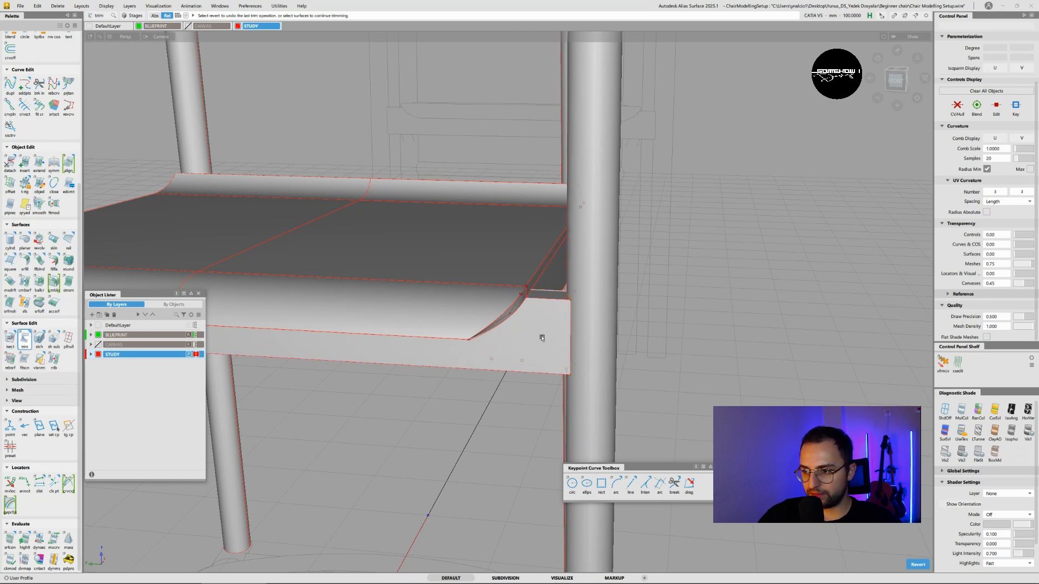
click(552, 298)
- Trim the remaining front apron faces back to where they meet the leg
alt+shift+drag(534, 313, 211, 327)
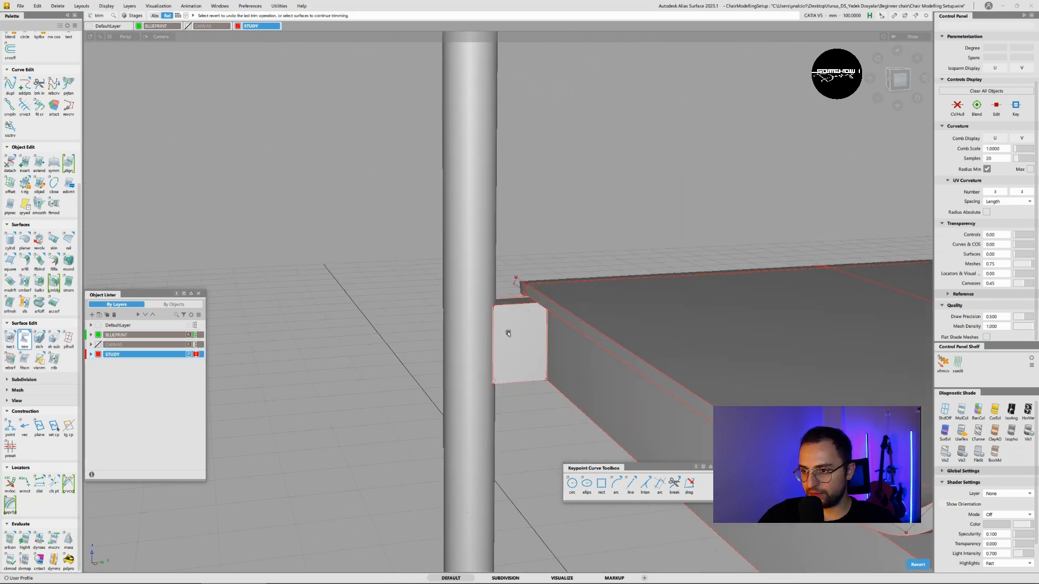
click(520, 361)
alt+shift+drag(520, 361, 744, 357)
click(509, 367)
alt+shift+drag(482, 306, 588, 279)
alt+shift+right_drag(589, 280, 597, 275)
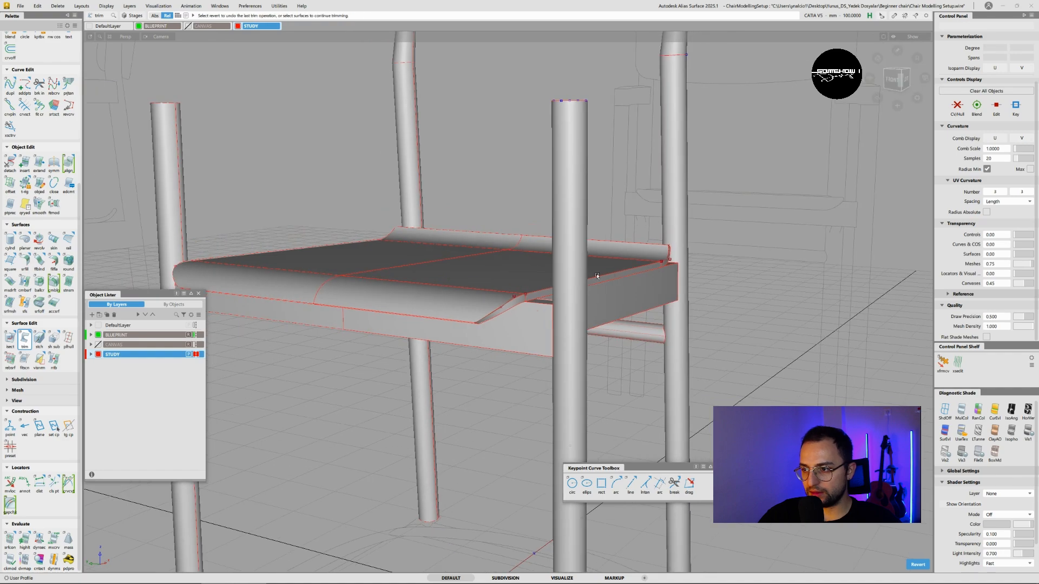
- Select the leftover curves around the seat edges and delete them
ctrl+shift+drag(672, 257, 699, 264)
drag(757, 225, 328, 416)
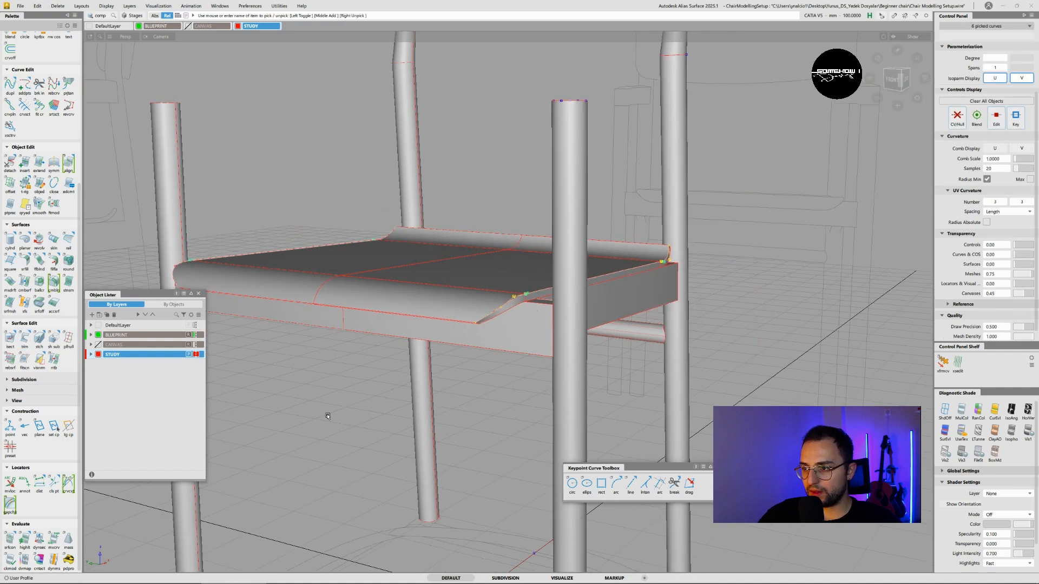
key(Delete)
- Skin the open gap along the seat's rear edge with Connect ends flow and Rebuild enabled
alt+shift+drag(357, 373, 299, 350)
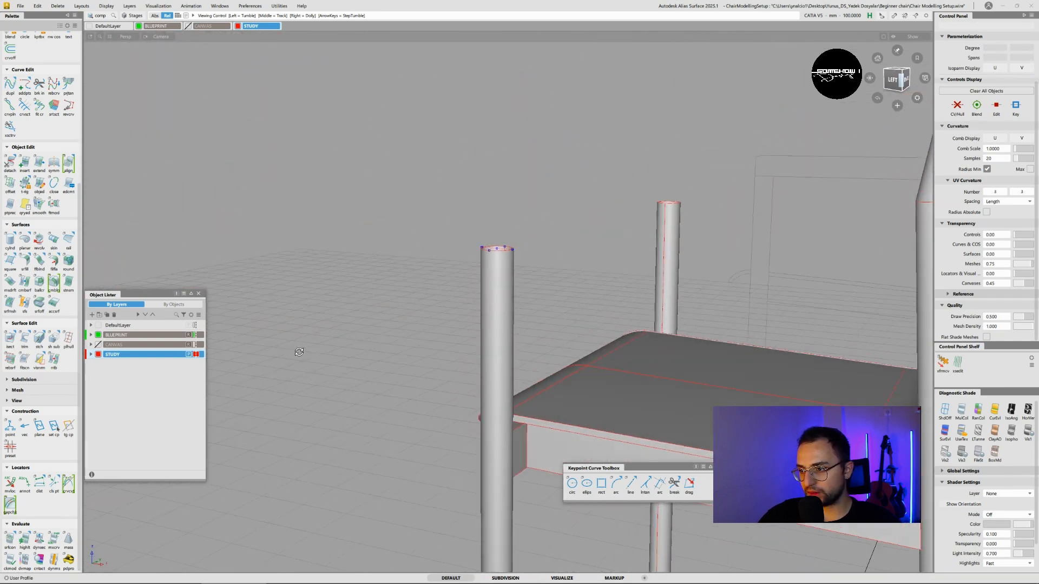
alt+shift+middle_drag(714, 405, 387, 326)
scroll(540, 322, up, 3)
alt+shift+drag(540, 322, 352, 398)
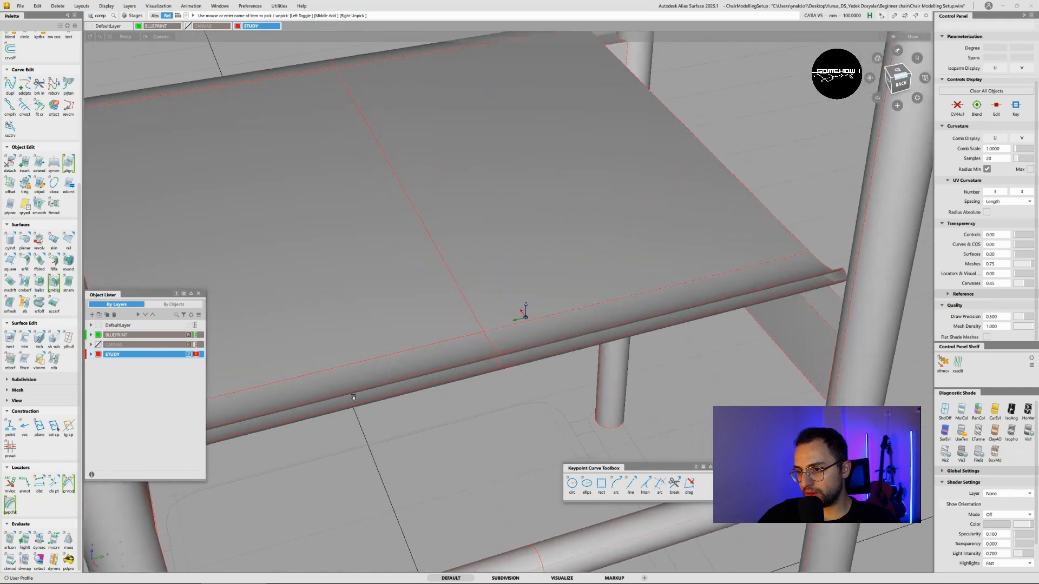
alt+shift+middle_drag(353, 398, 550, 371)
scroll(39, 461, down, 1)
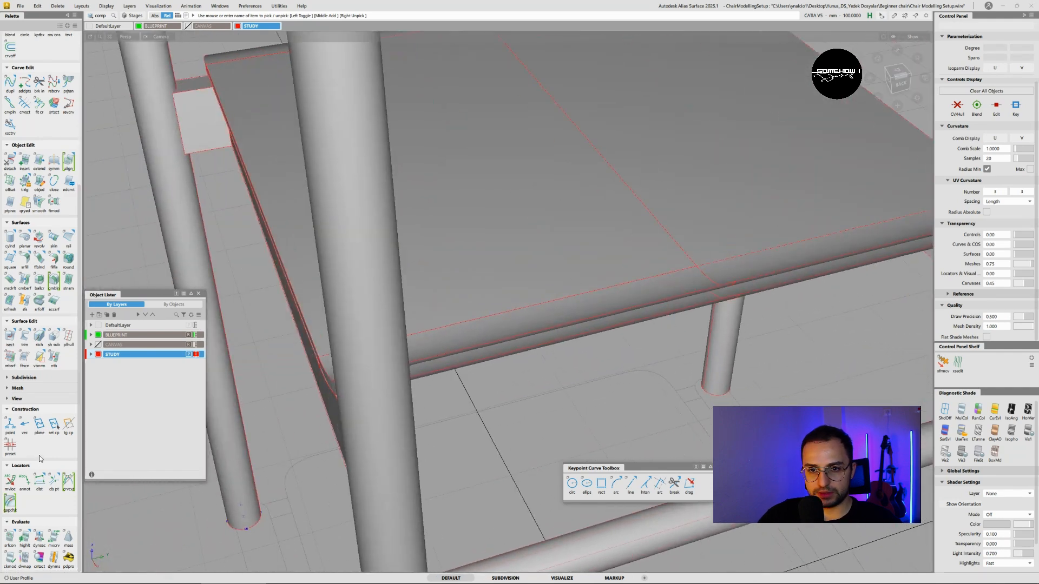
click(53, 237)
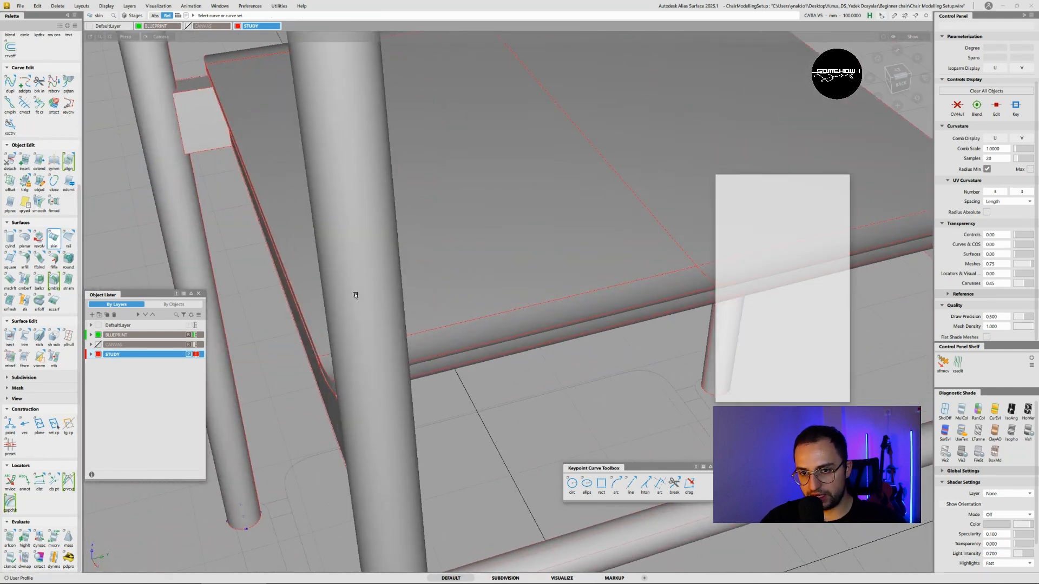
click(540, 345)
alt+shift+drag(540, 346, 329, 180)
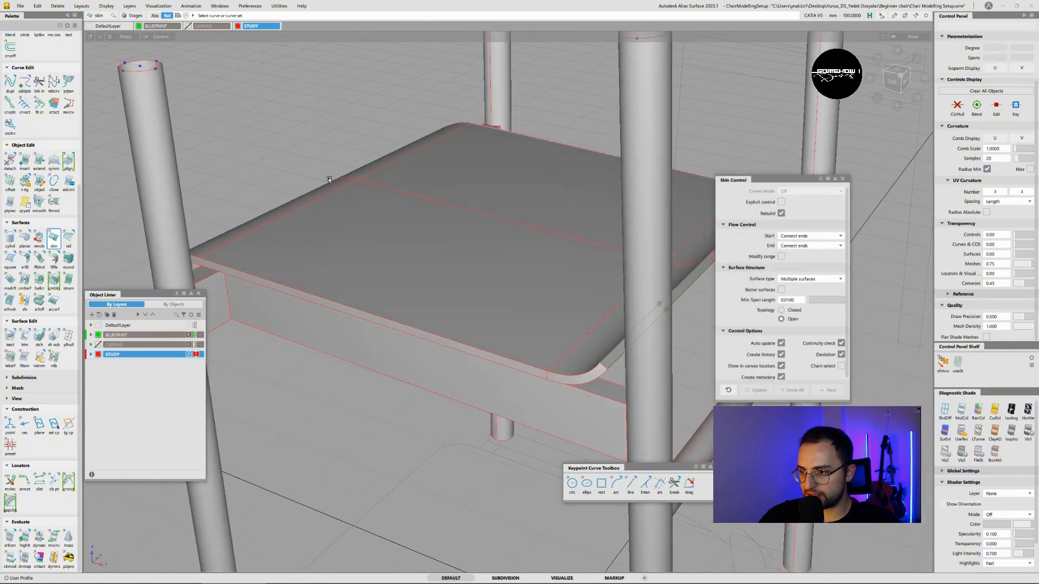
- Clean up the chair model by deleting the remaining construction curves around the legs and seat
click(59, 8)
click(67, 66)
alt+shift+drag(399, 212, 534, 267)
alt+shift+right_drag(534, 259, 394, 209)
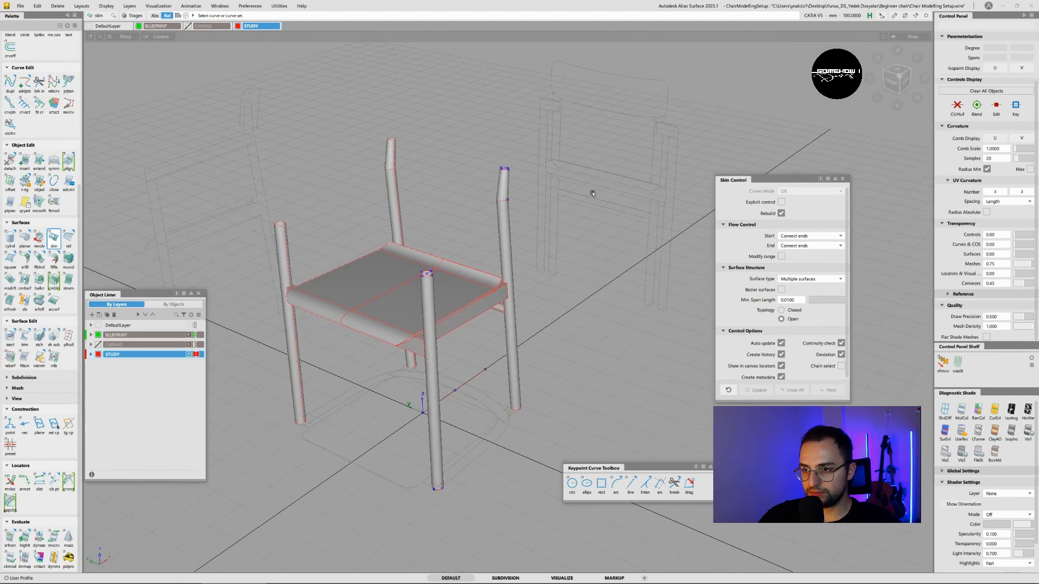
ctrl+shift+drag(592, 193, 618, 205)
drag(629, 118, 179, 527)
key(Delete)
- Draw a vertical line about 38 mm long upward from the front leg's top rim to the armrest's blueprint outline
alt+shift+drag(395, 373, 577, 330)
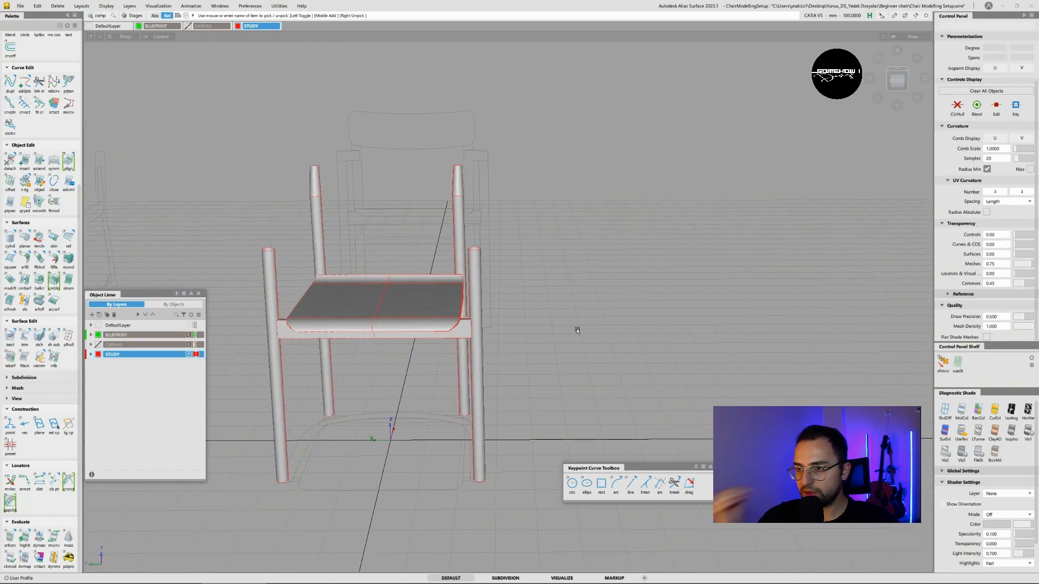
alt+shift+drag(650, 152, 415, 206)
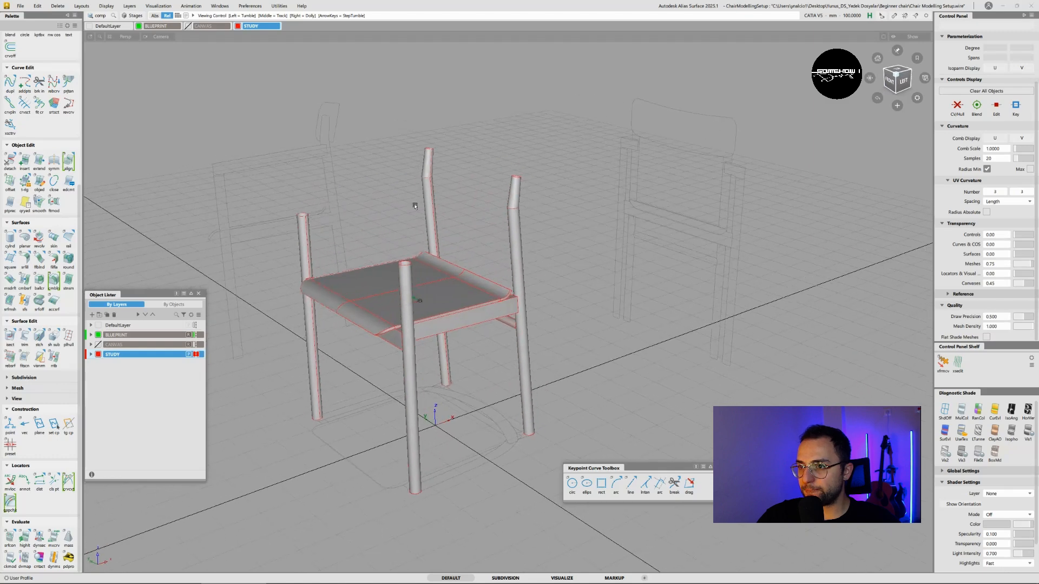
click(903, 81)
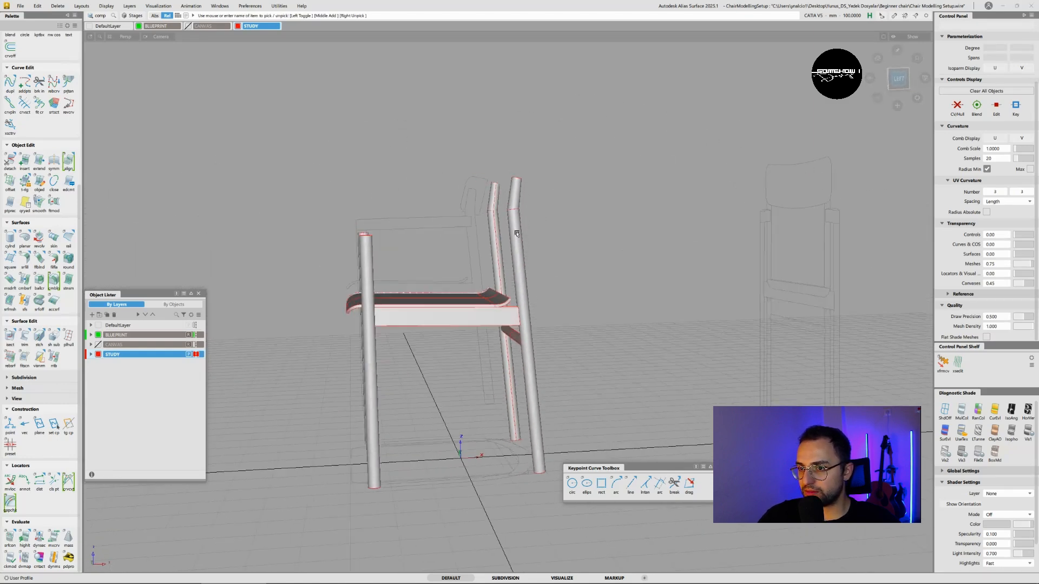
alt+shift+right_drag(362, 122, 427, 283)
alt+shift+right_drag(368, 254, 462, 336)
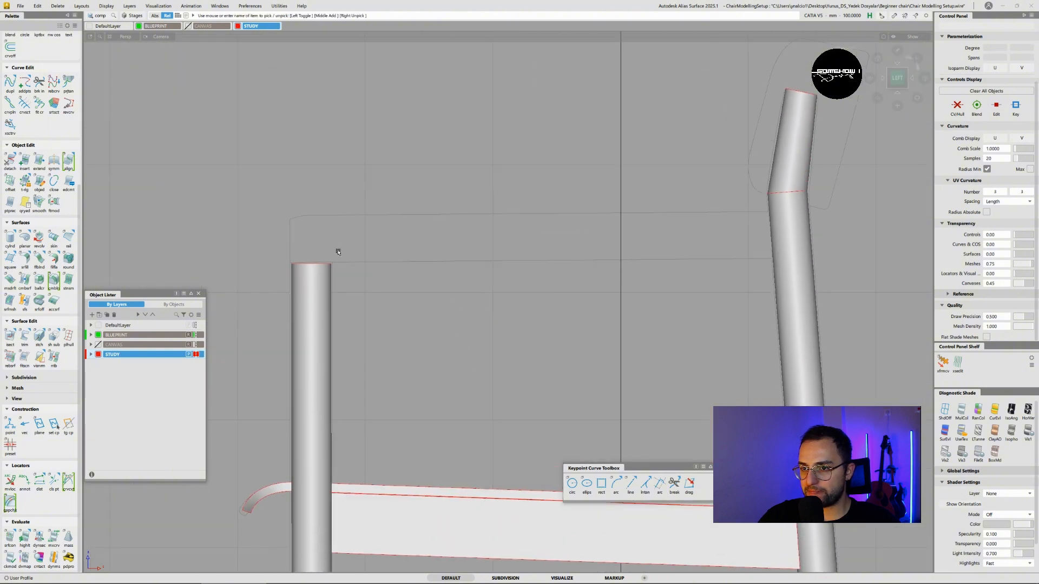
alt+shift+drag(297, 263, 463, 349)
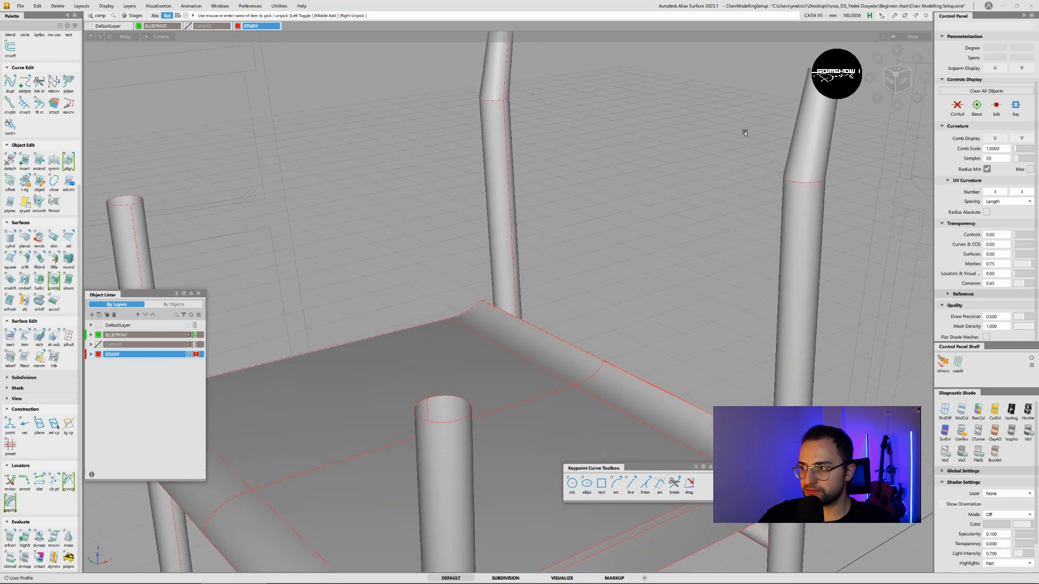
click(630, 485)
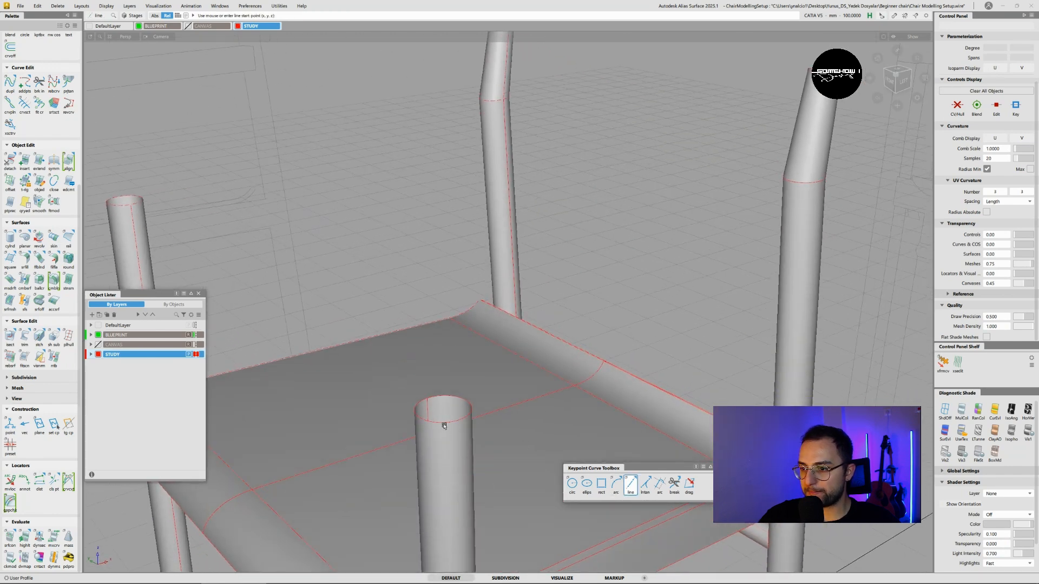
ctrl+alt+click(459, 426)
alt+shift+drag(617, 241, 361, 239)
click(312, 214)
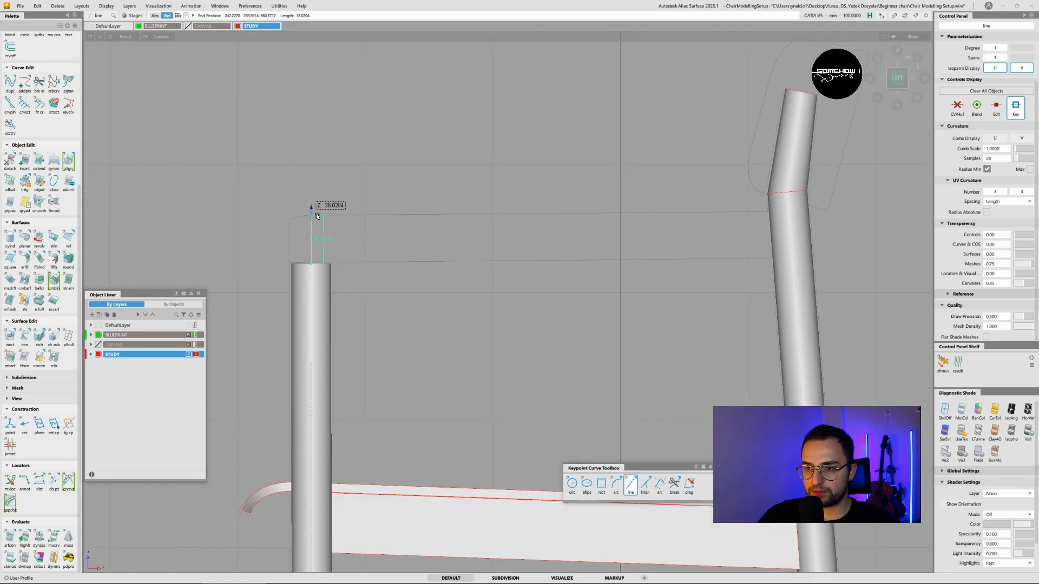
- Copy and paste the vertical line, and move the copy to another point on the front leg's top rim
alt+shift+drag(311, 292, 357, 278)
ctrl+shift+drag(357, 278, 357, 296)
click(296, 282)
alt+shift+drag(296, 282, 379, 338)
mouse_move(380, 358)
ctrl+shift+mouse_down()
mouse_move(377, 332)
mouse_move(363, 338)
mouse_move(427, 320)
ctrl+shift+mouse_up()
click(371, 330)
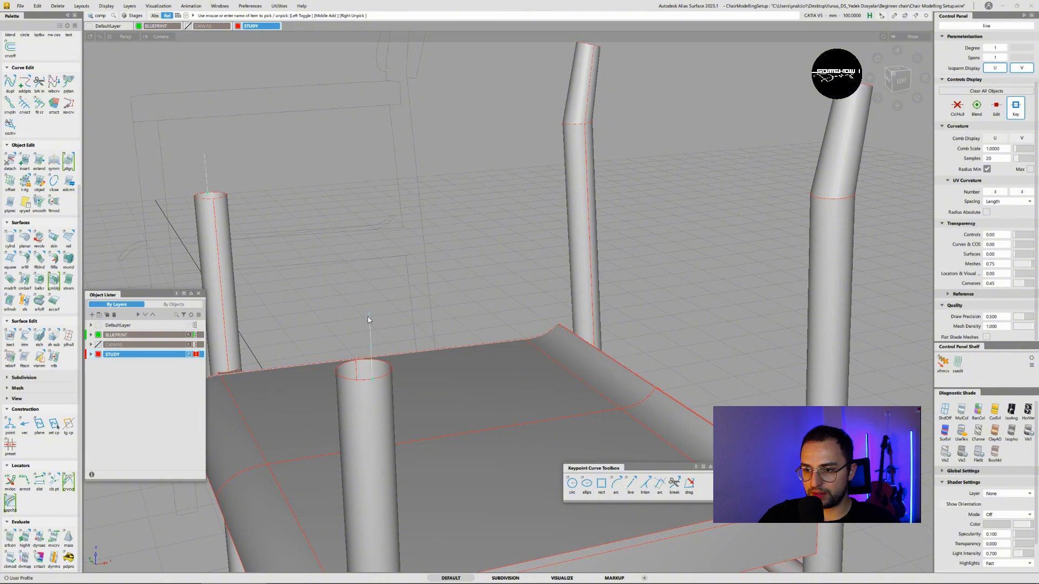
key(ctrl+v)
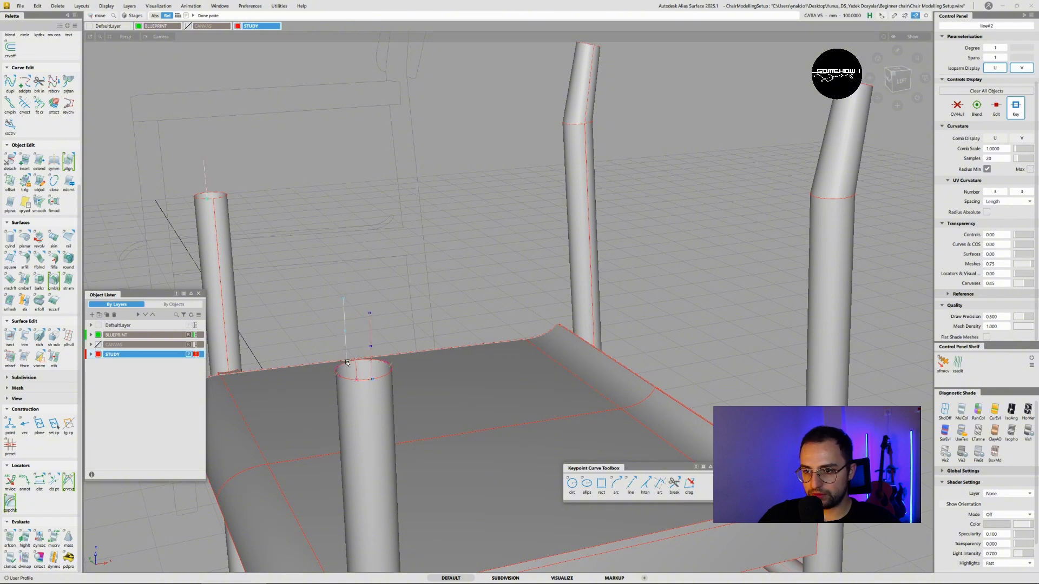
- Snap the vertical guide line onto the opposite side of the front leg's circular top edge
ctrl+alt+drag(348, 363, 396, 365)
ctrl+shift+drag(396, 366, 396, 380)
click(390, 358)
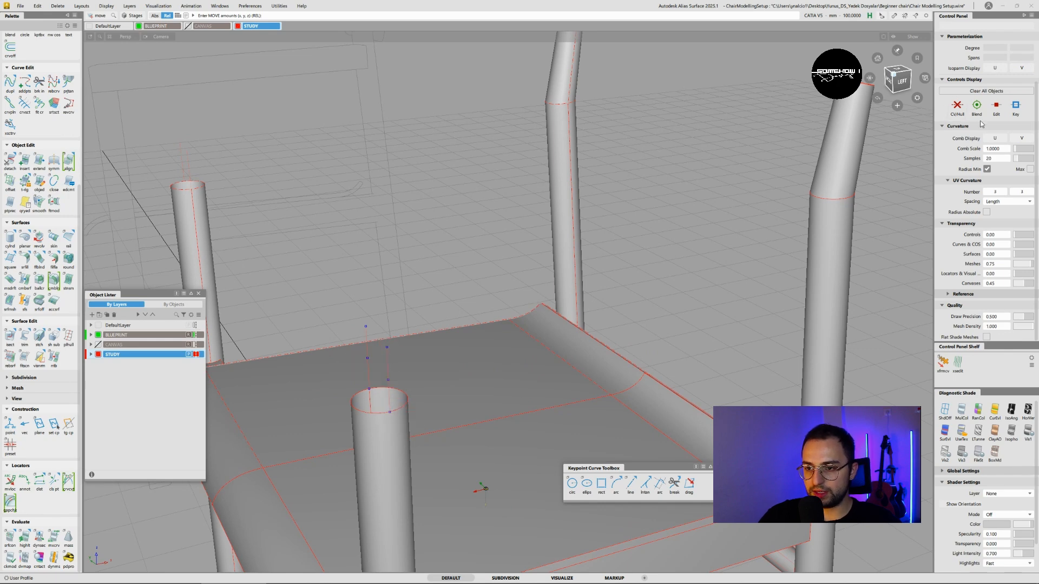
- Connect the upper ends of the two vertical guide lines and draw a circle centred between them, matching the leg's top edge
click(630, 492)
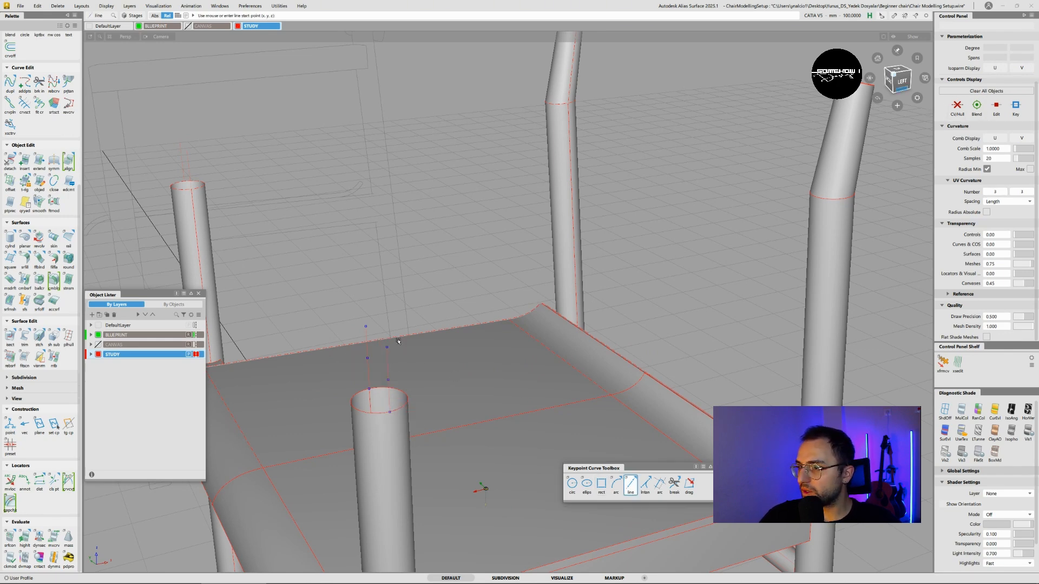
ctrl+click(400, 358)
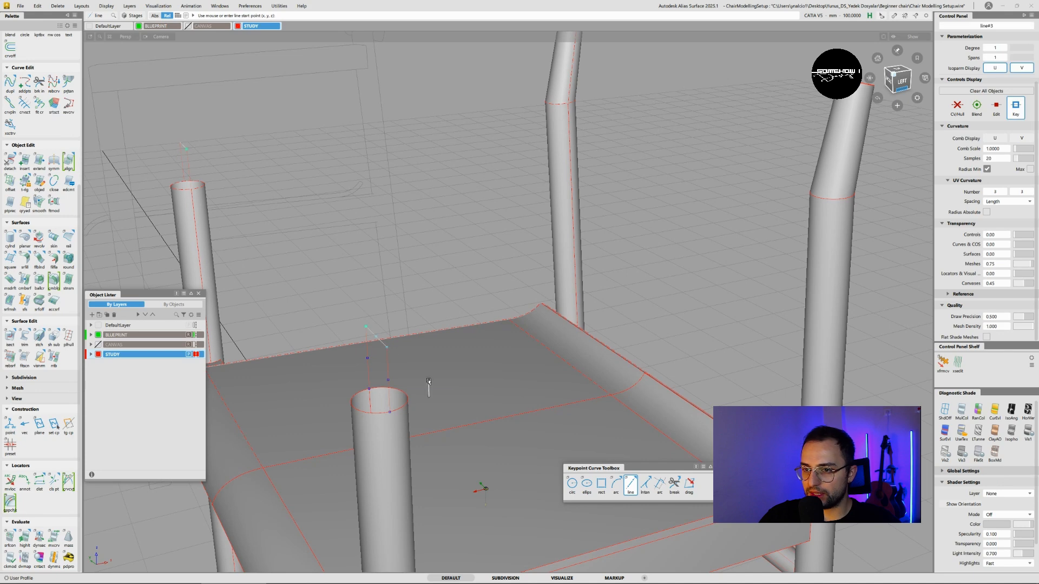
click(572, 483)
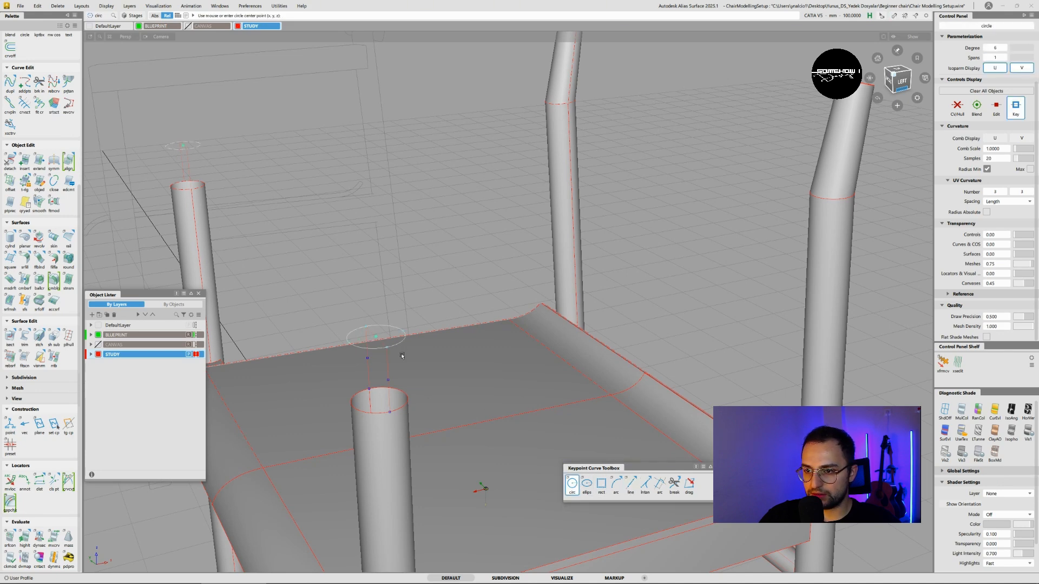
alt+shift+drag(401, 357, 446, 342)
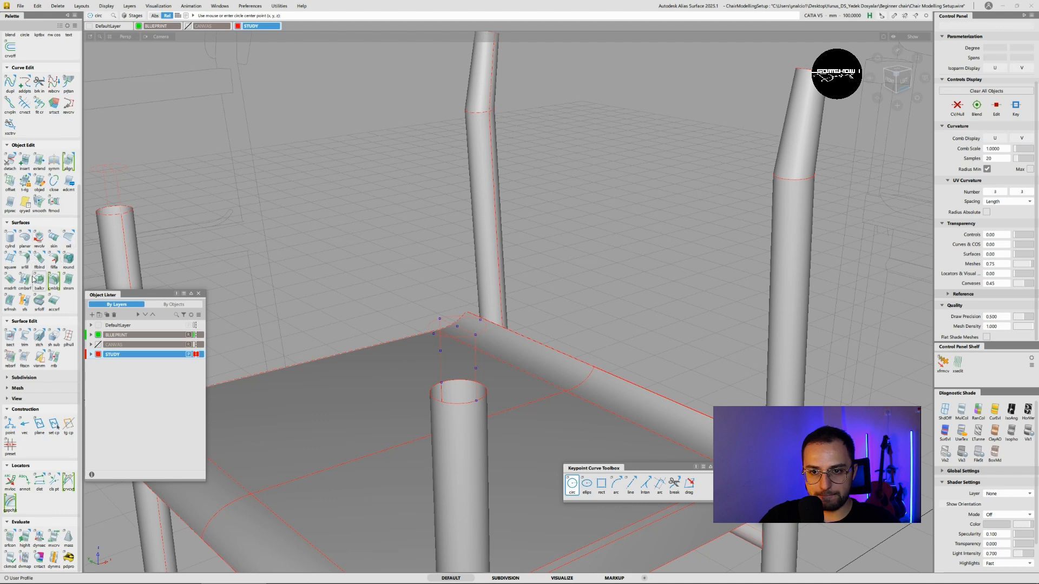
- Try to build a Square surface from the two vertical lines, the leg's top edge and the upper circle
click(11, 261)
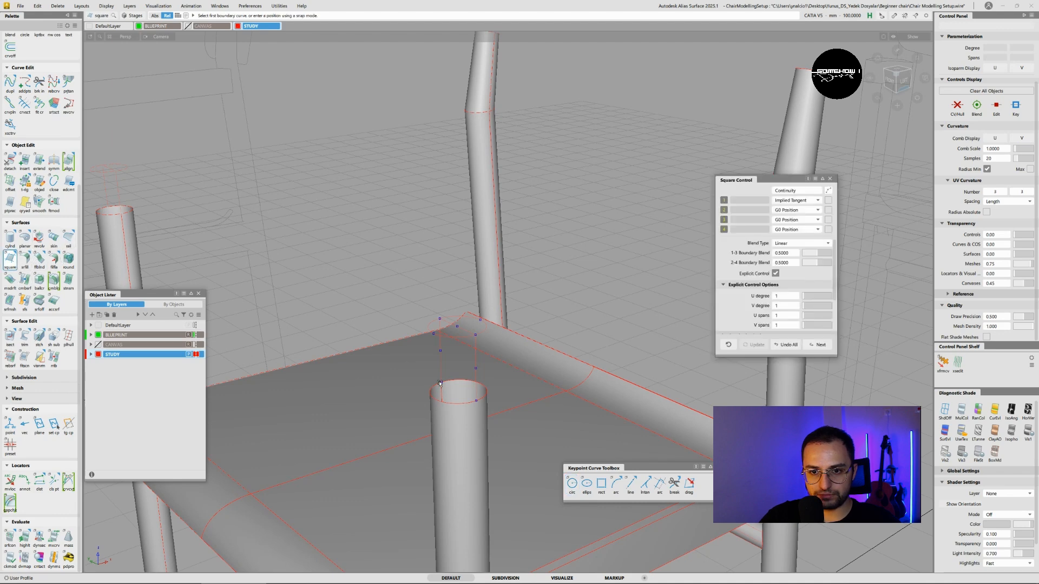
click(439, 327)
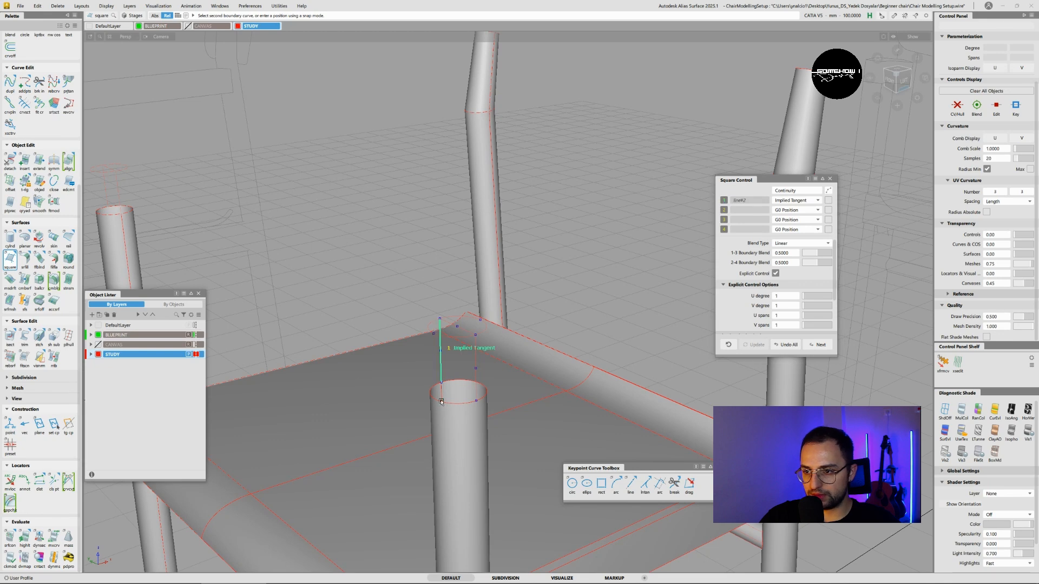
click(476, 379)
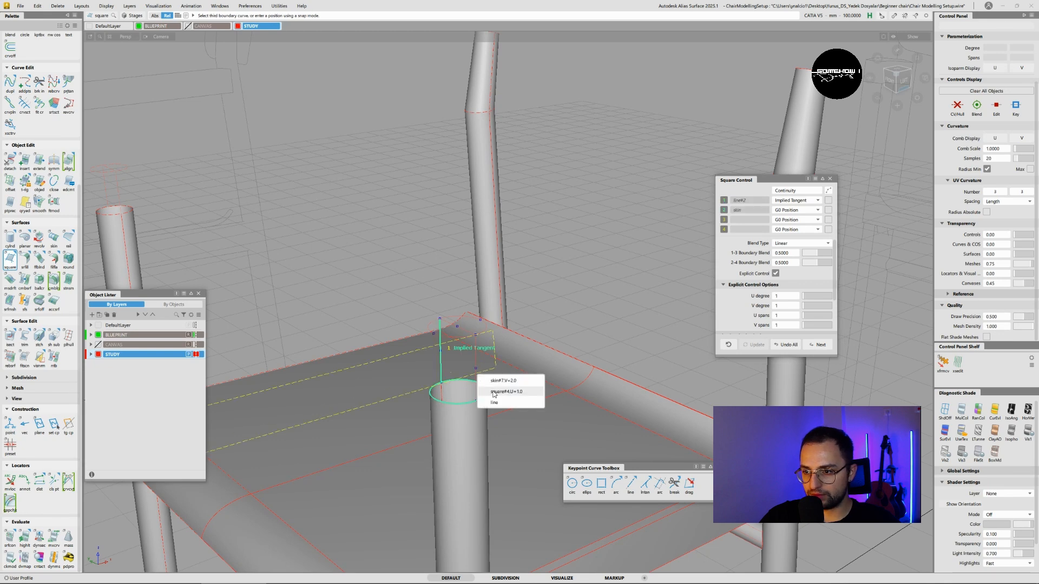
click(494, 402)
click(463, 338)
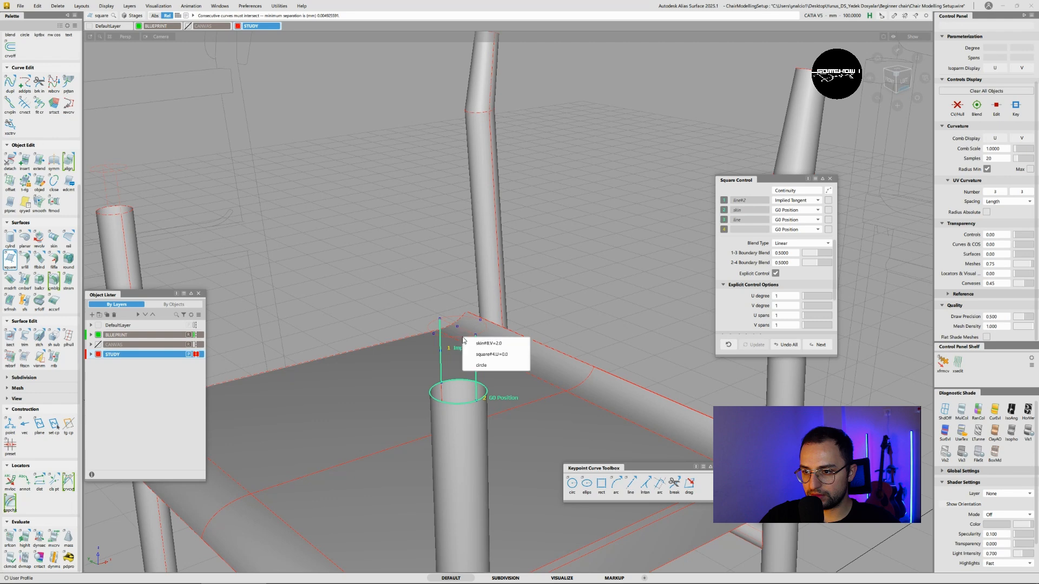
click(479, 363)
alt+shift+drag(478, 362, 593, 409)
click(505, 366)
click(508, 383)
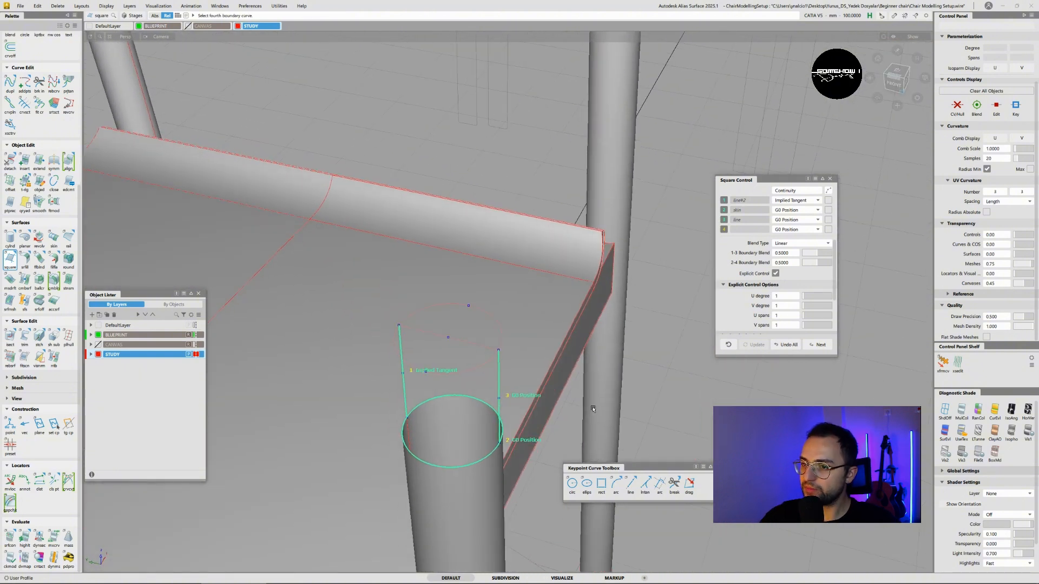
- Try setting the Square boundaries' continuity to Free Boundary and restart the boundary selection
mouse_move(482, 360)
alt+shift+mouse_down()
mouse_move(522, 353)
mouse_move(483, 370)
alt+shift+mouse_up()
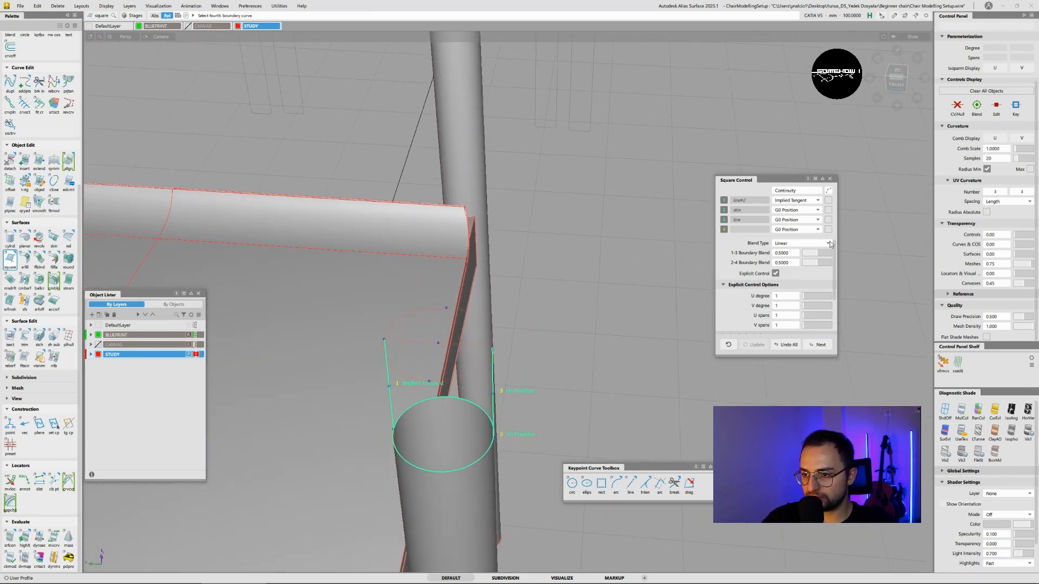
click(805, 198)
click(801, 206)
click(584, 432)
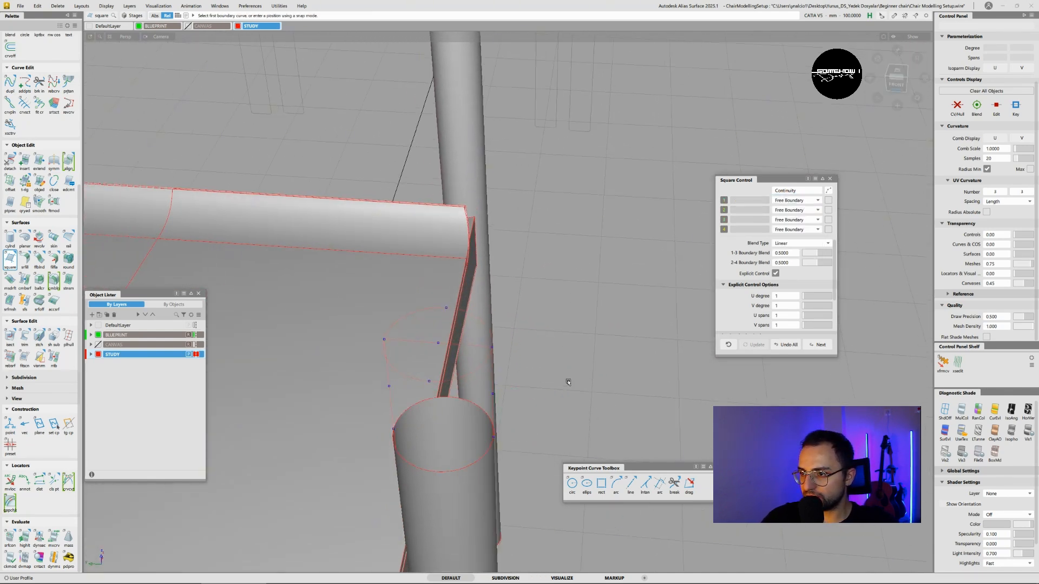
alt+shift+drag(568, 381, 475, 337)
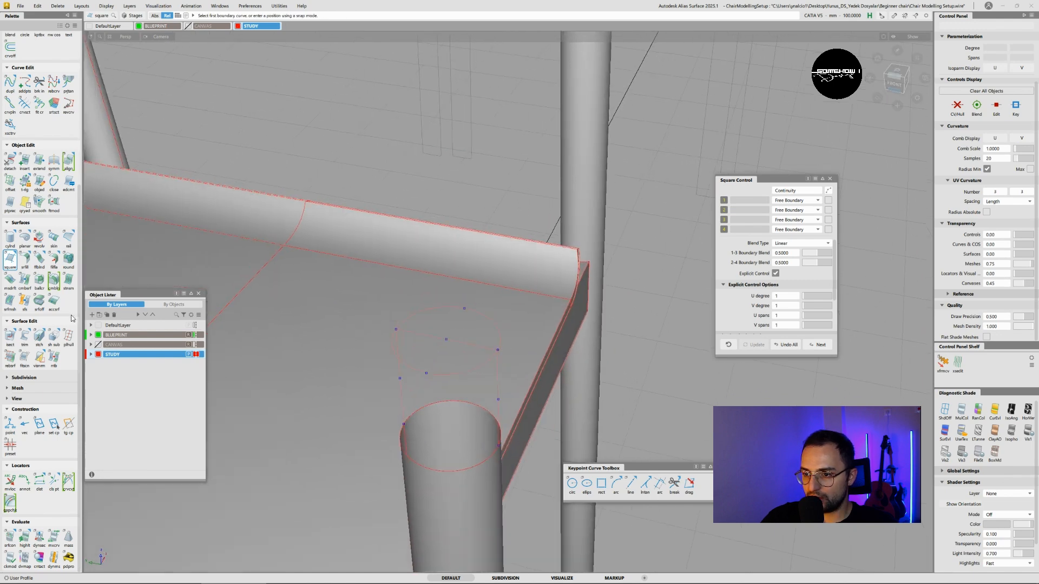
- Create a Skin surface between the upper circle and the front leg's top edge
click(55, 242)
click(456, 375)
click(460, 472)
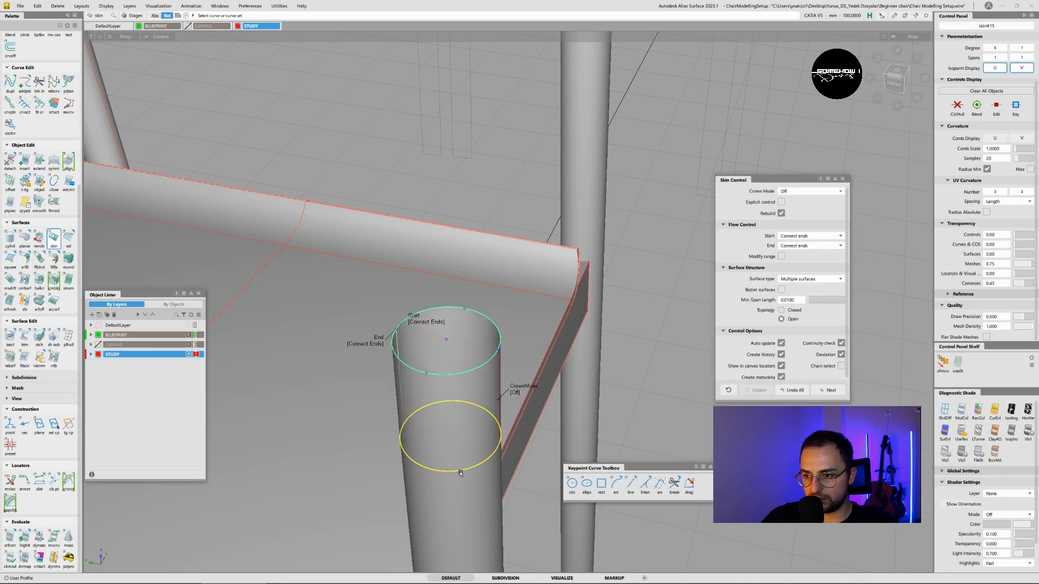
alt+shift+drag(460, 473, 465, 343)
- Project the vertical guide lines onto the new leg-top Skin surface from the left view
ctrl+shift+drag(507, 370, 499, 332)
click(500, 332)
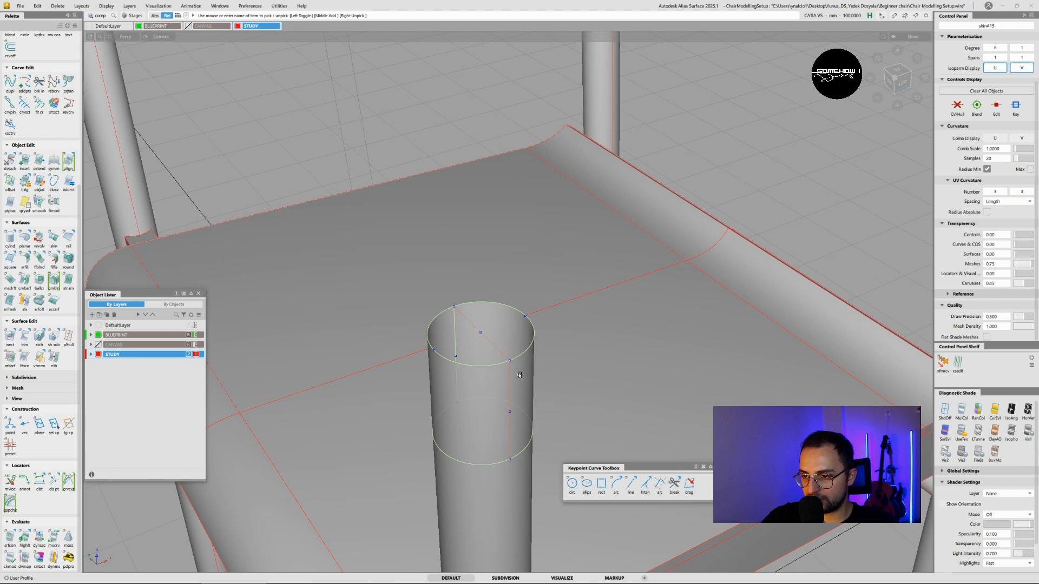
click(897, 77)
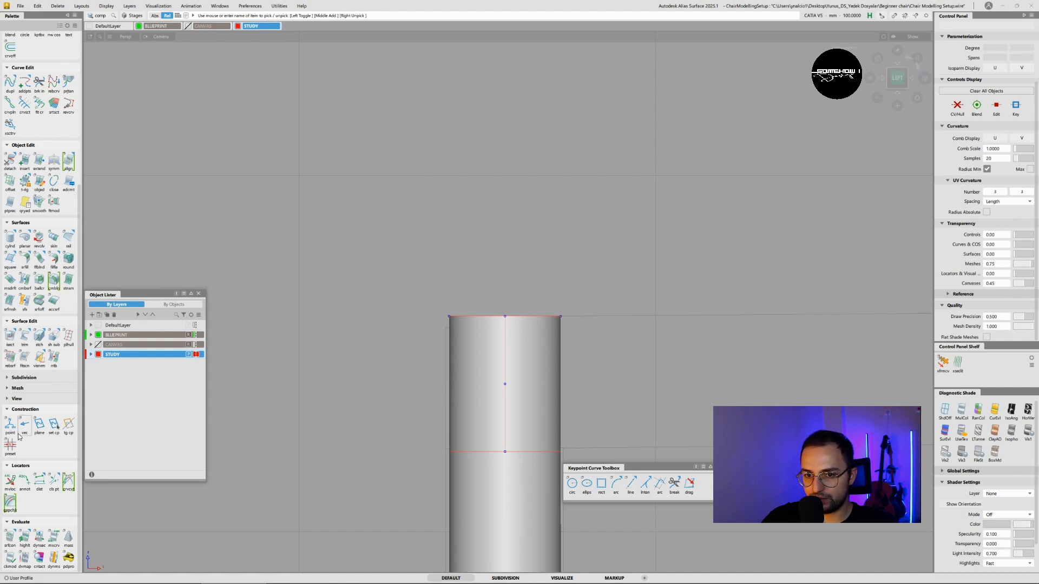
click(10, 339)
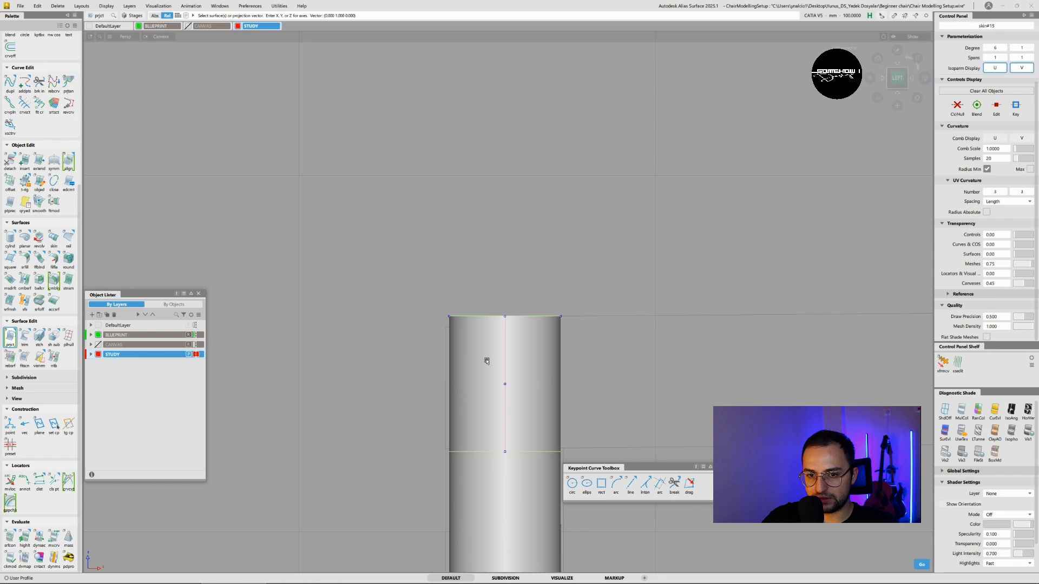
click(530, 373)
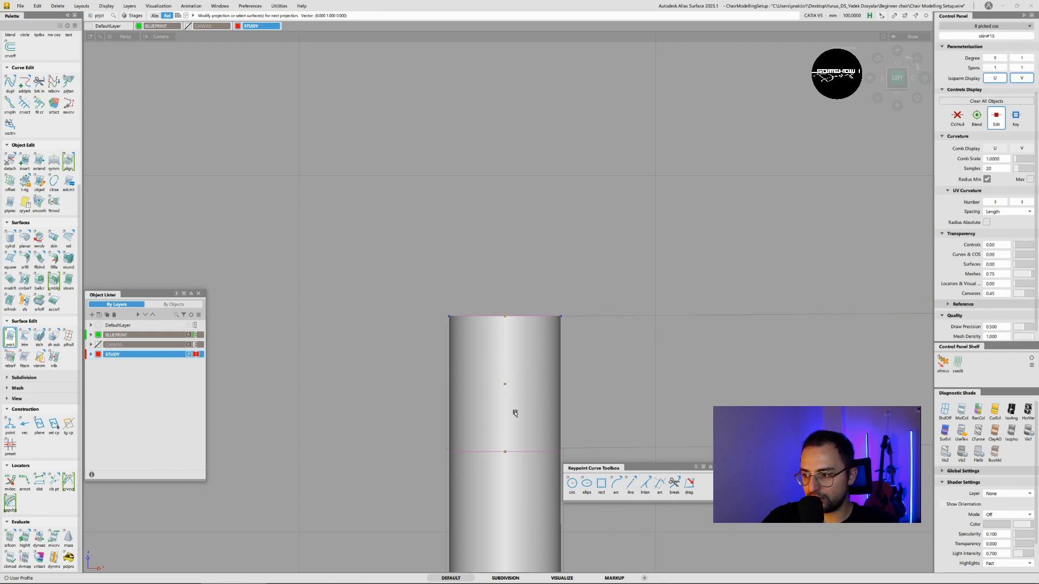
alt+shift+drag(515, 413, 267, 295)
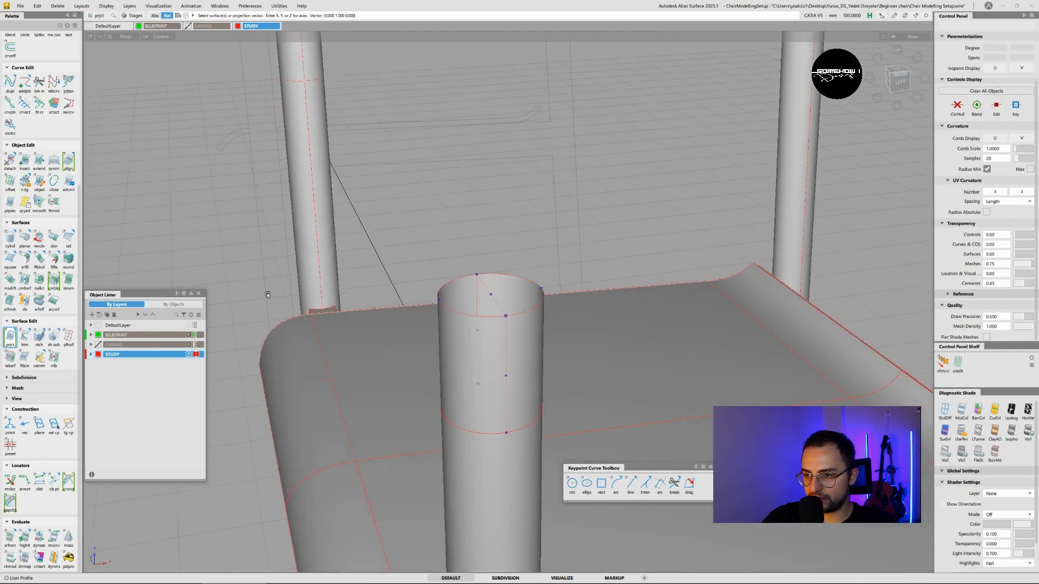
- Trim the leg-top extension along the projected lines, keeping its front half
click(24, 337)
click(458, 343)
click(459, 345)
key(space)
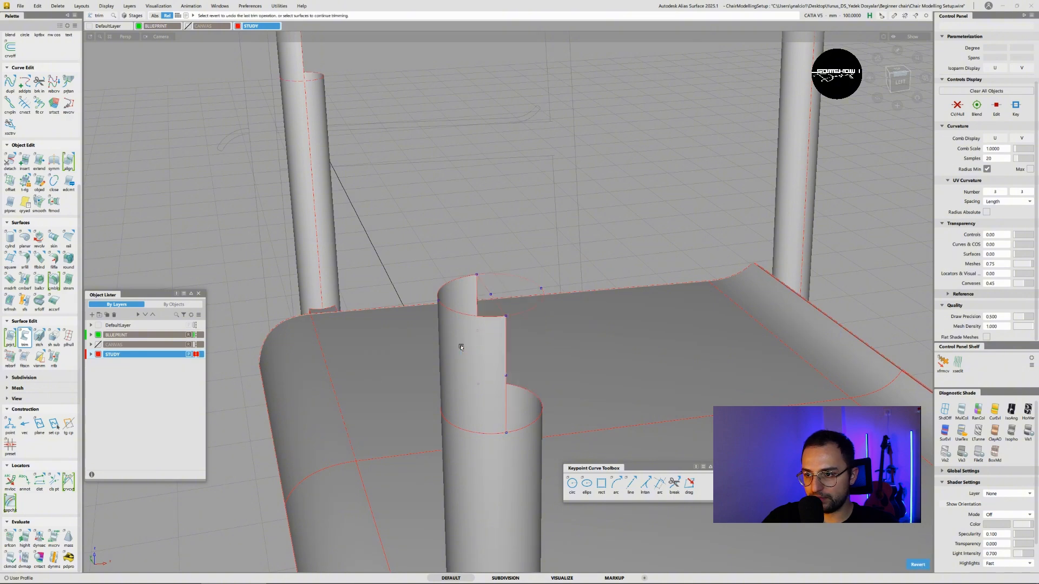
- Delete the leftover guide lines and circle around the trimmed leg top
mouse_move(469, 343)
alt+shift+mouse_down()
mouse_move(560, 352)
mouse_move(595, 325)
mouse_move(570, 304)
mouse_move(475, 309)
mouse_move(484, 262)
mouse_move(485, 271)
alt+shift+mouse_up()
ctrl+shift+drag(502, 235, 532, 247)
drag(543, 234, 286, 396)
key(Delete)
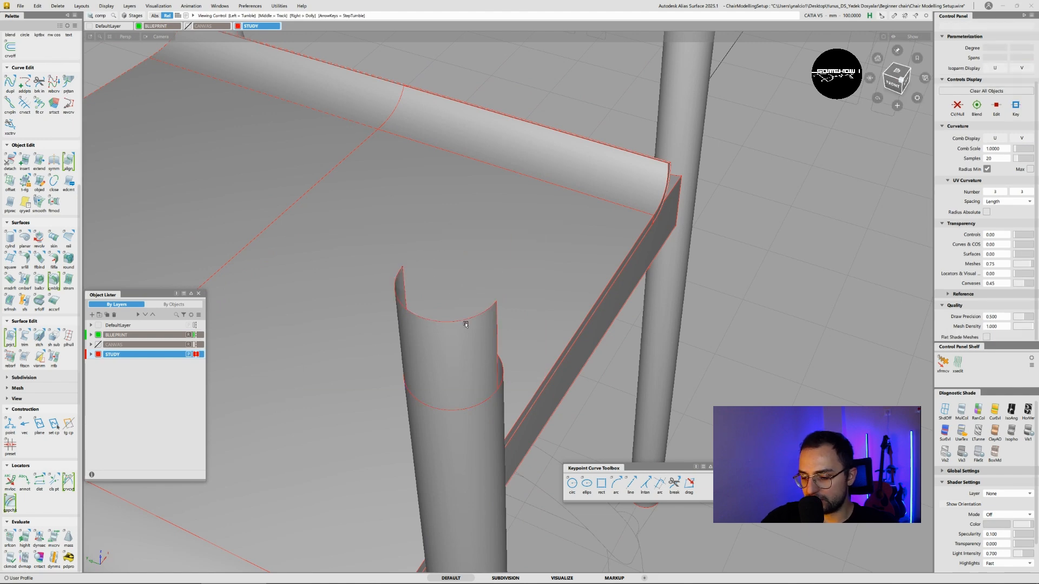
- Examine the trimmed leg top against the blueprint and the back leg in the front and left views
alt+shift+drag(466, 324, 592, 291)
click(895, 77)
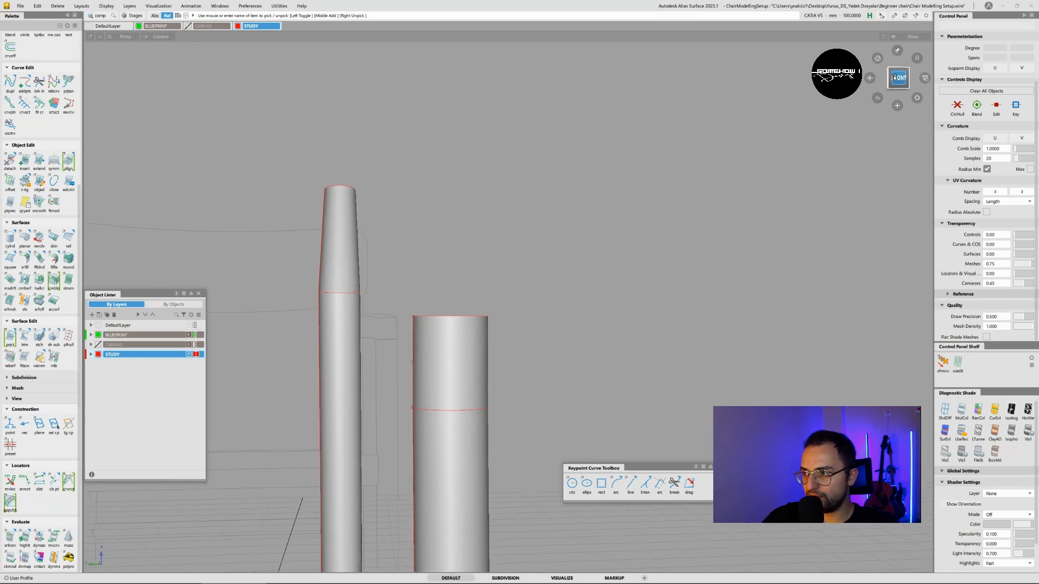
alt+shift+middle_drag(530, 300, 563, 265)
alt+shift+drag(474, 306, 475, 303)
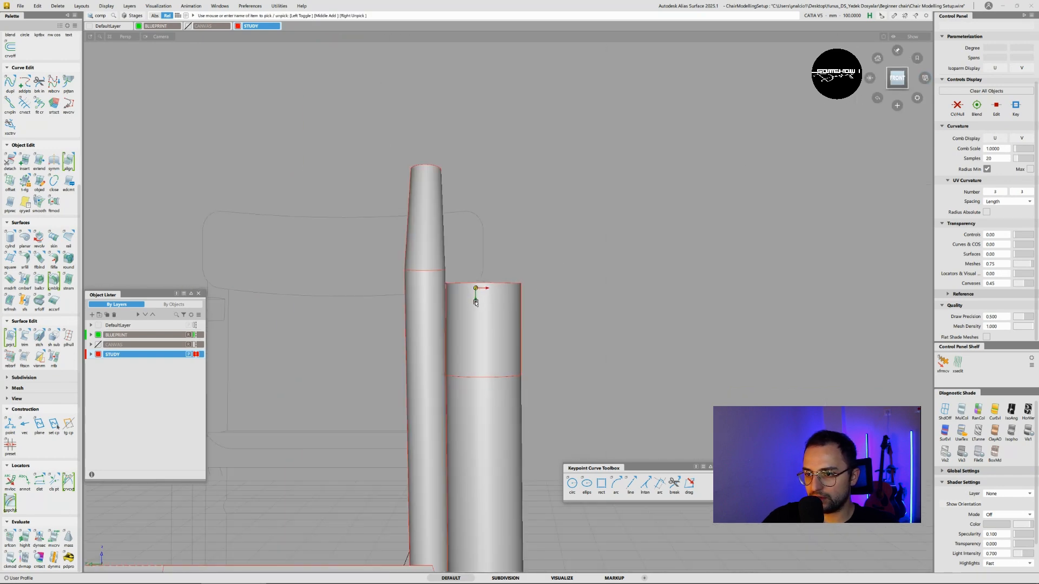
alt+shift+drag(544, 290, 390, 309)
click(898, 79)
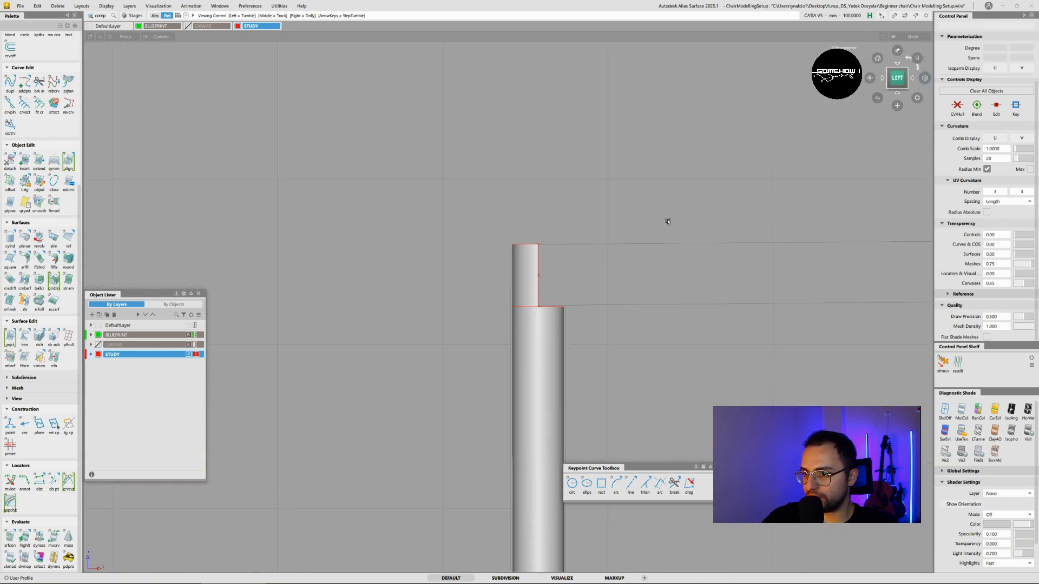
mouse_move(529, 226)
alt+shift+right_down()
mouse_move(559, 250)
mouse_move(535, 246)
alt+shift+right_up()
alt+shift+middle_drag(534, 246, 469, 242)
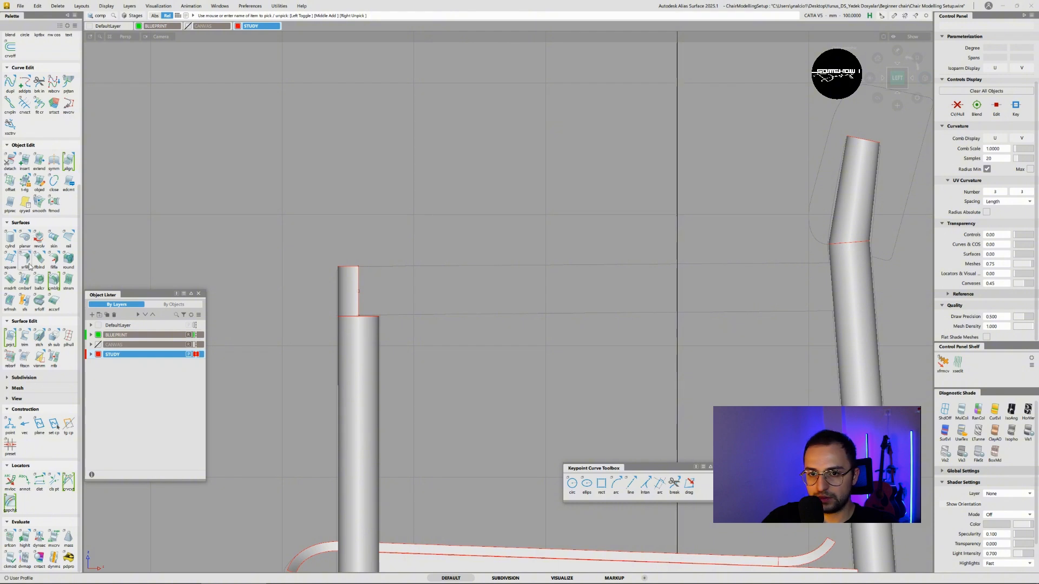
- Try a straight horizontal line from the trimmed leg top's upper corner to the back leg, then delete it
click(631, 487)
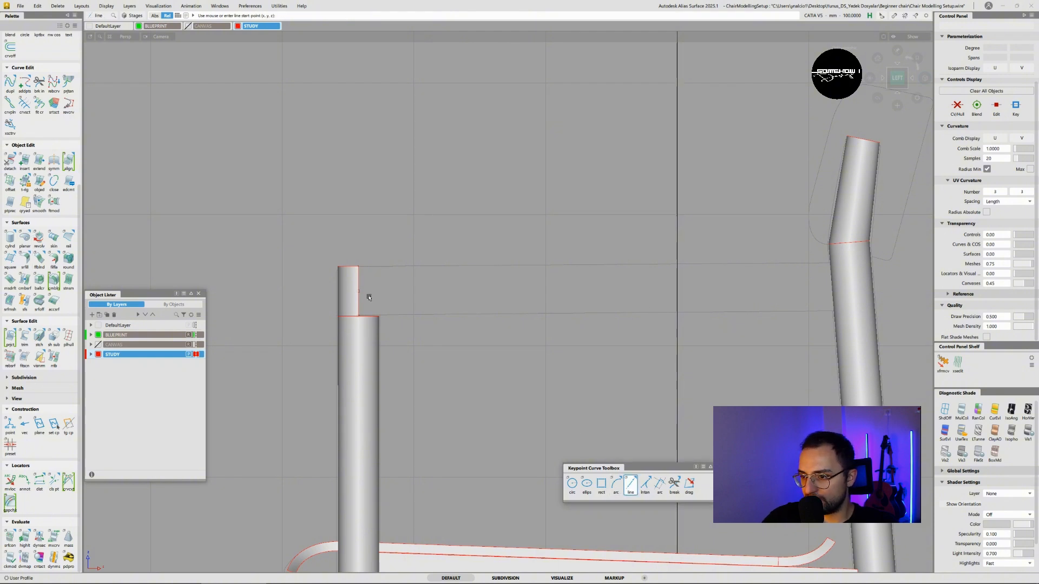
click(357, 266)
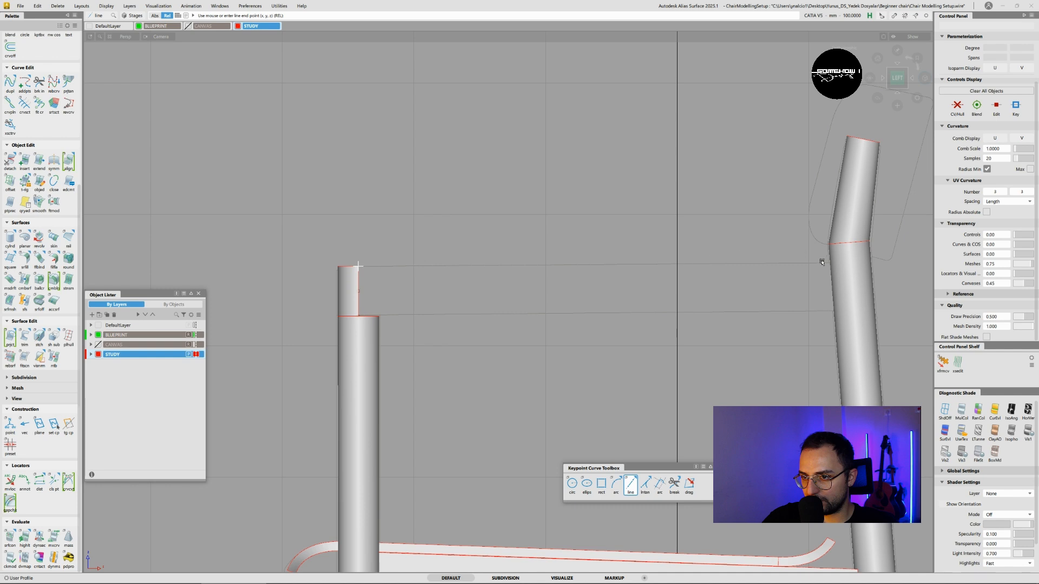
click(847, 263)
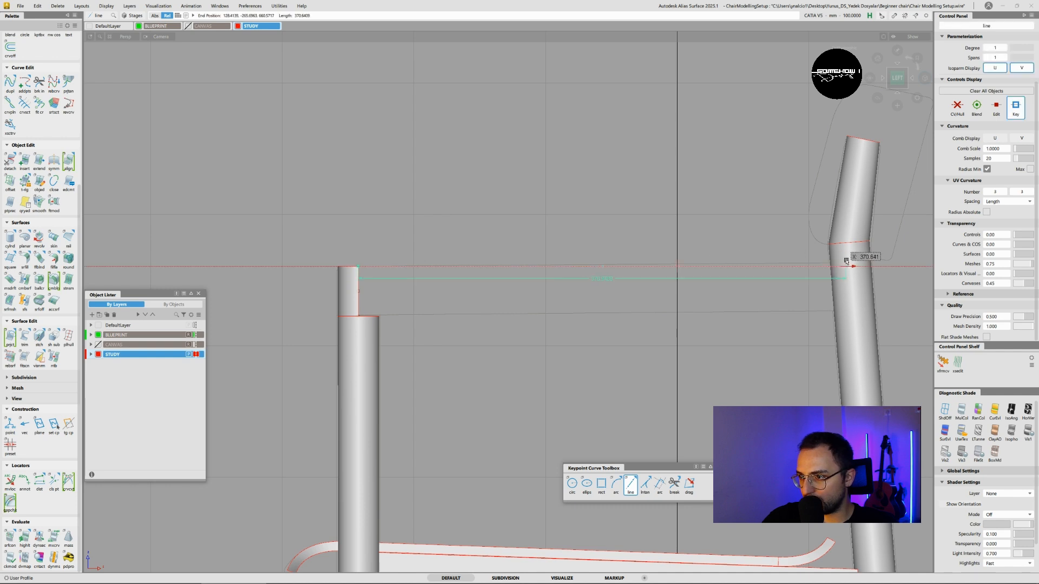
middle_drag(842, 261, 842, 261)
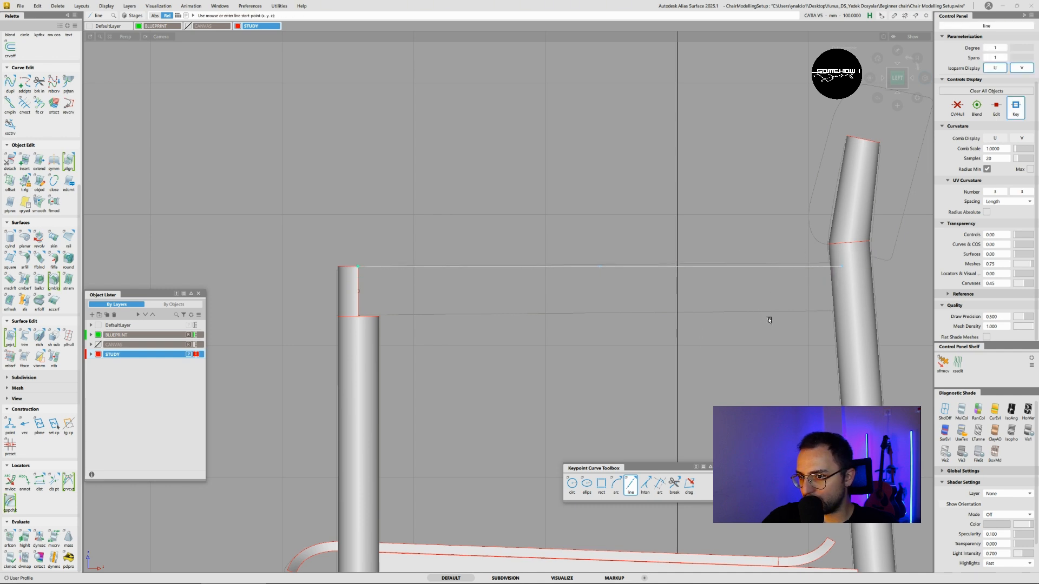
ctrl+shift+drag(769, 320, 748, 288)
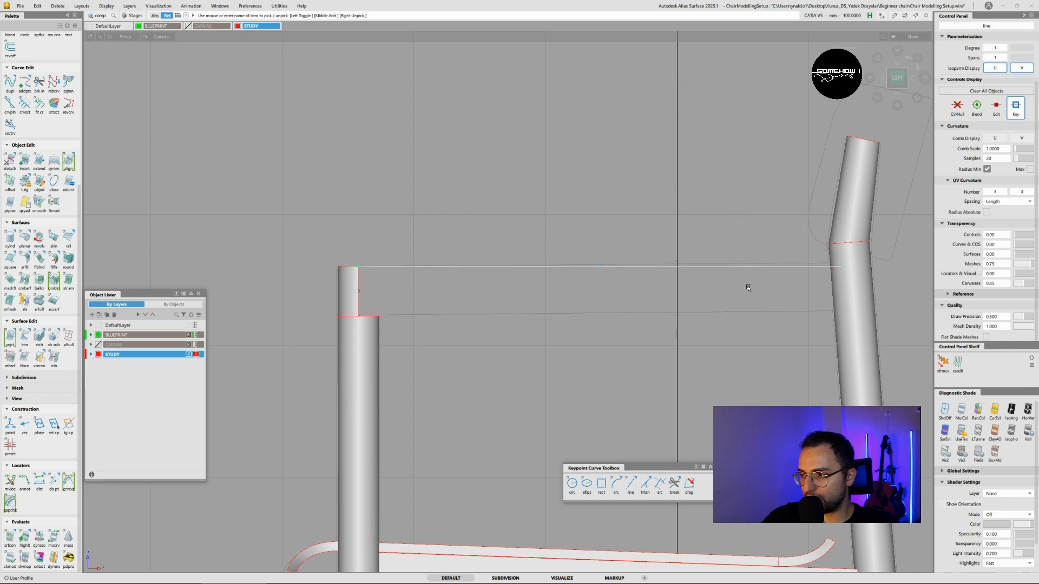
key(Delete)
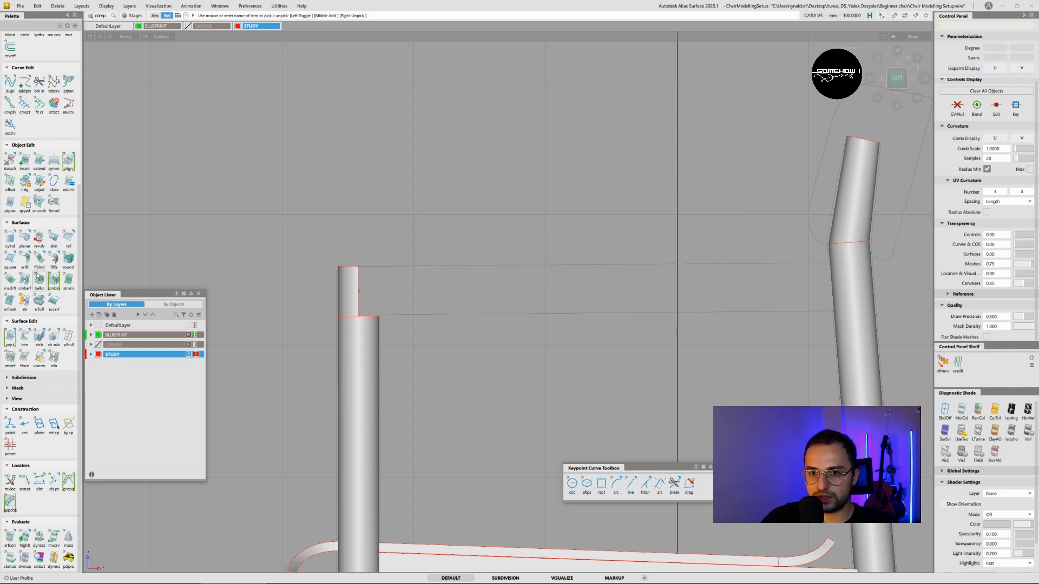
- Draw an edit-point curve from the trimmed leg top's upper corner to the back leg along the blueprint's armrest line
scroll(37, 275, up, 10)
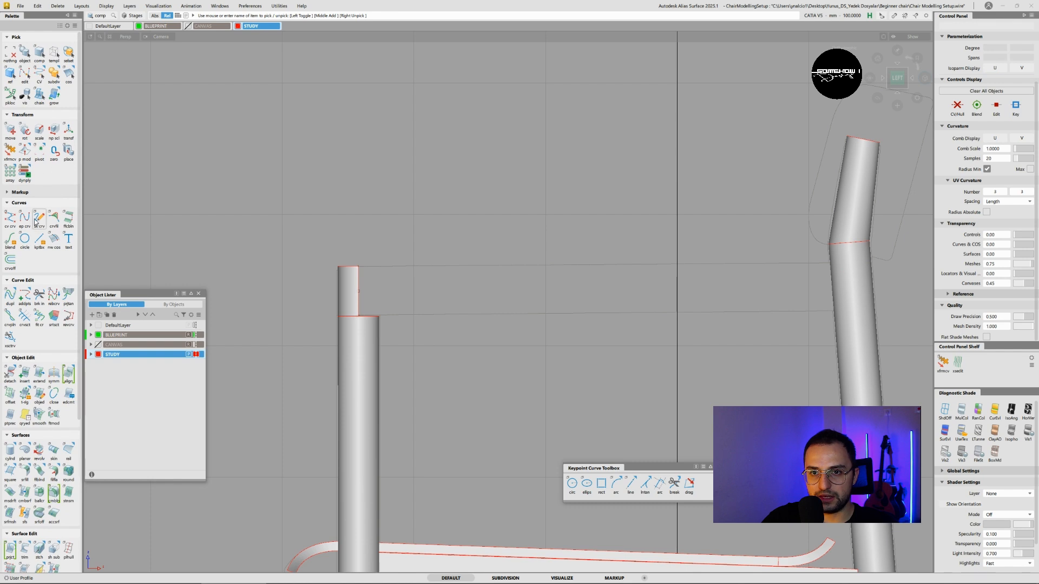
click(25, 218)
ctrl+alt+click(358, 266)
drag(779, 264, 832, 266)
- Move the armrest curve's rear end point up about 2.8 mm and slightly farther toward the back leg
click(832, 265)
right_drag(771, 229, 771, 224)
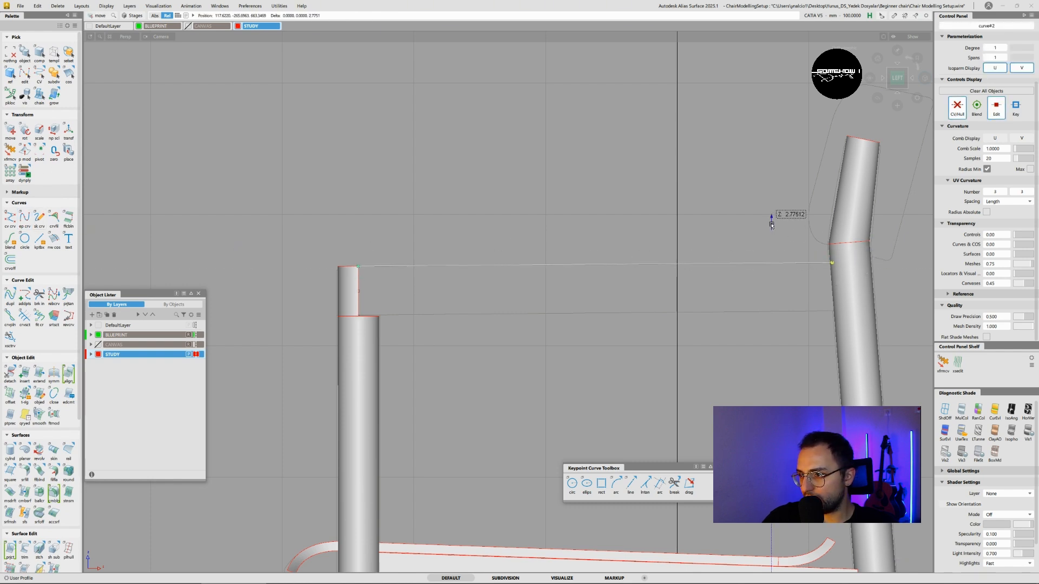
middle_drag(772, 225, 779, 226)
alt+shift+drag(679, 235, 659, 271)
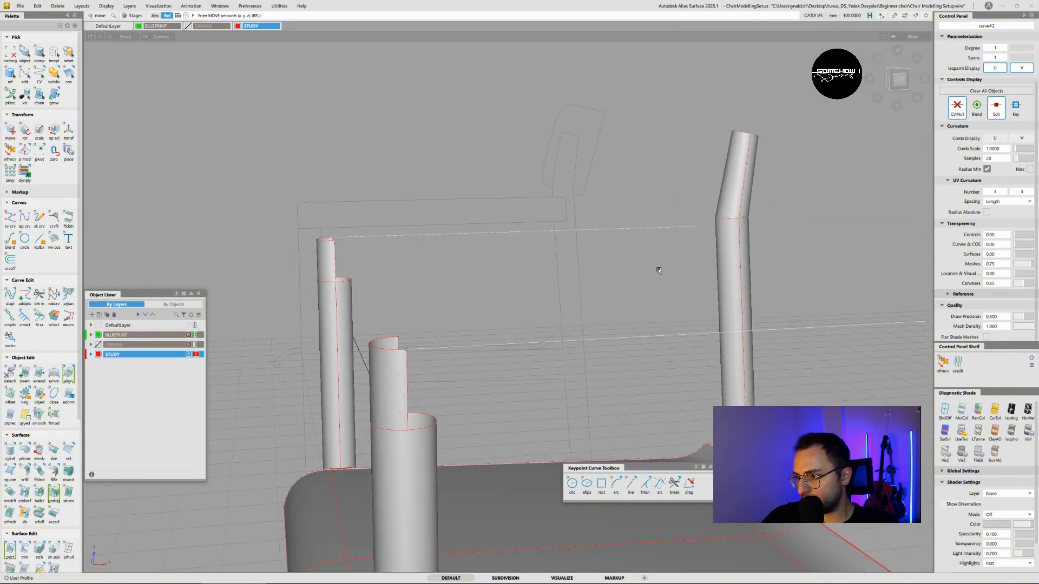
alt+shift+right_drag(690, 260, 642, 278)
alt+shift+drag(643, 278, 612, 306)
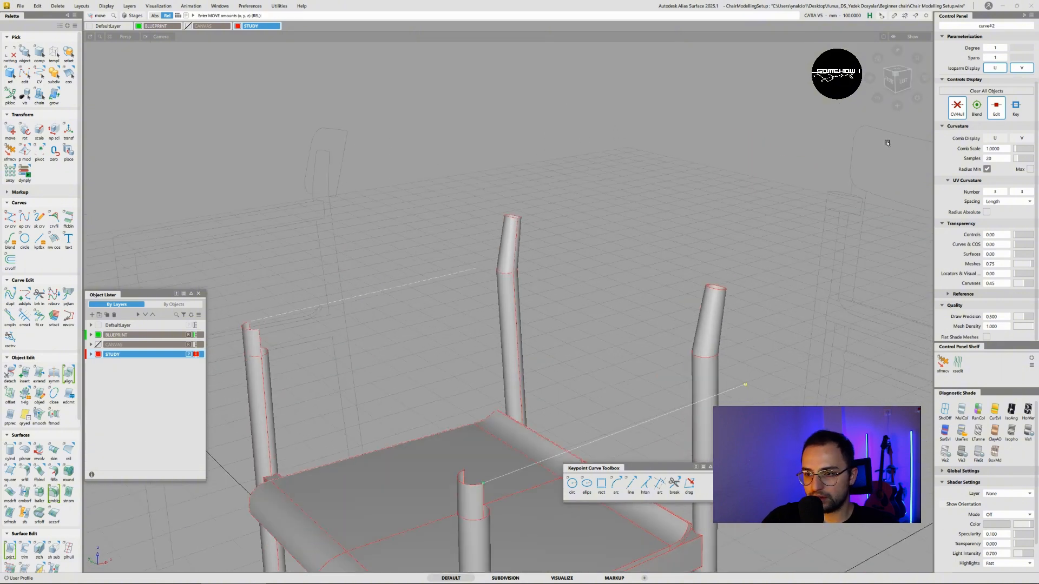
- Raise the degree of the straight armrest curve to 2, working in the top view around the front and back legs
click(892, 74)
alt+shift+middle_drag(521, 310, 489, 276)
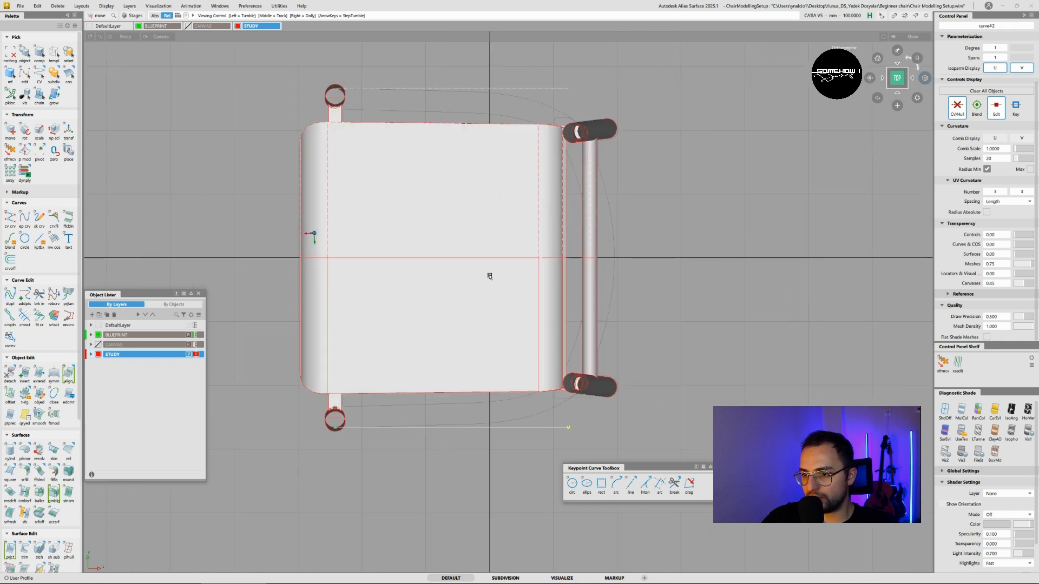
alt+shift+right_drag(489, 276, 515, 192)
alt+shift+middle_drag(516, 192, 478, 105)
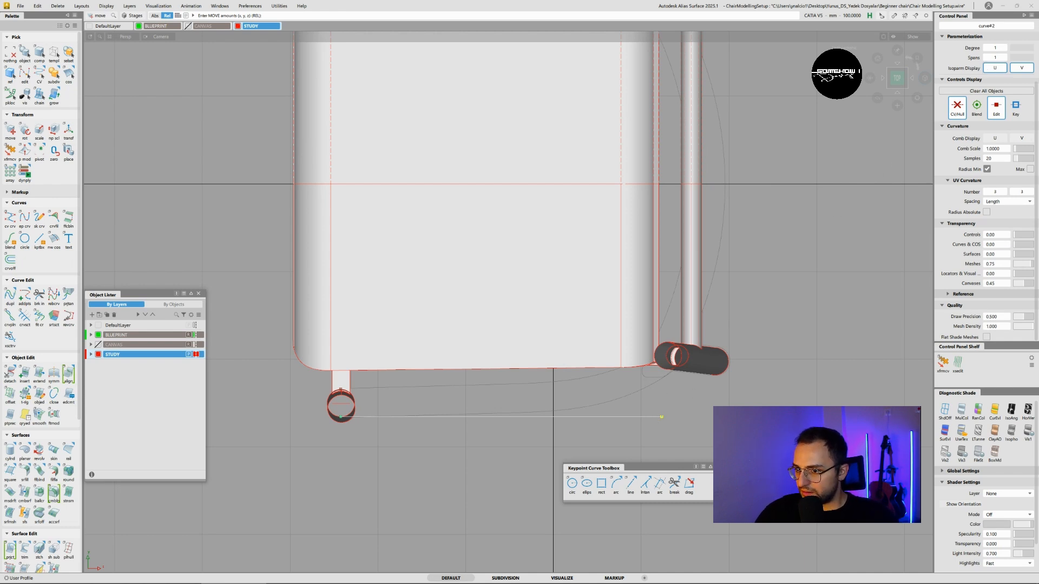
click(996, 49)
text(4)
key(Return)
key(Return)
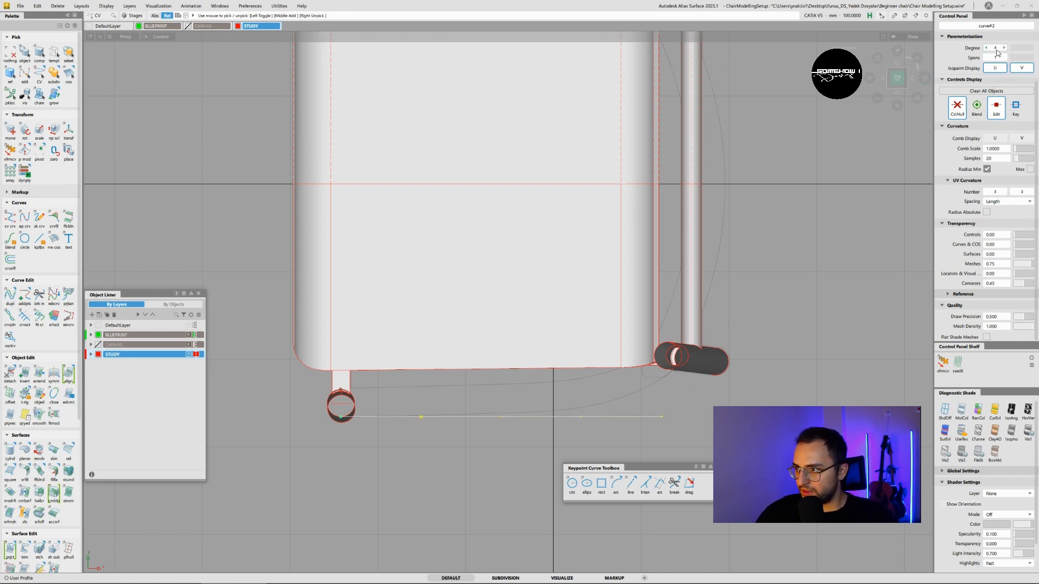
- Try moving the armrest curve's rear control point inward and back onto the back leg
ctrl+shift+drag(732, 383, 725, 349)
drag(605, 434, 684, 400)
ctrl+shift+drag(754, 380, 759, 405)
right_drag(773, 422, 788, 365)
middle_drag(789, 364, 824, 362)
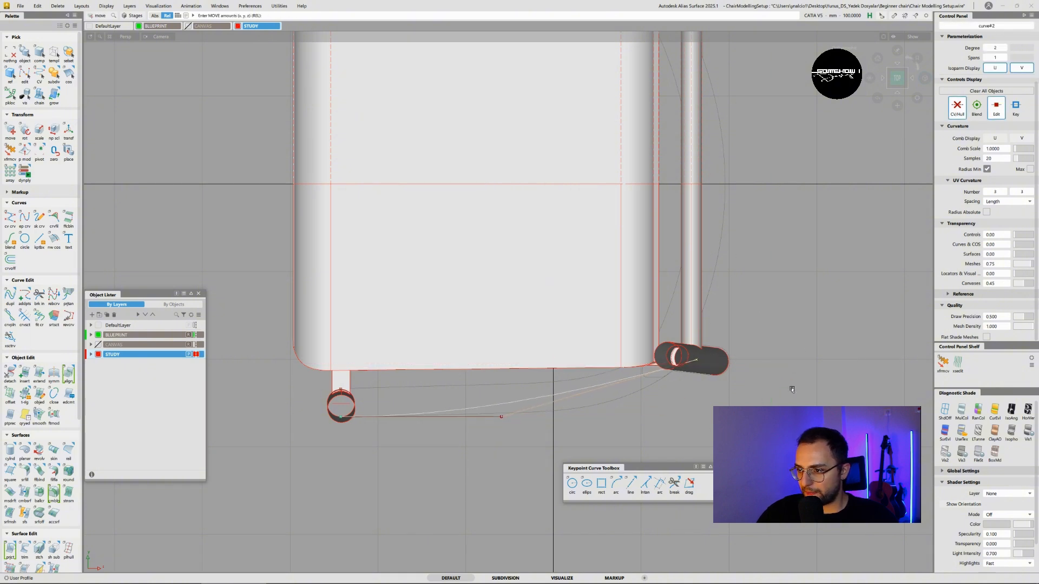
- Try shifting the armrest curve's middle control point about 63 mm toward the back leg to match the blueprint arc
ctrl+shift+drag(477, 436, 535, 437)
drag(642, 431, 811, 483)
ctrl+shift+drag(486, 429, 541, 420)
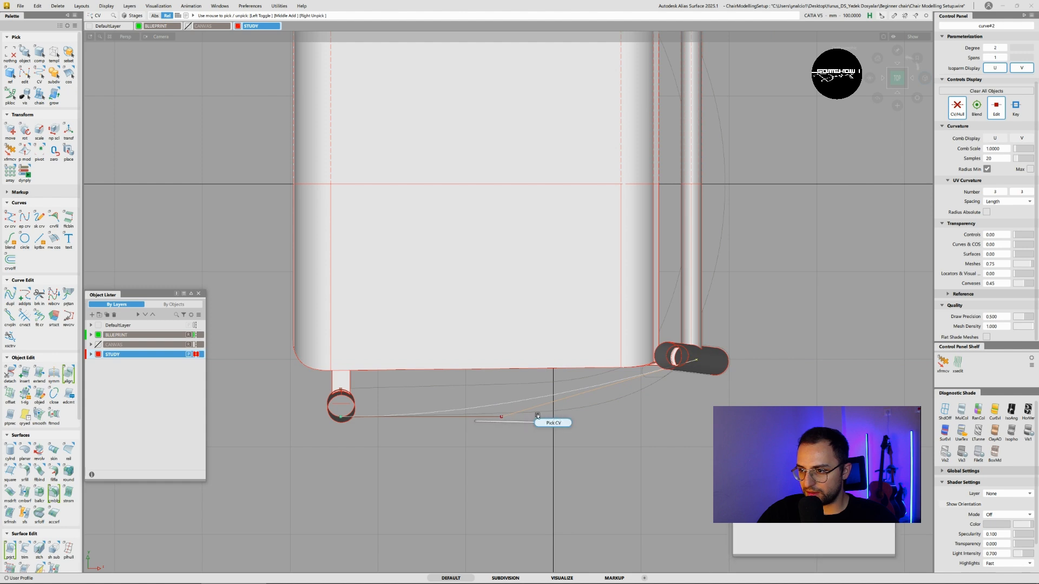
drag(443, 392, 540, 431)
drag(475, 395, 515, 429)
ctrl+shift+right_drag(551, 461, 558, 425)
middle_drag(549, 450, 604, 450)
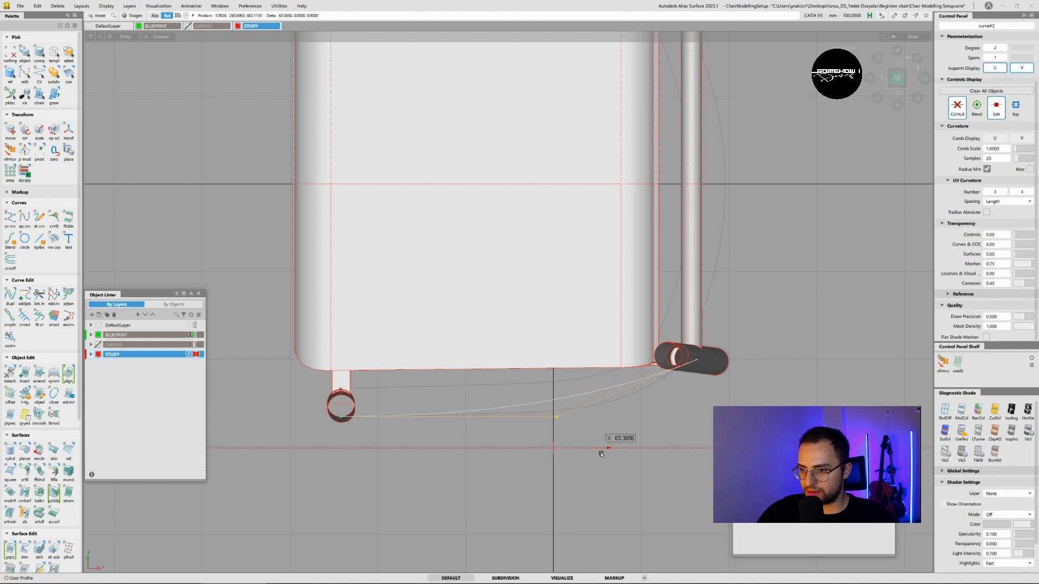
right_drag(606, 450, 608, 454)
ctrl+right_click(354, 428)
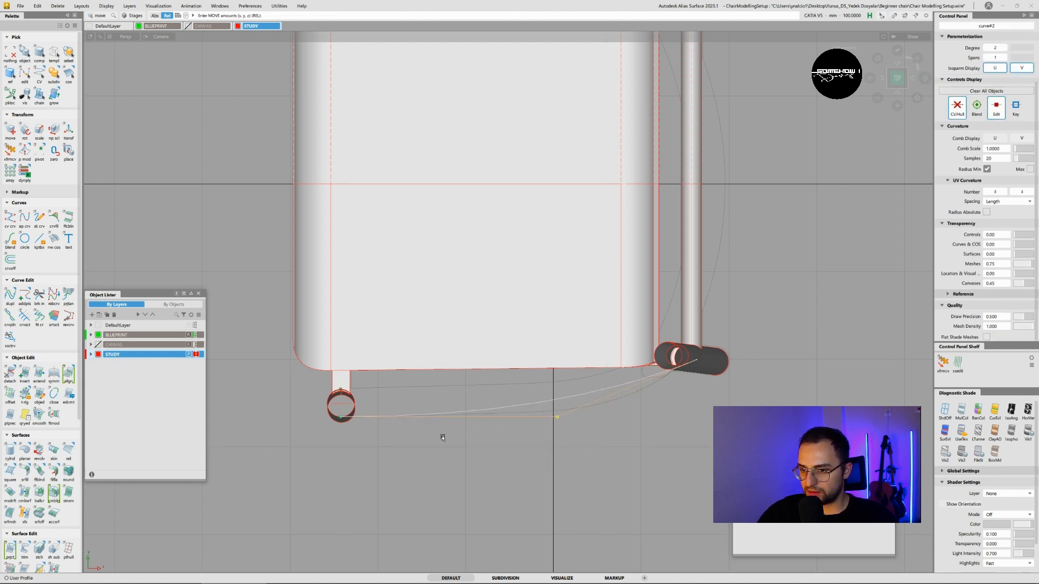
- Try degree 3 with a shifted control point on the armrest curve, then undo back to the straight curve
click(1005, 48)
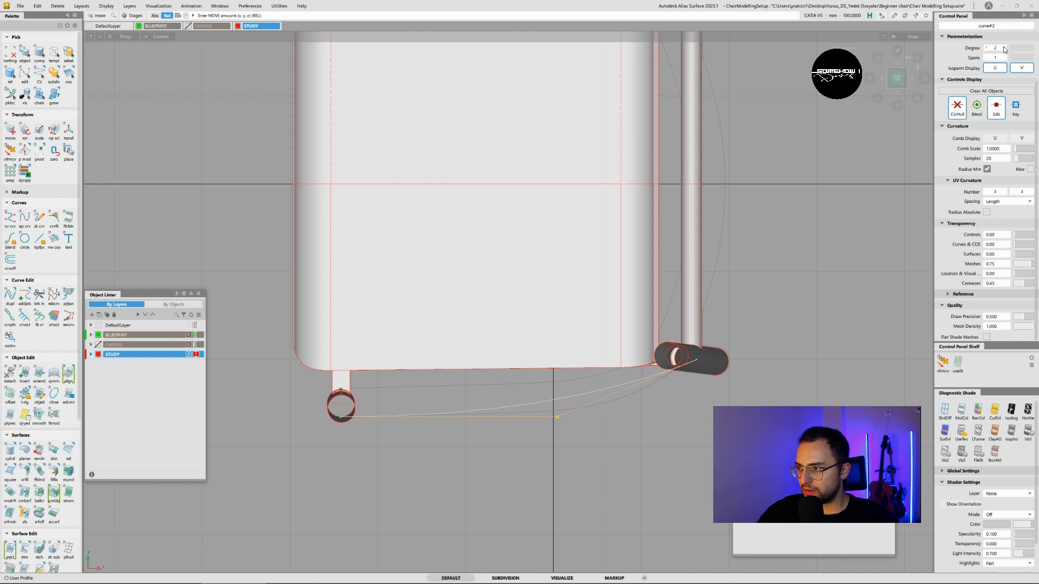
ctrl+shift+drag(553, 425, 644, 430)
ctrl+shift+middle_drag(651, 417, 672, 420)
right_drag(673, 422, 674, 440)
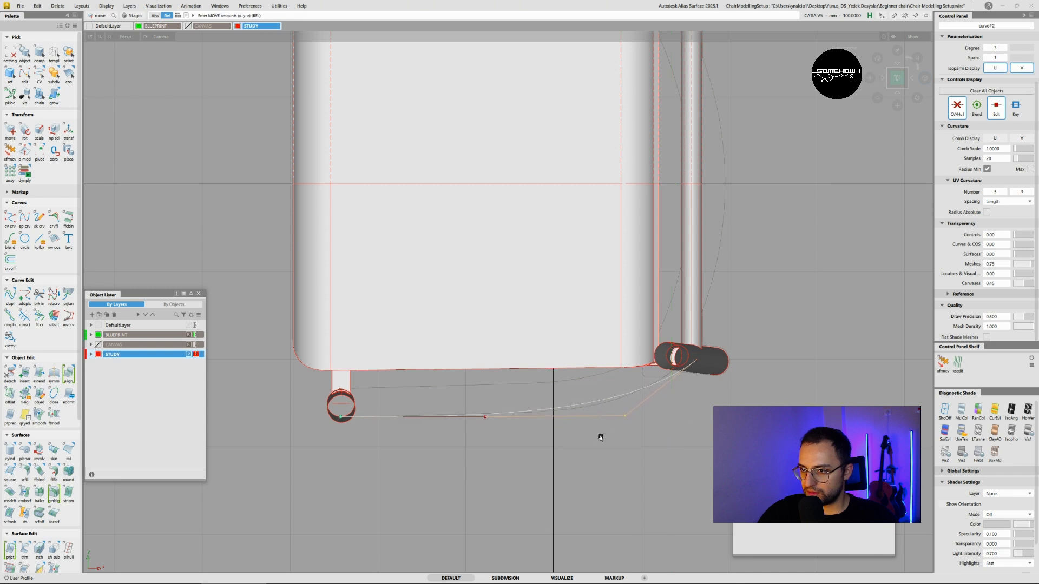
key(ctrl+z)
key(ctrl+z)
key(ctrl+z)
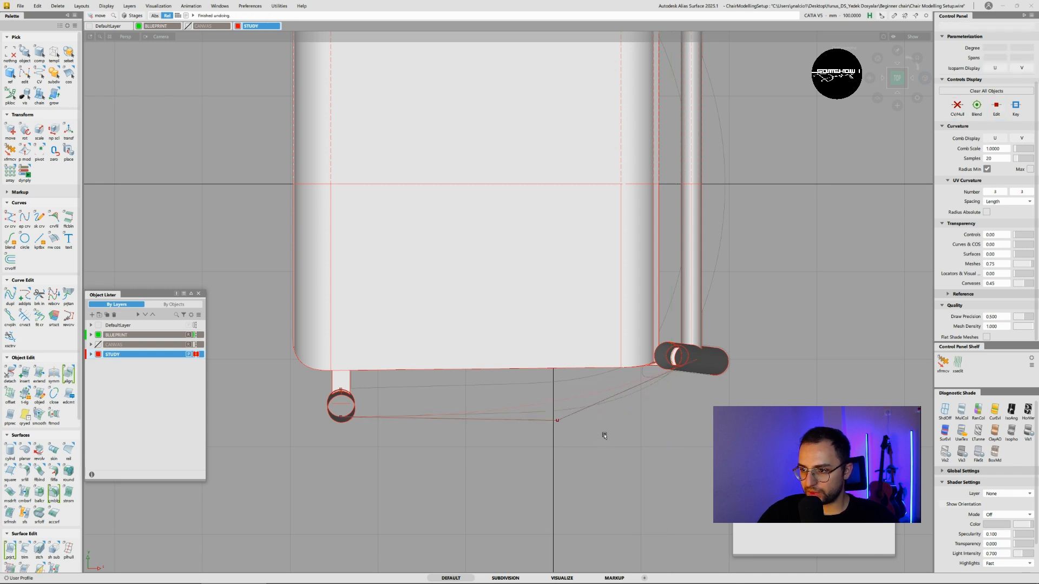
key(ctrl+z)
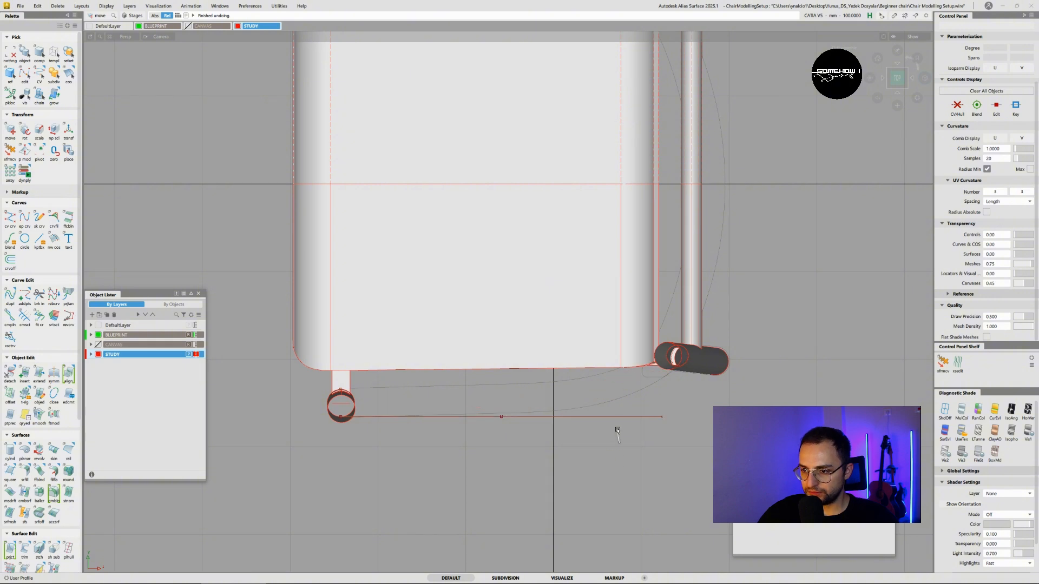
- Draw a straight edit-point curve from the back leg diagonally outward and forward across the armrest curve, following the blueprint's slant
ctrl+shift+drag(531, 415, 571, 415)
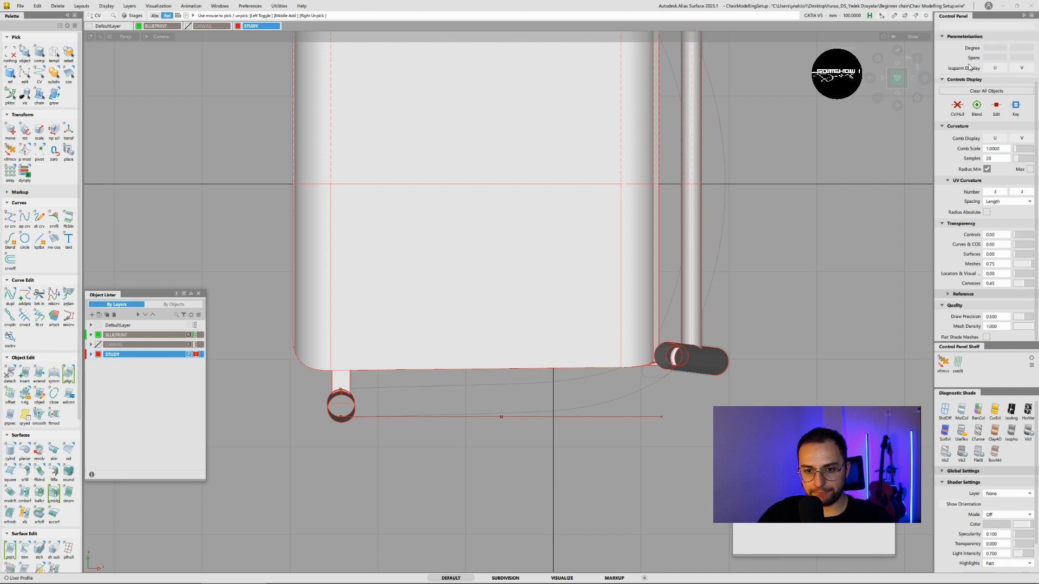
click(24, 218)
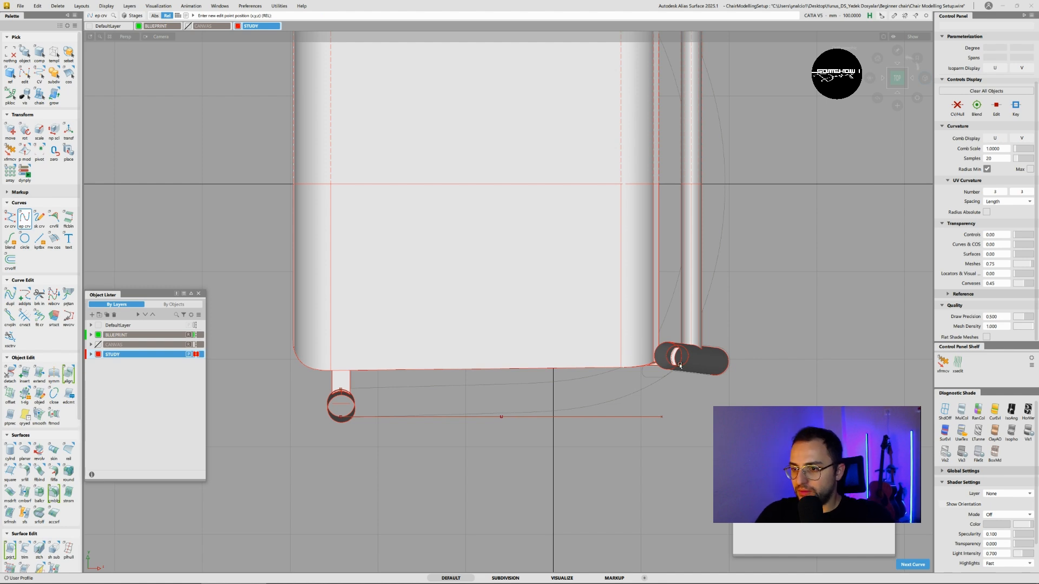
click(652, 392)
mouse_move(565, 434)
mouse_down()
mouse_move(554, 434)
mouse_move(576, 443)
mouse_up()
- Move the diagonal curve vertically up to the height of the armrest curve, using the left view
ctrl+shift+drag(640, 390, 632, 408)
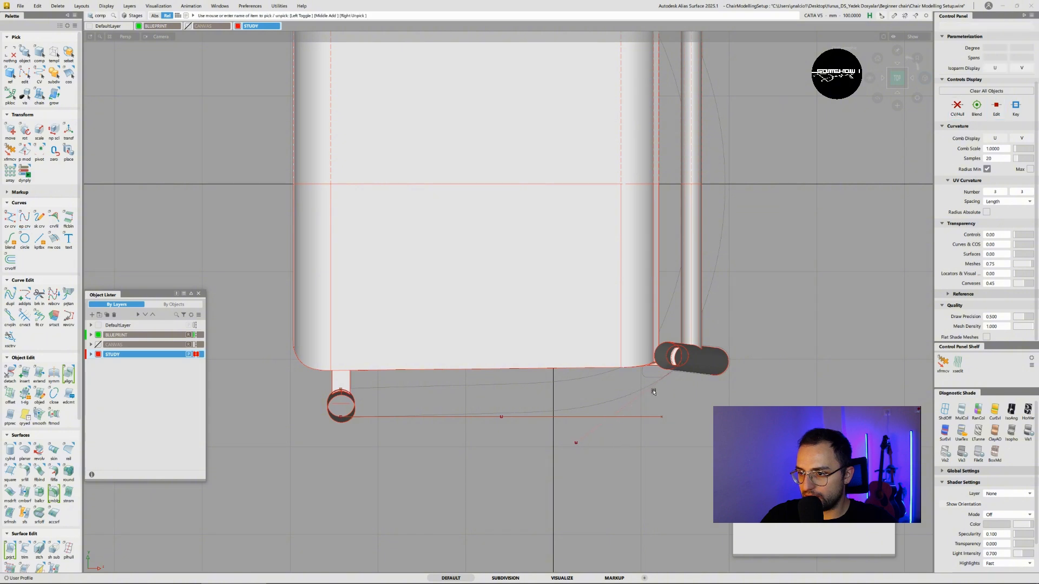
ctrl+shift+drag(741, 308, 752, 293)
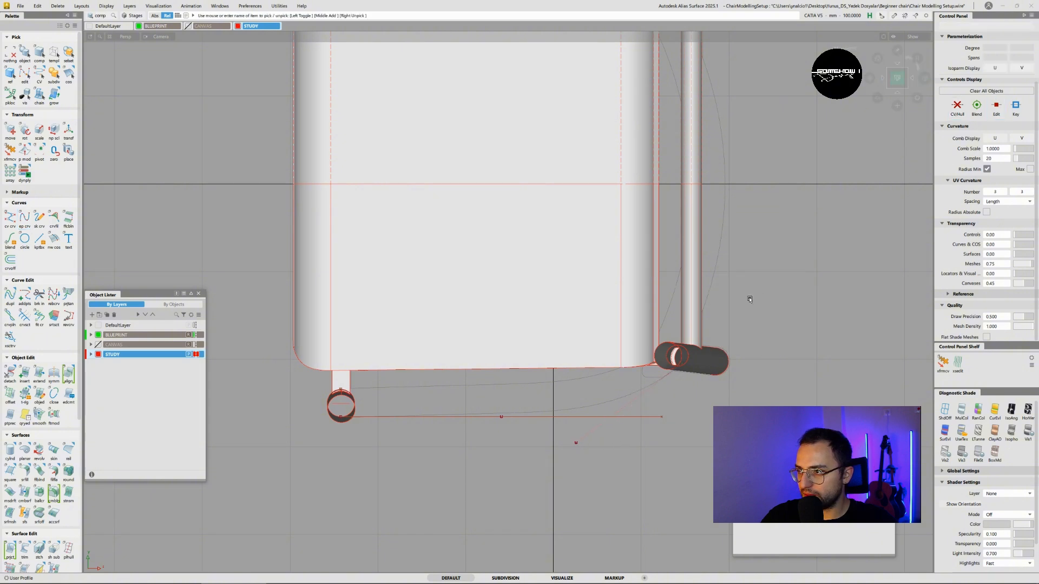
ctrl+shift+drag(657, 374, 675, 383)
click(666, 375)
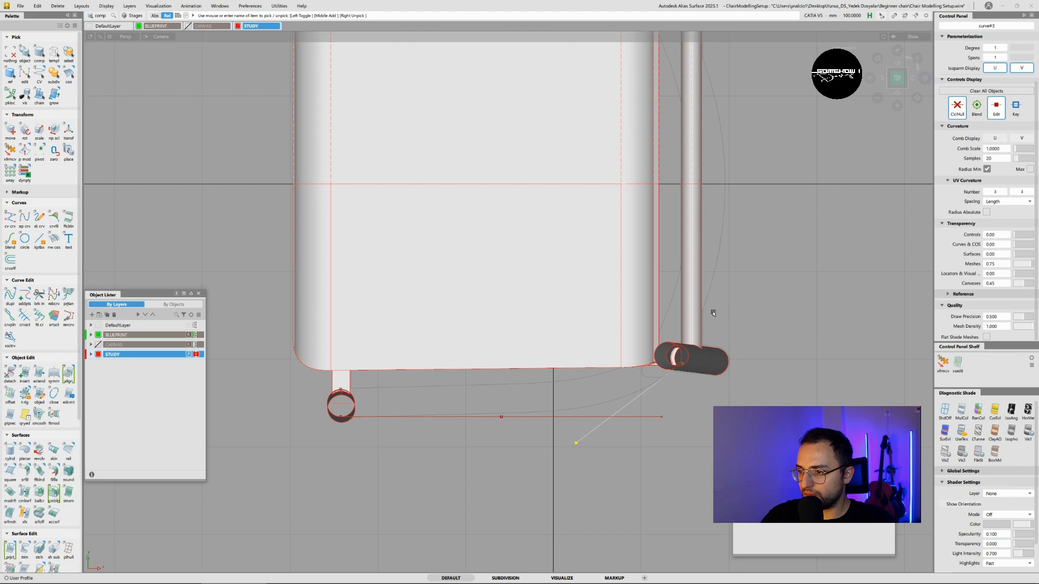
click(895, 94)
alt+shift+right_drag(746, 192, 646, 259)
ctrl+shift+middle_drag(631, 192, 628, 178)
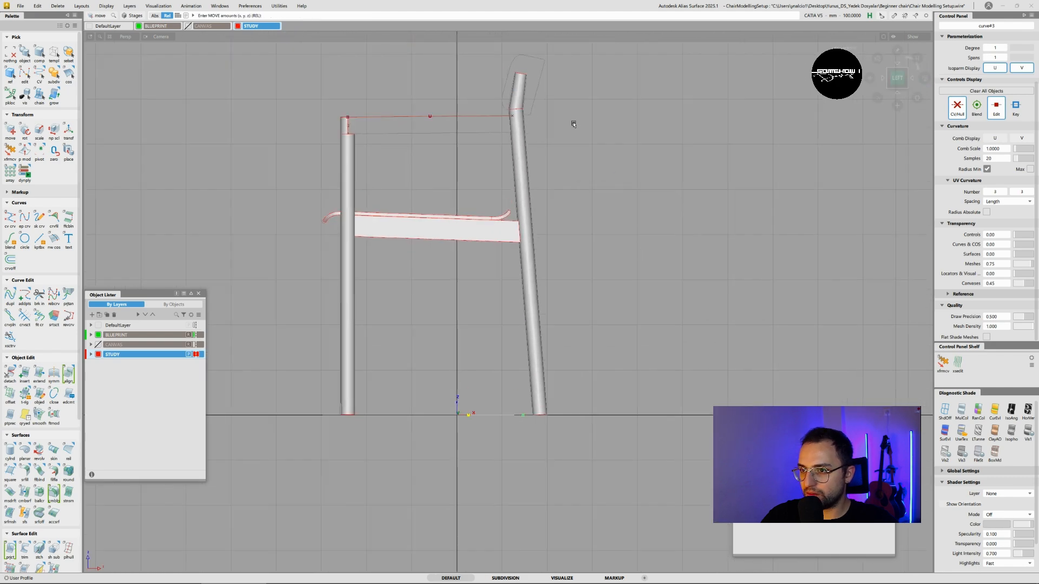
alt+shift+right_drag(547, 112, 593, 77)
alt+shift+middle_drag(628, 158, 574, 263)
alt+shift+right_drag(559, 194, 610, 102)
alt+shift+middle_drag(610, 103, 484, 257)
alt+shift+right_drag(534, 211, 567, 184)
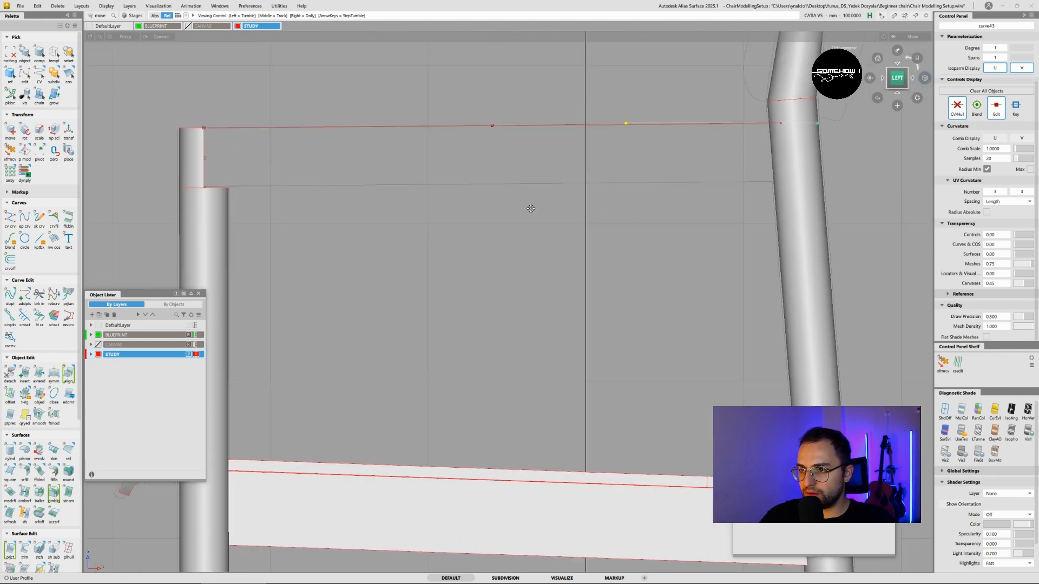
alt+shift+middle_drag(568, 184, 455, 283)
alt+shift+drag(538, 237, 551, 256)
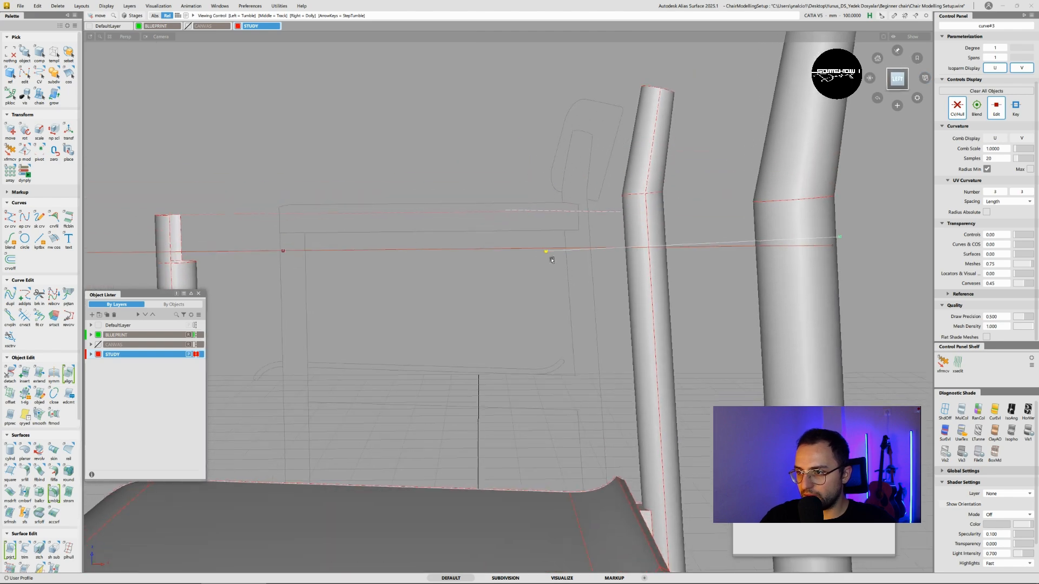
alt+shift+click(772, 211)
mouse_move(772, 213)
alt+shift+mouse_down()
mouse_move(866, 298)
mouse_move(790, 270)
mouse_move(801, 254)
mouse_move(676, 261)
mouse_move(568, 294)
mouse_move(609, 365)
mouse_move(476, 357)
mouse_move(462, 330)
alt+shift+mouse_up()
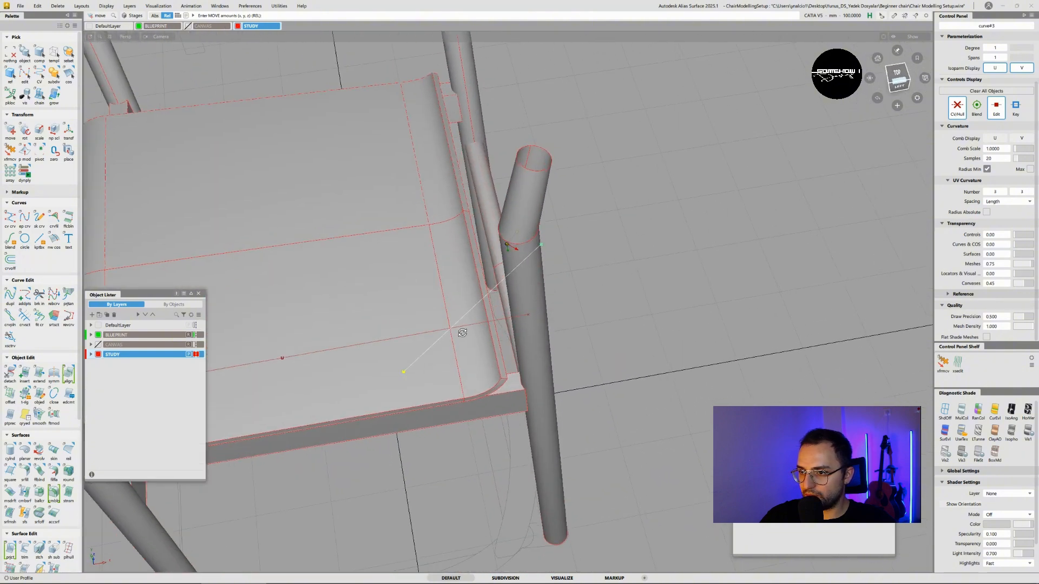
- Try levelling the control points of the armrest and diagonal curves to the front leg top's height, then undo it
click(895, 73)
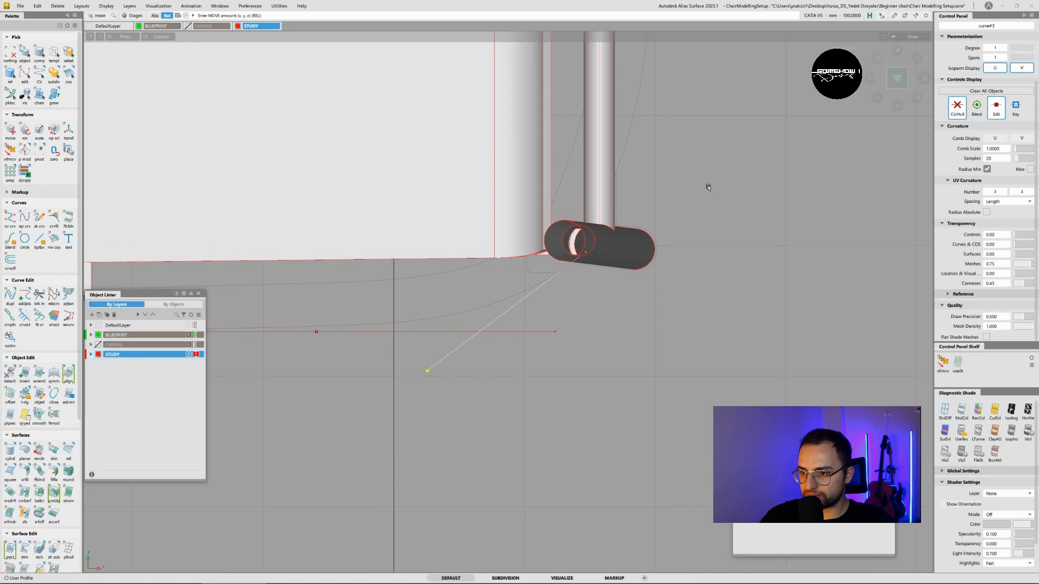
alt+shift+middle_drag(466, 270, 560, 282)
ctrl+shift+drag(525, 368, 494, 327)
ctrl+shift+drag(470, 293, 497, 302)
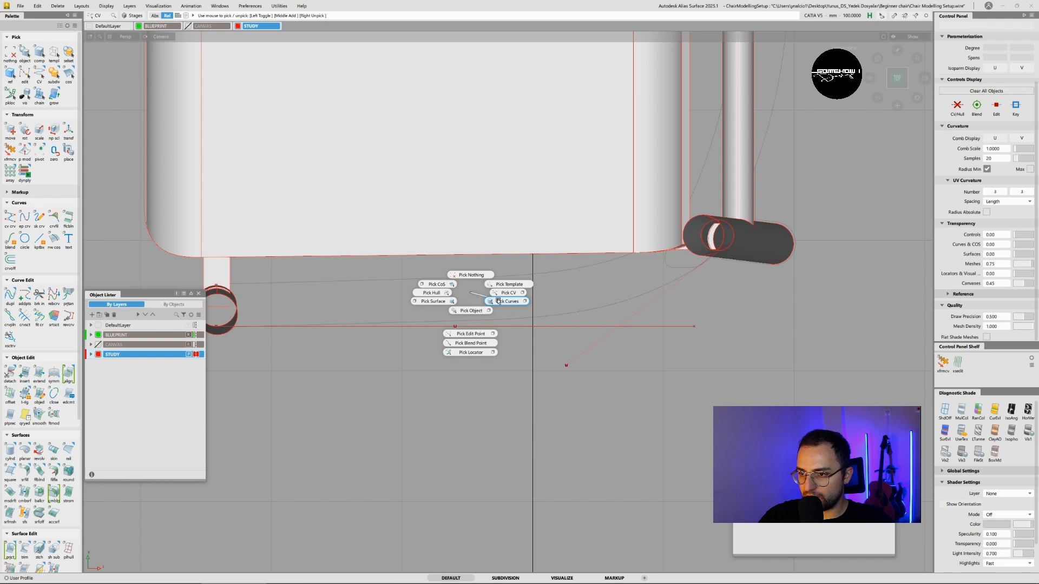
ctrl+shift+drag(498, 301, 506, 291)
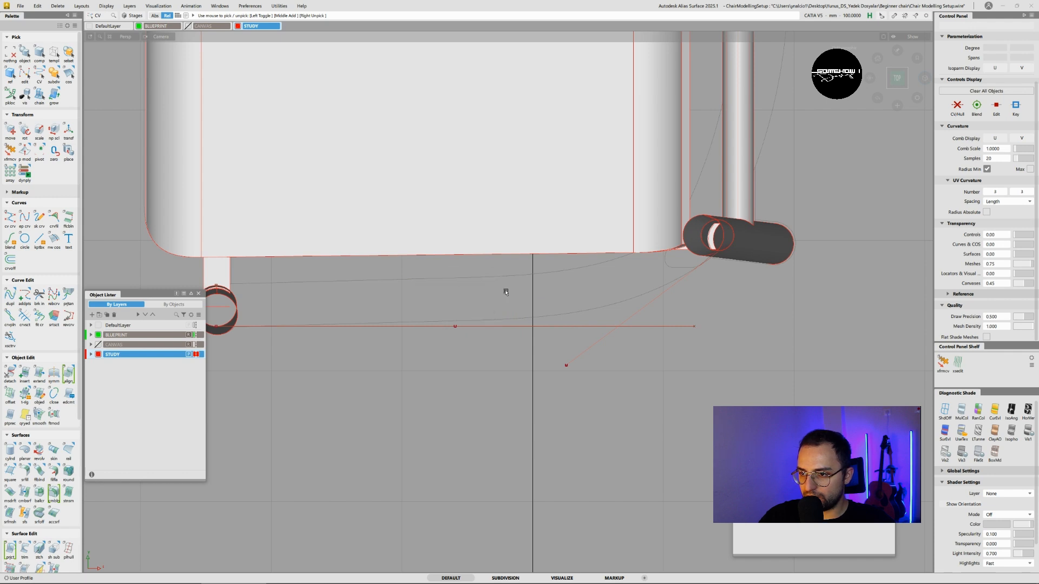
drag(429, 308, 572, 372)
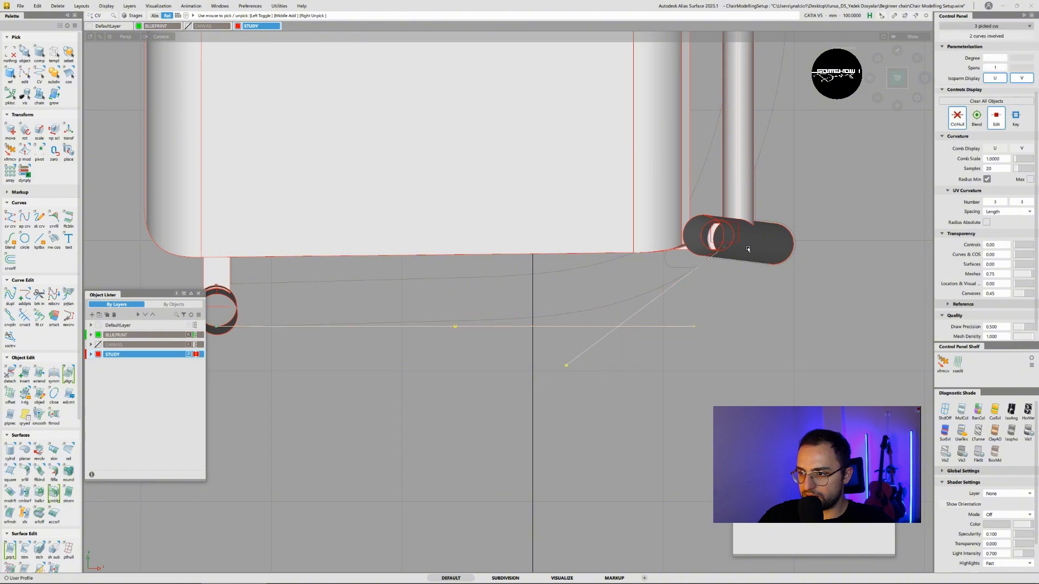
click(895, 93)
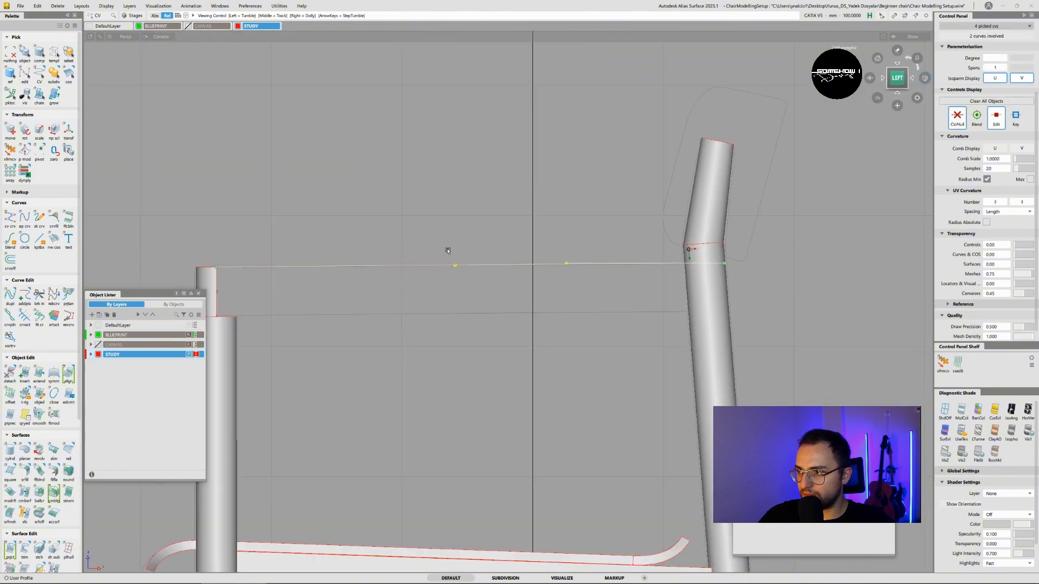
ctrl+shift+middle_drag(459, 258, 460, 241)
drag(230, 254, 219, 255)
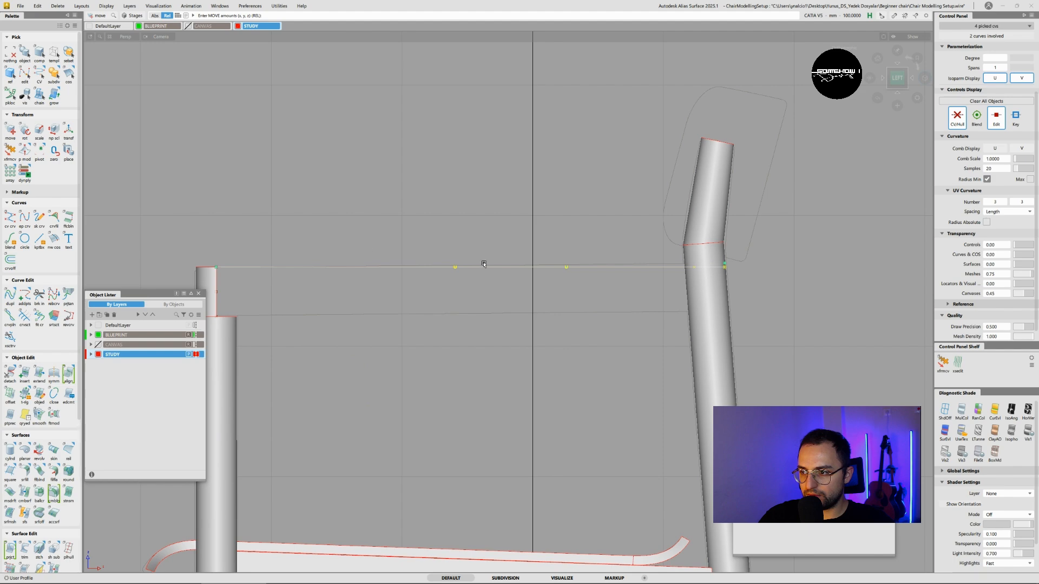
key(ctrl+z)
alt+shift+right_drag(556, 288, 624, 248)
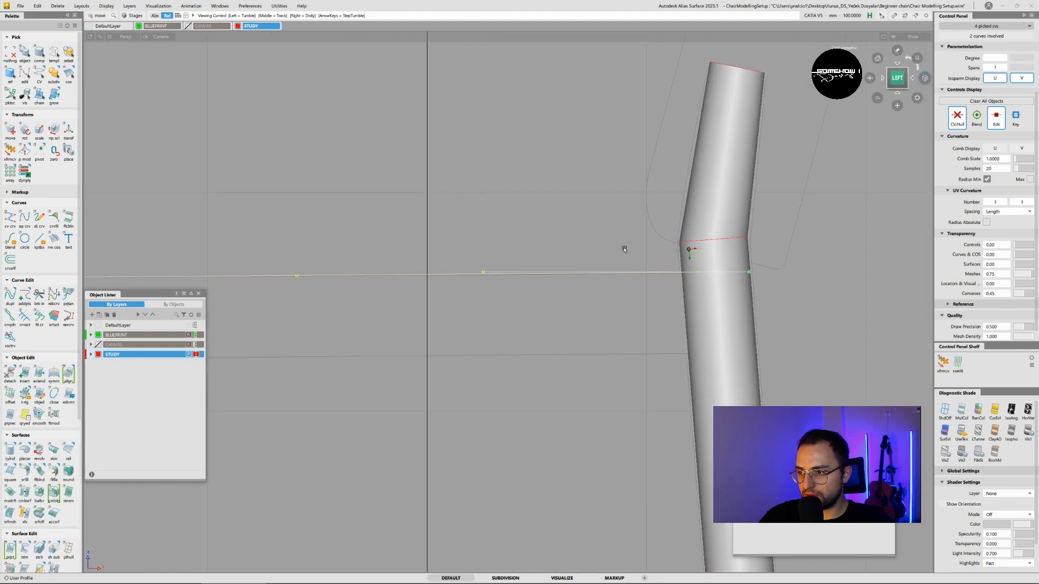
mouse_move(567, 315)
ctrl+shift+mouse_down()
mouse_move(541, 284)
mouse_move(498, 307)
mouse_move(423, 447)
mouse_move(564, 330)
ctrl+shift+mouse_up()
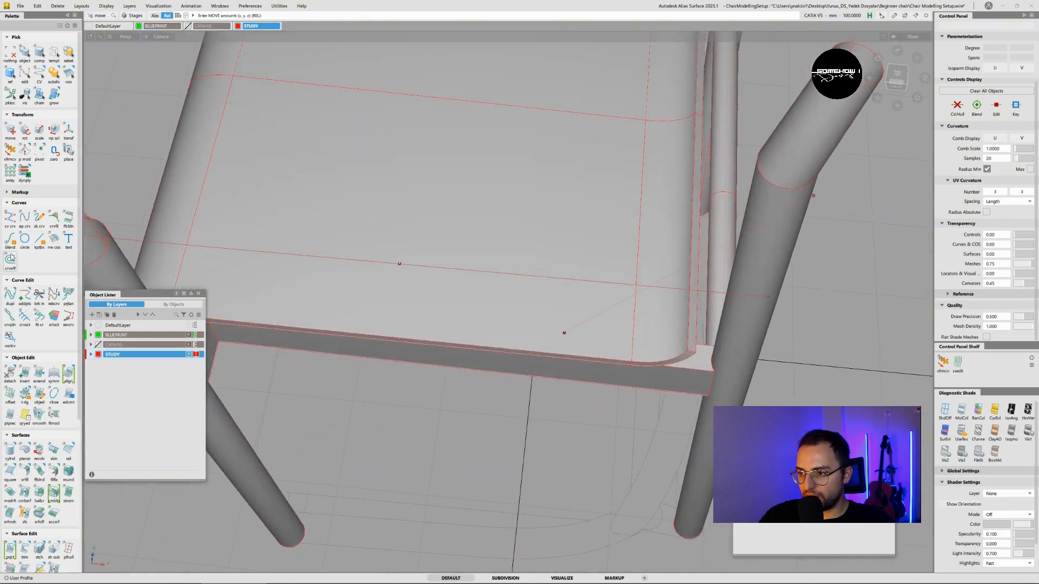
- Build a curve fillet between the long armrest curve and the diagonal curve at the back leg
click(54, 220)
click(536, 277)
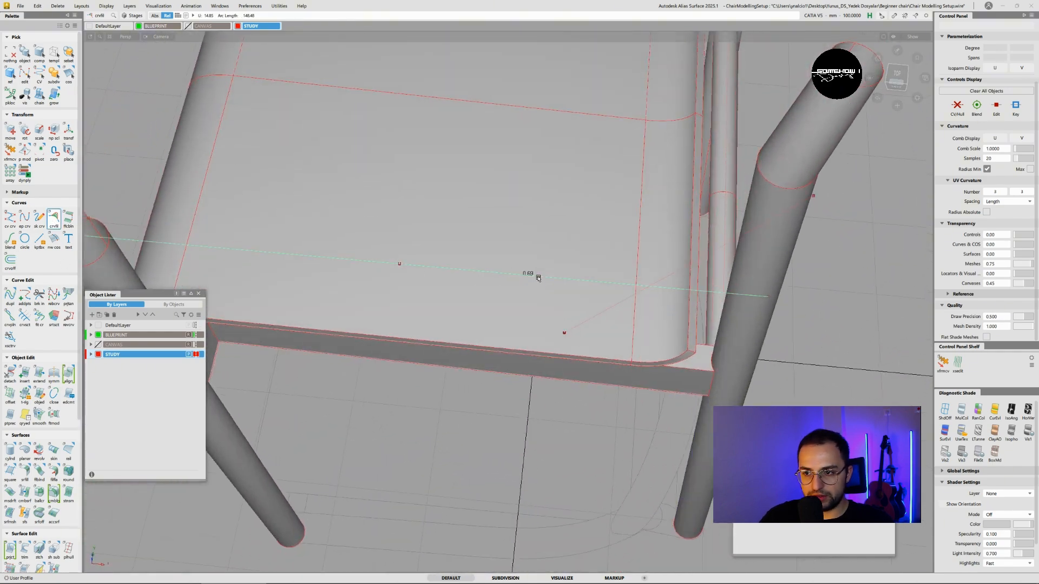
click(673, 272)
alt+shift+drag(714, 261, 582, 348)
alt+shift+drag(482, 358, 474, 327)
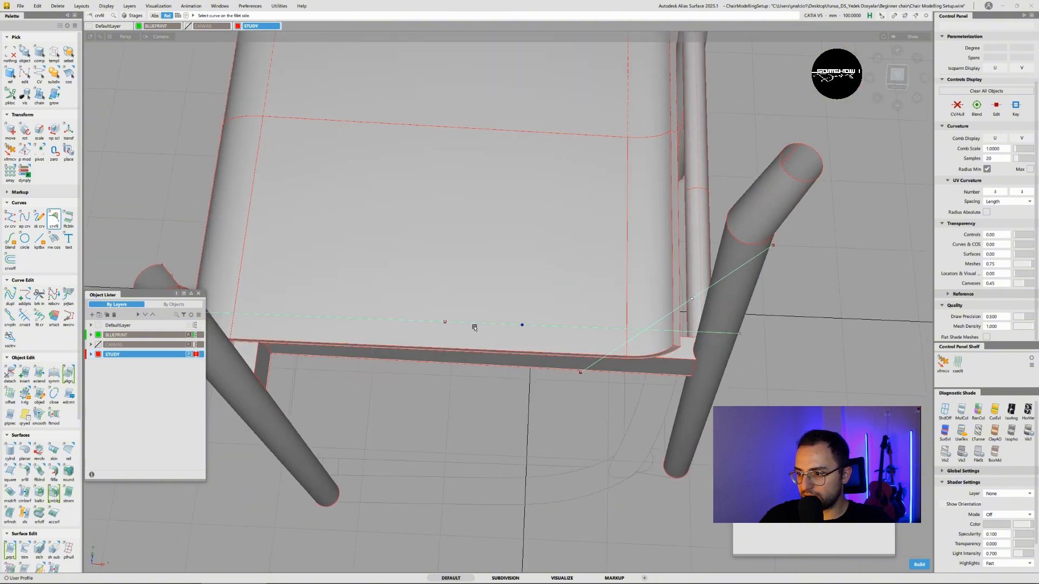
key(space)
- Set the curve fillet's center radius to 150 and rebuild the fillet
double_click(53, 220)
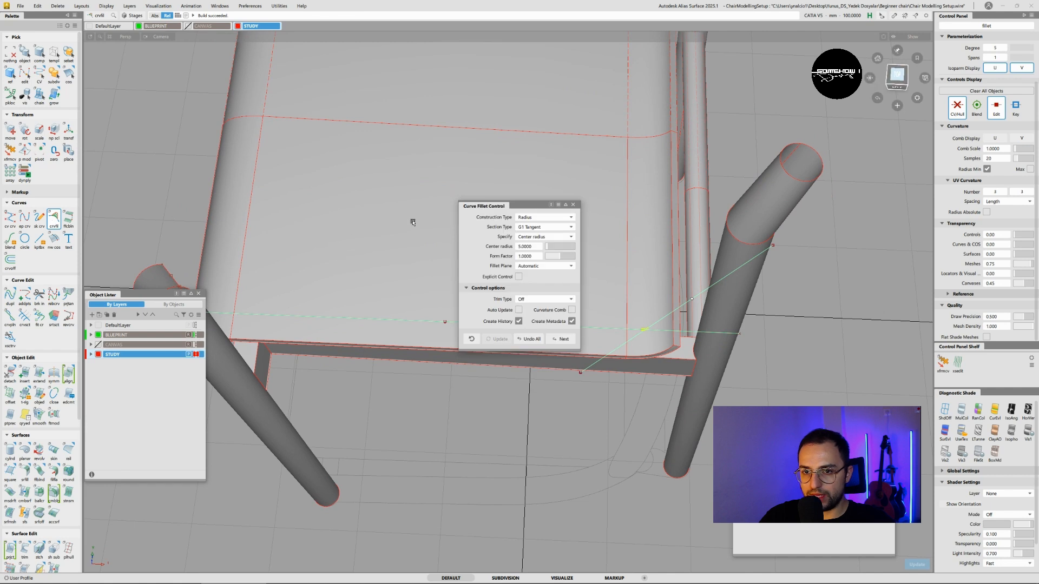
drag(790, 274, 728, 271)
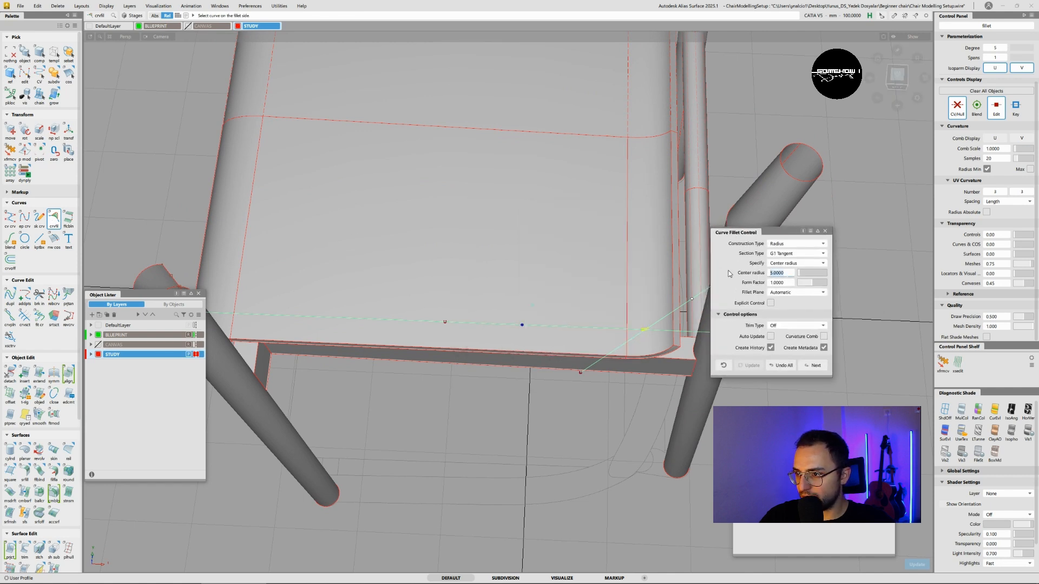
key(Return)
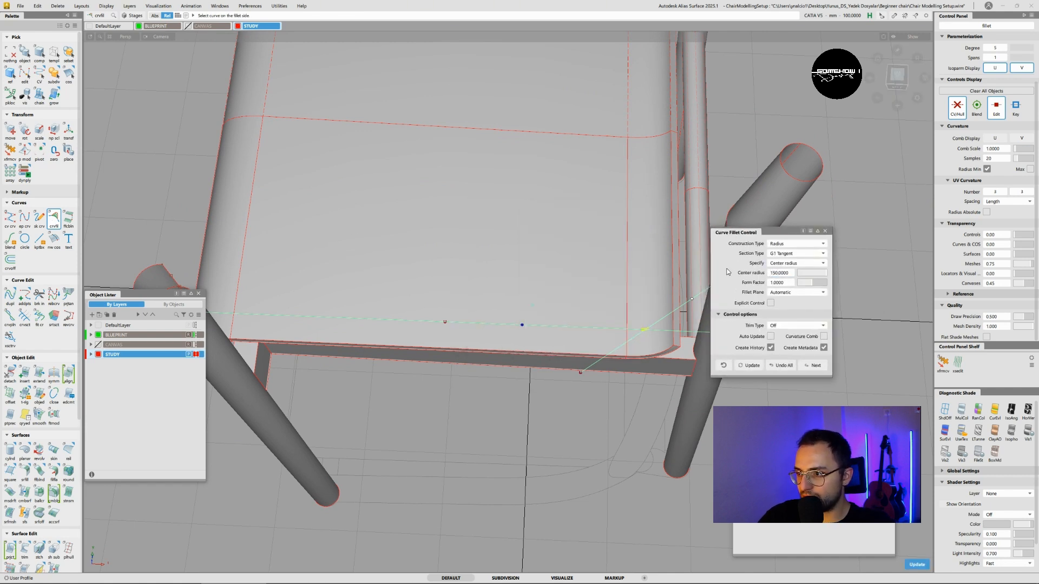
key(space)
- Set the curve fillet's center radius to 300 and rebuild it, comparing the result with the blueprint arc in the top view
alt+shift+middle_drag(622, 305, 509, 307)
click(896, 76)
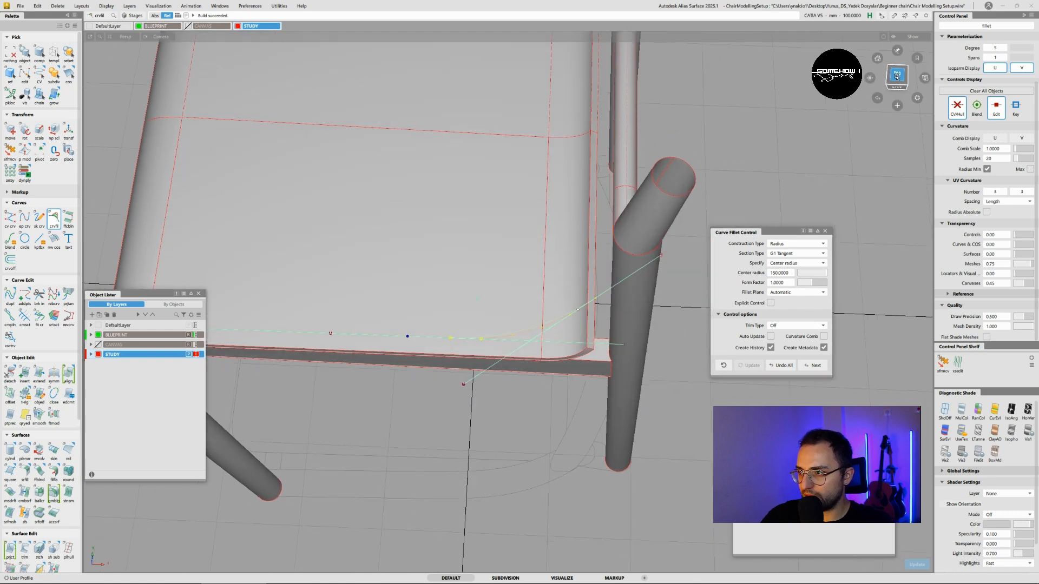
alt+shift+right_drag(471, 396, 537, 354)
alt+shift+middle_drag(537, 355, 656, 322)
alt+shift+drag(656, 323, 728, 298)
click(785, 273)
text(30)
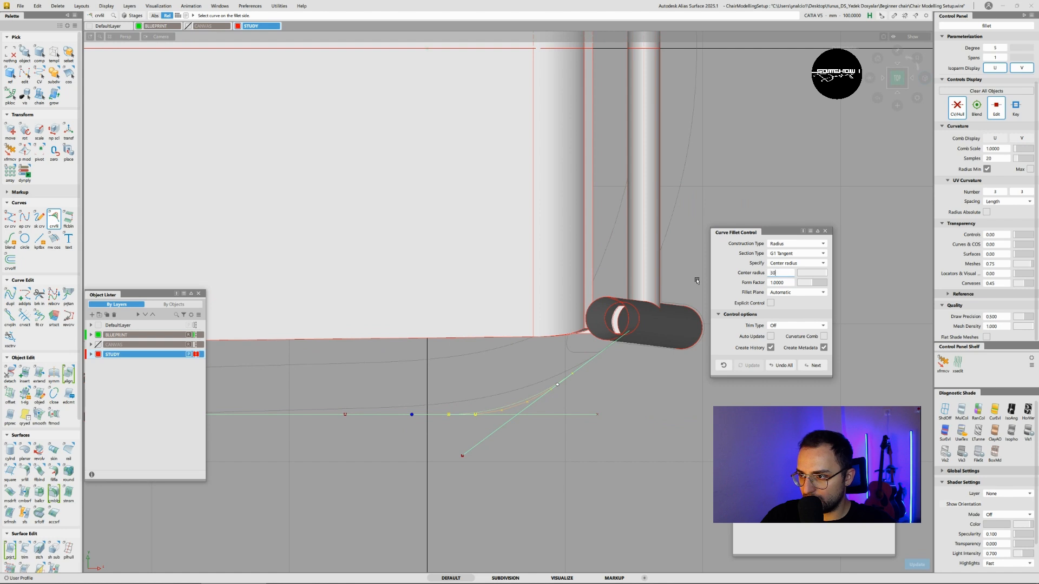
text(0)
key(Return)
alt+shift+middle_drag(438, 385, 583, 378)
alt+shift+right_drag(583, 377, 563, 381)
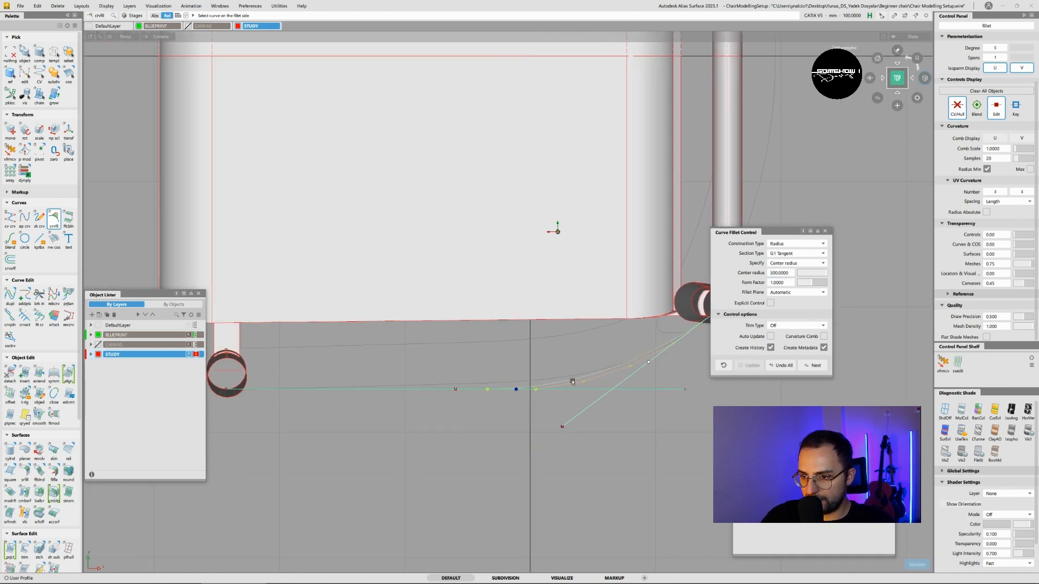
- Rotate the long armrest curve slightly about its front leg end so it follows the blueprint line in the top view
ctrl+shift+drag(438, 404, 445, 385)
click(445, 391)
ctrl+shift+middle_click(457, 412)
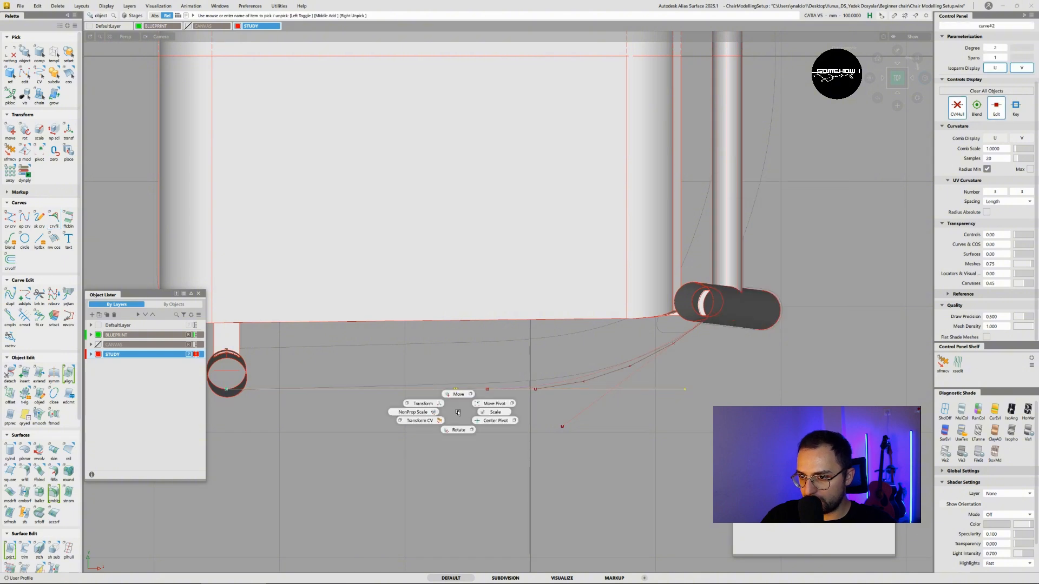
ctrl+shift+middle_drag(459, 429, 458, 429)
right_drag(456, 423, 444, 409)
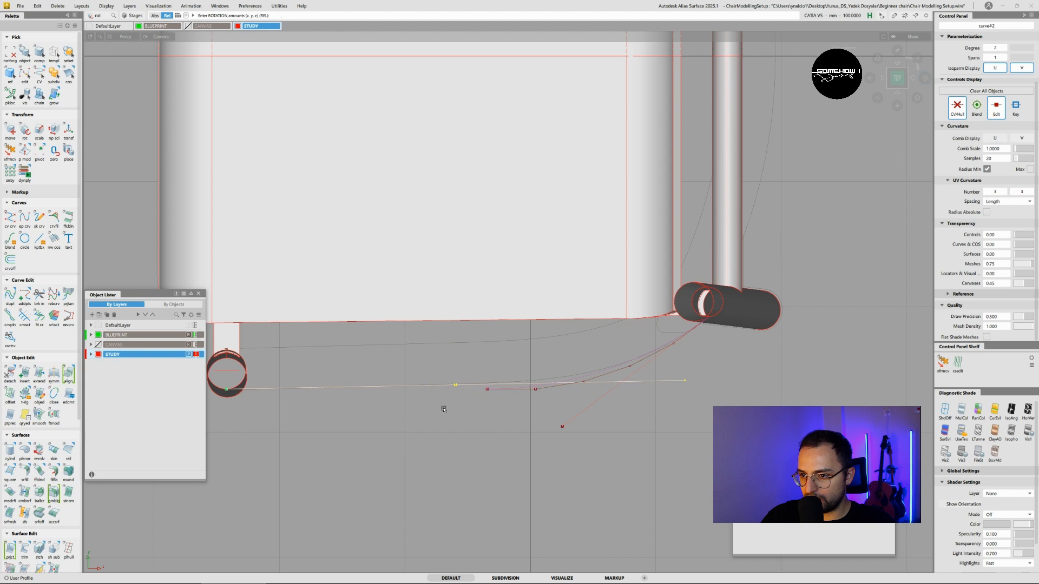
click(589, 382)
ctrl+shift+drag(609, 381, 606, 371)
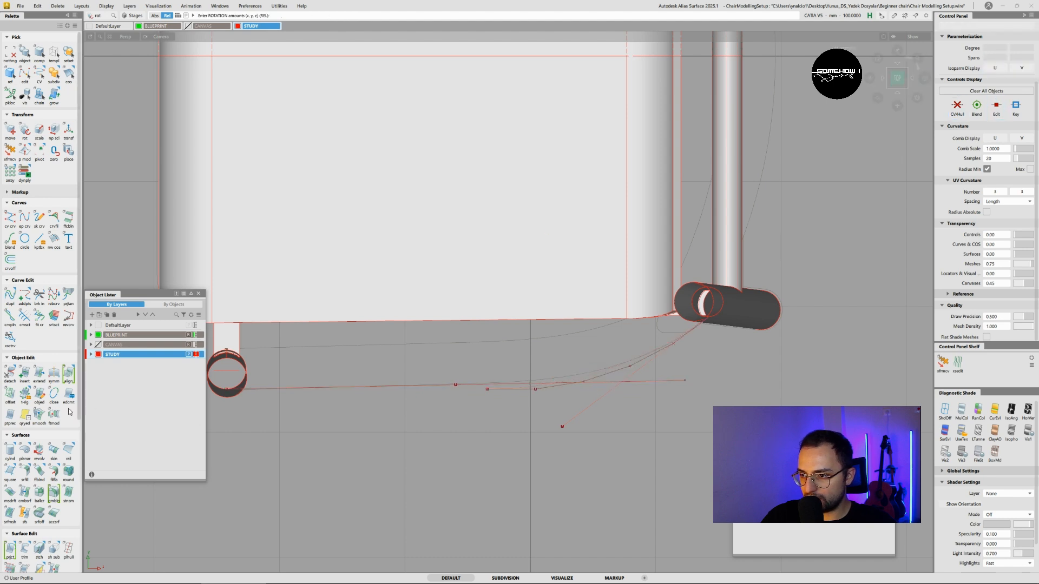
- Reopen the curve fillet for editing and remove it with its own undo option
click(25, 415)
click(565, 379)
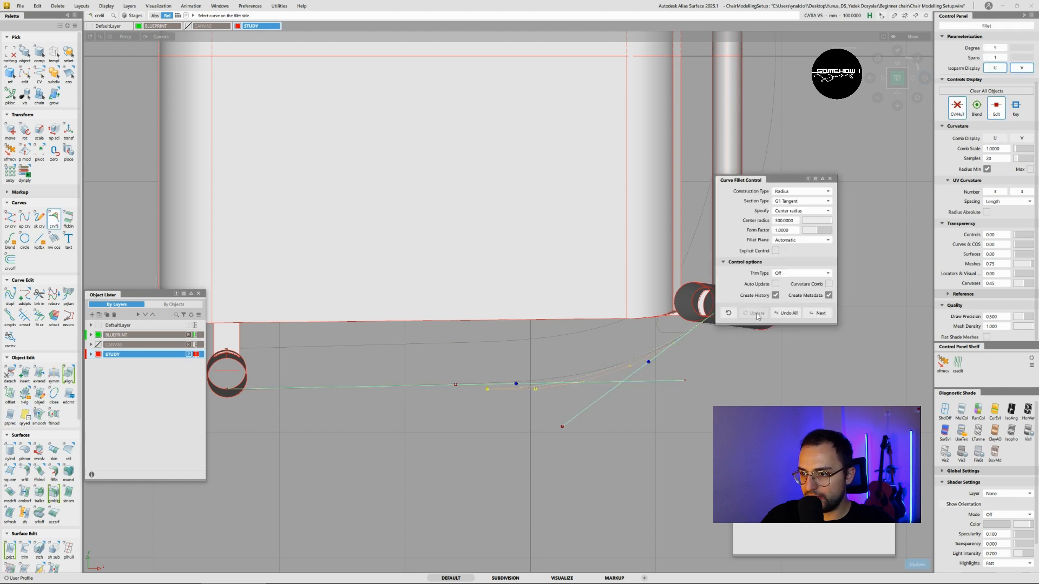
click(786, 313)
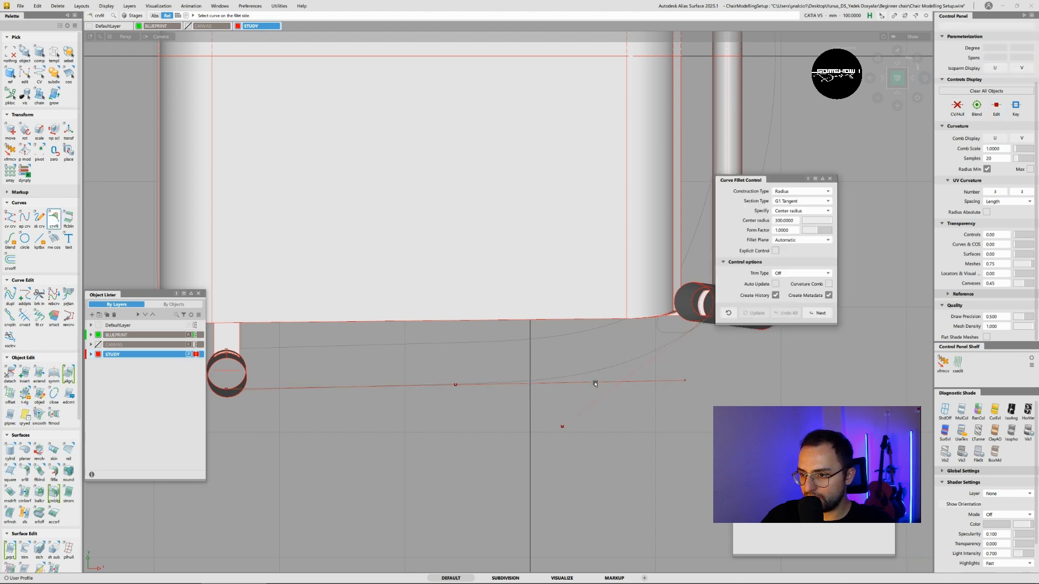
- Build a curve fillet between the rotated armrest curve and the diagonal curve with a center radius of 250
click(54, 223)
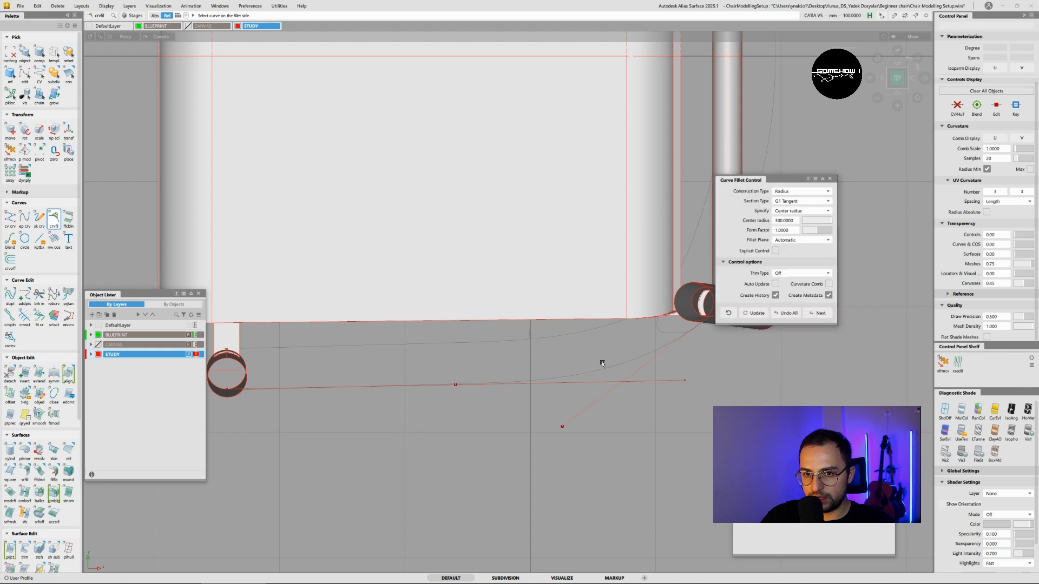
click(602, 363)
click(643, 372)
click(754, 313)
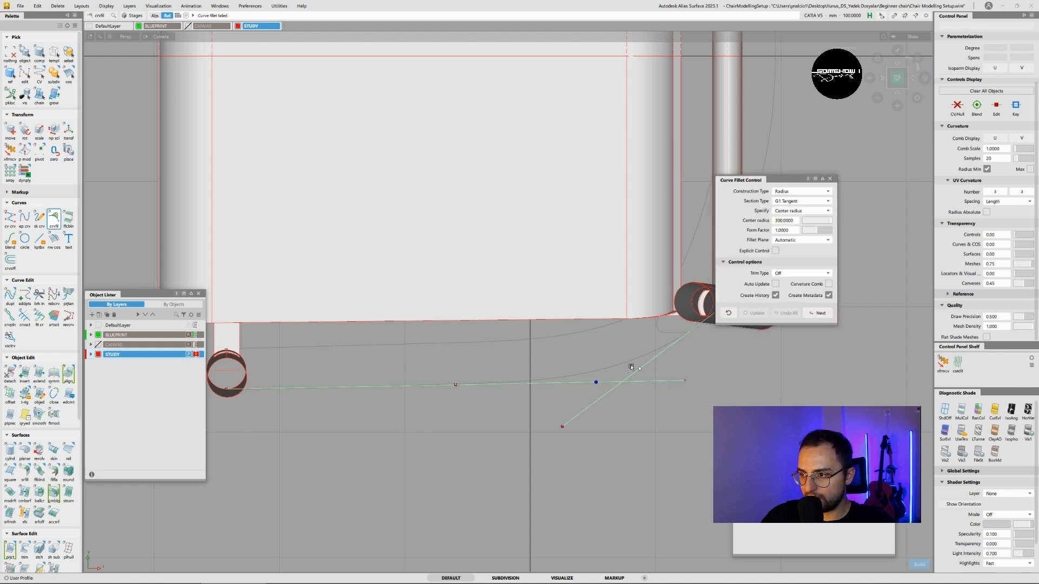
click(596, 384)
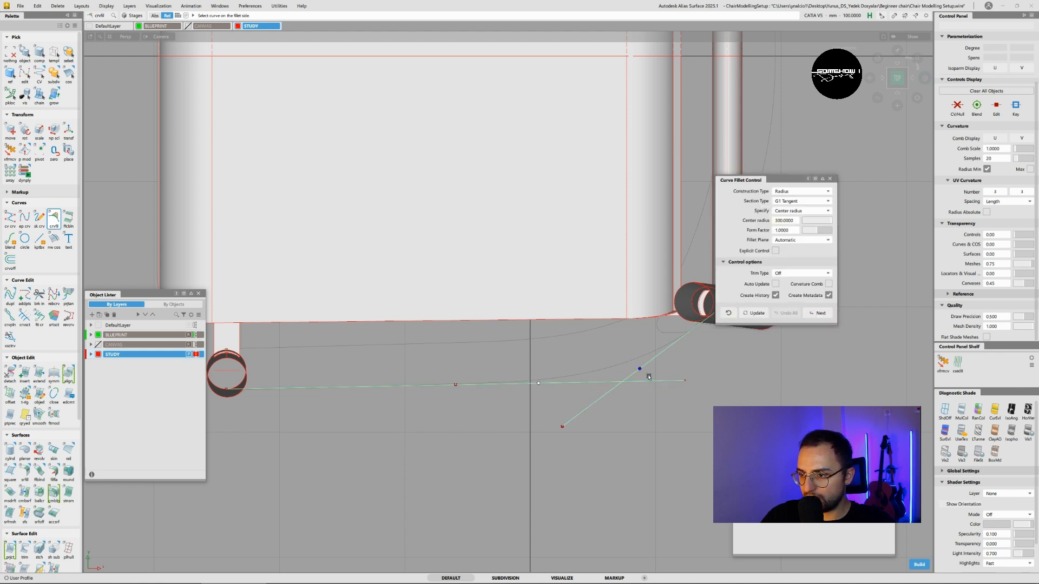
drag(796, 220, 733, 223)
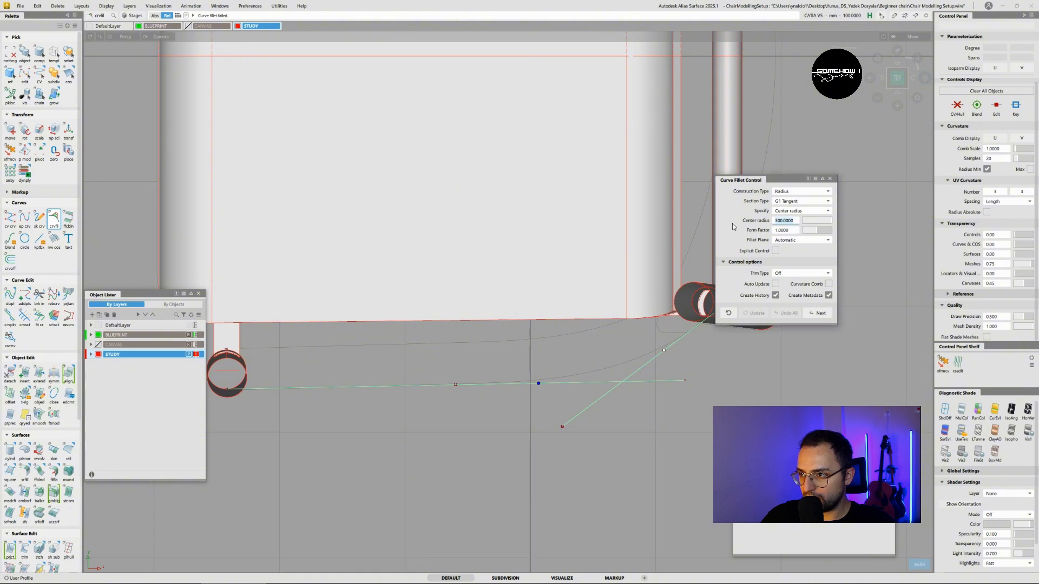
text(250)
key(Return)
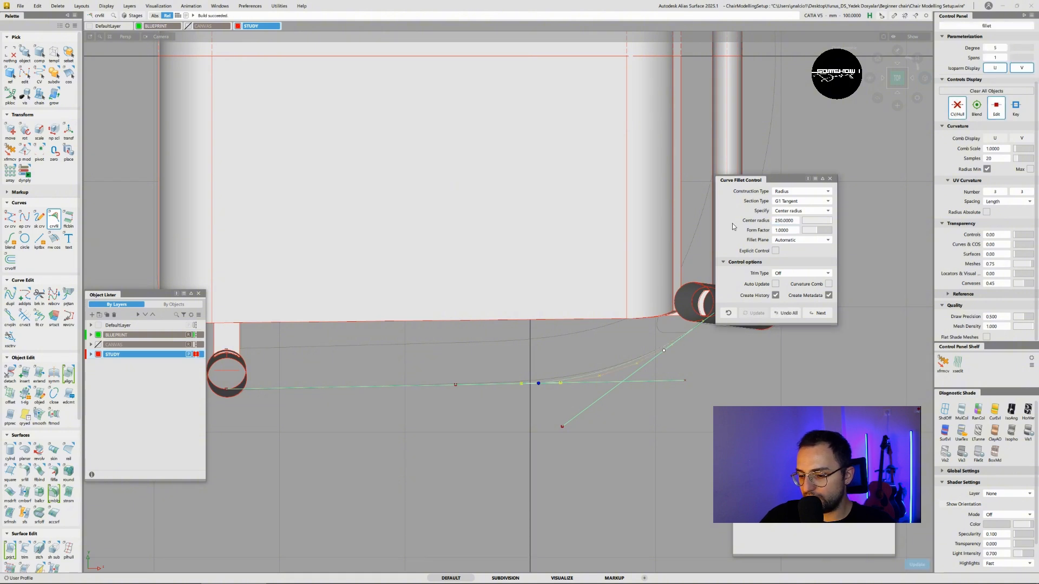
alt+shift+right_drag(610, 366, 610, 343)
alt+shift+middle_drag(611, 343, 538, 370)
click(584, 415)
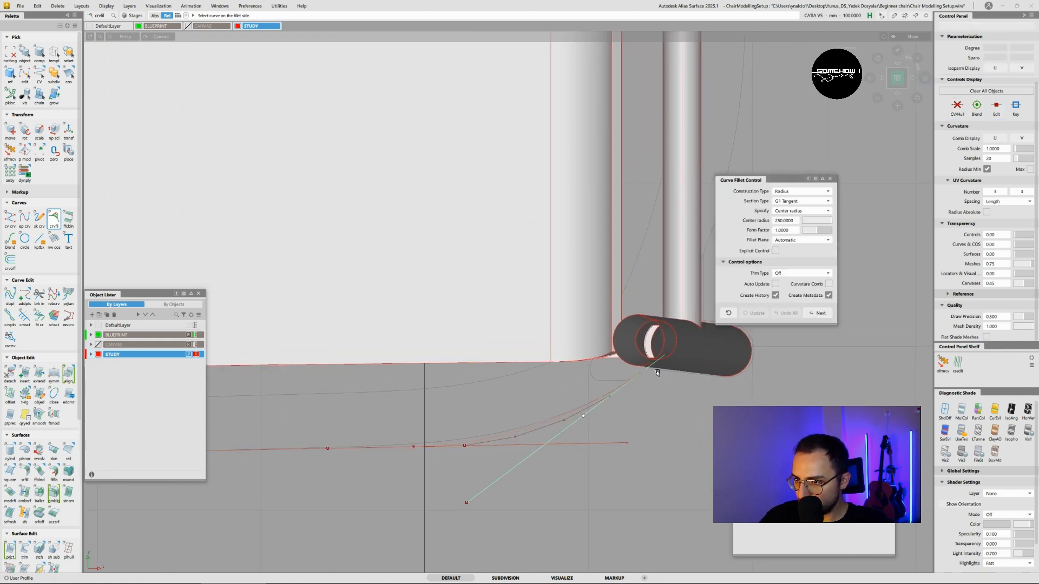
click(640, 424)
click(569, 413)
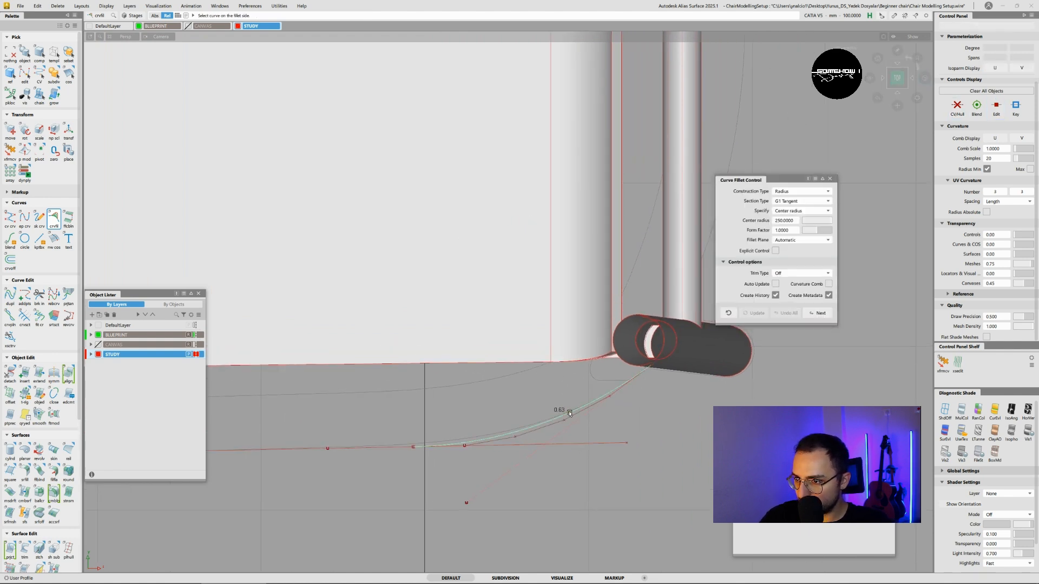
click(625, 421)
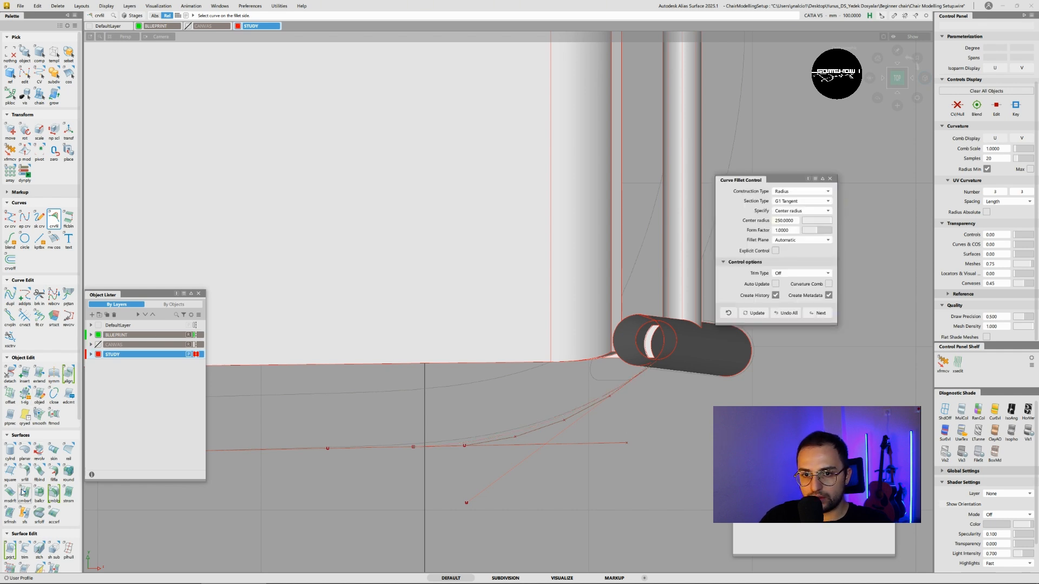
- Extend the diagonal curve by about 46 mm past its end at the back leg
click(39, 373)
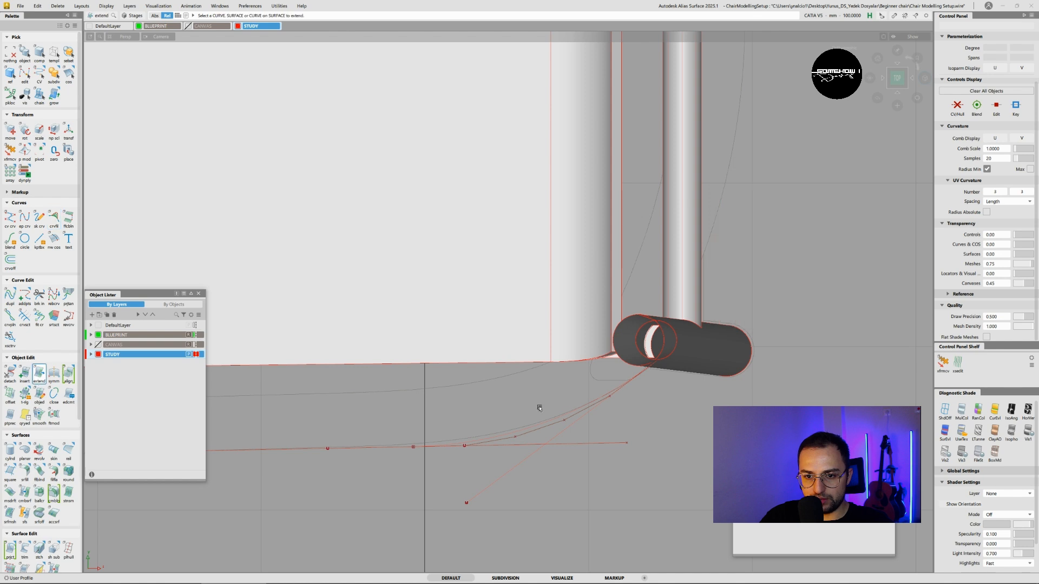
click(596, 409)
drag(671, 353, 725, 310)
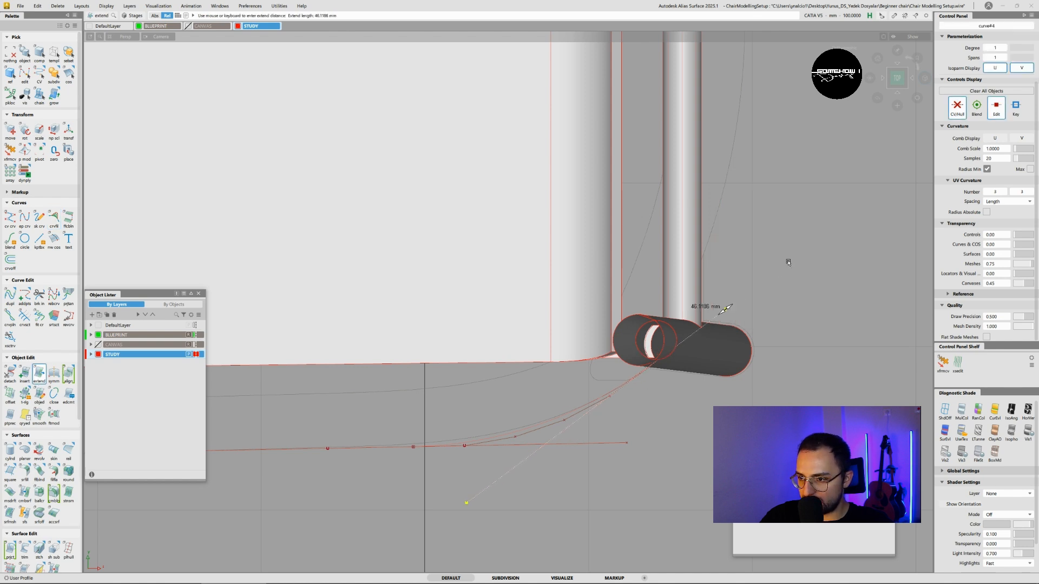
click(619, 410)
- Try to change the existing curve fillet's center radius to 300
click(24, 416)
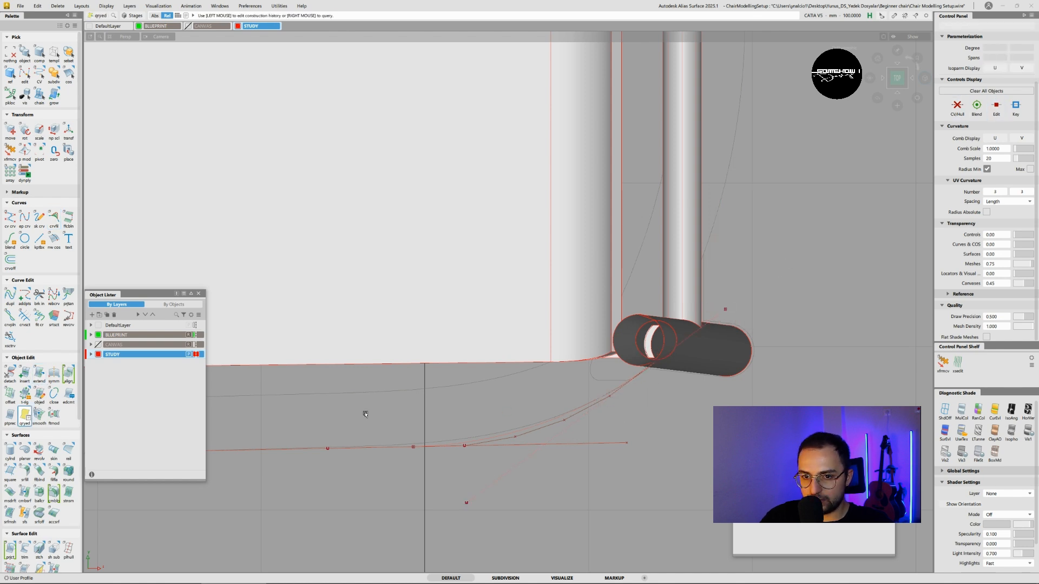
click(539, 432)
click(797, 223)
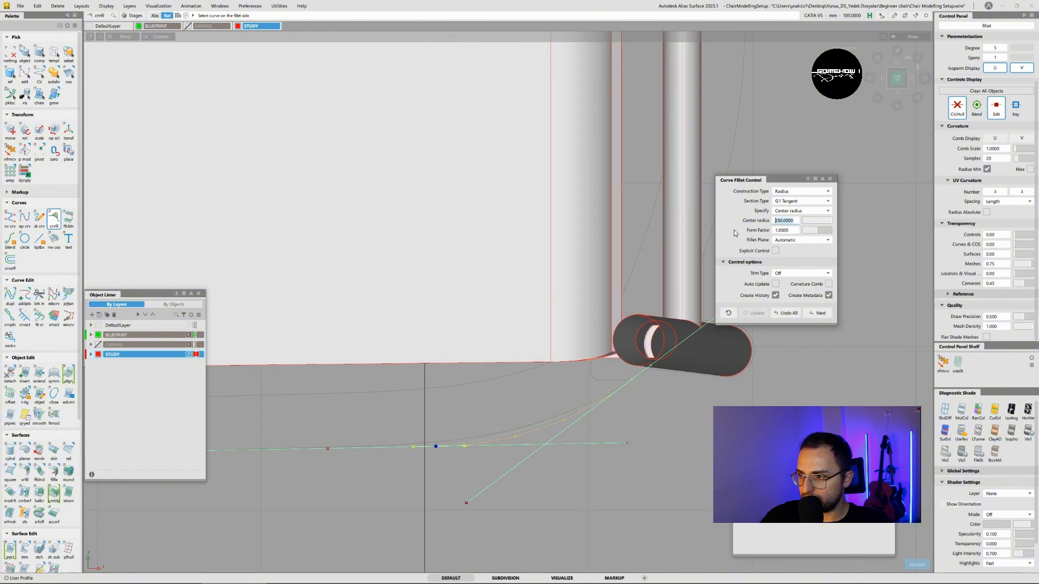
text(300)
key(Return)
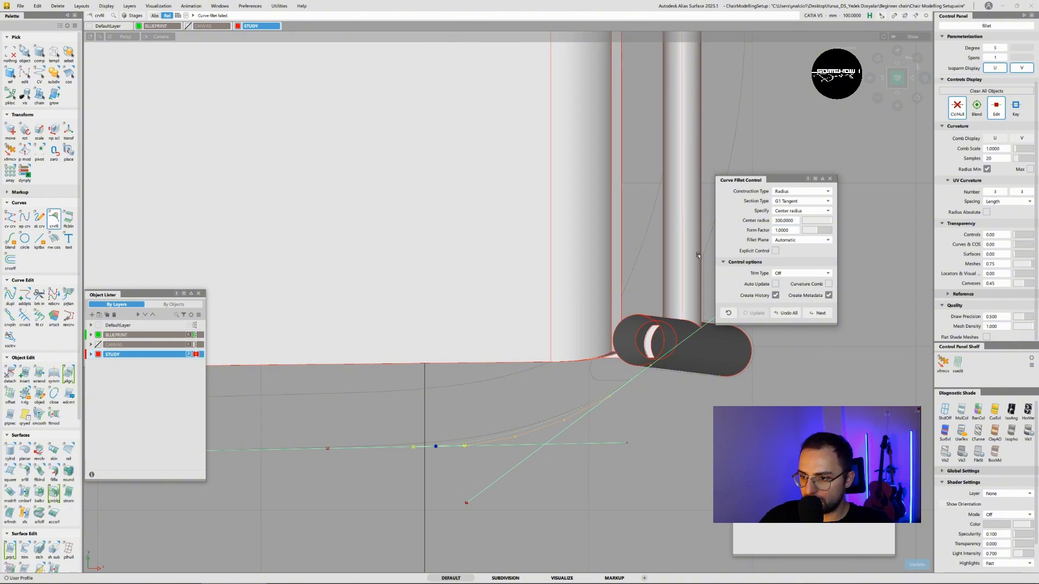
- Remove the current fillet and build it again between the armrest curve and the extended diagonal curve with a center radius of 300
click(785, 313)
click(442, 447)
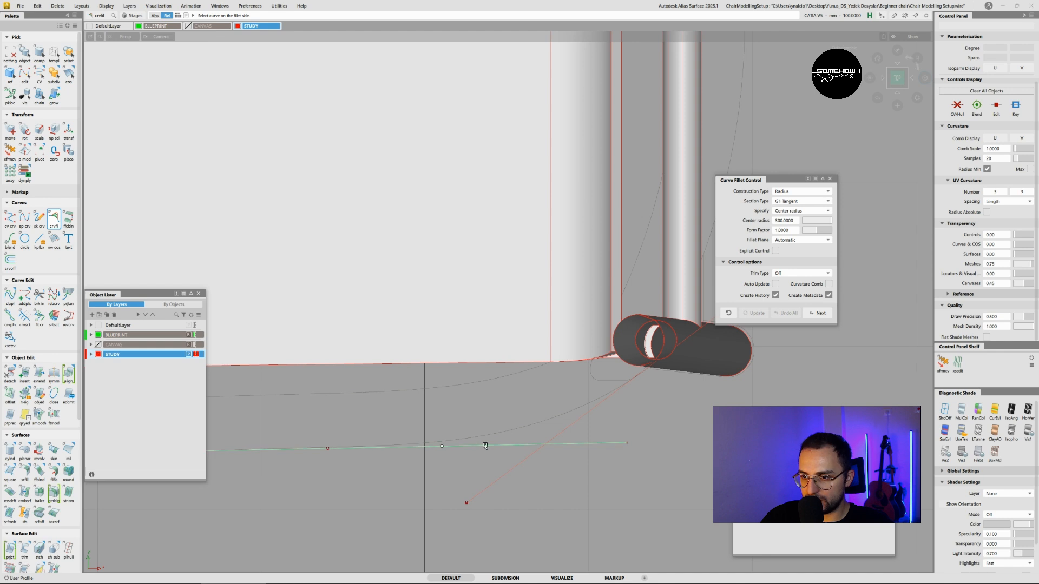
click(619, 389)
key(space)
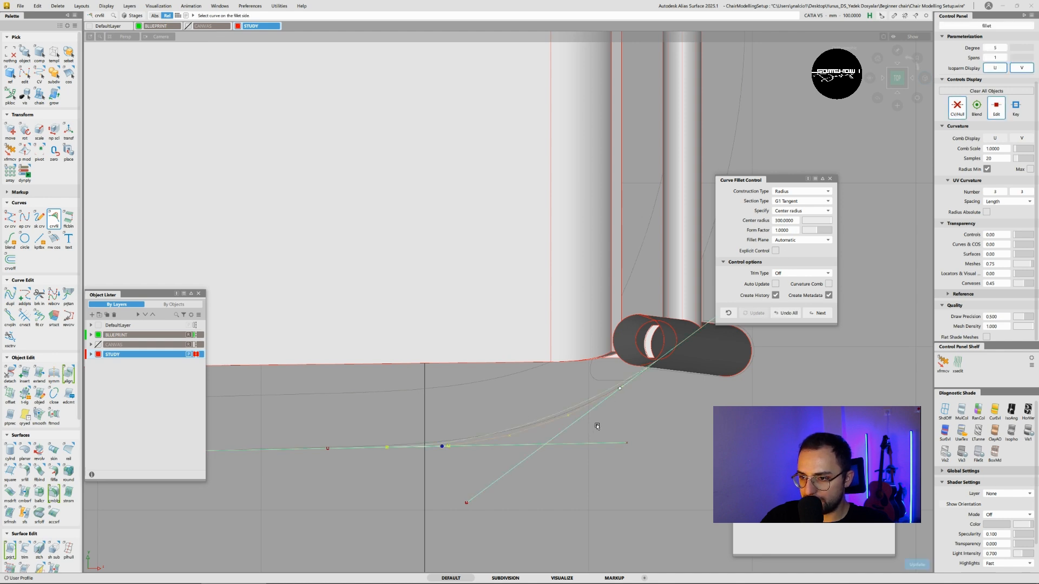
- Set the fillet's trim type to Automatic and trim the armrest and diagonal curves back to the fillet
click(790, 275)
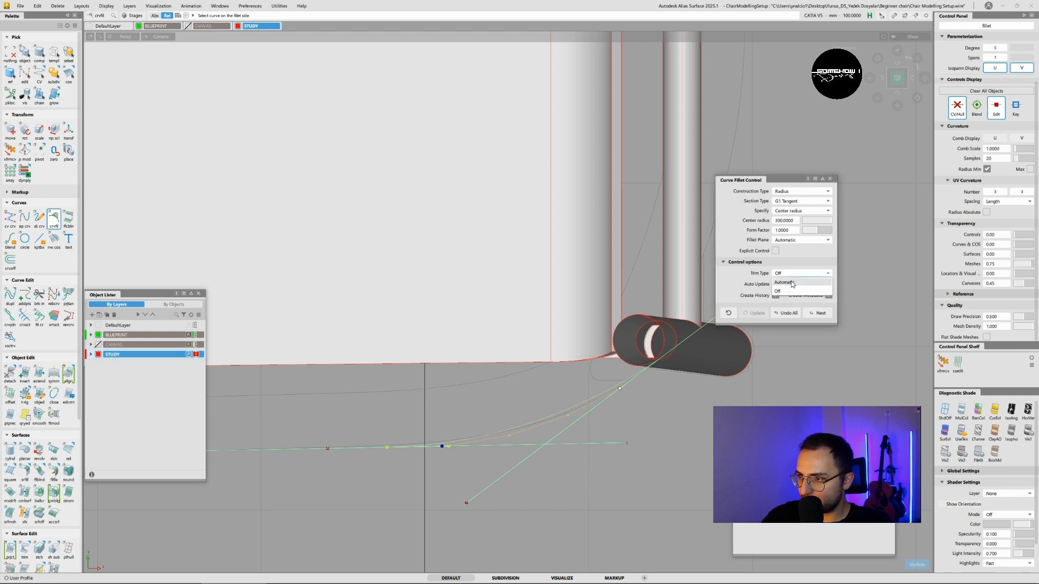
click(791, 282)
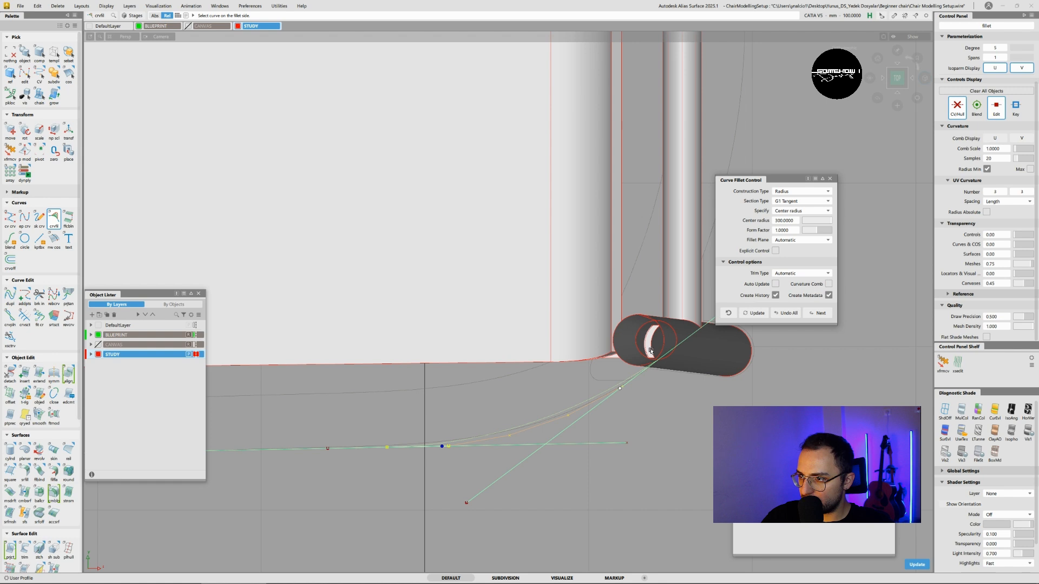
click(574, 444)
click(565, 502)
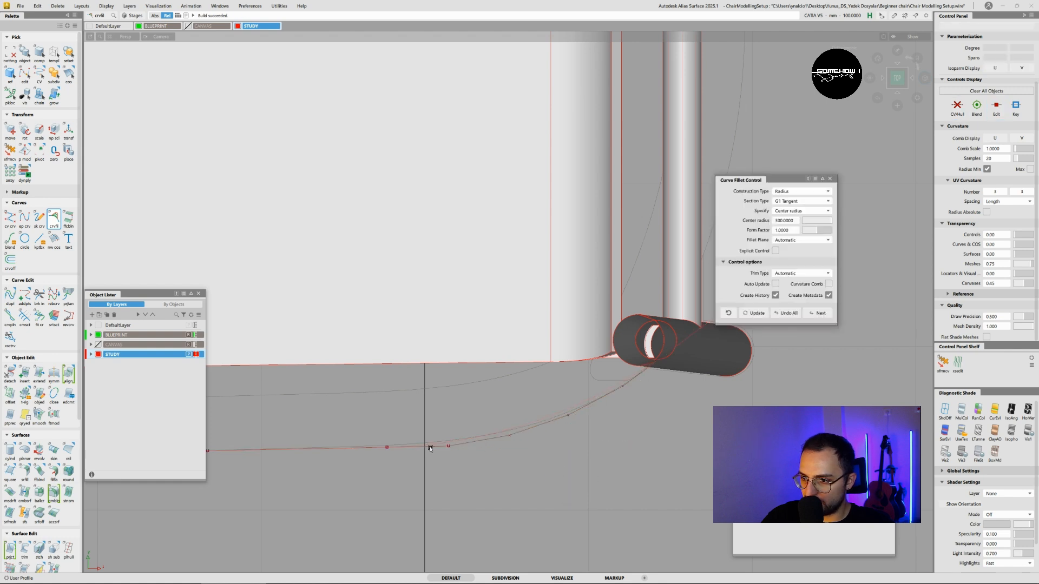
- Align the fillet curve's front end to the armrest curve with G1 continuity and set its explicit degree to 3
alt+shift+middle_drag(457, 419, 469, 412)
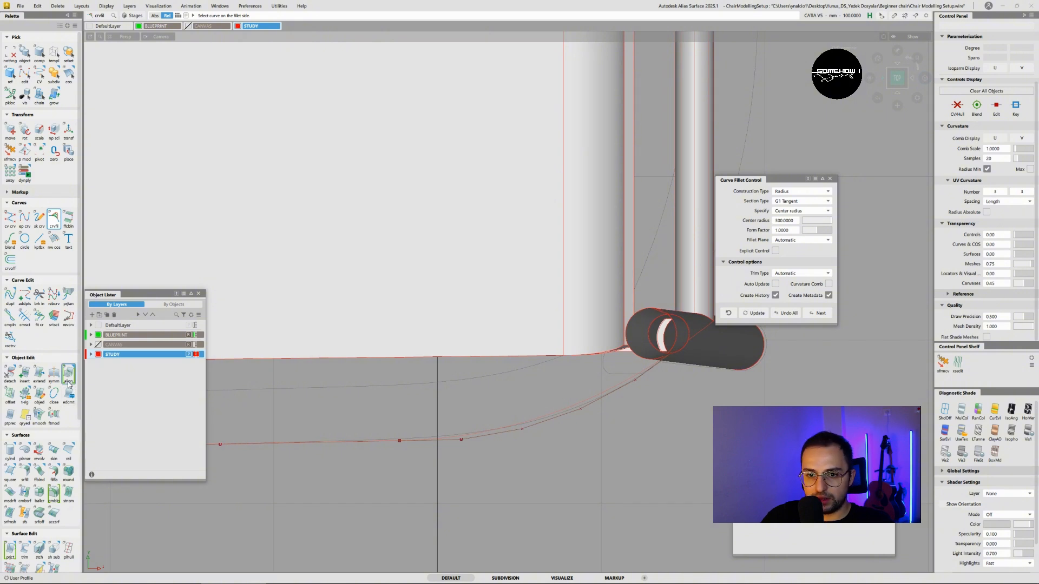
double_click(68, 373)
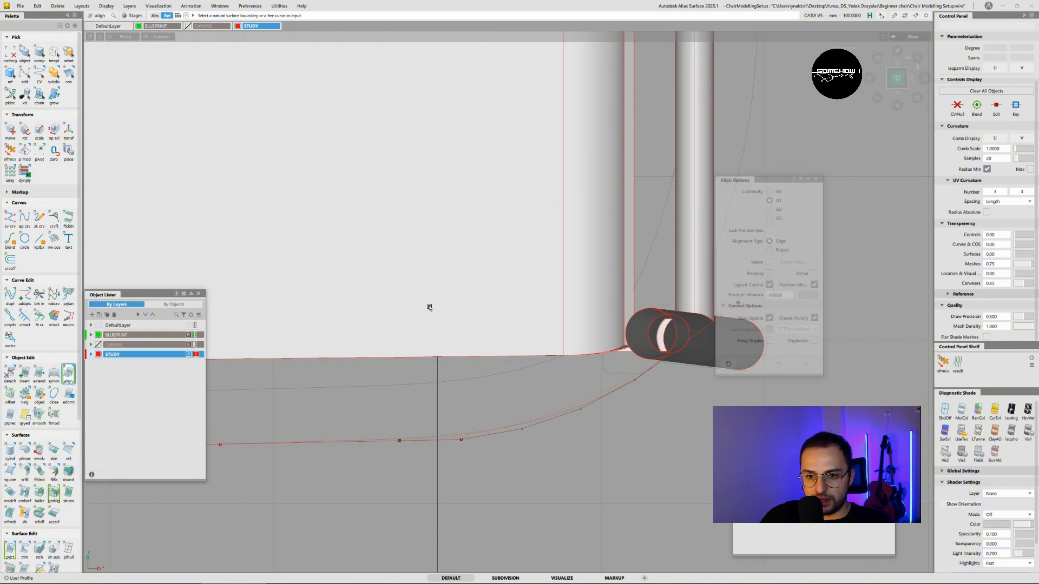
click(430, 441)
click(563, 346)
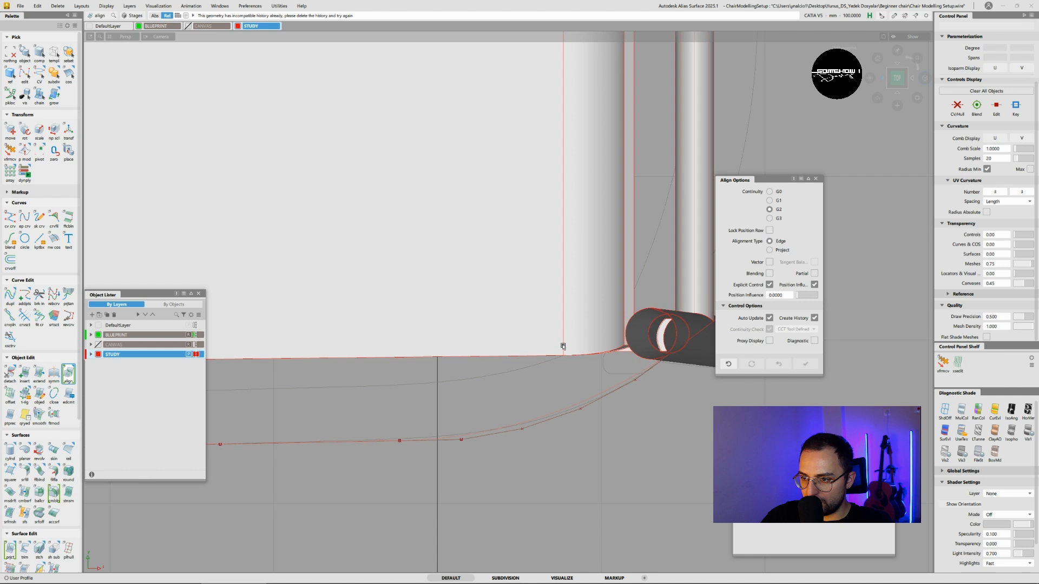
click(769, 200)
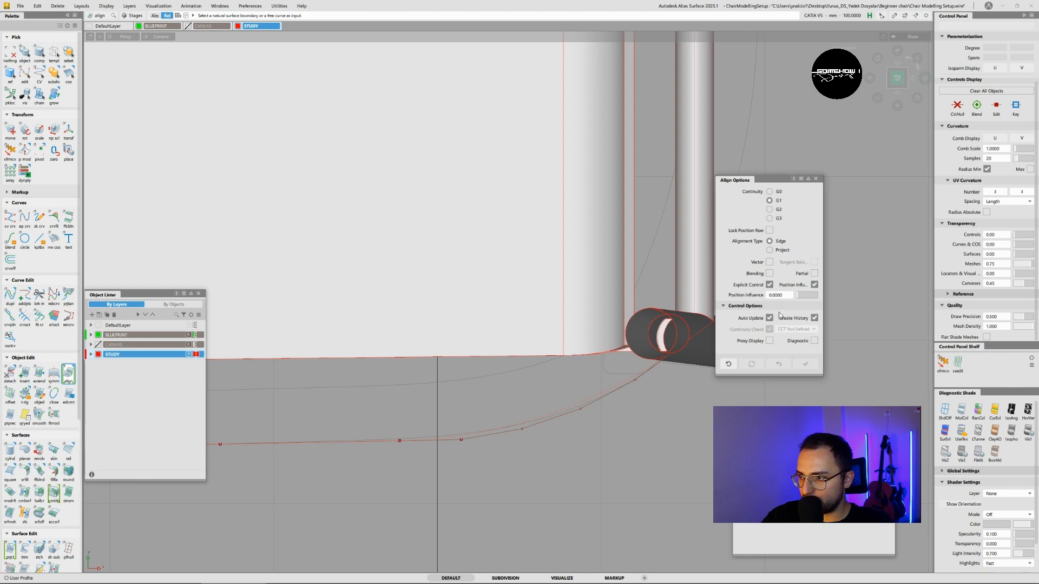
click(432, 440)
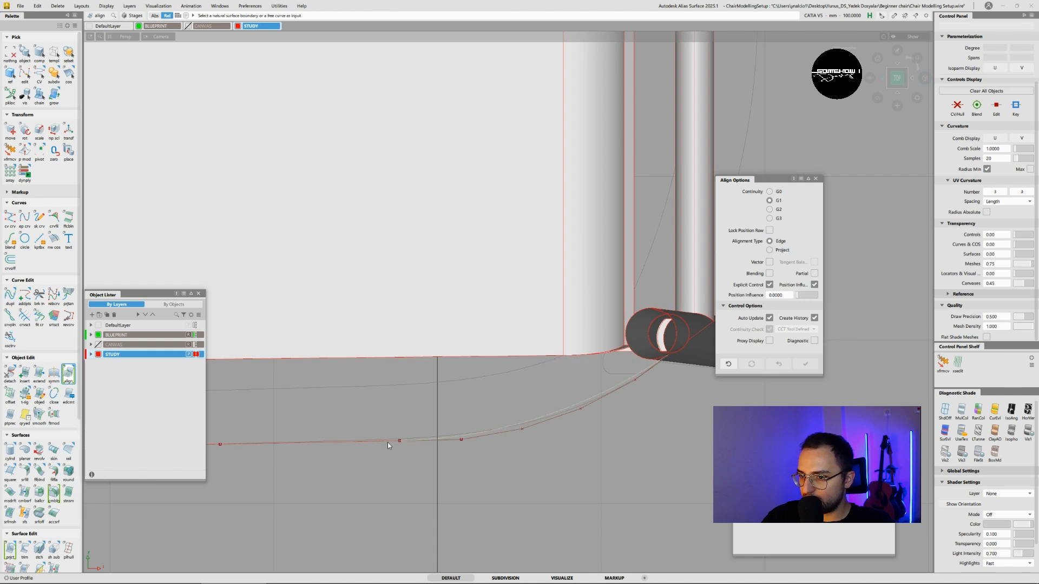
click(388, 442)
click(799, 276)
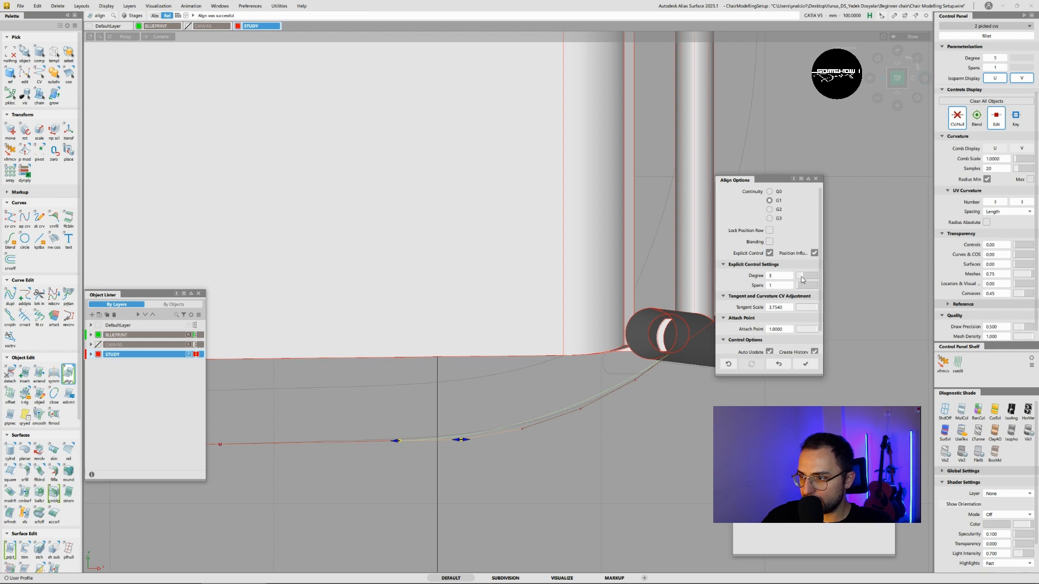
- Align the fillet curve's other end to the diagonal curve at the back leg with G1 continuity
alt+shift+middle_drag(642, 370, 560, 377)
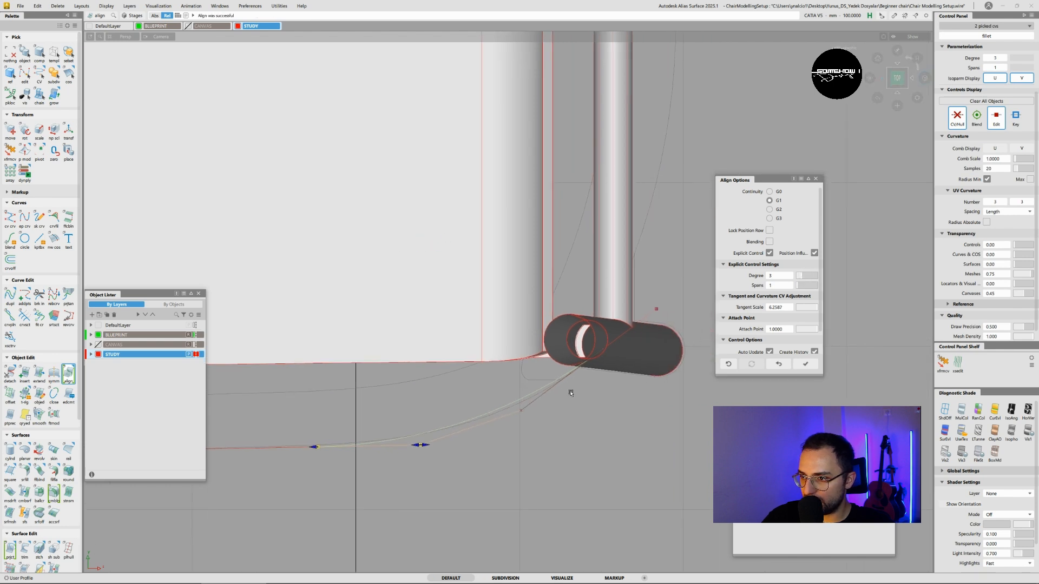
click(648, 318)
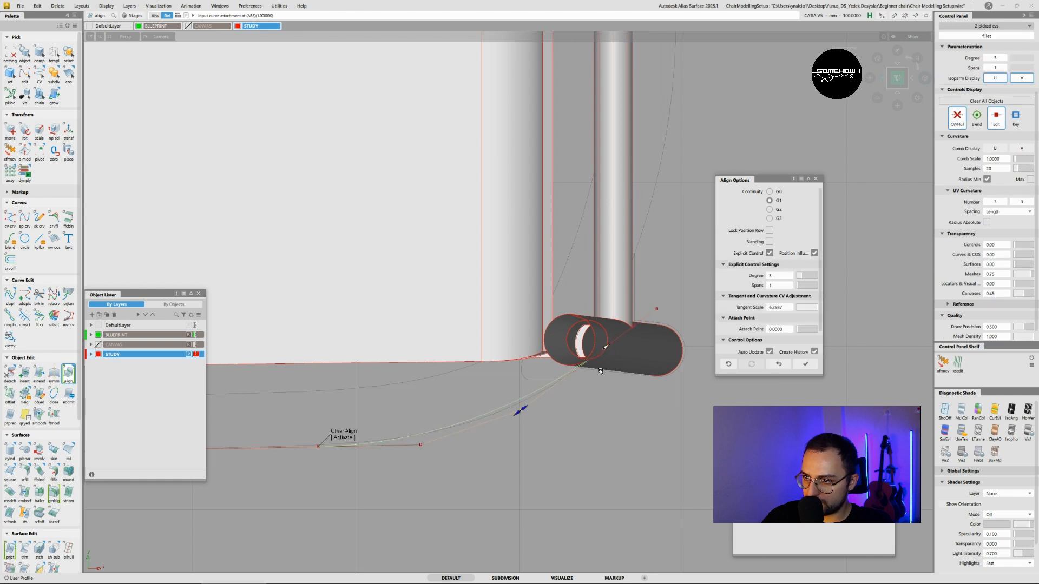
ctrl+shift+drag(605, 424, 629, 374)
- Move the diagonal curve's outer end control point slightly sideways, towards the front leg
mouse_move(665, 300)
ctrl+shift+mouse_down()
mouse_move(662, 312)
mouse_move(691, 303)
ctrl+shift+mouse_up()
drag(651, 298, 671, 312)
ctrl+shift+middle_drag(719, 311, 719, 282)
middle_drag(720, 283, 713, 282)
- Try to adjust the armrest curve's end control point where it meets the fillet curve
alt+shift+middle_drag(440, 361, 509, 361)
ctrl+shift+drag(418, 514, 385, 476)
drag(377, 434, 399, 458)
ctrl+shift+middle_drag(403, 505, 401, 491)
ctrl+shift+drag(381, 497, 351, 451)
click(388, 449)
click(400, 464)
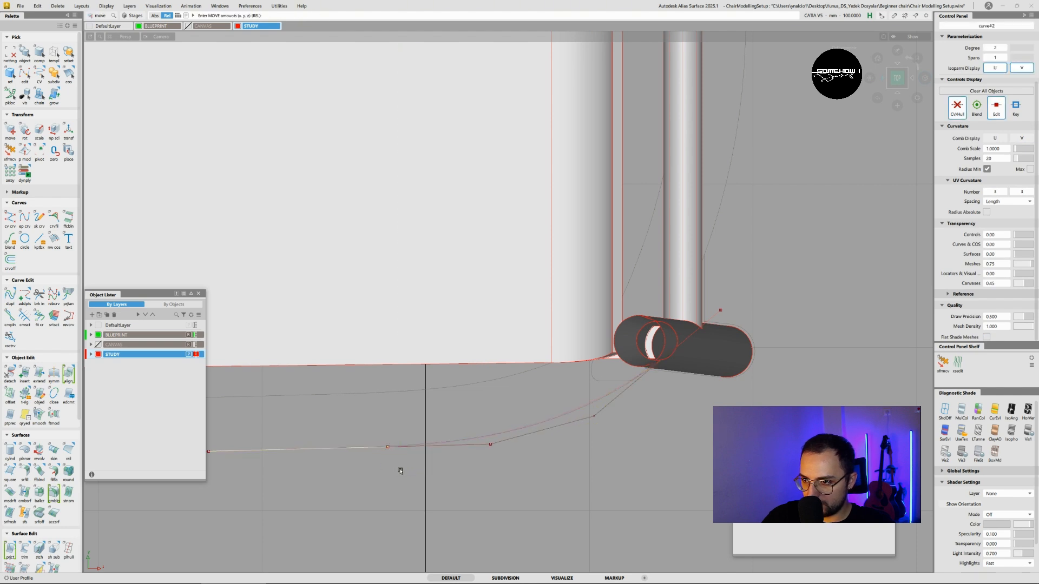
ctrl+shift+drag(700, 382, 707, 340)
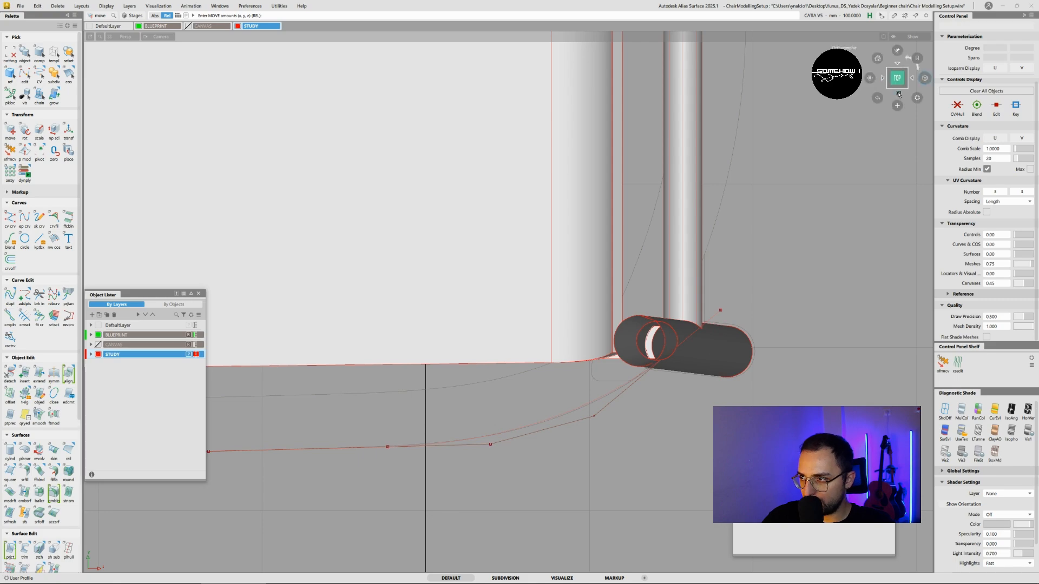
- Delete the construction history of the straight armrest curve, the fillet curve and the diagonal curve at the back leg
click(877, 98)
alt+shift+middle_drag(556, 313, 601, 427)
alt+shift+right_drag(600, 428, 546, 313)
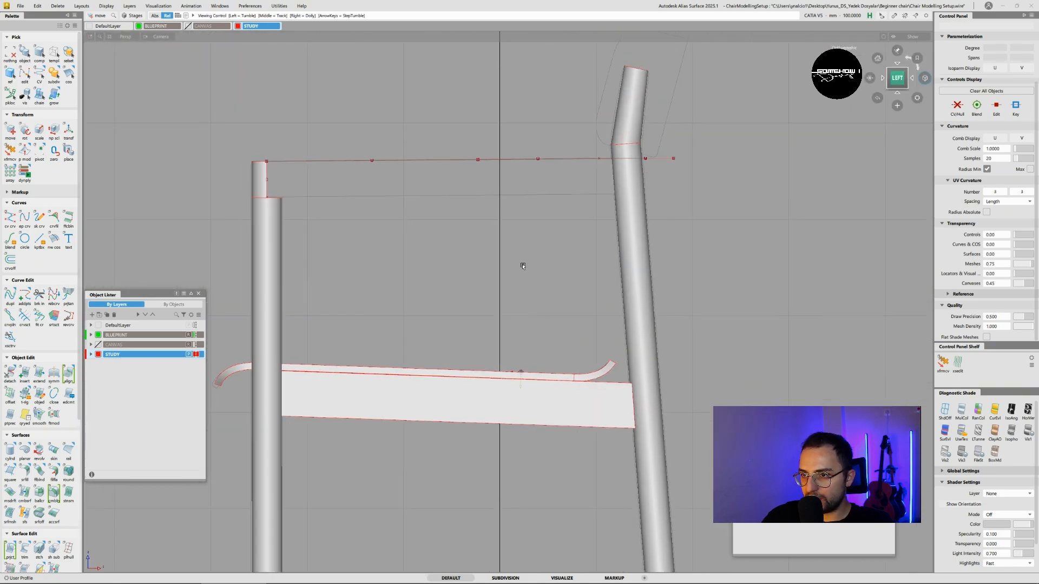
alt+shift+drag(415, 238, 706, 329)
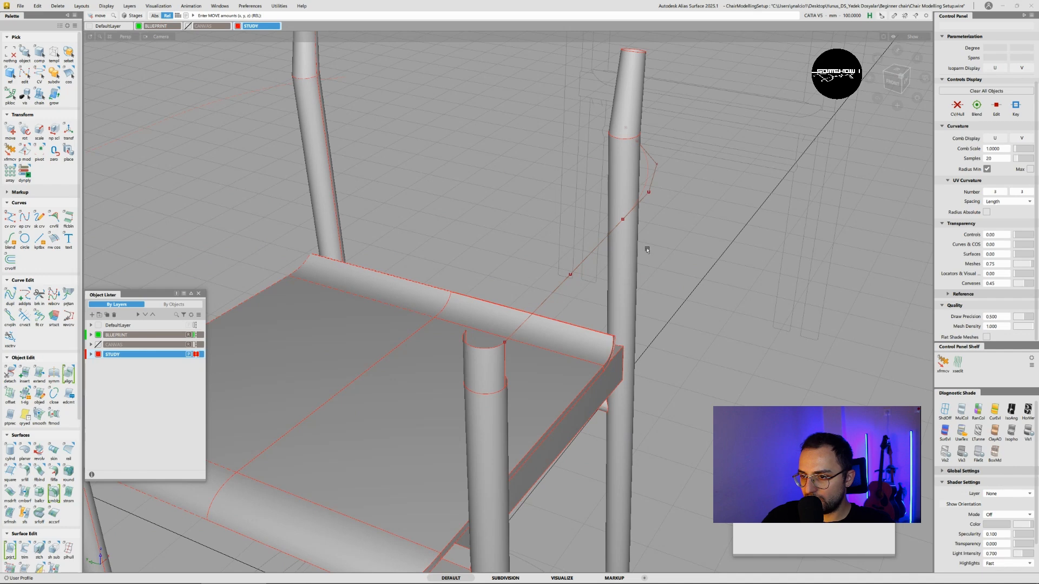
ctrl+shift+drag(647, 250, 600, 259)
click(638, 212)
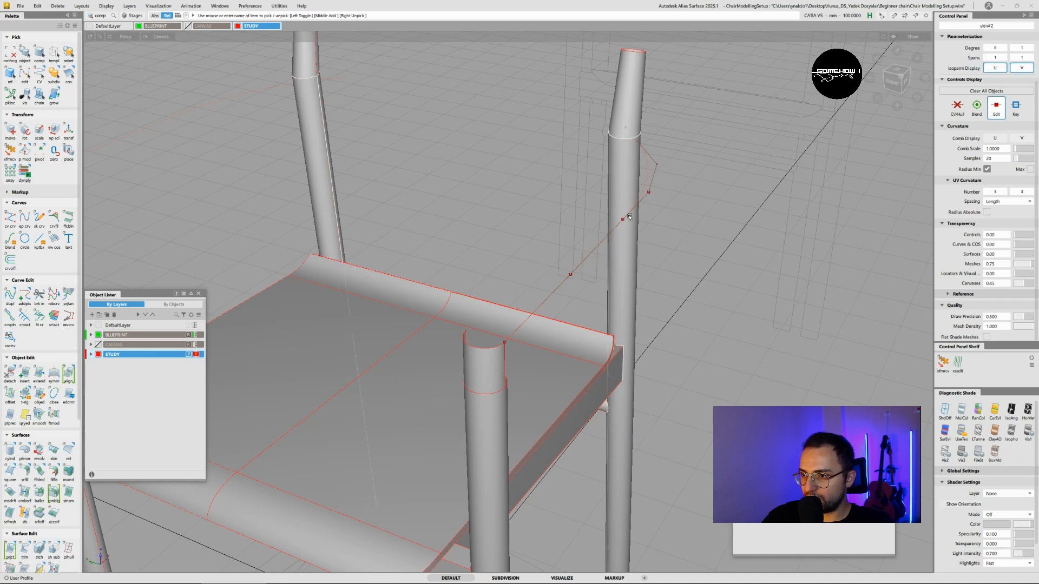
ctrl+shift+drag(655, 199, 678, 210)
click(611, 259)
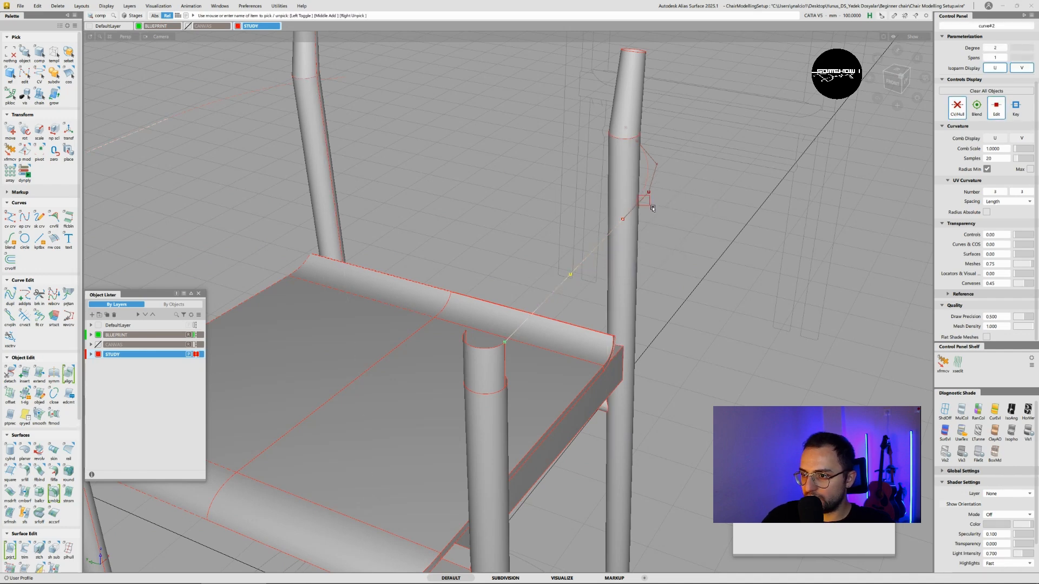
click(648, 168)
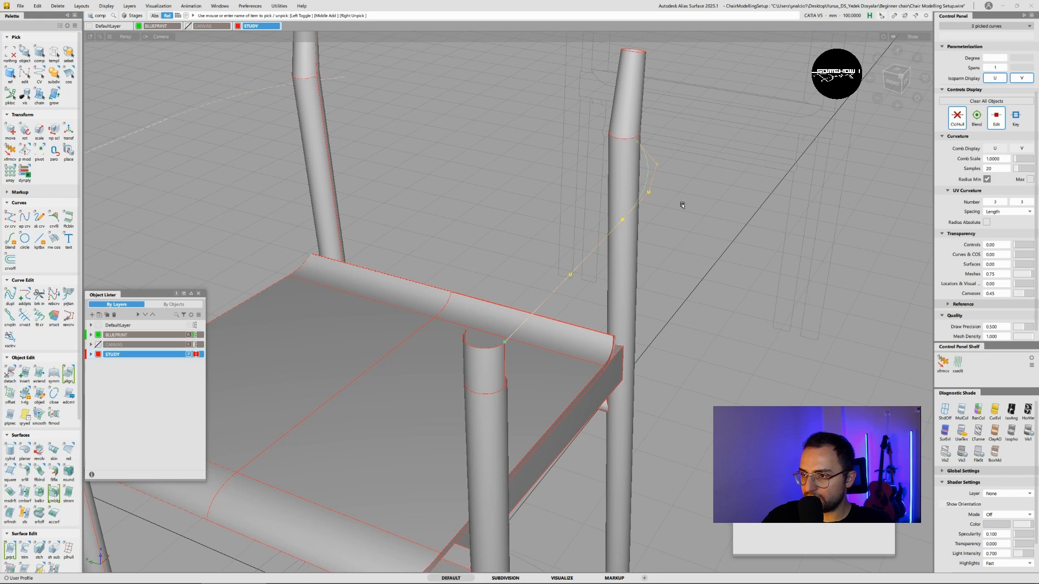
click(58, 5)
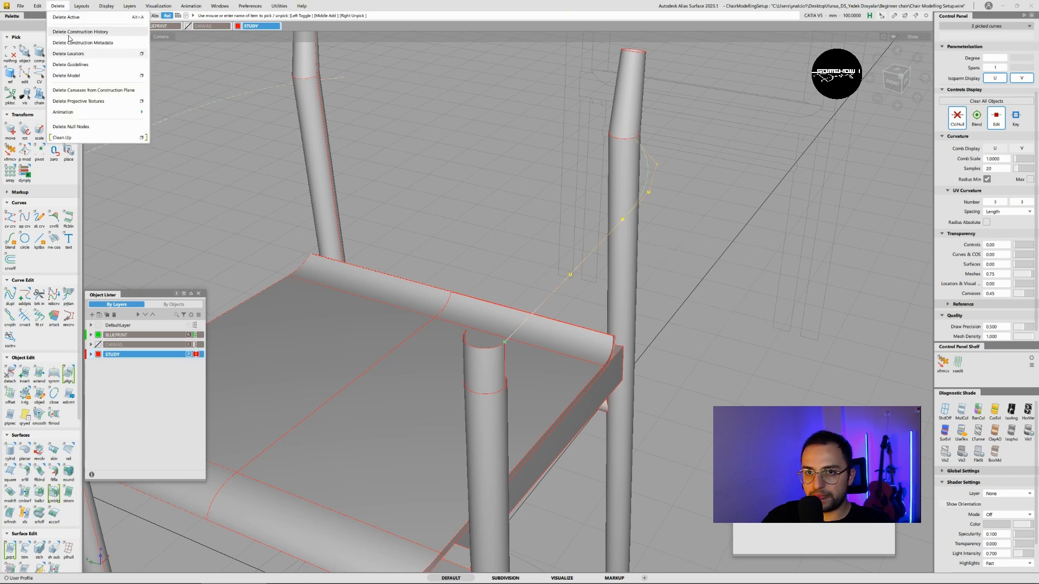
click(81, 35)
key(Return)
- Set the three armrest curves' pivot at their front end and place a copy at the inner edge of the front leg top
ctrl+shift+drag(663, 228, 666, 234)
click(43, 152)
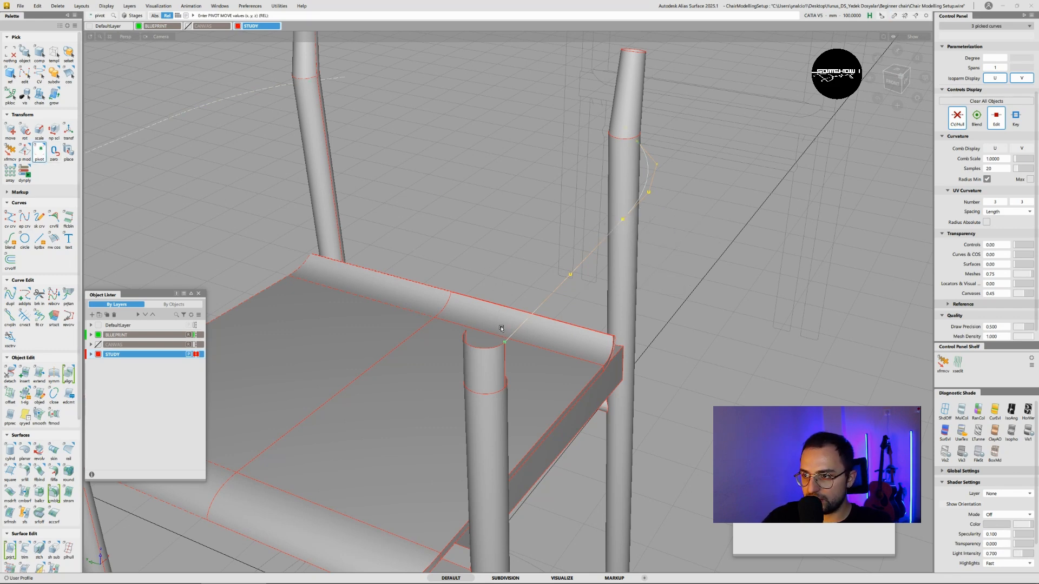
ctrl+shift+middle_drag(502, 339, 502, 299)
ctrl+alt+drag(463, 340, 512, 217)
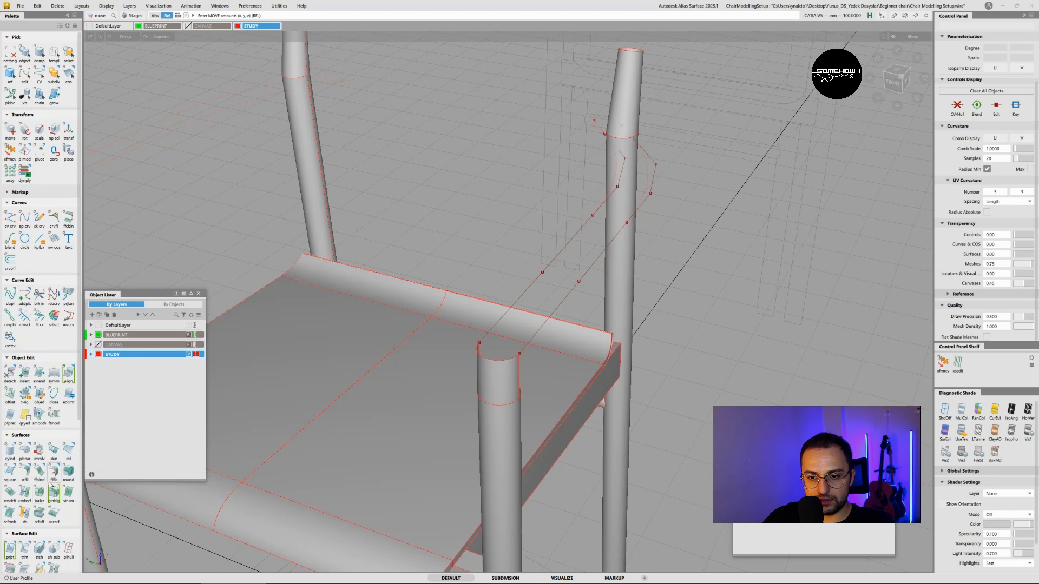
- Skin a surface between the two straight armrest curves and another between the two fillet curves near the back leg
click(55, 451)
click(565, 304)
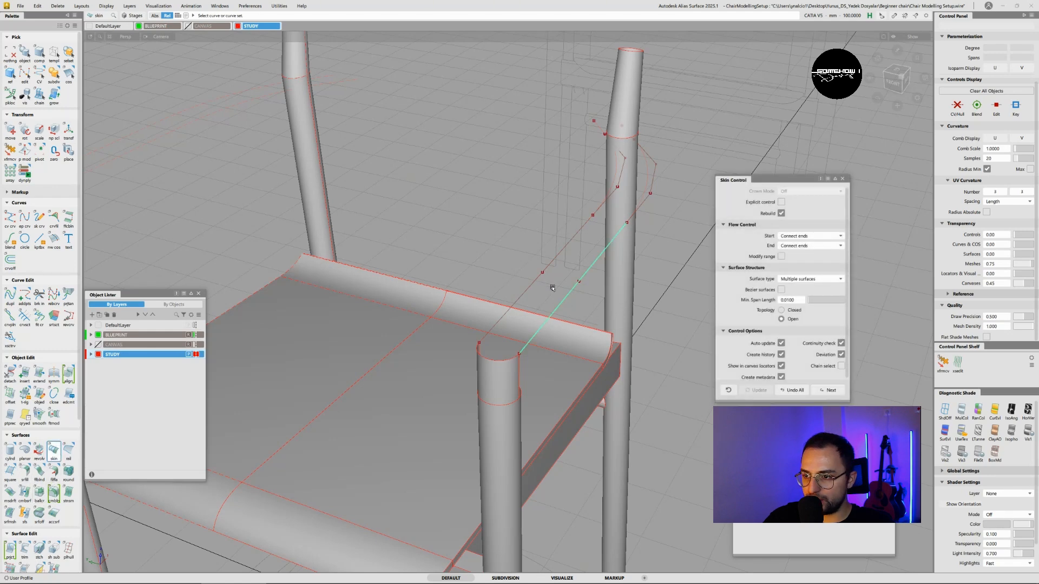
click(536, 280)
alt+shift+drag(584, 262, 547, 289)
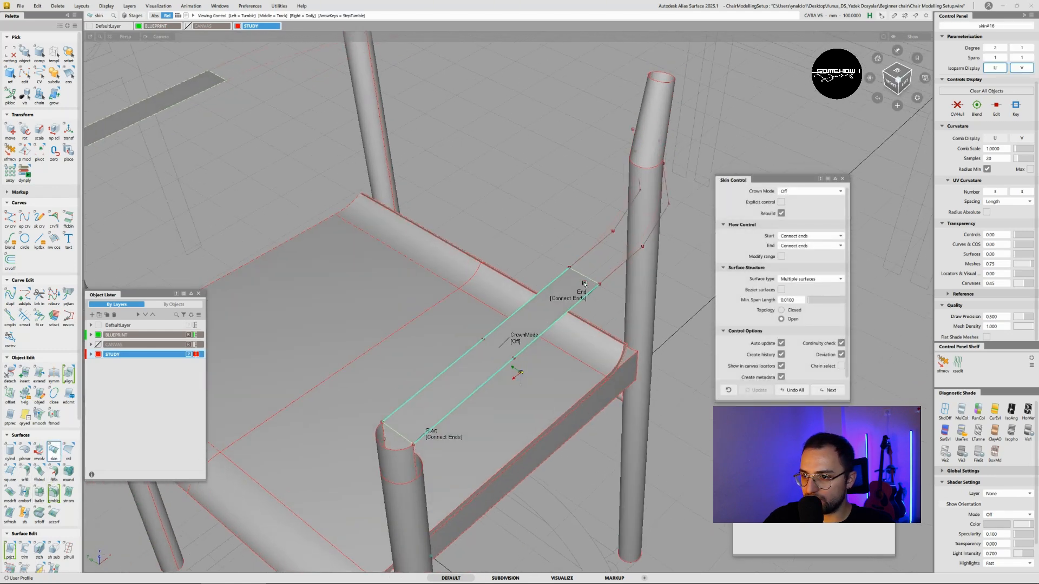
click(613, 270)
click(597, 247)
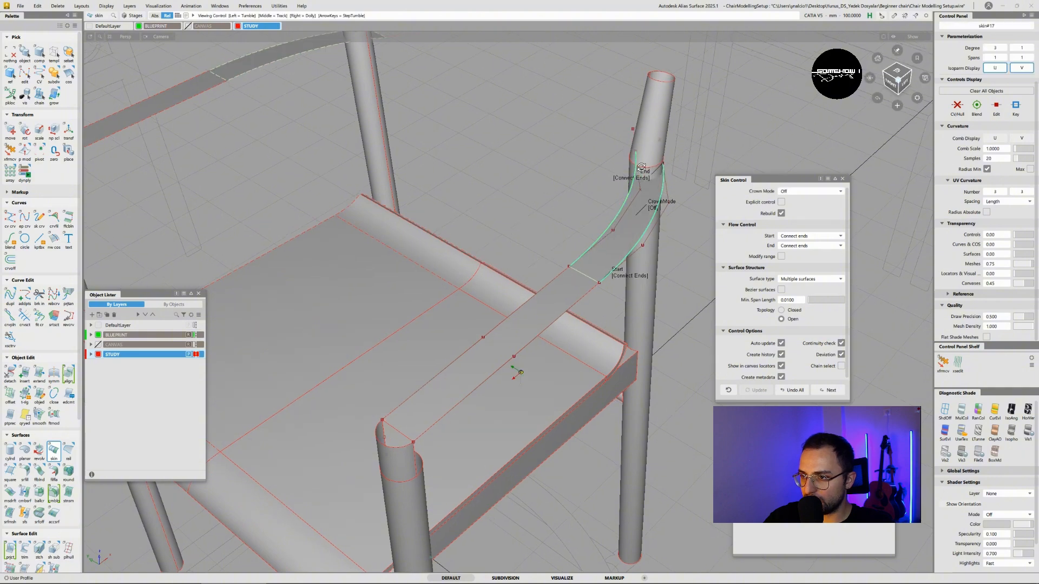
alt+shift+right_drag(517, 371, 299, 384)
alt+shift+drag(299, 385, 617, 134)
ctrl+shift+drag(606, 173, 519, 143)
ctrl+shift+drag(634, 234, 618, 209)
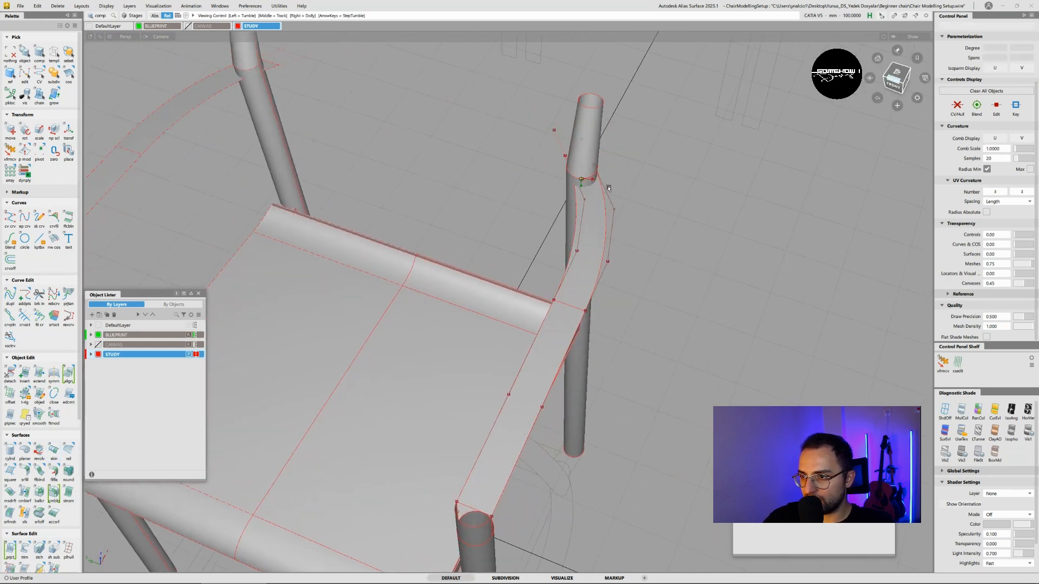
- Align the back ends of the outer and inner fillet curves to their diagonal curves with G1 continuity
alt+shift+right_drag(601, 181, 614, 174)
alt+shift+drag(614, 175, 578, 211)
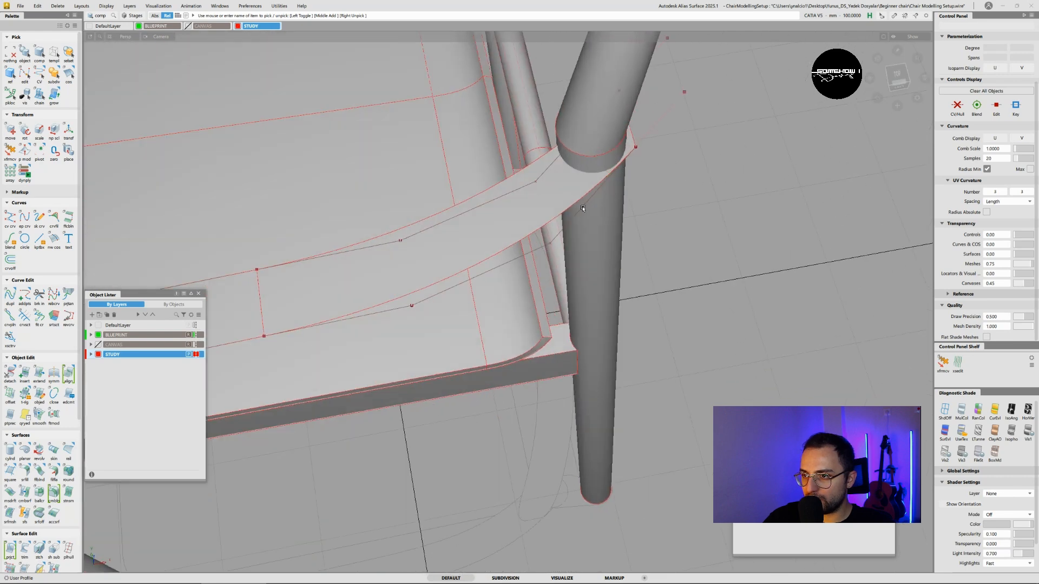
alt+shift+middle_drag(604, 171, 607, 216)
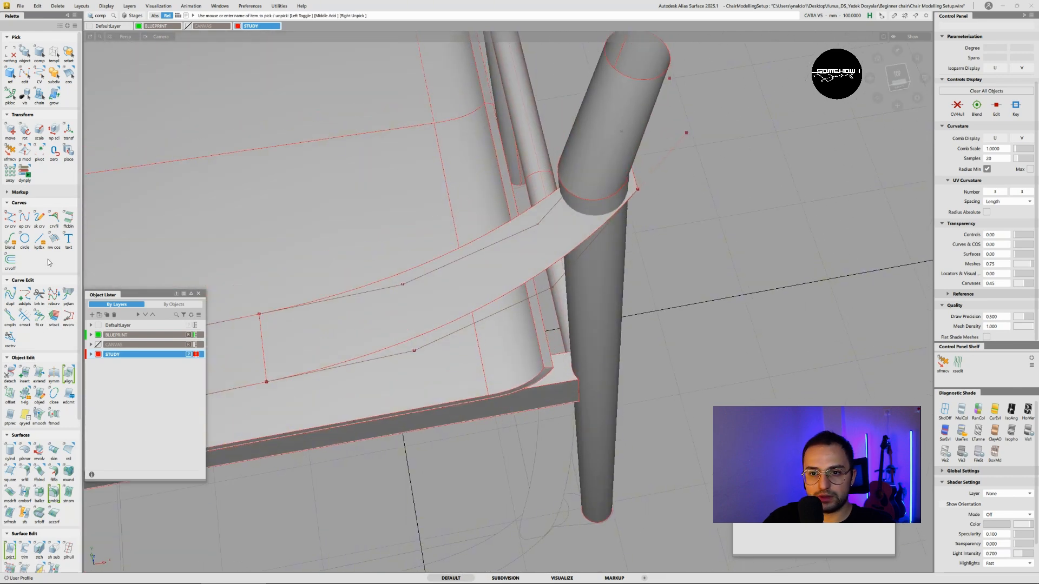
double_click(68, 374)
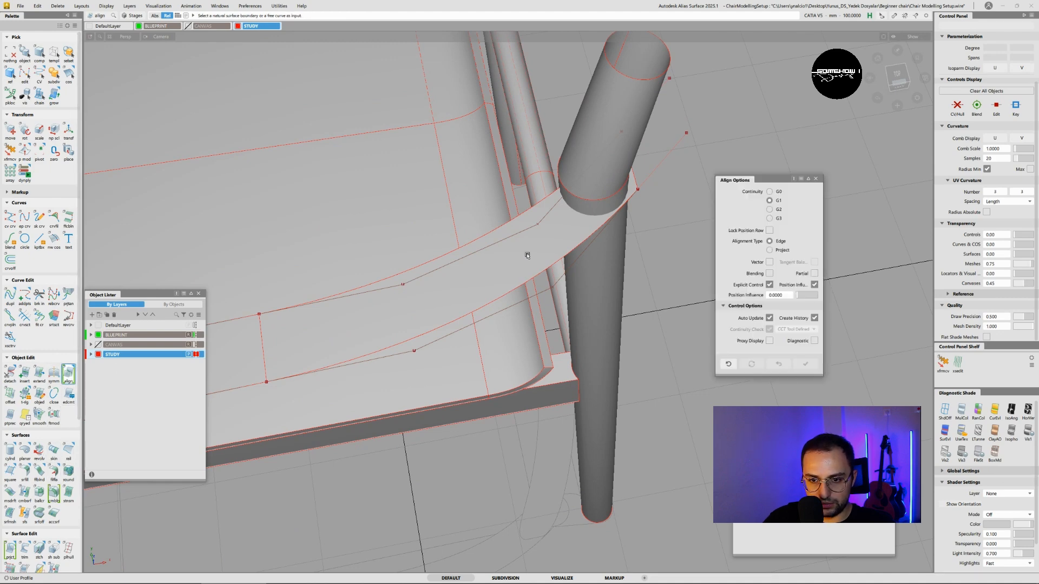
click(637, 187)
click(660, 164)
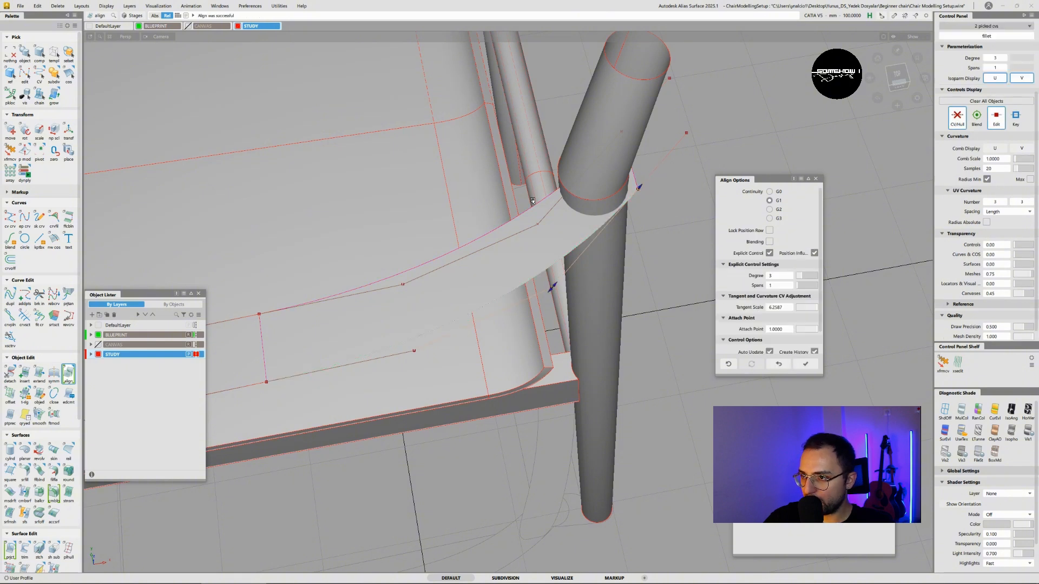
click(552, 206)
click(556, 200)
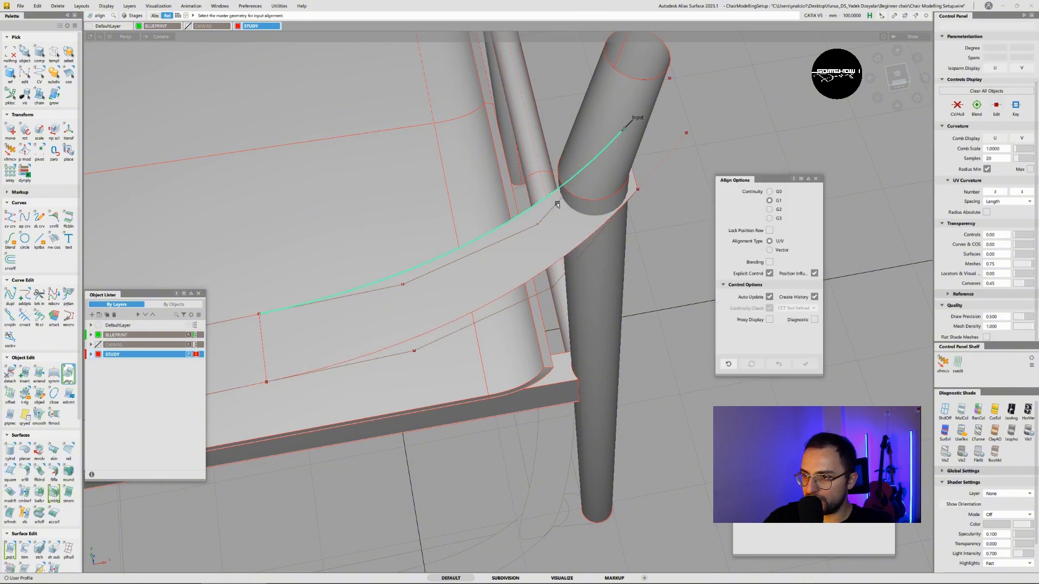
alt+shift+drag(556, 201, 656, 129)
click(625, 127)
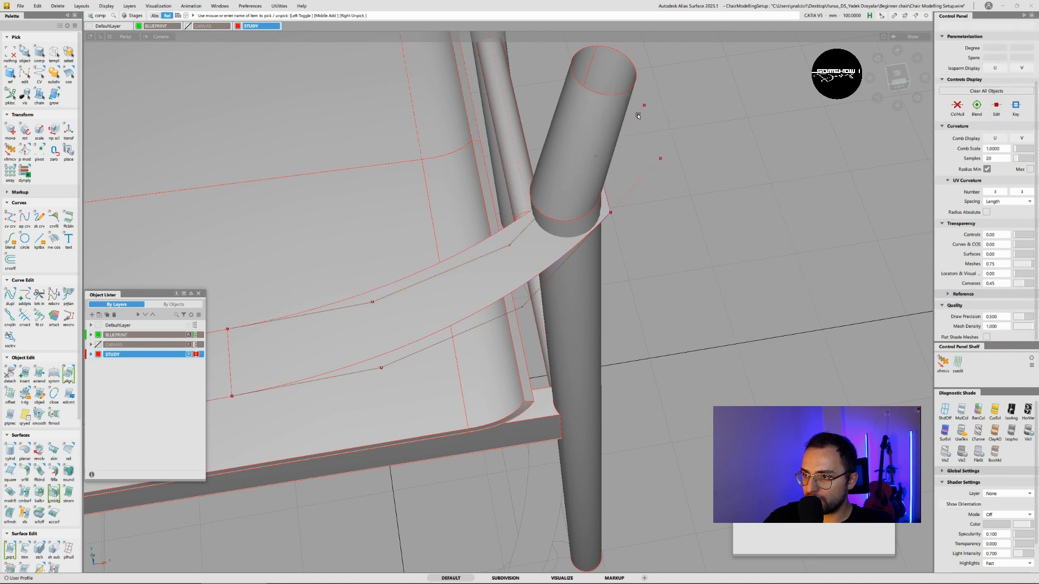
- Move the two diagonal curves at the back leg together slightly sideways, reshaping the aligned fillet curves
click(637, 114)
click(635, 175)
alt+shift+drag(664, 200, 777, 245)
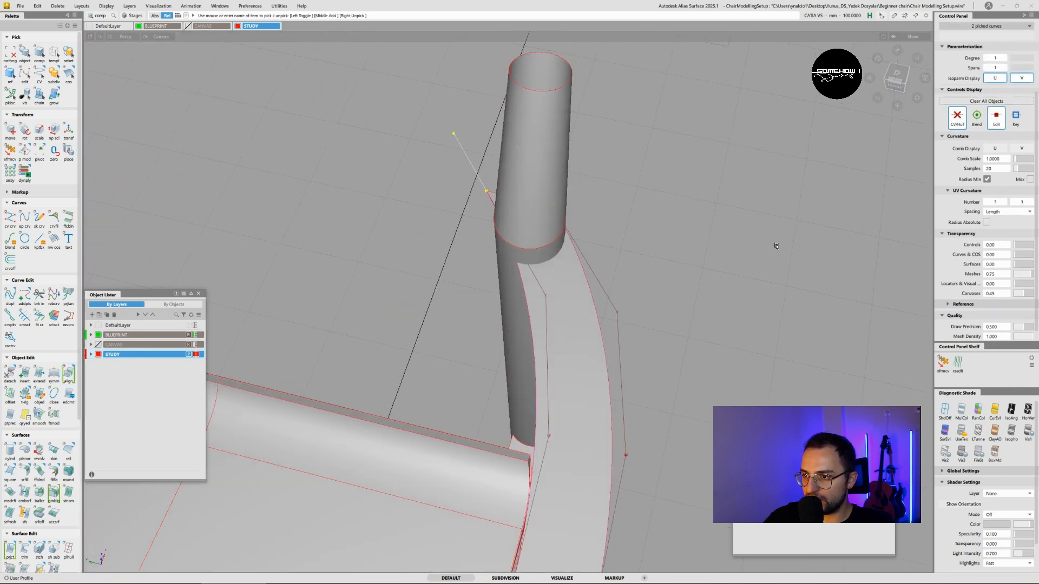
ctrl+shift+middle_drag(777, 245, 754, 230)
ctrl+shift+drag(645, 212, 645, 178)
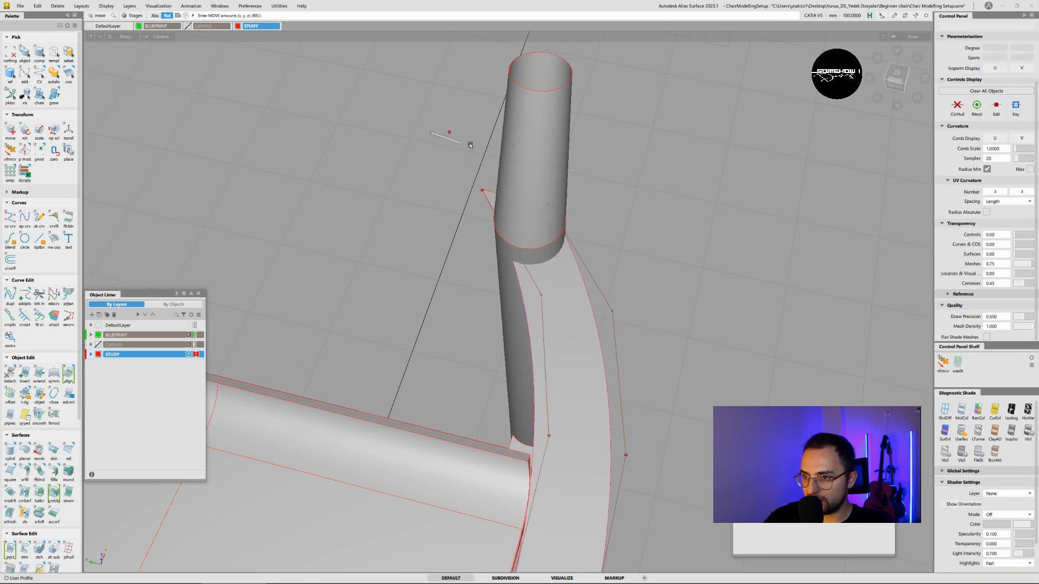
- Hide the control points and hulls of the outer and inner fillet curves
ctrl+shift+drag(466, 142, 427, 118)
drag(418, 113, 541, 161)
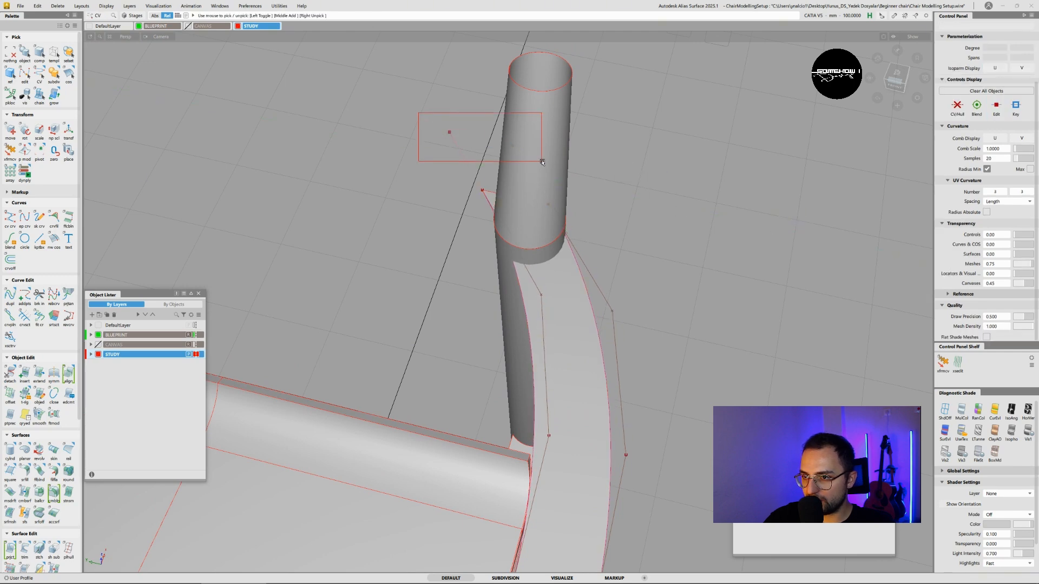
click(483, 197)
ctrl+shift+drag(493, 199, 494, 181)
ctrl+shift+drag(630, 234, 658, 246)
drag(642, 289, 449, 394)
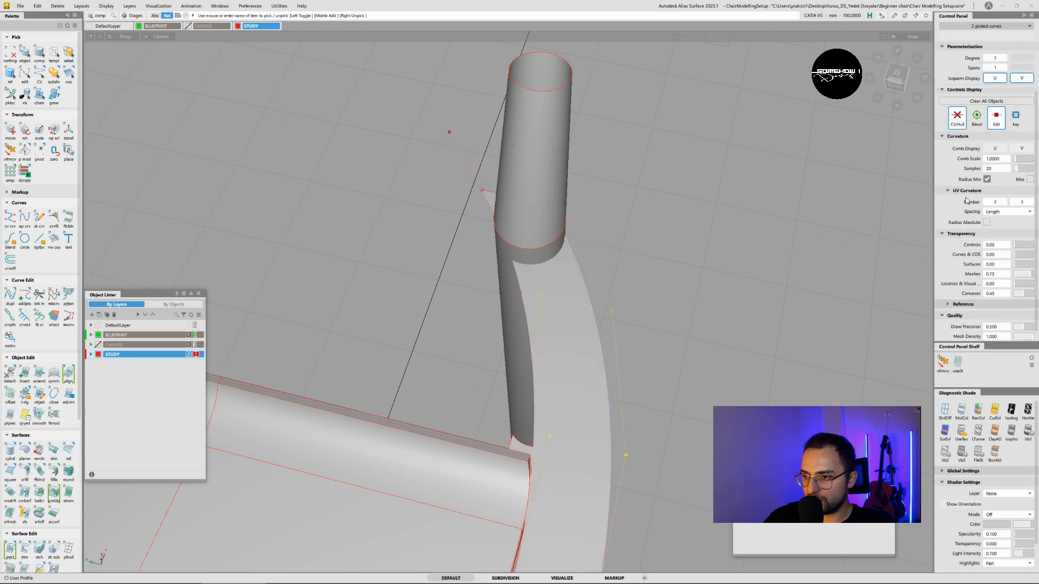
click(962, 117)
- Select the lower end control points of both diagonal curves at the back leg for moving
ctrl+shift+drag(553, 287, 553, 268)
ctrl+shift+drag(502, 204, 526, 206)
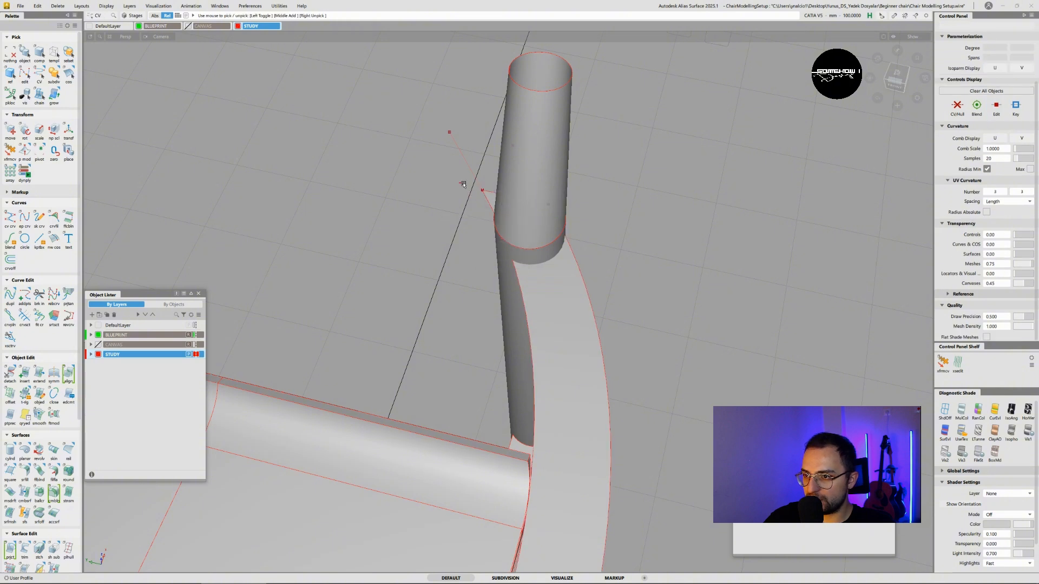
drag(462, 183, 497, 198)
drag(529, 193, 568, 224)
ctrl+shift+middle_drag(673, 241, 691, 242)
- Examine how the armrest surfaces meet the back leg and the front leg top from several angles
alt+shift+drag(644, 269, 539, 227)
alt+shift+right_drag(539, 227, 482, 249)
alt+shift+drag(482, 249, 667, 349)
ctrl+shift+drag(626, 374, 501, 240)
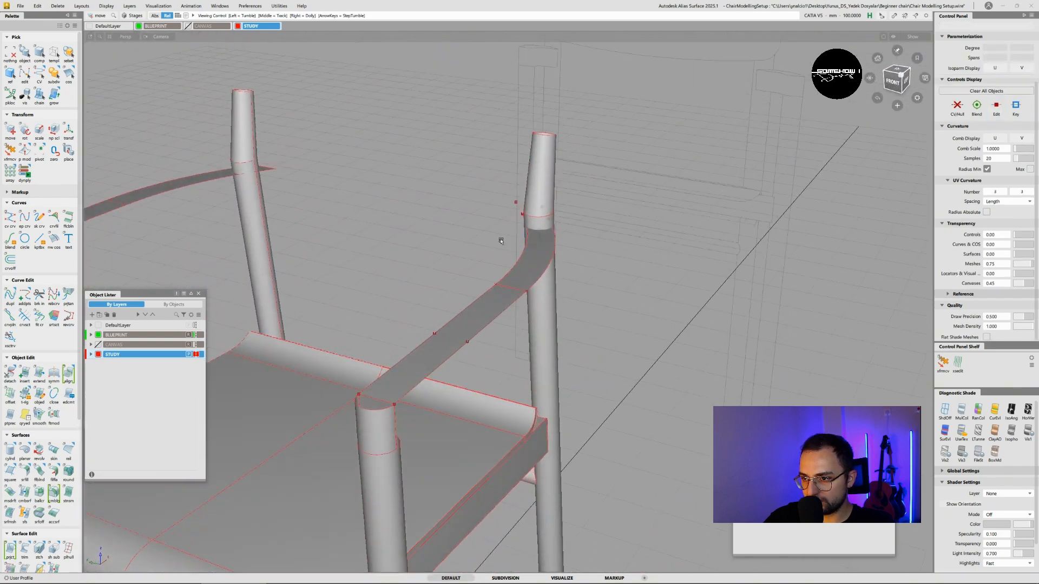
alt+shift+click(460, 312)
mouse_move(459, 311)
alt+shift+mouse_down()
mouse_move(573, 317)
mouse_move(721, 294)
mouse_move(500, 321)
mouse_move(425, 359)
alt+shift+mouse_up()
alt+shift+click(385, 378)
alt+shift+right_drag(384, 378, 416, 371)
alt+shift+drag(417, 371, 381, 352)
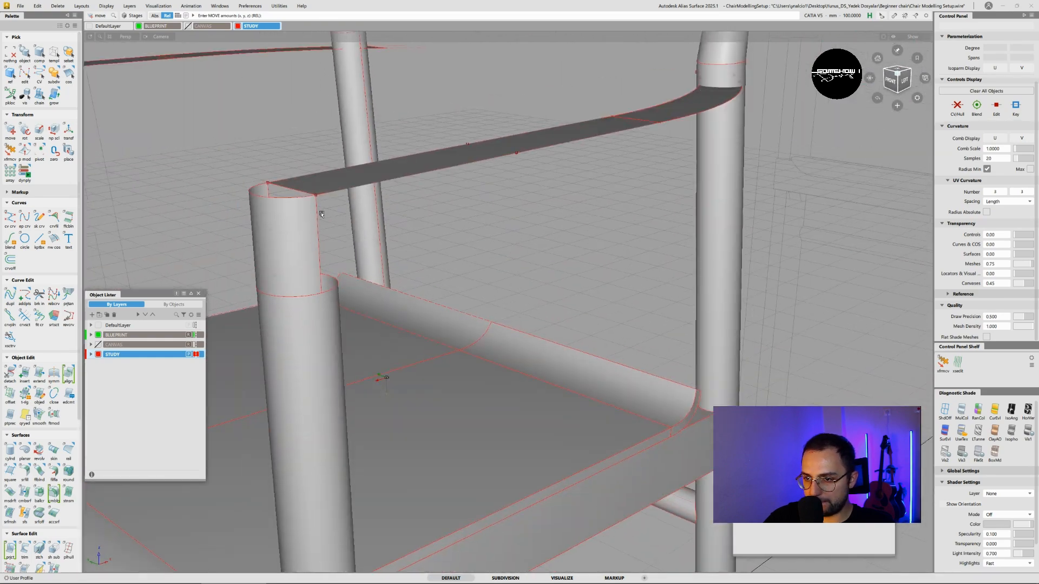
alt+shift+drag(321, 214, 487, 246)
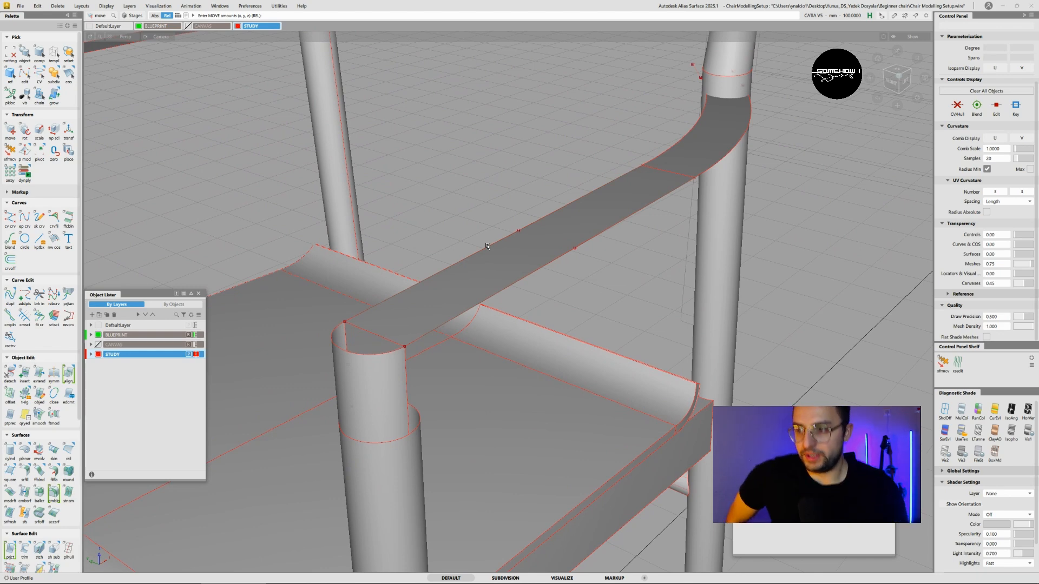
alt+shift+drag(538, 210, 529, 218)
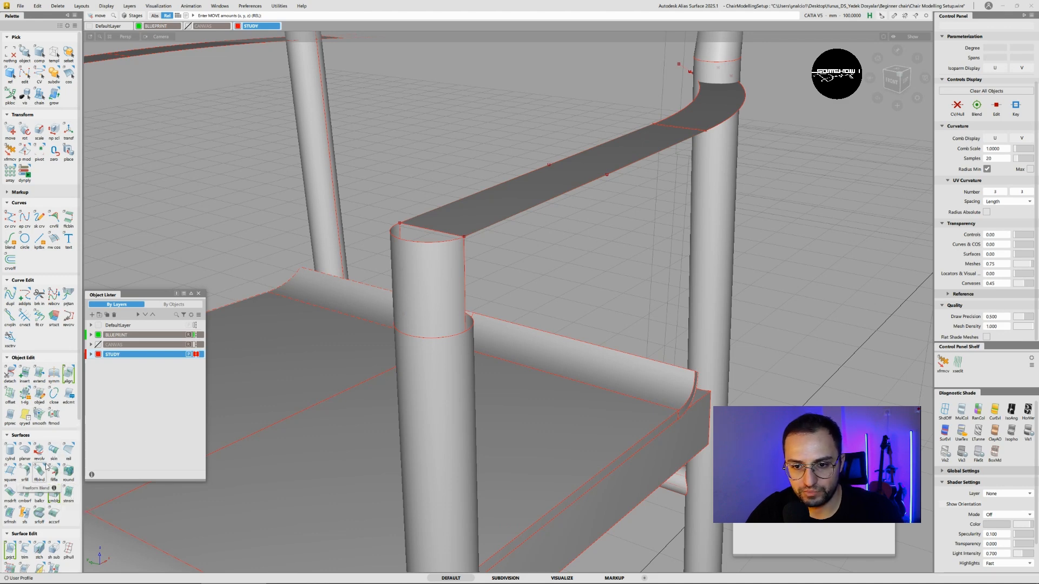
click(68, 450)
click(484, 227)
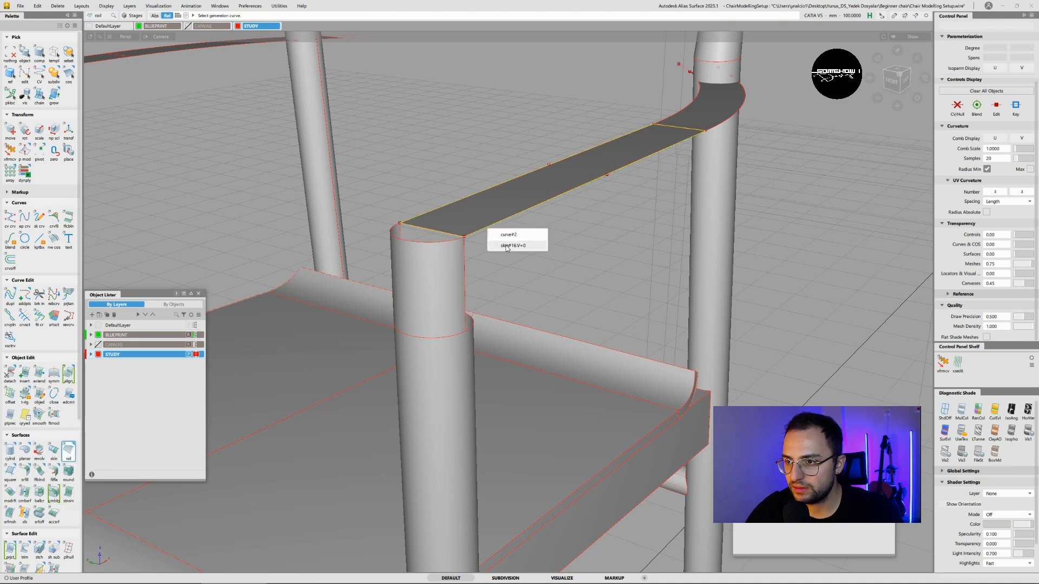
click(509, 247)
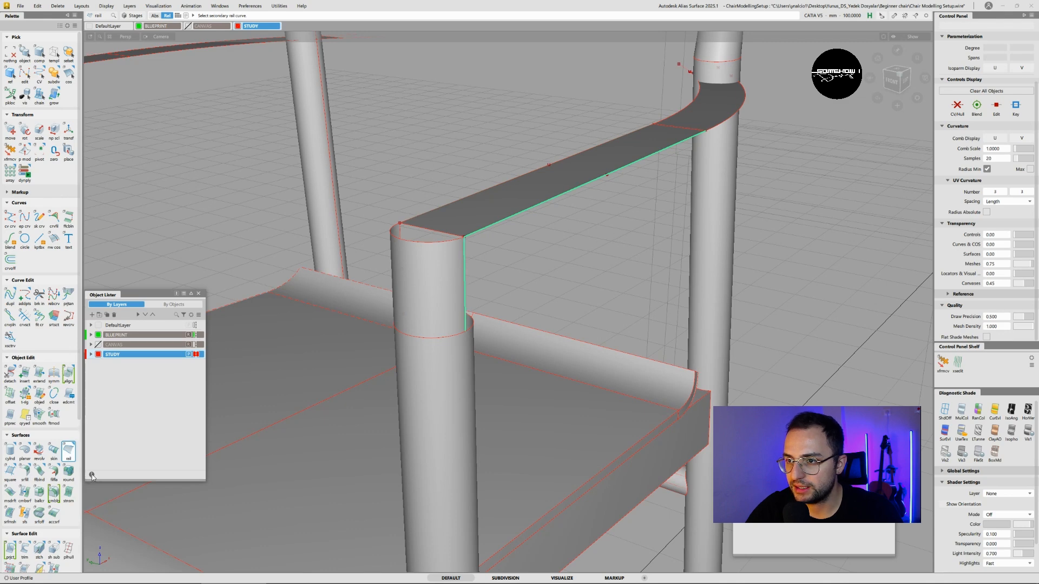
- Build a rail surface with one generation and one rail curve, sweeping the armrest's outer edge along the front leg's vertical edge in Parallel mode
double_click(68, 450)
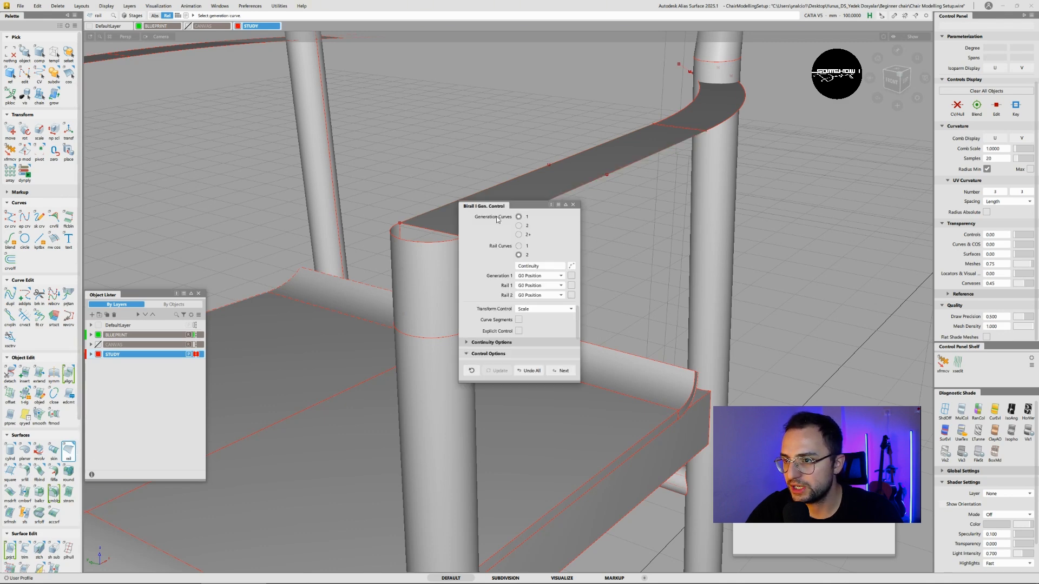
click(519, 246)
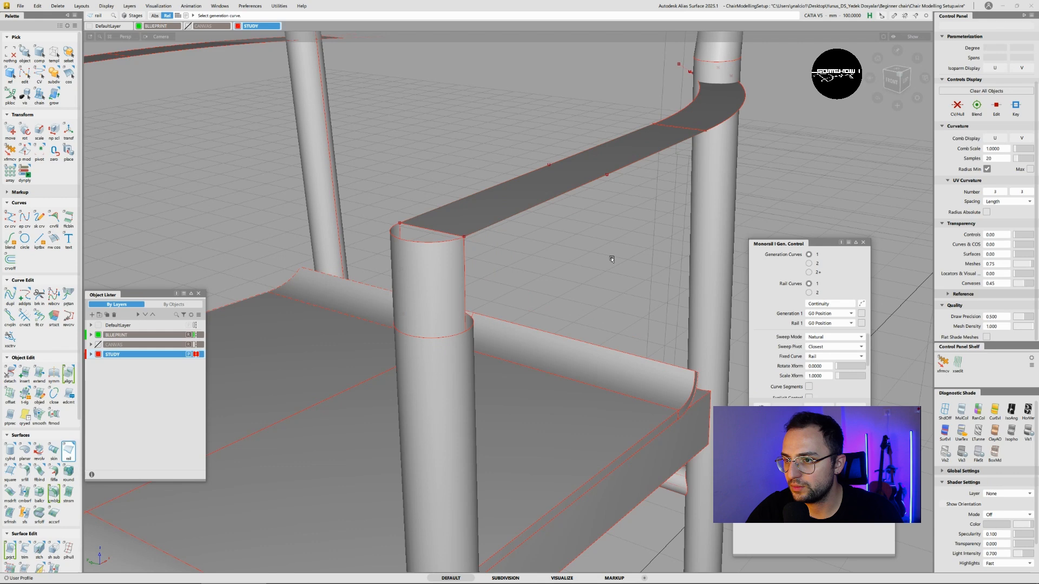
click(494, 222)
click(519, 242)
click(464, 254)
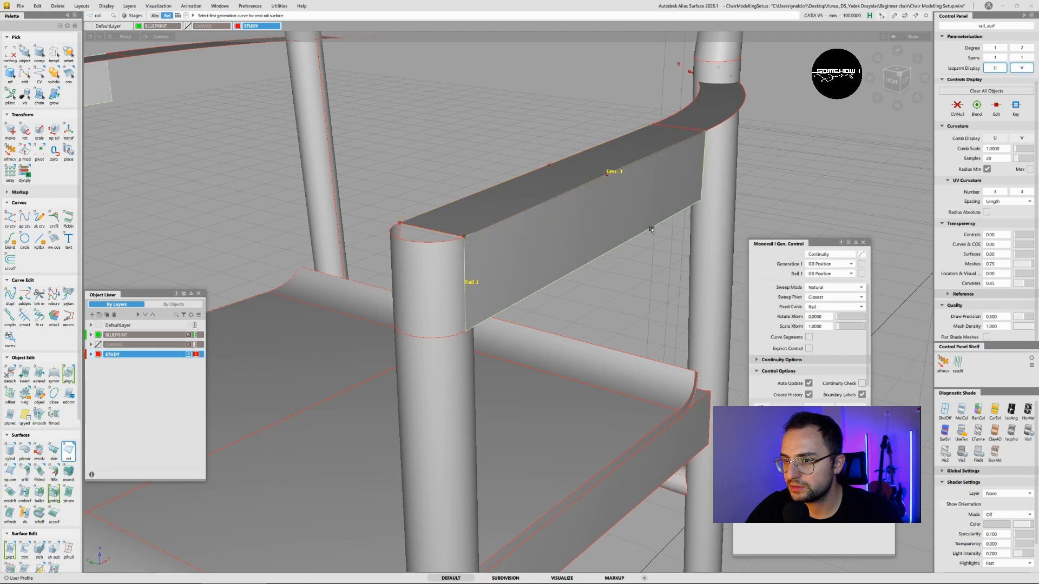
click(827, 287)
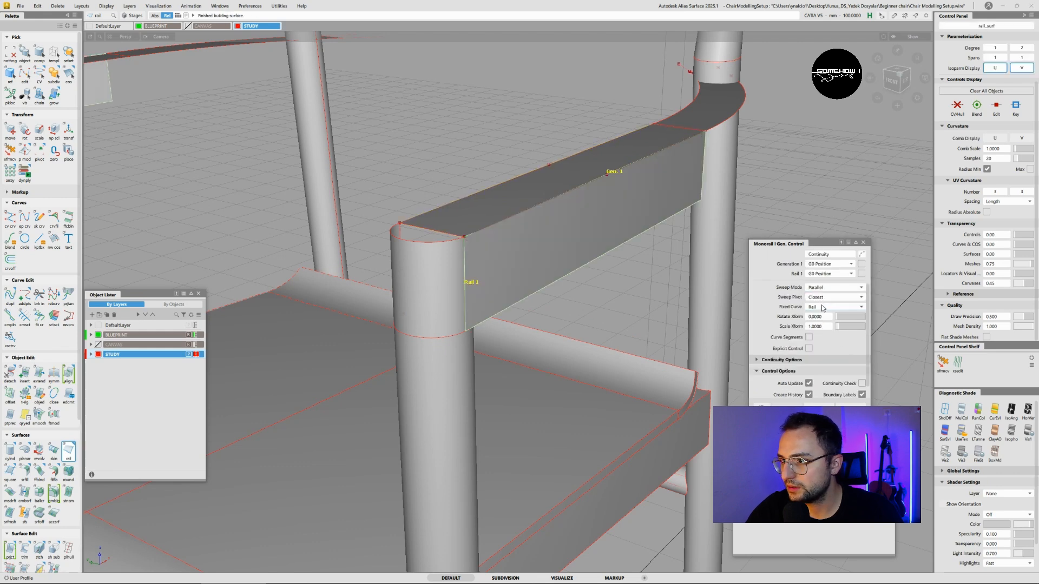
- Build a rail surface sweeping the armrest's outer fillet curve along the end edge of the straight outer side surface
click(820, 298)
click(817, 297)
mouse_move(517, 245)
alt+shift+mouse_down()
mouse_move(627, 208)
mouse_move(447, 290)
mouse_move(516, 238)
alt+shift+mouse_up()
click(516, 238)
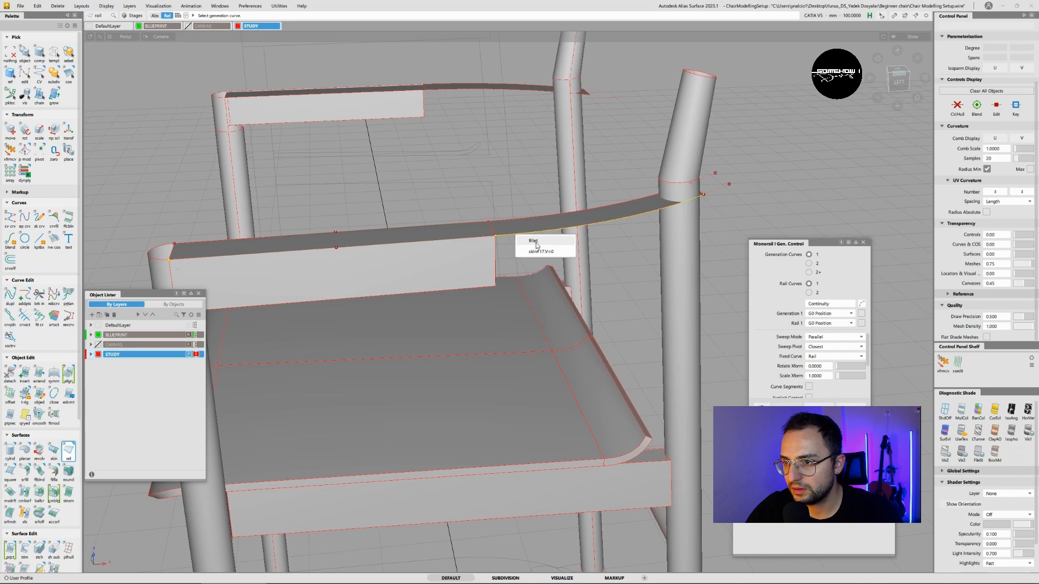
click(537, 243)
click(495, 258)
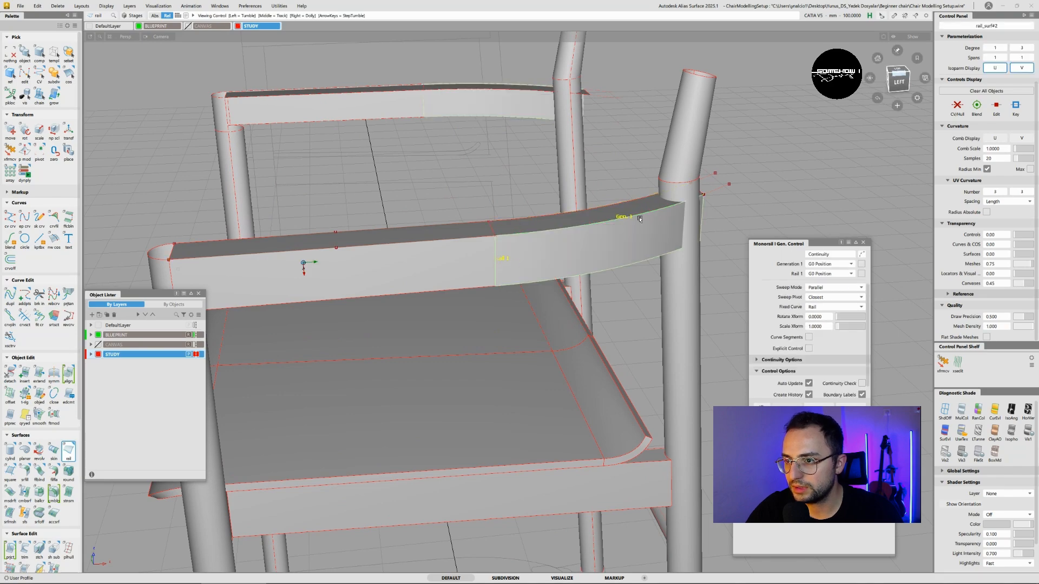
- Build a rail surface sweeping the straight inner edge of the armrest along the front leg's vertical edge in Parallel mode
alt+shift+drag(639, 219, 768, 221)
alt+shift+middle_drag(768, 222, 690, 201)
alt+shift+click(635, 274)
alt+shift+right_drag(635, 274, 568, 325)
alt+shift+drag(568, 330, 645, 322)
alt+shift+middle_drag(646, 321, 564, 306)
click(590, 366)
click(567, 333)
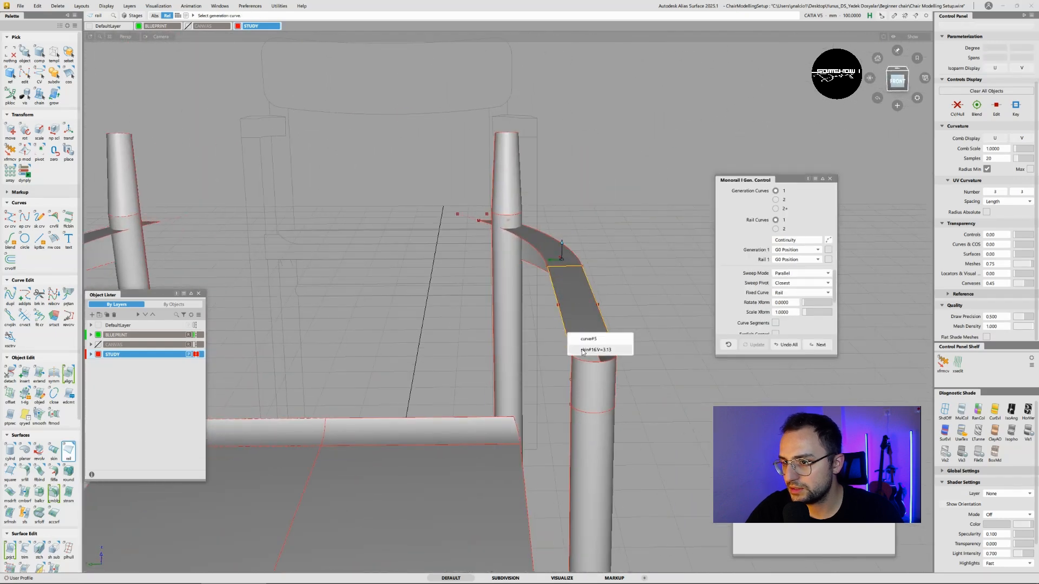
click(582, 350)
alt+shift+drag(570, 370, 622, 365)
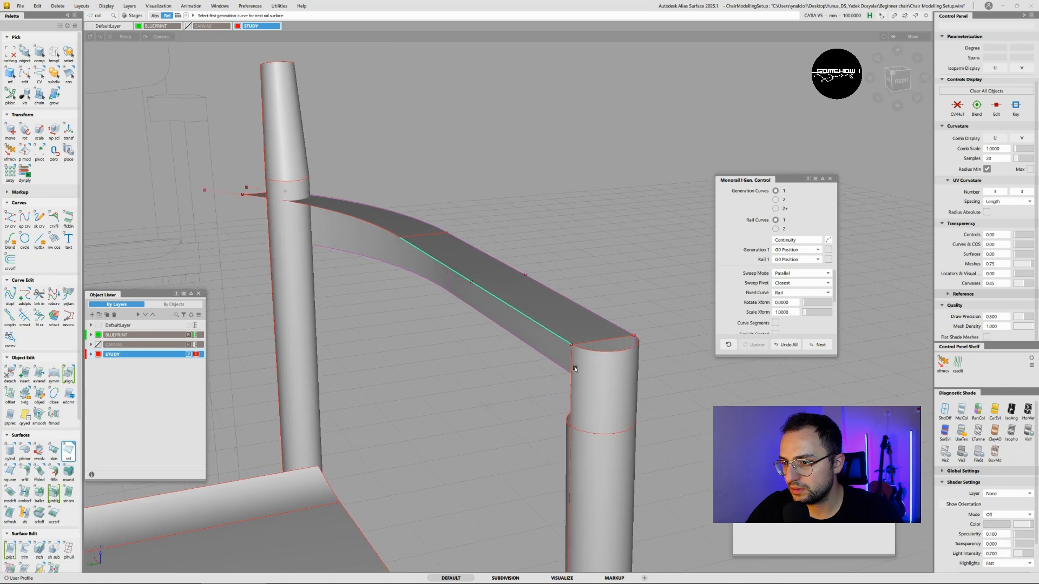
click(572, 364)
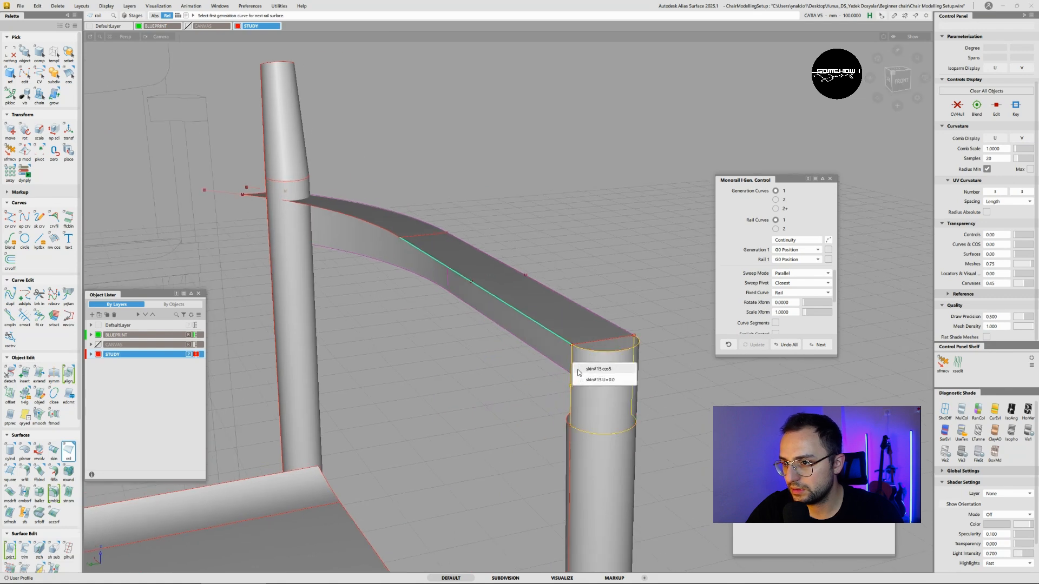
click(578, 371)
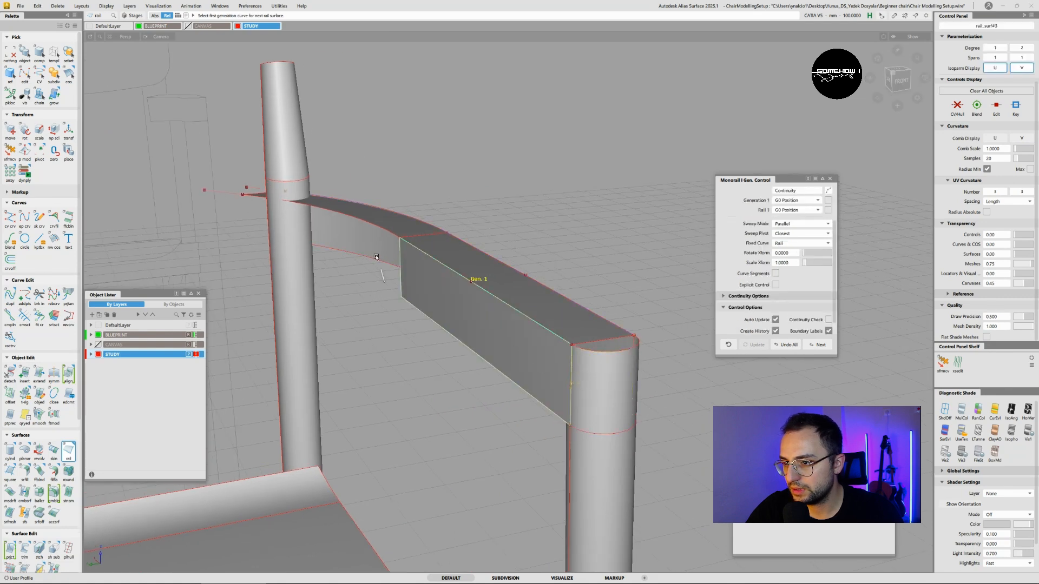
- Build a rail surface sweeping the armrest's curved inner edge along the end edge of the straight inner side surface
click(374, 222)
click(383, 229)
click(400, 252)
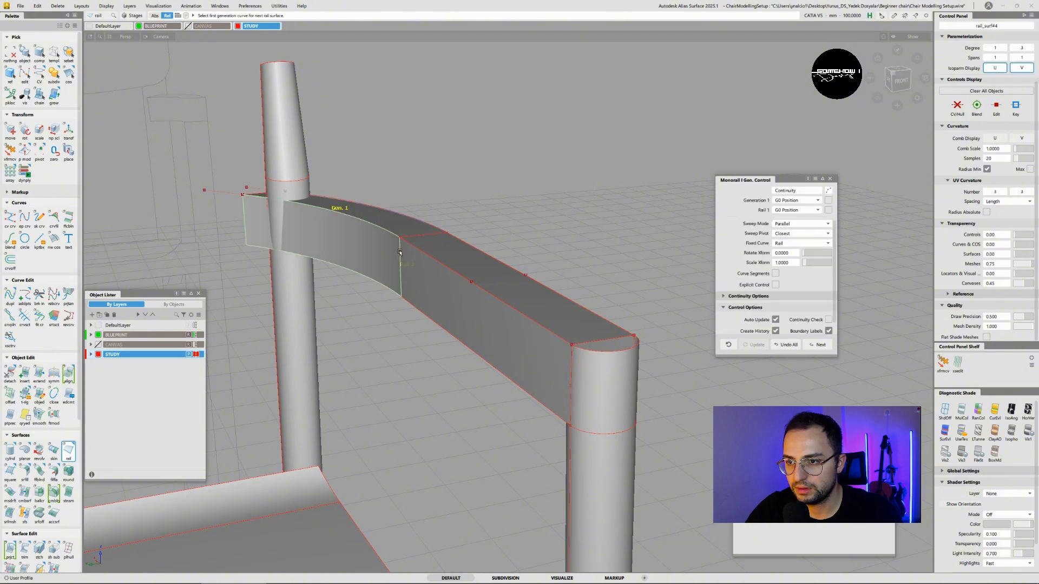
mouse_move(292, 215)
alt+shift+mouse_down()
mouse_move(221, 245)
mouse_move(290, 213)
mouse_move(329, 297)
mouse_move(285, 209)
mouse_move(157, 196)
mouse_move(248, 185)
mouse_move(283, 213)
alt+shift+mouse_up()
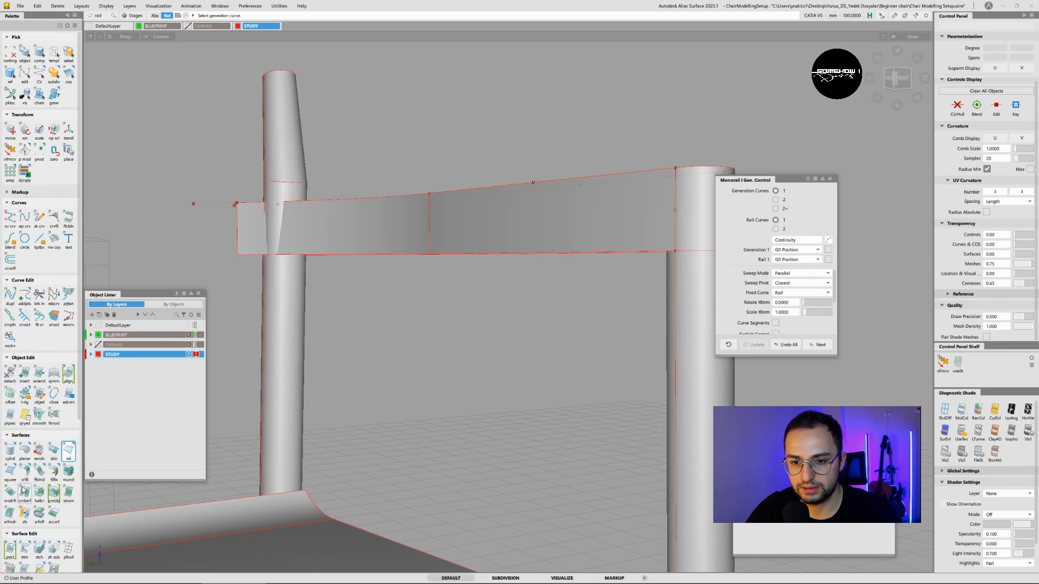
- Skin the armrest's underside between the lower edges of the inner and outer side surfaces, for both the curved and straight sections
click(56, 457)
alt+shift+drag(355, 295, 381, 234)
click(382, 238)
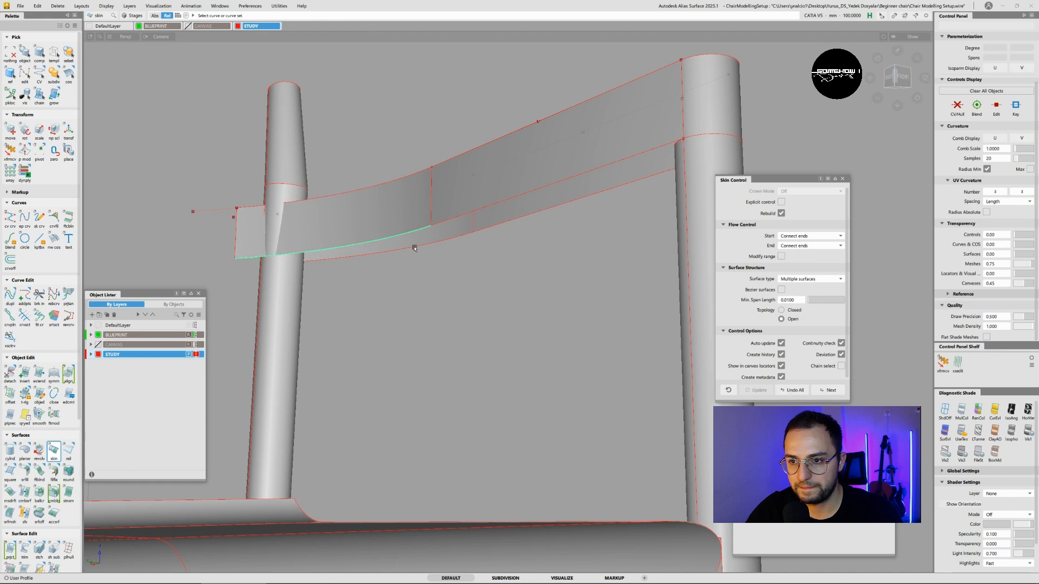
click(416, 247)
click(522, 193)
click(539, 210)
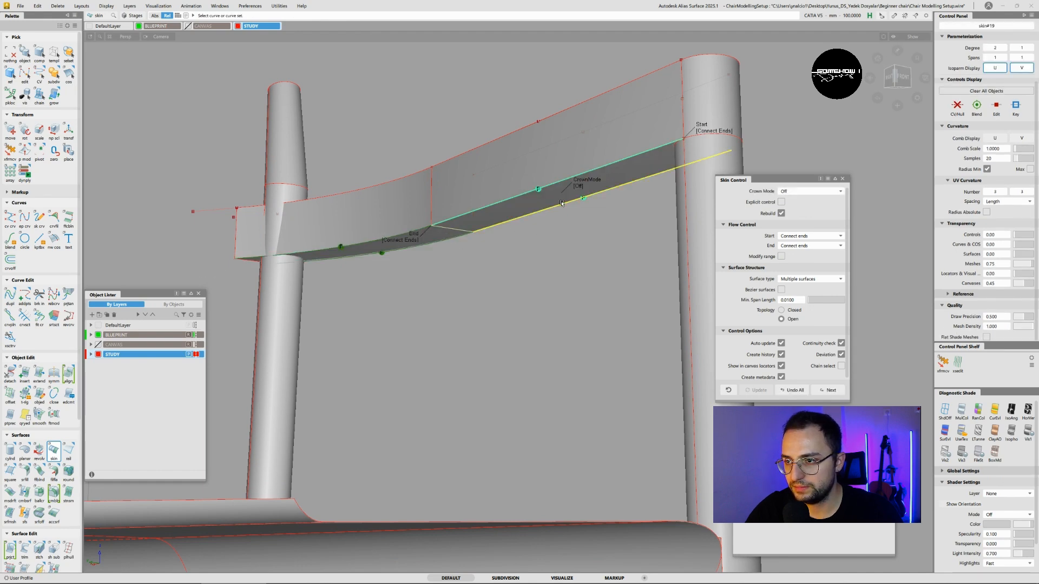
- Examine the closed armrest from the front leg and where its curved end passes through the back leg
alt+shift+drag(543, 184, 546, 179)
ctrl+shift+drag(601, 133, 600, 130)
alt+shift+drag(712, 118, 610, 131)
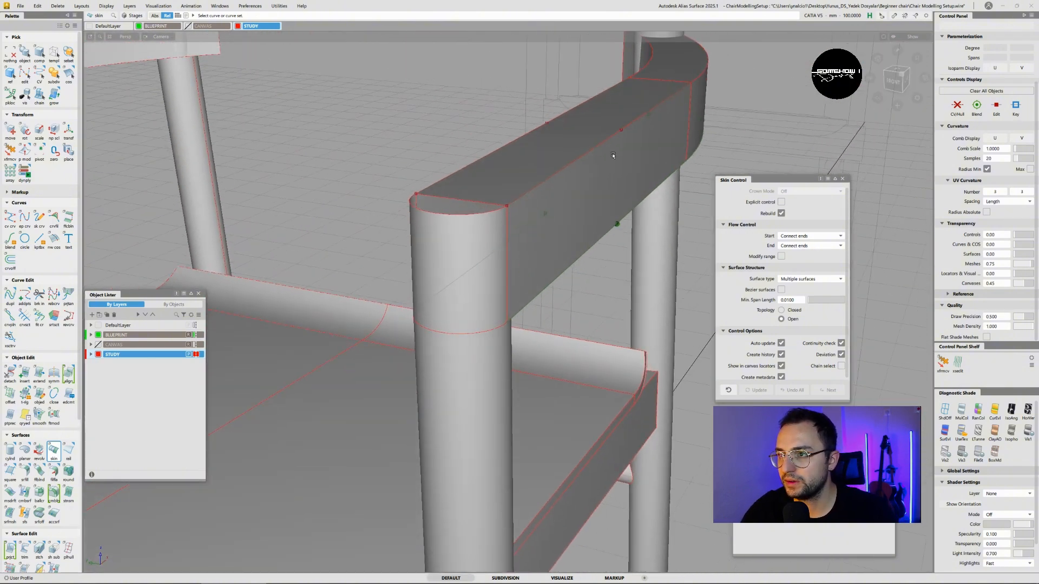
alt+shift+middle_drag(680, 86, 578, 218)
scroll(578, 218, up, 5)
alt+shift+drag(583, 223, 684, 181)
click(890, 85)
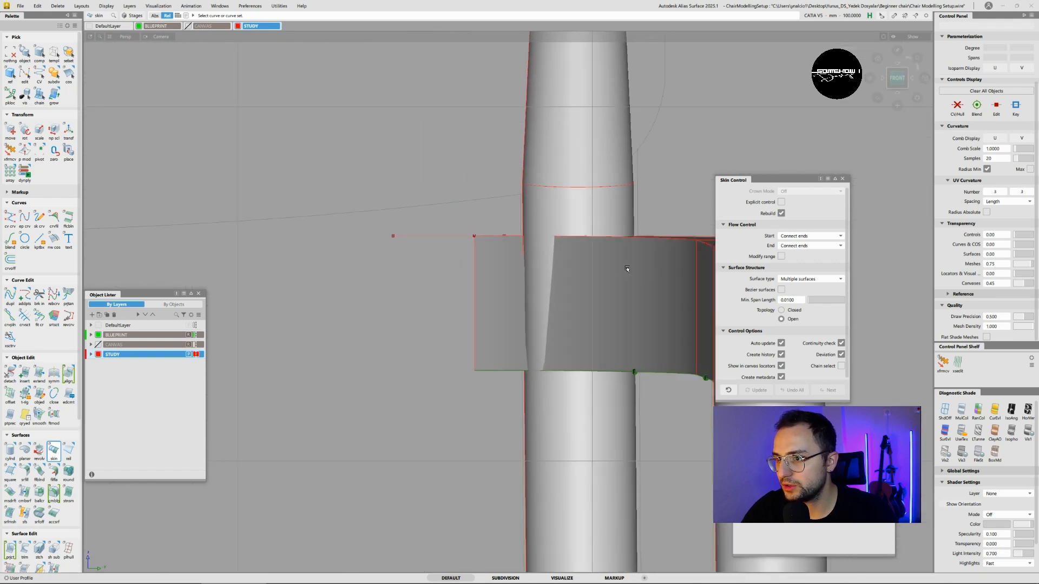
alt+shift+right_drag(597, 250, 578, 305)
alt+shift+drag(577, 304, 599, 312)
click(600, 311)
click(618, 314)
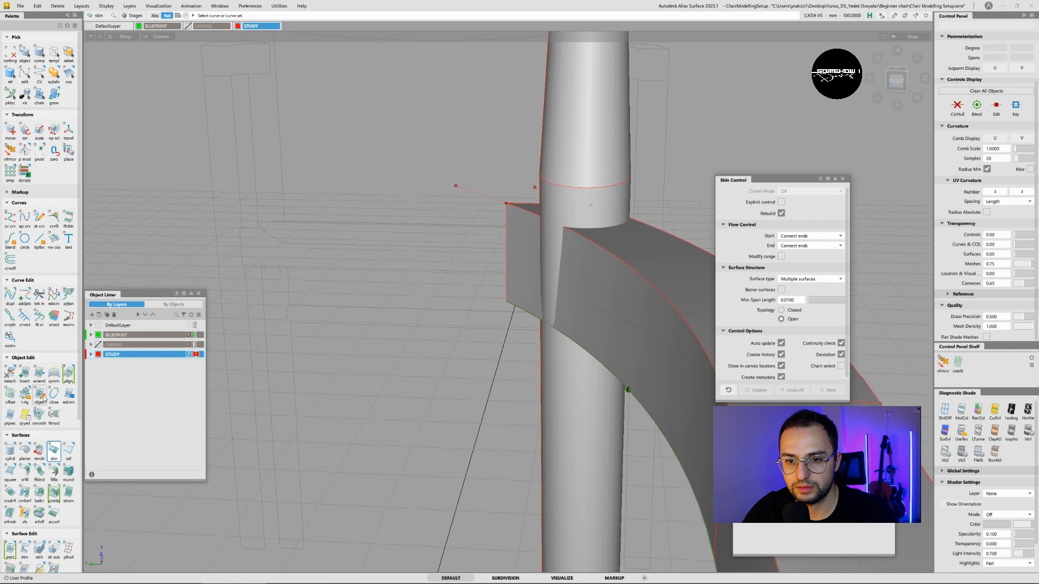
- Reopen the curved inner side rail surface, try the Natural sweep mode, and set it back to Parallel
click(26, 415)
click(626, 309)
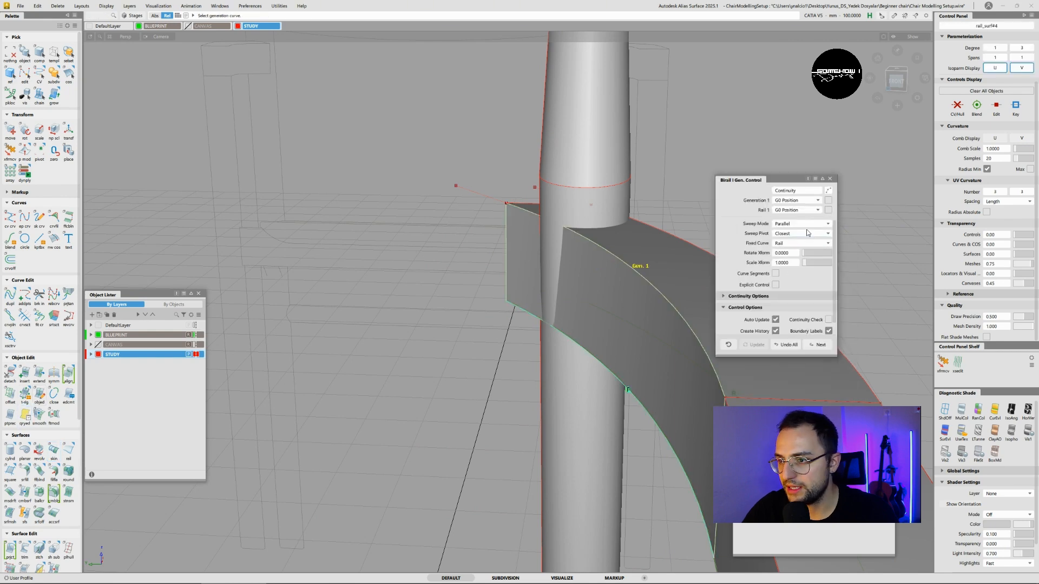
click(807, 224)
click(795, 252)
click(793, 225)
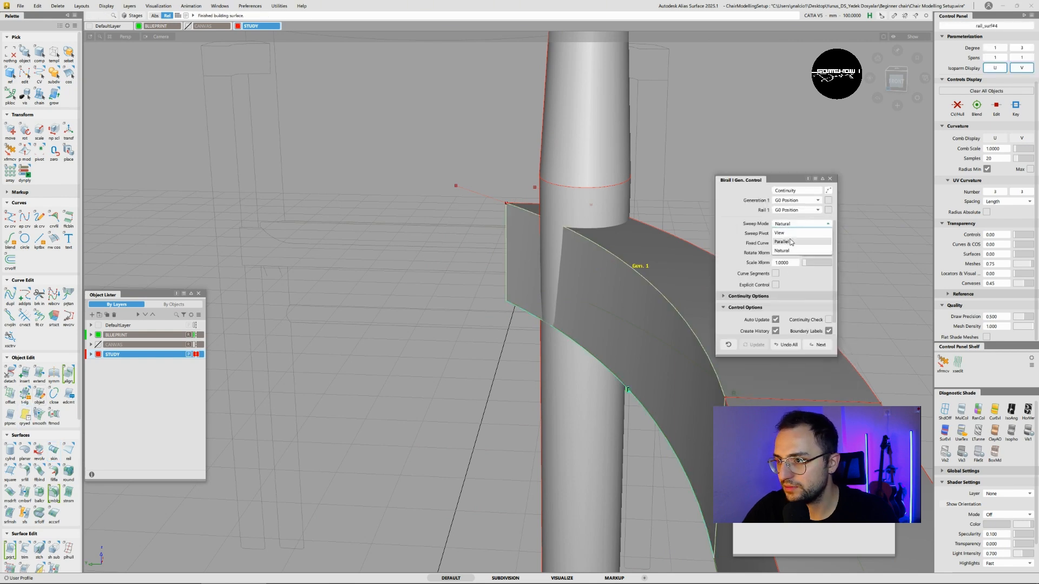
click(789, 237)
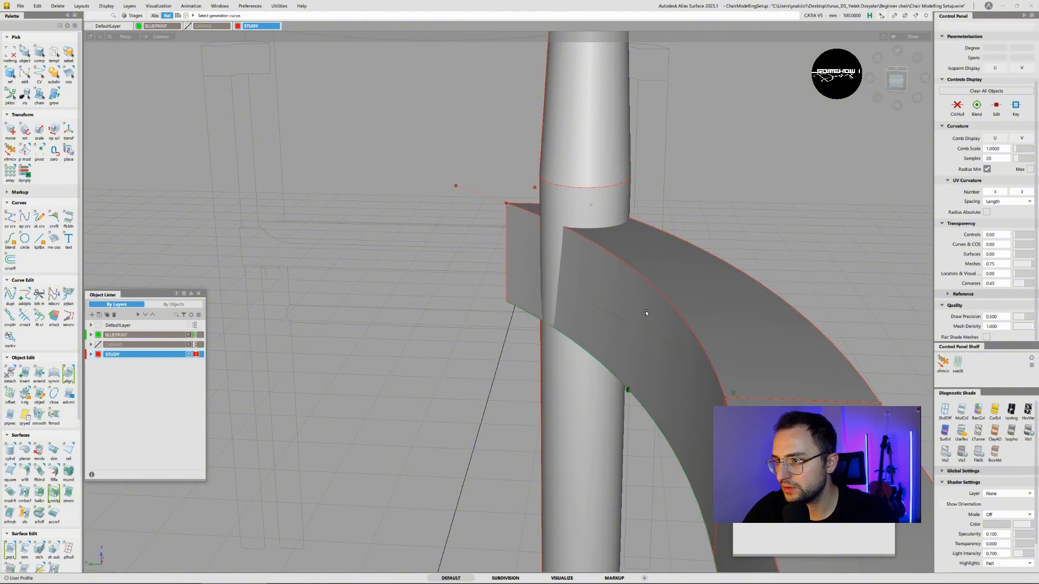
- Turn off the diagnostic shading and view the armrest's wireframe curves from the front and in perspective
alt+shift+drag(677, 377, 536, 227)
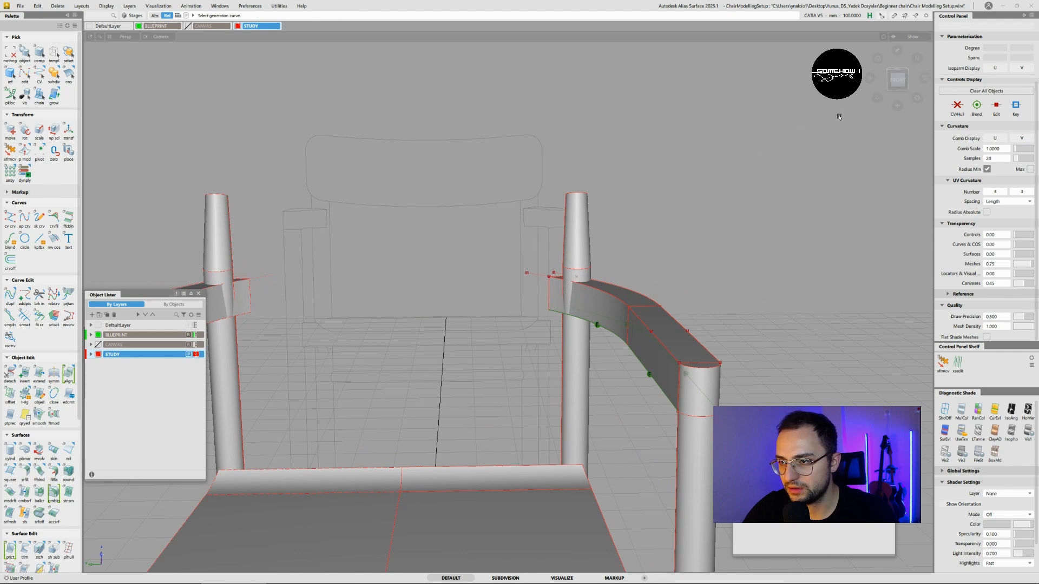
click(899, 79)
mouse_move(700, 283)
alt+shift+right_down()
mouse_move(727, 239)
mouse_move(742, 237)
alt+shift+right_up()
click(945, 411)
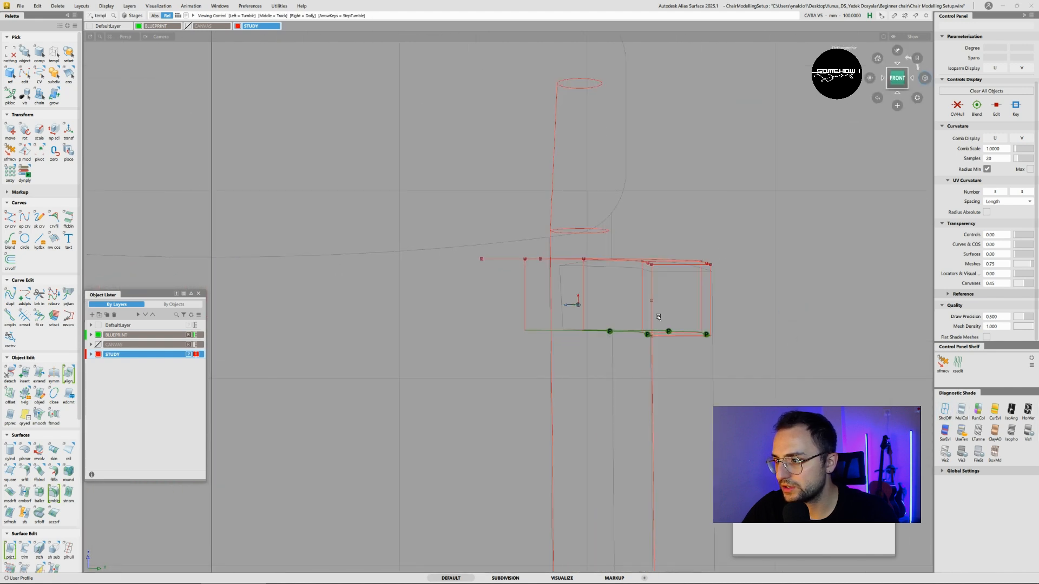
alt+shift+right_drag(658, 317, 663, 248)
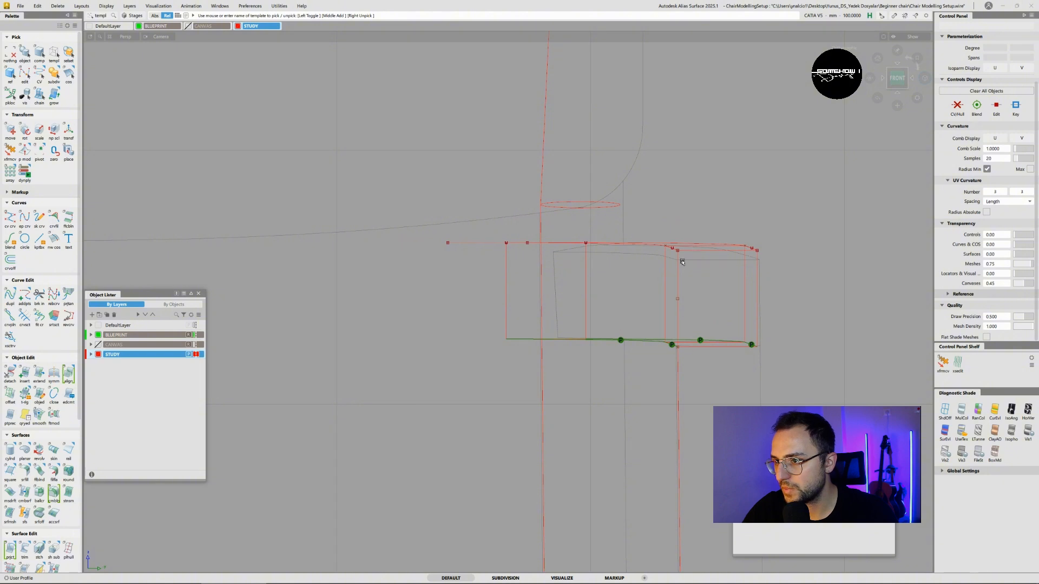
alt+shift+click(675, 249)
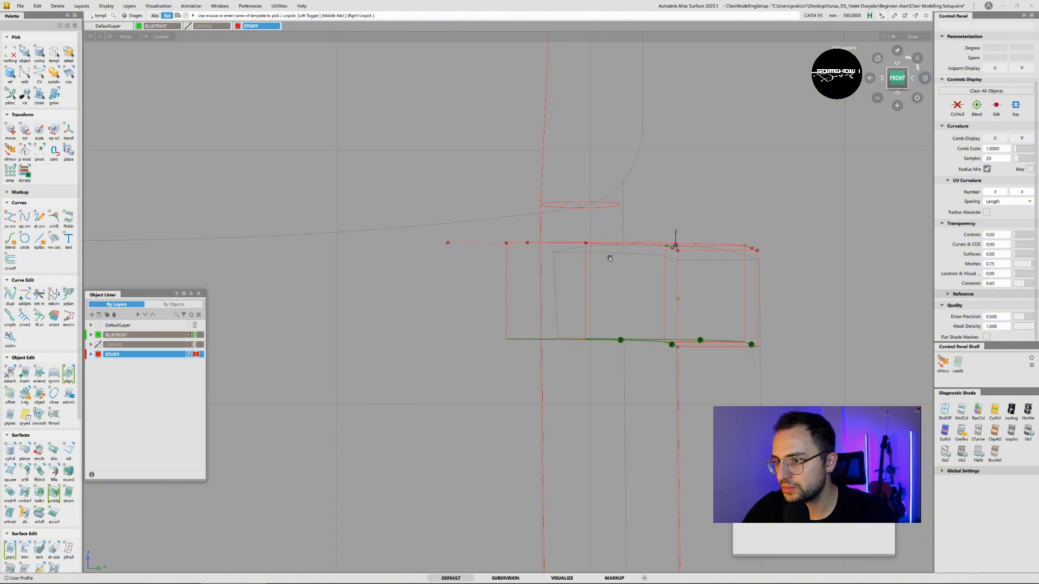
ctrl+shift+drag(531, 239, 504, 307)
ctrl+shift+drag(505, 281, 501, 260)
click(605, 299)
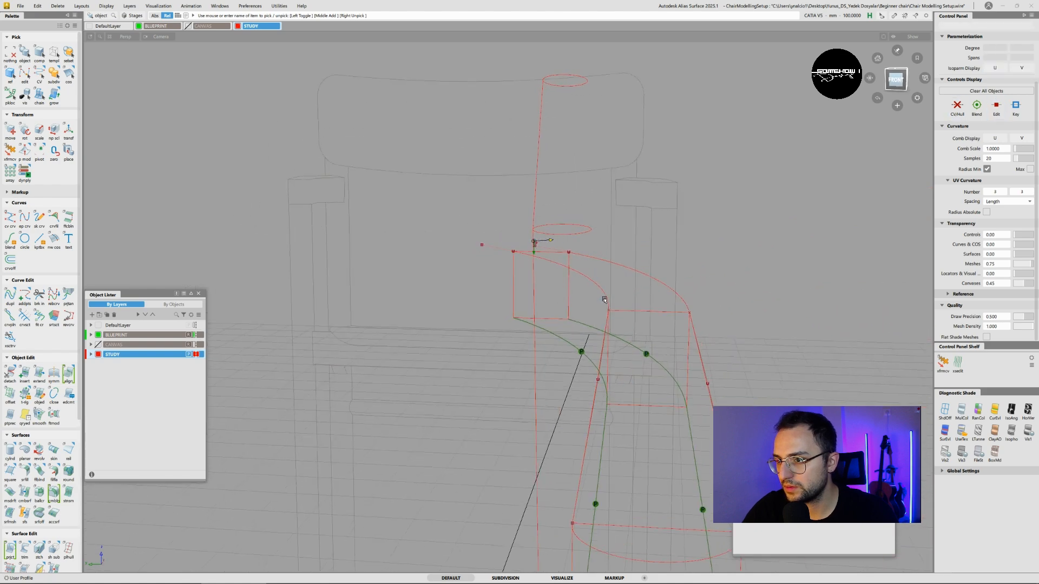
- Align the inner fillet curve to the inner diagonal armrest curve with G1 continuity
double_click(68, 373)
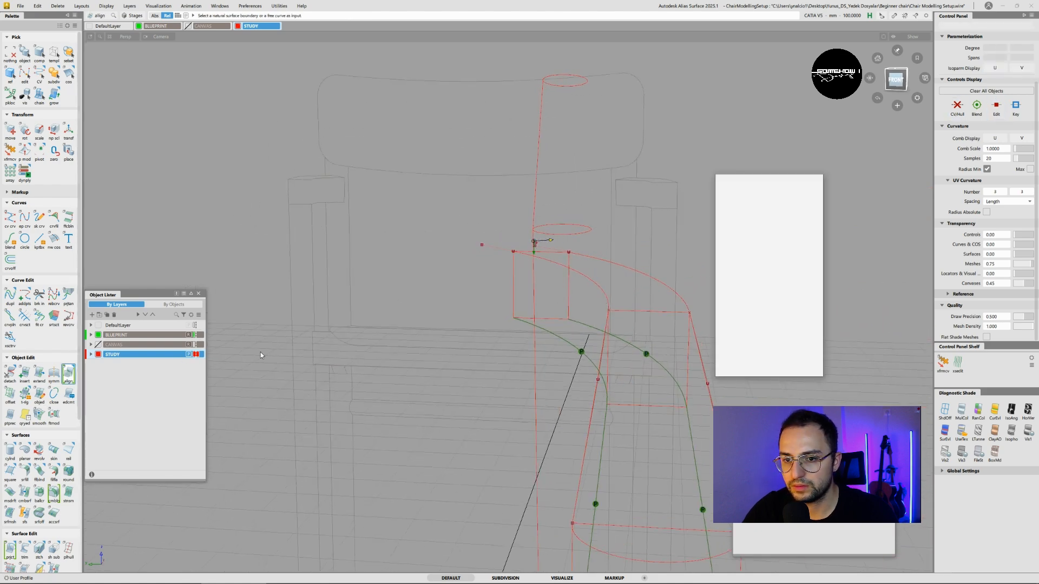
click(608, 304)
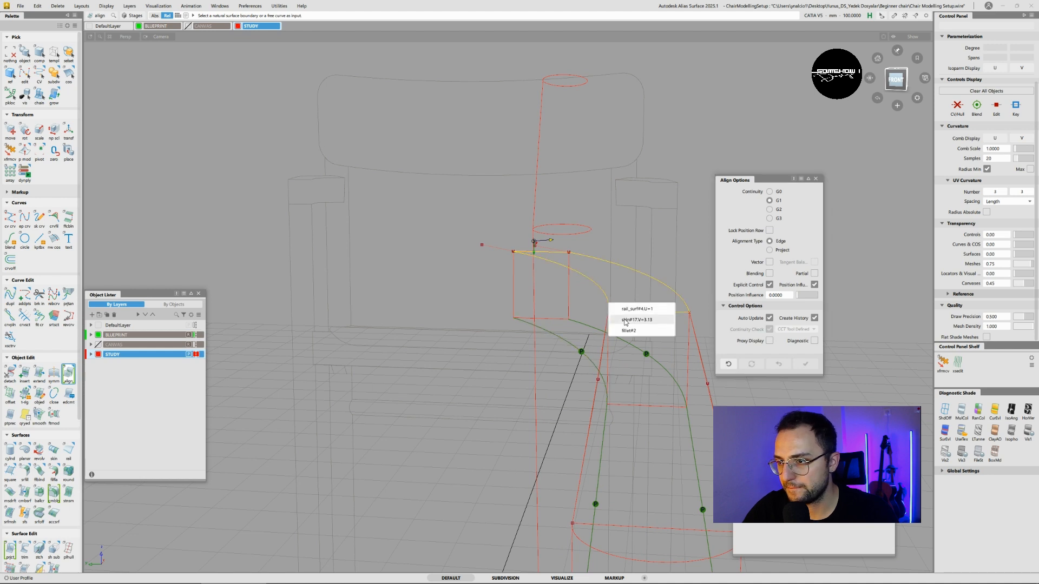
click(627, 331)
click(604, 334)
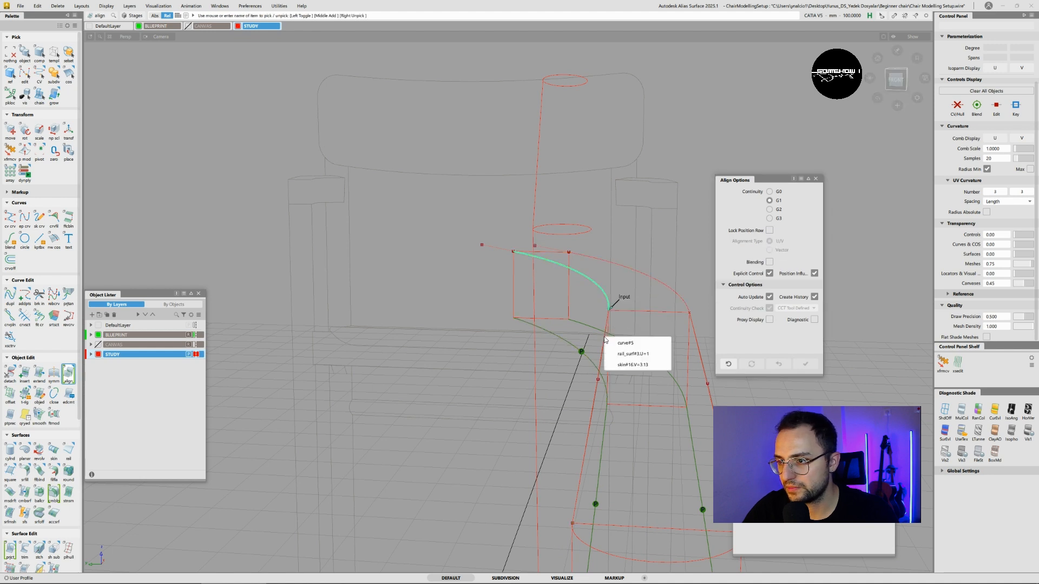
click(616, 342)
- Select the control points of the inner fillet and diagonal curves and move them slightly down in the front view
ctrl+shift+drag(479, 230, 480, 247)
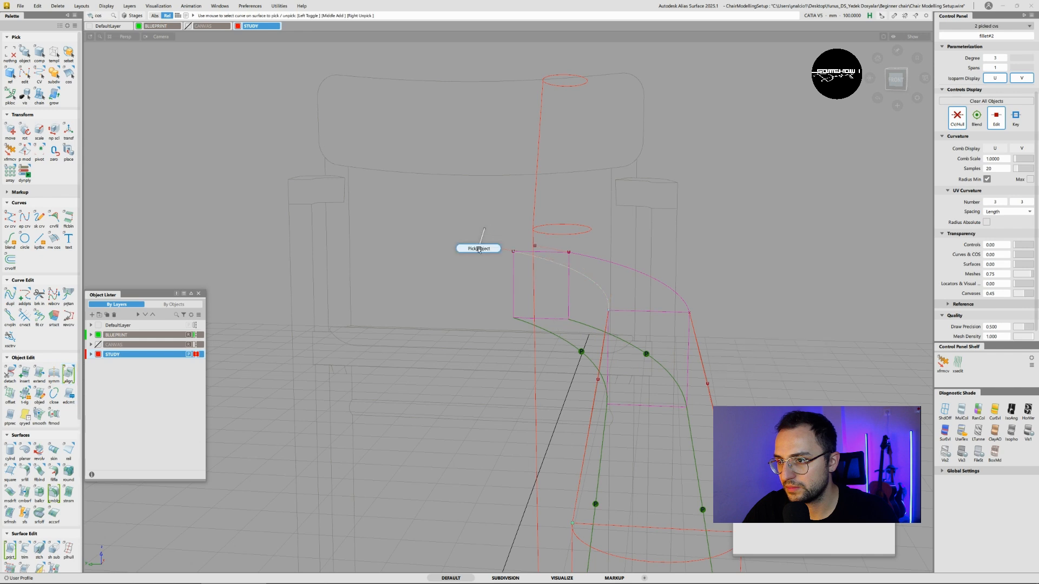
click(498, 259)
click(584, 275)
ctrl+shift+drag(600, 316, 601, 295)
ctrl+shift+drag(604, 265, 630, 276)
click(536, 271)
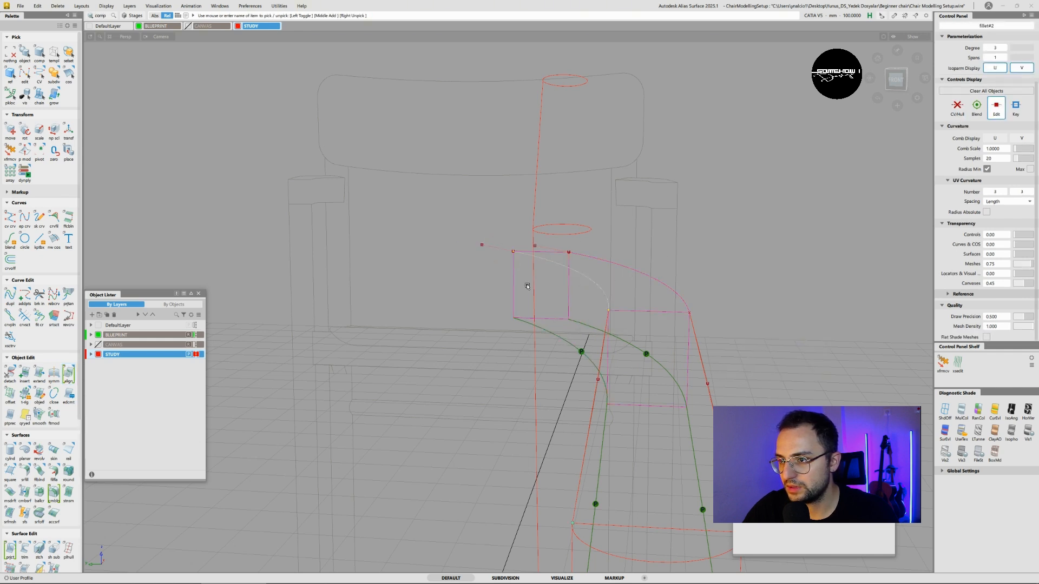
click(499, 242)
click(605, 351)
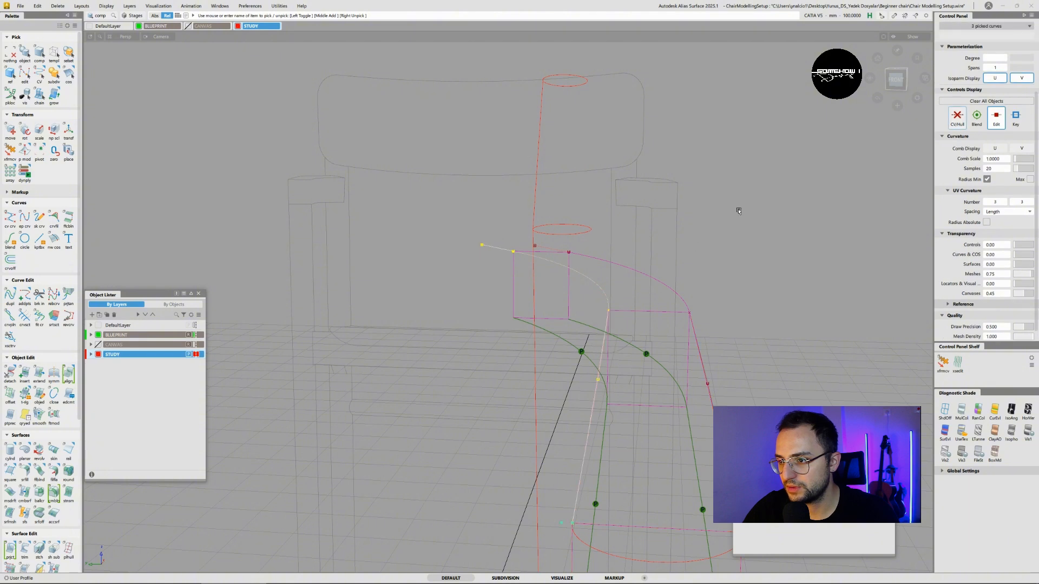
click(896, 79)
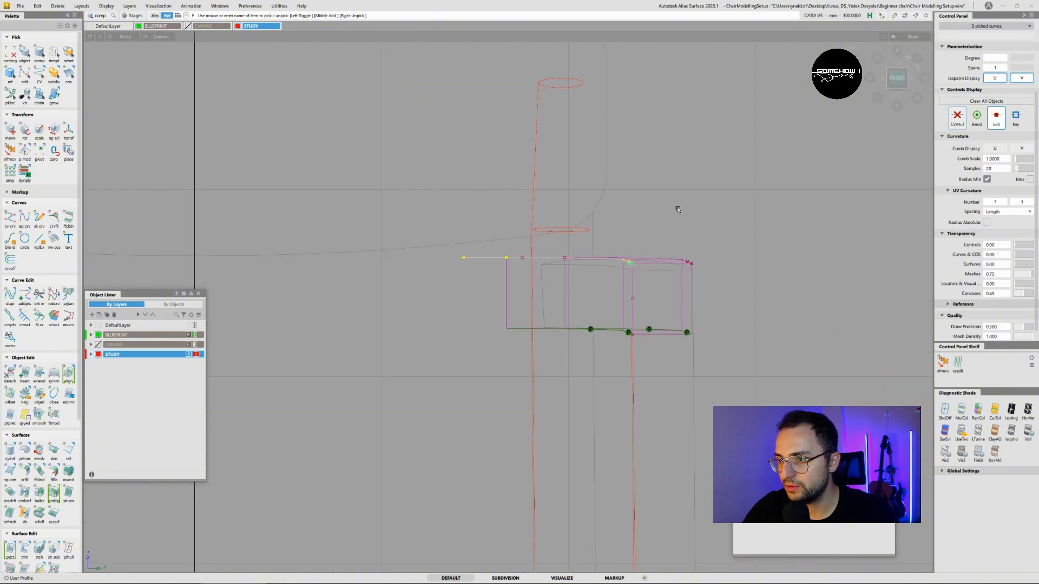
ctrl+shift+middle_drag(678, 209, 682, 189)
alt+shift+right_drag(681, 190, 702, 186)
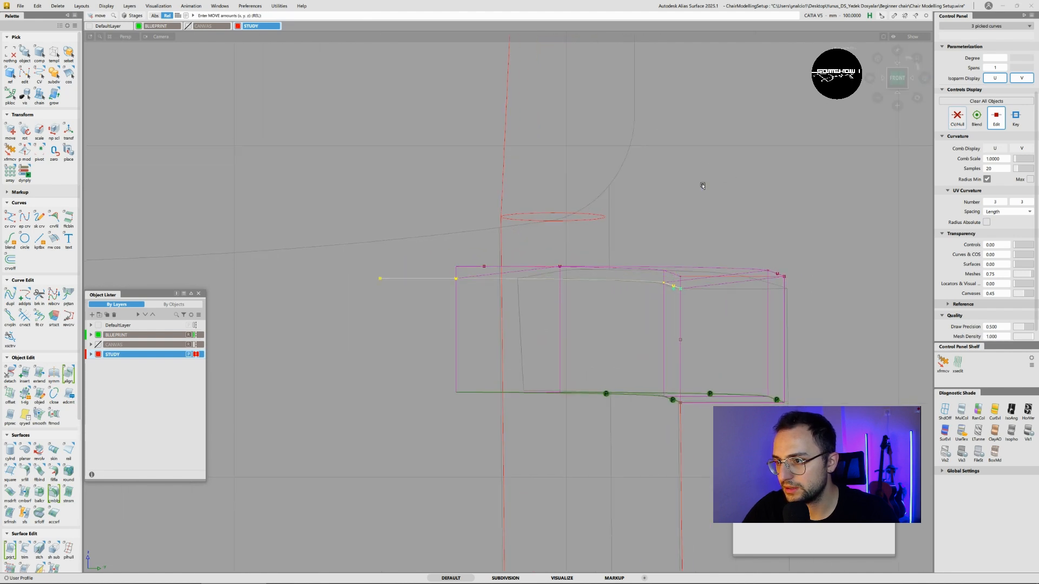
alt+shift+middle_drag(722, 227, 694, 226)
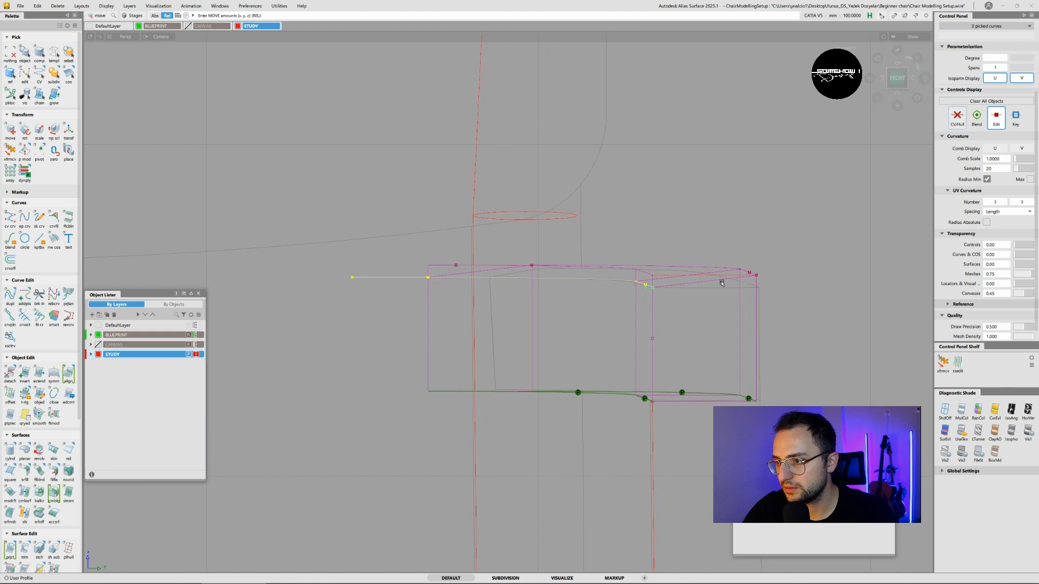
ctrl+shift+drag(743, 318, 726, 256)
click(756, 273)
click(727, 257)
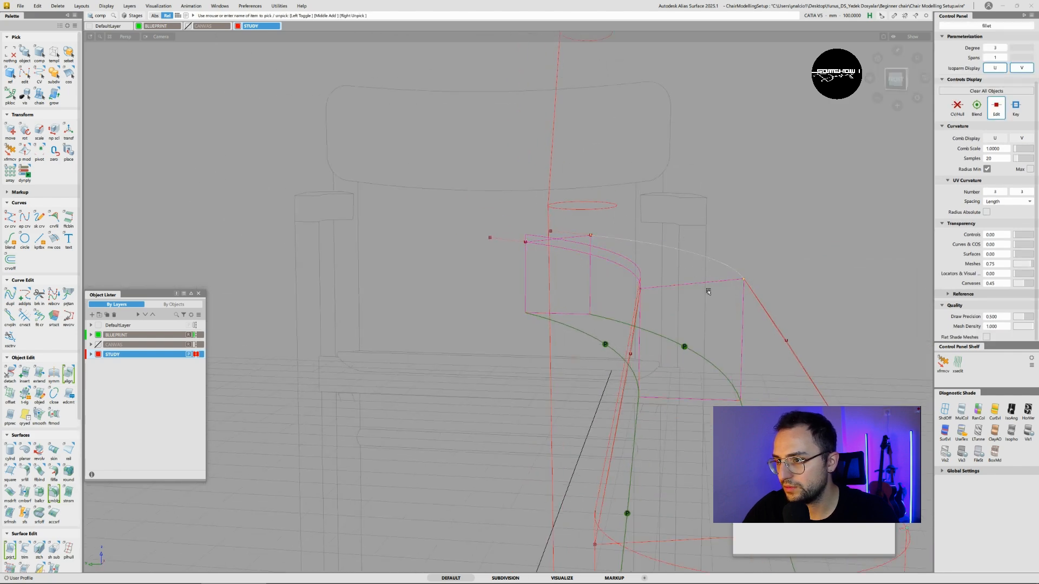
drag(388, 364, 418, 379)
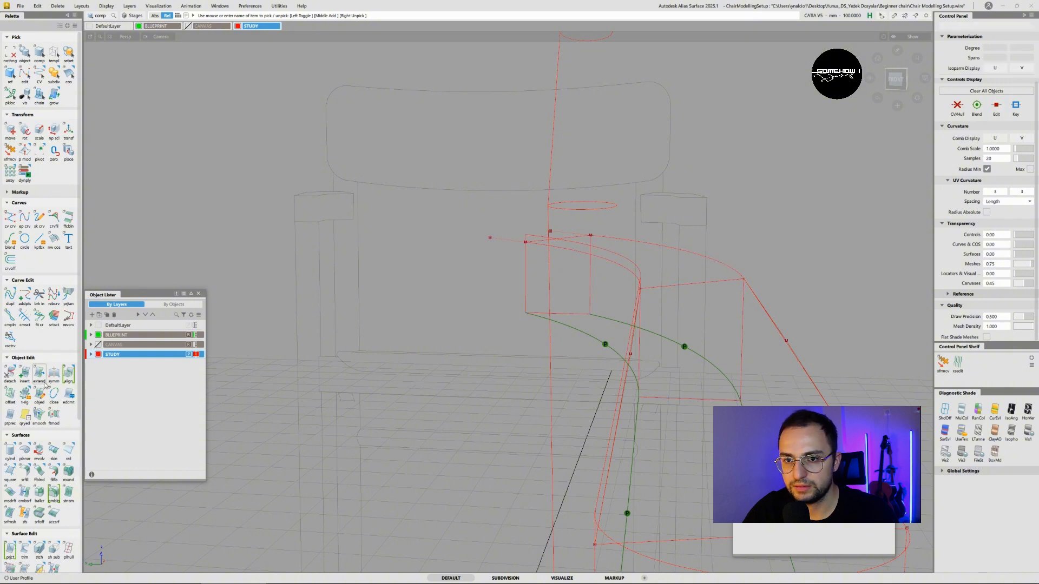
- Reopen the alignment settings of the outer fillet curve from its construction history
click(27, 415)
click(736, 274)
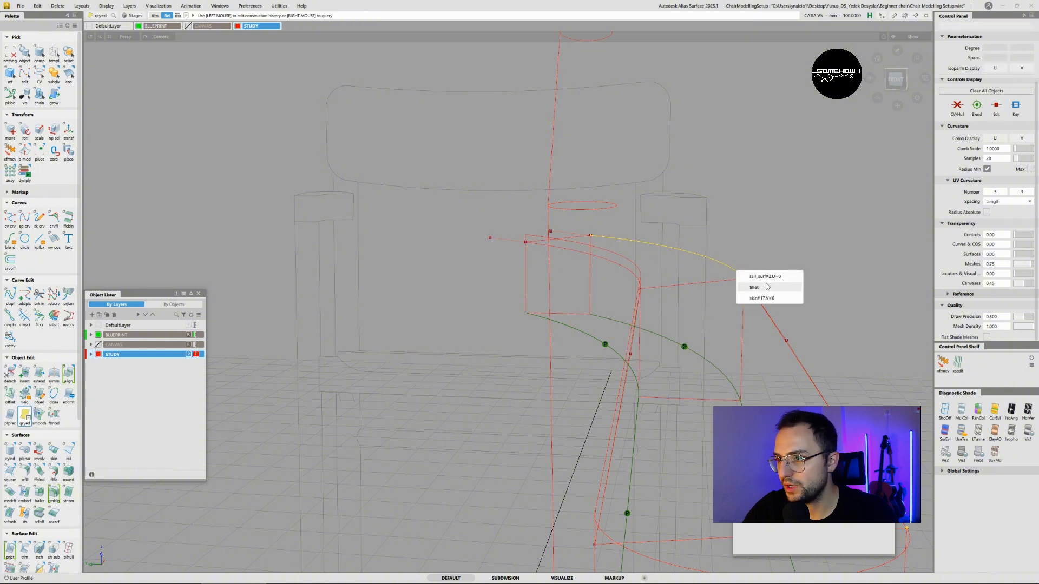
click(755, 287)
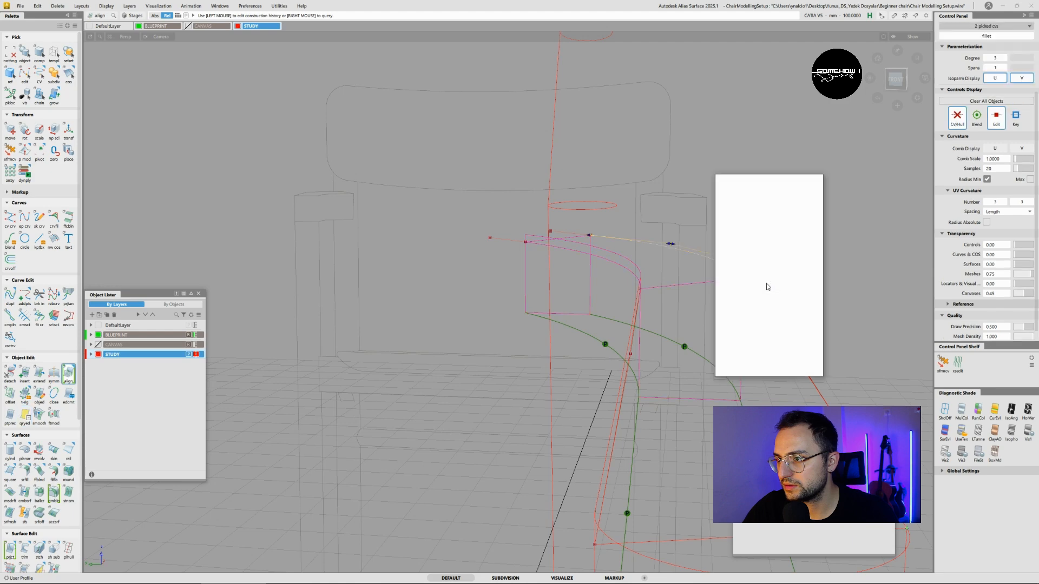
mouse_move(695, 265)
alt+shift+mouse_down()
mouse_move(573, 263)
mouse_move(692, 284)
alt+shift+mouse_up()
alt+shift+middle_drag(692, 284, 602, 274)
ctrl+shift+drag(602, 274, 543, 273)
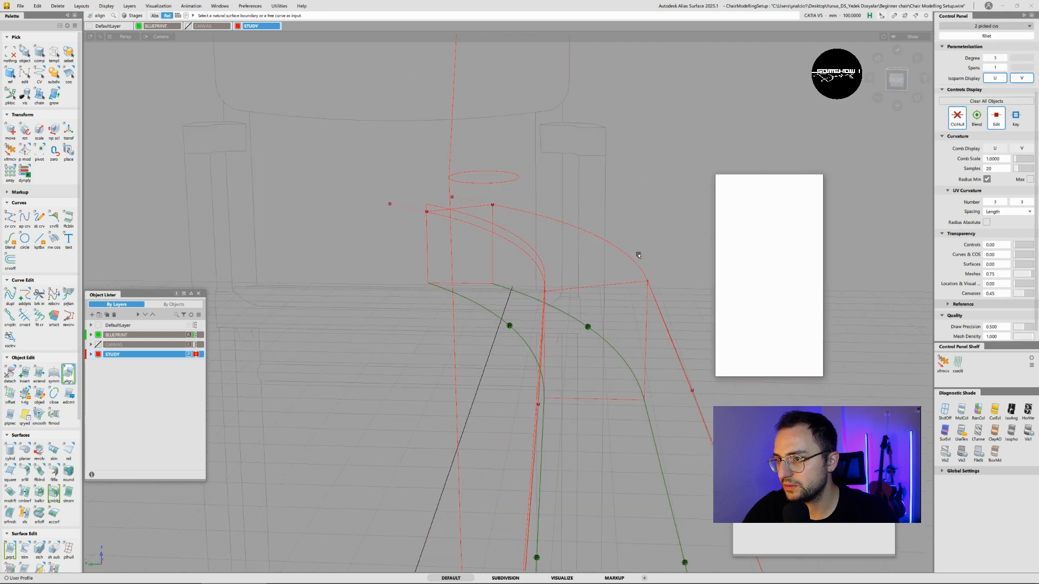
- Align the outer fillet curve to the outer diagonal armrest curve with G1 continuity
double_click(68, 373)
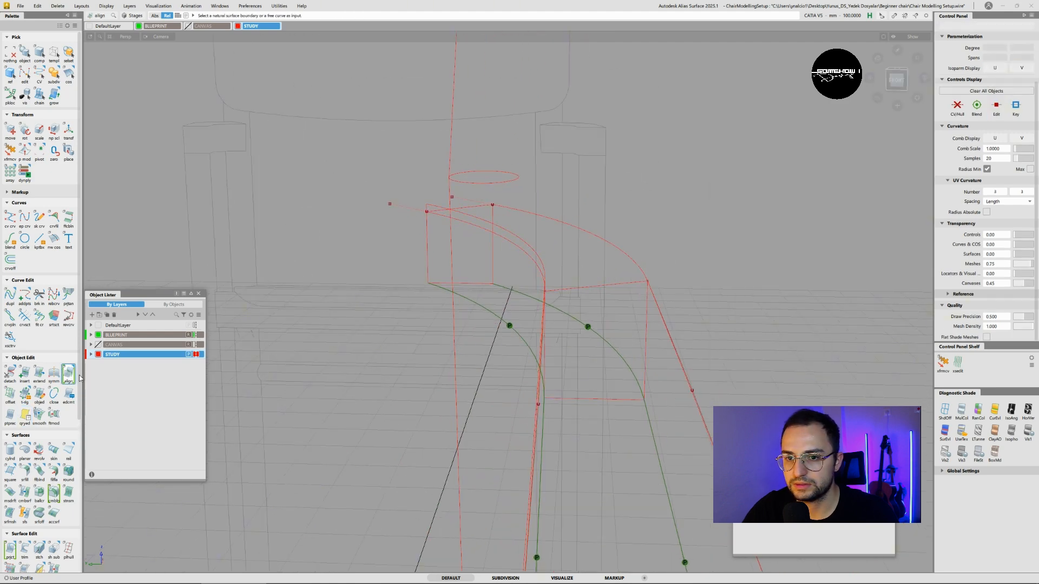
click(645, 273)
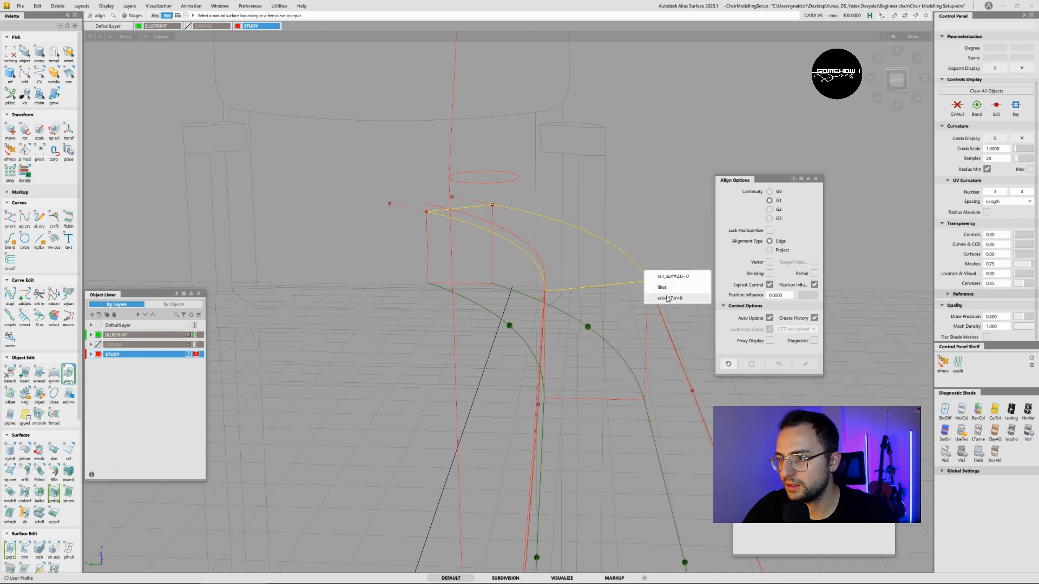
click(671, 277)
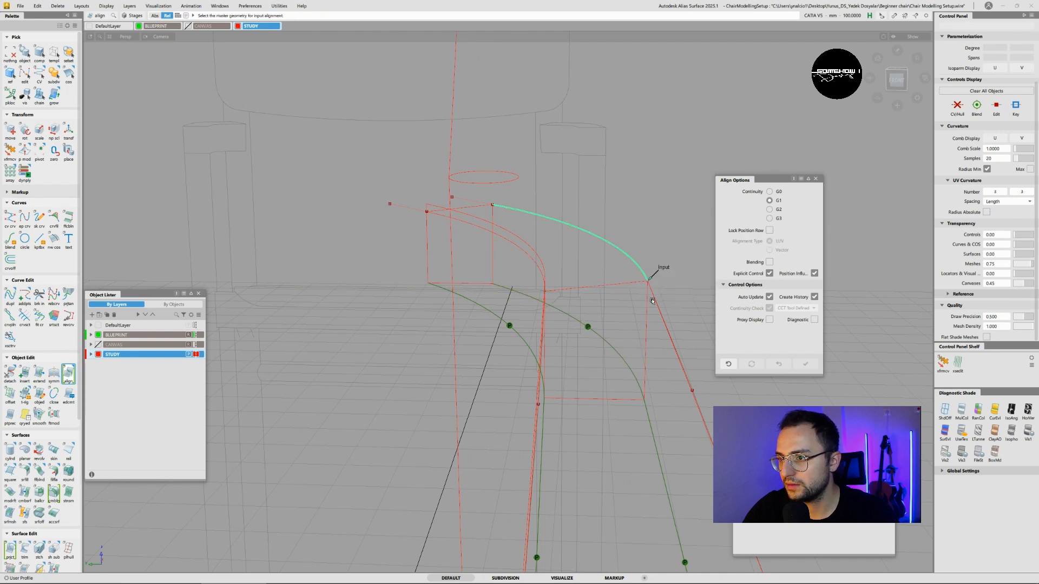
click(654, 299)
click(676, 315)
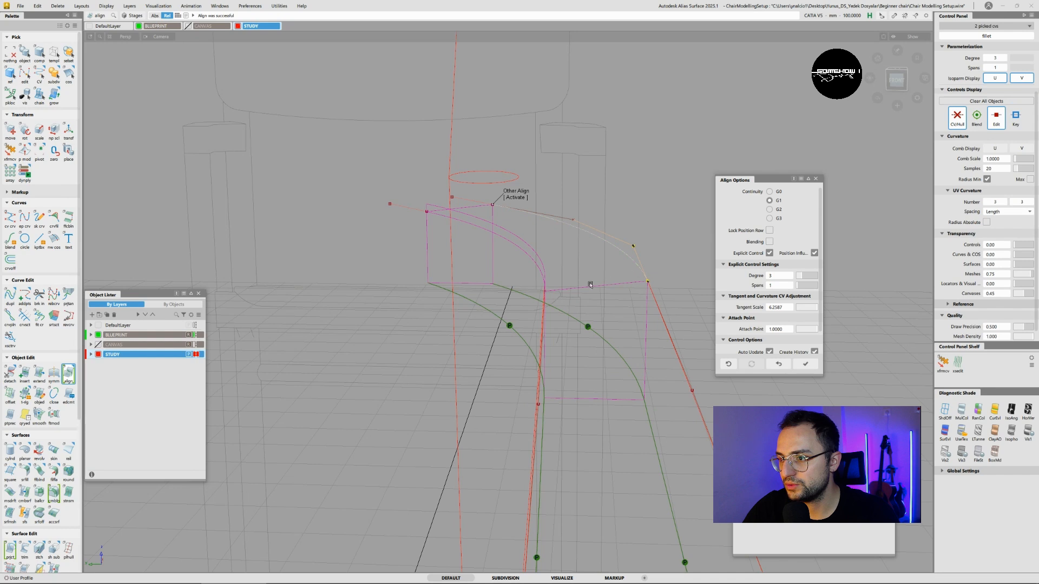
- Select the control points of the outer fillet and diagonal curves and move them down in the front view
ctrl+shift+drag(590, 285, 575, 290)
click(453, 197)
ctrl+shift+drag(484, 208, 511, 200)
ctrl+shift+click(482, 190)
click(466, 200)
click(518, 208)
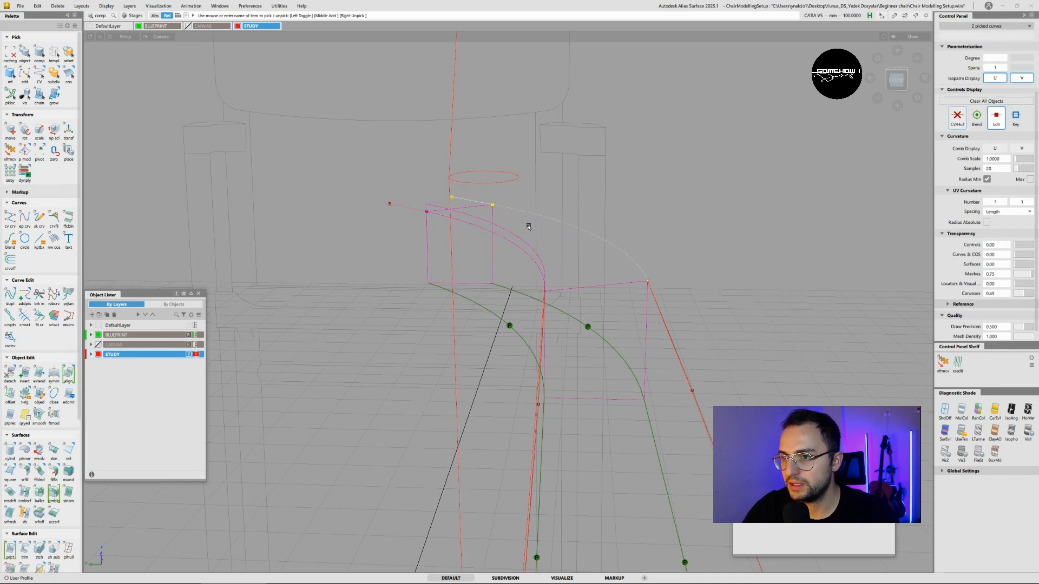
click(672, 331)
alt+shift+drag(639, 259, 595, 172)
ctrl+shift+middle_drag(621, 196, 625, 182)
right_drag(627, 182, 656, 175)
alt+shift+middle_drag(657, 192, 710, 177)
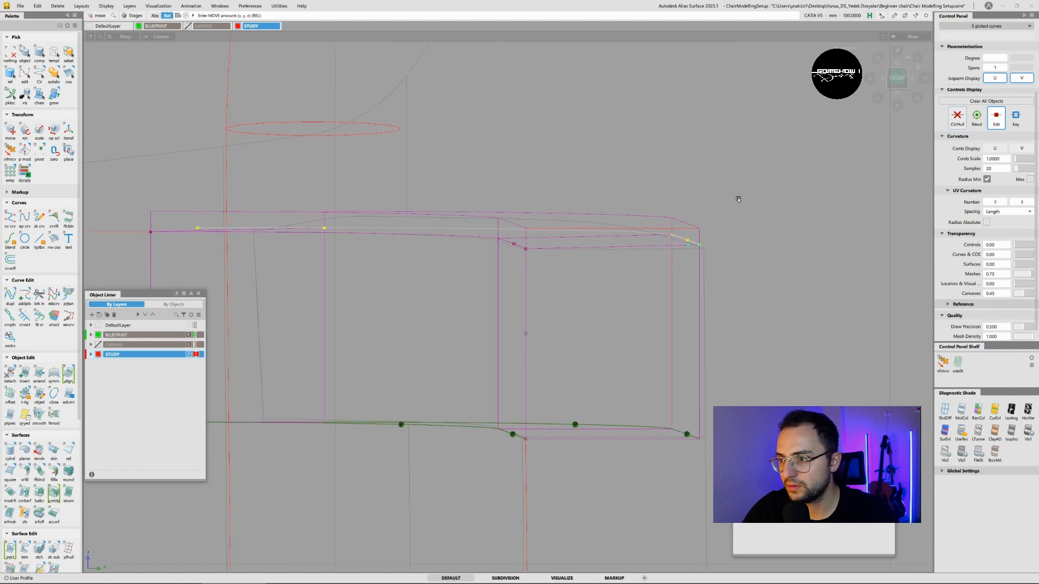
- Try adjusting the pivot and rotating the selected outer control points in the front view, and undo the changes
ctrl+shift+drag(732, 205, 739, 251)
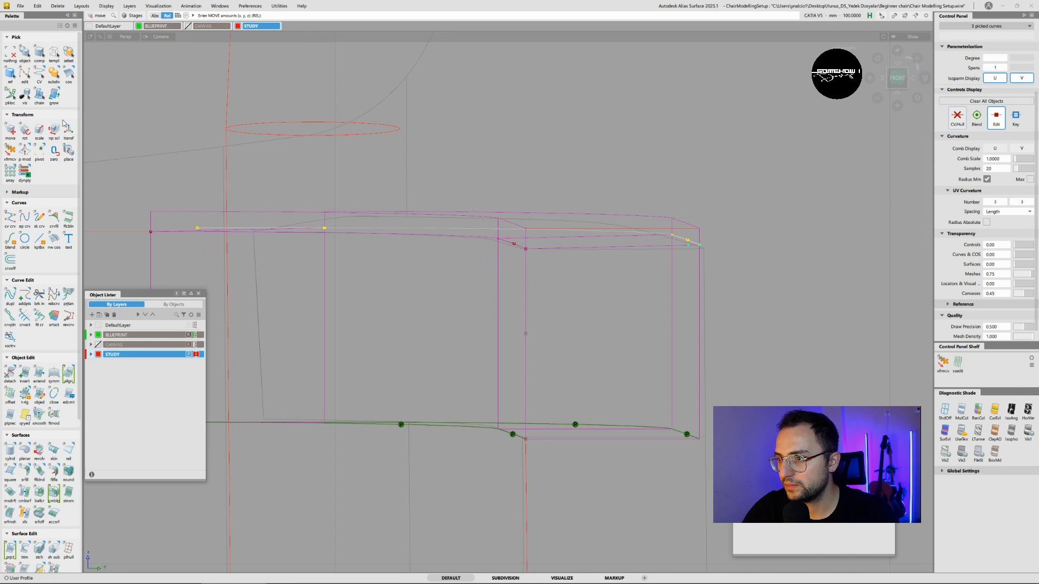
click(40, 153)
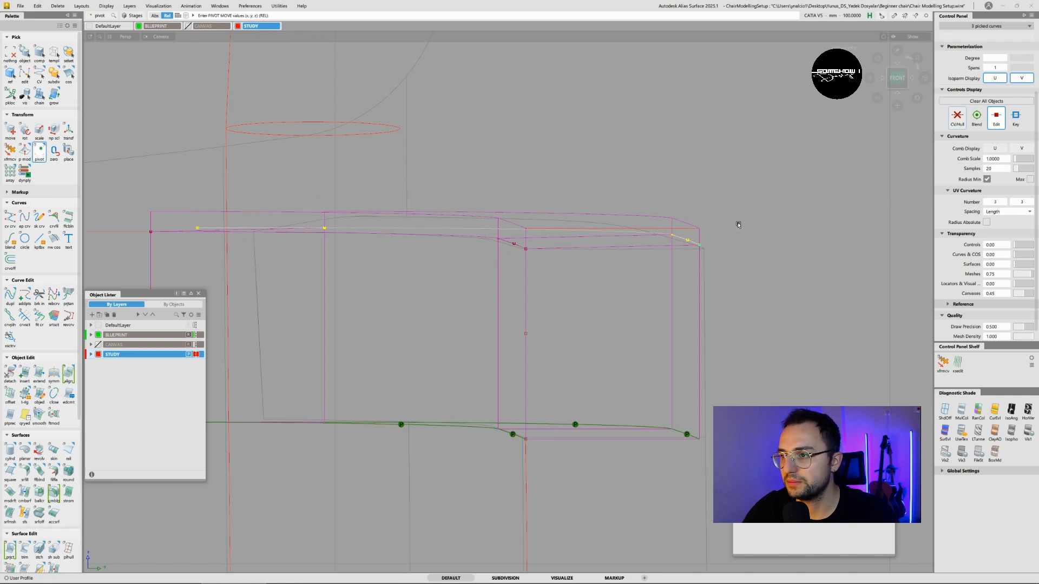
ctrl+shift+middle_drag(738, 224, 738, 237)
right_drag(738, 237, 735, 235)
key(ctrl+z)
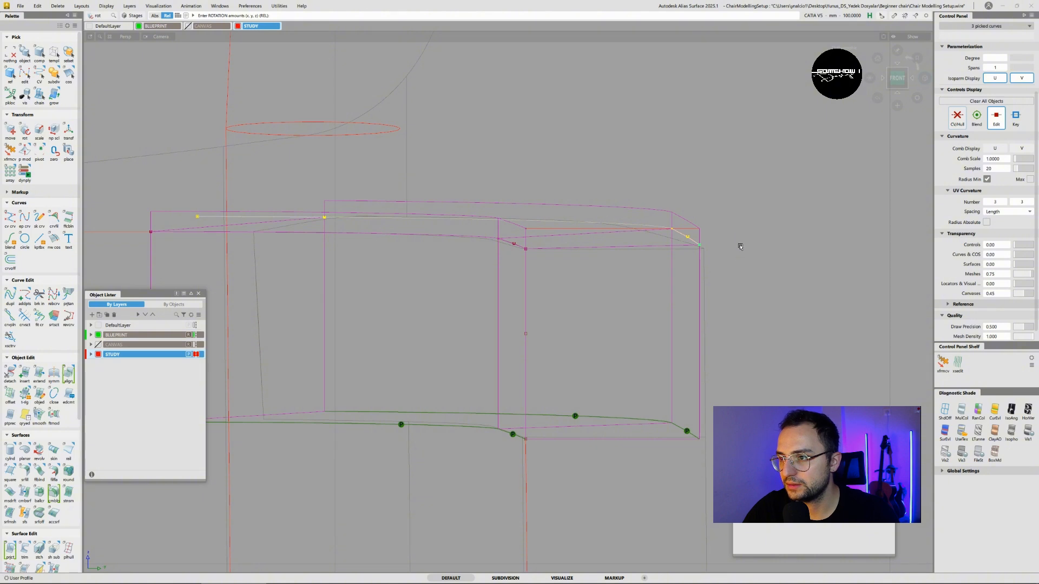
- Move the selected outer control points slightly down and shade the model to check the armrest in perspective
ctrl+shift+middle_drag(740, 244, 740, 219)
right_drag(741, 219, 743, 223)
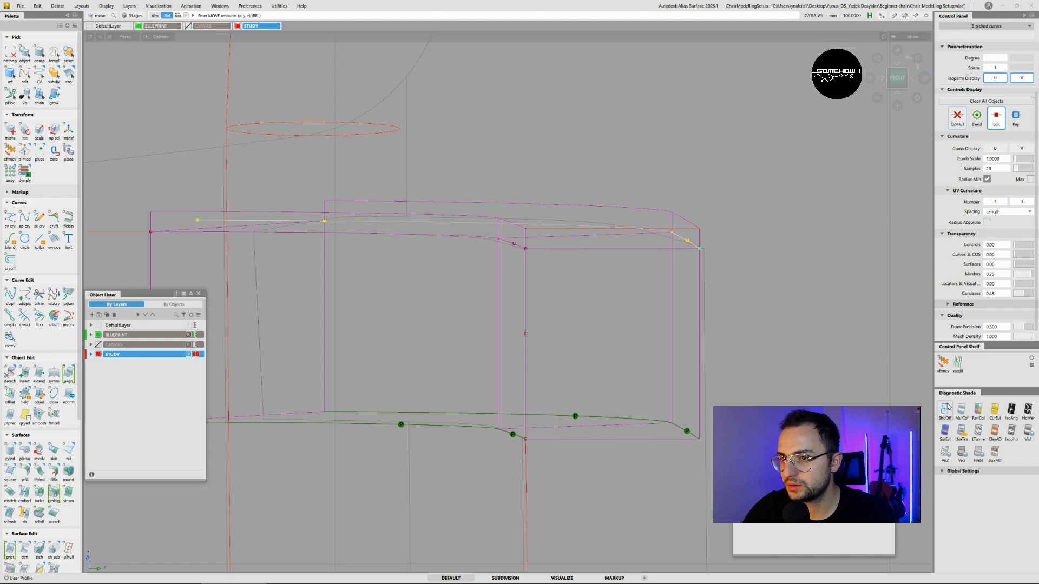
click(959, 412)
mouse_move(615, 227)
alt+shift+mouse_down()
mouse_move(619, 266)
mouse_move(454, 290)
alt+shift+mouse_up()
alt+shift+middle_drag(455, 290, 557, 262)
alt+shift+right_drag(557, 262, 484, 310)
alt+shift+drag(484, 310, 425, 306)
ctrl+shift+drag(425, 306, 400, 298)
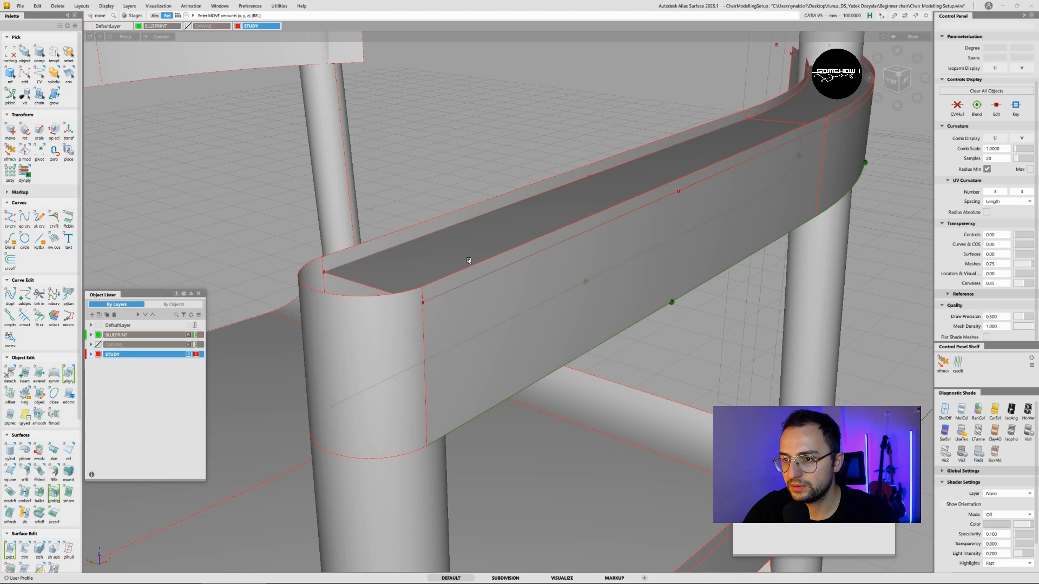
alt+shift+drag(521, 225, 377, 286)
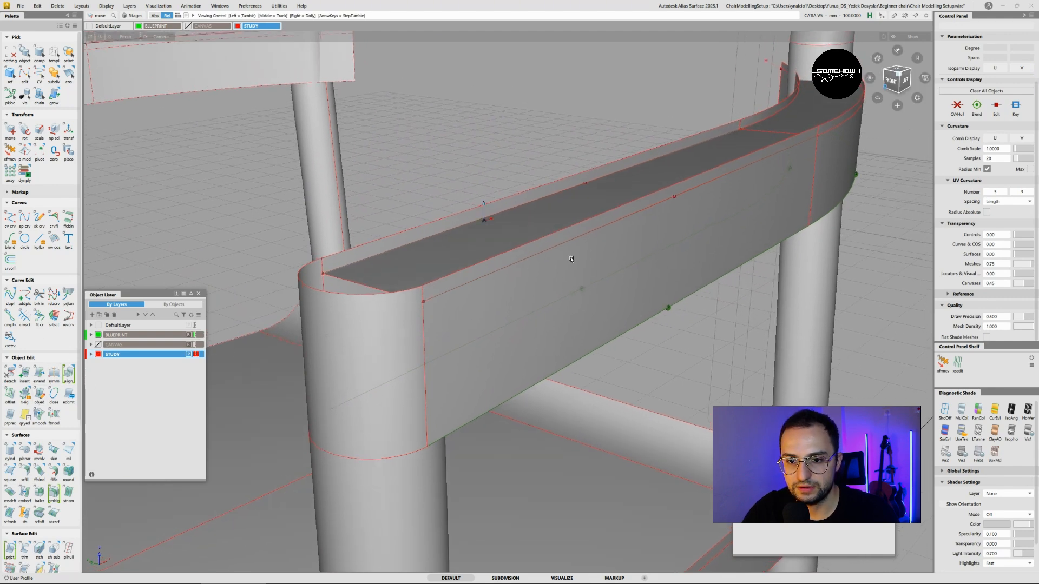
mouse_move(800, 168)
alt+shift+right_down()
mouse_move(703, 217)
mouse_move(712, 218)
alt+shift+right_up()
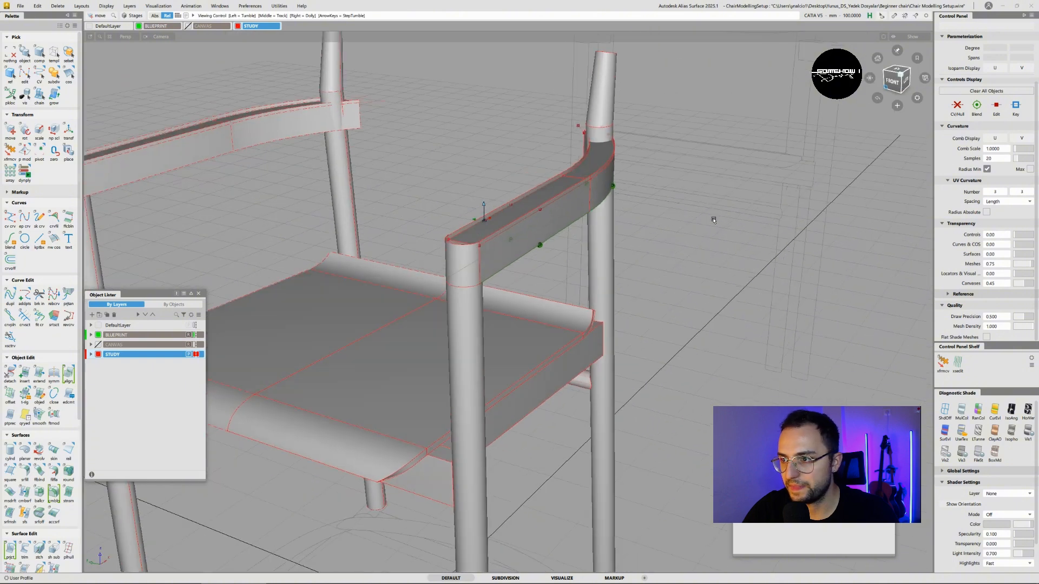
- Save the model as a new version named Chair Modelling Setup V1
click(20, 6)
click(27, 79)
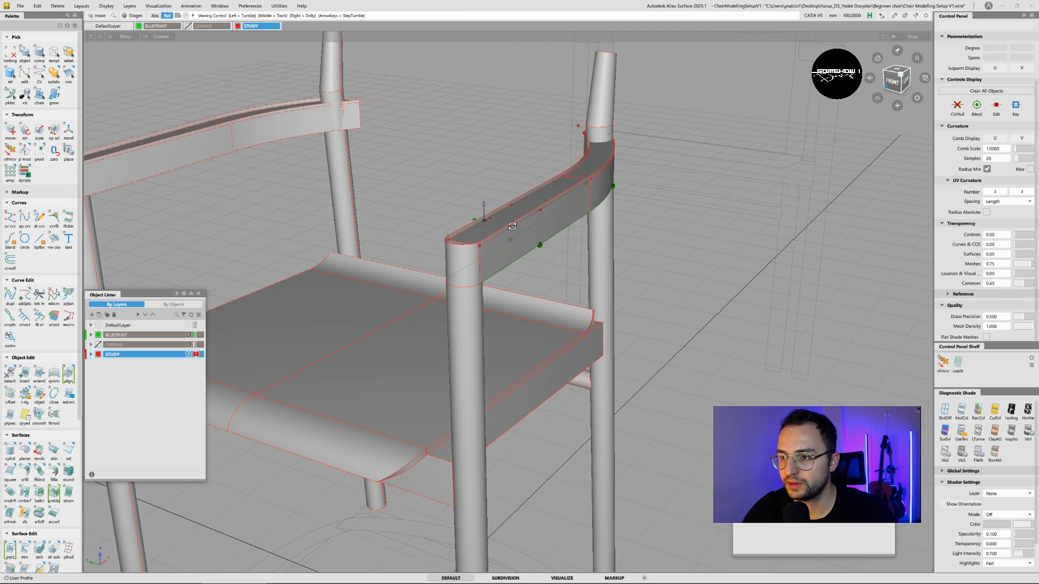
- Select the chair's geometry as objects and delete its construction history
alt+shift+right_drag(510, 227, 344, 251)
ctrl+shift+drag(732, 112, 732, 116)
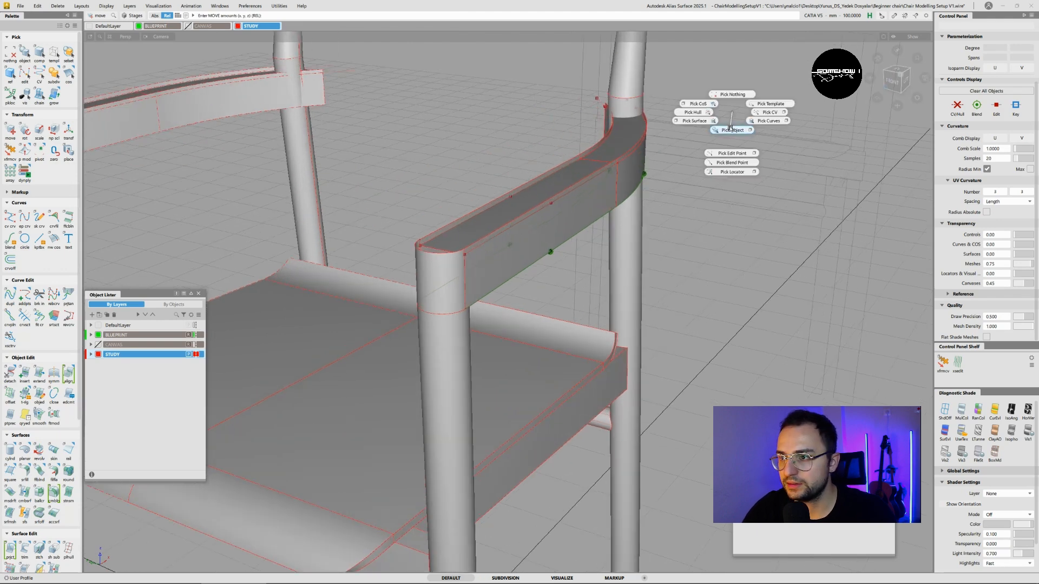
ctrl+shift+drag(732, 116, 731, 129)
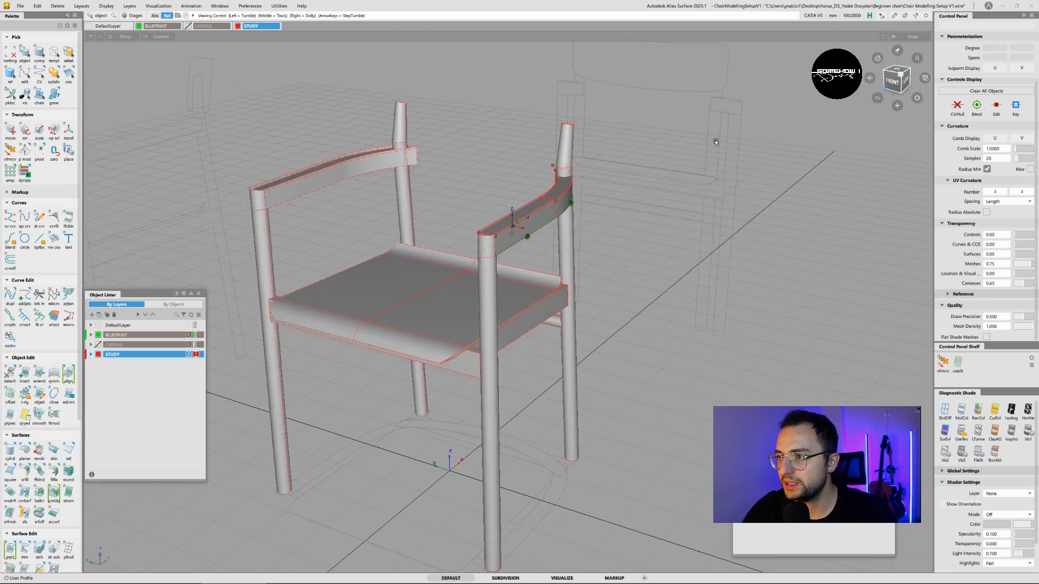
drag(233, 124, 461, 329)
click(59, 7)
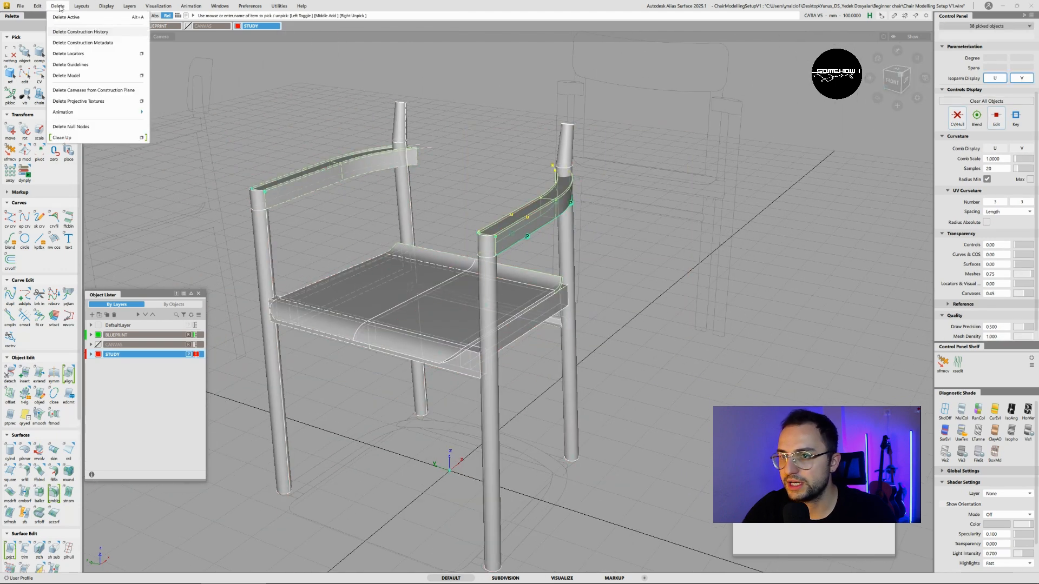
click(69, 31)
- Extend the front edge of the armrest's straight skin surface about 21 mm past the front leg
alt+shift+drag(508, 234, 507, 244)
alt+shift+right_drag(507, 243, 390, 238)
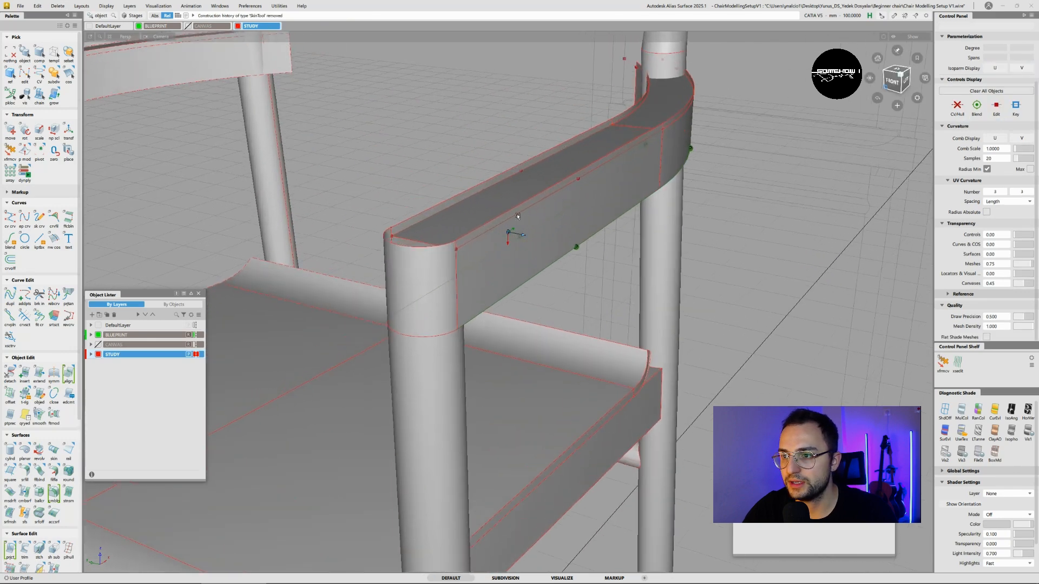
click(40, 377)
click(401, 242)
drag(402, 255, 377, 270)
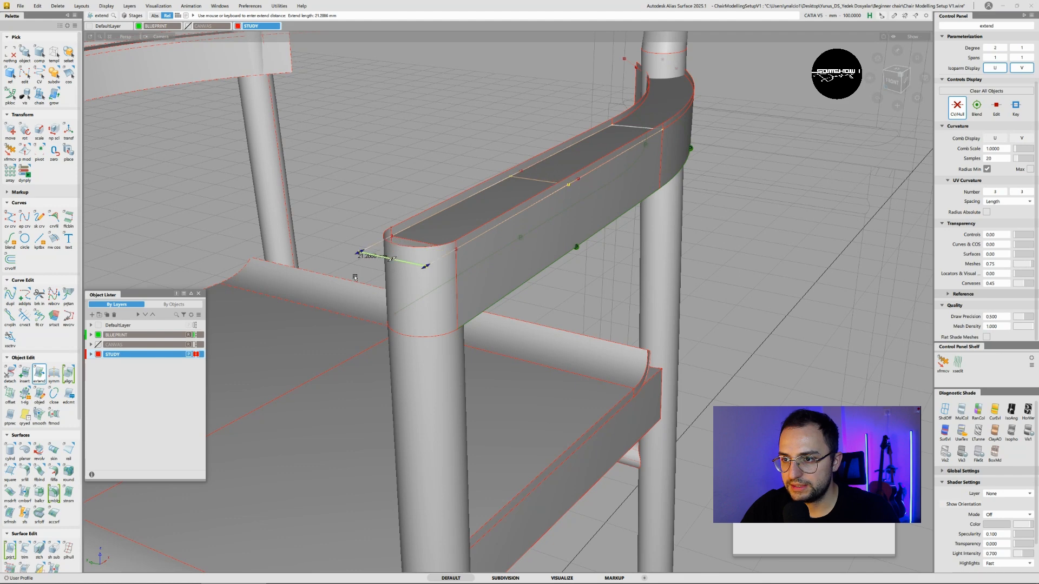
- Extend both long edges of the armrest's straight skin surface outward by about 8.7 mm
click(39, 374)
alt+shift+right_drag(514, 234, 408, 235)
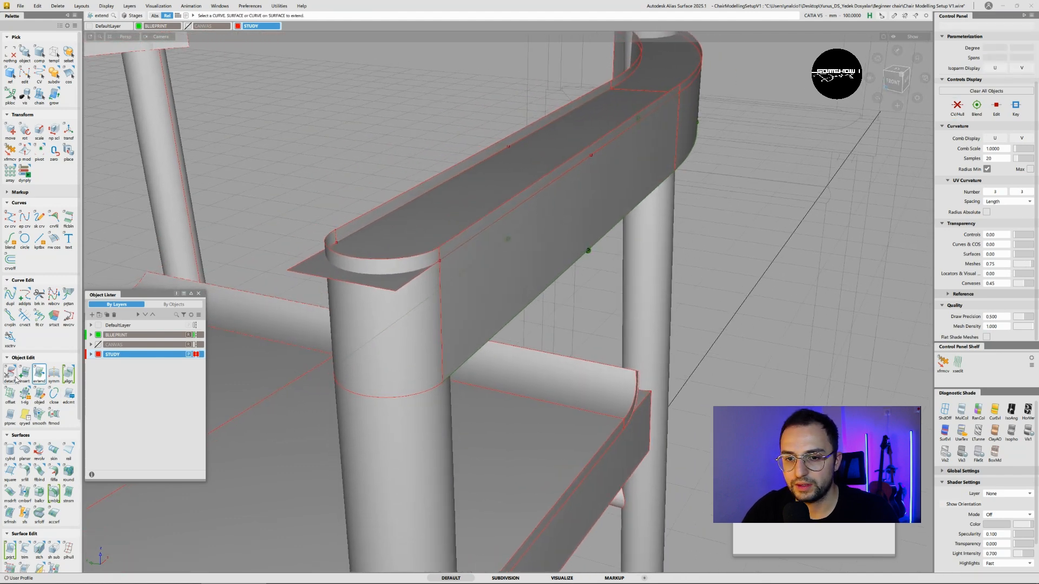
click(410, 284)
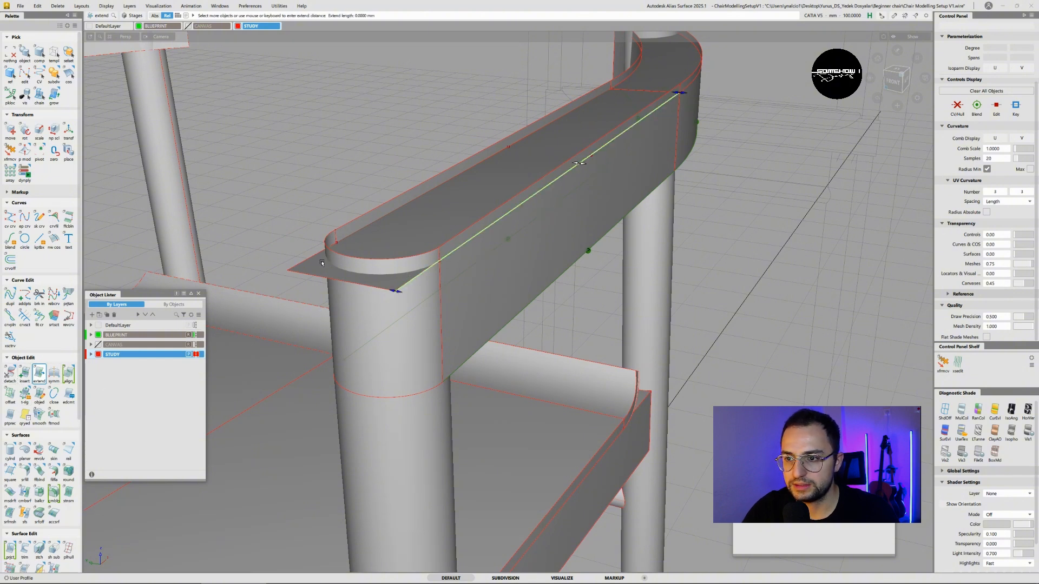
drag(326, 195, 669, 93)
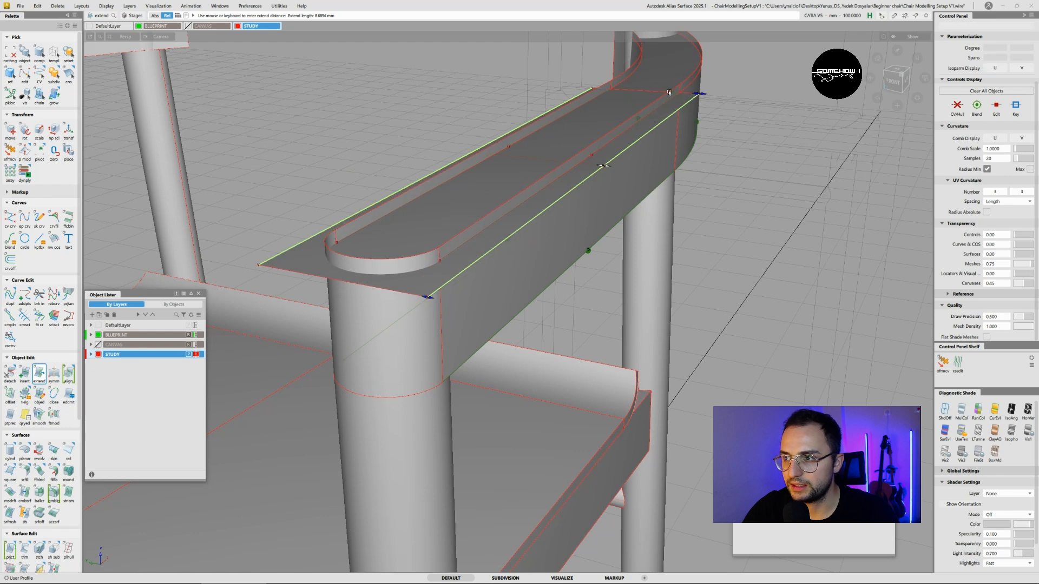
- Extend the inner and outer edges of the armrest's curved skin surface outward by about 8.7 mm
alt+shift+middle_drag(673, 70, 622, 197)
click(616, 228)
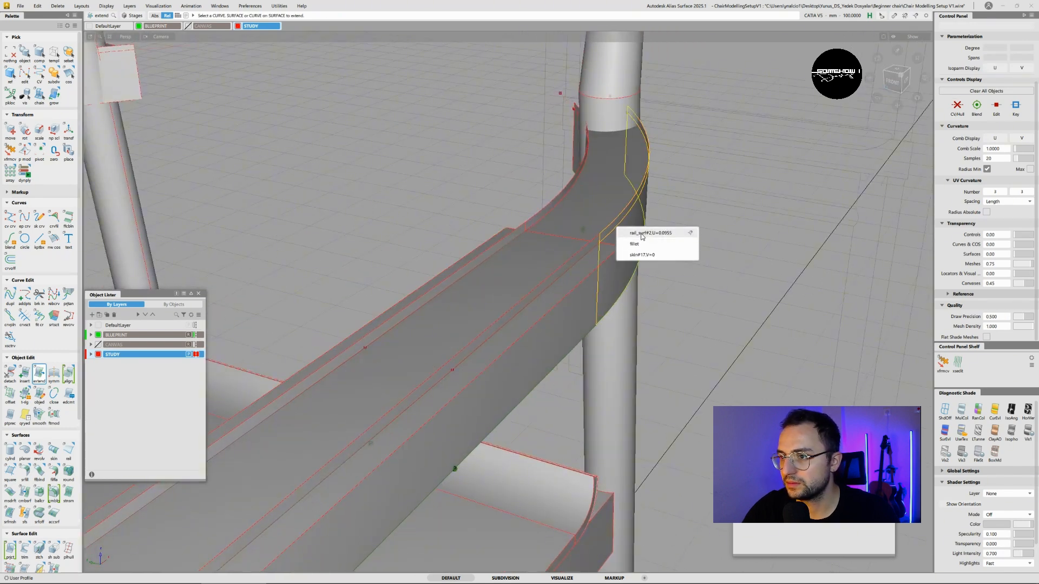
click(627, 243)
click(615, 227)
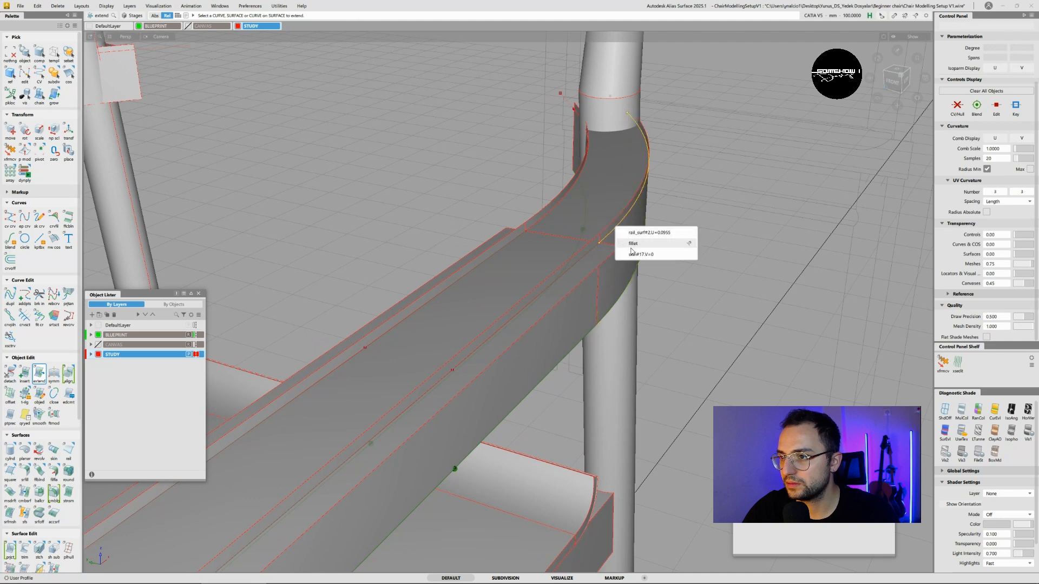
click(628, 244)
click(610, 233)
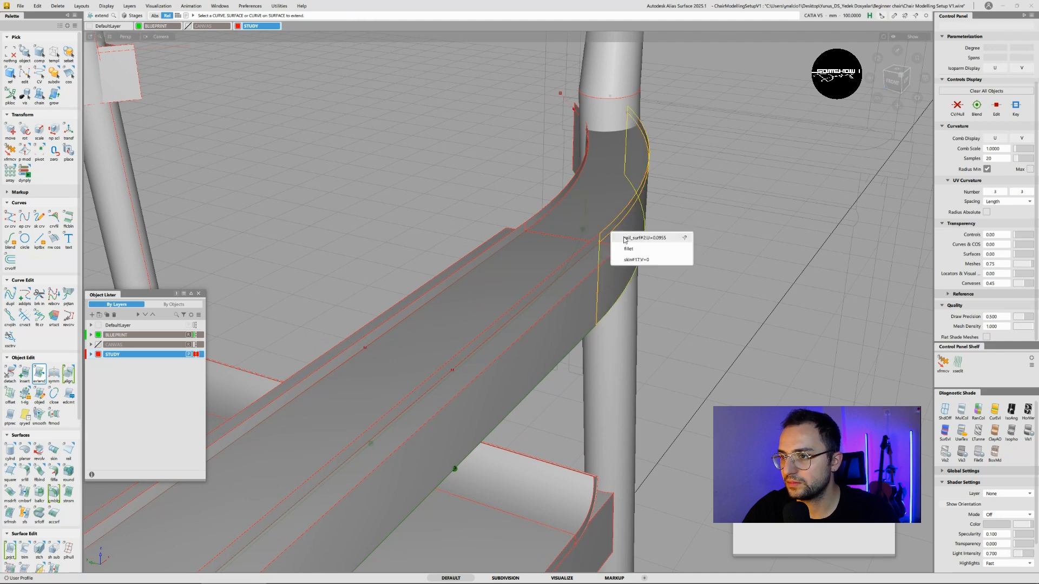
click(628, 248)
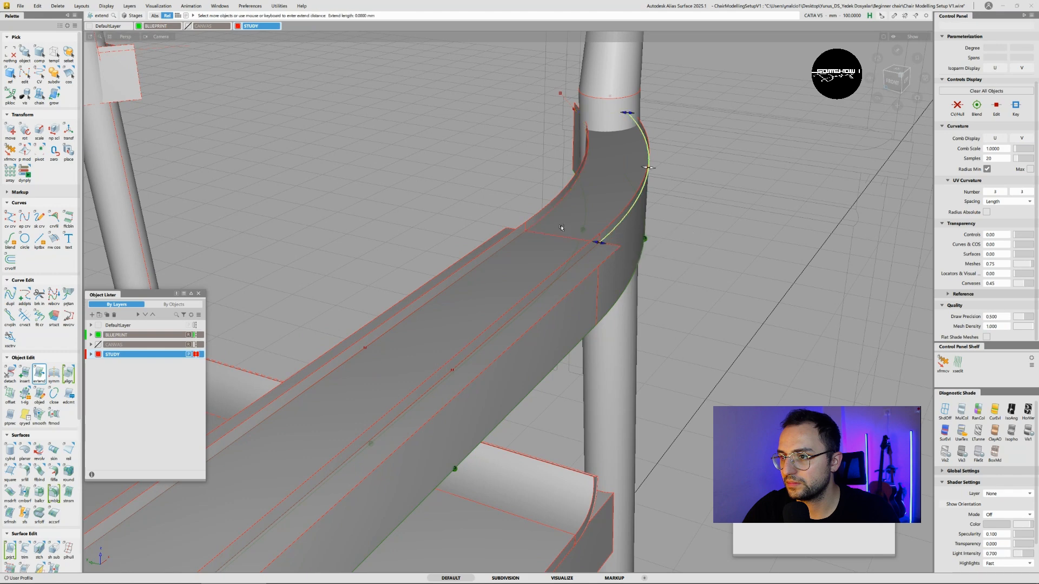
click(542, 221)
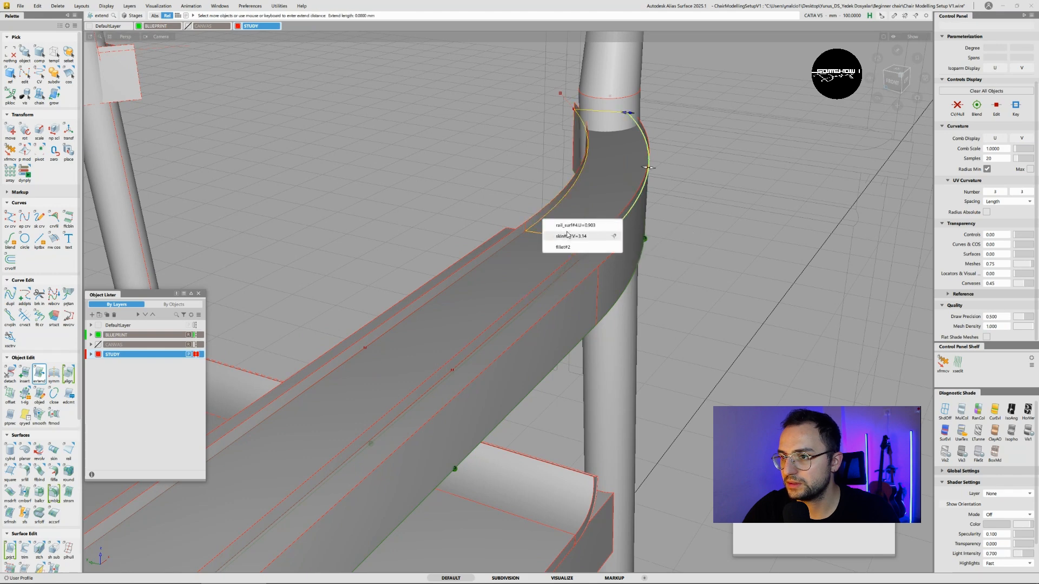
click(567, 236)
drag(752, 213, 787, 217)
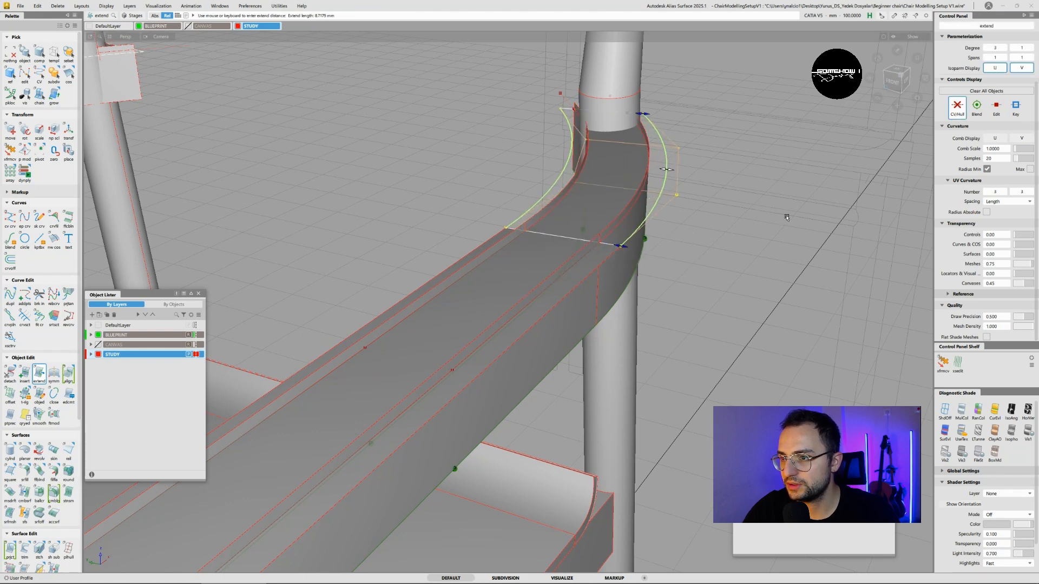
click(675, 309)
- Select the extended straight and curved skin surfaces of the armrest
alt+shift+drag(628, 292, 349, 299)
ctrl+shift+drag(278, 368, 310, 372)
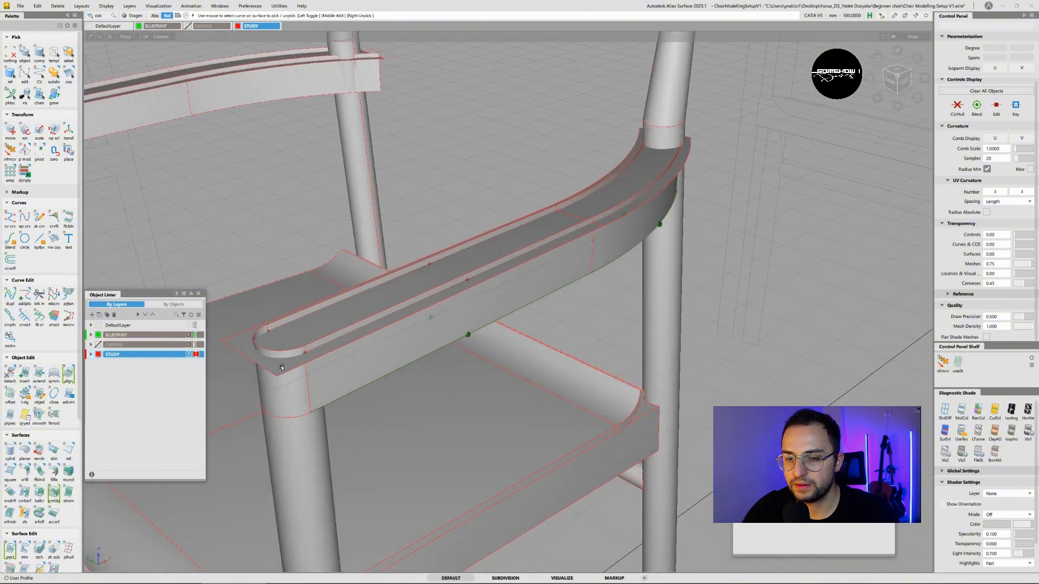
ctrl+shift+drag(600, 207, 578, 218)
click(580, 217)
click(591, 209)
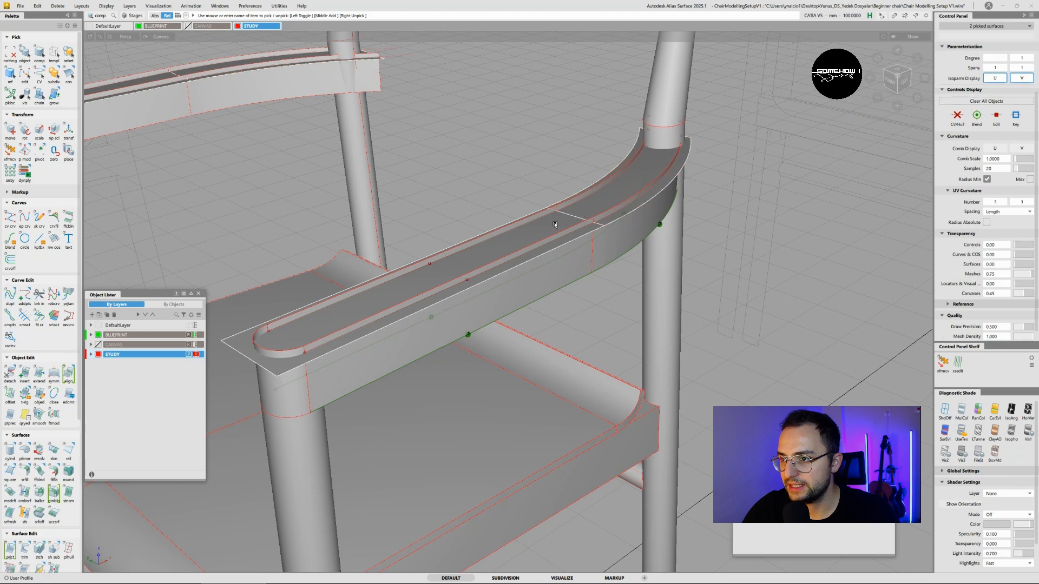
- Set the STUDY layer's wireframe colour to dark blue
click(98, 354)
click(101, 367)
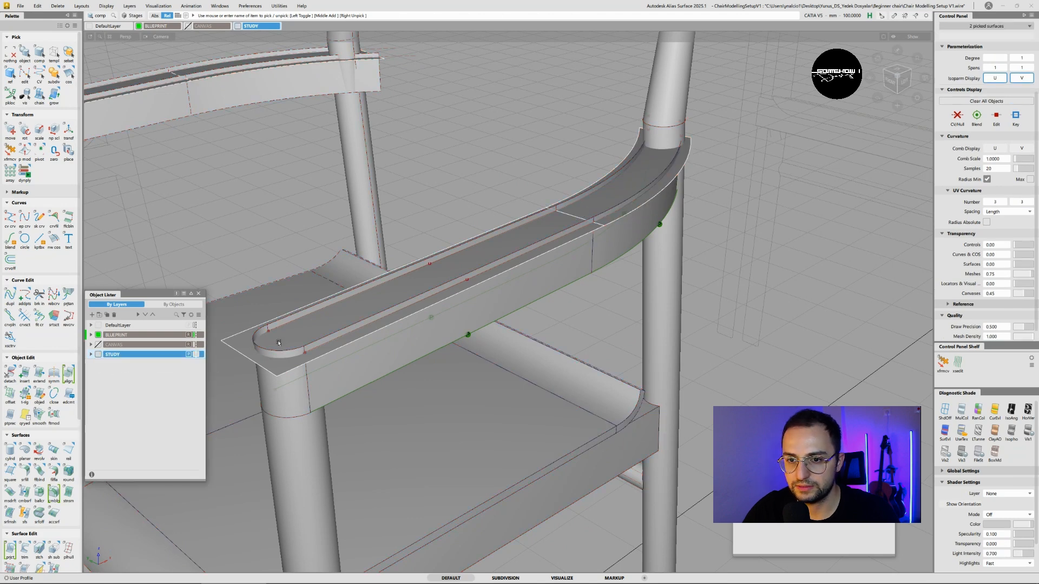
alt+shift+middle_drag(345, 331, 407, 322)
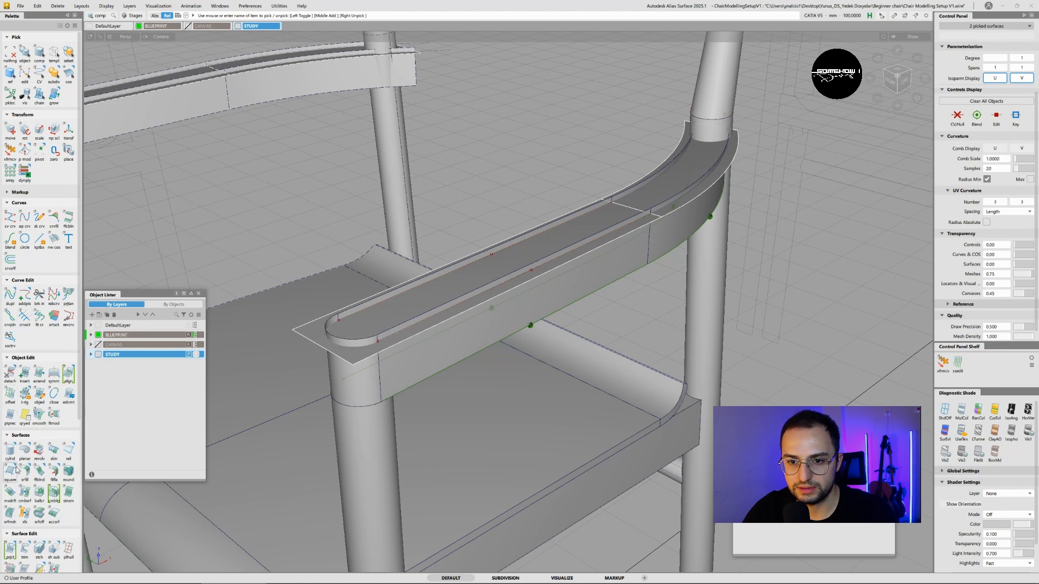
- Align the front edge of the armrest's curved skin surface to the adjoining straight skin surface with G1 continuity
click(844, 142)
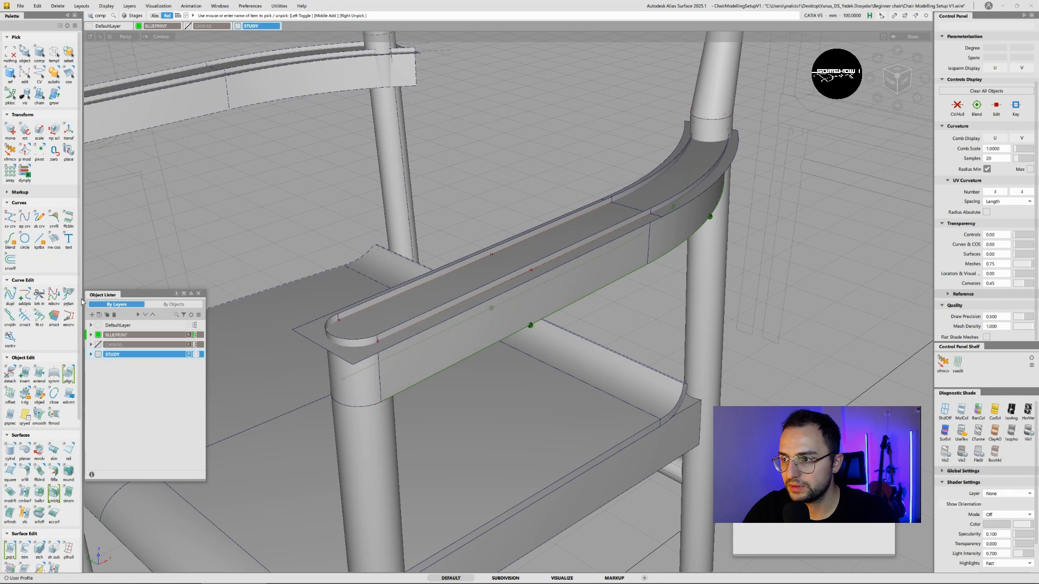
click(638, 206)
alt+shift+drag(646, 207, 499, 279)
click(499, 278)
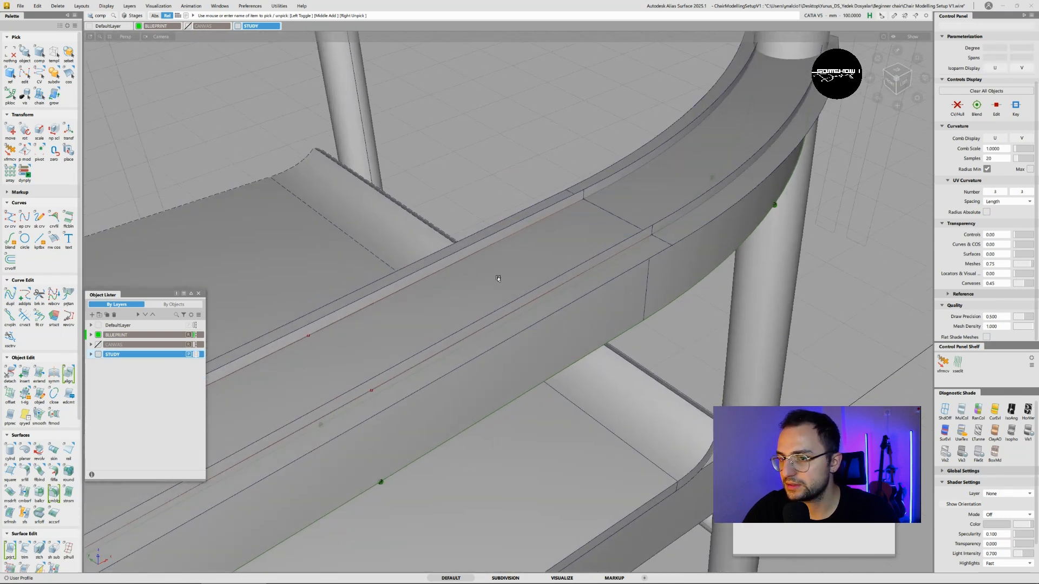
click(622, 217)
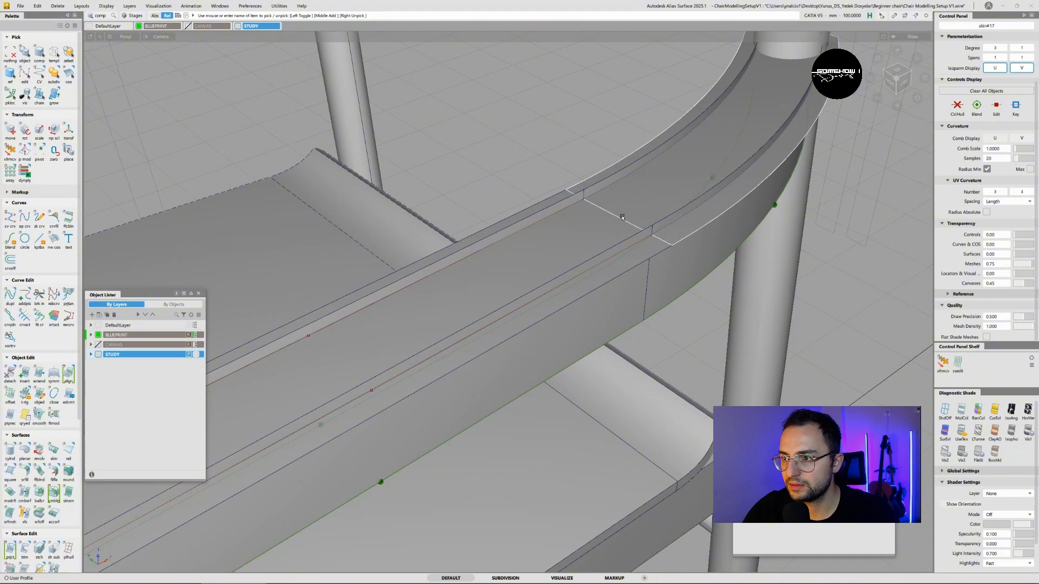
double_click(68, 373)
click(625, 211)
click(612, 222)
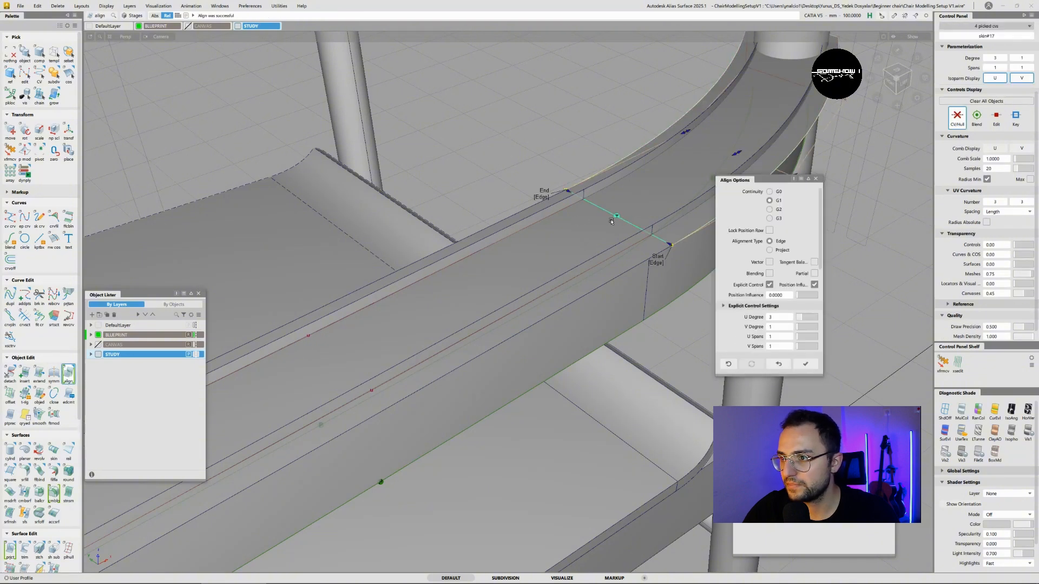
- Intersect the straight and curved top skin surfaces with the armrest's side and rounded front surfaces
alt+shift+right_drag(613, 219, 536, 254)
alt+shift+drag(536, 254, 610, 269)
key(space)
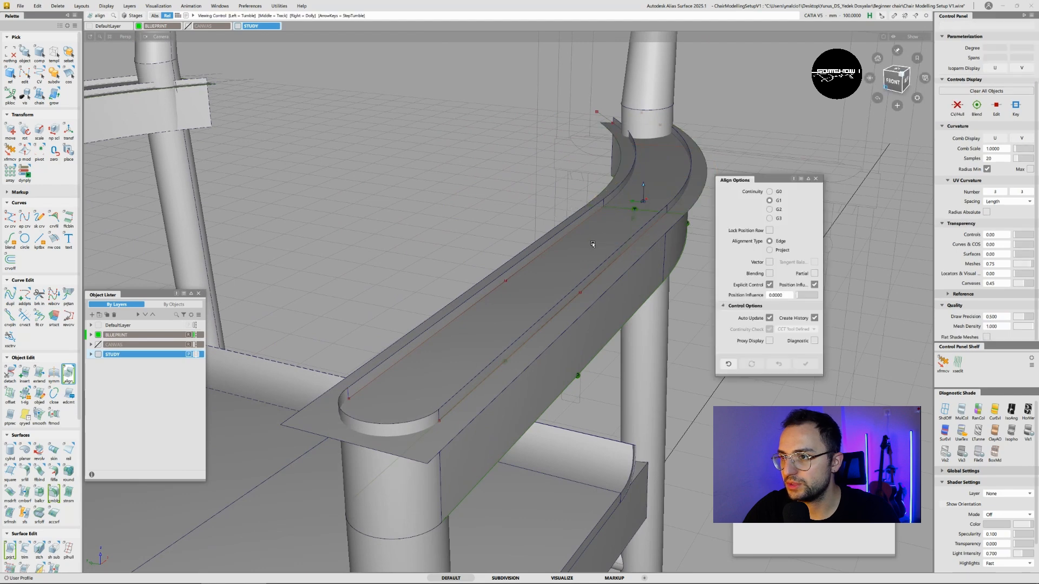
alt+shift+drag(346, 326, 321, 330)
alt+shift+right_drag(562, 260, 522, 278)
ctrl+shift+drag(522, 279, 571, 259)
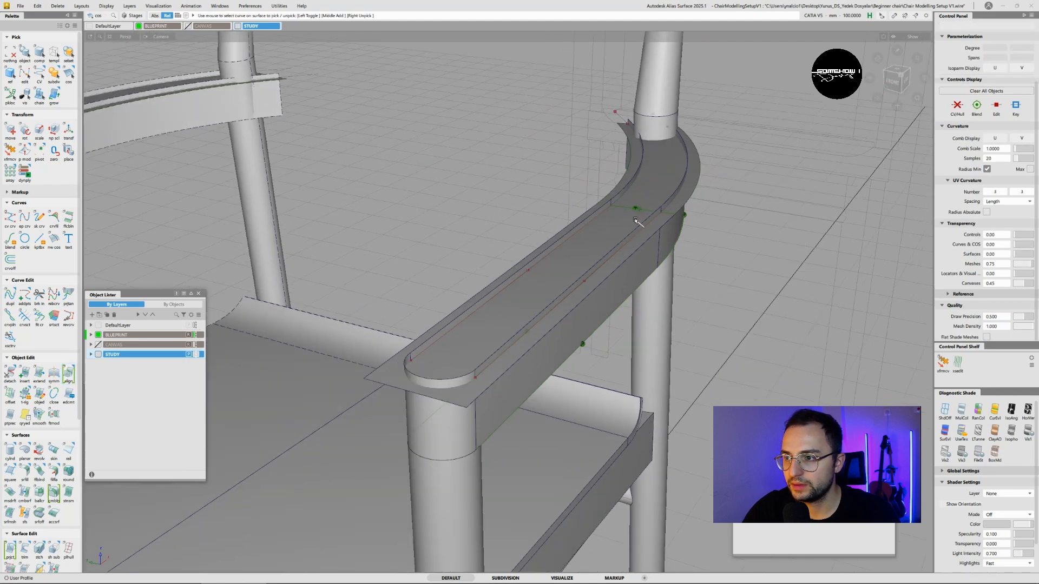
ctrl+shift+drag(645, 227, 640, 193)
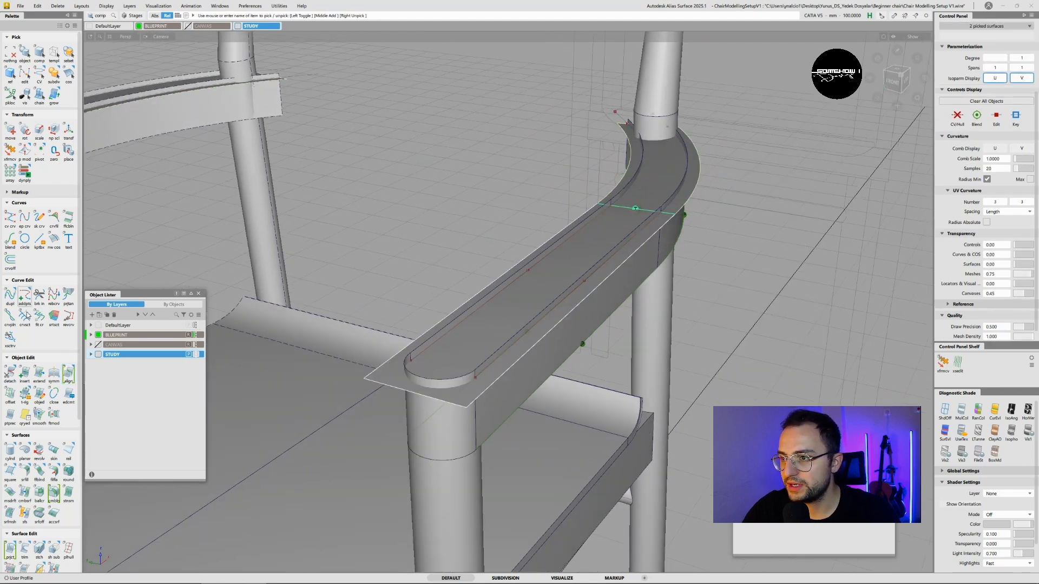
scroll(10, 457, down, 3)
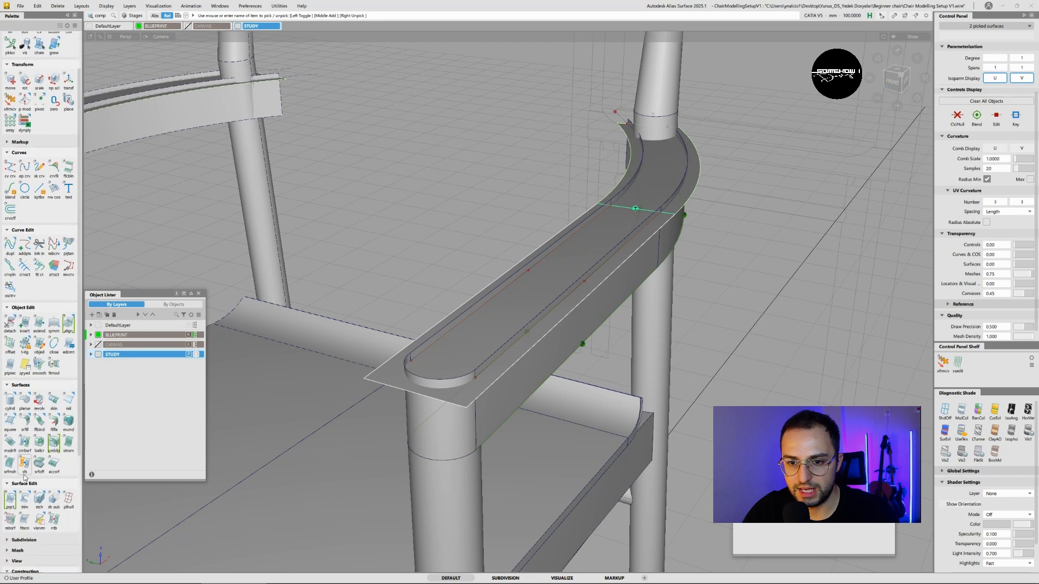
drag(10, 441, 24, 476)
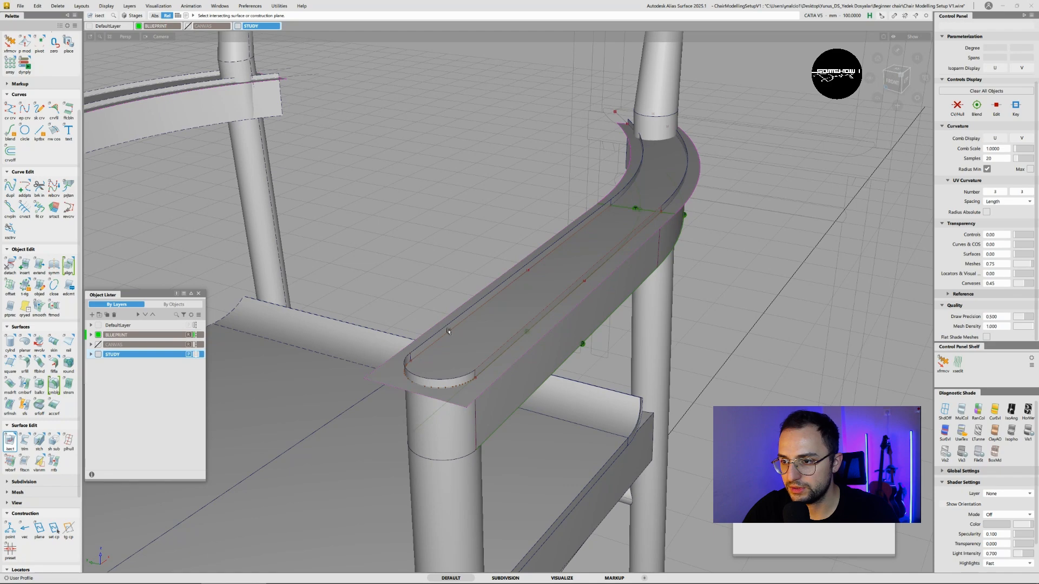
alt+shift+drag(510, 292, 462, 284)
alt+shift+right_drag(568, 260, 657, 225)
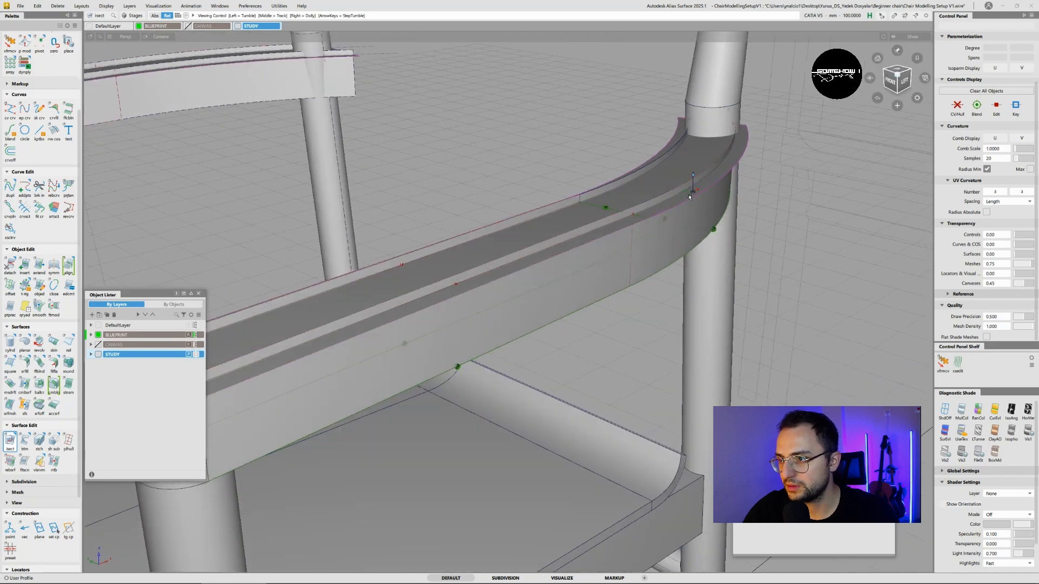
alt+shift+drag(628, 182, 568, 176)
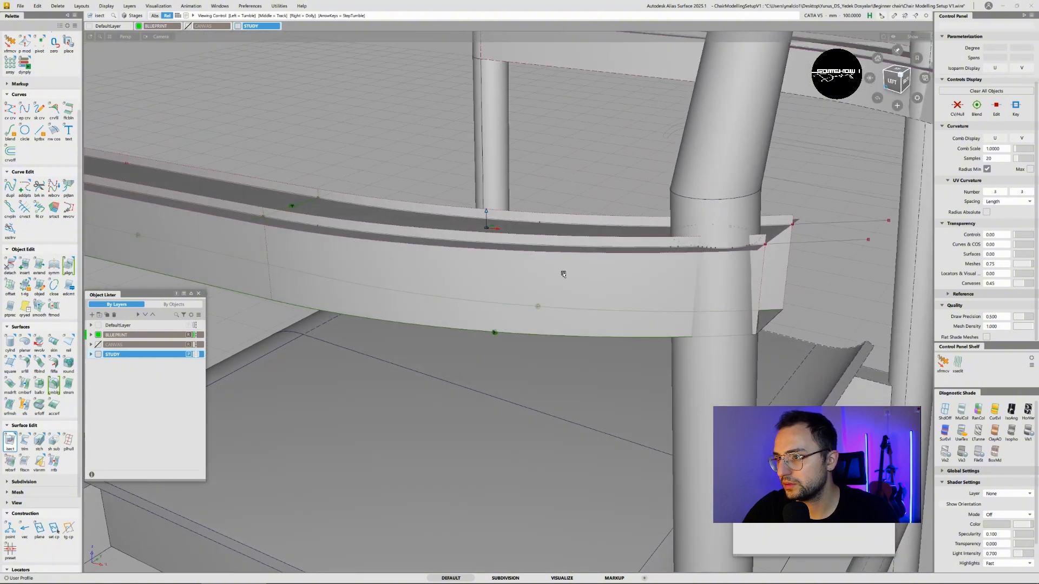
- Intersect the armrest's curved side surfaces and curved skin surface with the back leg
ctrl+shift+drag(588, 286, 539, 256)
ctrl+shift+click(571, 257)
ctrl+shift+click(546, 265)
click(551, 272)
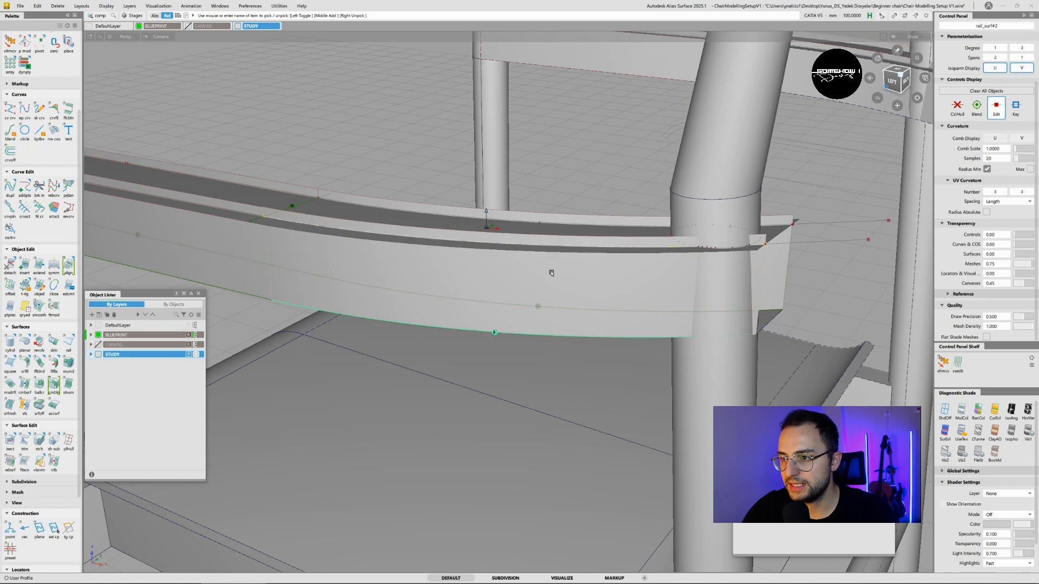
click(603, 220)
click(10, 440)
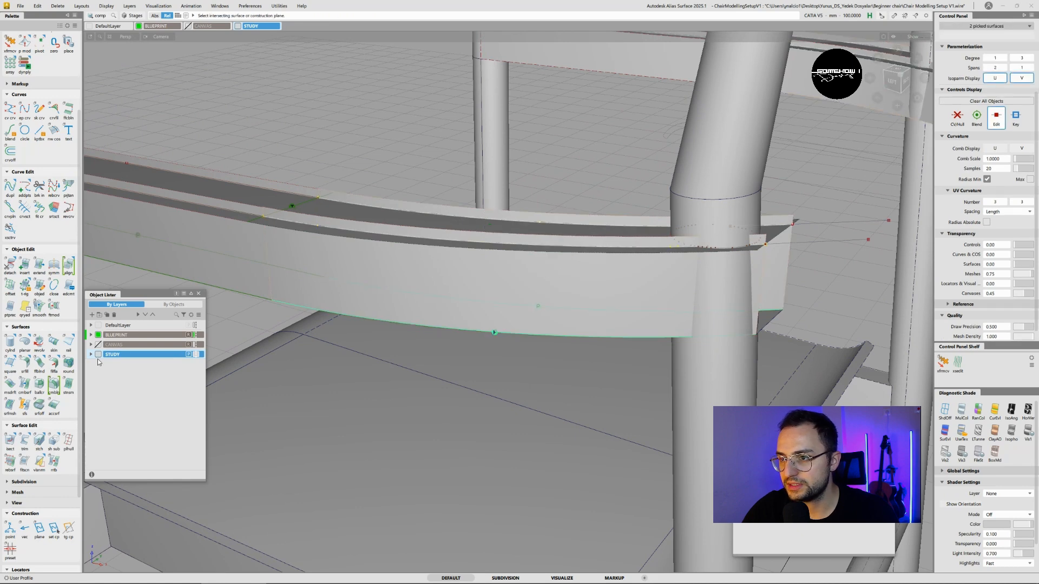
alt+shift+drag(641, 367, 655, 274)
click(653, 294)
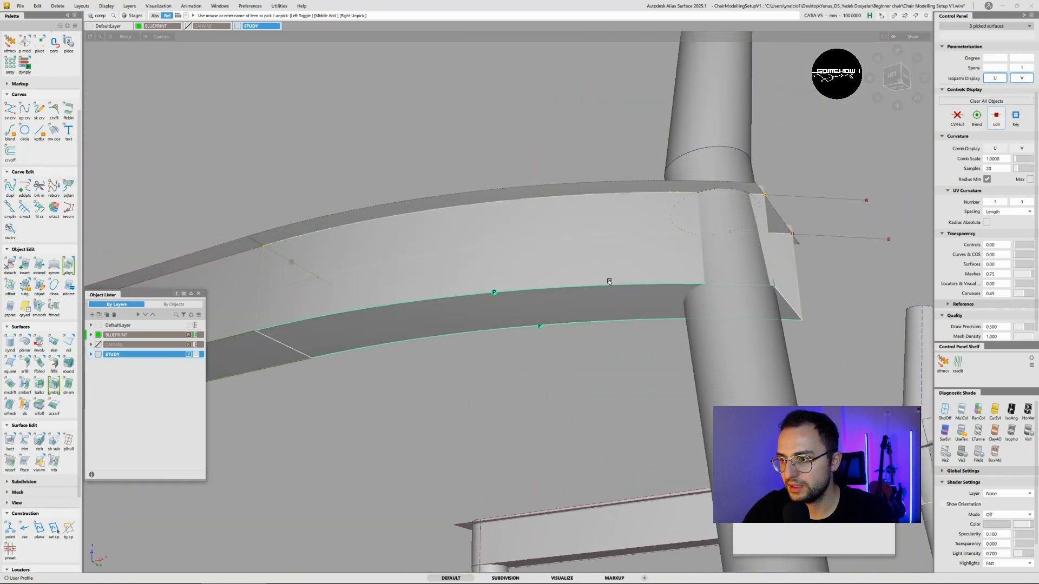
click(11, 442)
alt+shift+right_drag(711, 311, 590, 281)
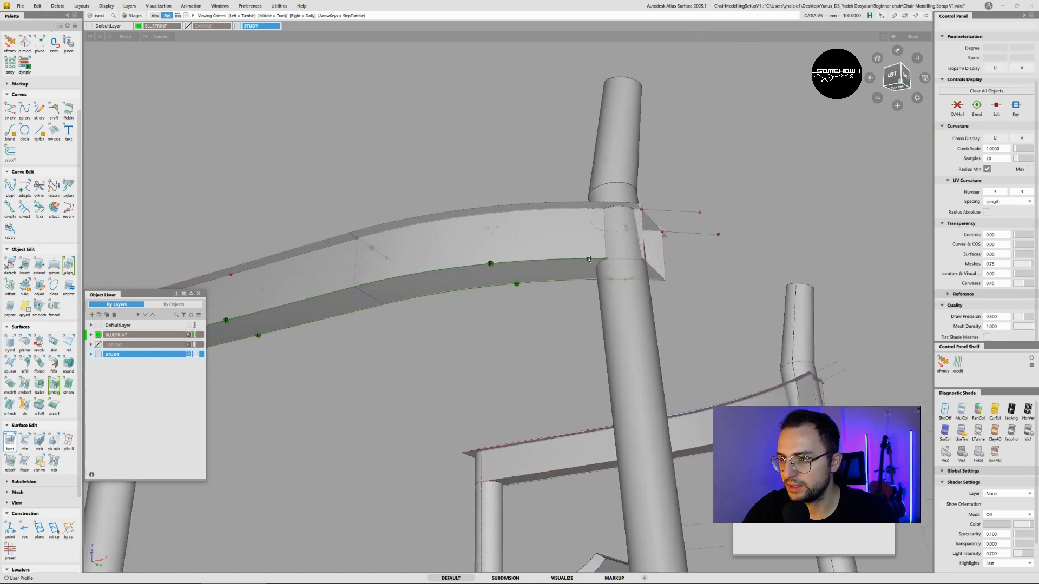
- Trim the raised rim and overhanging skin from the armrest's rounded front end and straight section
alt+shift+drag(568, 249, 546, 319)
alt+shift+right_drag(503, 303, 348, 296)
alt+shift+right_drag(274, 231, 420, 249)
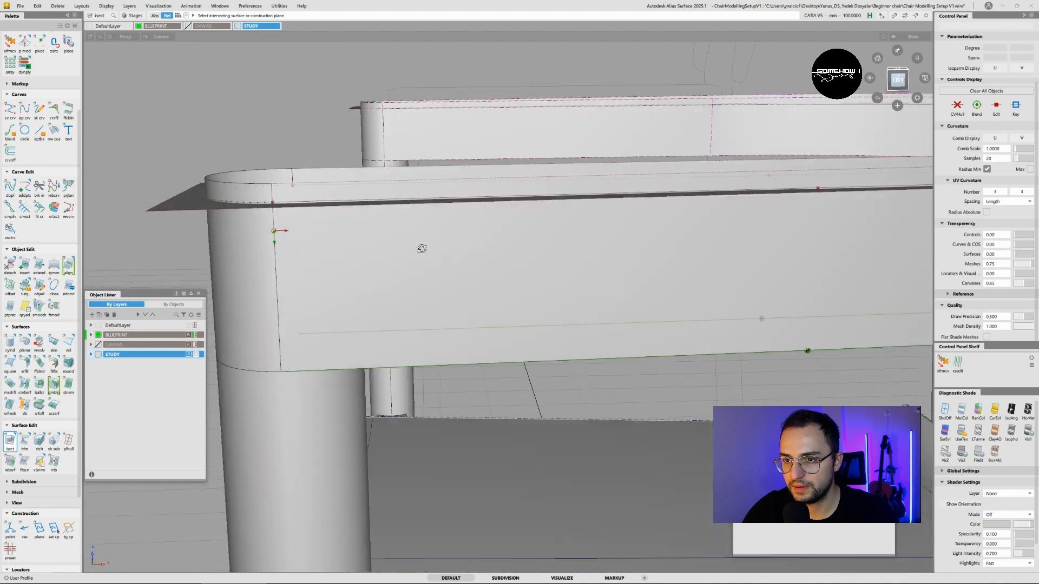
alt+shift+drag(419, 249, 341, 81)
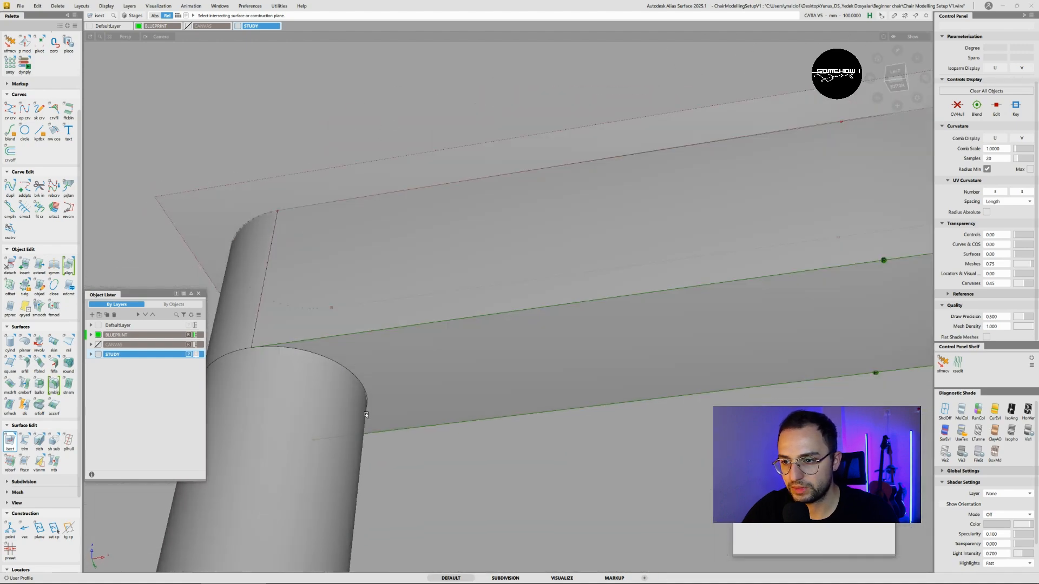
alt+shift+drag(441, 352, 462, 283)
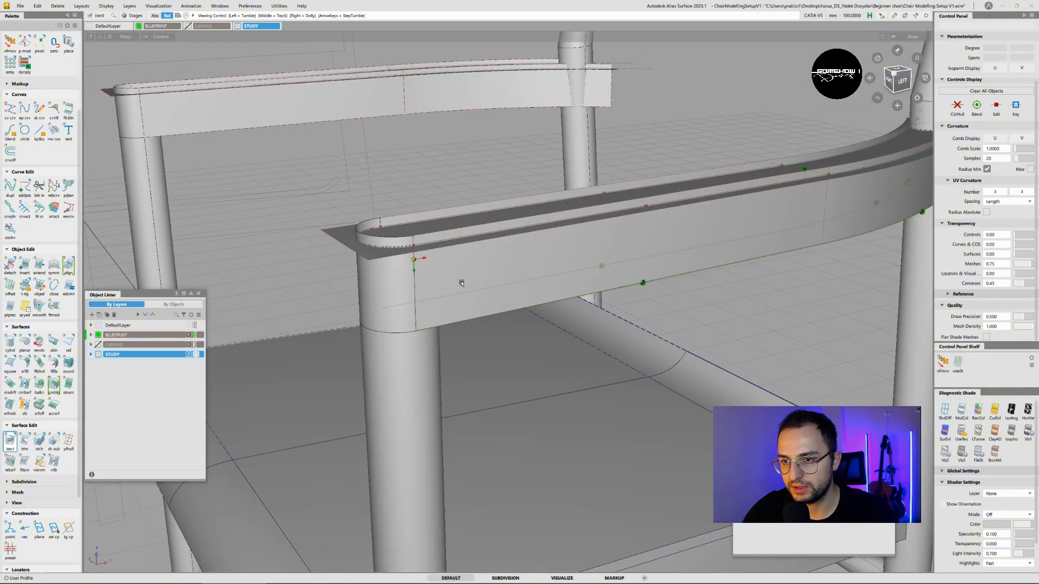
click(25, 441)
click(384, 286)
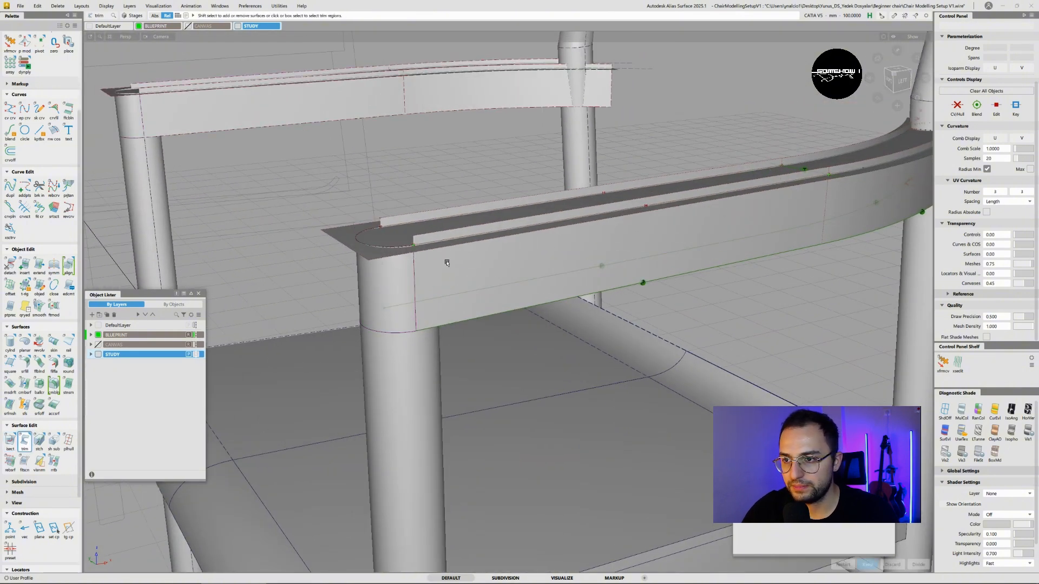
alt+shift+drag(446, 262, 676, 268)
click(327, 281)
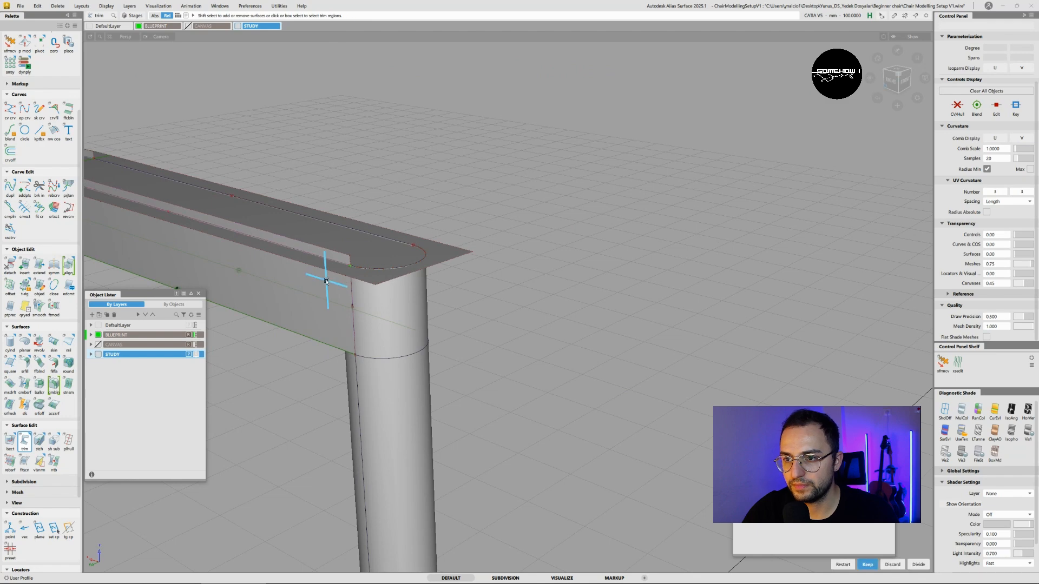
key(space)
click(336, 241)
click(336, 240)
key(space)
- Trim the raised side rims and overhanging skin from the armrest's curved section near the back leg
alt+shift+middle_drag(297, 242, 584, 323)
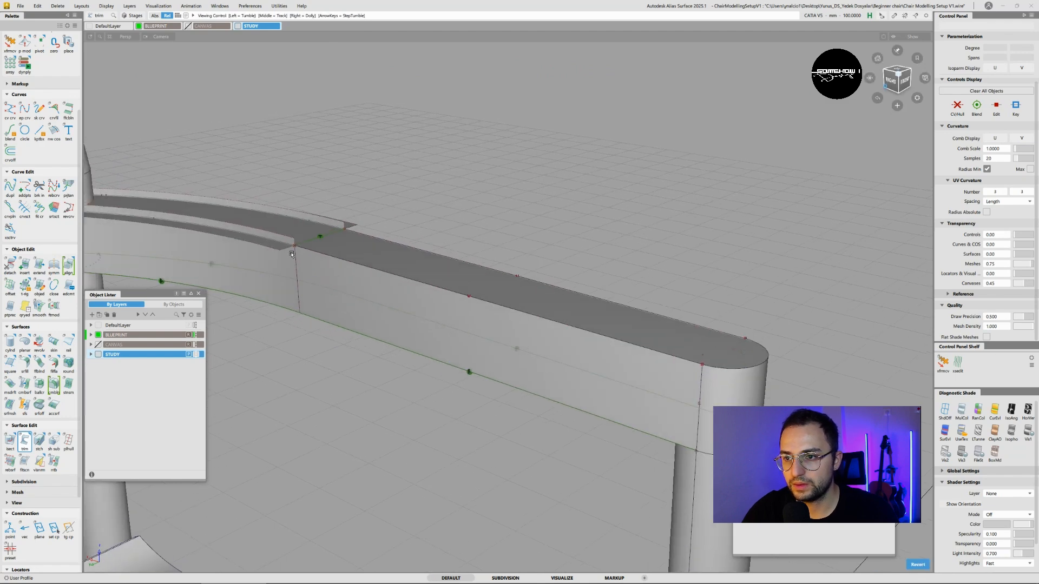
click(249, 260)
click(248, 260)
key(space)
click(289, 234)
click(289, 234)
key(space)
alt+shift+middle_drag(309, 236, 528, 297)
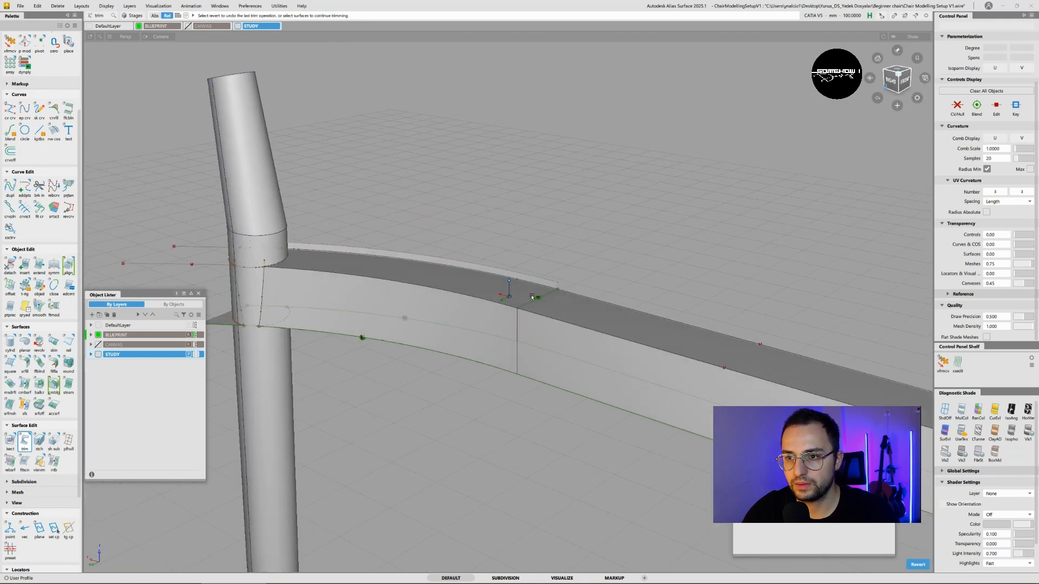
alt+shift+drag(292, 286, 205, 286)
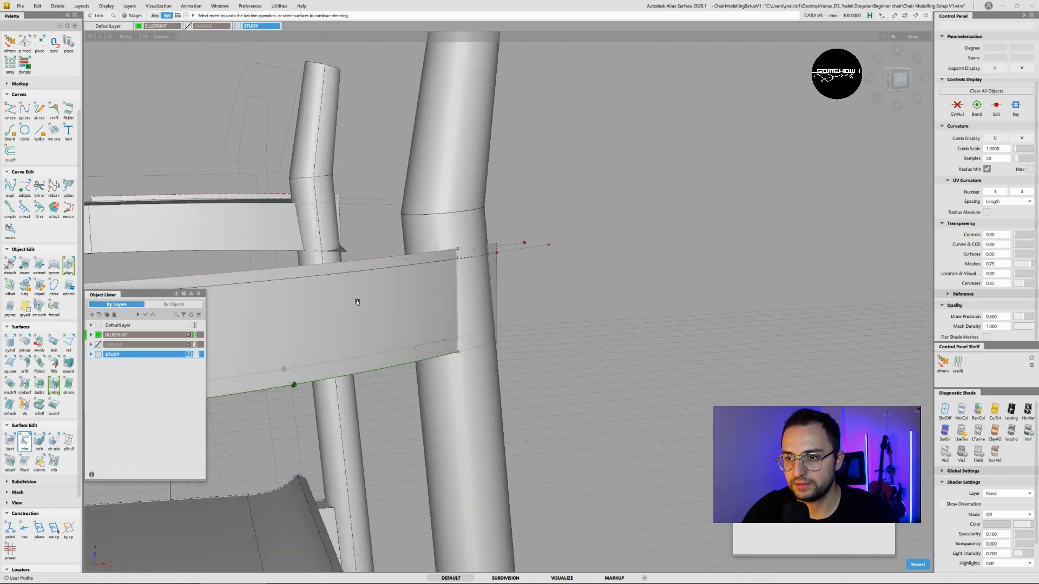
click(356, 302)
click(356, 302)
key(space)
- Isolate the back leg surface by hiding all unselected objects
alt+shift+drag(356, 302, 455, 419)
ctrl+shift+drag(440, 383, 440, 399)
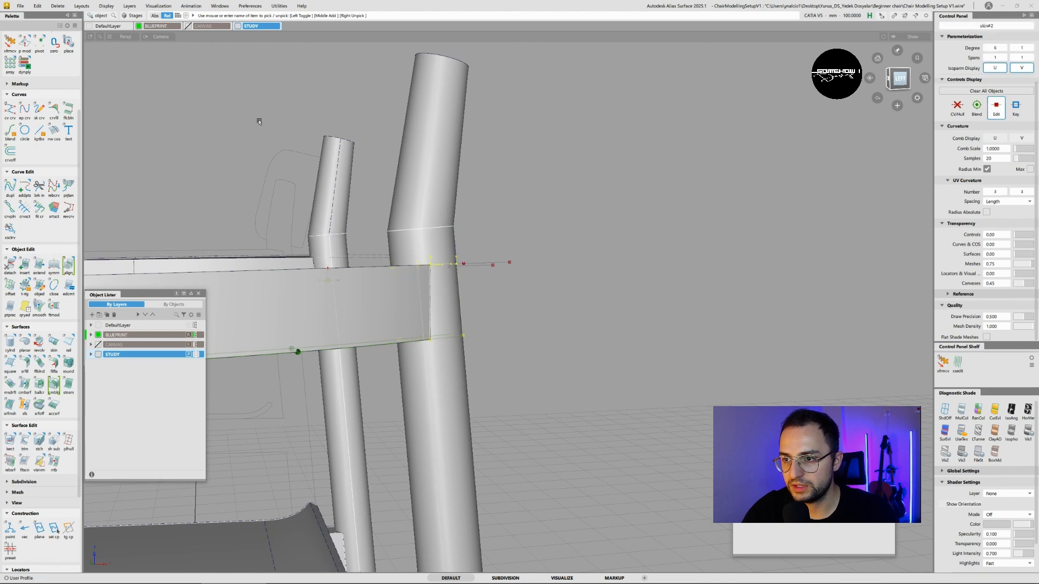
click(106, 6)
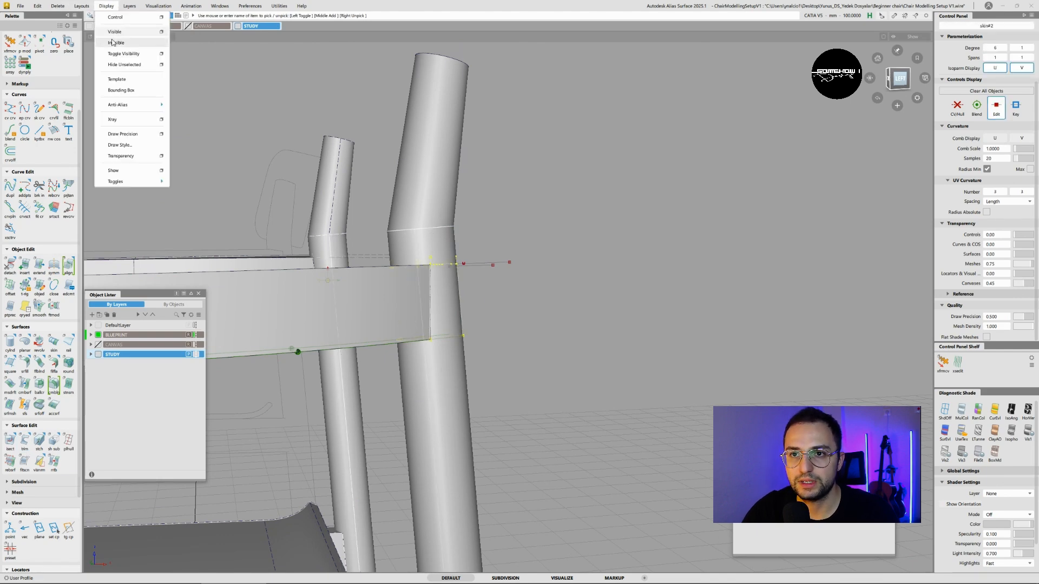
click(115, 65)
- Delete the surplus armrest intersection curves from the back leg surface
alt+shift+drag(424, 278, 380, 276)
alt+shift+right_drag(364, 247, 377, 258)
alt+shift+drag(377, 258, 488, 283)
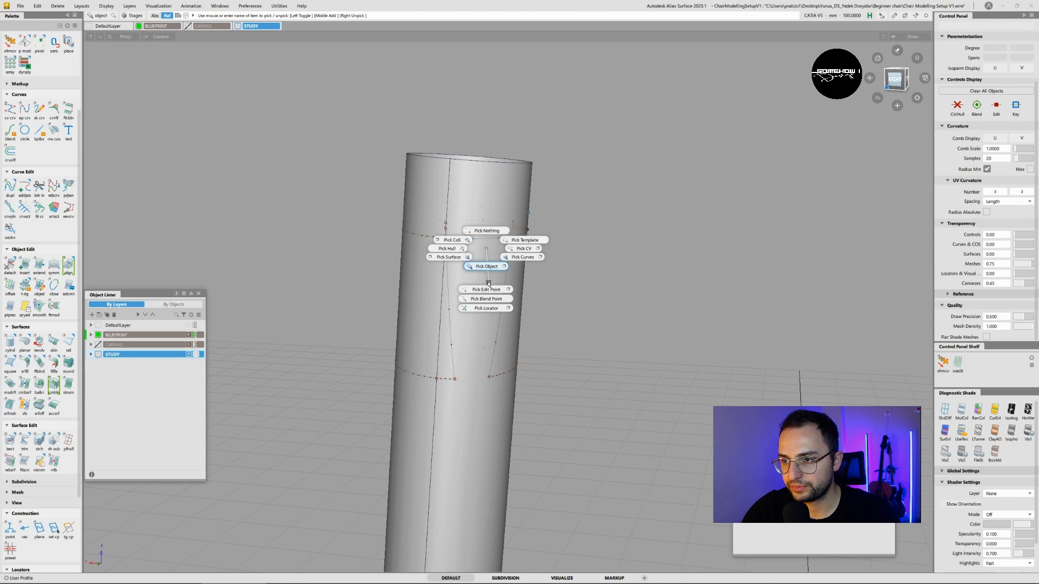
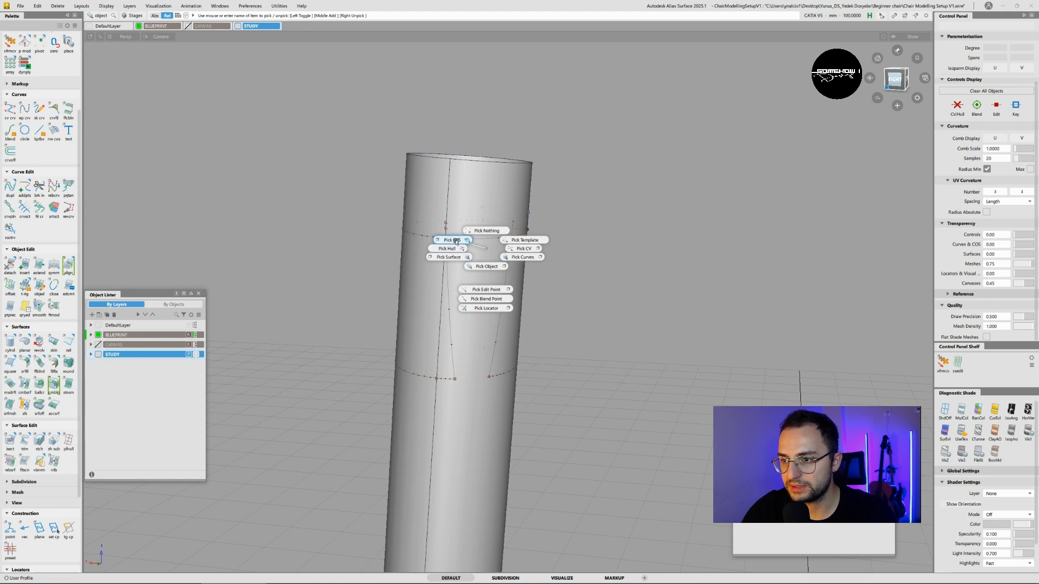
ctrl+shift+drag(455, 242, 454, 243)
click(454, 311)
alt+shift+drag(453, 311, 546, 324)
click(420, 374)
click(495, 386)
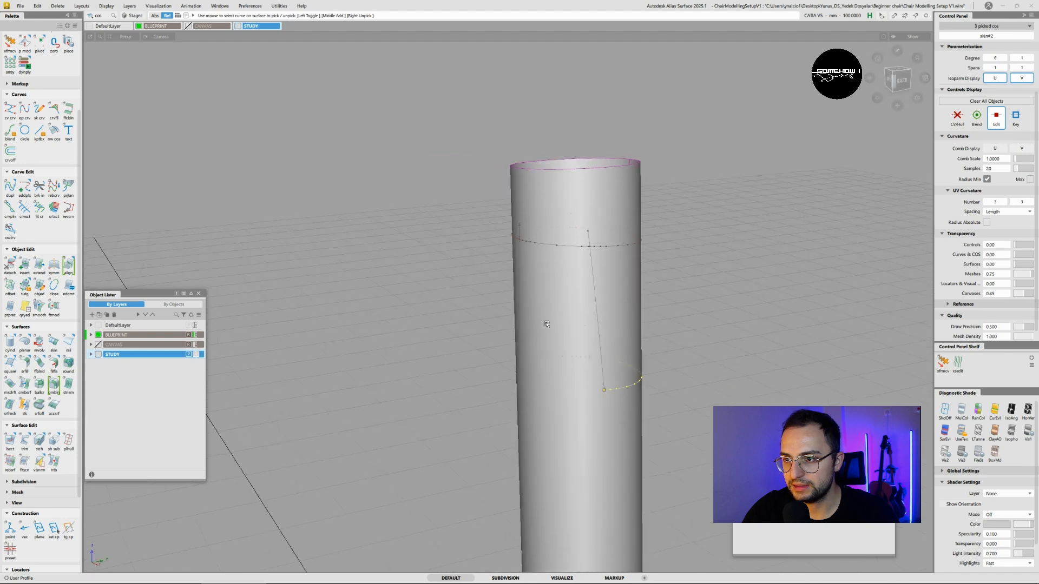
drag(596, 278, 597, 277)
alt+shift+drag(596, 277, 529, 257)
key(Delete)
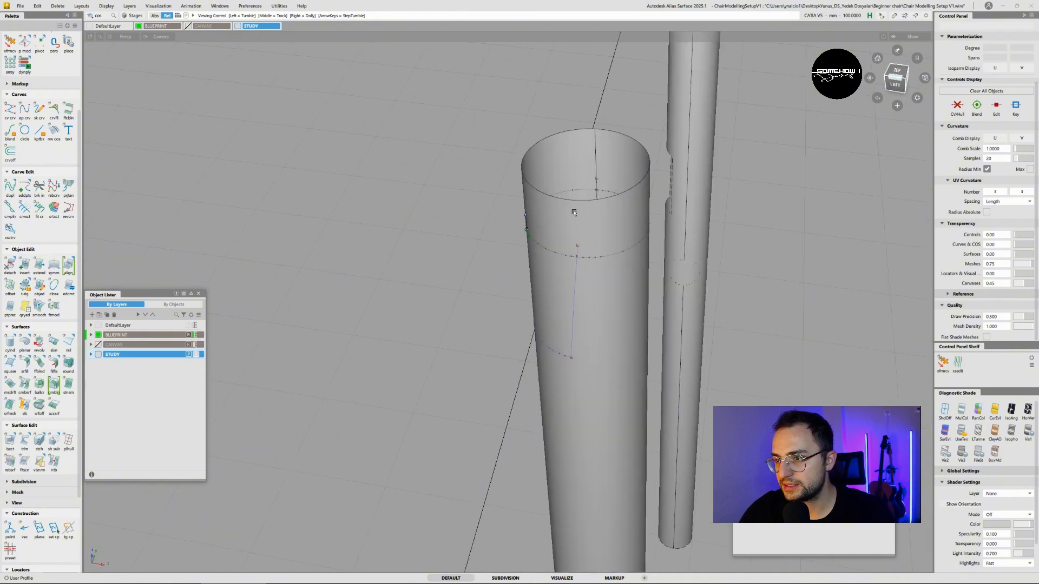
- Try to trim the back leg along its armrest intersection curves
alt+shift+drag(574, 213, 725, 173)
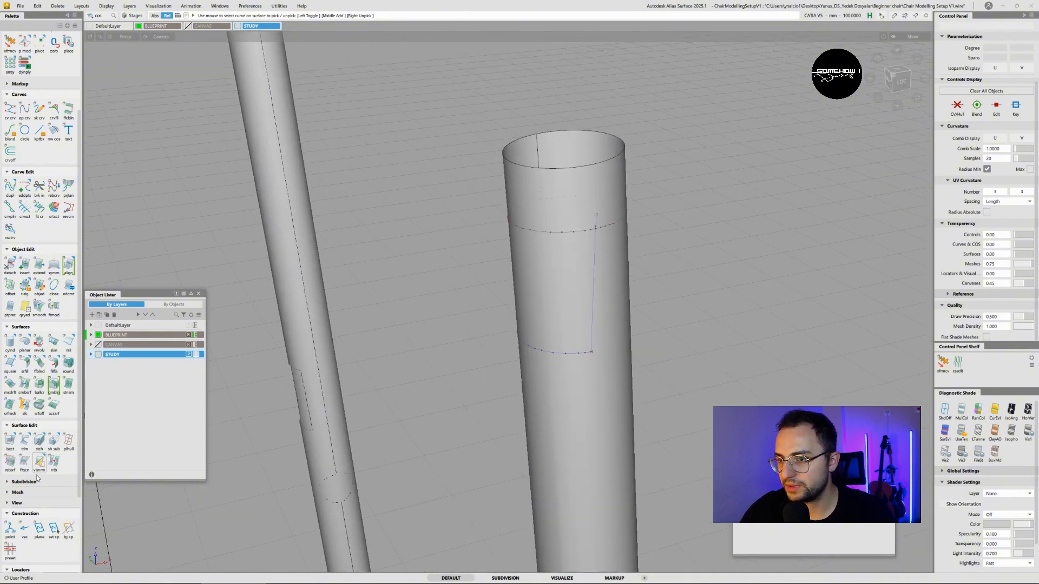
click(25, 443)
click(557, 274)
alt+shift+drag(556, 273, 716, 338)
click(492, 365)
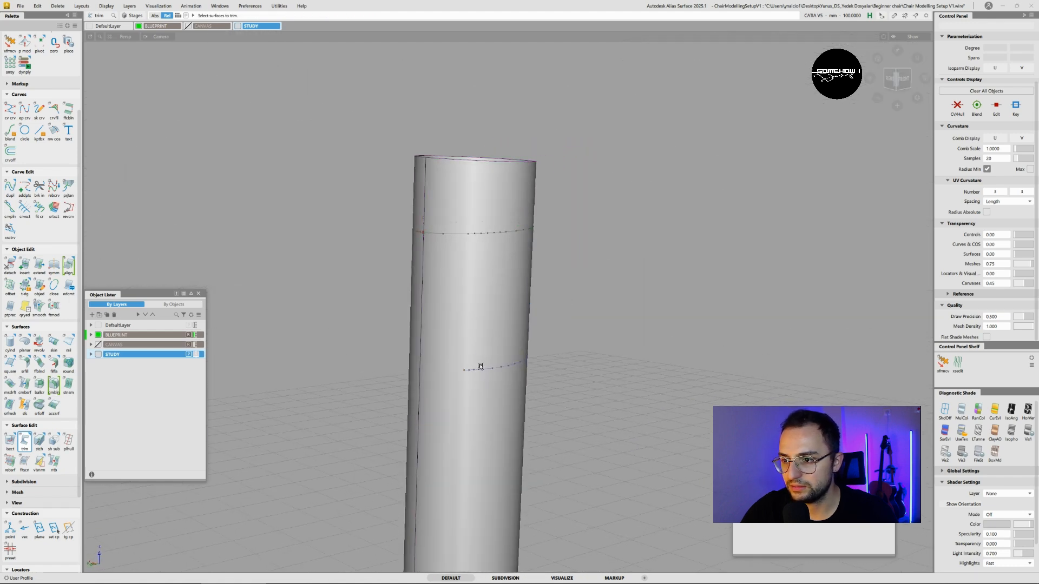
alt+shift+drag(476, 360, 467, 359)
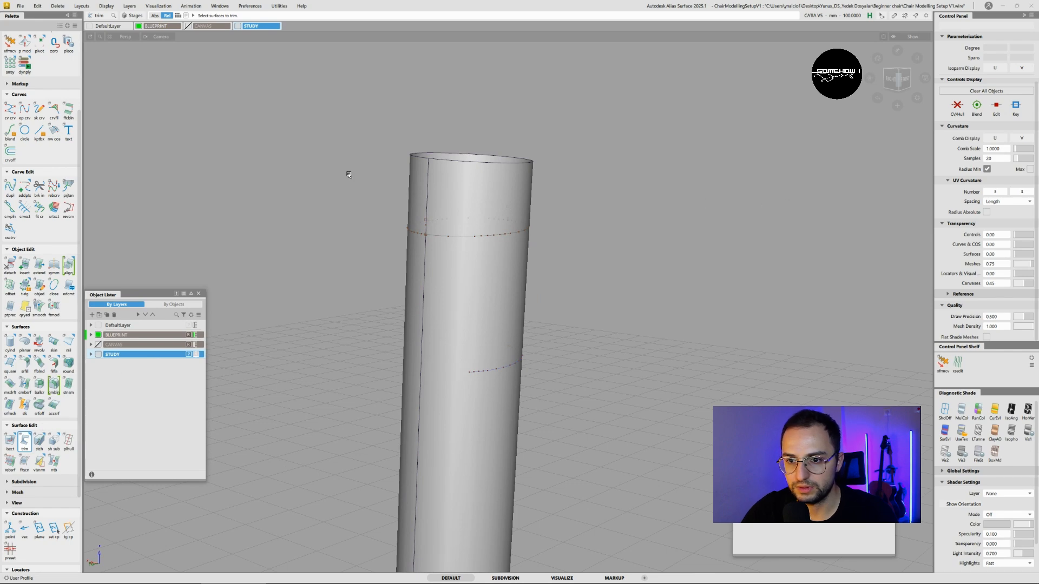
- Make all hidden chair surfaces visible again and bring the armrest and back leg junction into view
click(104, 6)
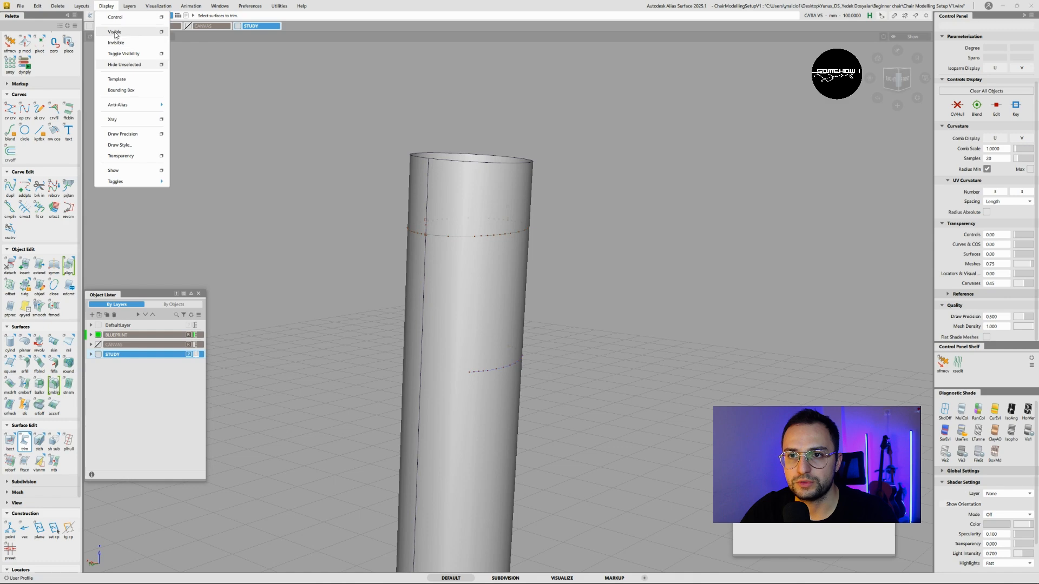
click(116, 36)
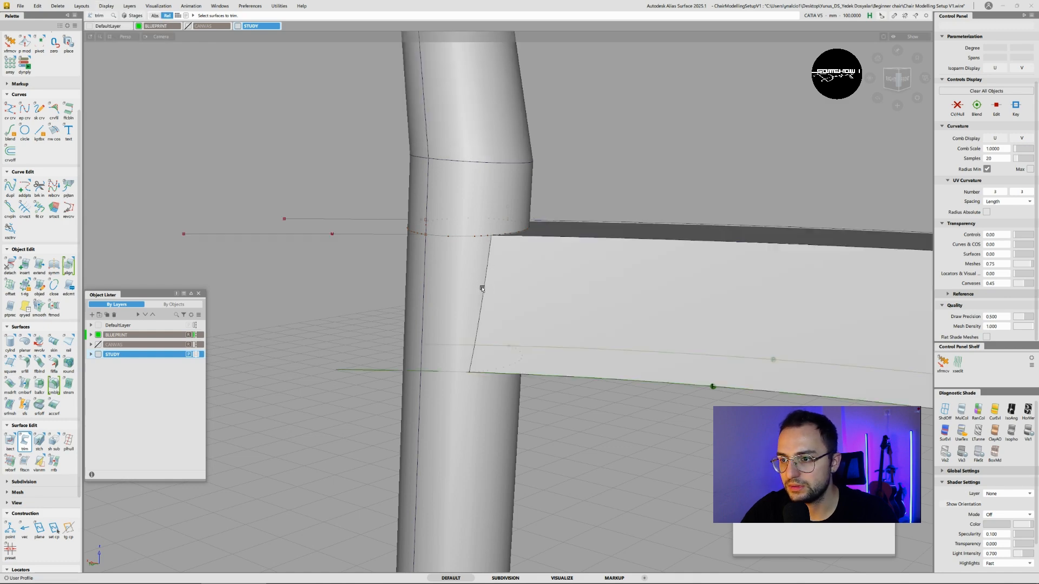
alt+shift+drag(482, 289, 462, 309)
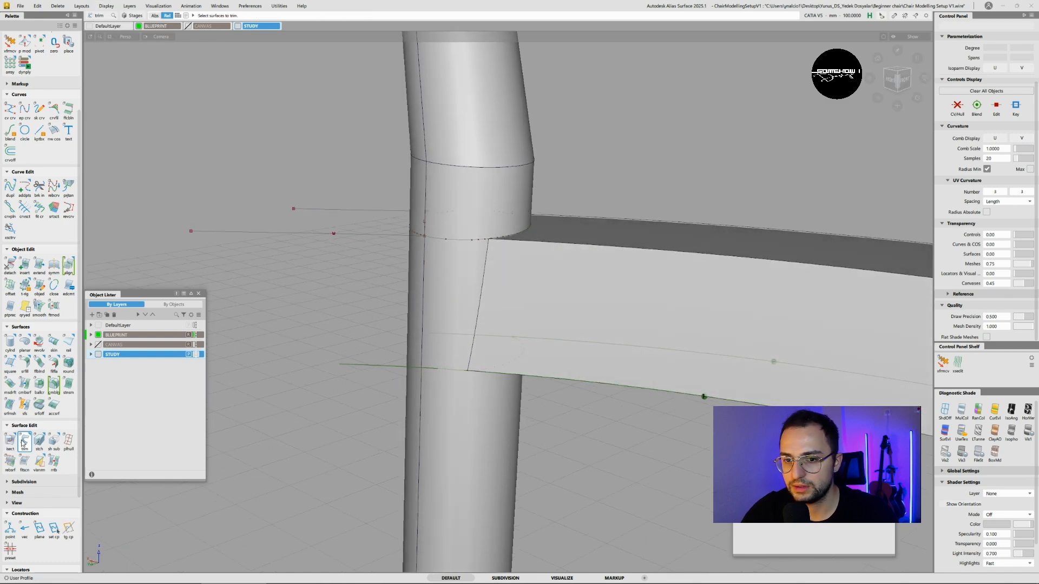
- Untrim the armrest's side surface and delete its old intersection curve at the back leg
drag(24, 443, 32, 473)
click(559, 322)
ctrl+shift+drag(462, 361, 477, 312)
ctrl+shift+drag(578, 295, 544, 287)
click(489, 278)
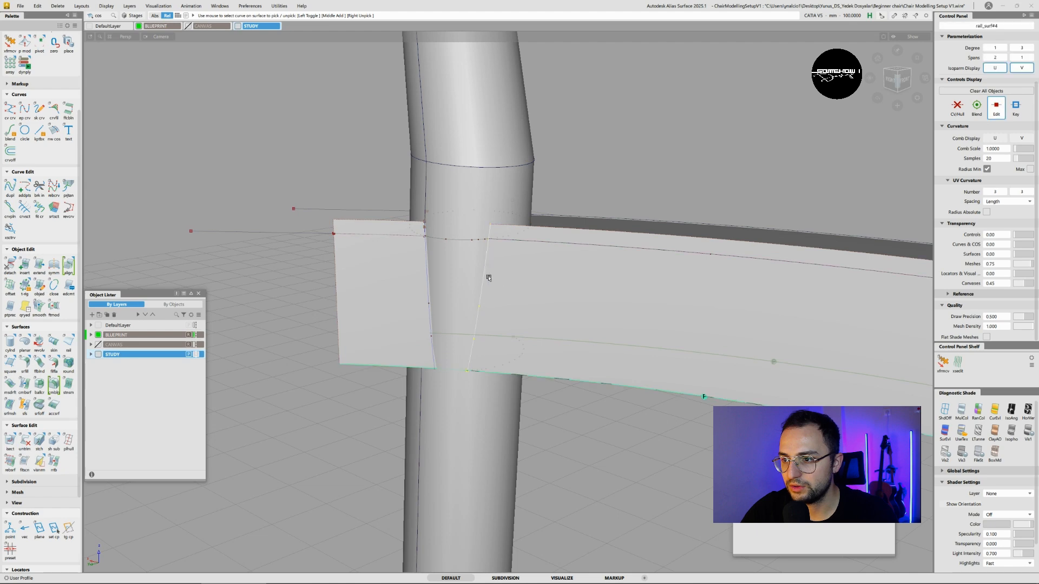
click(479, 280)
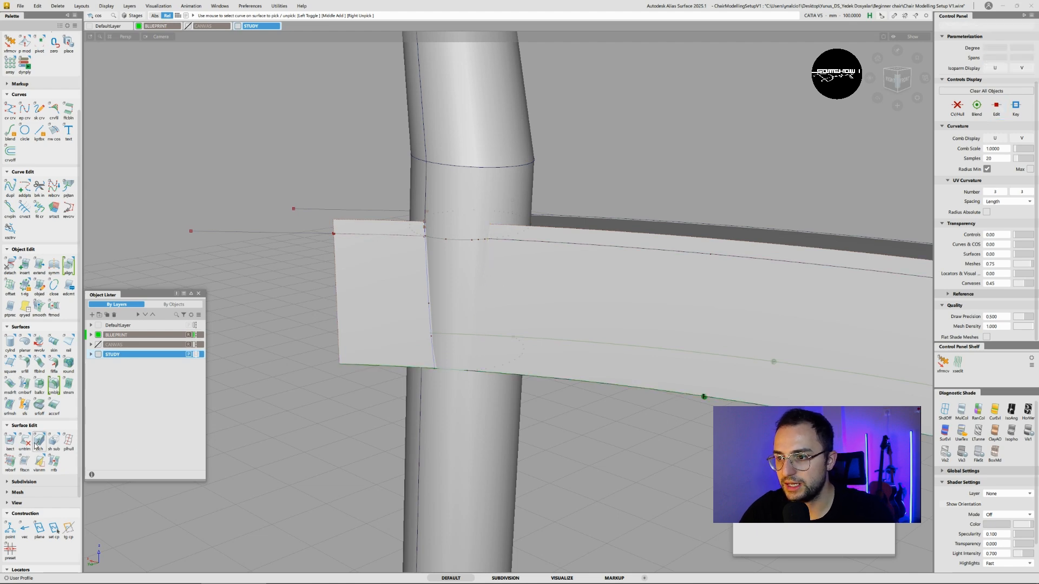
- Intersect the armrest's side surface with the back leg again and trim it along the new intersection curves
click(9, 441)
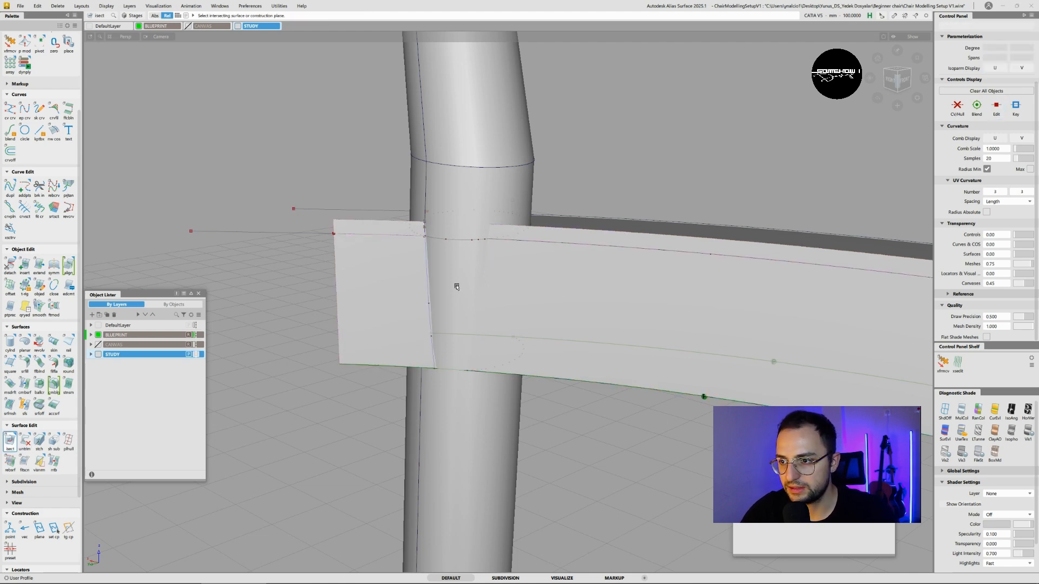
click(580, 309)
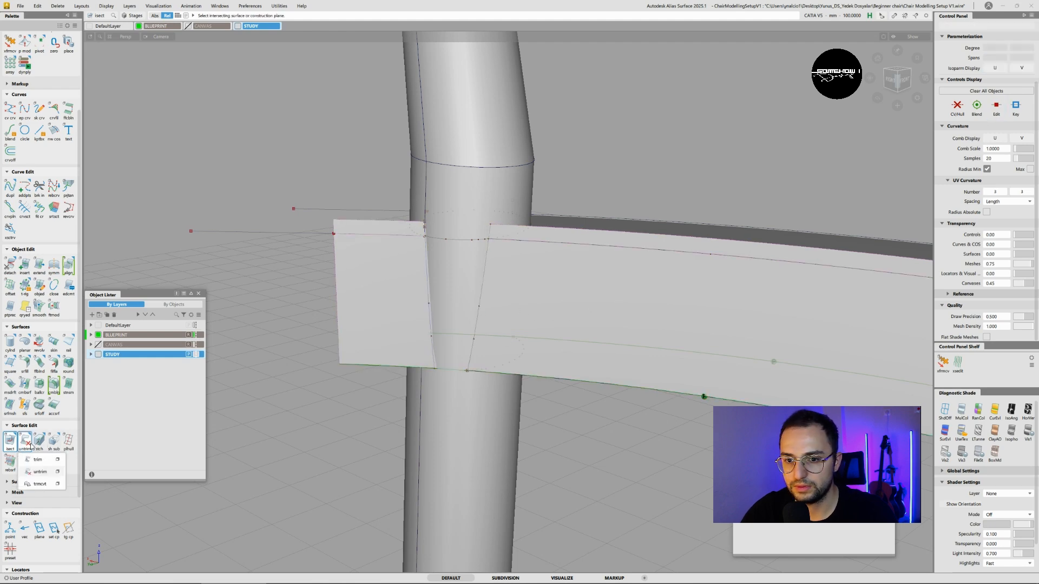
click(24, 441)
click(569, 299)
key(space)
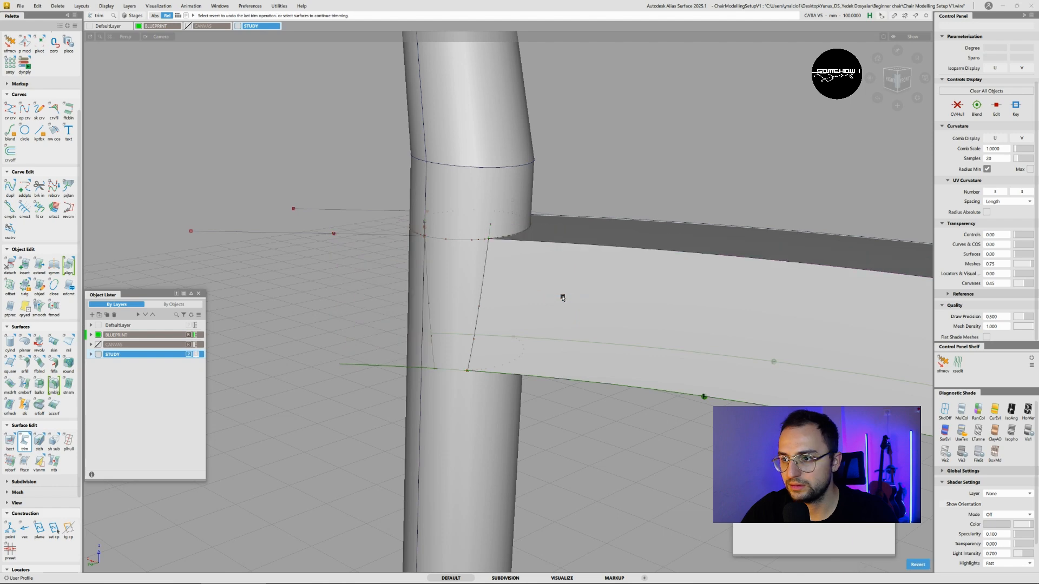
- Isolate the back leg section that meets the armrest by hiding all unselected objects
ctrl+shift+drag(483, 278, 483, 295)
click(462, 279)
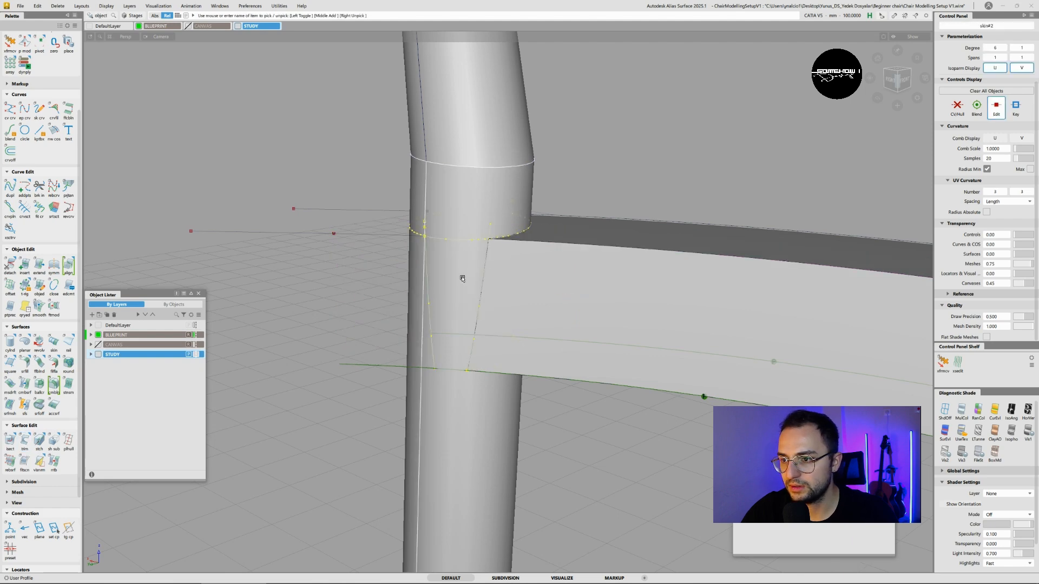
click(54, 8)
mouse_move(98, 6)
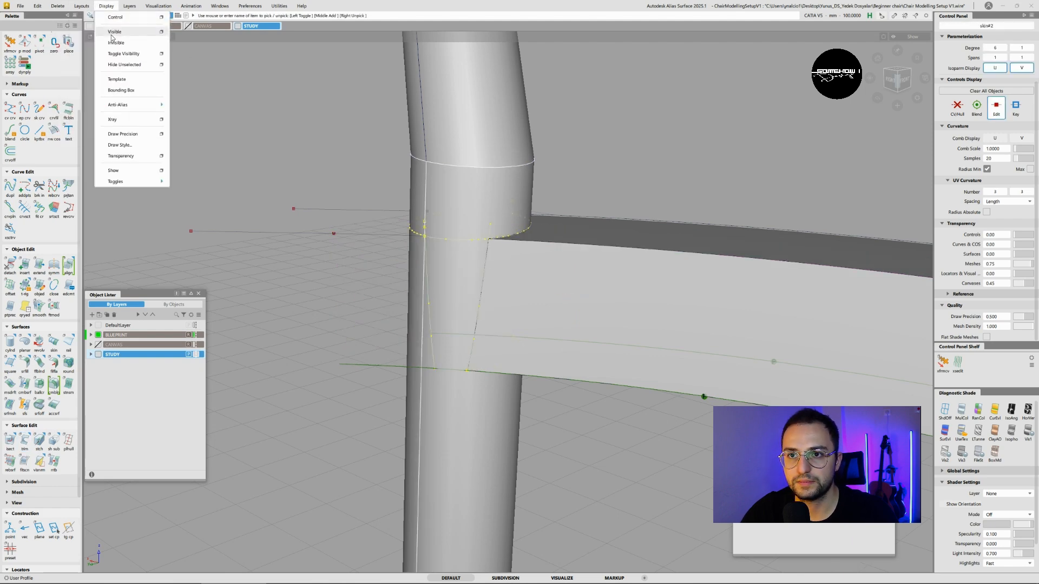
click(112, 66)
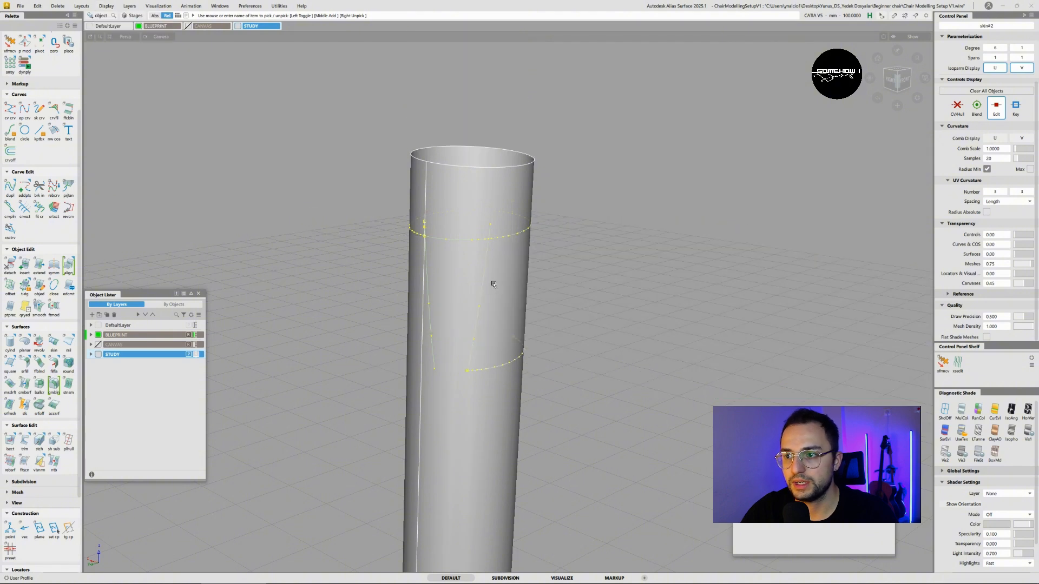
- Trim the region inside the armrest junction out of the back leg, then delete the leftover curves on the surface
click(28, 442)
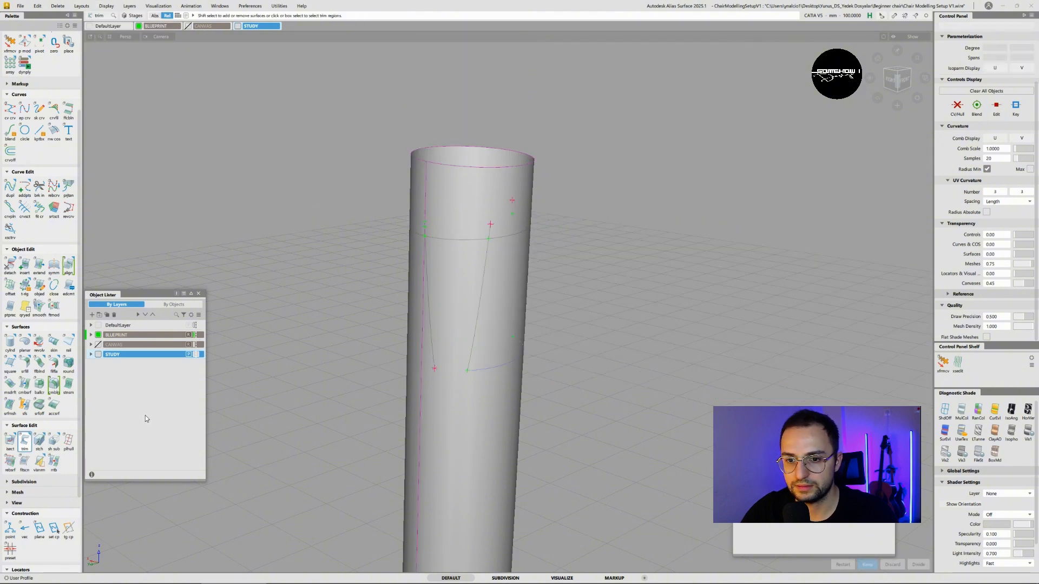
click(505, 290)
mouse_move(506, 289)
alt+shift+mouse_down()
mouse_move(485, 283)
mouse_move(189, 320)
alt+shift+mouse_up()
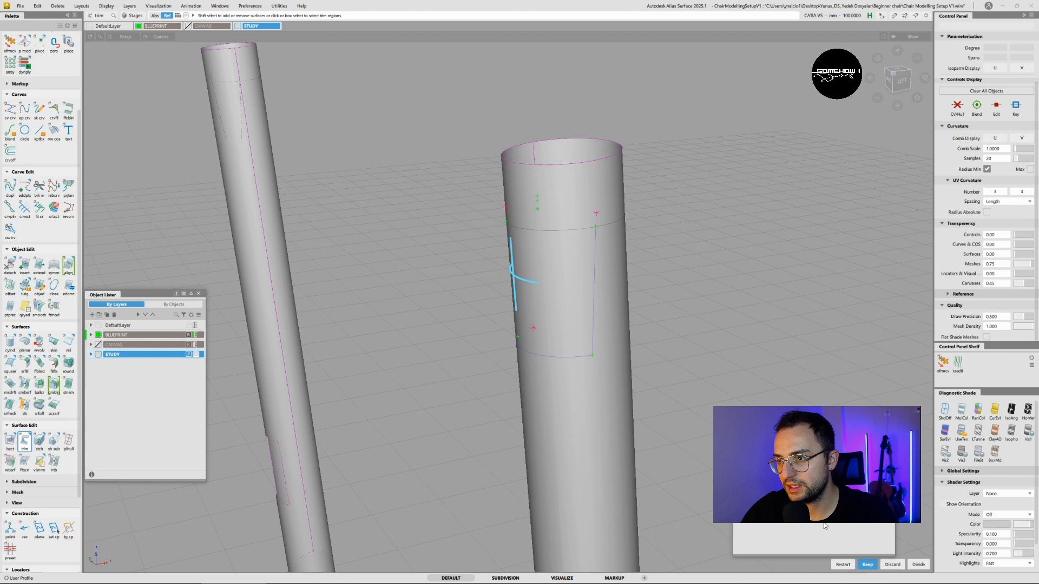
click(891, 565)
alt+shift+drag(487, 343, 442, 233)
drag(452, 270, 380, 312)
key(Delete)
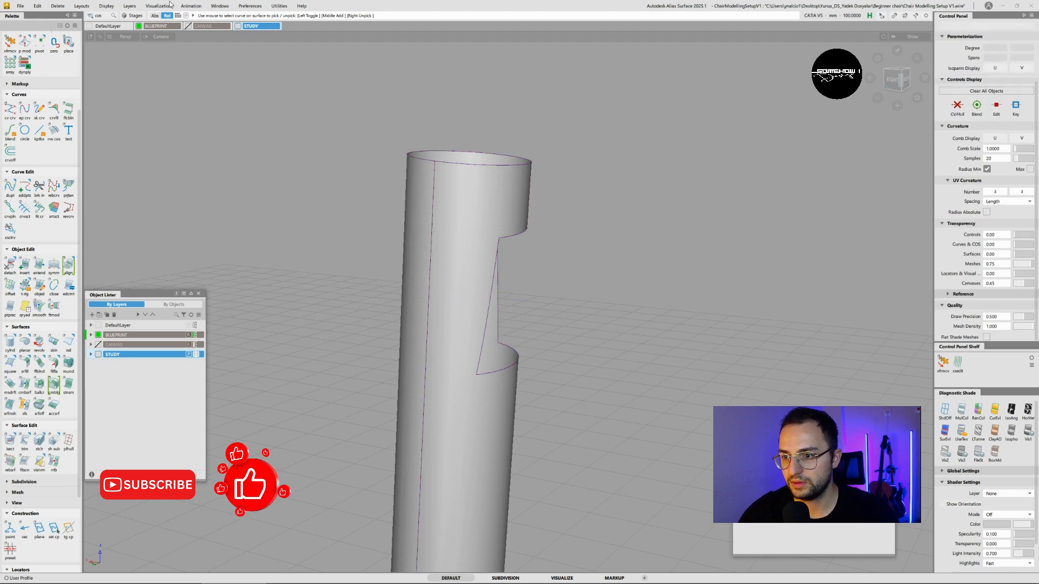
- Make all hidden chair objects visible again and bring the armrest into view from the front
click(106, 7)
click(110, 29)
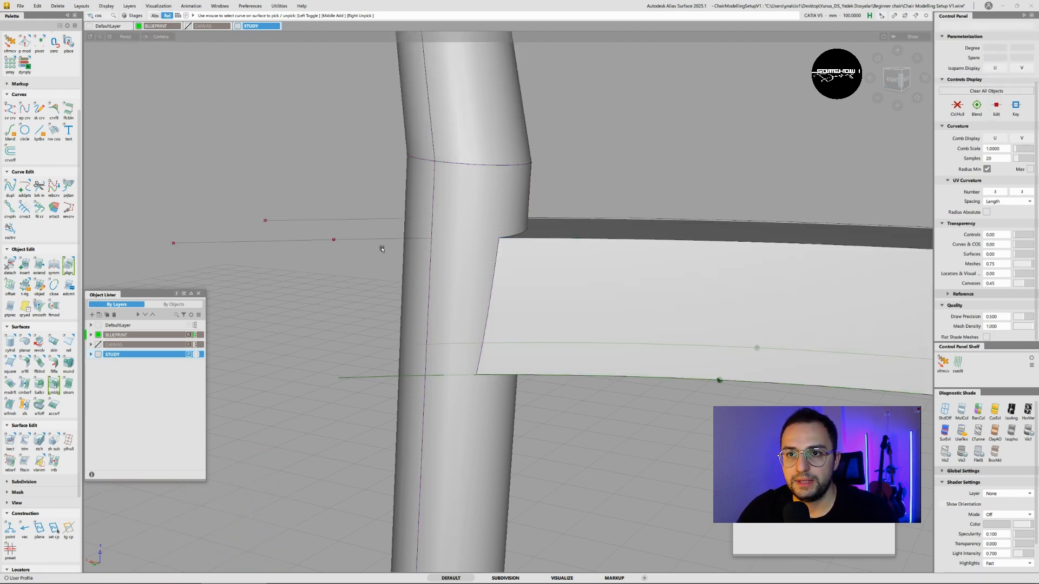
alt+shift+right_drag(533, 238, 466, 239)
alt+shift+click(905, 79)
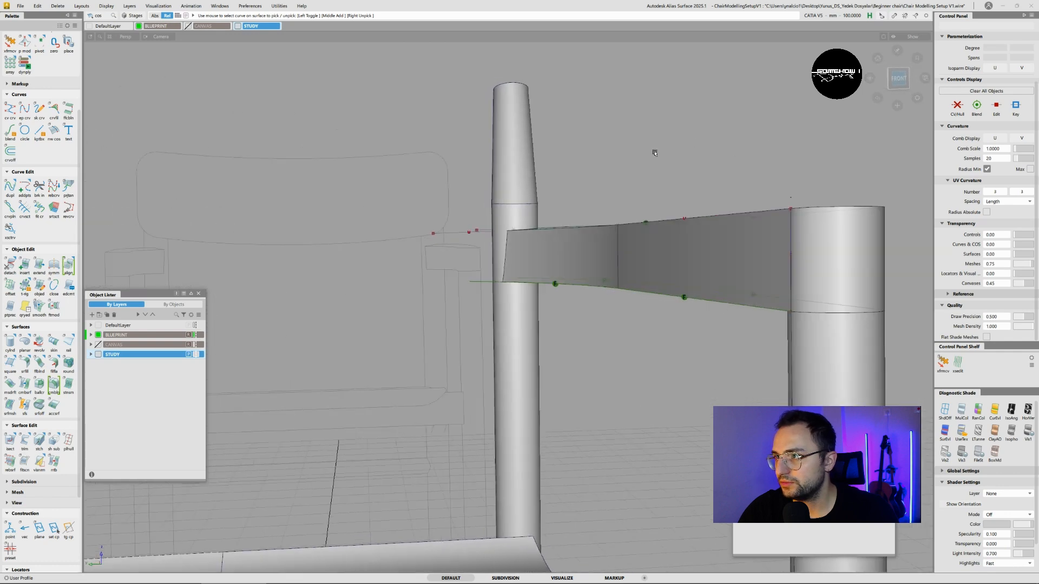
alt+shift+middle_drag(607, 198, 646, 201)
- Delete the construction curves left around the armrest
ctrl+shift+drag(679, 155, 398, 369)
alt+shift+right_drag(536, 293, 513, 306)
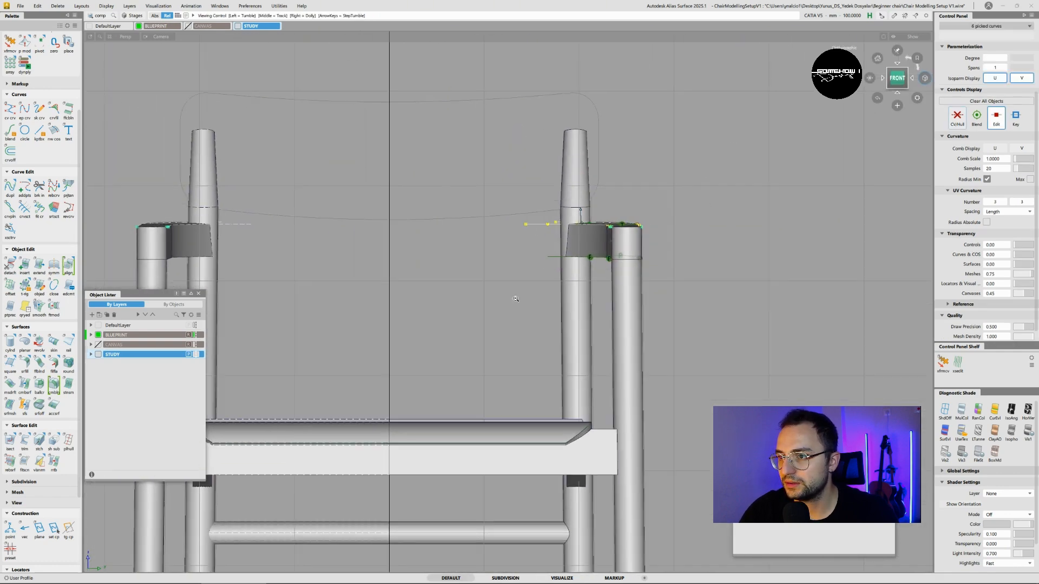
alt+shift+middle_drag(520, 307, 573, 298)
alt+shift+drag(573, 298, 655, 395)
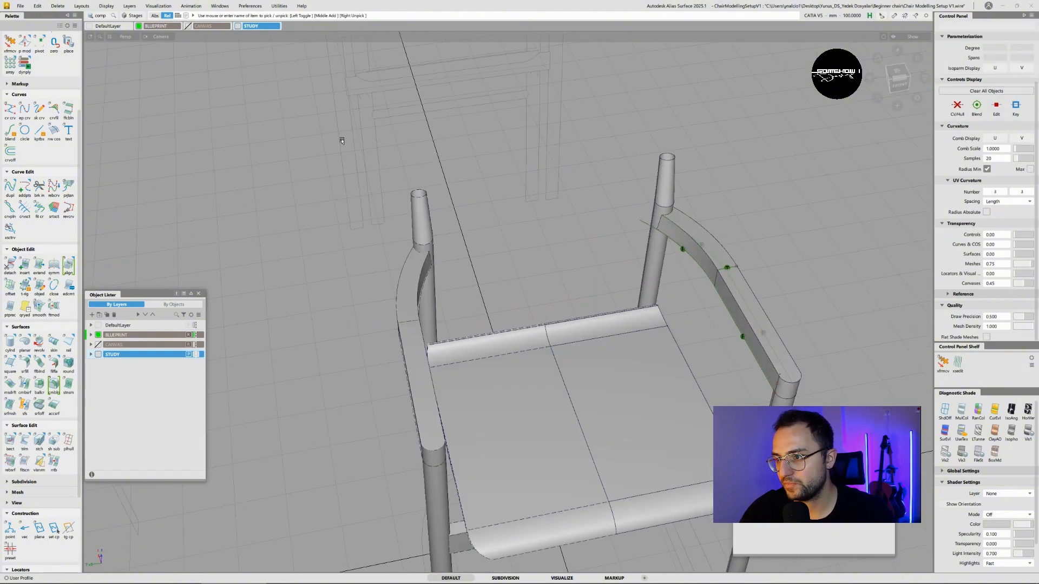
click(57, 7)
click(75, 54)
- Examine the finished armrests and their leg junctions on the whole chair from the front and in perspective
alt+shift+drag(614, 215, 524, 72)
click(897, 77)
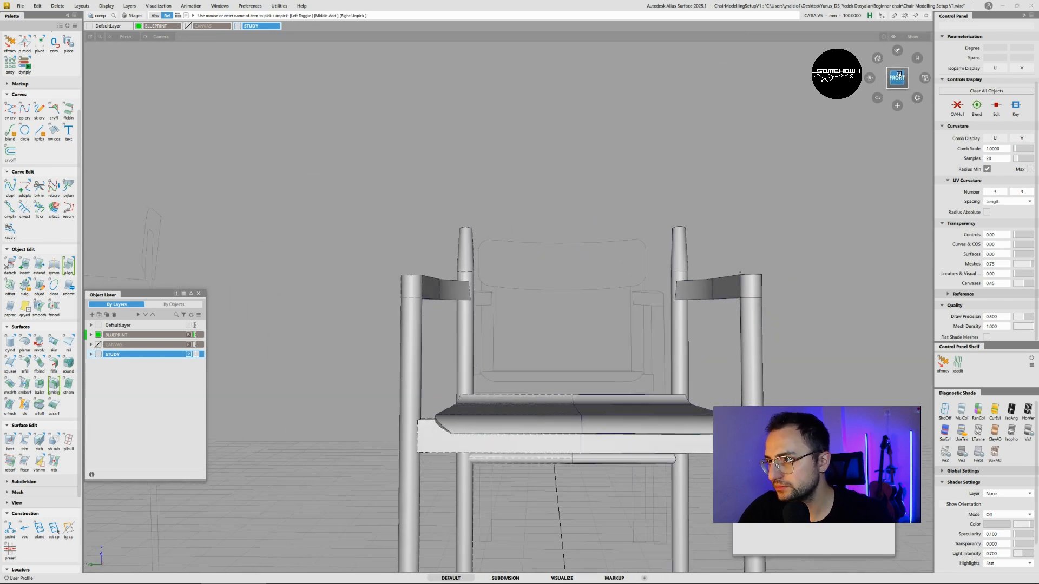
alt+shift+right_drag(794, 251, 758, 237)
alt+shift+middle_drag(758, 238, 736, 233)
alt+shift+drag(521, 185, 701, 235)
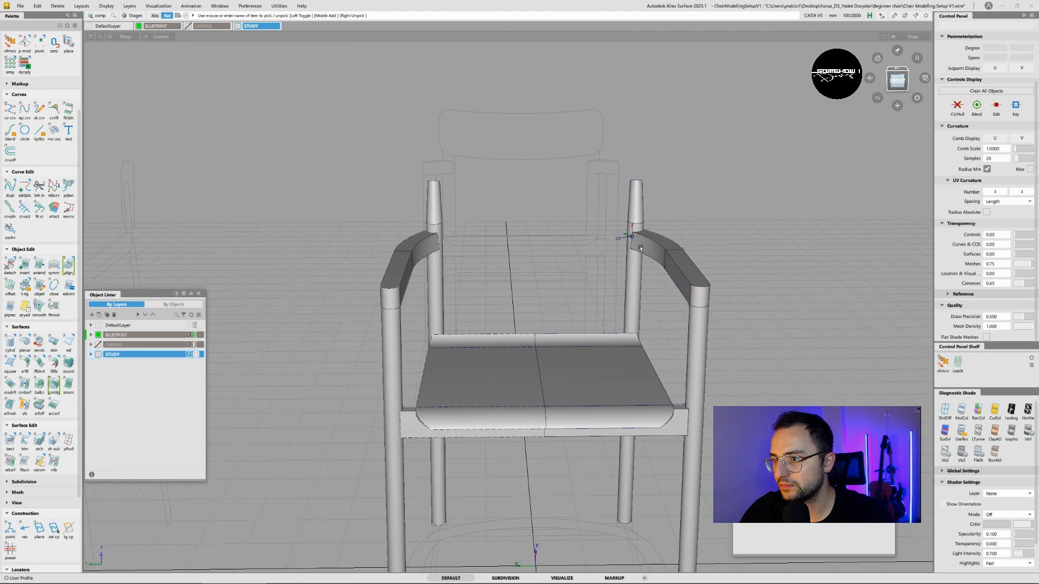
click(898, 77)
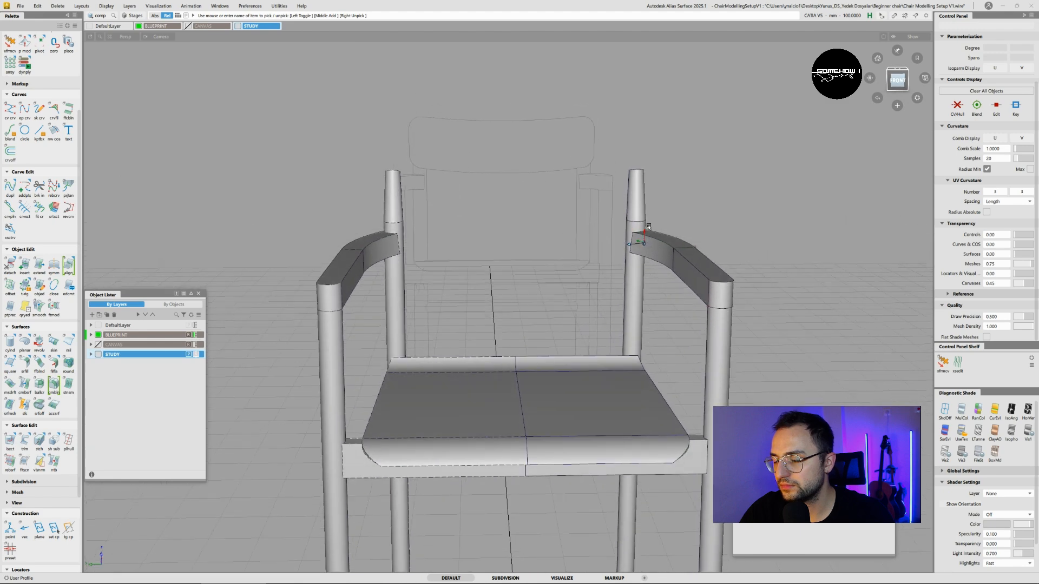
click(899, 82)
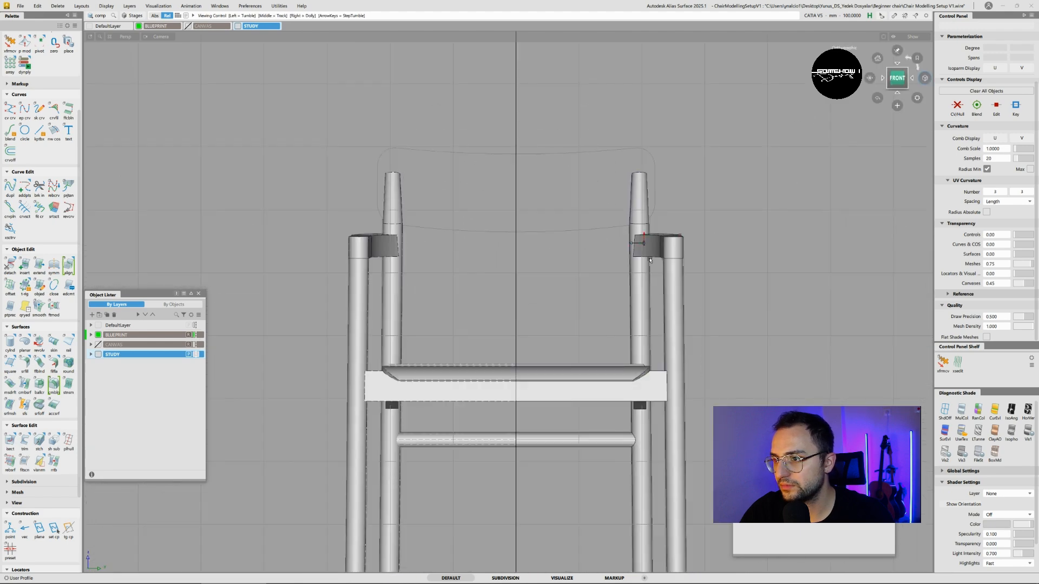
alt+shift+drag(650, 260, 526, 283)
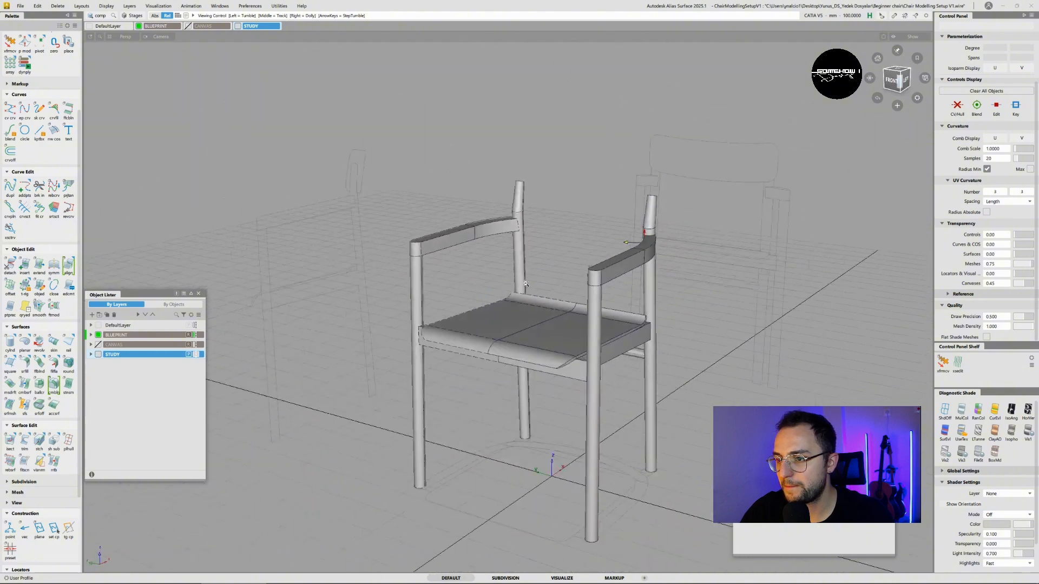
alt+shift+right_drag(526, 284, 482, 275)
alt+shift+right_drag(561, 251, 603, 257)
alt+shift+middle_drag(603, 257, 525, 297)
alt+shift+drag(541, 297, 703, 393)
- Show the chair from above and turn off the diagnostic shading
click(896, 74)
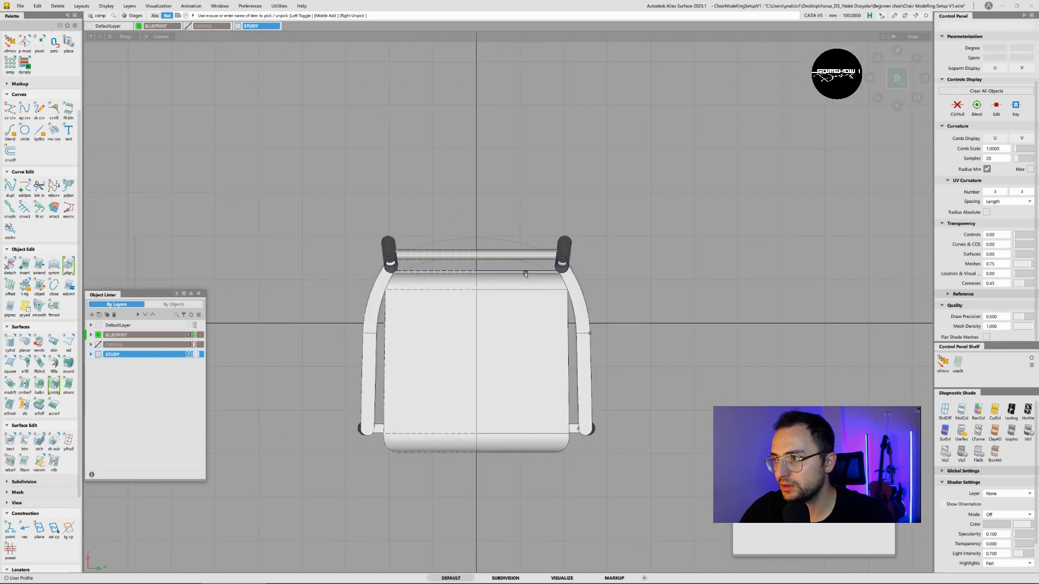
alt+shift+middle_drag(525, 274, 581, 273)
alt+shift+right_drag(580, 273, 620, 282)
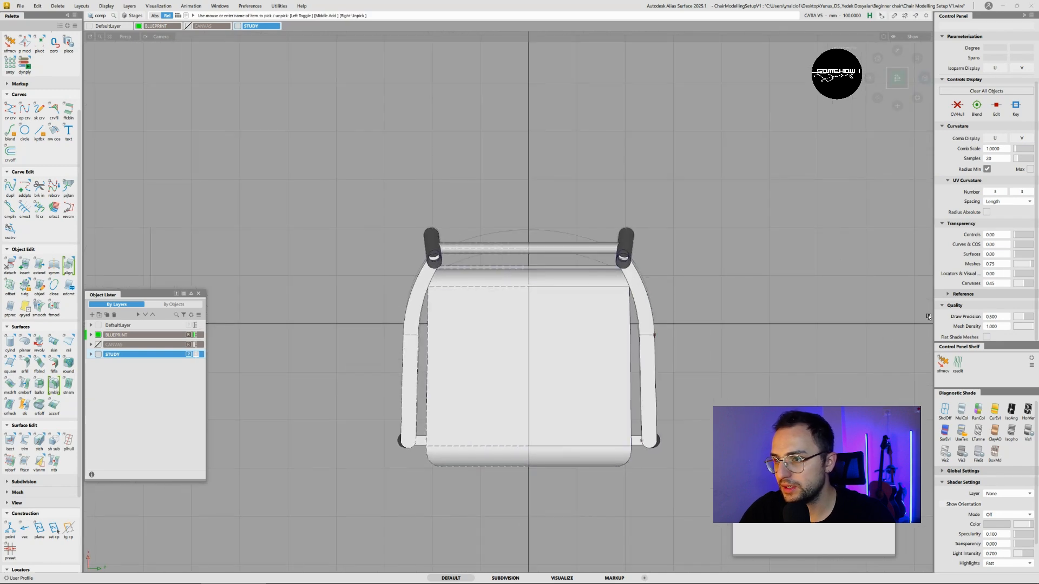
click(944, 411)
mouse_move(626, 282)
alt+shift+right_down()
mouse_move(572, 247)
mouse_move(437, 224)
alt+shift+right_up()
alt+shift+right_drag(757, 259, 705, 274)
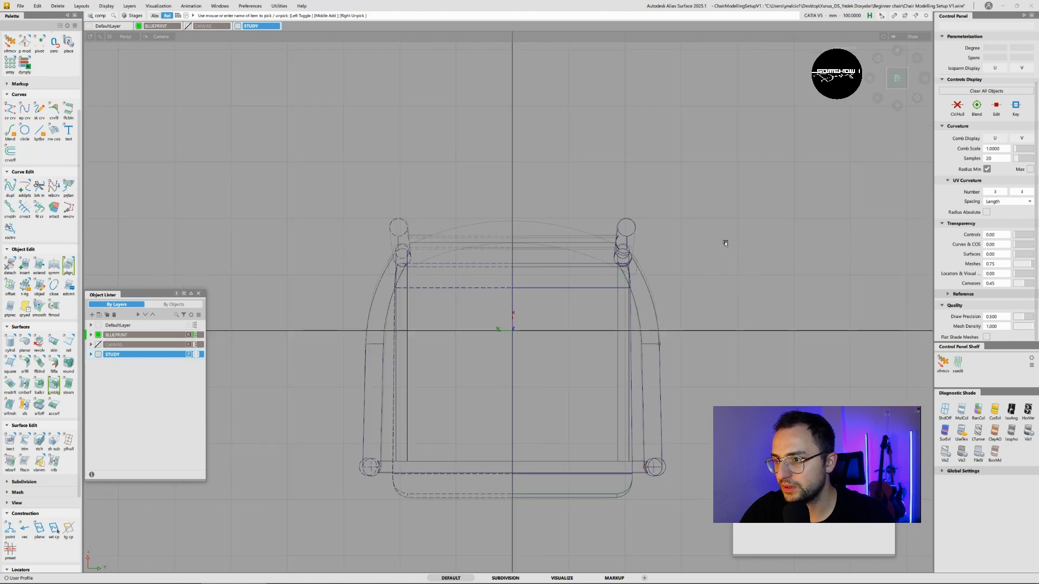
- Hide all chair surfaces so only the blueprint curves remain
ctrl+shift+drag(725, 241, 723, 261)
drag(735, 203, 524, 511)
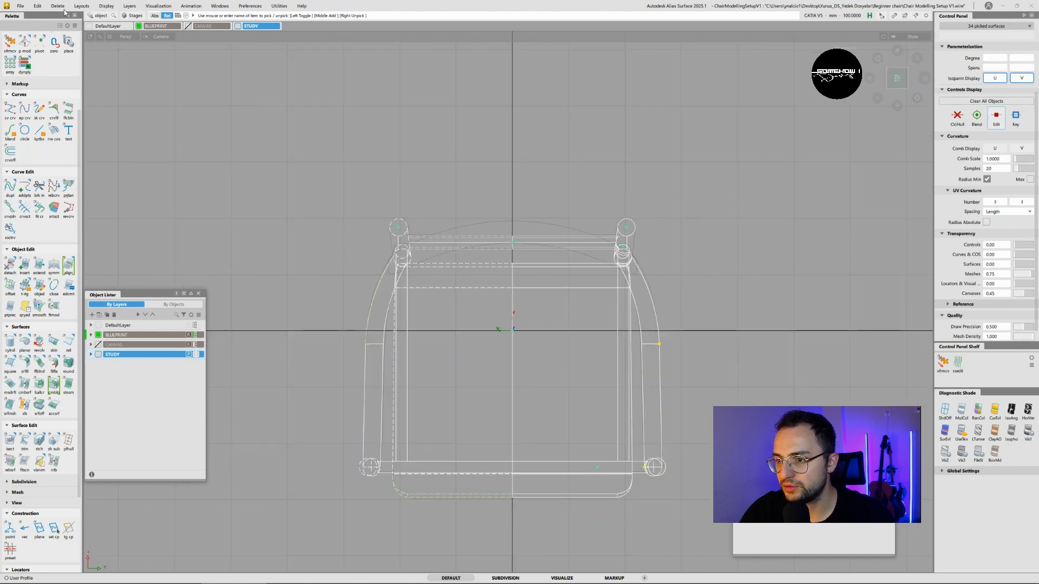
click(106, 5)
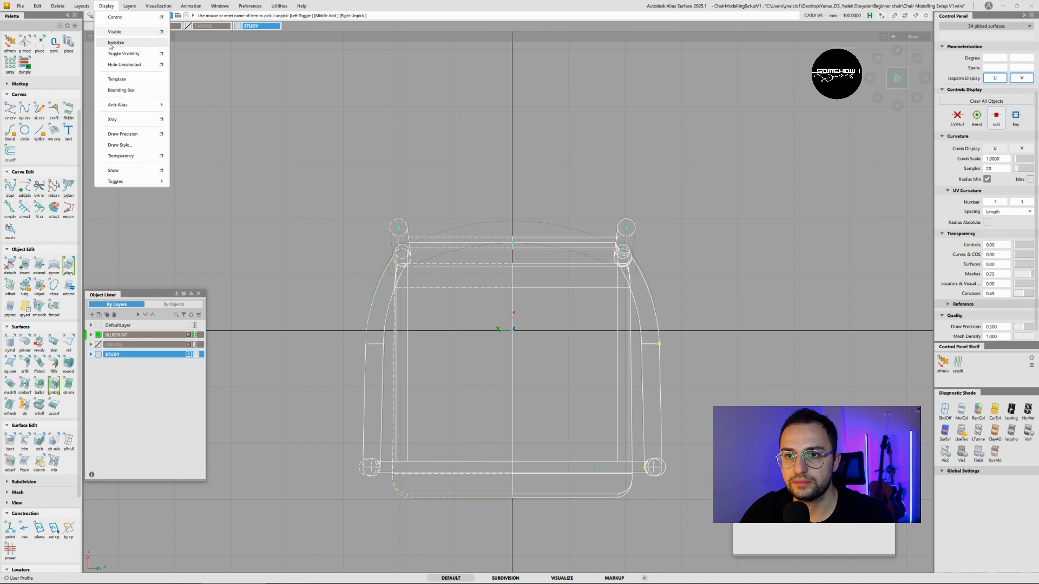
click(111, 41)
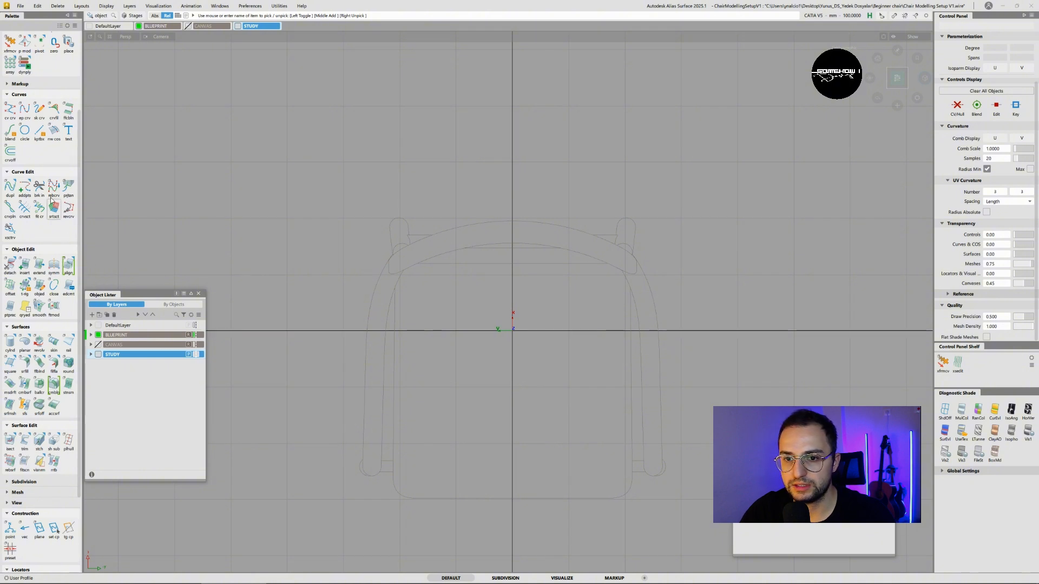
- Draw a straight edit-point curve from the centreline to the outer end of the backrest's rear outline, and place its centre CV on the outline
click(25, 111)
click(516, 225)
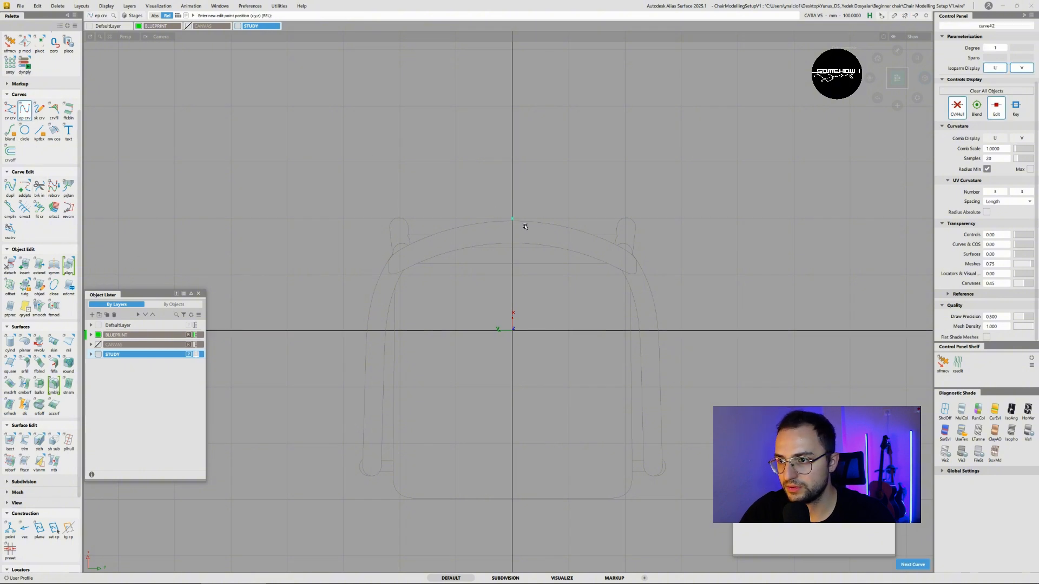
ctrl+shift+drag(582, 234, 582, 264)
ctrl+shift+drag(450, 214, 537, 237)
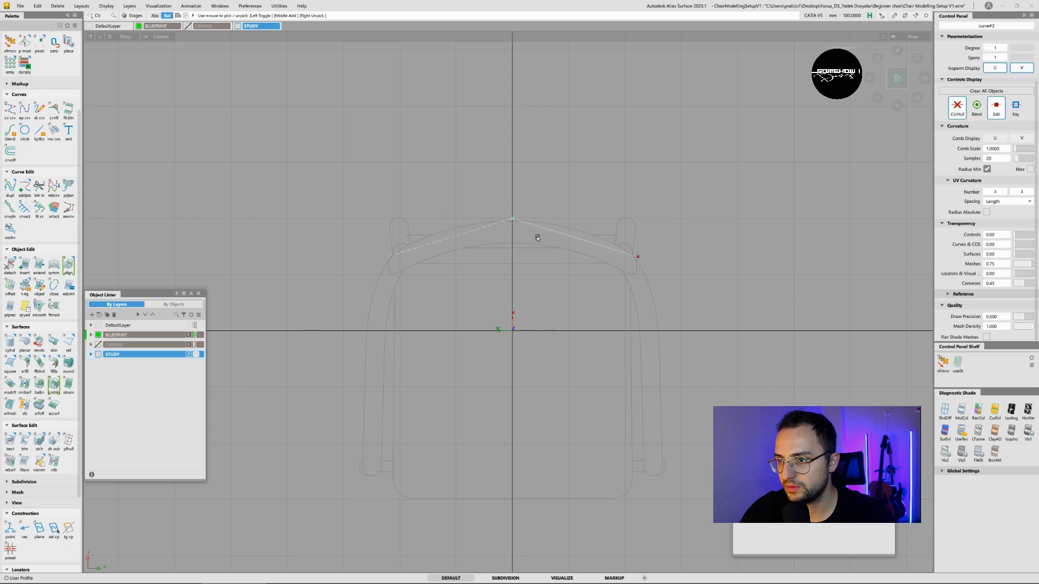
ctrl+shift+middle_drag(542, 222, 541, 189)
drag(540, 189, 540, 192)
scroll(637, 247, up, 4)
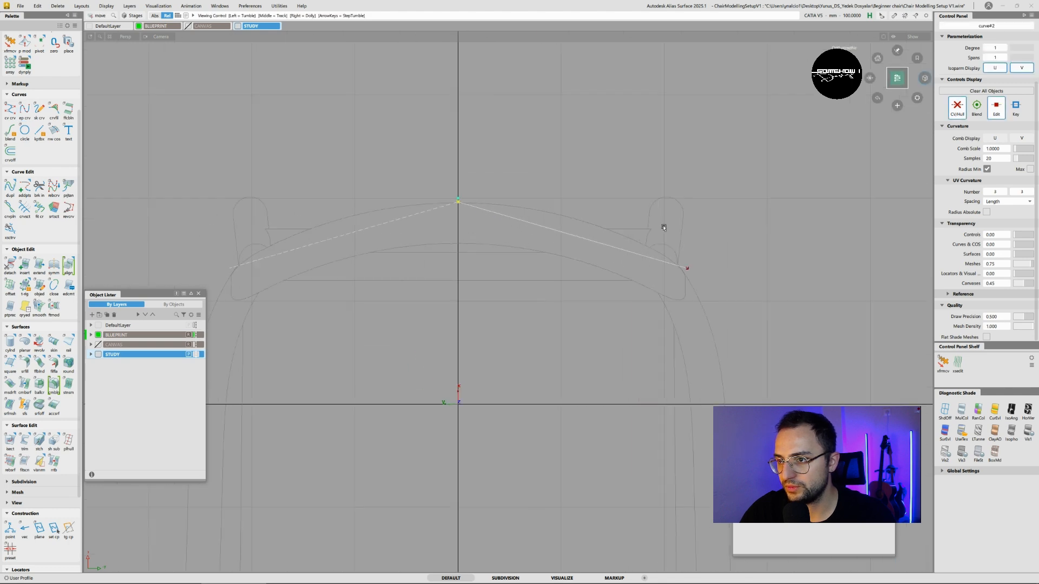
- Set the backrest curve to degree 2 and move its middle CV level with the centre CV to follow the blueprint arc
click(1006, 50)
ctrl+shift+drag(577, 297, 577, 323)
mouse_move(507, 220)
ctrl+shift+mouse_down()
mouse_move(550, 221)
mouse_move(588, 246)
ctrl+shift+mouse_up()
ctrl+shift+middle_drag(491, 246, 487, 214)
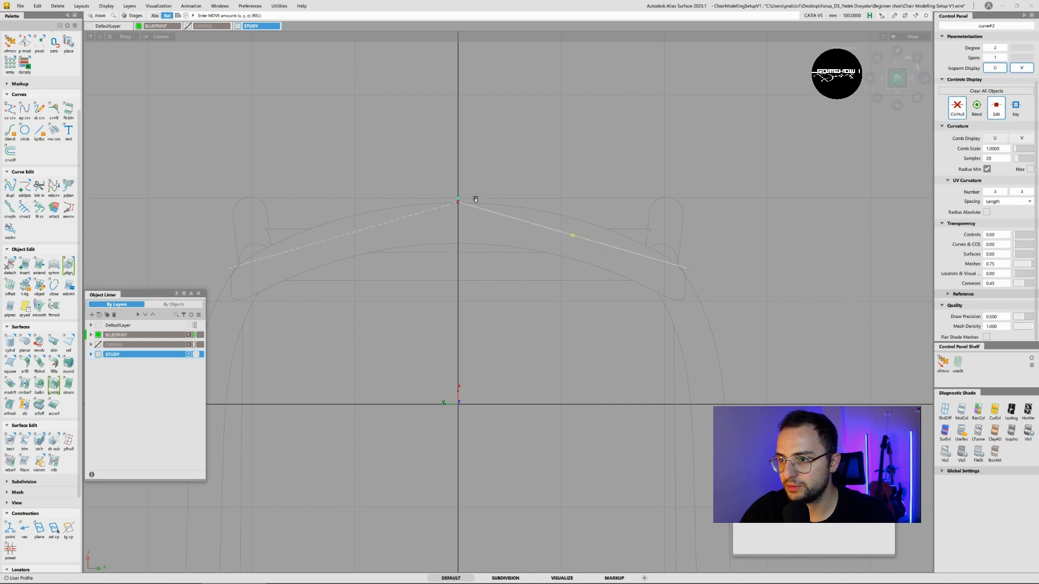
ctrl+right_click(475, 200)
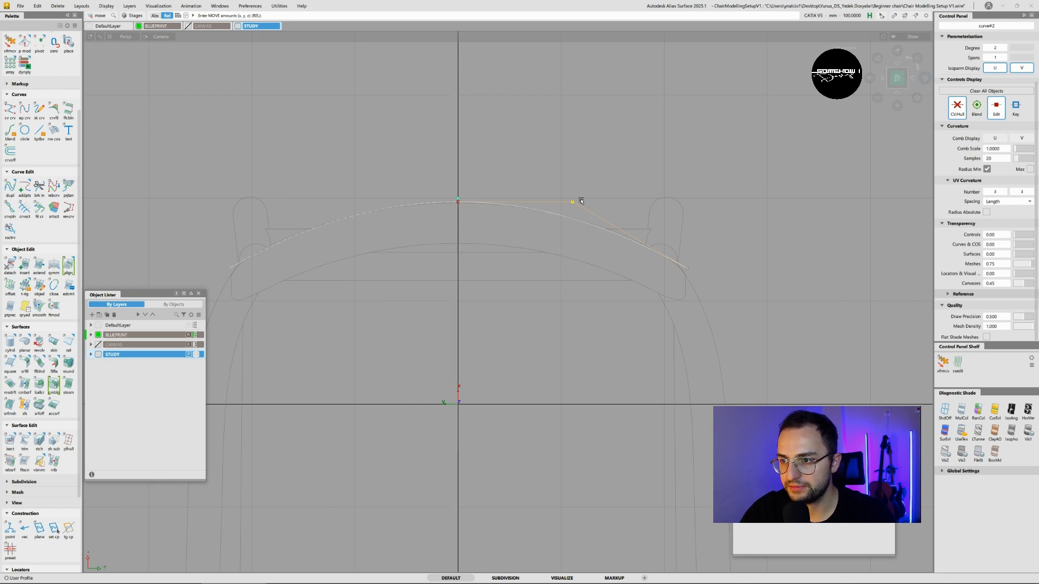
- Fine-tune the backrest curve's centre and middle CVs together against the blueprint arc, then show the front view
ctrl+shift+middle_drag(637, 312, 610, 262)
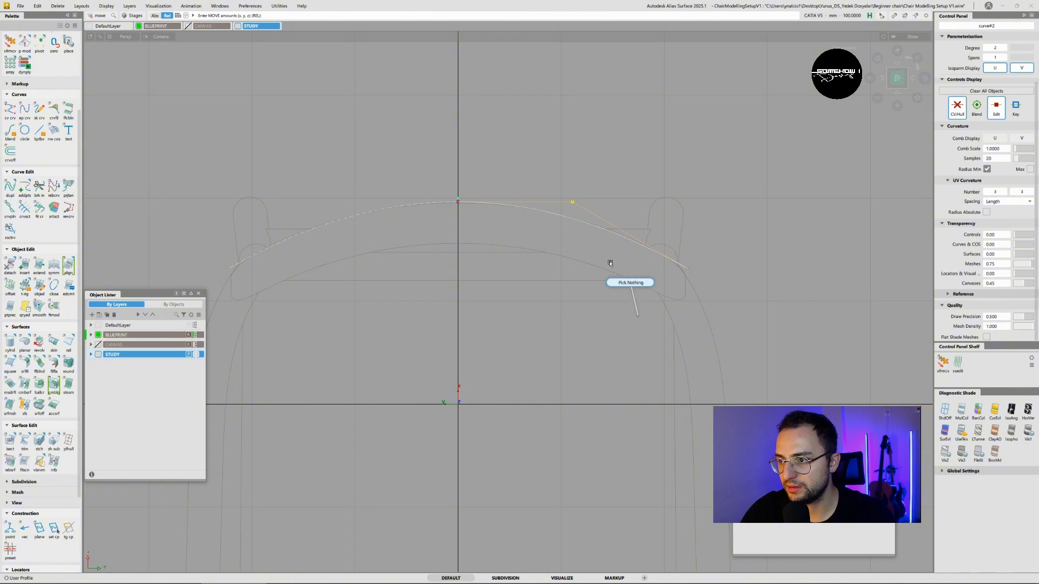
drag(438, 181, 595, 229)
ctrl+shift+middle_drag(575, 263, 571, 248)
right_drag(555, 253, 555, 252)
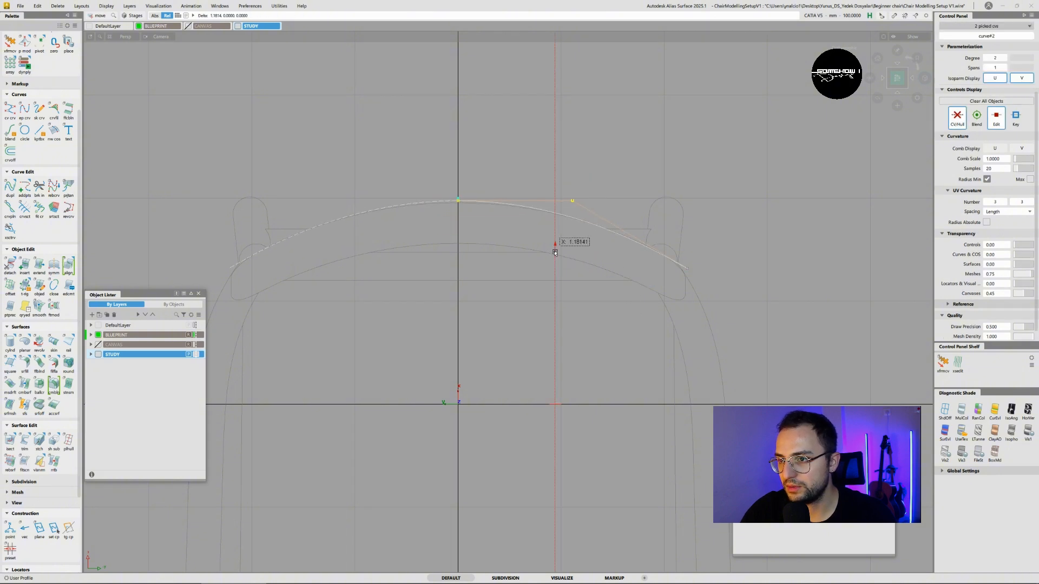
ctrl+shift+drag(554, 254, 555, 243)
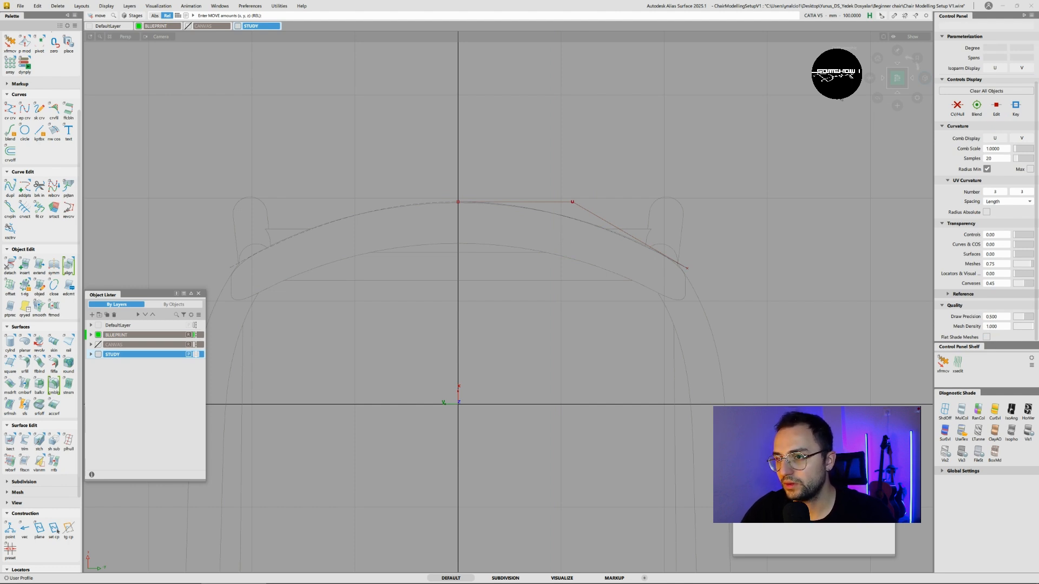
click(897, 78)
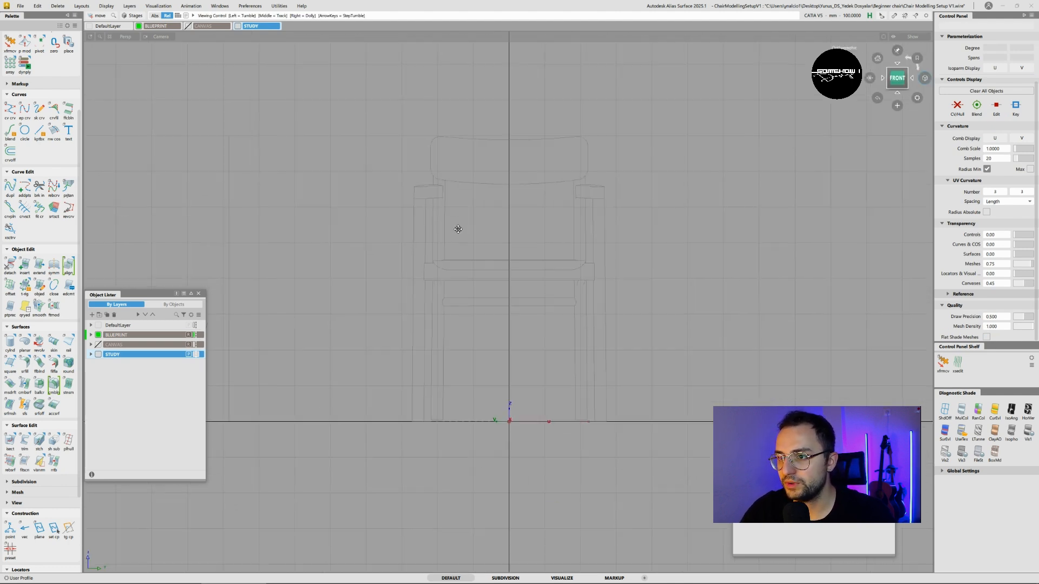
- Raise the backrest curve to the blueprint's upper backrest edge in the front view, and lift its outer end CV to follow that edge
alt+shift+middle_drag(458, 229, 455, 223)
ctrl+shift+drag(580, 339, 561, 380)
click(562, 414)
ctrl+shift+middle_drag(636, 393, 636, 369)
mouse_move(650, 382)
right_down()
mouse_move(671, 235)
mouse_move(670, 101)
mouse_move(651, 107)
mouse_move(673, 305)
right_up()
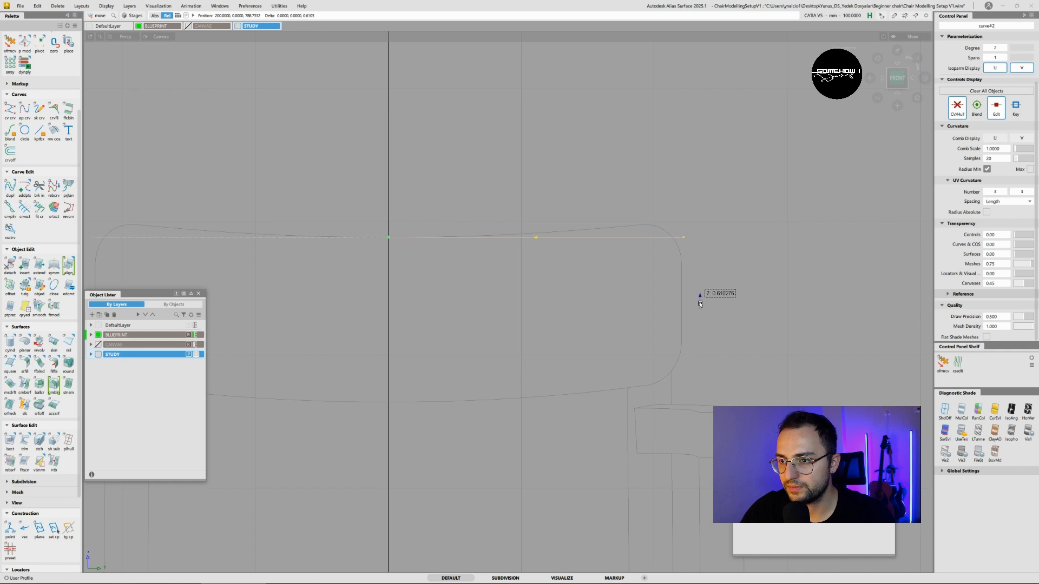
right_drag(700, 304, 755, 257)
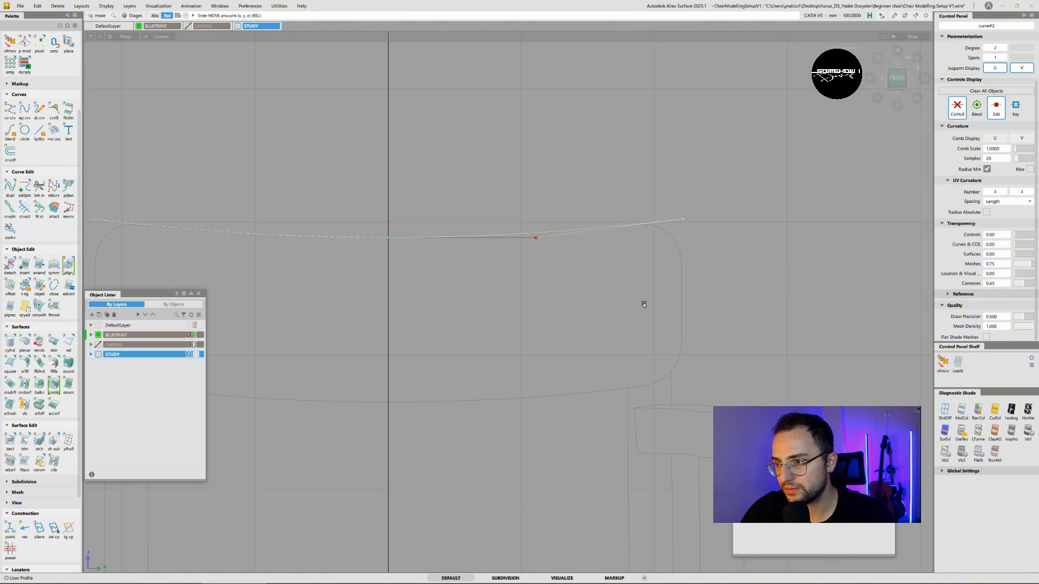
- Copy and paste the upper backrest curve and move the copy down onto the blueprint's lower backrest edge
alt+shift+middle_drag(545, 290, 603, 257)
ctrl+shift+drag(603, 257, 622, 223)
click(593, 247)
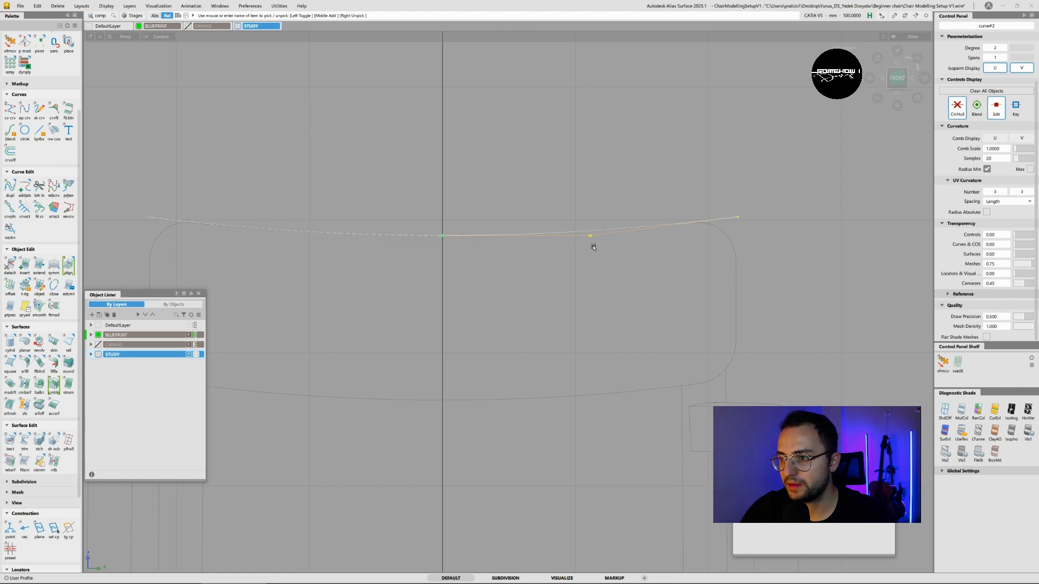
key(ctrl+c)
key(ctrl+v)
ctrl+shift+middle_drag(597, 265, 583, 209)
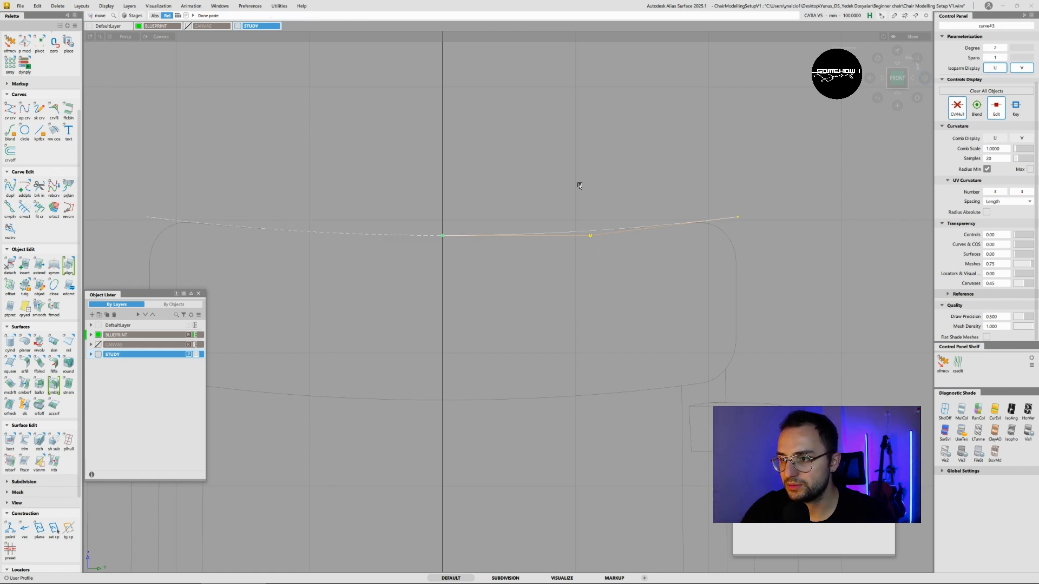
right_drag(579, 188, 580, 350)
- Adjust the height of the lower curve's outer end CV to match the blueprint's lower backrest edge
ctrl+shift+drag(712, 371, 715, 388)
drag(726, 364, 761, 390)
ctrl+shift+middle_drag(781, 385, 780, 360)
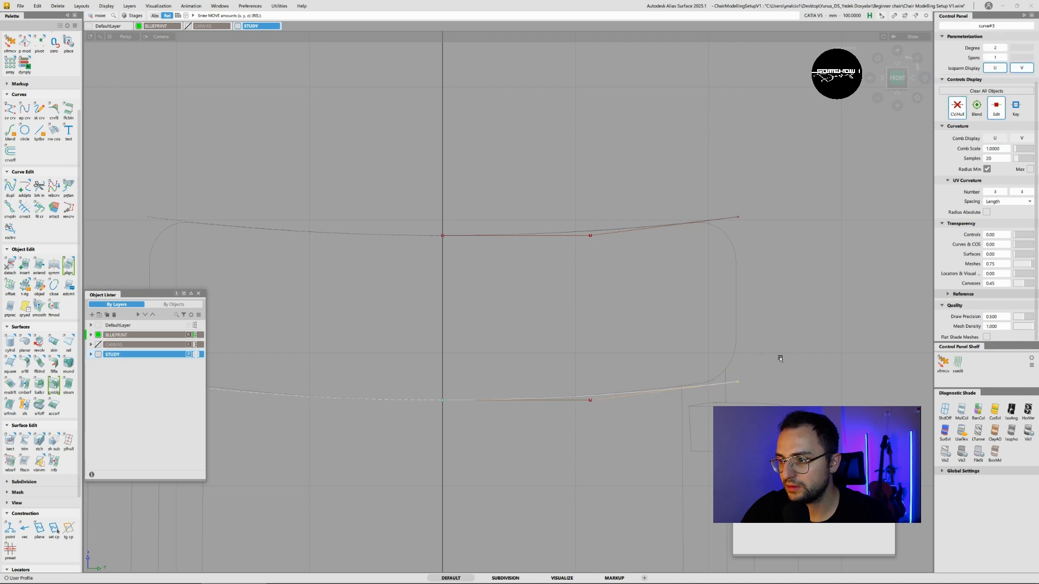
right_drag(780, 356, 780, 353)
- Move the whole lower curve forward in the top view onto the backrest's front blueprint arc
ctrl+shift+drag(622, 371, 623, 395)
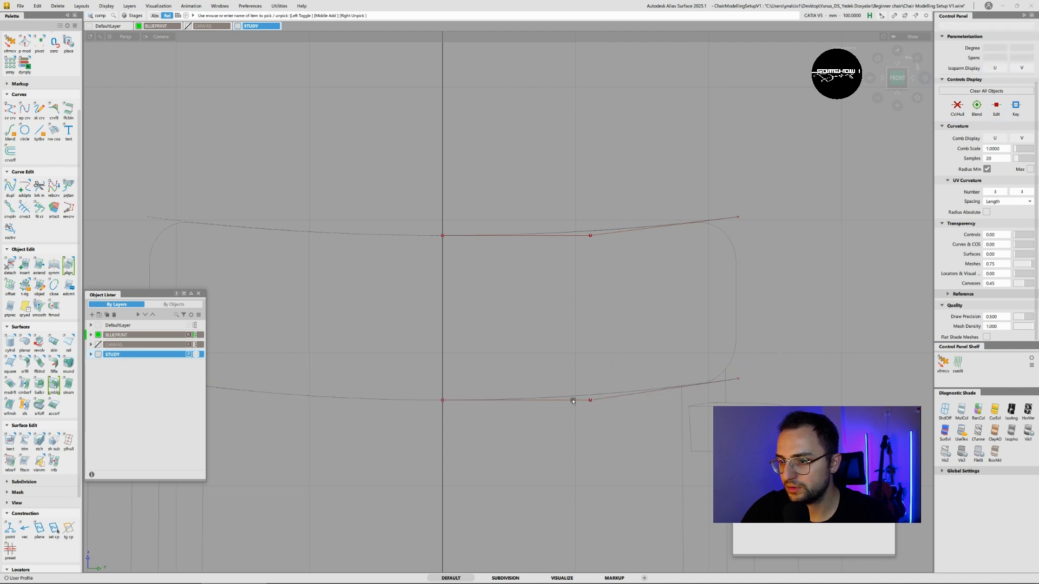
ctrl+shift+drag(675, 300, 699, 307)
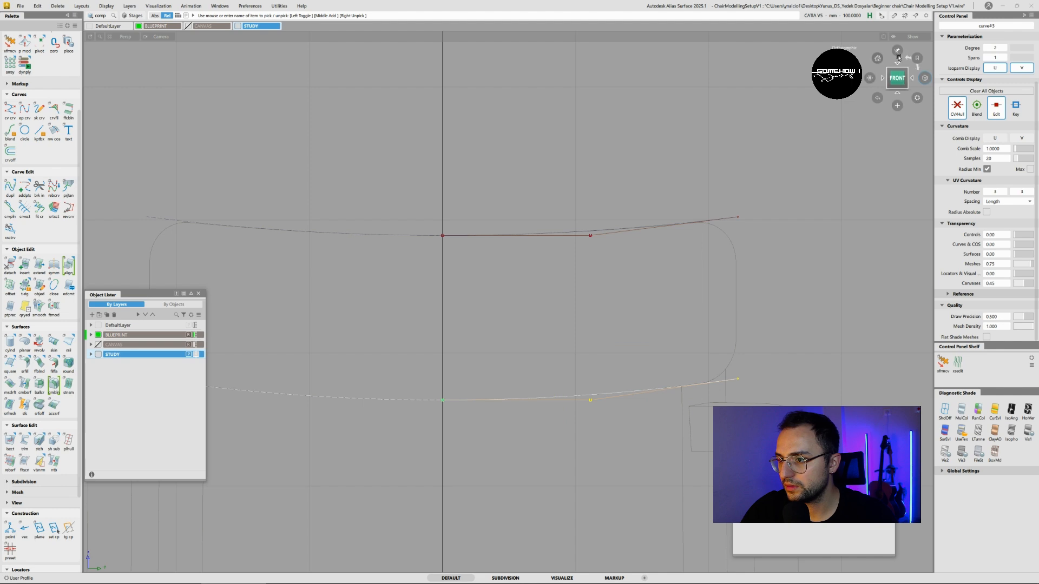
click(891, 73)
ctrl+shift+middle_drag(667, 226, 668, 224)
right_drag(653, 171, 654, 224)
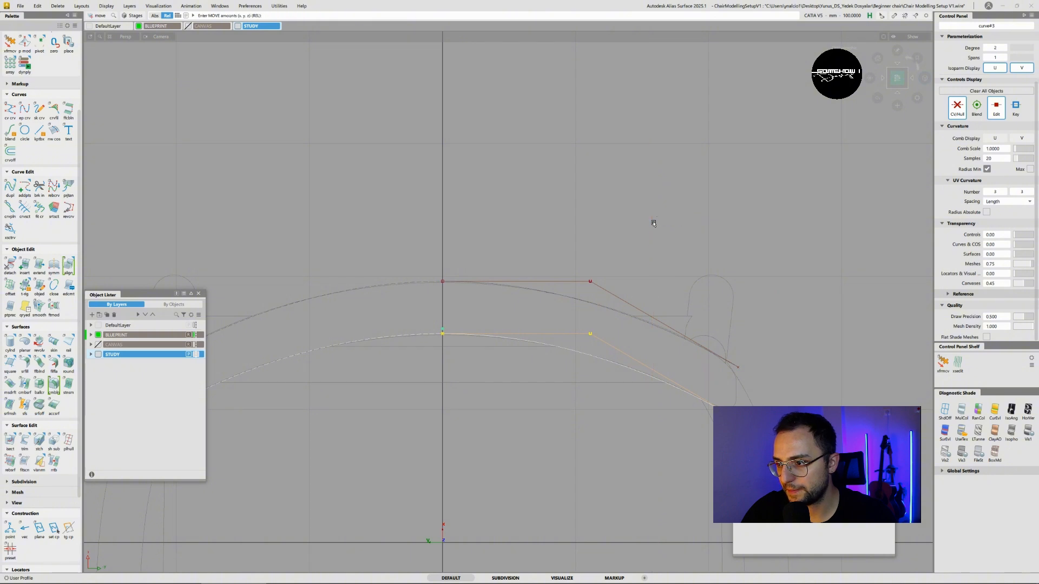
ctrl+shift+drag(862, 251, 868, 217)
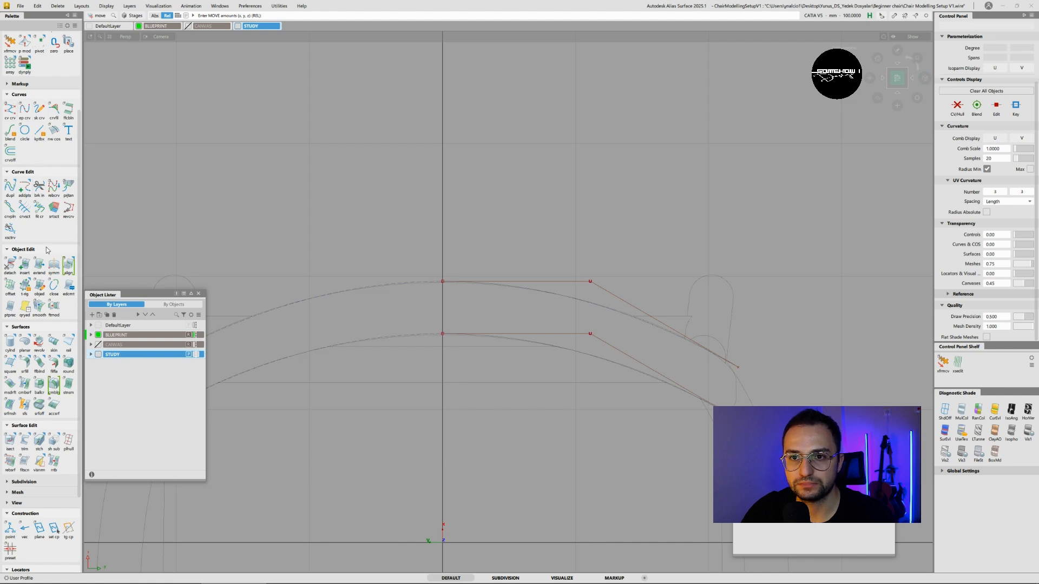
- Draw an edit-point curve joining the outer ends of the two backrest curves
scroll(47, 249, down, 1)
click(24, 87)
click(741, 368)
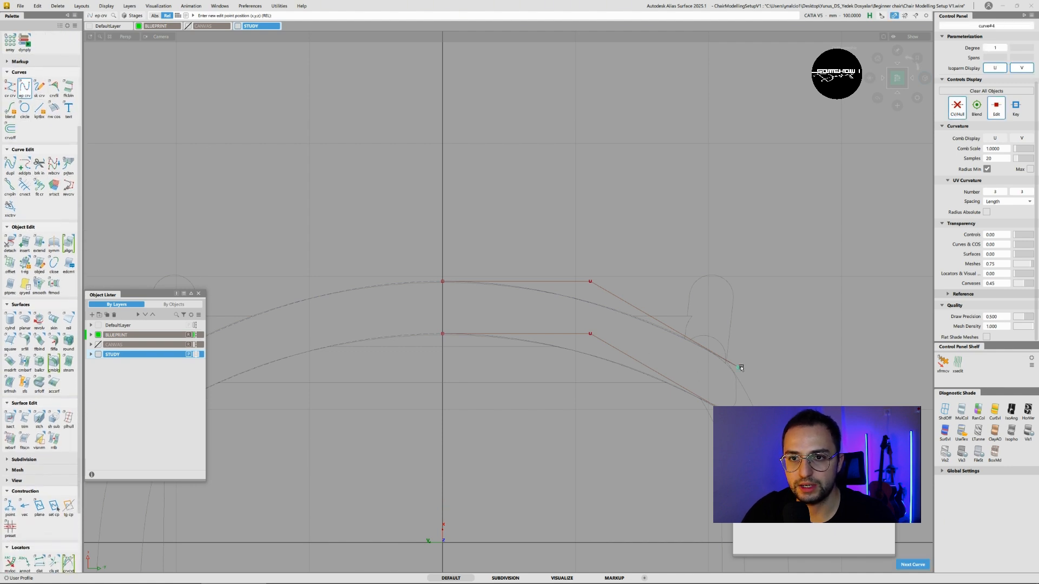
scroll(716, 323, up, 5)
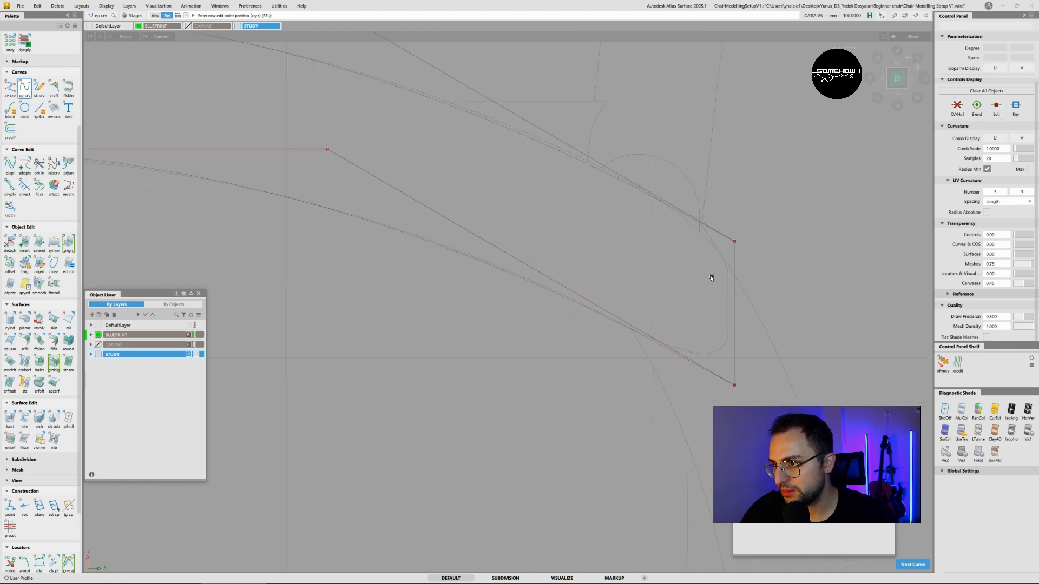
- Shorten the outer ends of both backrest curves slightly with the Extend tool
click(40, 243)
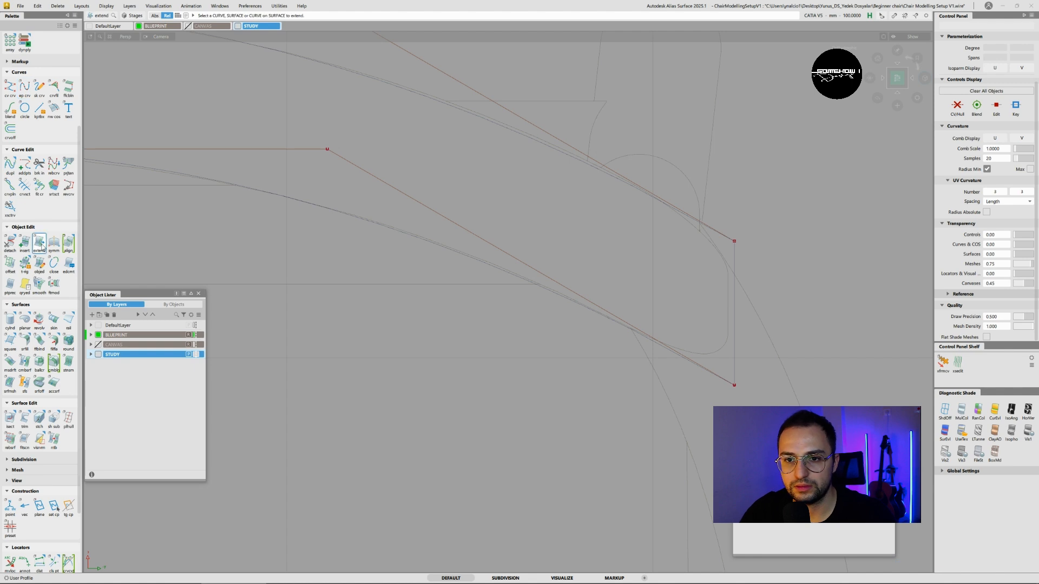
click(718, 244)
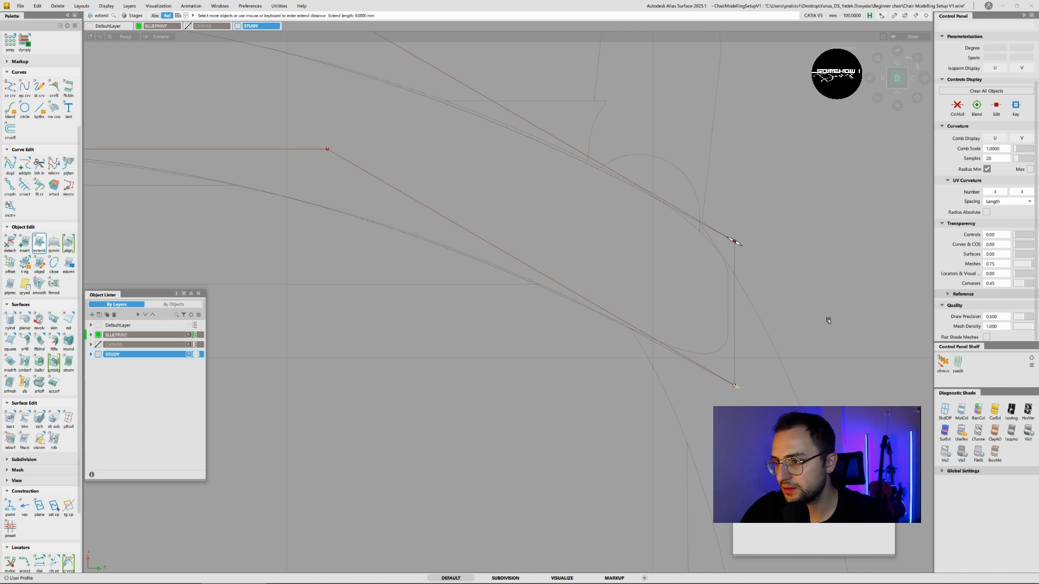
drag(827, 320, 753, 259)
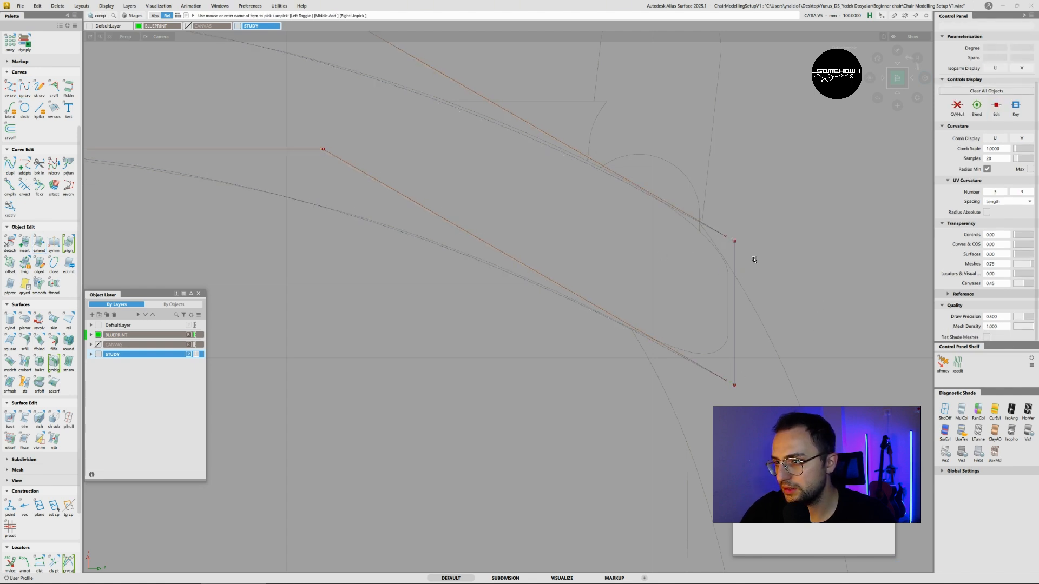
- Draw a new straight edit-point curve between the shortened outer ends of the two backrest curves
click(25, 87)
click(725, 236)
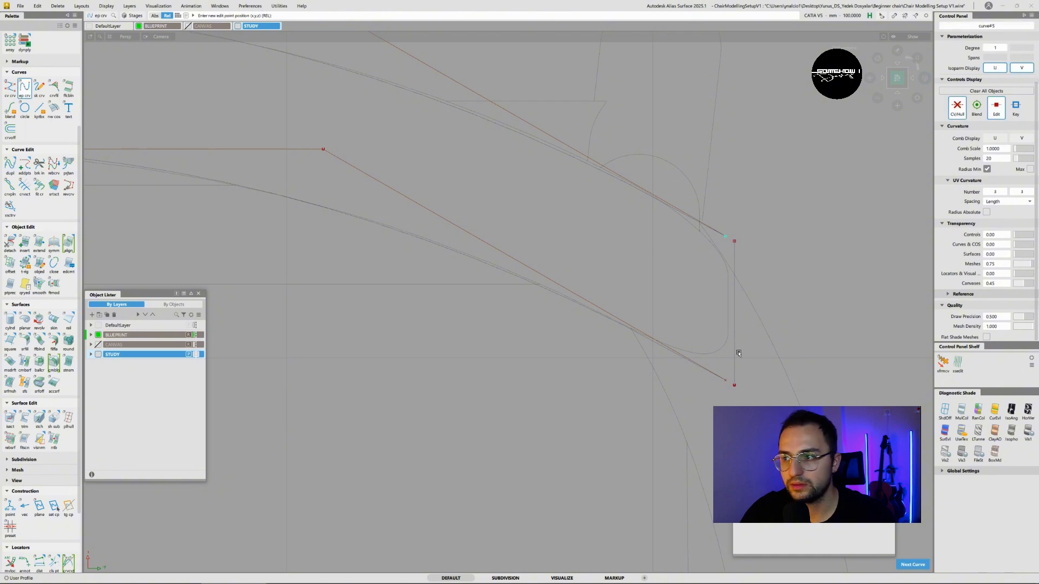
click(734, 385)
drag(721, 405, 728, 389)
key(ctrl+z)
click(728, 388)
key(ctrl+z)
click(725, 387)
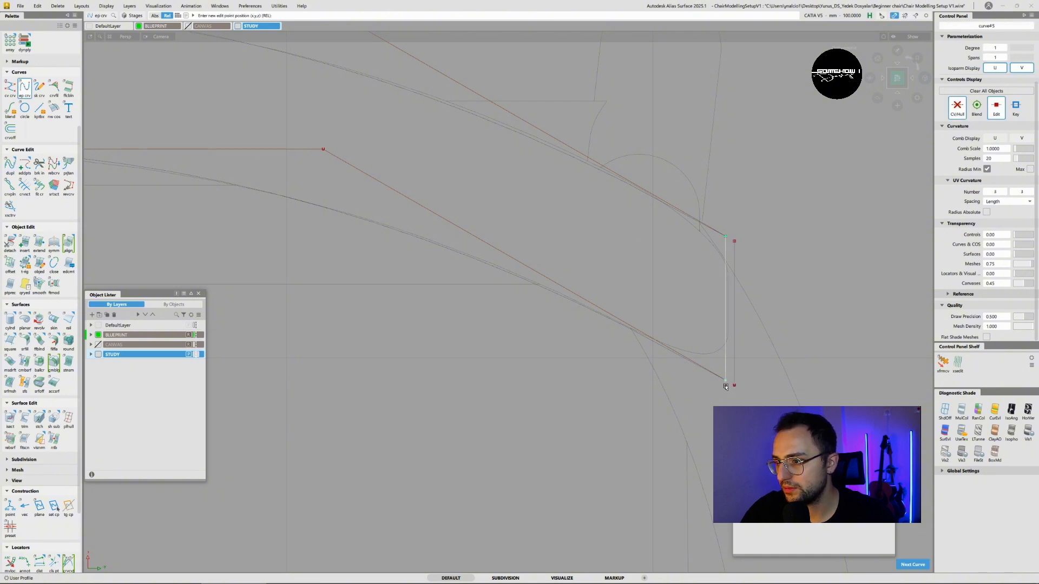
- Move the coincident end CVs at both outer corners of the backrest curves slightly outward together
ctrl+shift+drag(645, 257, 686, 257)
drag(697, 220, 731, 247)
drag(713, 359, 729, 392)
ctrl+shift+right_drag(798, 342, 801, 308)
middle_drag(817, 281, 820, 282)
right_drag(820, 284, 819, 286)
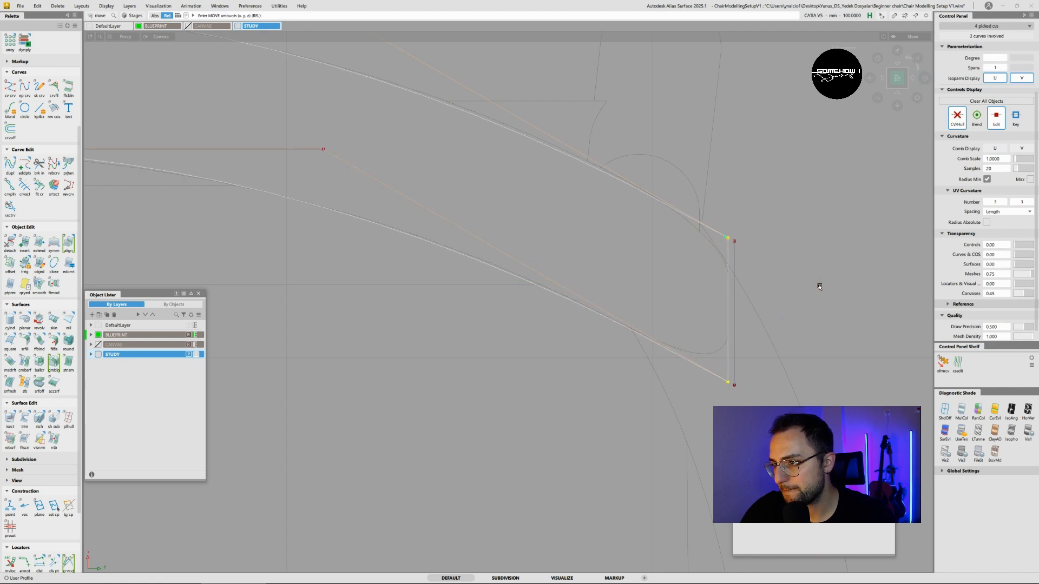
- Delete the leftover connecting curve just outside the new outer side curve
ctrl+shift+drag(751, 300, 753, 245)
mouse_move(746, 246)
mouse_down()
mouse_move(734, 247)
mouse_move(761, 256)
mouse_up()
click(738, 254)
key(Delete)
- Reposition the rear curve's centre and middle CVs against the blueprint arc, shifting the middle CV outward
alt+shift+right_drag(740, 254, 545, 241)
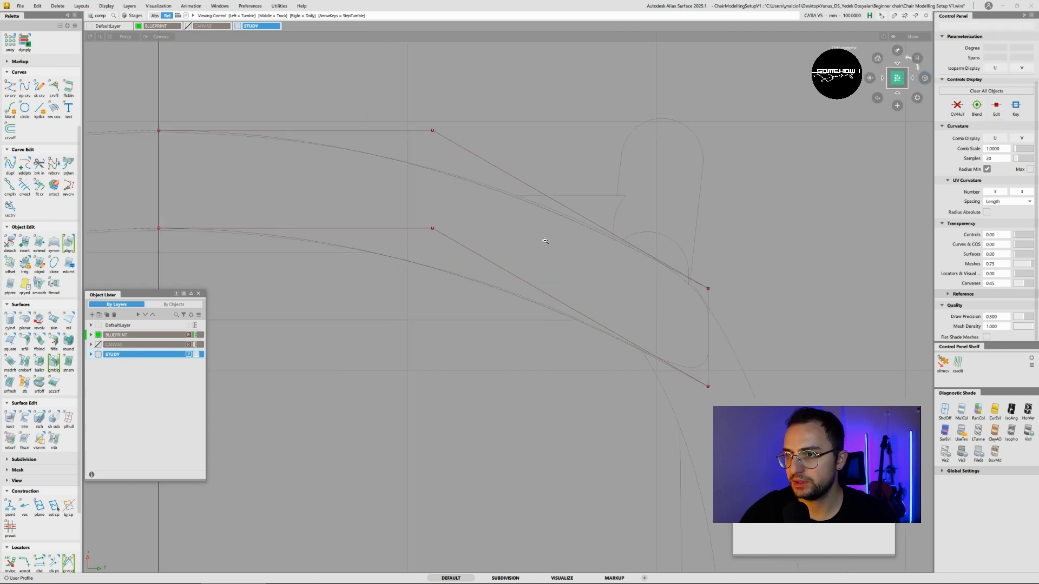
alt+shift+middle_drag(545, 241, 581, 273)
ctrl+shift+drag(260, 180, 259, 163)
drag(181, 162, 277, 171)
drag(360, 142, 517, 189)
ctrl+shift+middle_drag(546, 165, 548, 149)
drag(548, 149, 548, 150)
ctrl+shift+drag(530, 190, 507, 180)
ctrl+shift+middle_drag(557, 160, 558, 145)
drag(557, 145, 575, 145)
ctrl+shift+drag(533, 270, 526, 258)
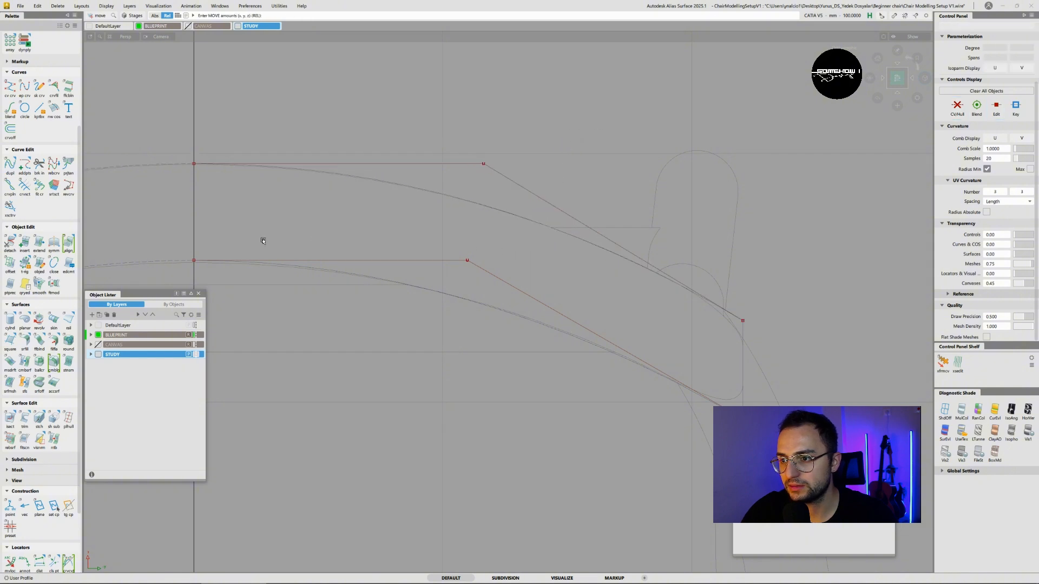
- Adjust the front curve's centre and middle CVs to the blueprint arc and shift its middle CV outward
ctrl+shift+drag(262, 238, 230, 237)
drag(177, 235, 236, 264)
drag(323, 240, 538, 261)
right_drag(539, 260, 539, 262)
ctrl+shift+drag(504, 295, 400, 252)
drag(403, 246, 507, 288)
ctrl+shift+drag(521, 275, 522, 255)
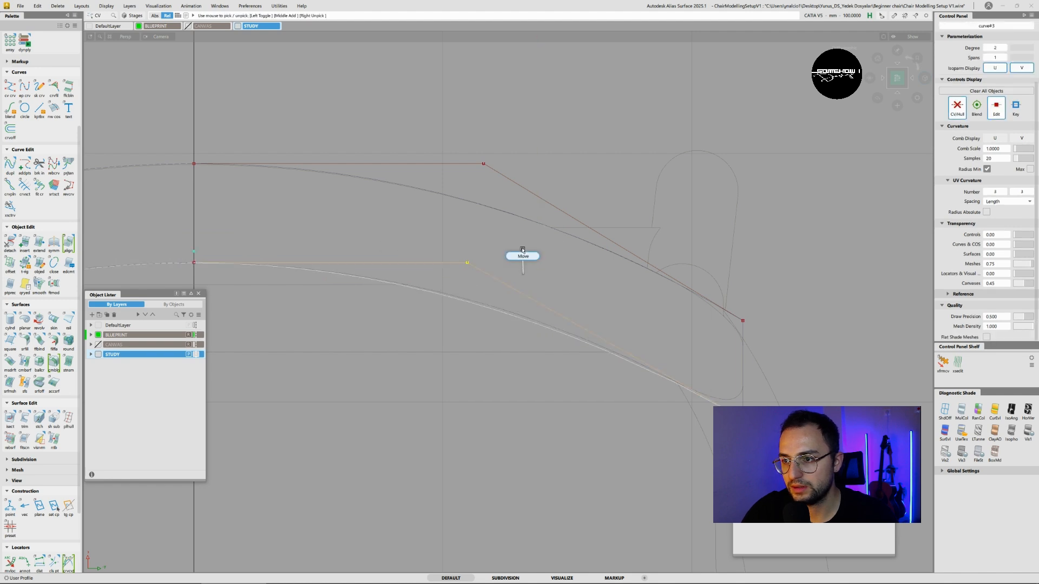
middle_drag(524, 256, 536, 256)
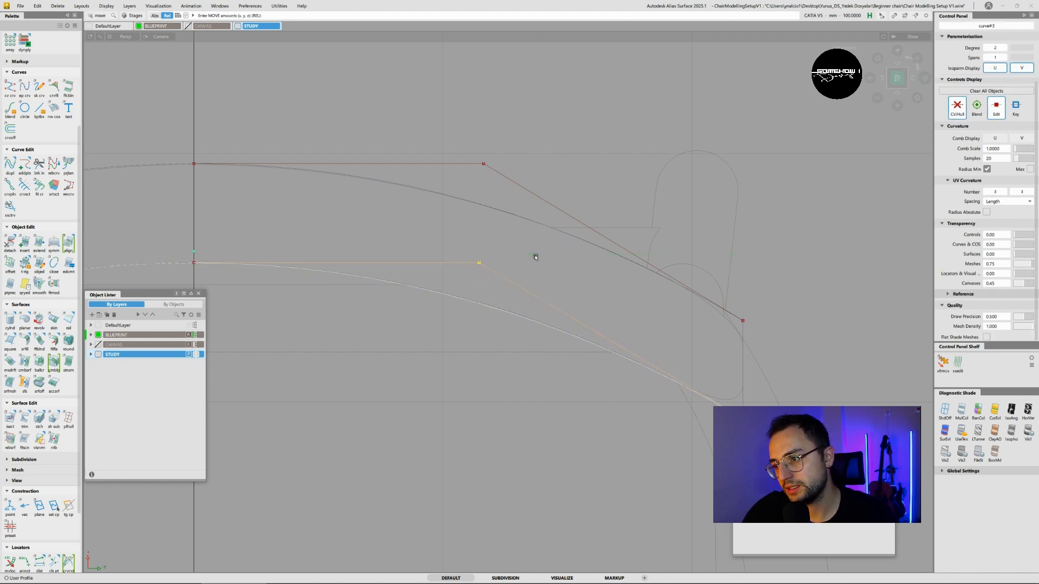
ctrl+shift+drag(530, 295, 524, 261)
- Draw a straight edit-point curve between the centreline ends of the two backrest curves, undoing any stray extra point
alt+shift+right_drag(523, 261, 517, 278)
alt+shift+drag(518, 278, 450, 204)
alt+shift+right_drag(450, 204, 436, 222)
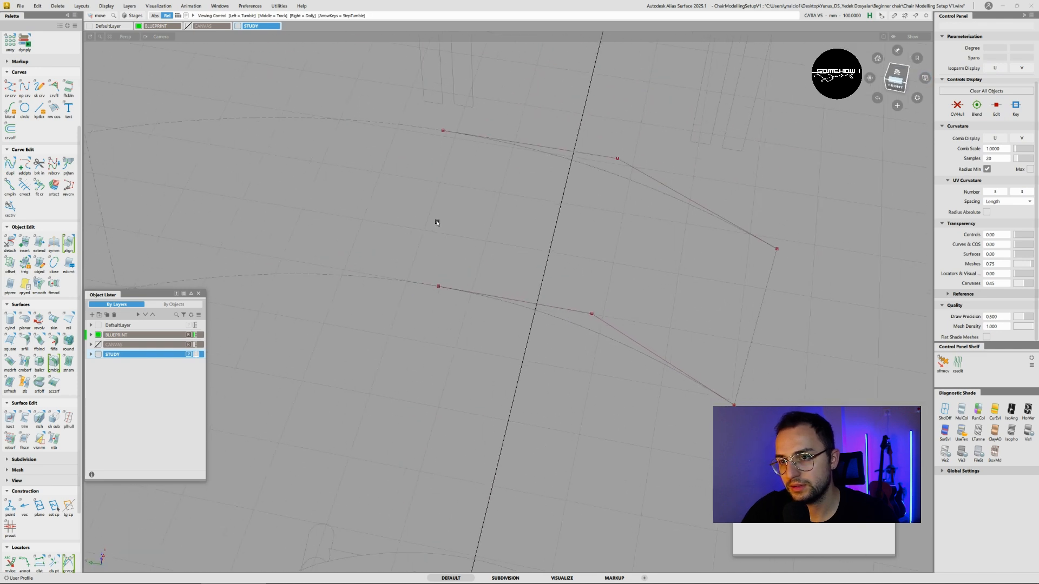
alt+shift+middle_drag(436, 223, 421, 279)
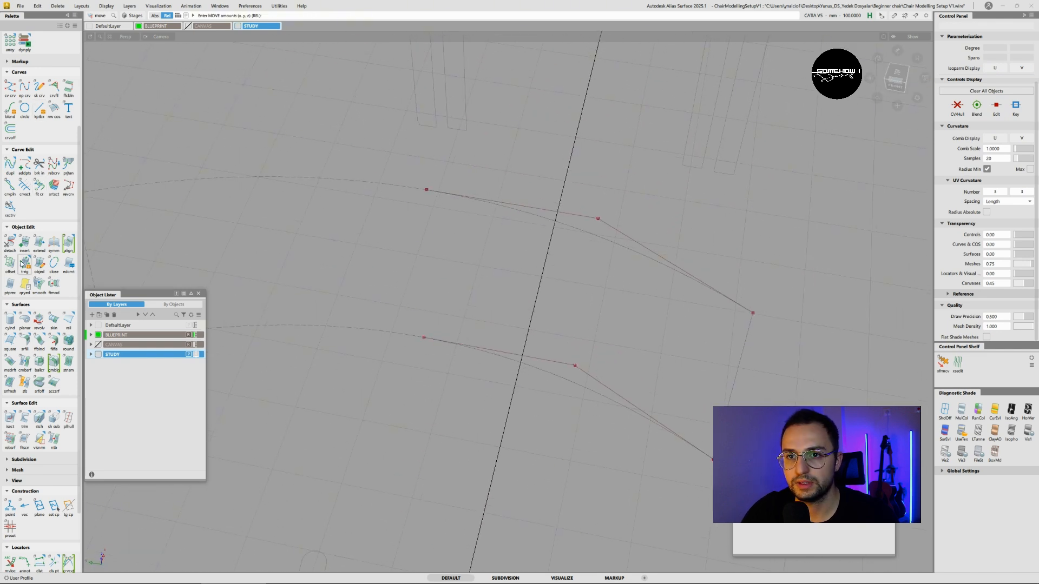
scroll(24, 325, down, 3)
scroll(36, 262, up, 3)
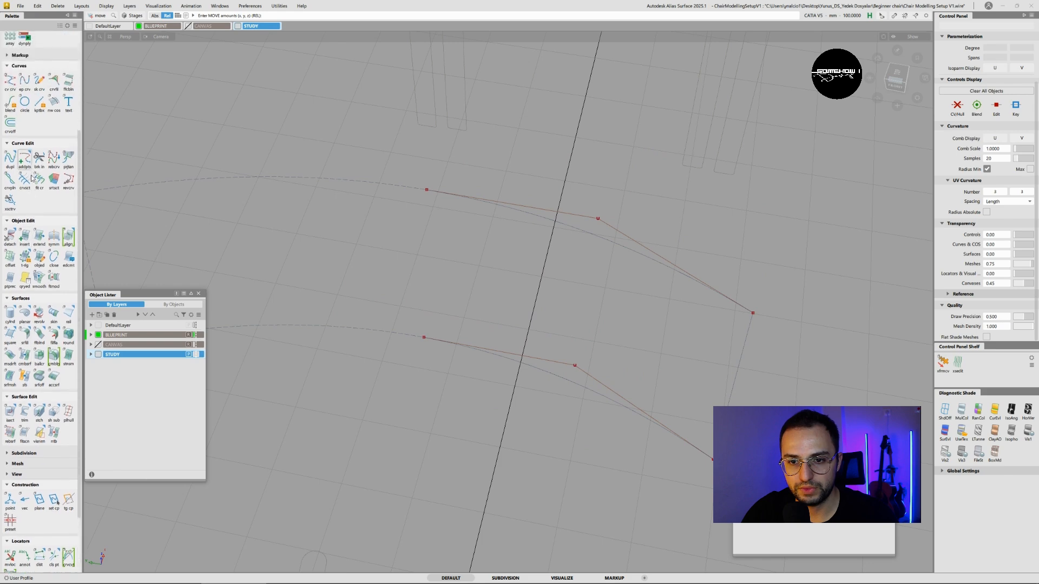
click(24, 94)
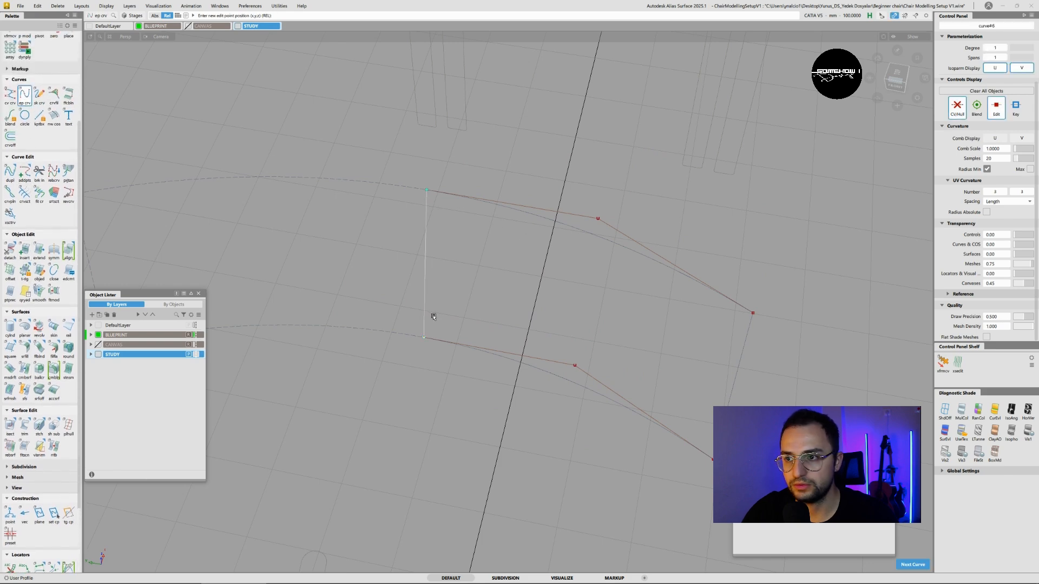
alt+shift+drag(462, 323, 541, 339)
click(533, 329)
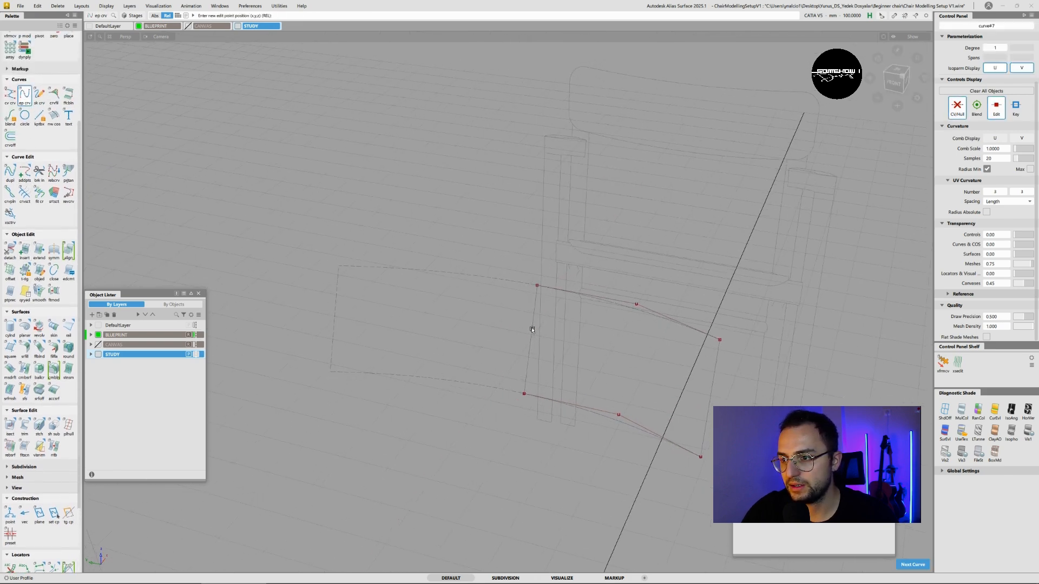
key(ctrl+z)
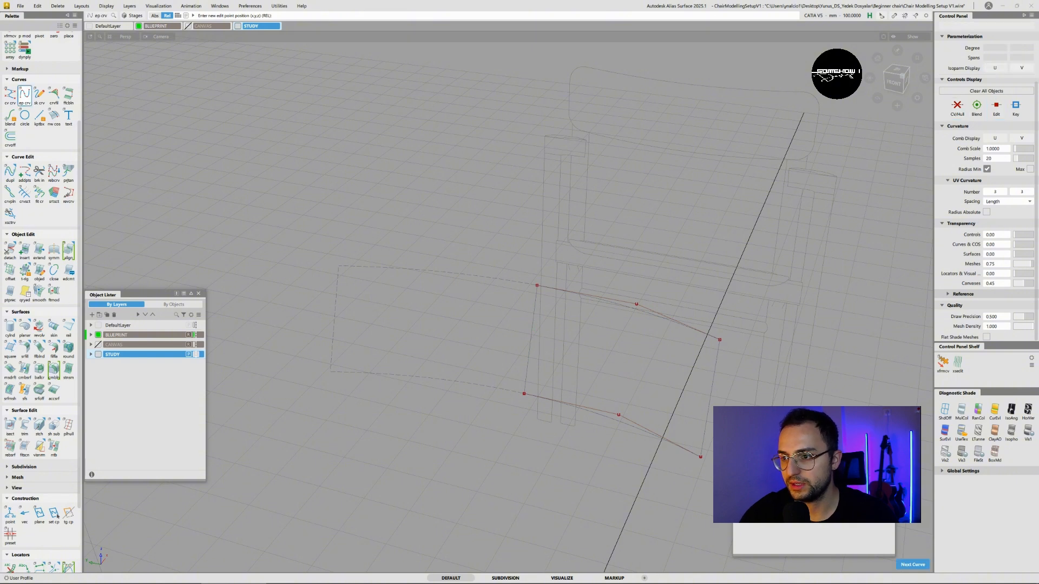
- Create a Square surface from the centreline, upper, outer side and lower backrest curves
scroll(51, 290, down, 1)
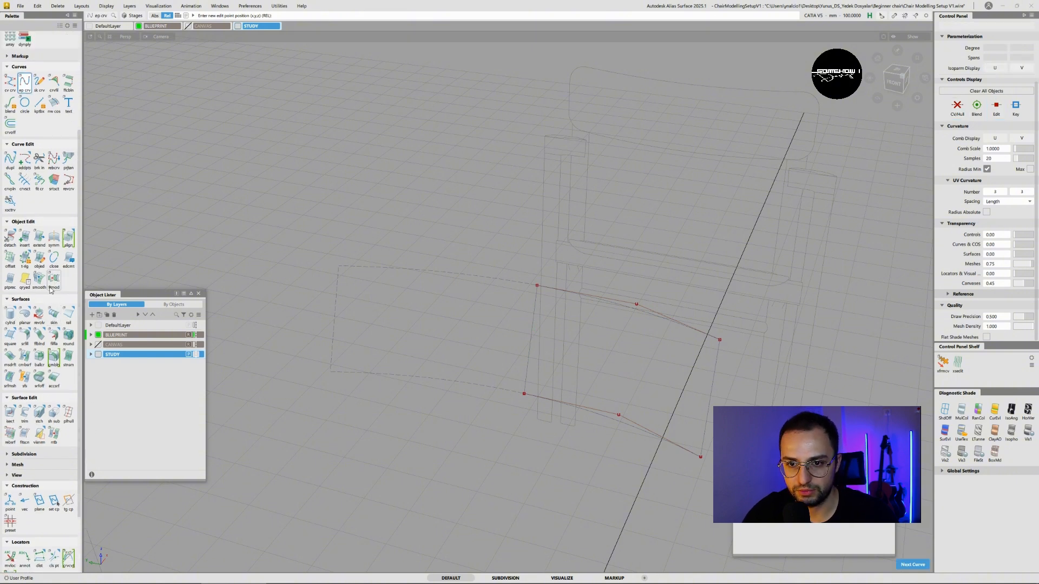
scroll(51, 292, up, 3)
scroll(41, 338, down, 4)
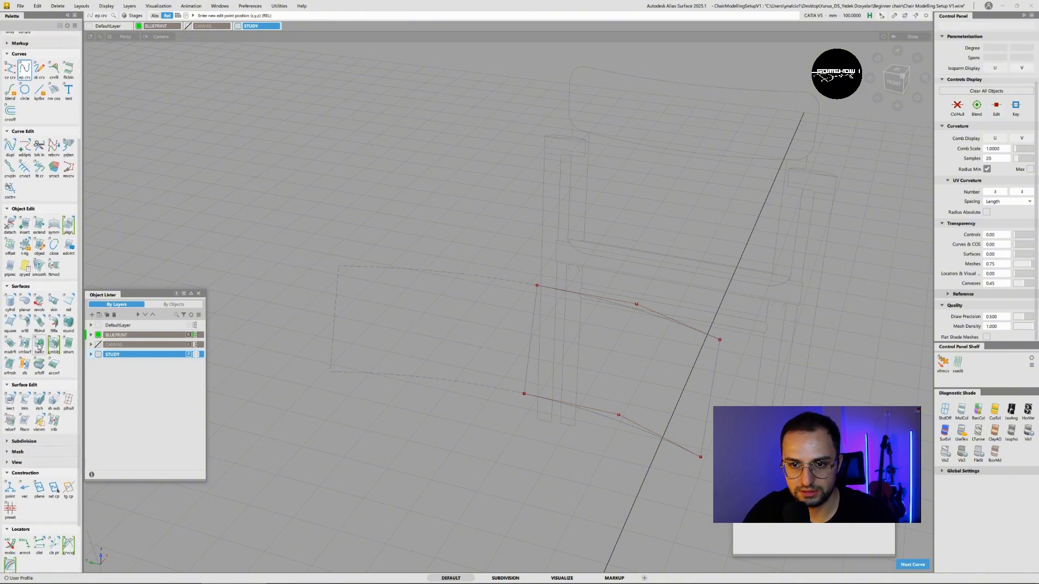
click(16, 323)
click(528, 340)
click(644, 311)
alt+shift+middle_drag(709, 385, 663, 365)
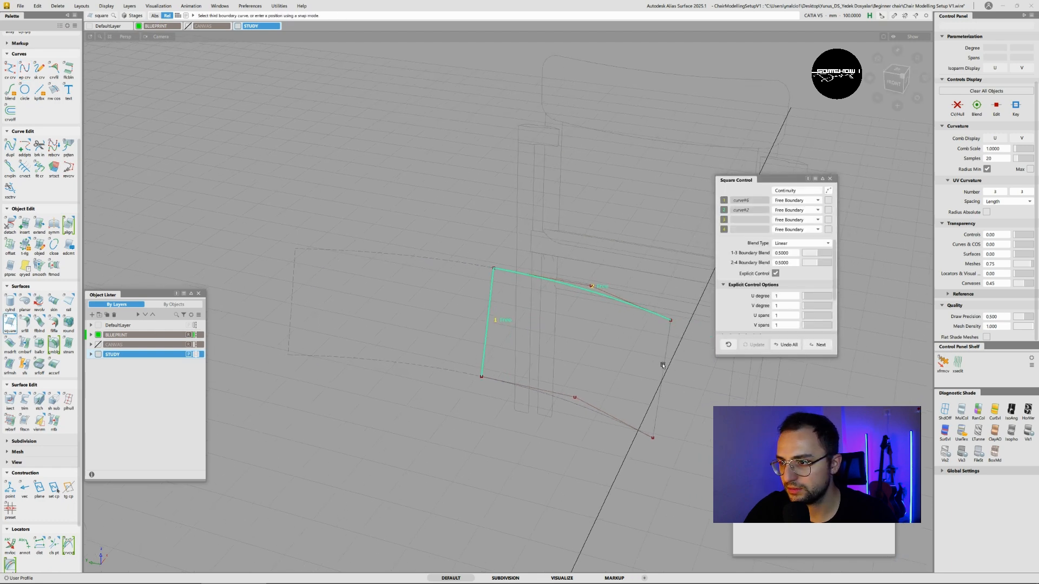
click(662, 365)
click(582, 406)
alt+shift+drag(565, 379, 657, 304)
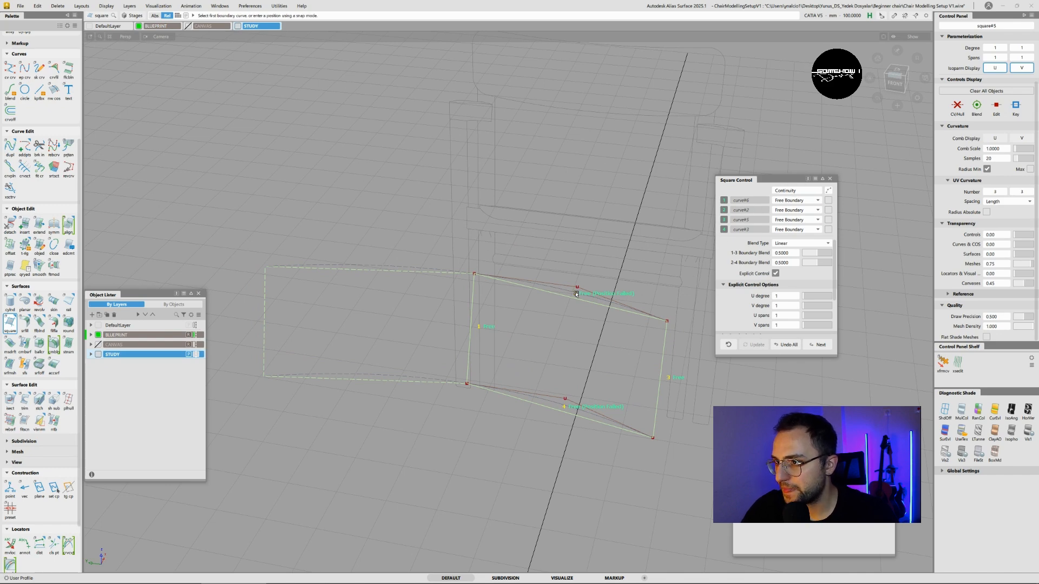
- Set the Square surface's centreline boundary to Implied Tangent continuity and its three other boundaries to G0 Position
click(783, 204)
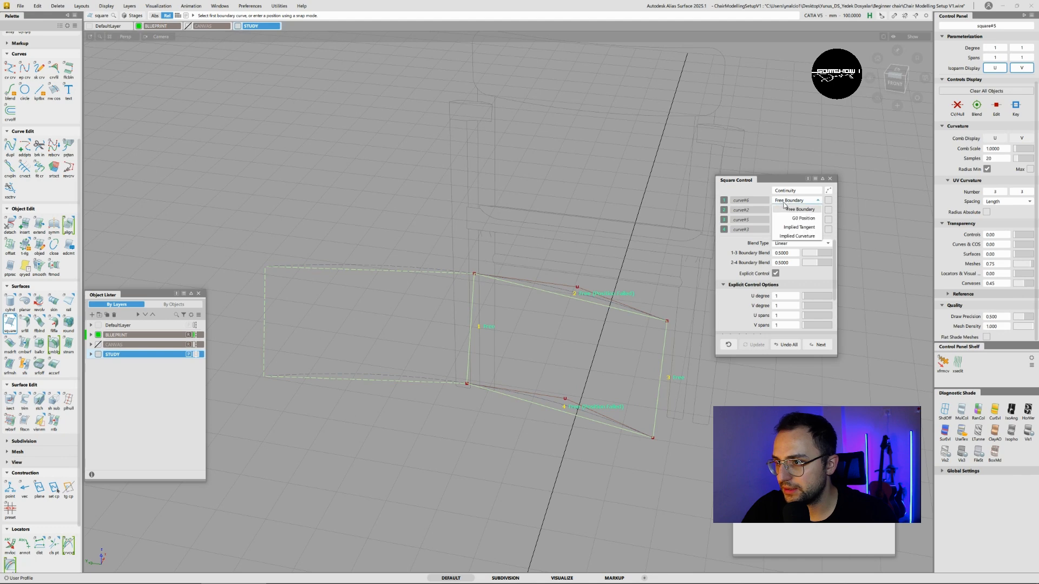
click(795, 229)
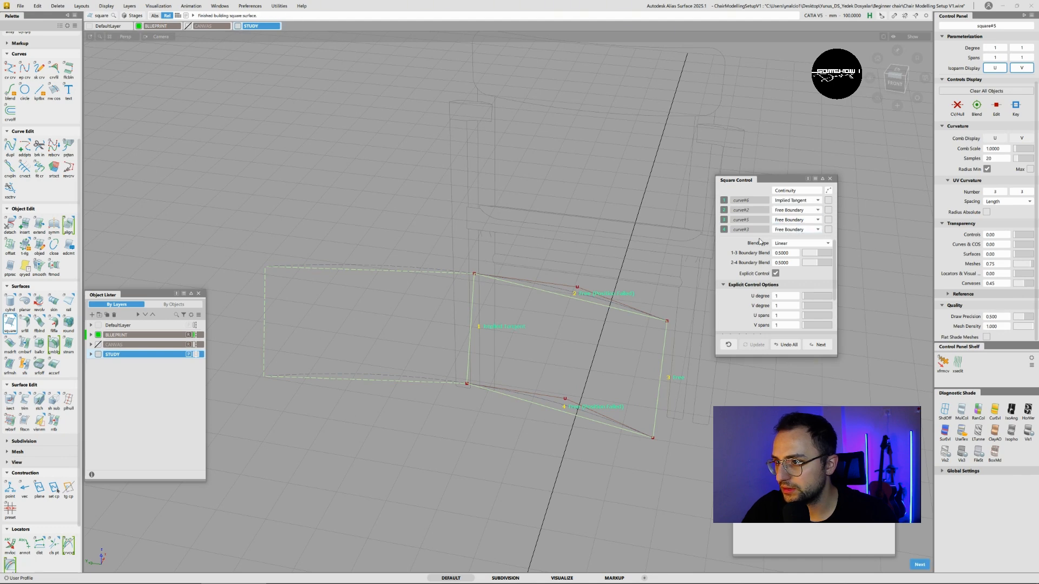
click(789, 210)
click(791, 227)
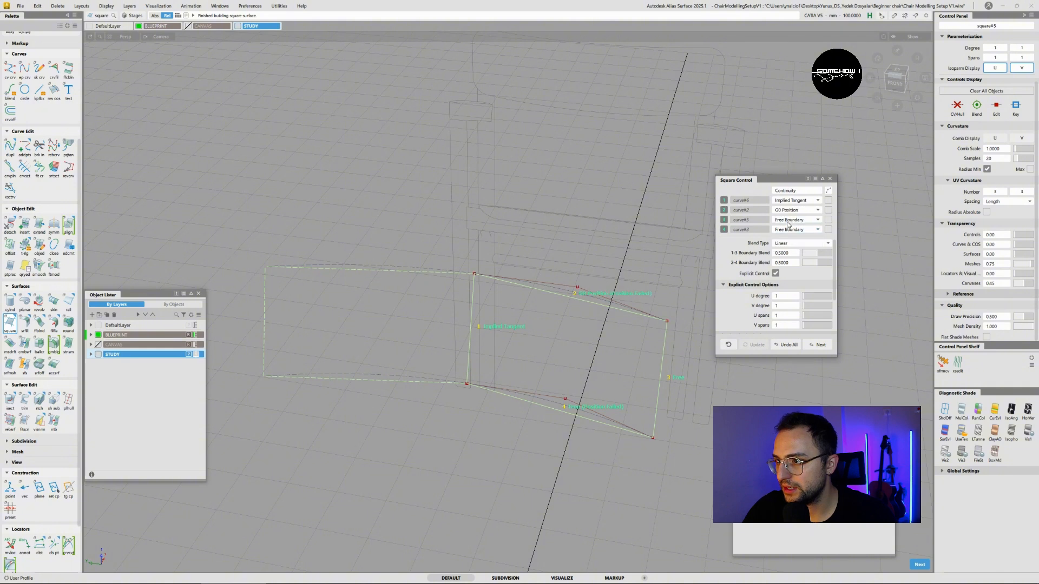
click(788, 221)
click(790, 238)
click(791, 230)
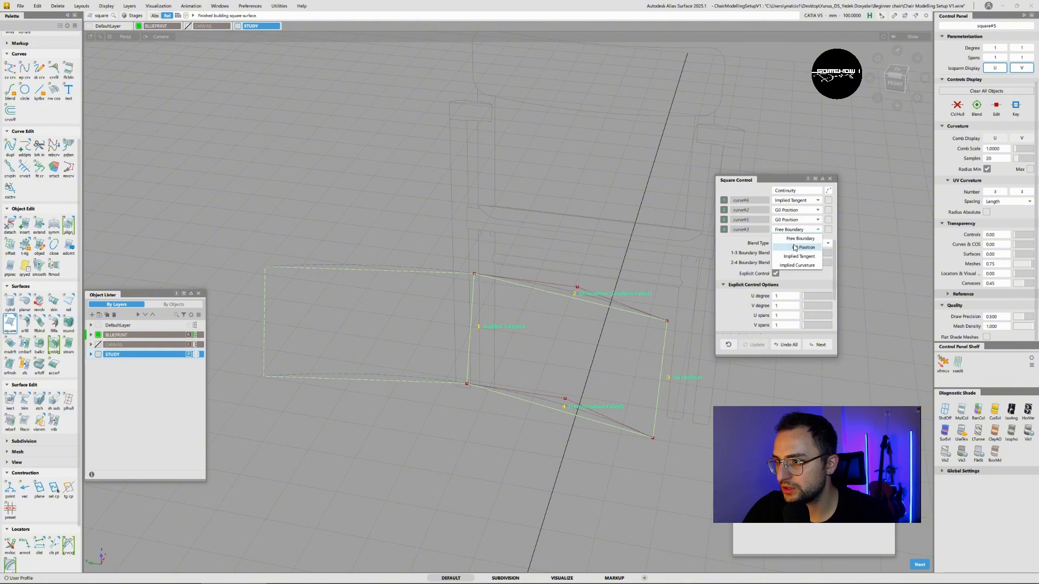
click(790, 248)
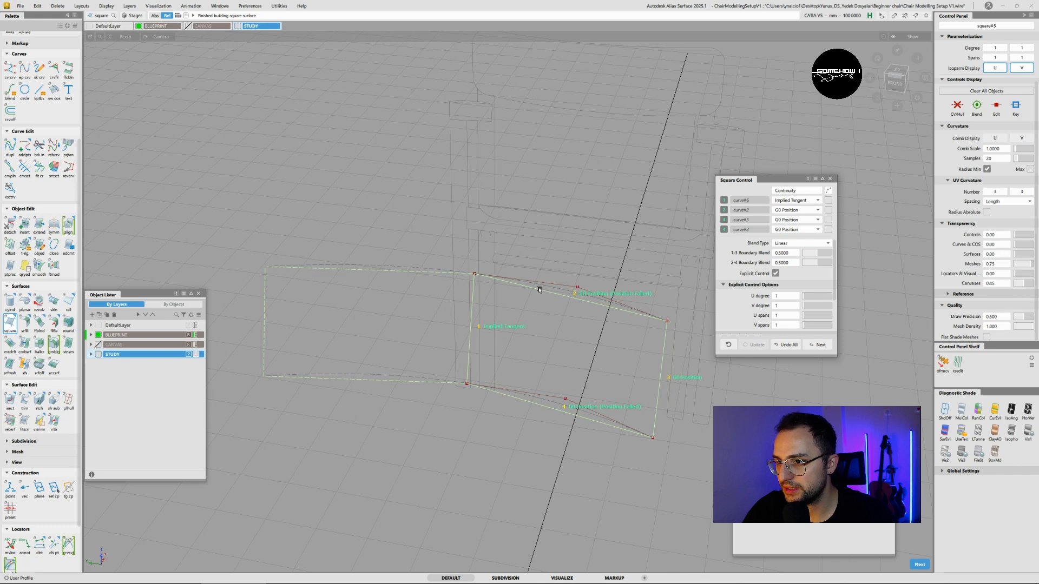
- Set the Square surface's explicit U degree to 1 and V degree to 2, display its CV hull and finalize the surface
click(806, 307)
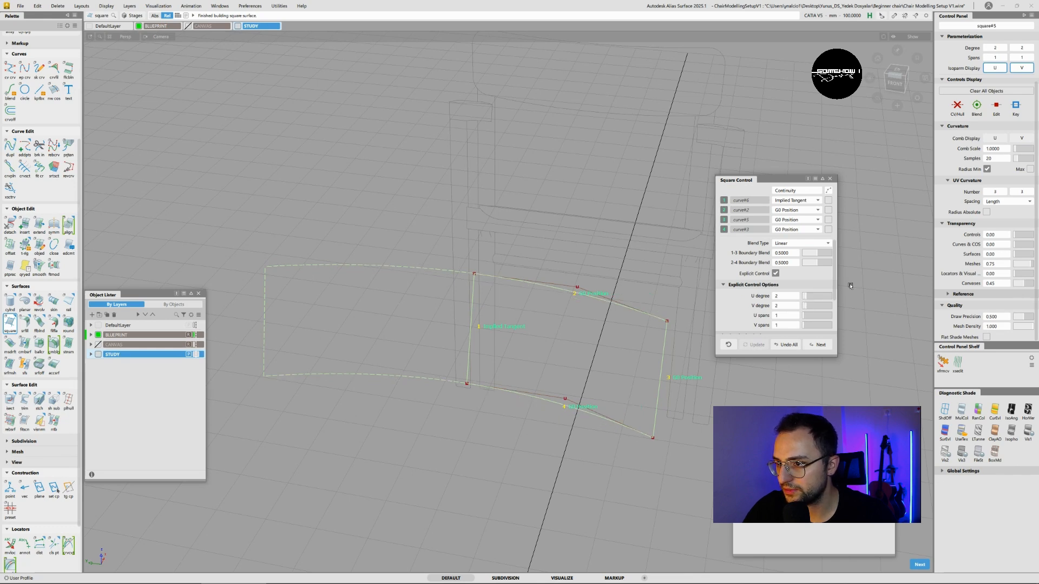
click(957, 106)
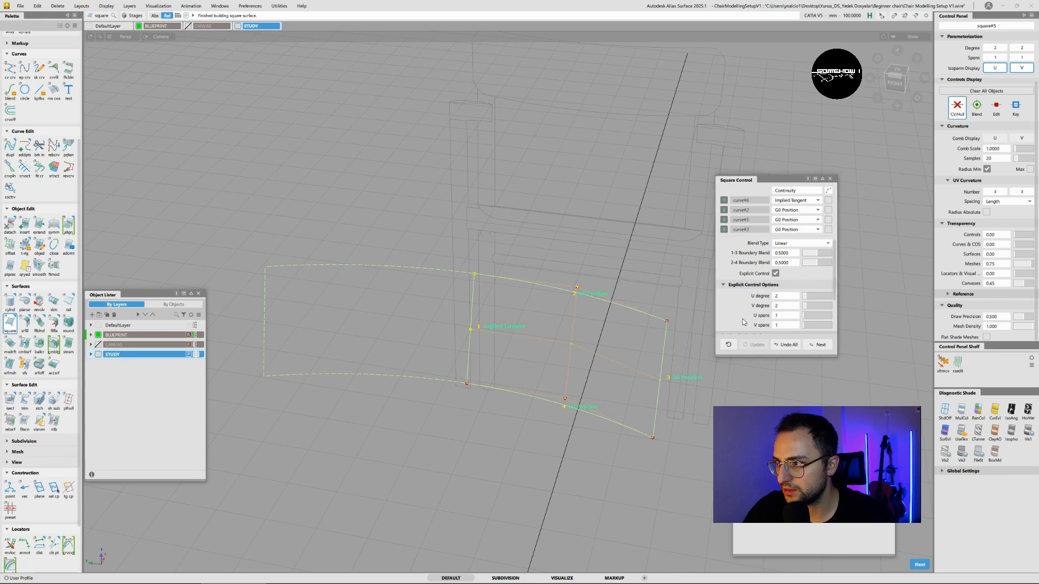
click(803, 297)
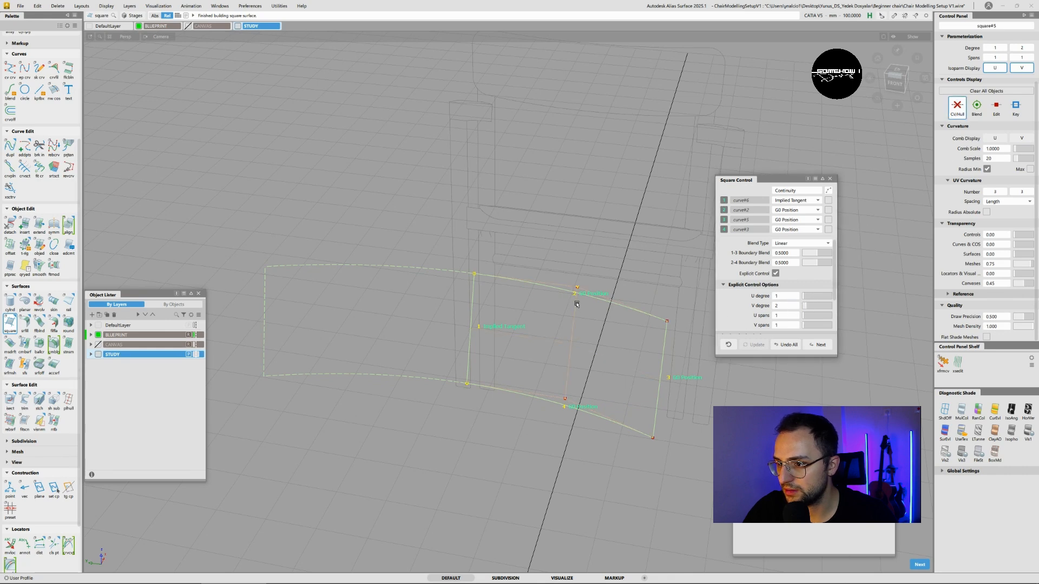
alt+shift+drag(582, 299, 628, 288)
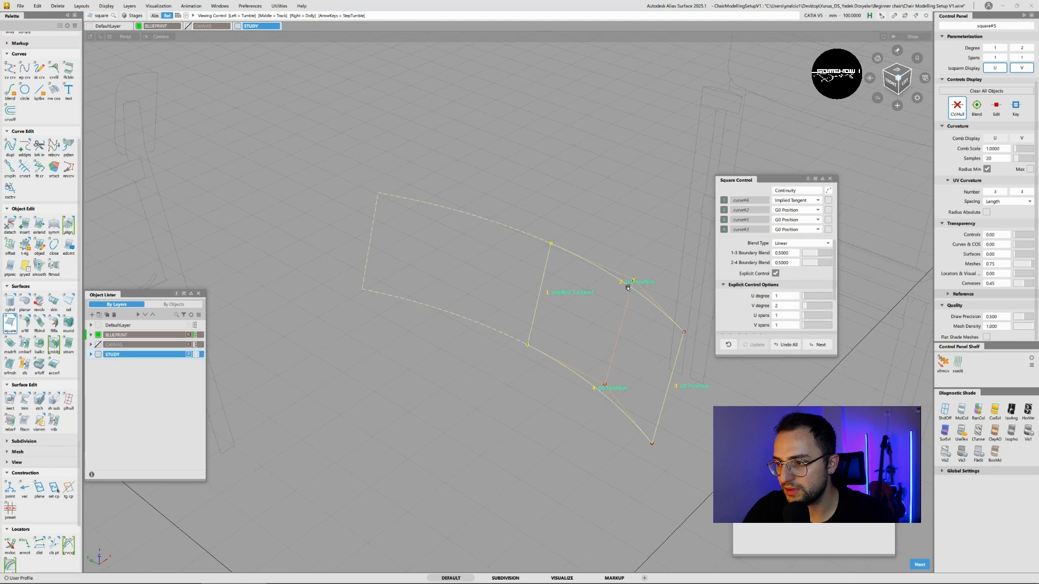
alt+shift+drag(589, 327, 619, 335)
key(space)
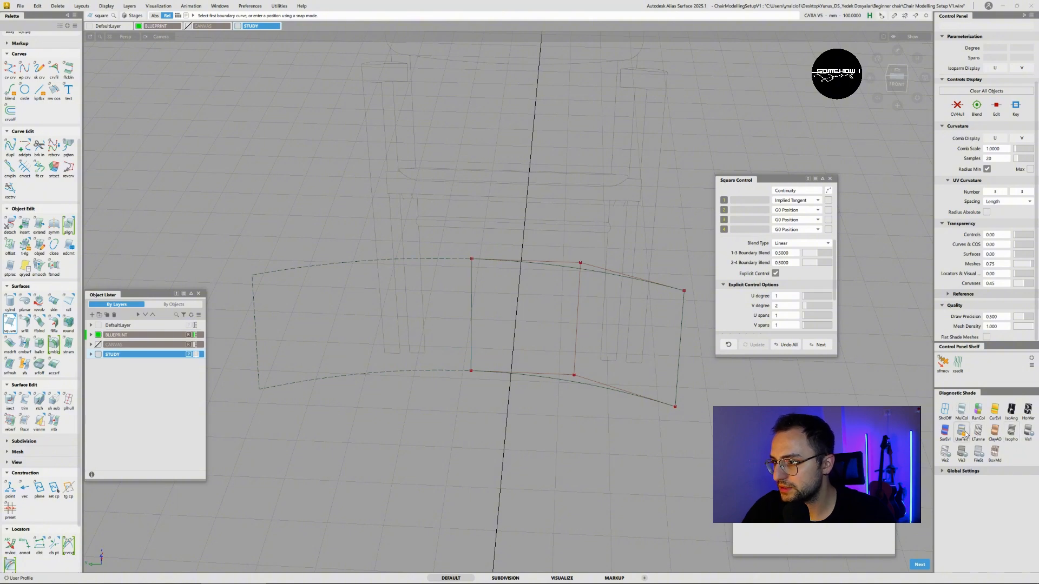
- Examine the backrest surface with diagnostic shading from perspective and front views, and turn the shading off
click(961, 431)
mouse_move(547, 327)
alt+shift+mouse_down()
mouse_move(528, 234)
mouse_move(328, 268)
mouse_move(617, 277)
alt+shift+mouse_up()
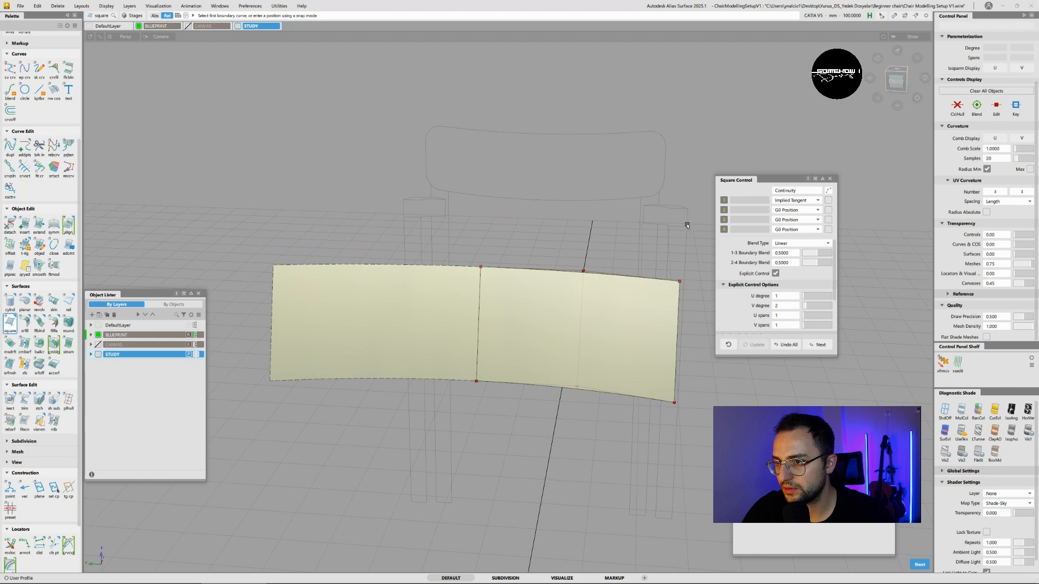
click(896, 81)
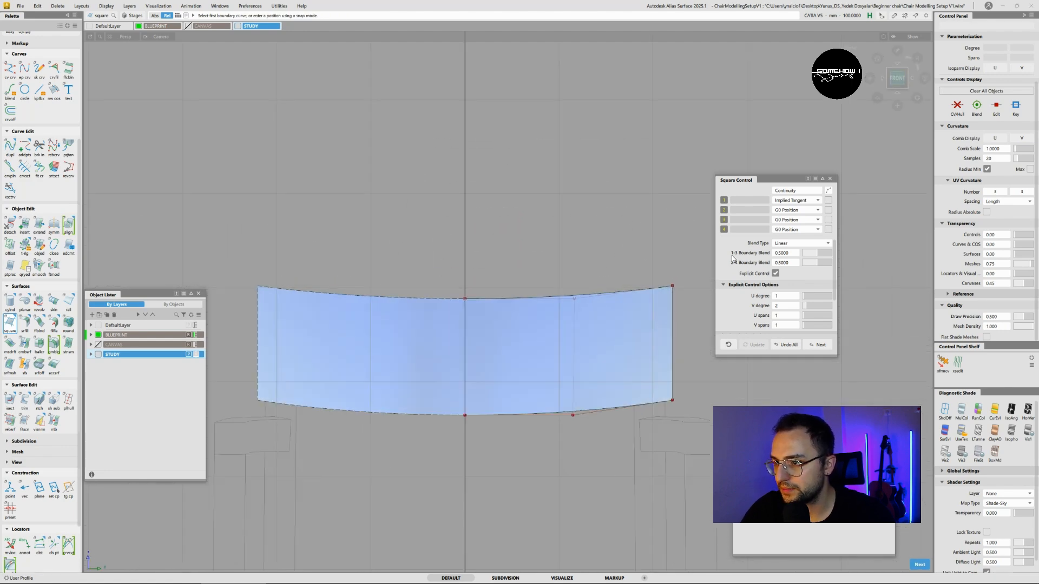
click(944, 411)
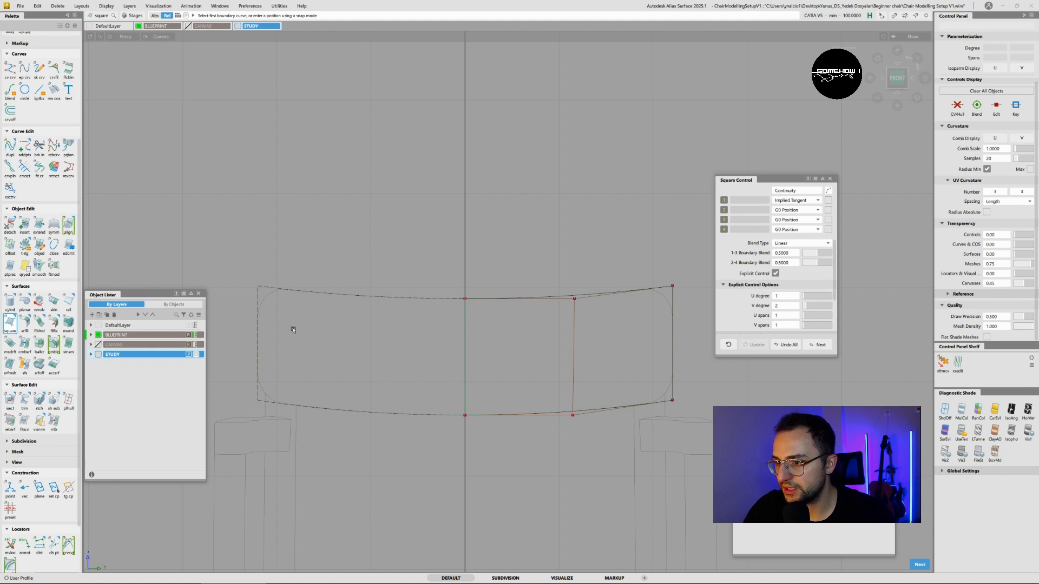
- Pick the backrest's boundary curves in the front view and make them invisible
alt+shift+right_drag(657, 298, 730, 357)
alt+shift+middle_drag(730, 357, 628, 315)
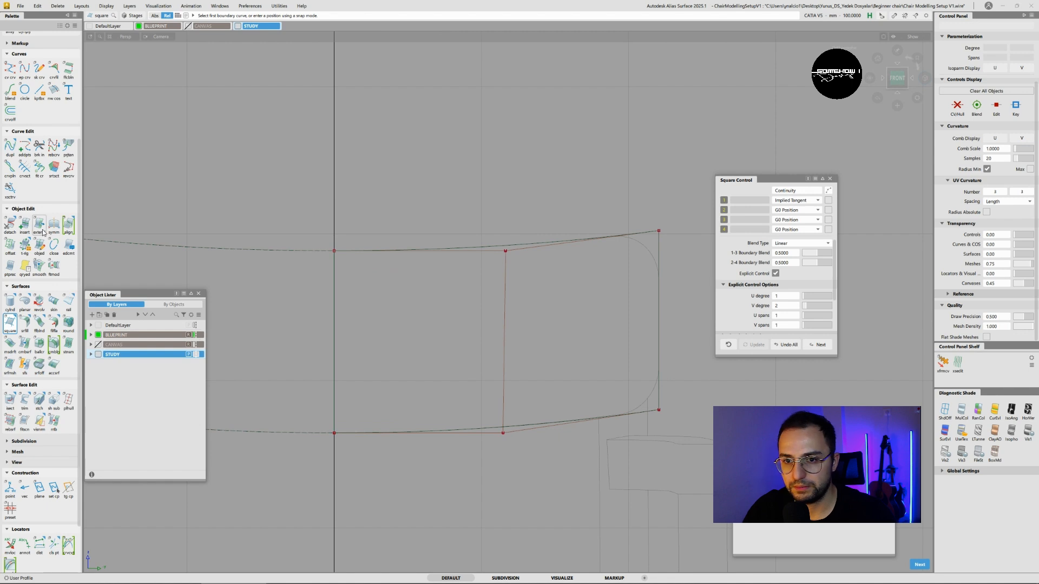
click(54, 69)
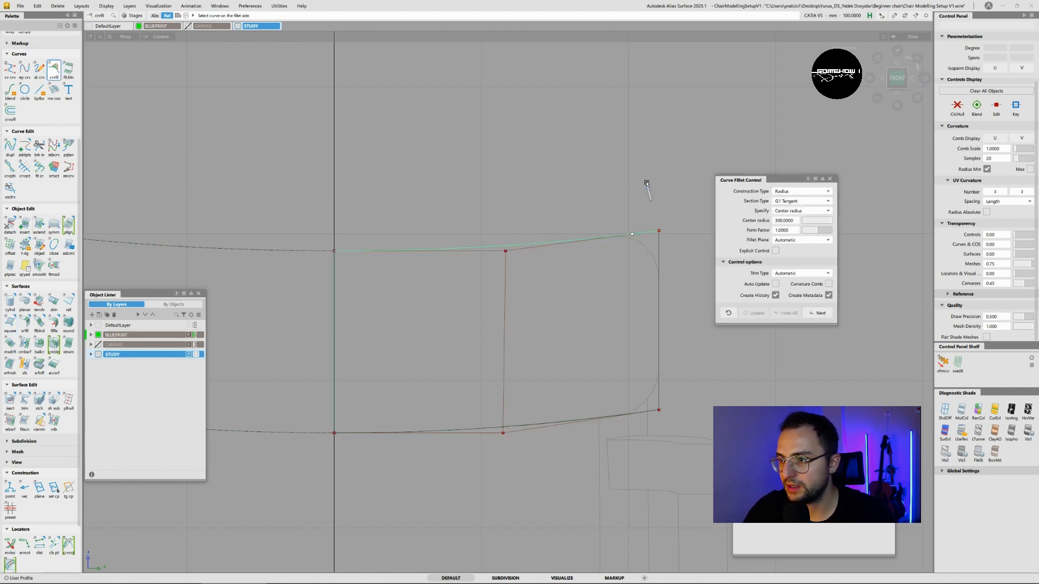
ctrl+shift+drag(647, 182, 683, 188)
drag(699, 183, 396, 511)
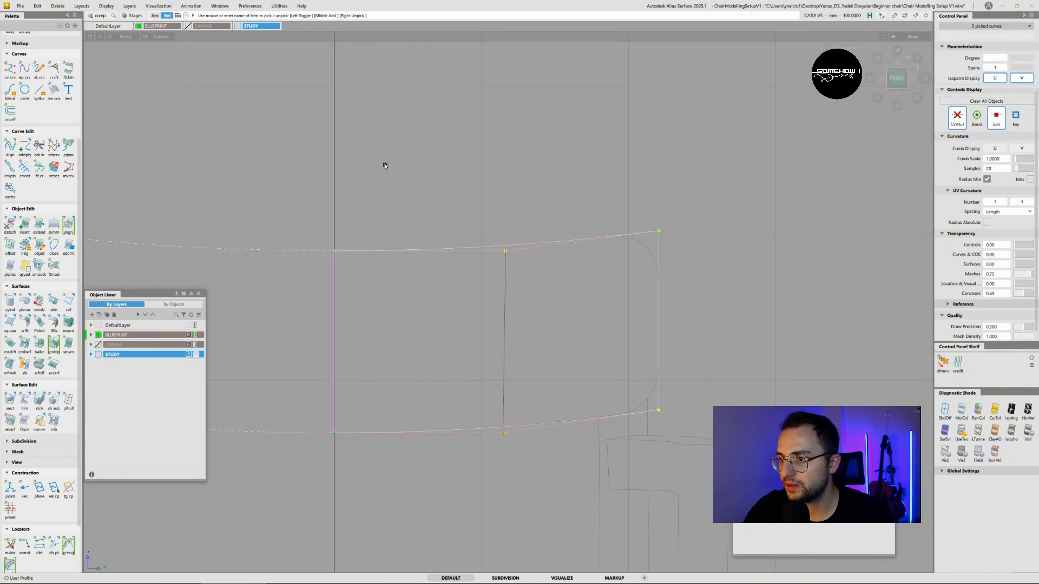
click(113, 8)
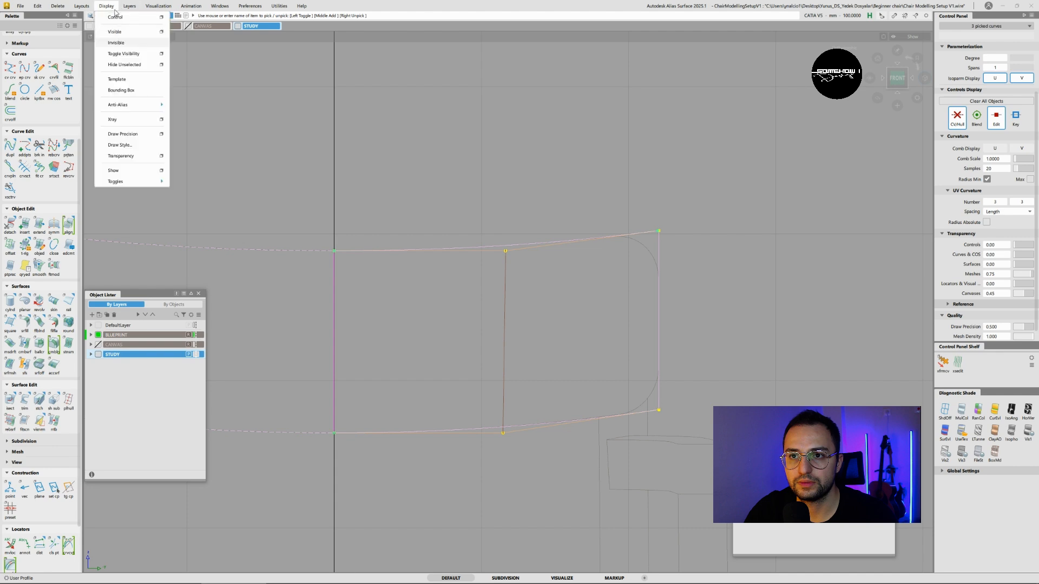
click(115, 43)
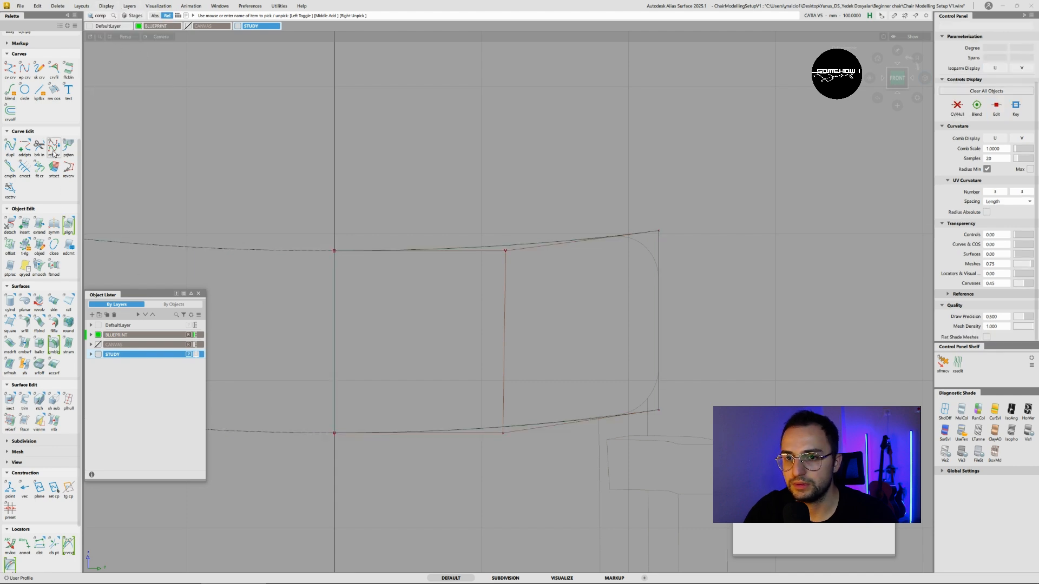
- Try to build a G2 Curvature curve fillet between the backrest surface's upper and outer side edges
click(53, 68)
click(627, 236)
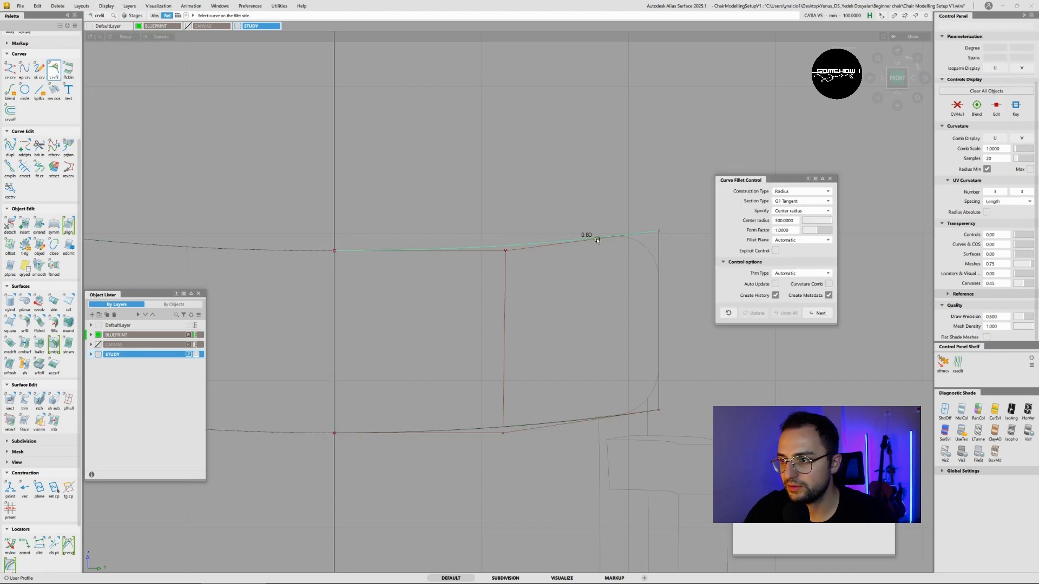
drag(658, 262, 663, 278)
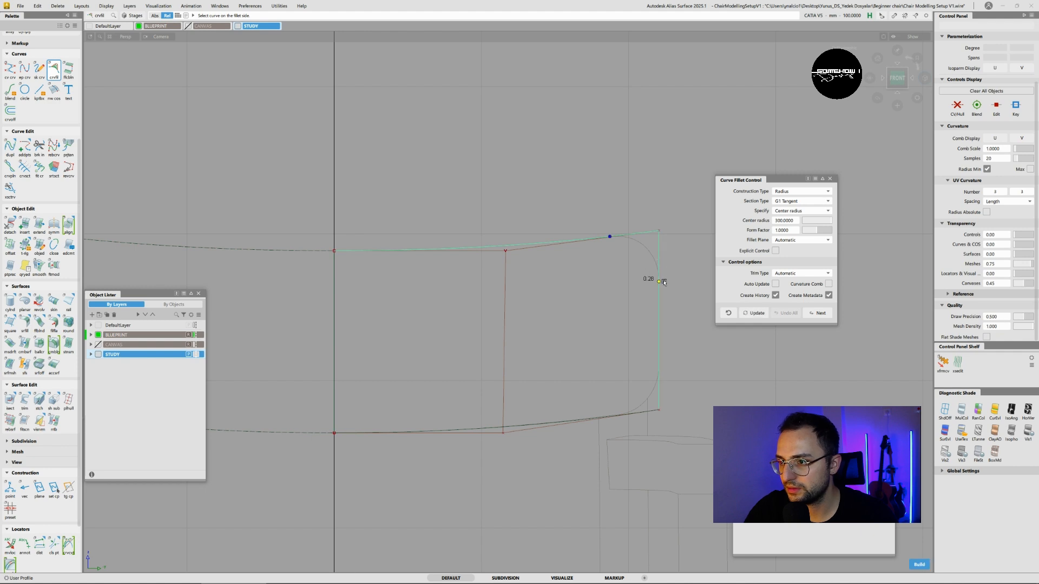
click(789, 202)
click(791, 235)
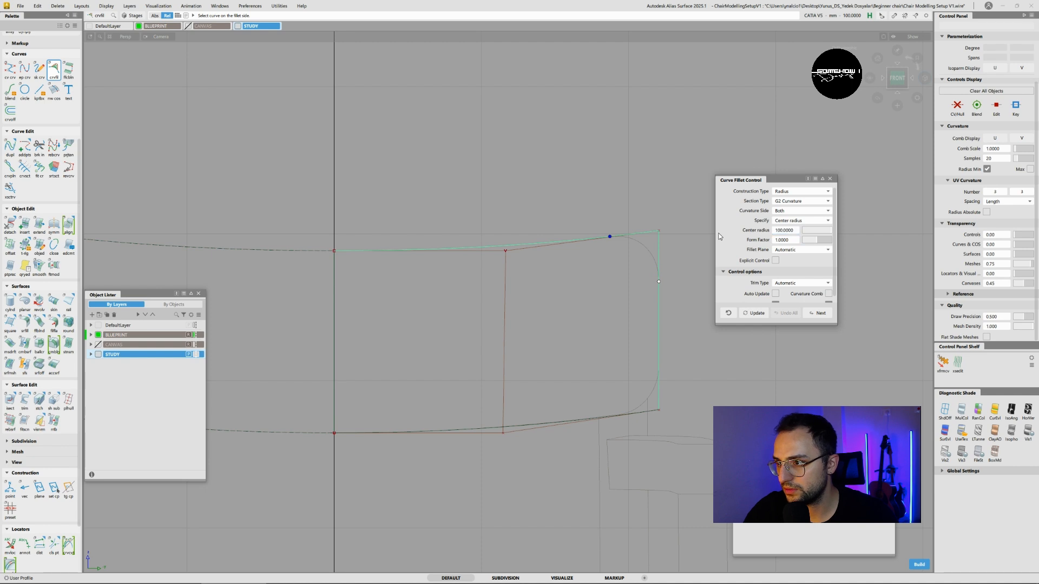
key(space)
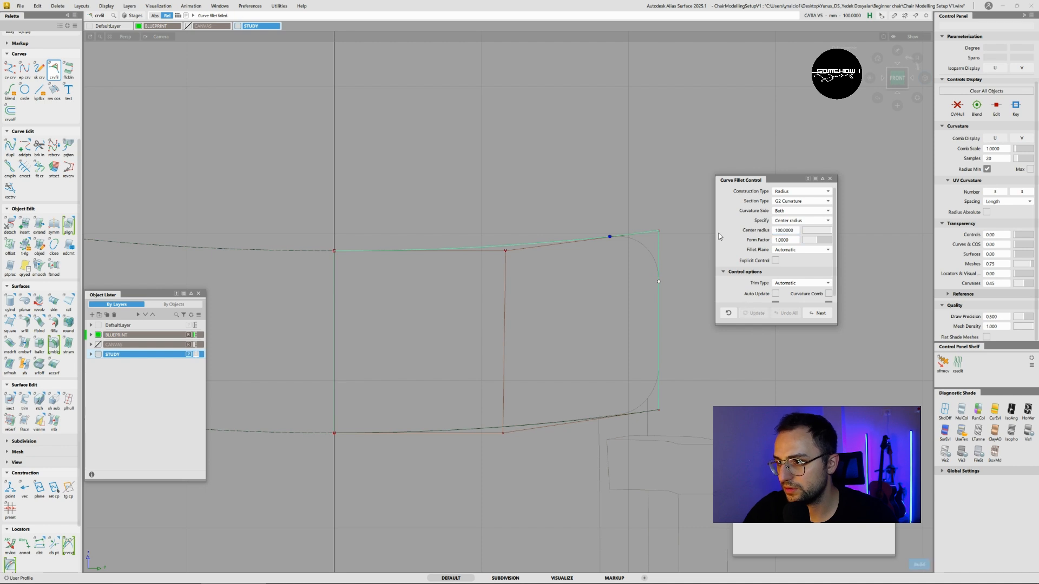
- Set the corner fillet's center radius to 50 and build it at the backrest's upper outer corner
click(789, 230)
text(50)
key(Return)
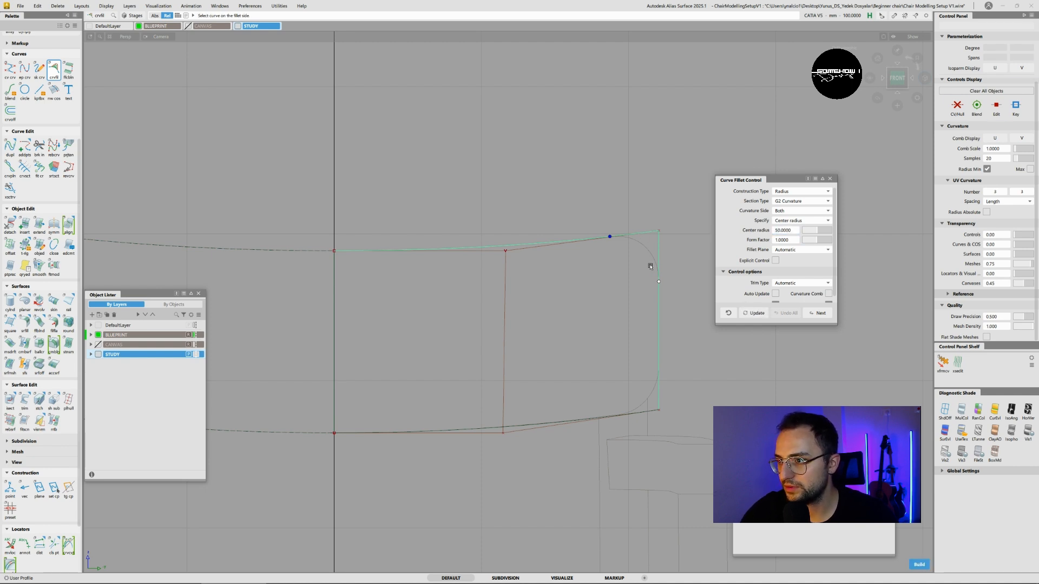
click(788, 233)
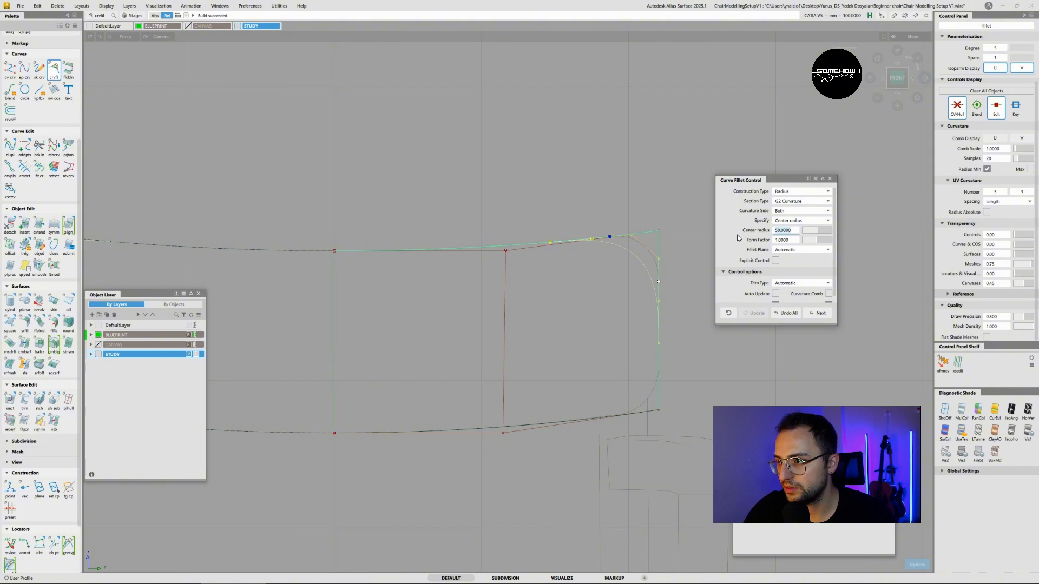
- Try center radii of 25 and 20 for the fillet at the backrest outline's upper corner
text(2)
text(5.0)
key(BackSpace)
key(Return)
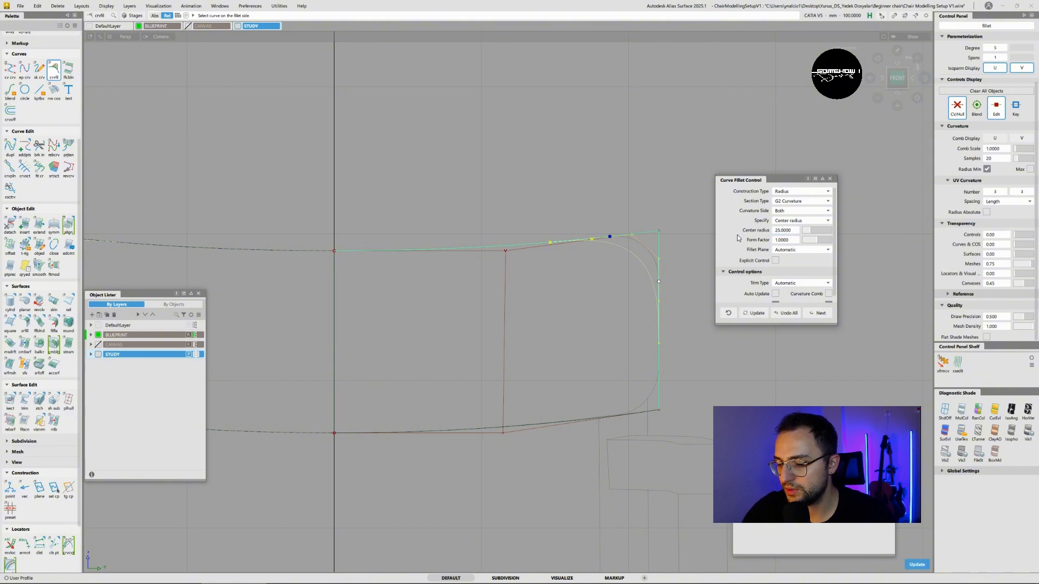
alt+shift+right_drag(632, 454, 660, 157)
alt+shift+middle_drag(660, 157, 512, 376)
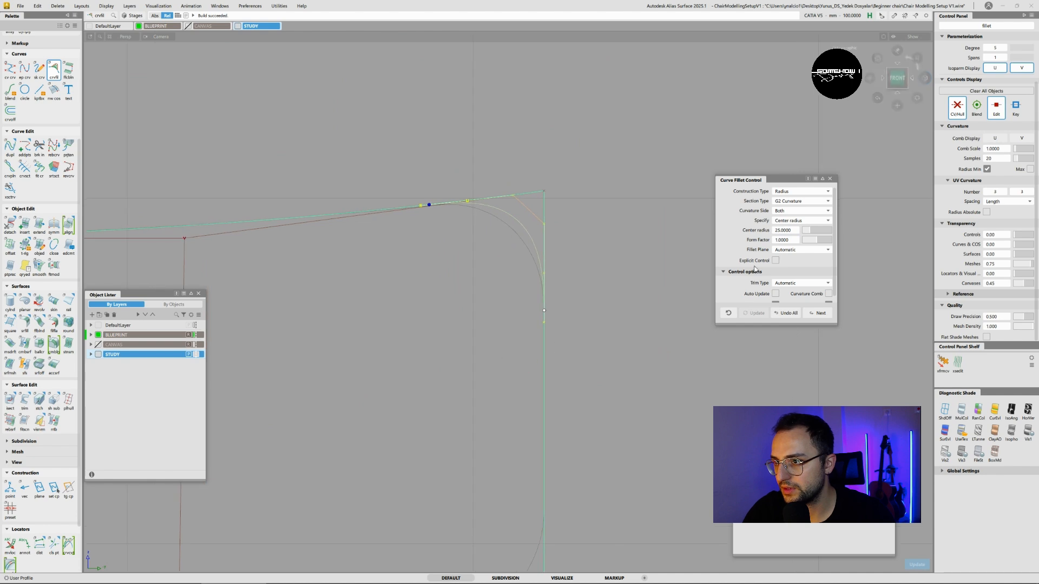
click(785, 231)
text(20)
key(Return)
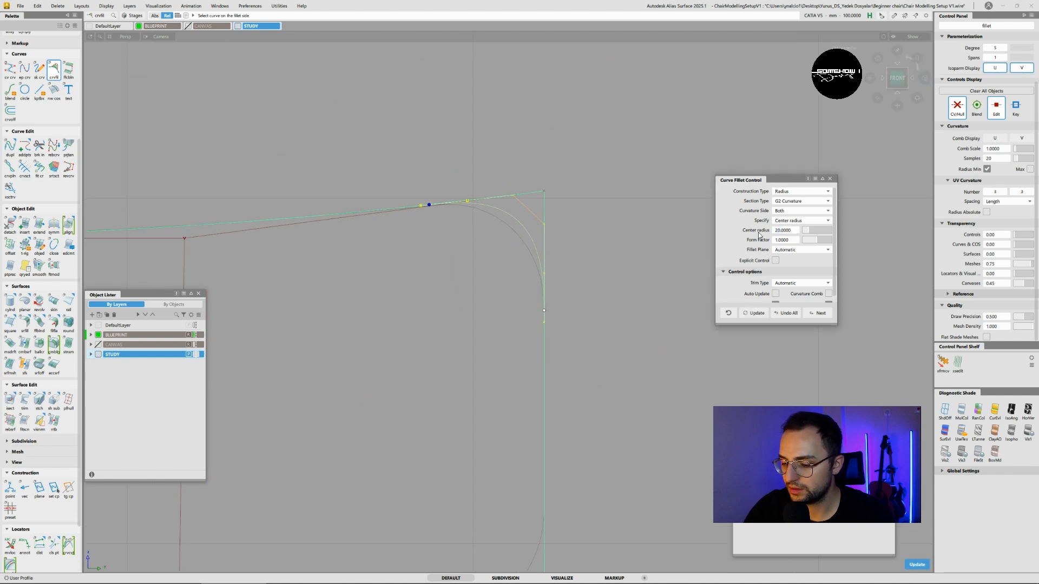
- Set the upper corner fillet's center radius to 30 and accept the fillet
click(779, 230)
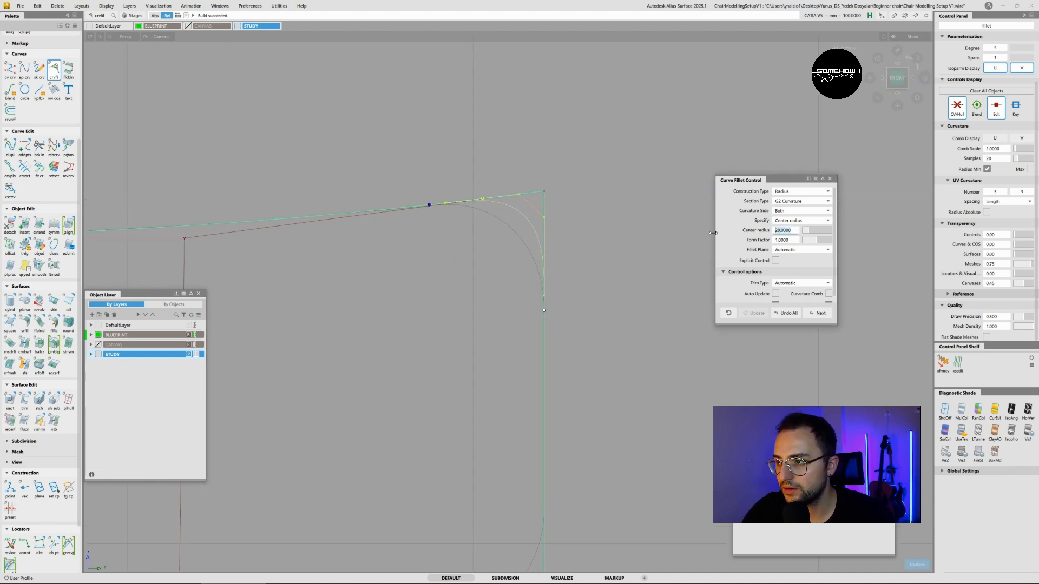
text(30)
key(Return)
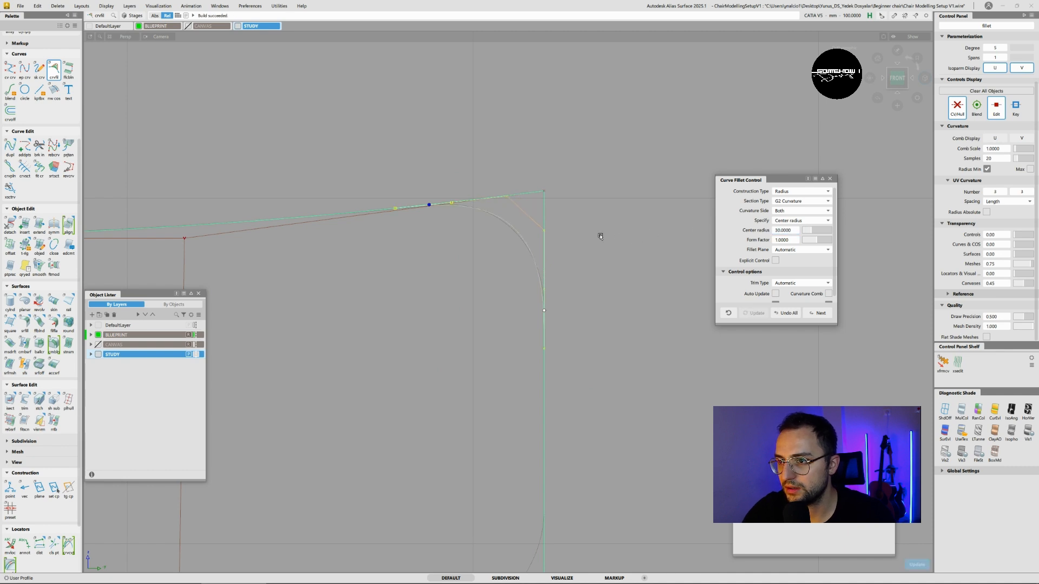
alt+shift+right_drag(524, 343, 516, 349)
alt+shift+middle_drag(522, 351, 536, 251)
key(space)
- Fillet the outline's lower corner between the vertical and lower curves with a G2 curvature section and center radius 25
click(551, 383)
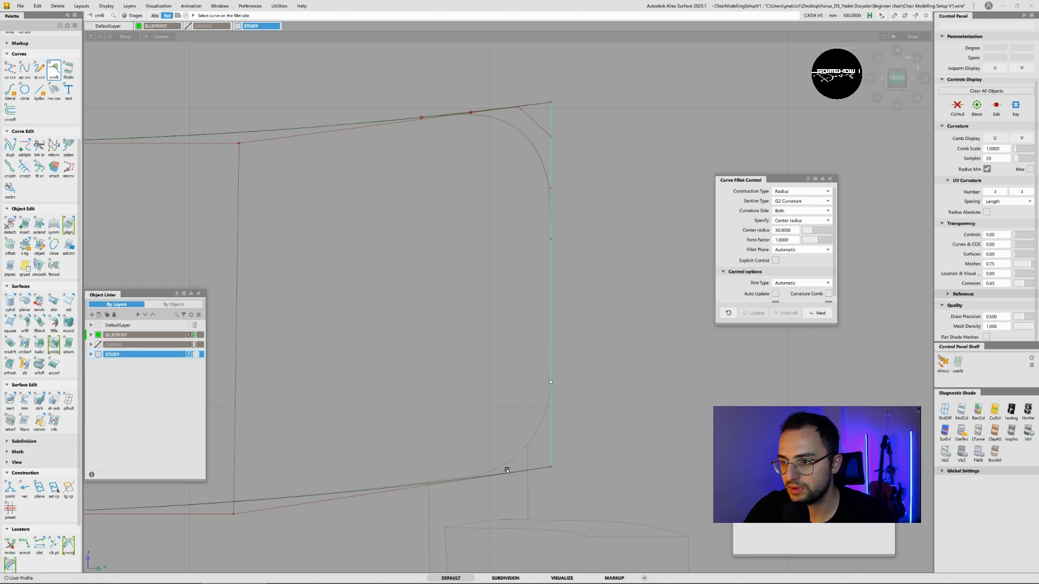
click(476, 476)
key(space)
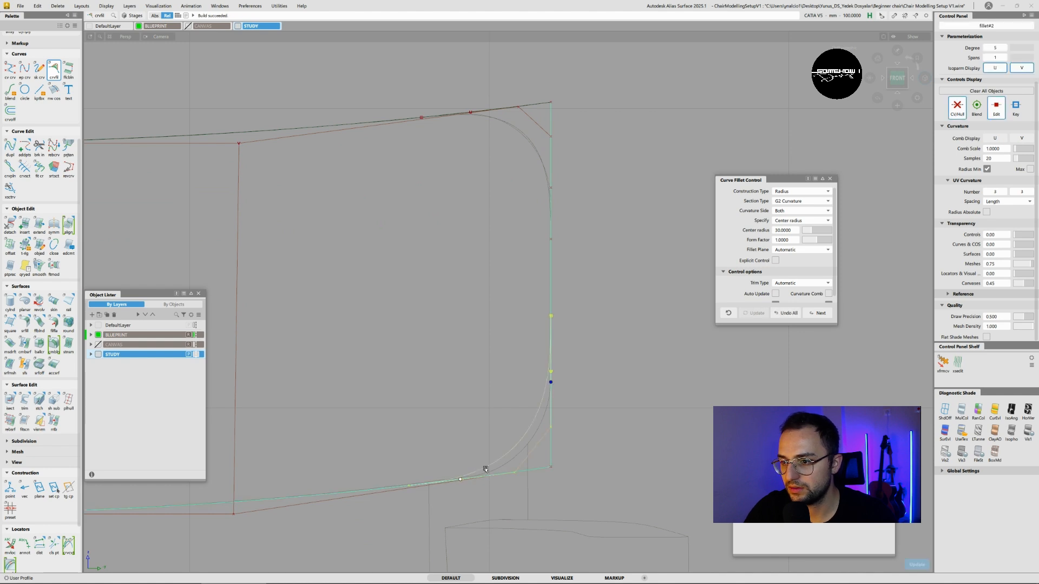
drag(793, 231, 729, 242)
text(25)
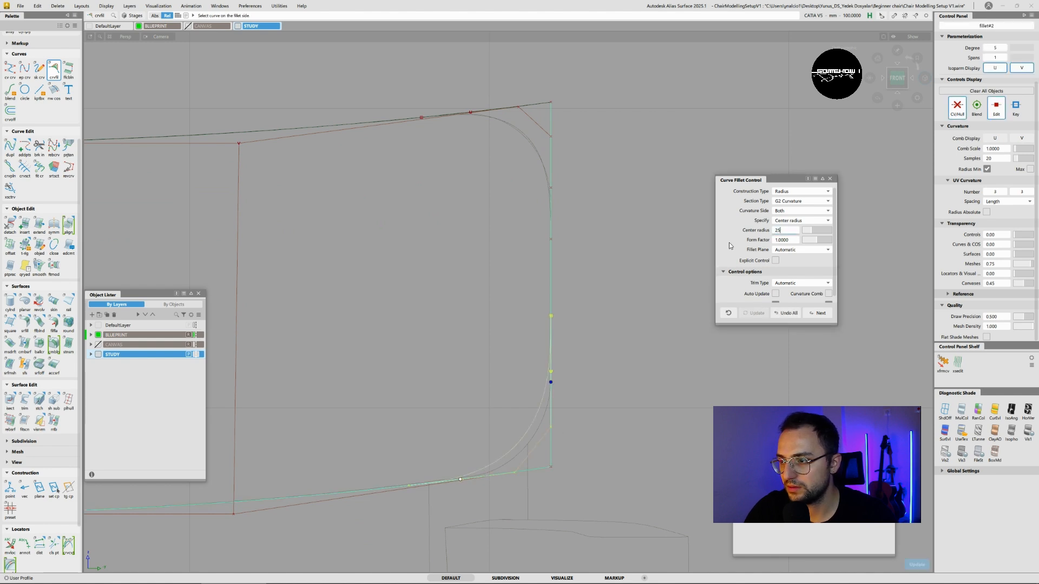
key(Return)
key(space)
- Project the two corner fillet curves onto the backrest surface along the front view
alt+shift+scroll(534, 251, down, 2)
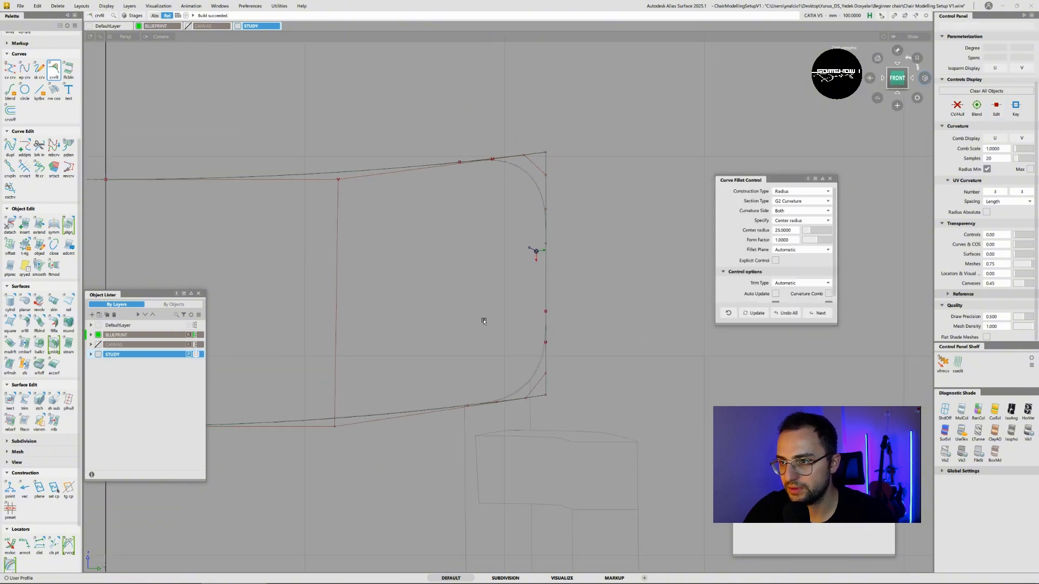
alt+shift+middle_drag(534, 251, 586, 252)
alt+shift+scroll(586, 252, down, 1)
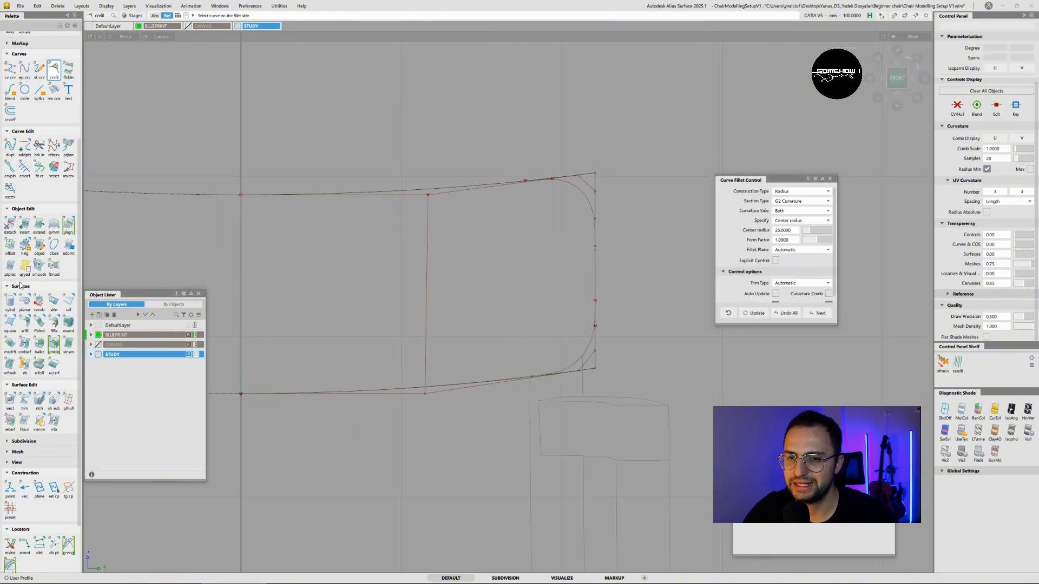
scroll(37, 476, down, 1)
scroll(36, 478, down, 3)
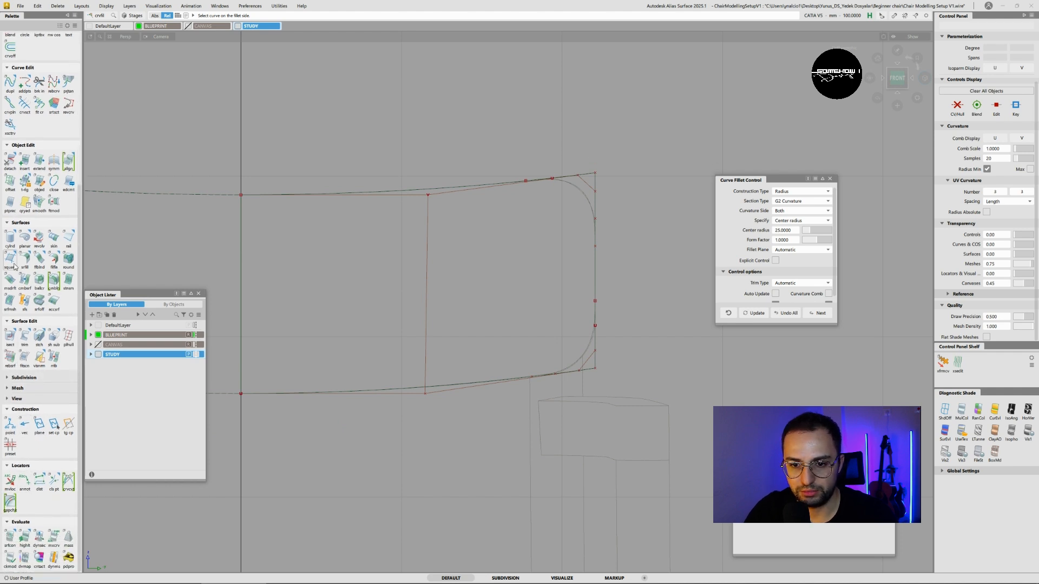
click(21, 341)
click(12, 339)
click(23, 356)
click(514, 277)
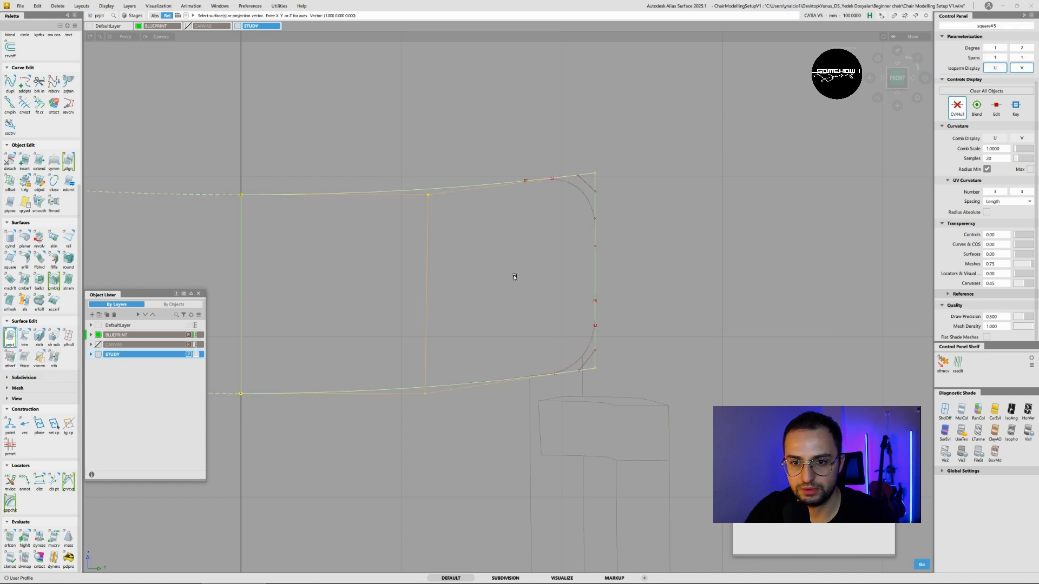
key(space)
drag(542, 333, 589, 379)
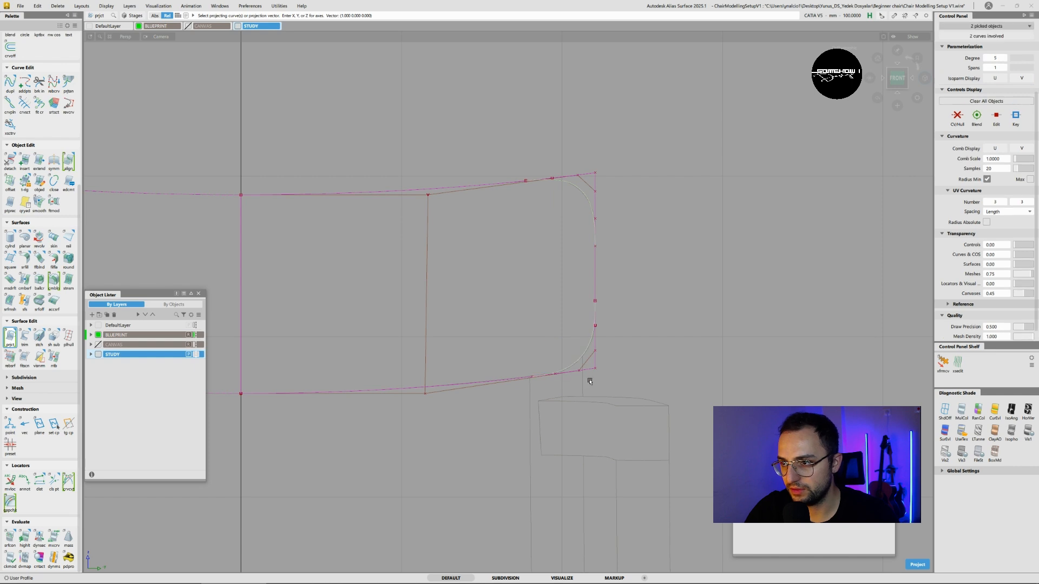
key(space)
- Trim the backrest surface along the projected curves, keeping the region inside the rounded corners
ctrl+shift+drag(466, 360, 466, 320)
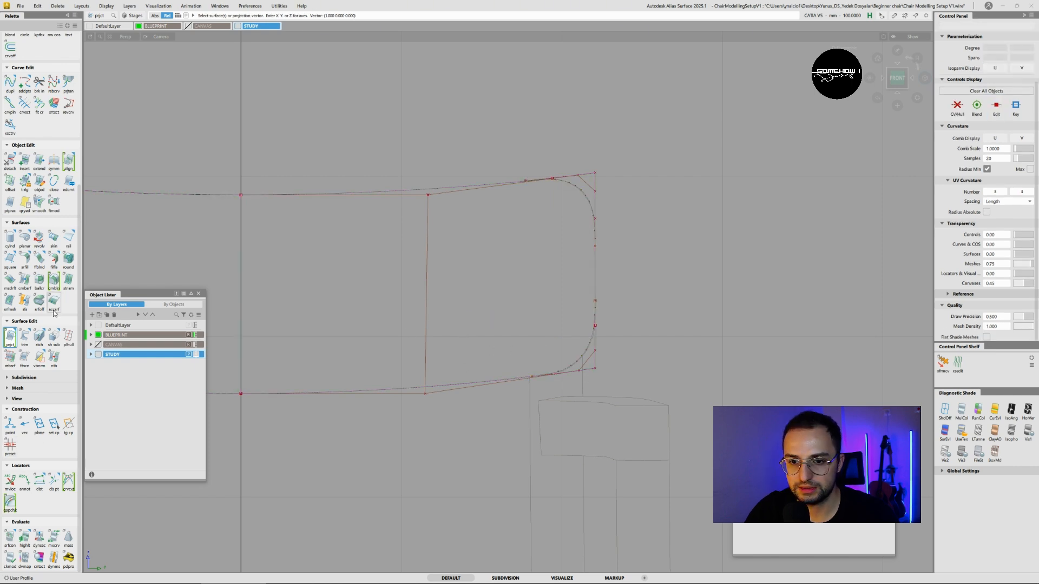
click(26, 339)
click(479, 287)
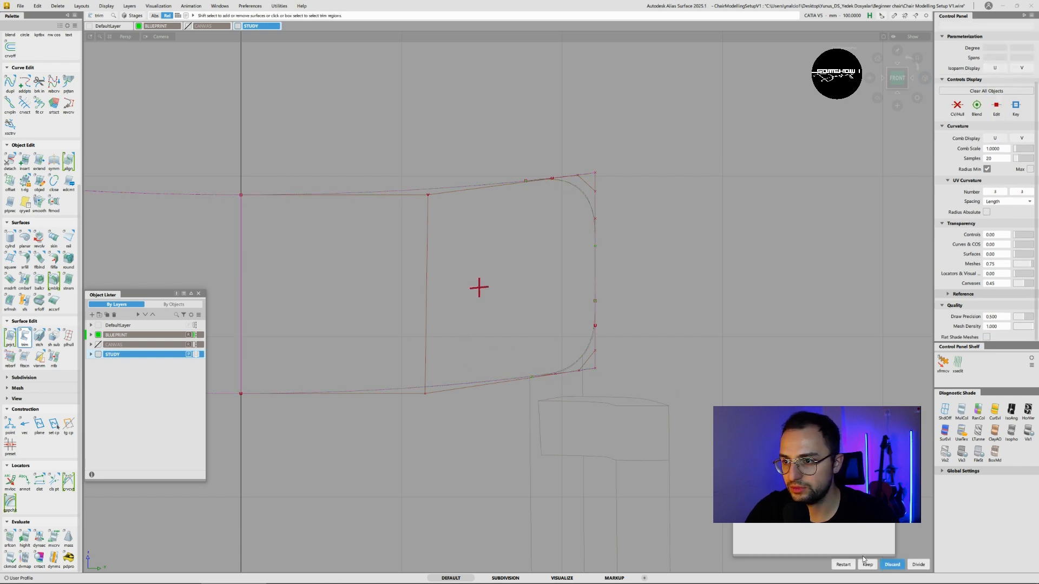
click(866, 563)
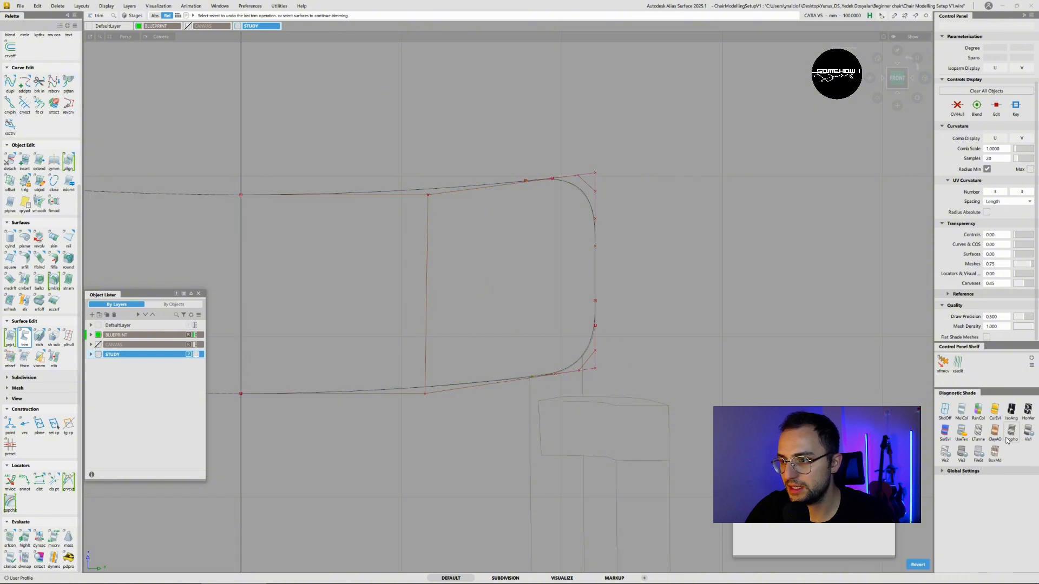
- Make all hidden chair parts visible and shade the whole model in plain grey
click(977, 436)
mouse_move(537, 287)
alt+shift+mouse_down()
mouse_move(507, 289)
mouse_move(522, 323)
mouse_move(516, 280)
alt+shift+mouse_up()
click(963, 435)
click(105, 6)
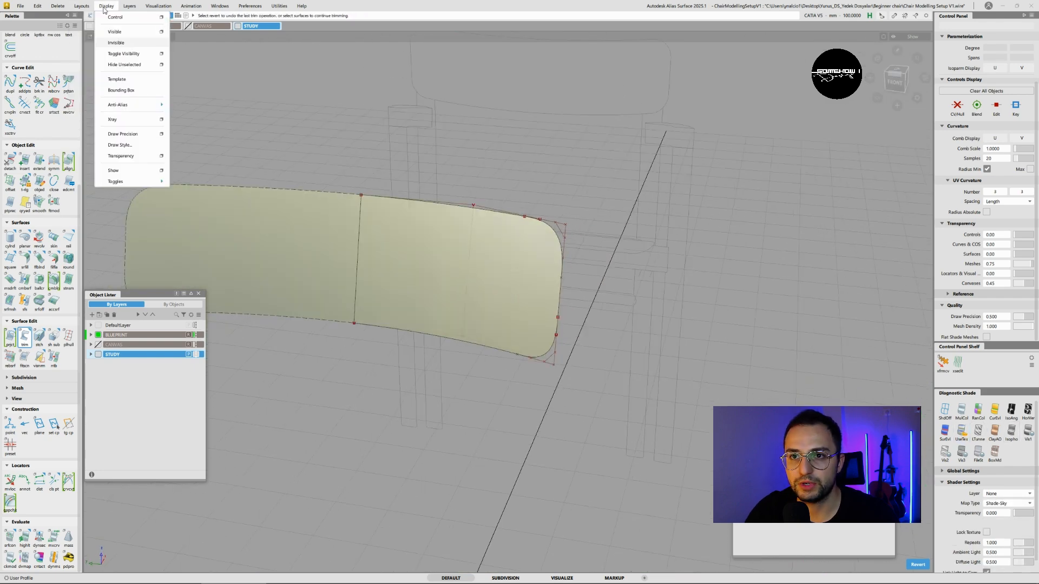
click(112, 32)
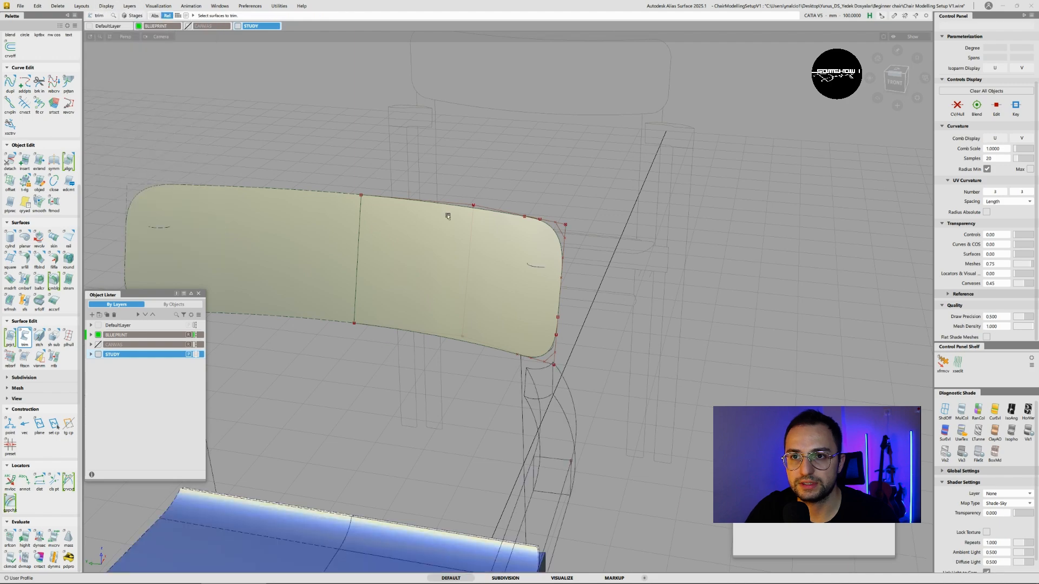
alt+shift+drag(558, 275, 468, 274)
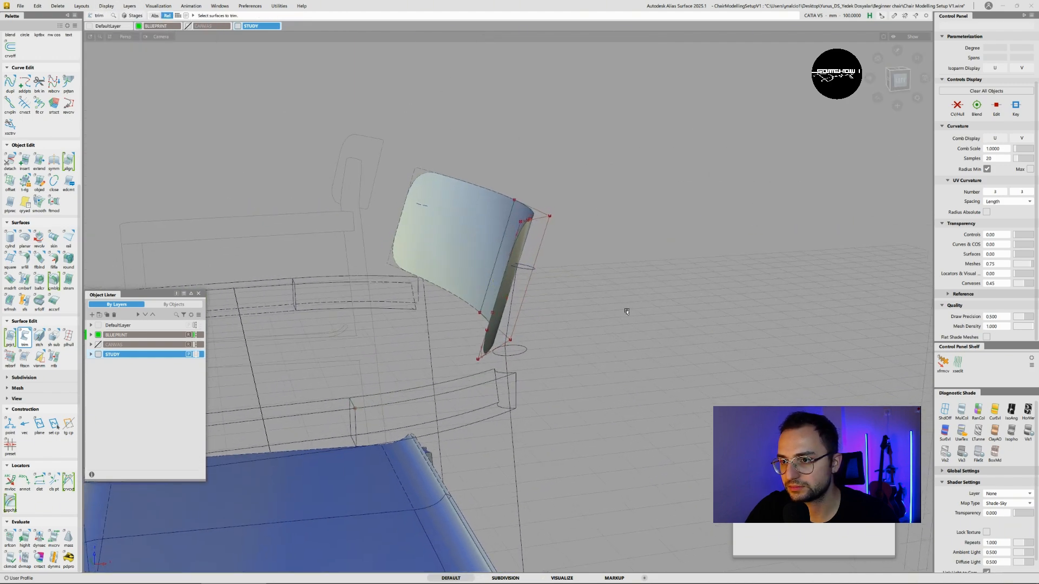
click(961, 412)
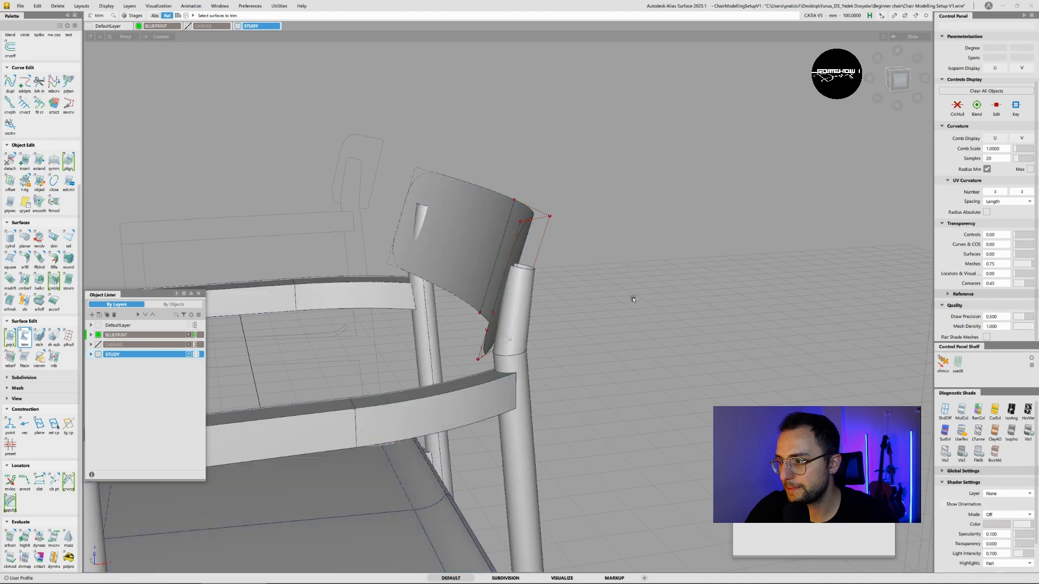
mouse_move(533, 290)
alt+shift+mouse_down()
mouse_move(640, 307)
mouse_move(400, 274)
mouse_move(518, 295)
mouse_move(470, 265)
alt+shift+mouse_up()
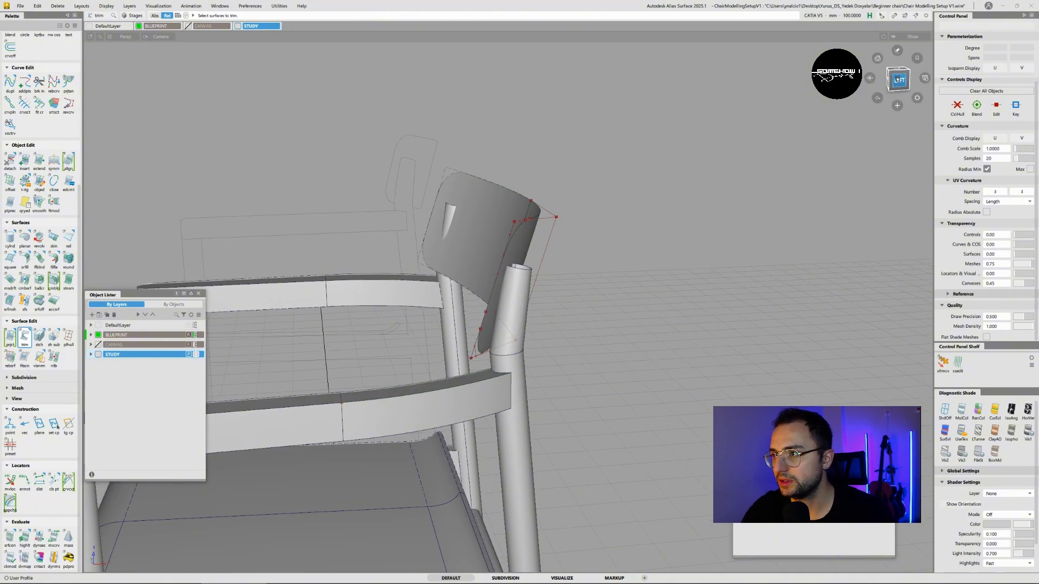
- Pick the CVs along the backrest surface's outer end in the left view and move them slightly away from the post
click(897, 79)
alt+shift+right_drag(502, 265, 560, 241)
alt+shift+middle_drag(649, 178, 611, 193)
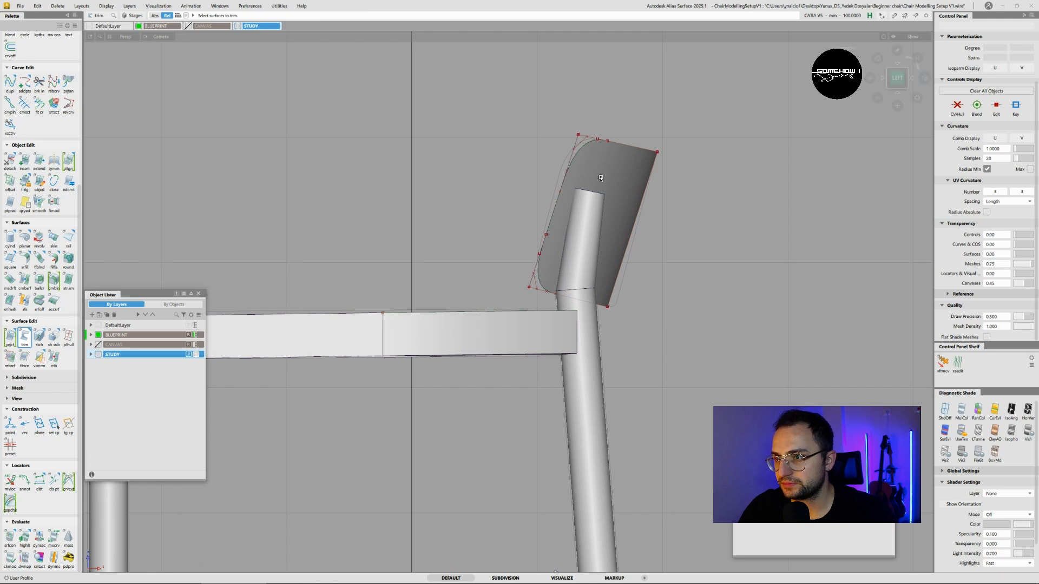
ctrl+shift+drag(545, 142, 581, 140)
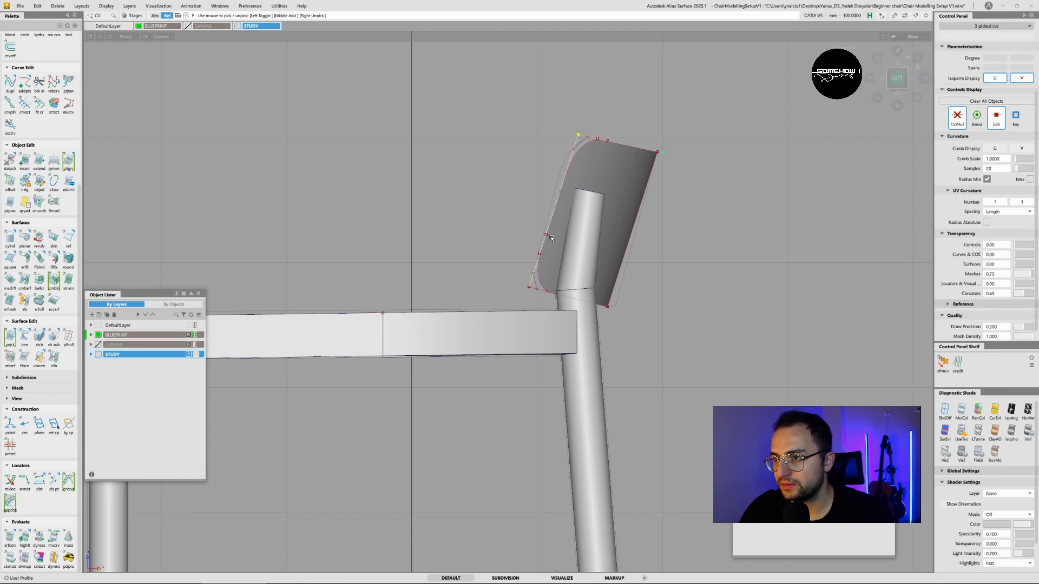
ctrl+shift+right_drag(712, 282, 709, 264)
key(Return)
middle_drag(708, 257, 708, 252)
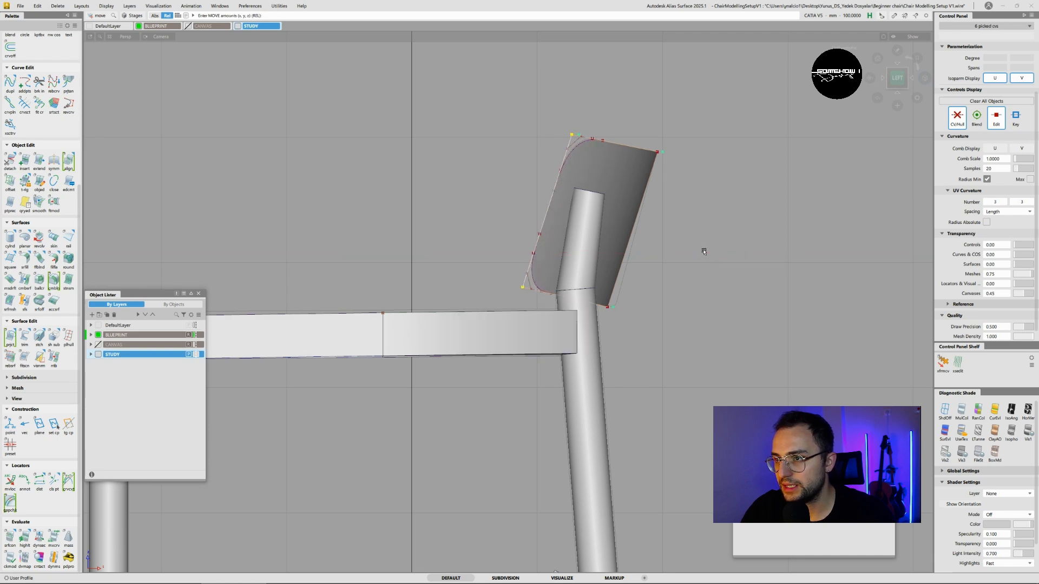
- Fine-tune the position of the backrest's outer-end CVs in the top view and release the selection
alt+shift+drag(704, 251, 651, 237)
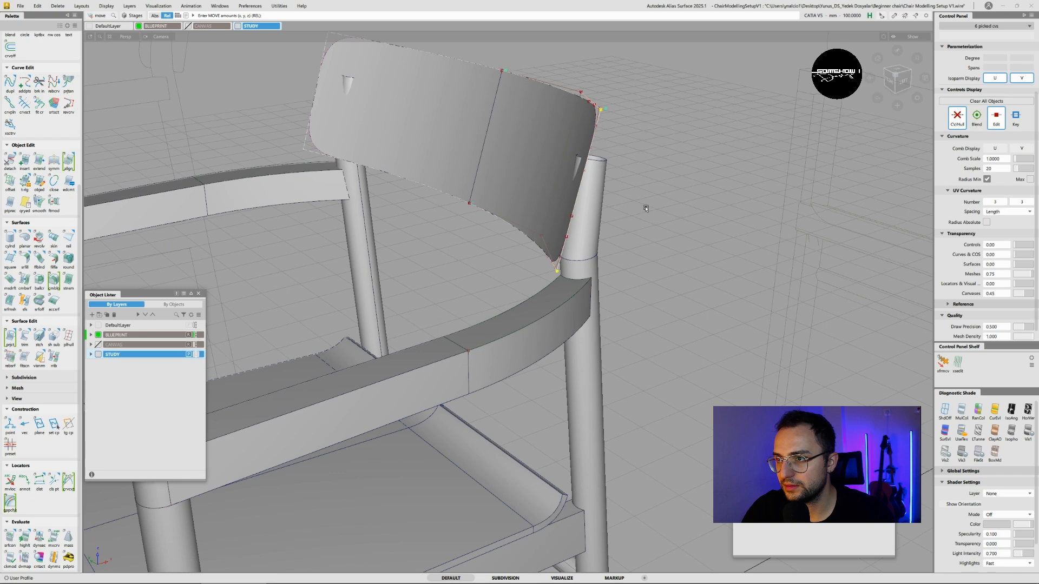
alt+shift+drag(676, 198, 654, 212)
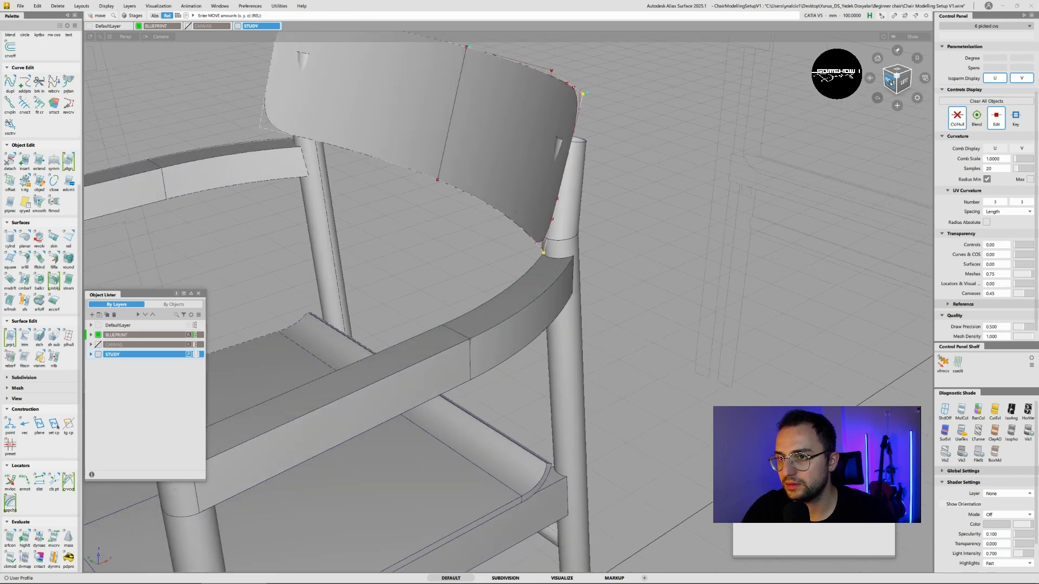
click(896, 71)
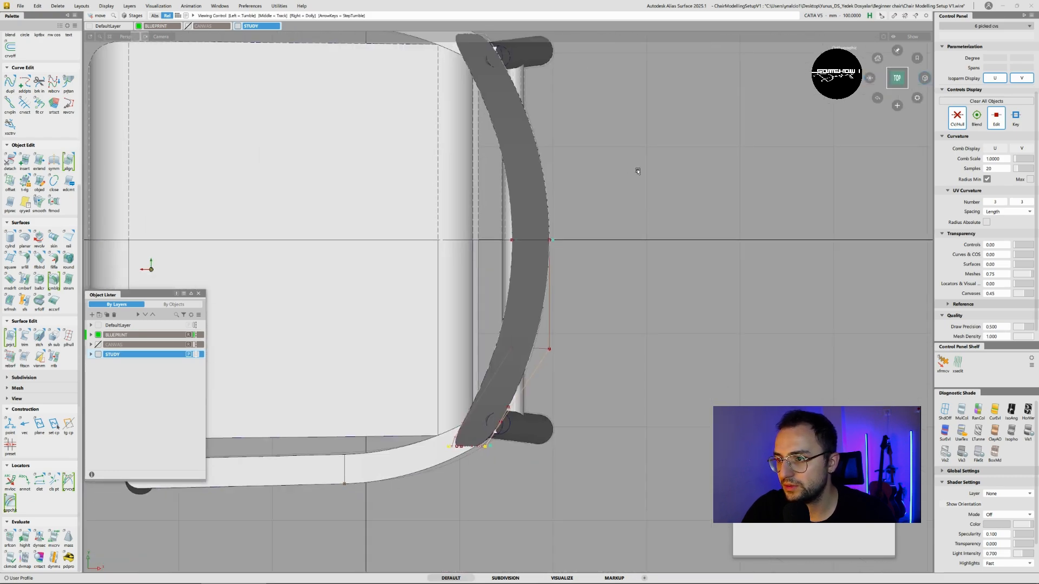
middle_drag(670, 249, 675, 250)
alt+shift+drag(651, 276, 577, 203)
alt+shift+middle_drag(578, 204, 564, 318)
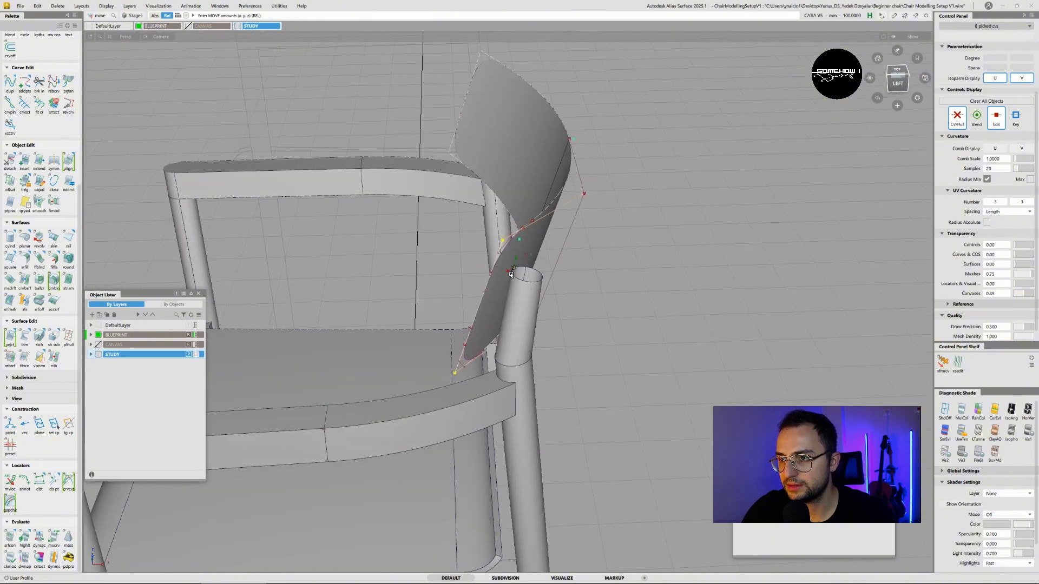
alt+shift+drag(520, 346, 568, 320)
ctrl+shift+drag(568, 320, 563, 263)
- Show the CANVAS layer and set the canvas transparency to 0 to compare the backrest with the reference chair photos
alt+shift+right_drag(563, 263, 571, 302)
alt+shift+drag(571, 303, 481, 279)
alt+shift+right_drag(482, 279, 425, 306)
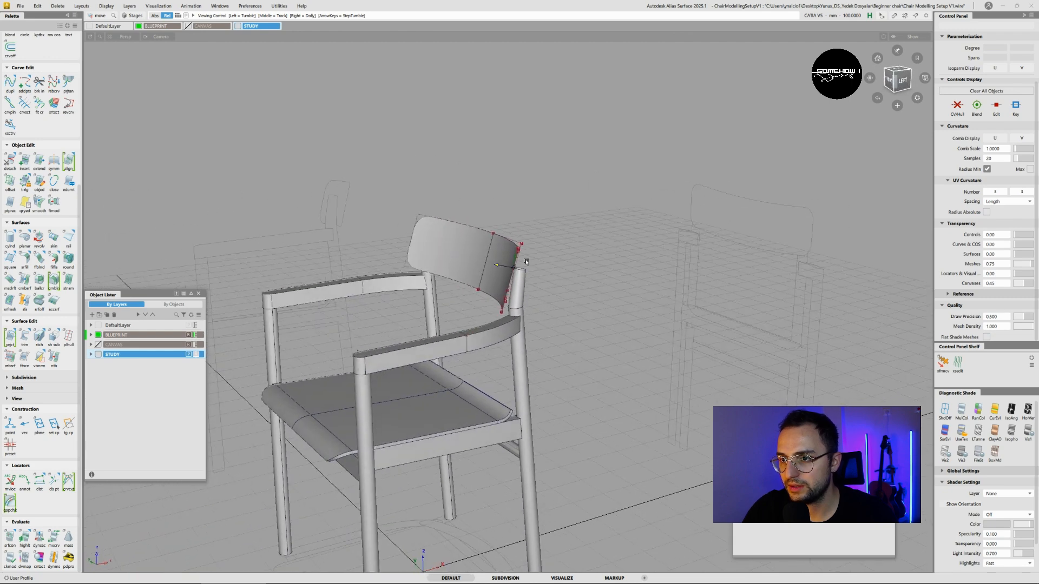
click(98, 344)
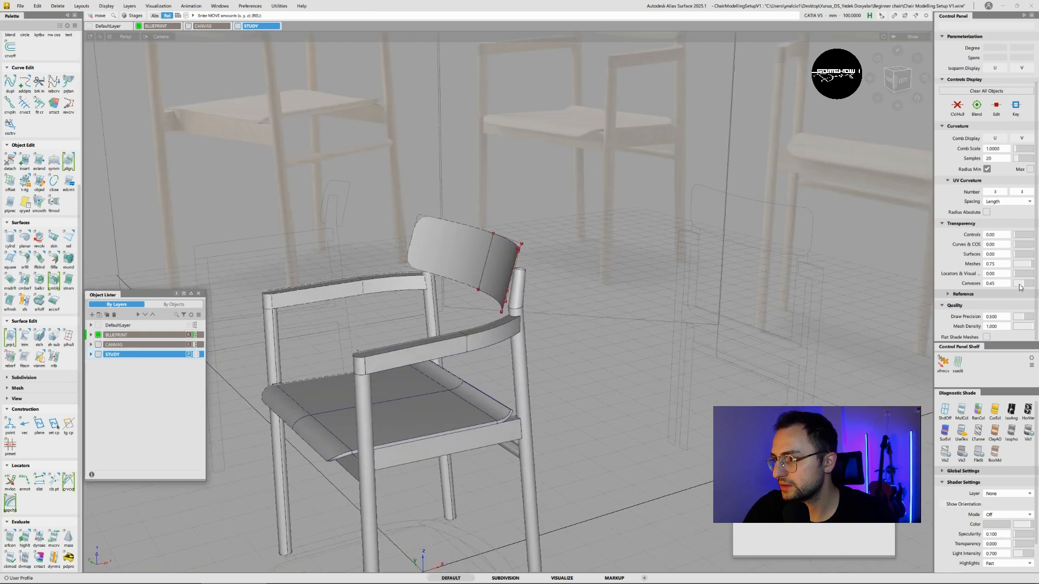
drag(1019, 284, 1001, 288)
alt+shift+right_drag(671, 238, 460, 274)
alt+shift+middle_drag(628, 198, 585, 215)
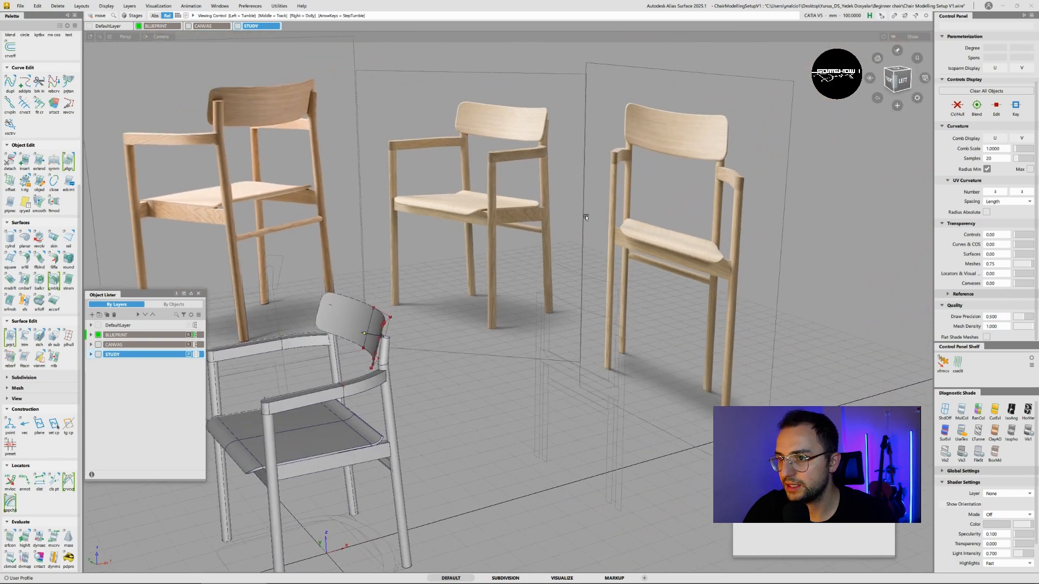
alt+shift+right_drag(282, 127, 324, 170)
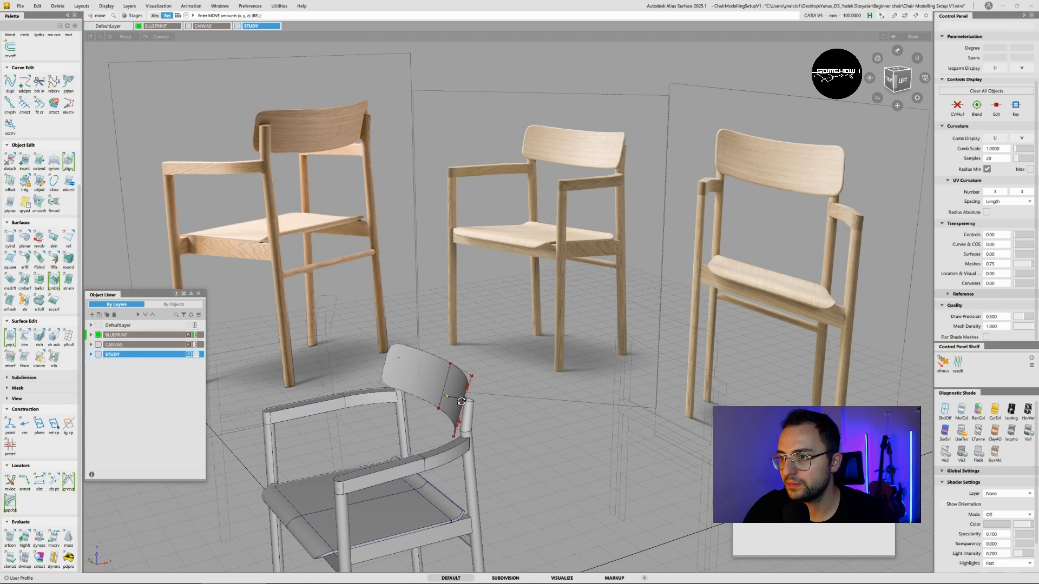
- Offset the backrest's outer side surface by 7 mm to give the backrest its thickness
alt+shift+drag(461, 401, 467, 390)
alt+shift+right_drag(466, 390, 508, 325)
alt+shift+drag(498, 305, 500, 323)
ctrl+shift+drag(500, 322, 481, 301)
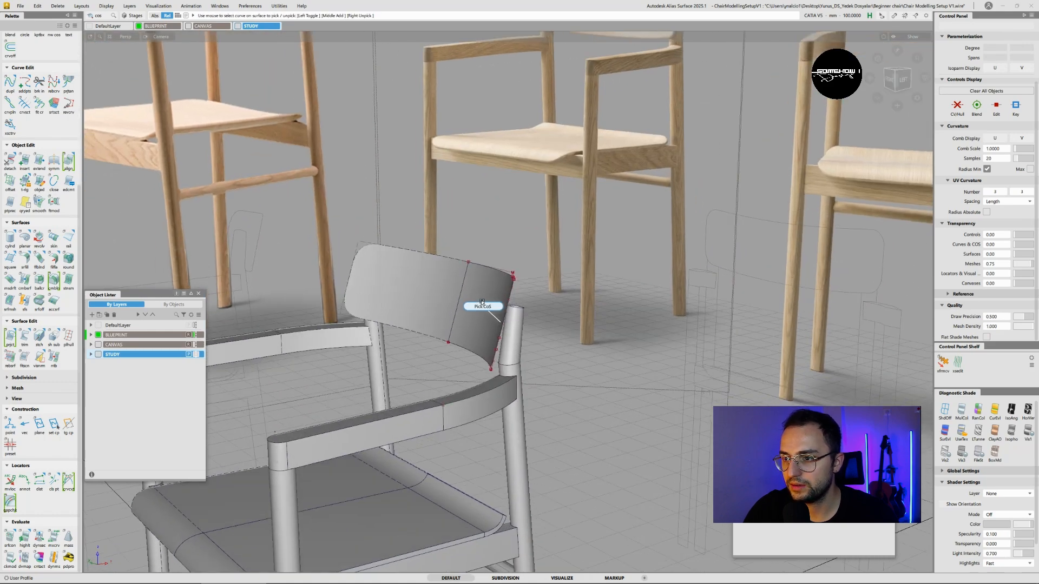
ctrl+shift+drag(503, 266, 483, 275)
click(466, 274)
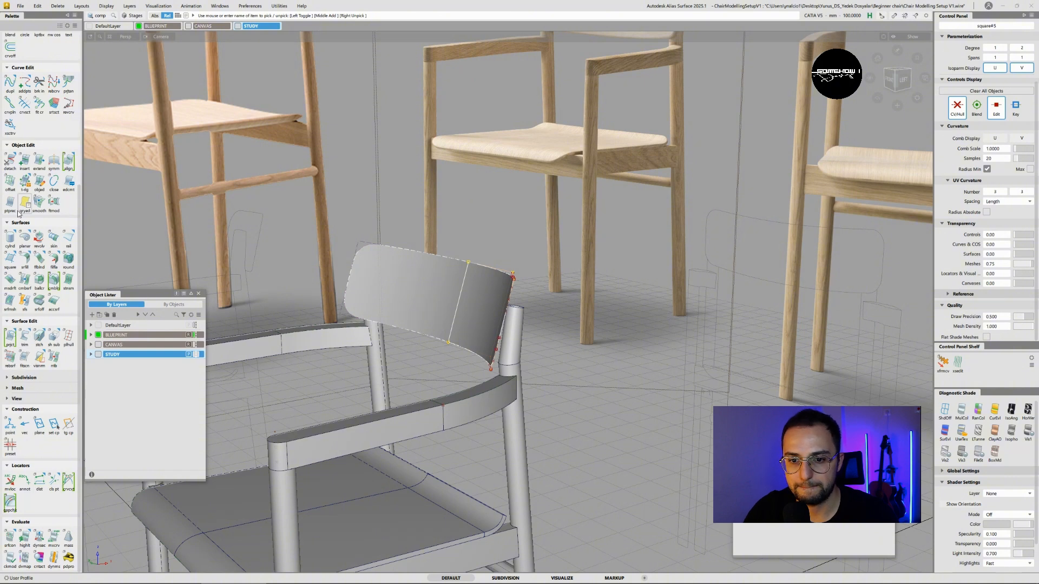
click(10, 183)
alt+shift+drag(476, 324, 512, 317)
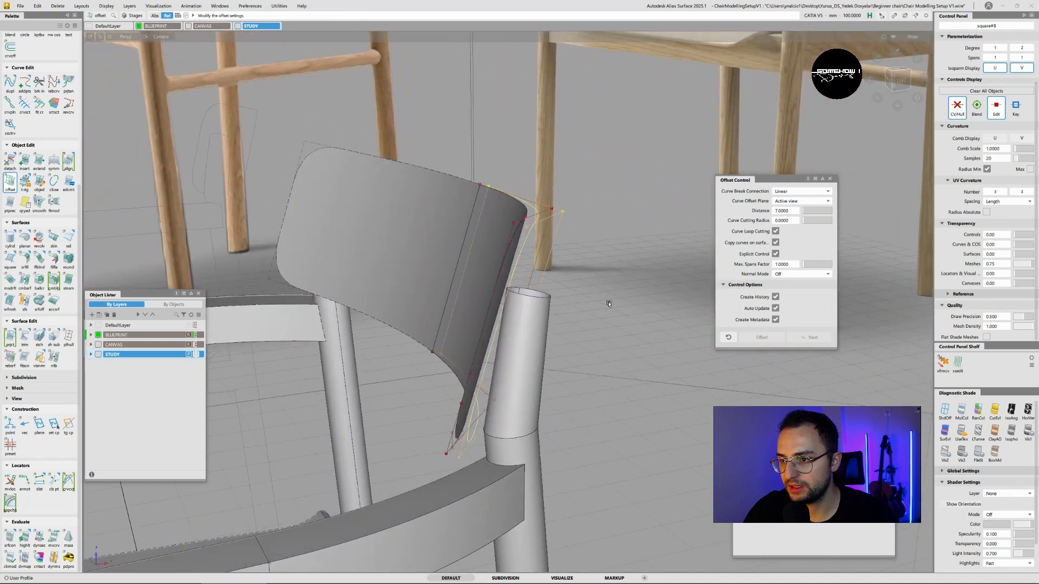
click(962, 410)
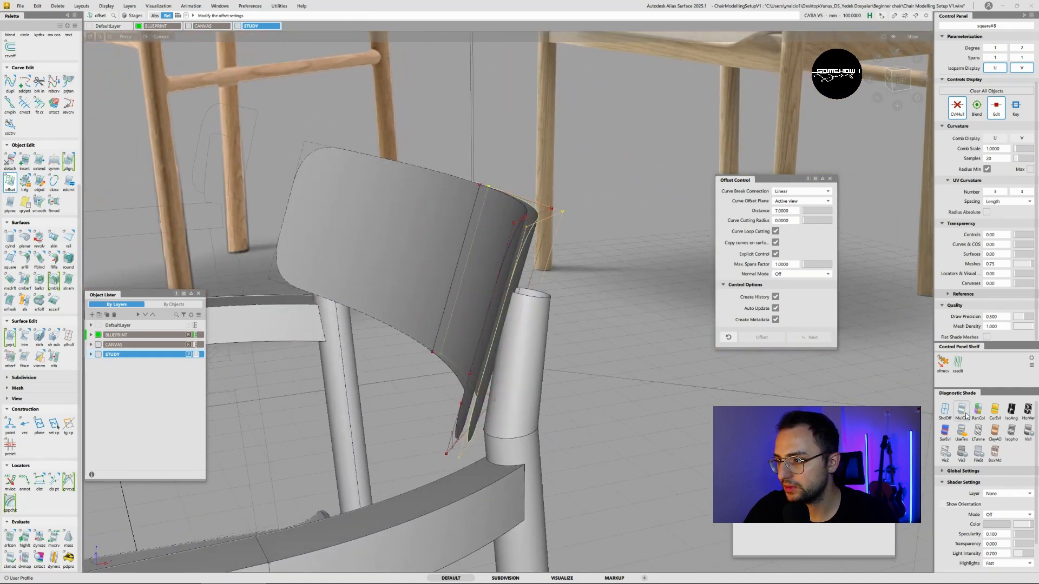
alt+shift+drag(607, 297, 611, 318)
click(570, 303)
- Isolate the two backrest surfaces by hiding everything unselected, and turn off their CV/hull and edit point display
ctrl+shift+drag(561, 291, 551, 287)
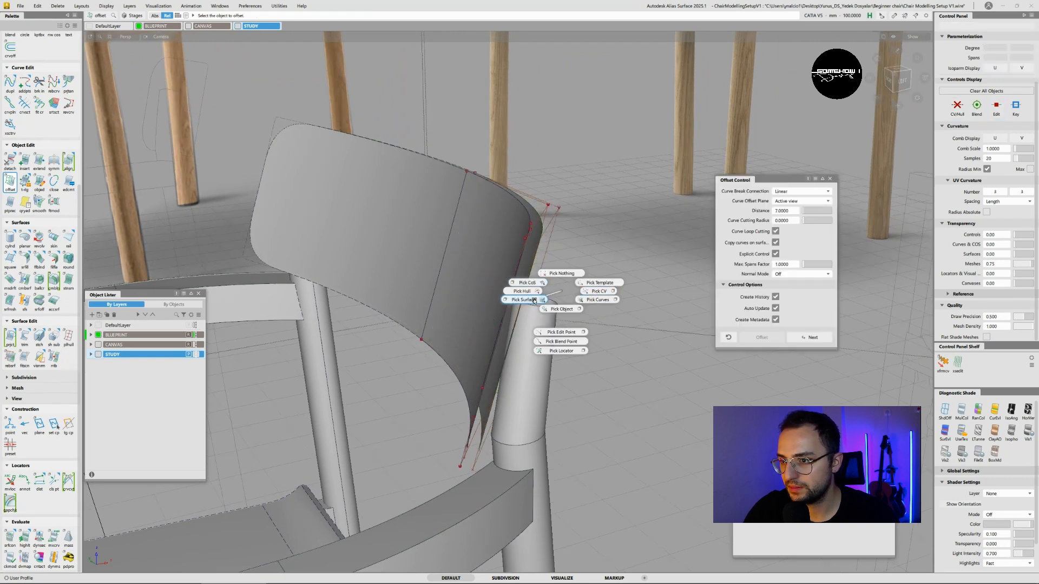
click(521, 263)
ctrl+shift+drag(534, 301, 433, 359)
click(533, 267)
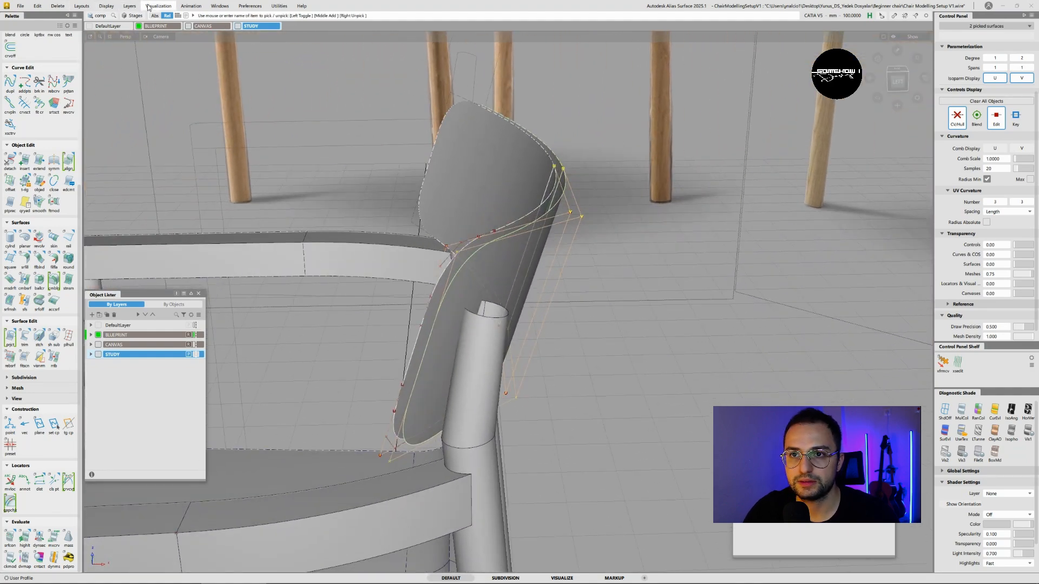
click(106, 7)
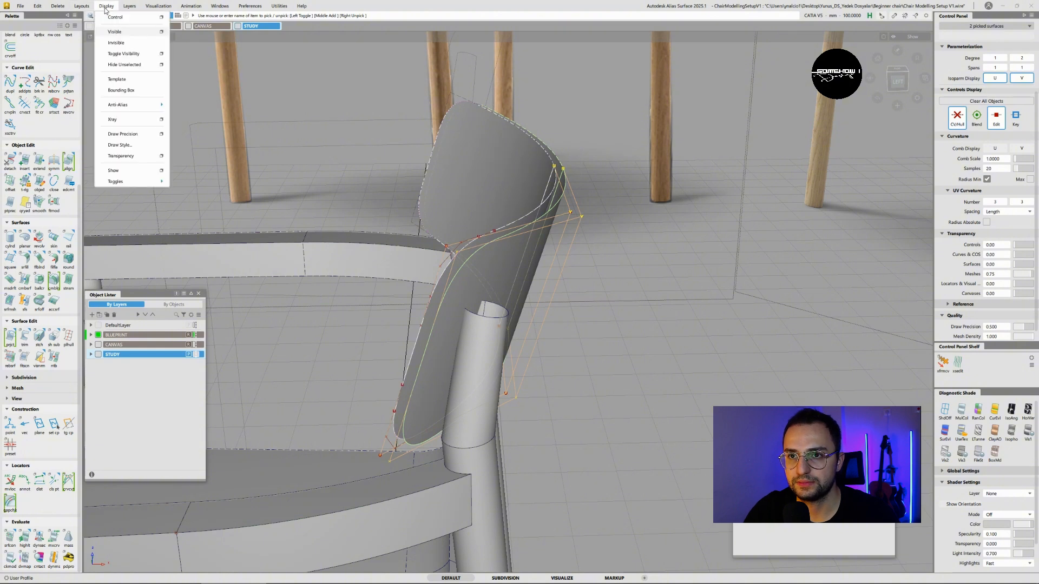
click(117, 65)
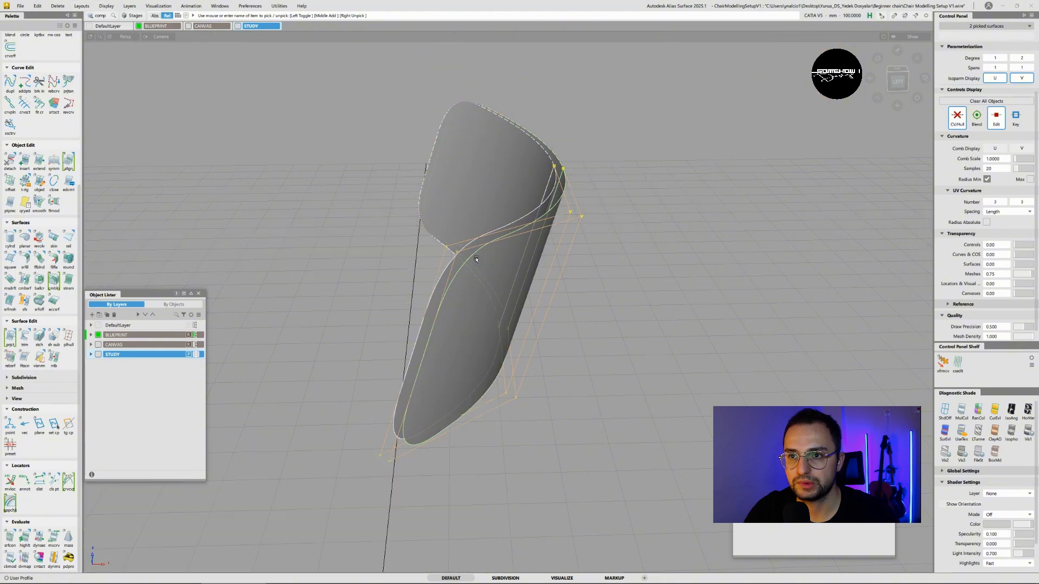
click(957, 113)
click(995, 116)
click(624, 287)
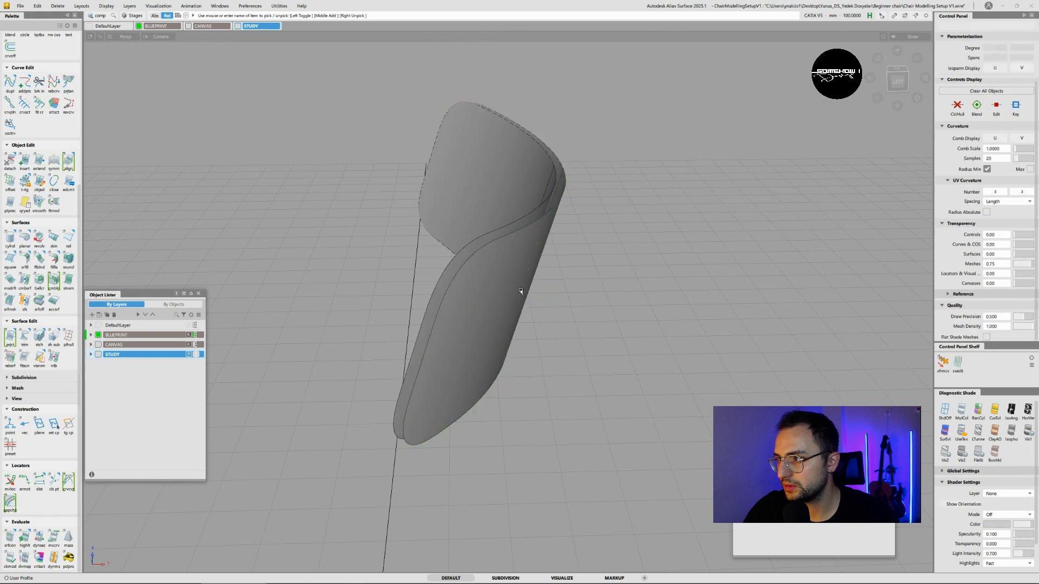
- Skin the gap between the inner and outer backrest surfaces along the straight outer end and its adjoining rounded corner
alt+shift+drag(521, 294, 474, 283)
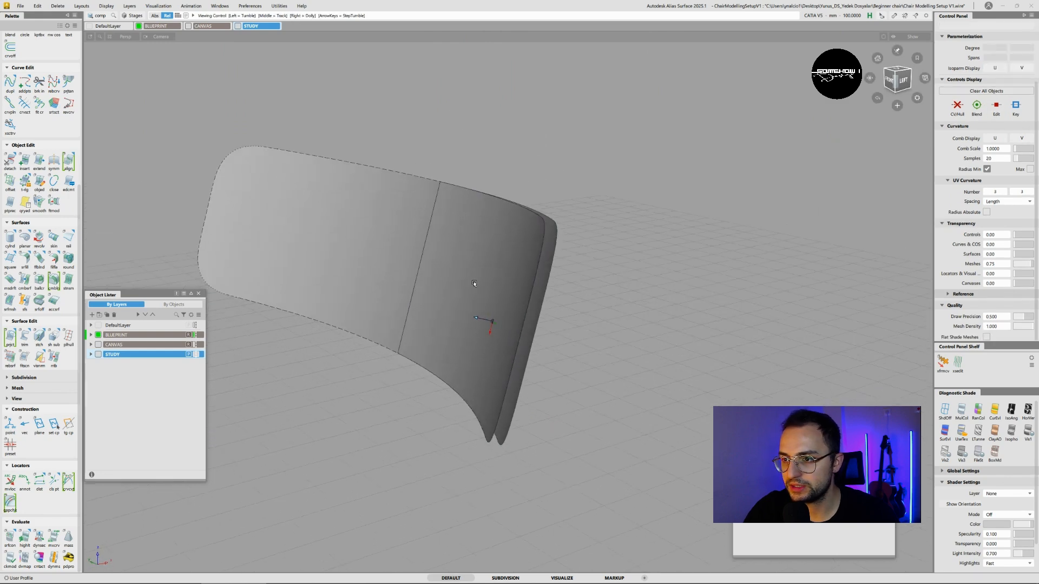
click(51, 242)
click(521, 318)
click(541, 322)
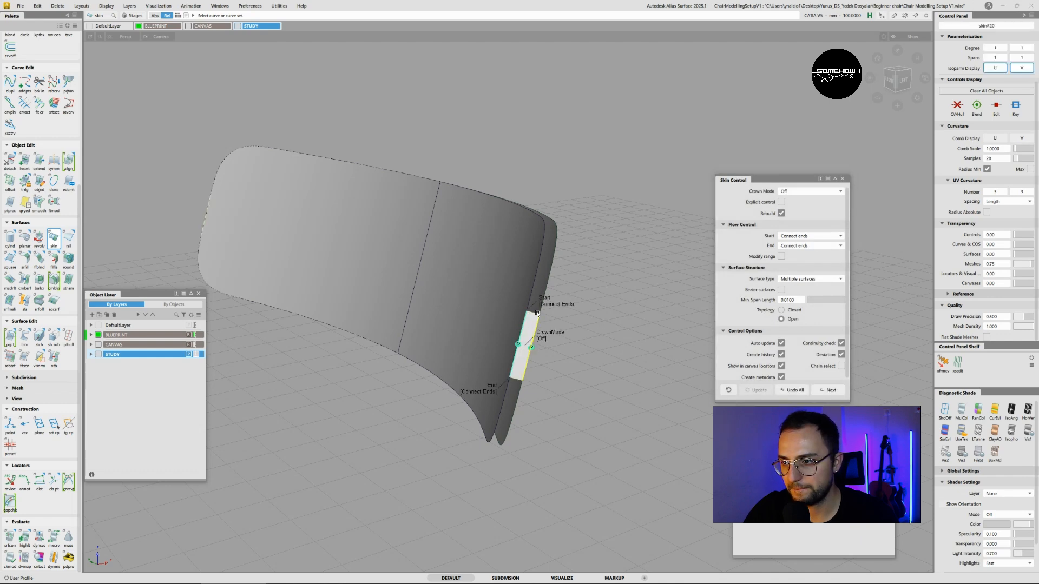
mouse_move(547, 291)
alt+shift+mouse_down()
mouse_move(529, 255)
mouse_move(487, 325)
mouse_move(552, 308)
alt+shift+mouse_up()
click(527, 238)
click(537, 241)
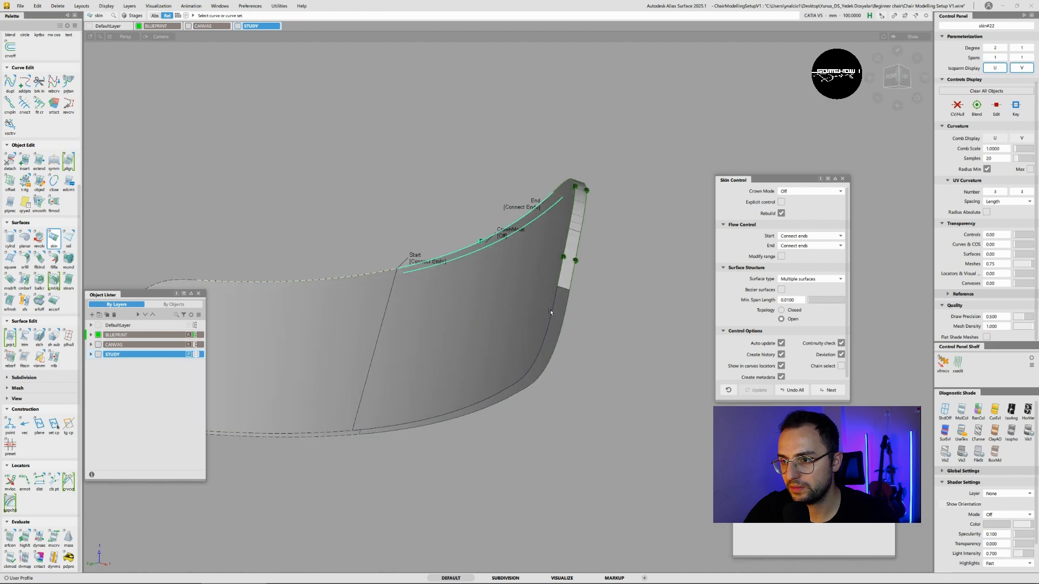
- Skin the rim at the backrest's other rounded corner and adjoining long edge, and delete all locators
click(550, 309)
click(566, 309)
click(516, 387)
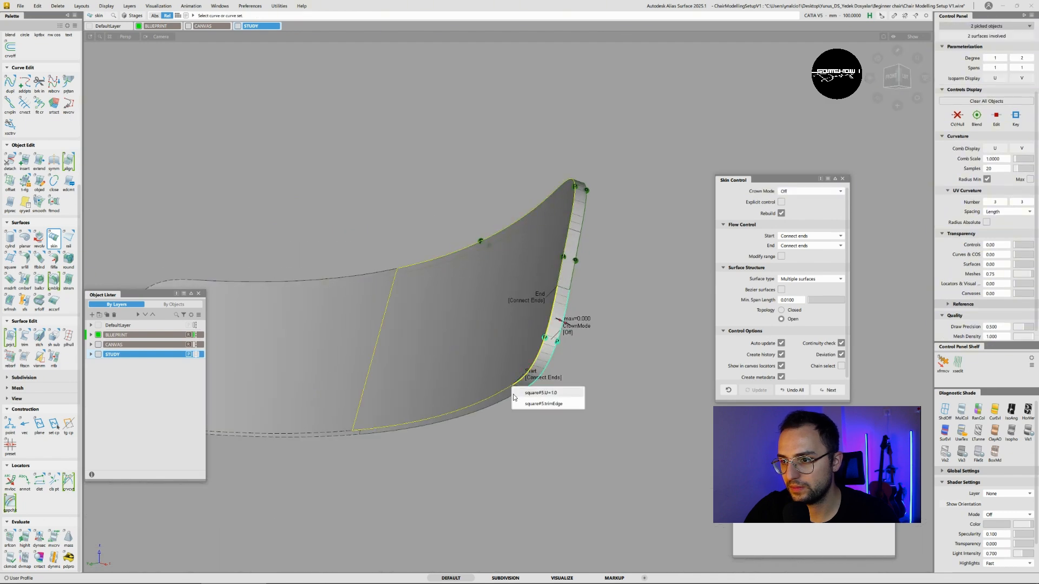
click(487, 372)
click(500, 392)
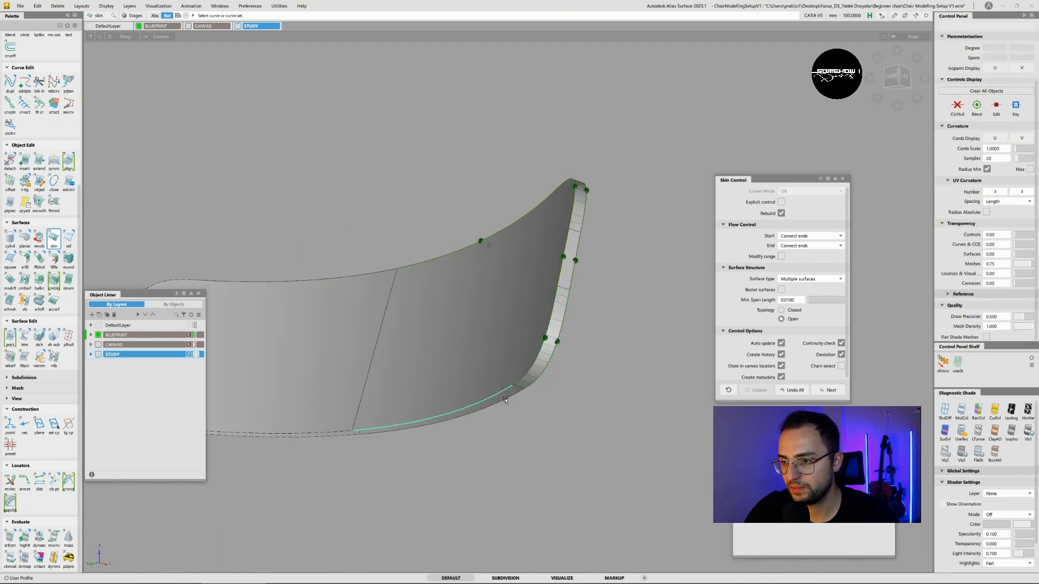
click(503, 398)
click(310, 188)
click(57, 6)
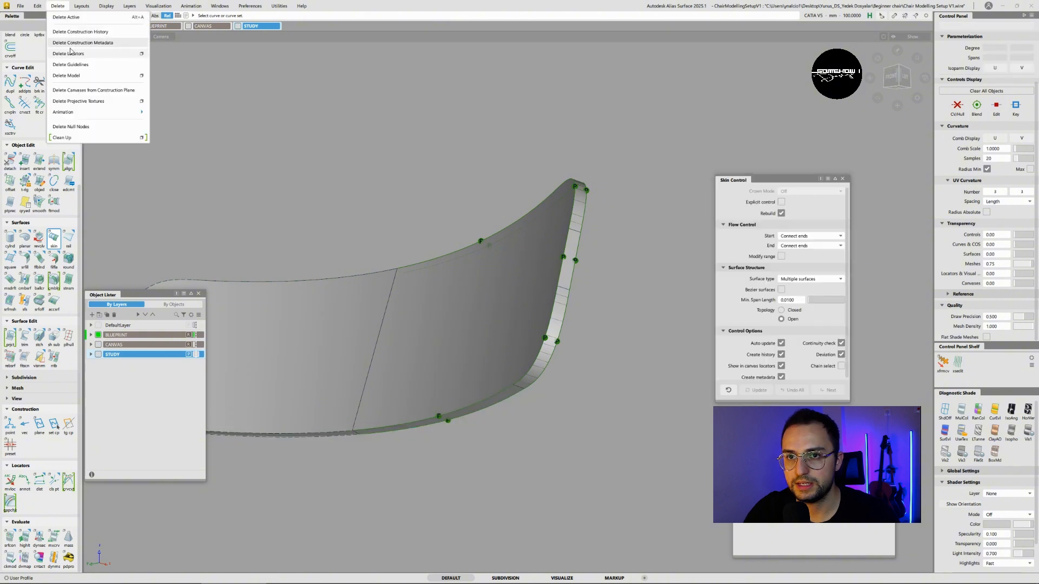
click(69, 52)
- Make all hidden chair parts visible and compare the thickened backrest with the reference photos
alt+shift+drag(479, 311, 460, 260)
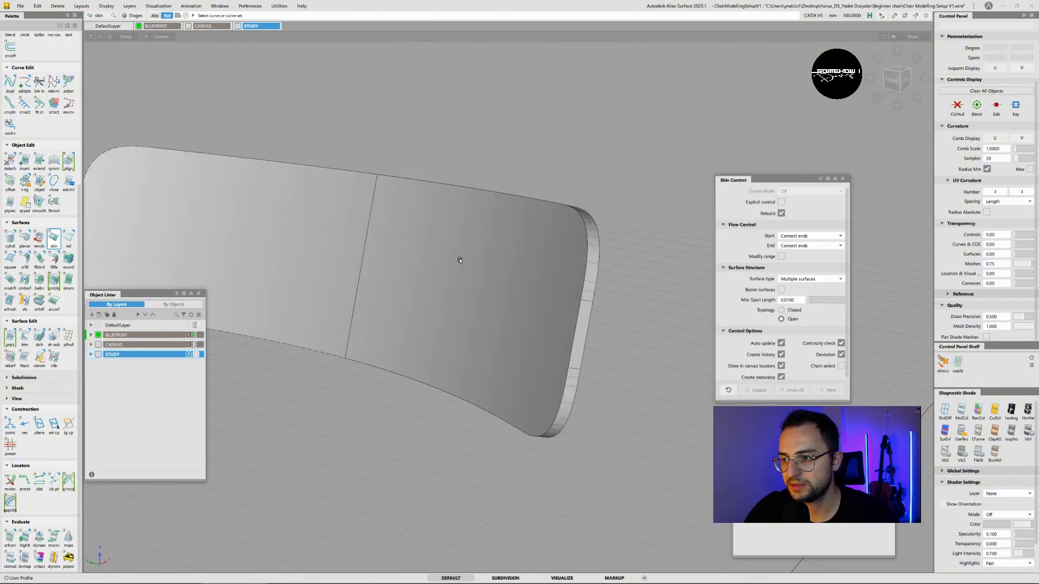
click(77, 7)
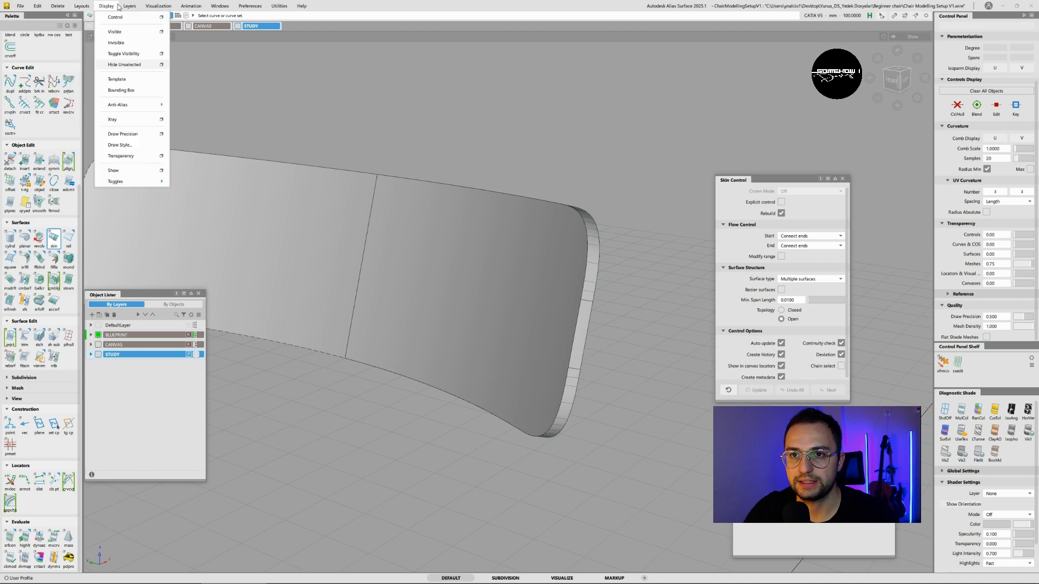
mouse_move(101, 7)
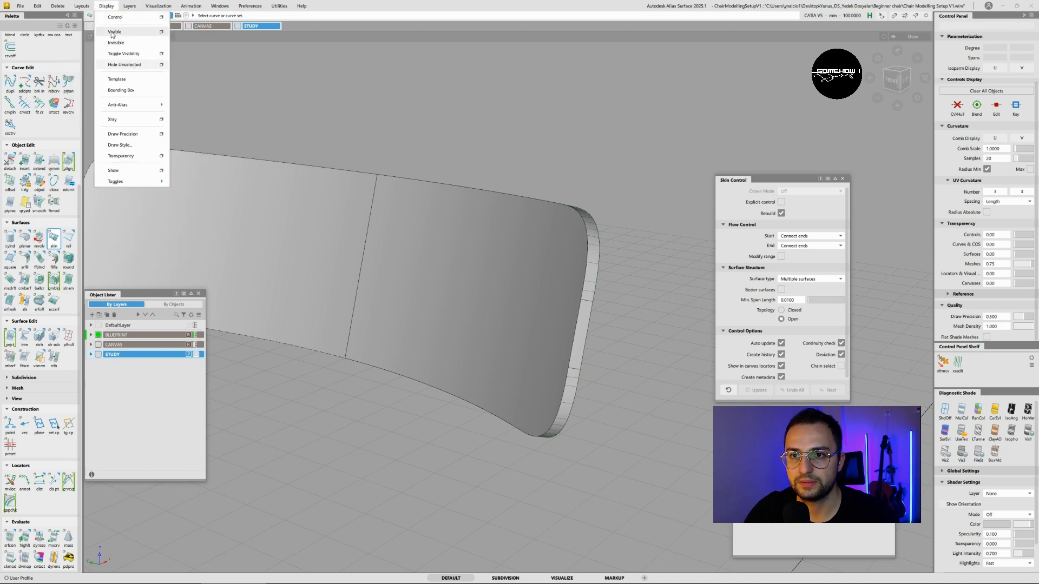
click(113, 35)
alt+shift+right_drag(480, 371, 424, 242)
alt+shift+drag(425, 242, 271, 320)
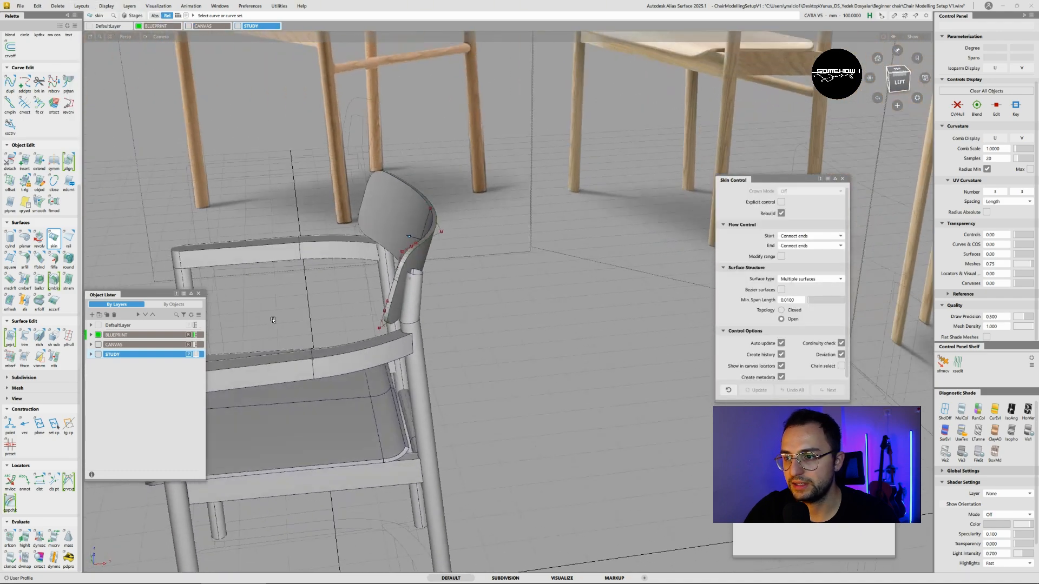
alt+shift+right_drag(271, 320, 398, 267)
alt+shift+drag(398, 266, 529, 227)
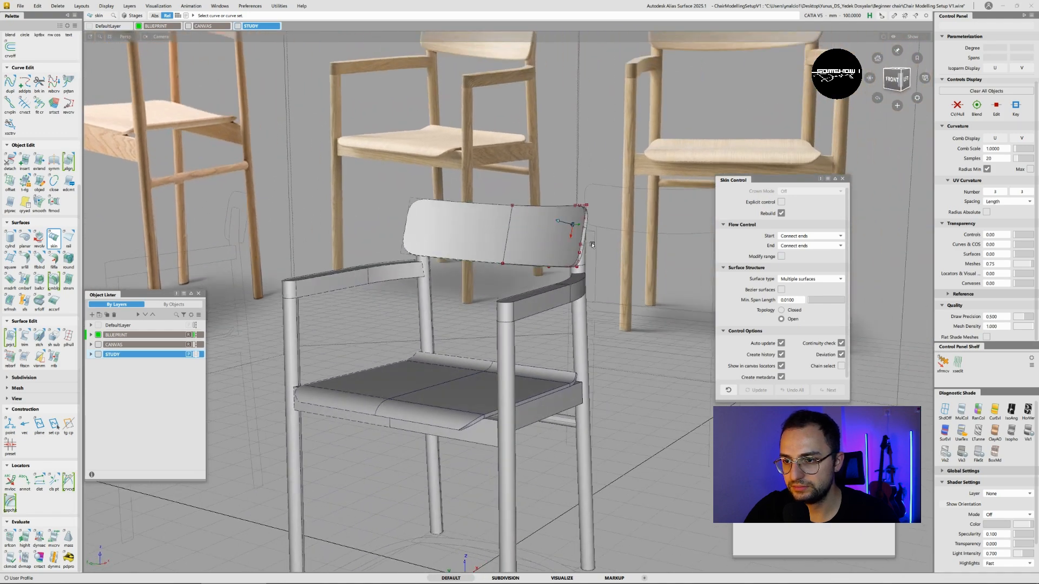
- Display the CVs of the rear post's upper section and pick those around its open top end
alt+shift+right_drag(564, 231, 644, 233)
alt+shift+drag(644, 233, 352, 271)
ctrl+shift+drag(571, 303, 572, 277)
click(572, 277)
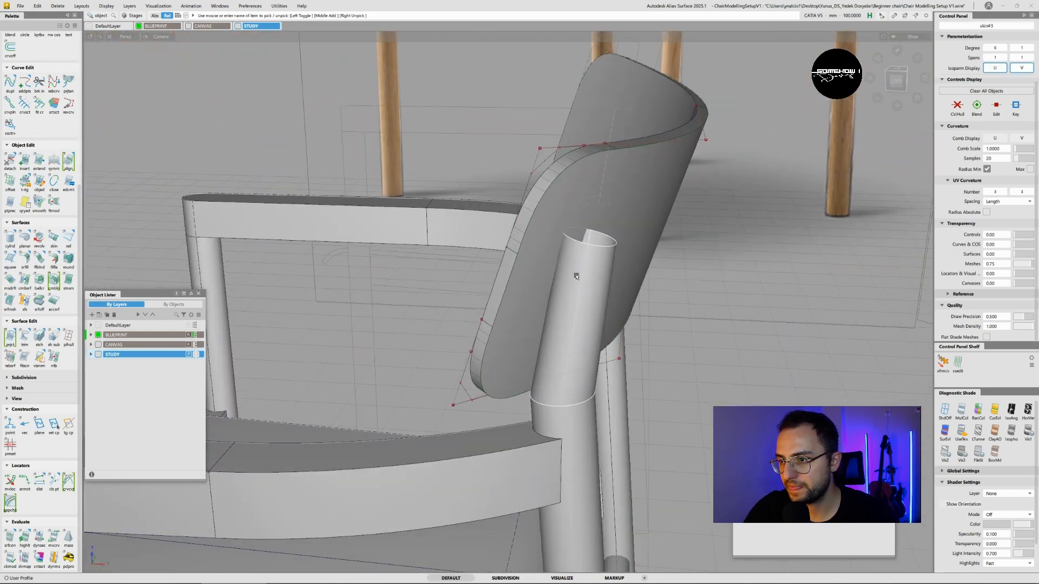
click(957, 110)
mouse_move(671, 230)
alt+shift+mouse_down()
mouse_move(628, 259)
mouse_move(582, 262)
mouse_move(602, 278)
mouse_move(636, 266)
alt+shift+mouse_up()
click(568, 263)
drag(560, 214, 584, 238)
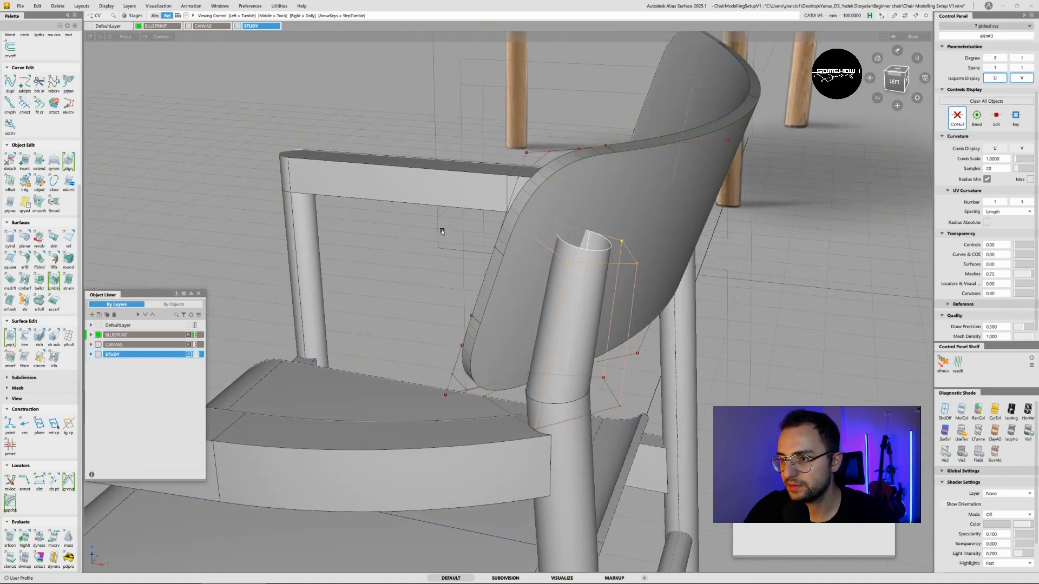
alt+shift+drag(503, 243, 608, 310)
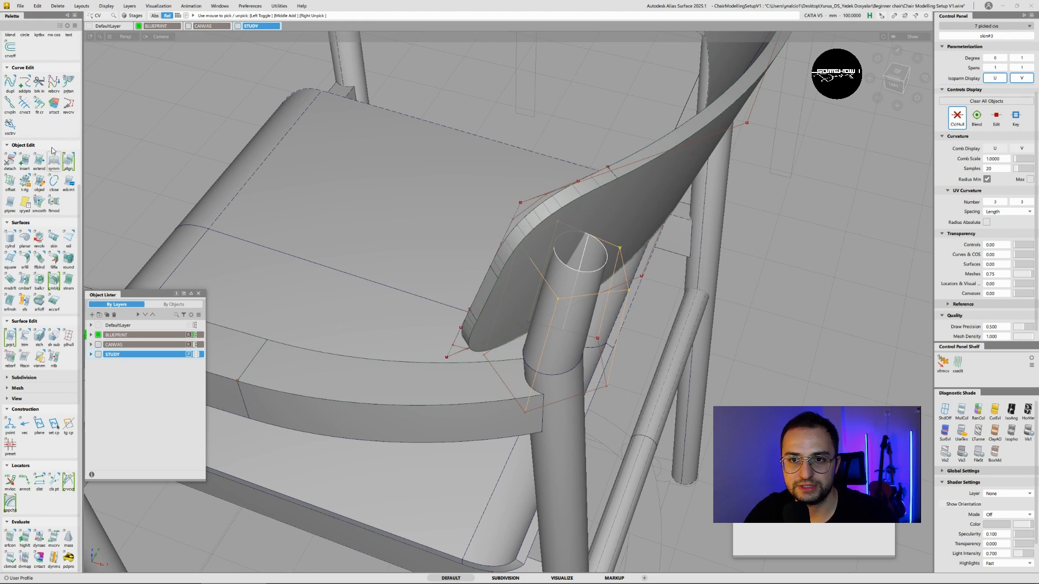
- Center the pivot on the picked CVs and scale the rear post's top end about it
ctrl+shift+click(493, 216)
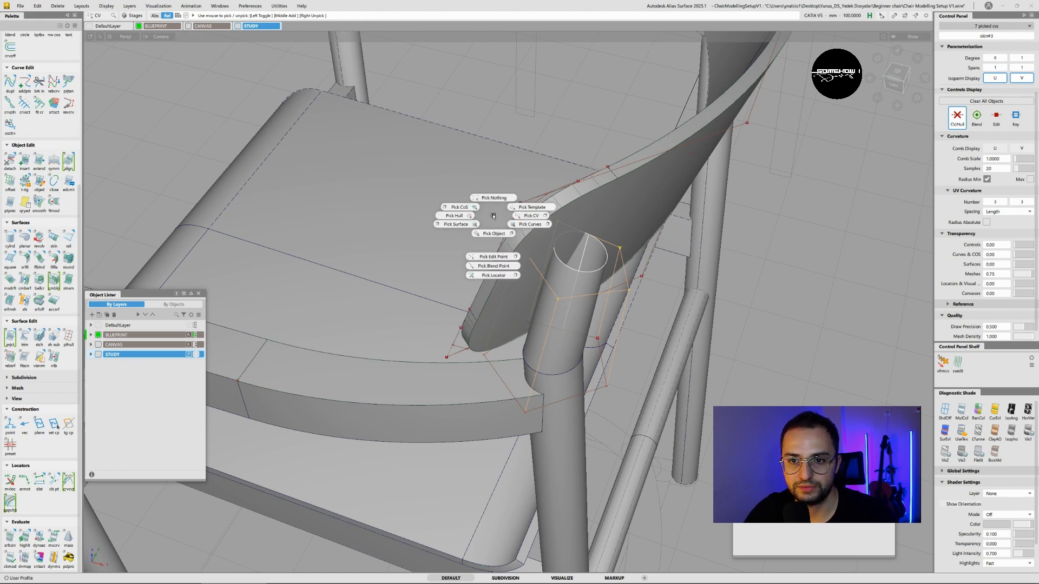
ctrl+shift+middle_click(493, 215)
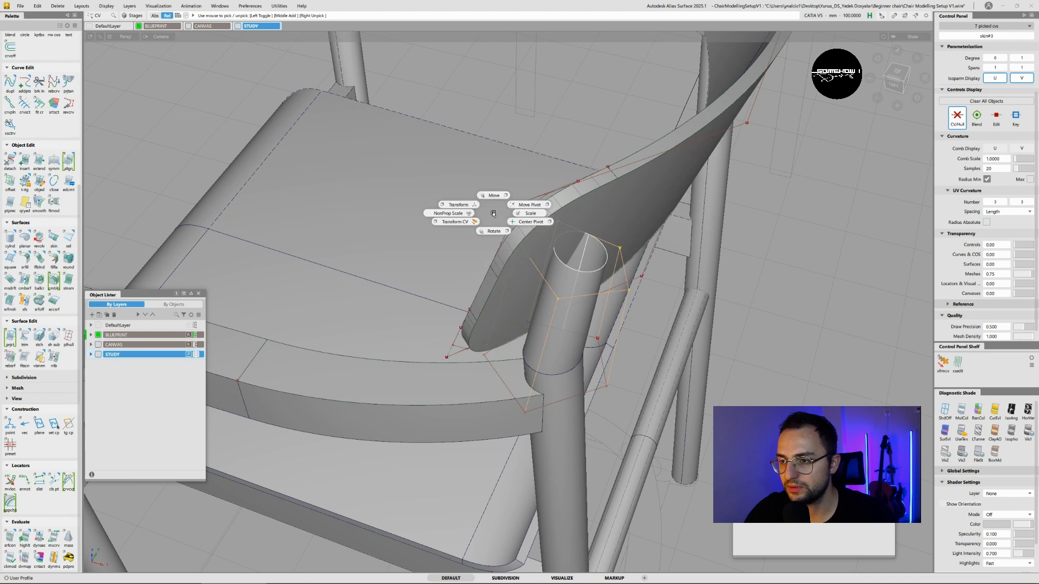
click(530, 222)
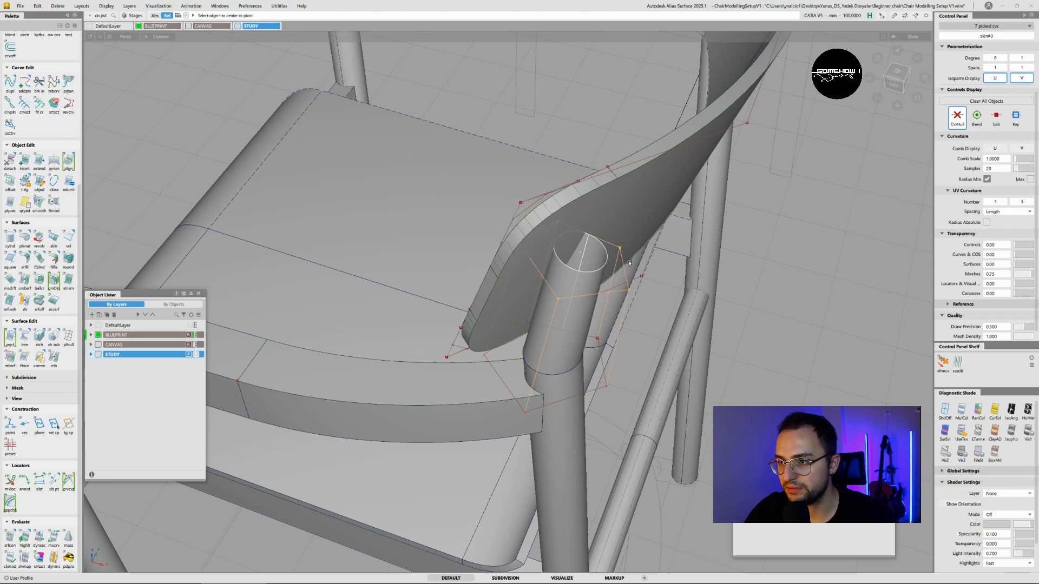
ctrl+shift+middle_click(780, 244)
click(808, 247)
drag(807, 247, 800, 158)
click(893, 85)
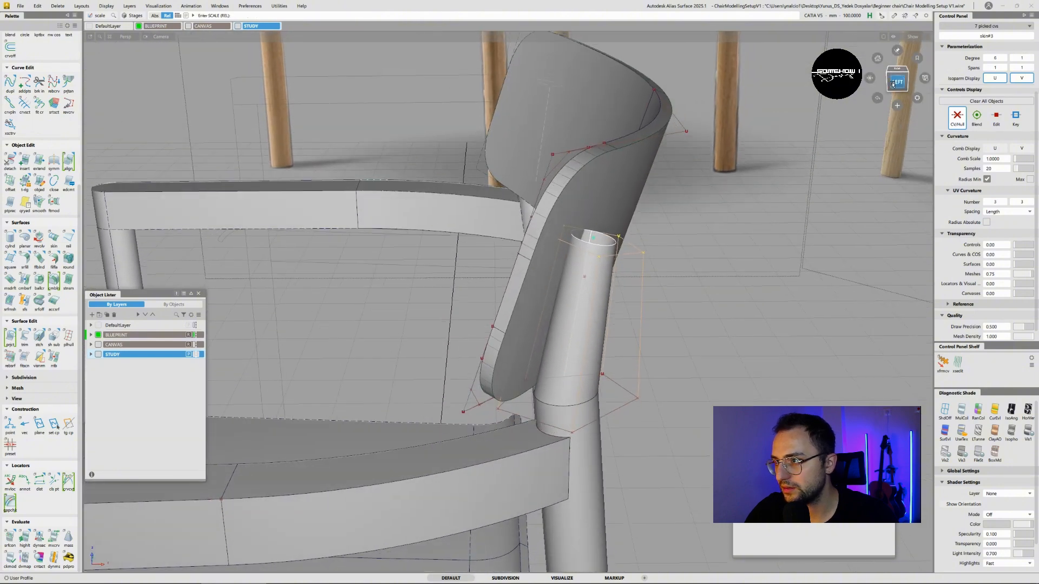
- Move the pivot to the outer CV of the post's top end, scale the picked CVs down about it and release the selection
alt+shift+middle_drag(657, 213, 567, 230)
alt+shift+right_drag(567, 229, 539, 198)
alt+shift+drag(538, 197, 529, 310)
ctrl+shift+click(704, 149)
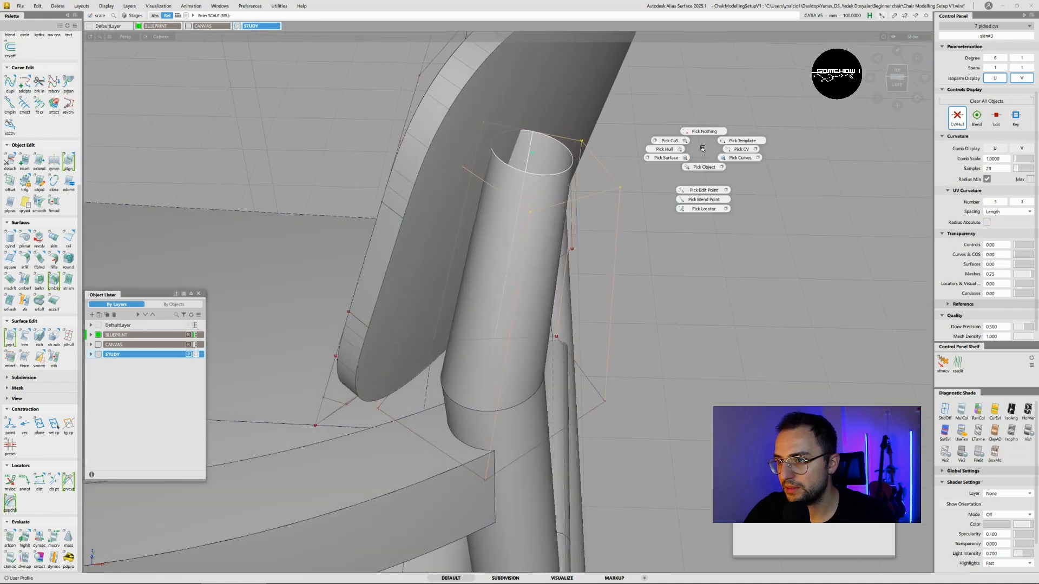
ctrl+shift+middle_click(702, 148)
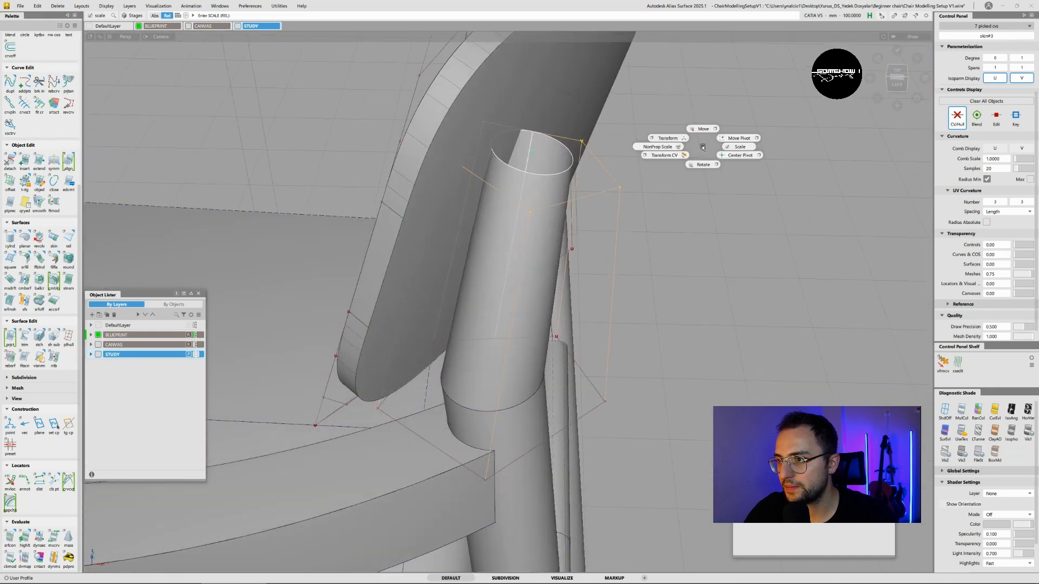
ctrl+shift+middle_click(727, 139)
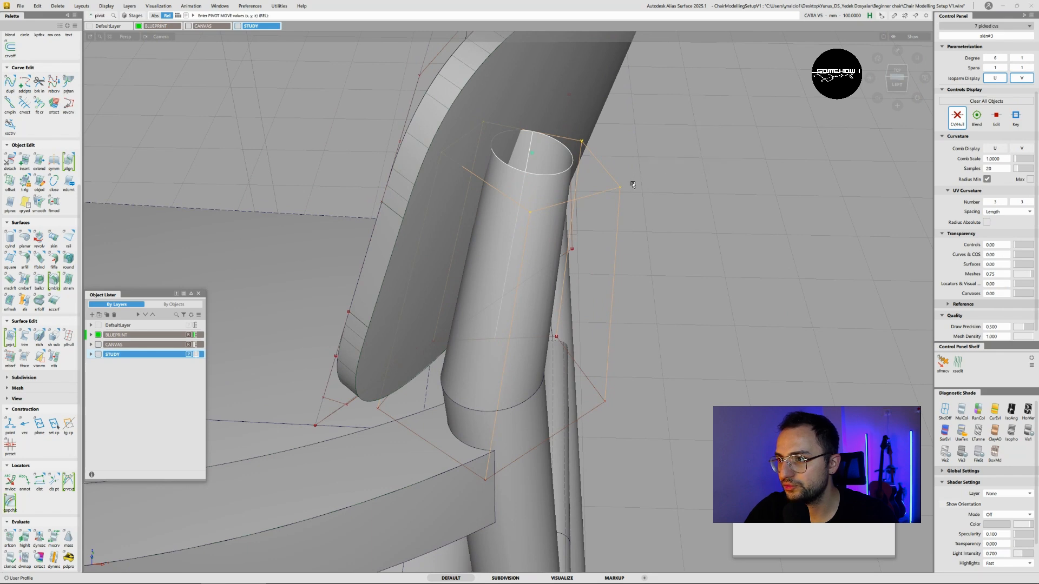
ctrl+shift+middle_drag(669, 176, 691, 174)
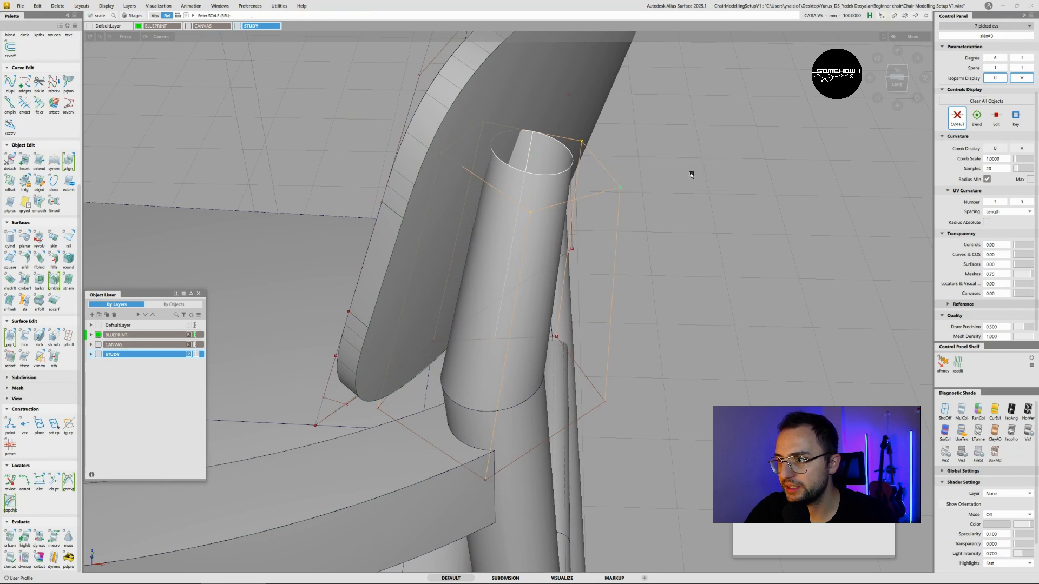
drag(691, 174, 487, 172)
click(503, 167)
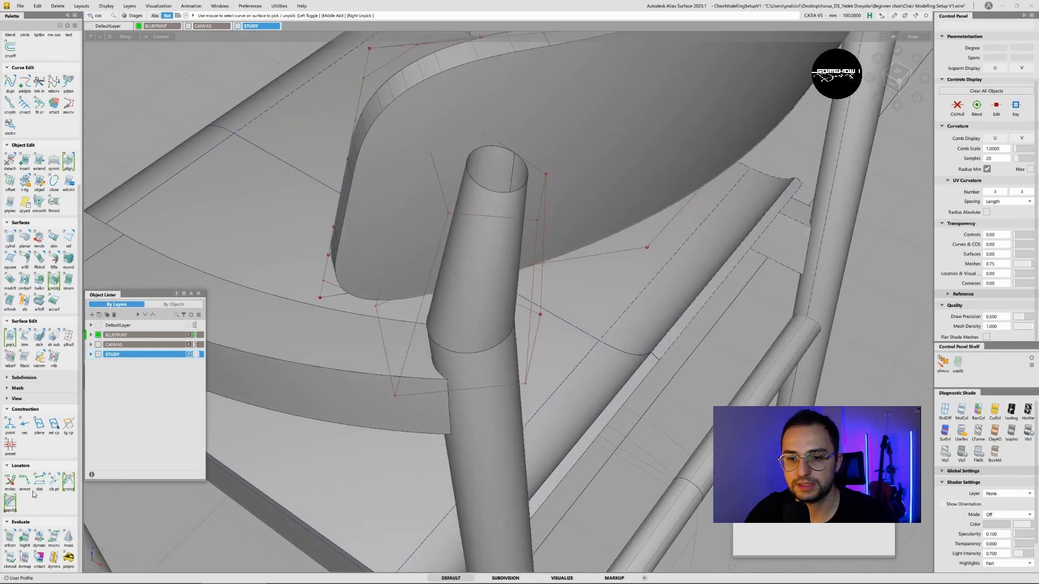
- Cap the open top of the rear post with a planar surface and check it on the whole chair
click(24, 238)
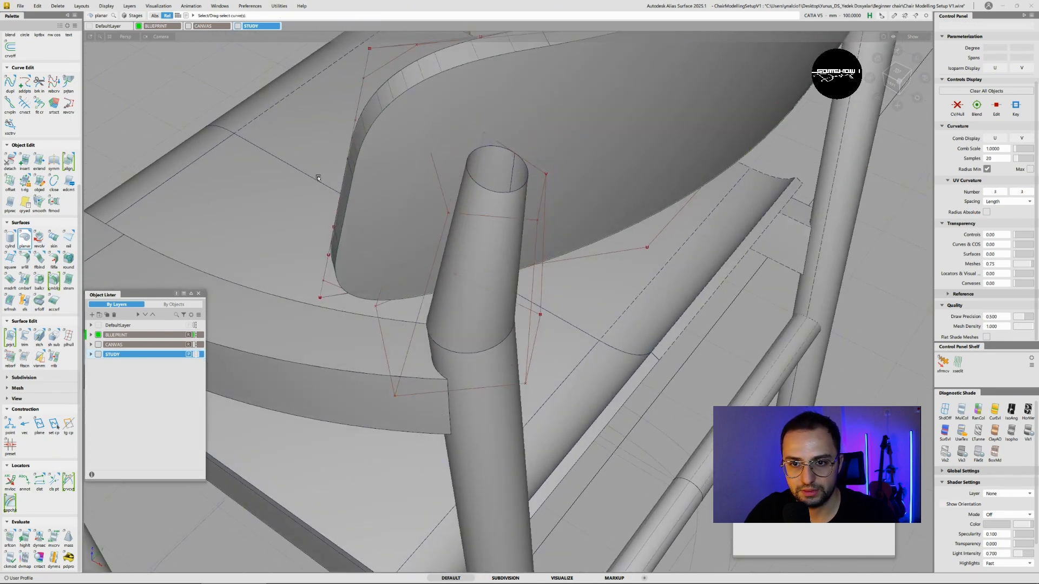
click(473, 191)
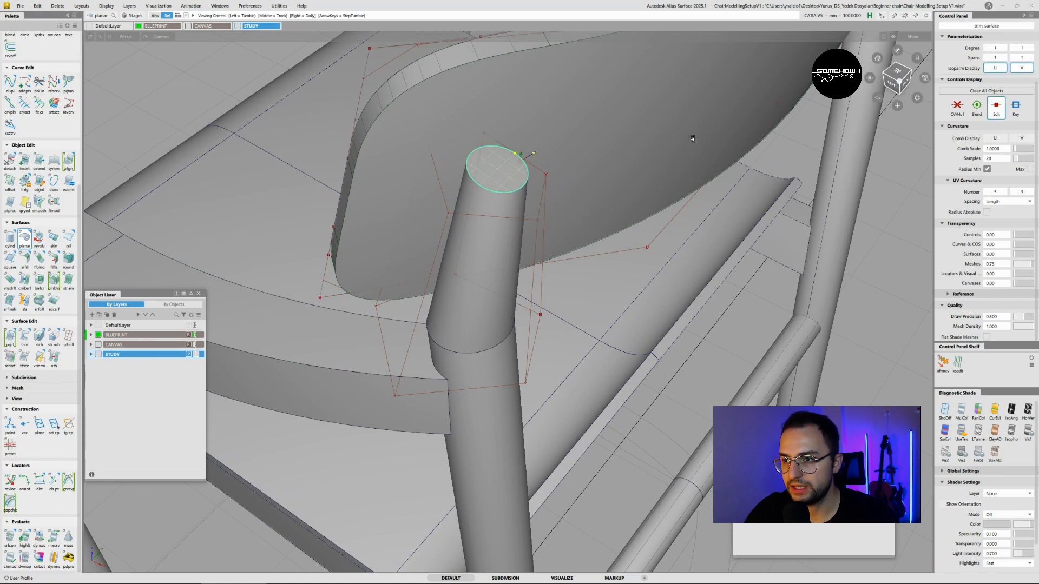
alt+shift+drag(474, 190, 493, 219)
alt+shift+right_drag(493, 219, 445, 208)
alt+shift+drag(445, 208, 462, 200)
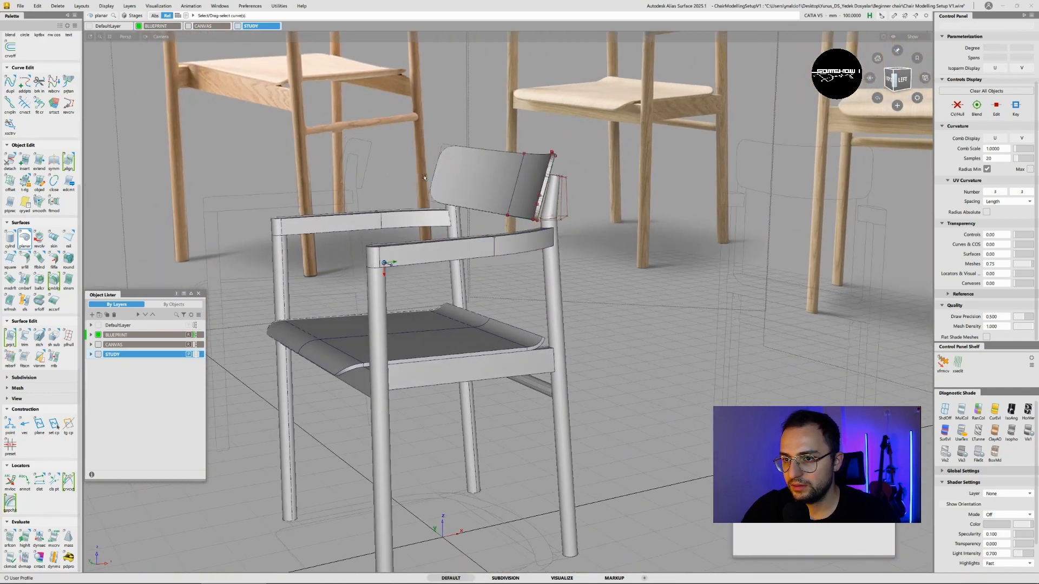
- Examine the whole chair model from the front, above and the side against the reference photos
alt+shift+middle_drag(462, 200, 480, 219)
alt+shift+drag(479, 218, 673, 219)
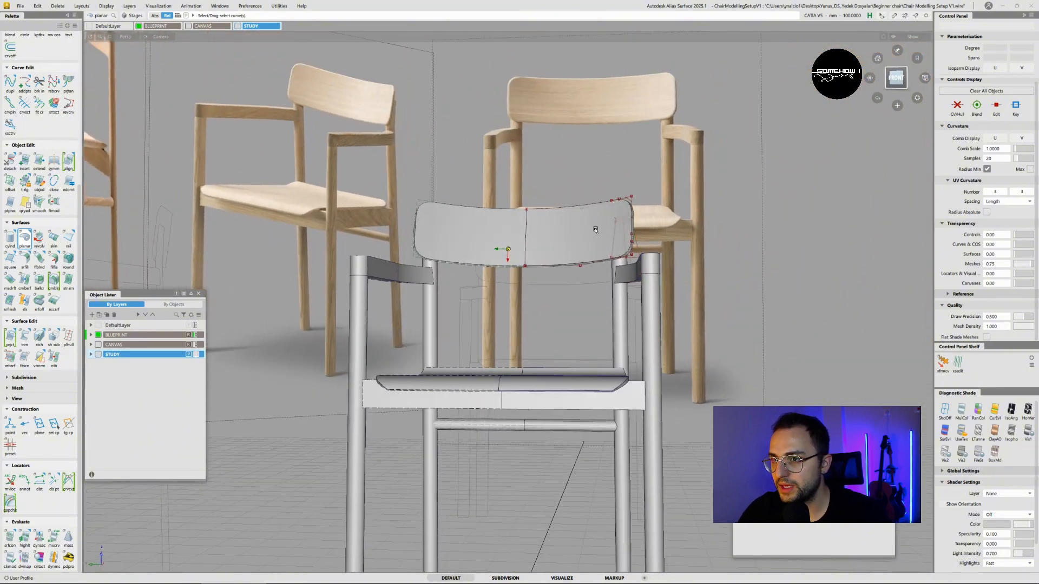
alt+shift+drag(574, 236, 474, 266)
alt+shift+right_drag(474, 266, 385, 309)
alt+shift+drag(385, 308, 497, 358)
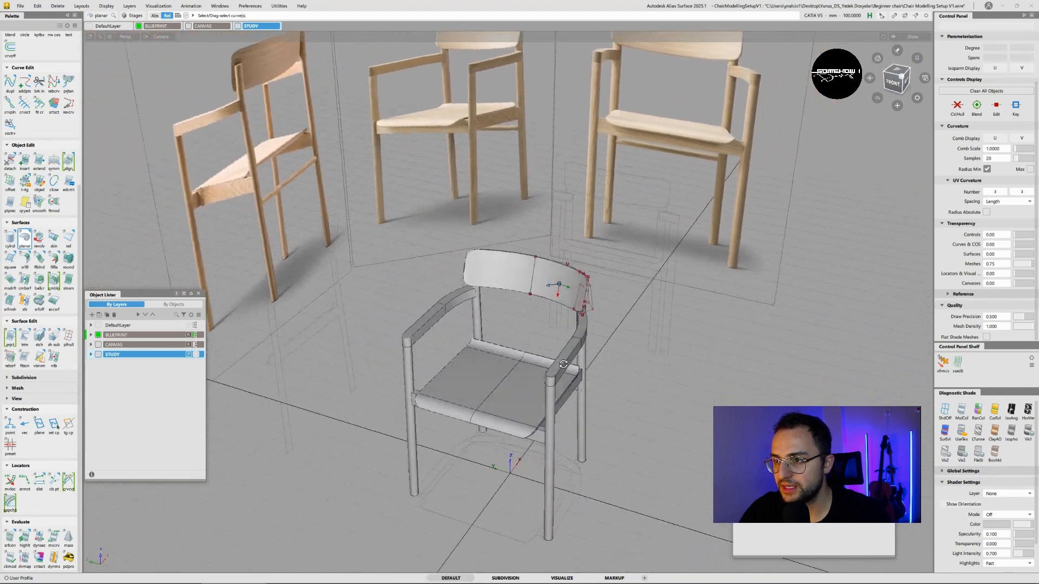
alt+shift+right_drag(497, 357, 587, 361)
alt+shift+drag(570, 364, 514, 352)
alt+shift+right_drag(514, 352, 487, 341)
alt+shift+drag(487, 341, 508, 278)
key(shift+alt)
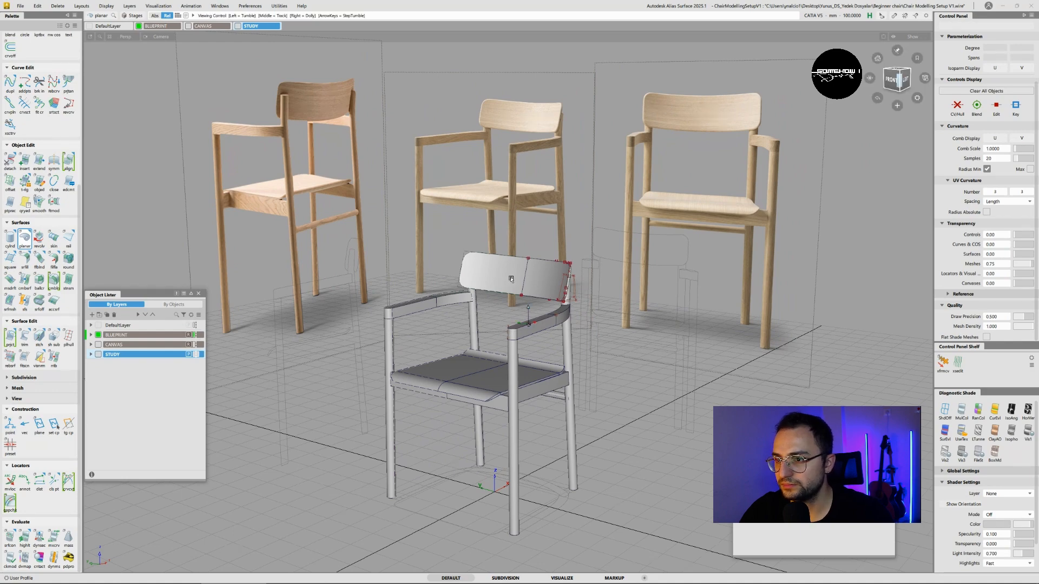
alt+shift+drag(607, 259, 454, 359)
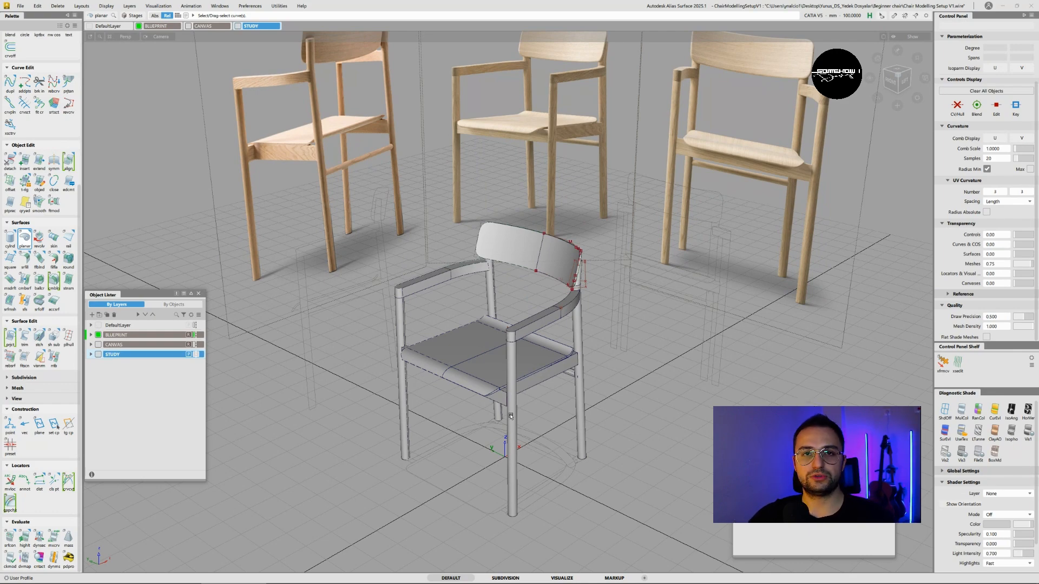
alt+shift+drag(483, 387, 435, 397)
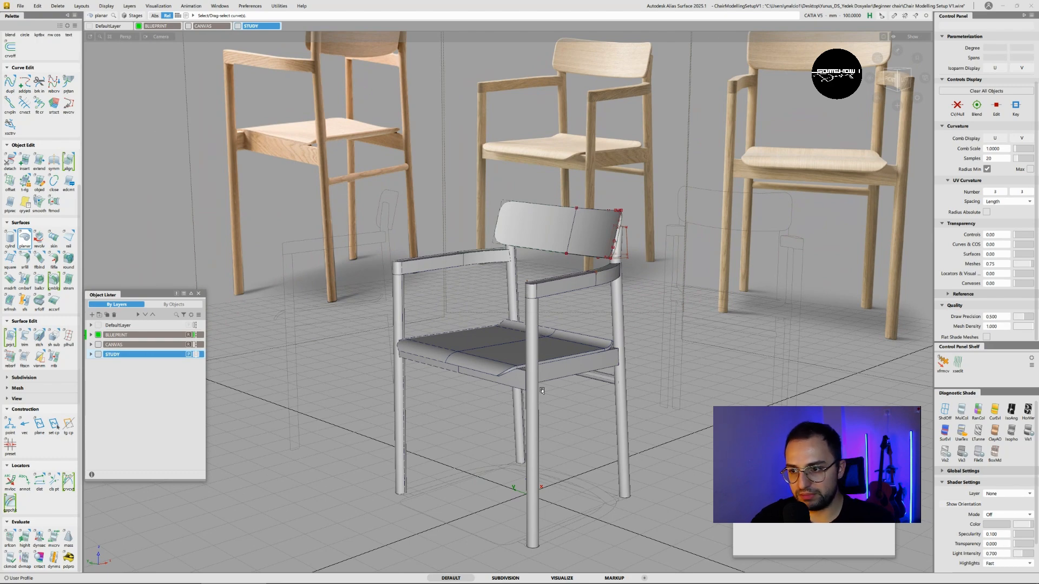
- Examine the seat's front corner, where its front and side edge faces meet, from several close low angles
alt+shift+right_drag(542, 390, 565, 373)
alt+shift+drag(566, 373, 513, 280)
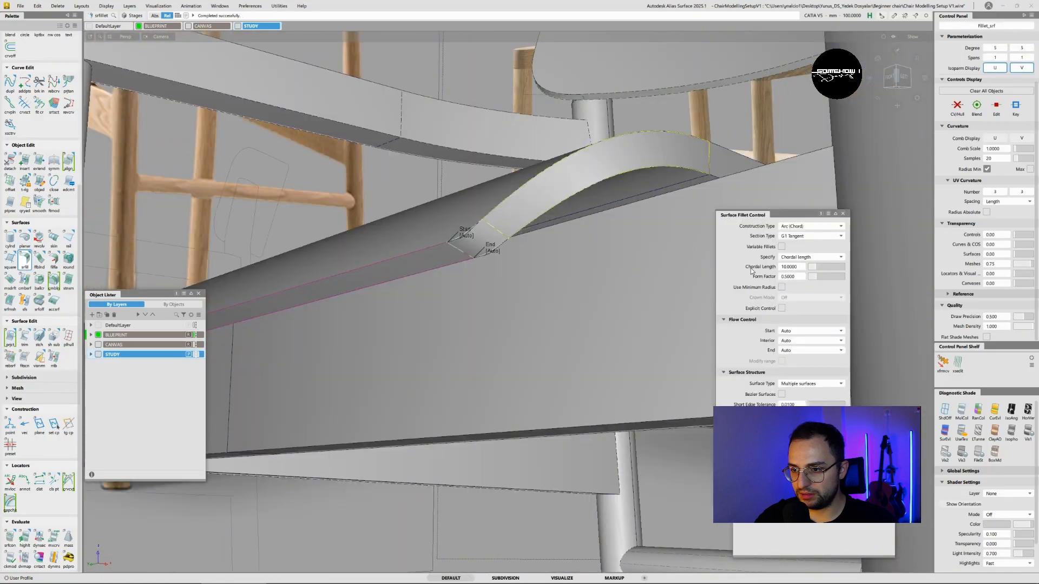
alt+shift+drag(490, 240, 494, 239)
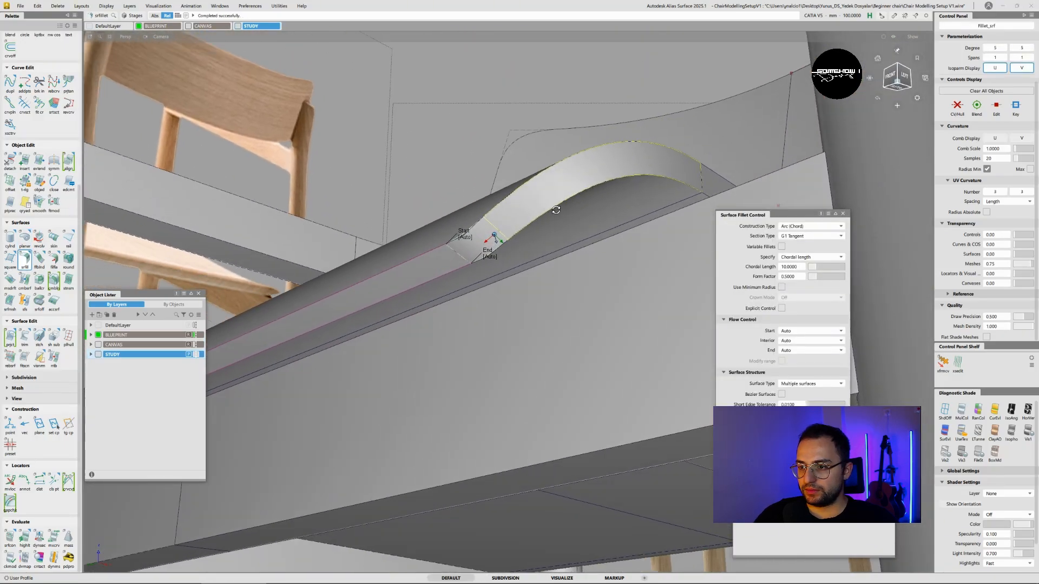
alt+shift+right_drag(493, 239, 487, 238)
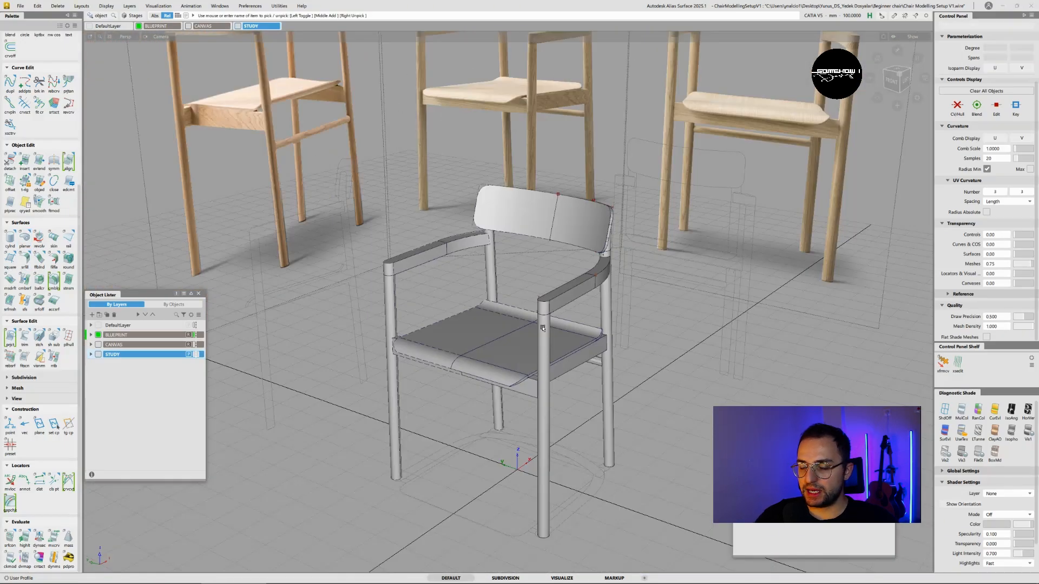
alt+shift+right_drag(527, 355, 532, 359)
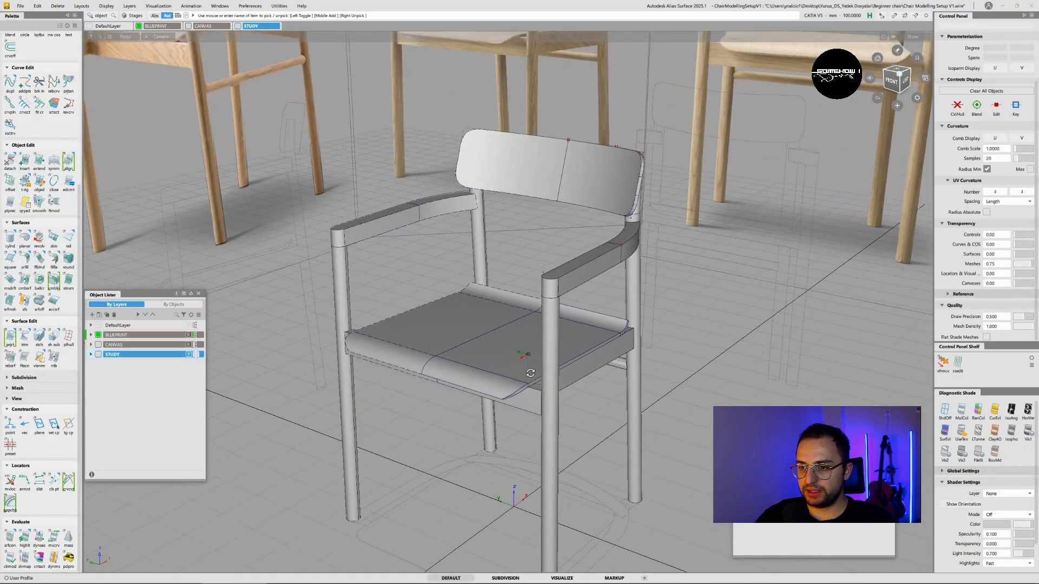
alt+shift+drag(531, 359, 487, 379)
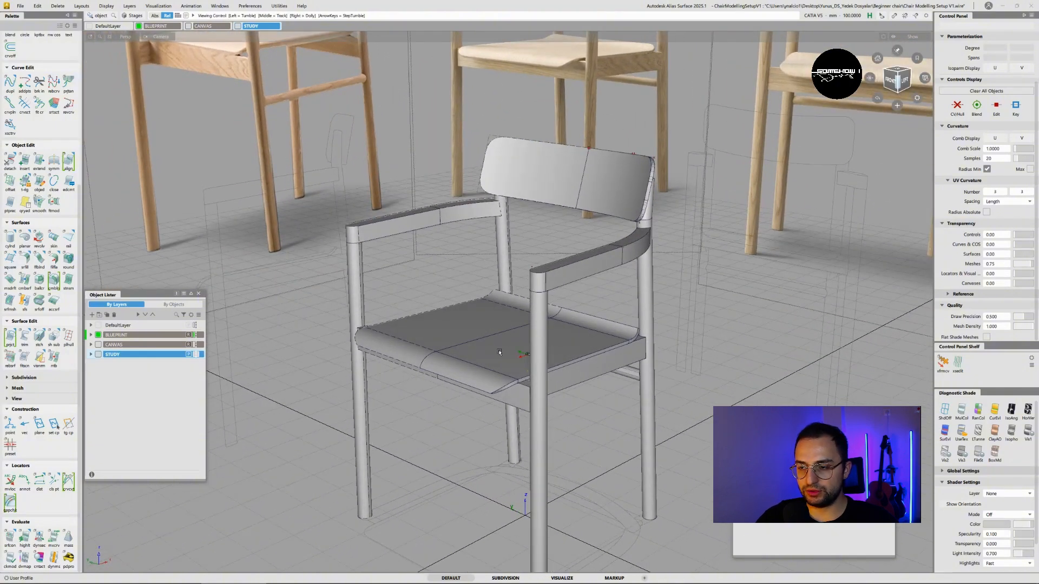
alt+shift+drag(498, 352, 488, 355)
alt+shift+right_drag(488, 355, 501, 353)
alt+shift+drag(501, 353, 446, 327)
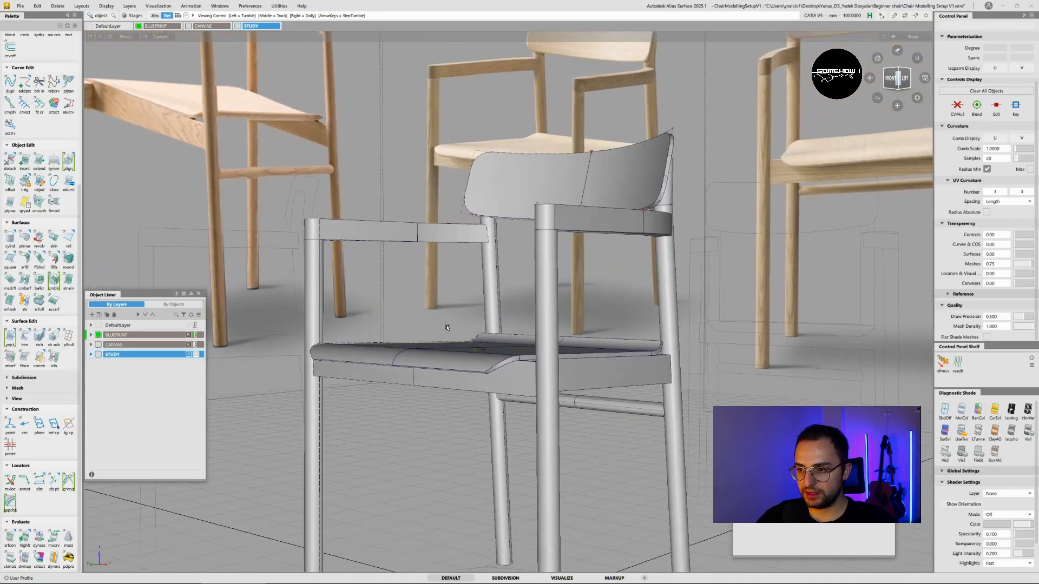
alt+shift+right_drag(460, 368, 490, 361)
mouse_move(489, 361)
alt+shift+mouse_down()
mouse_move(495, 346)
mouse_move(470, 311)
mouse_move(487, 341)
alt+shift+mouse_up()
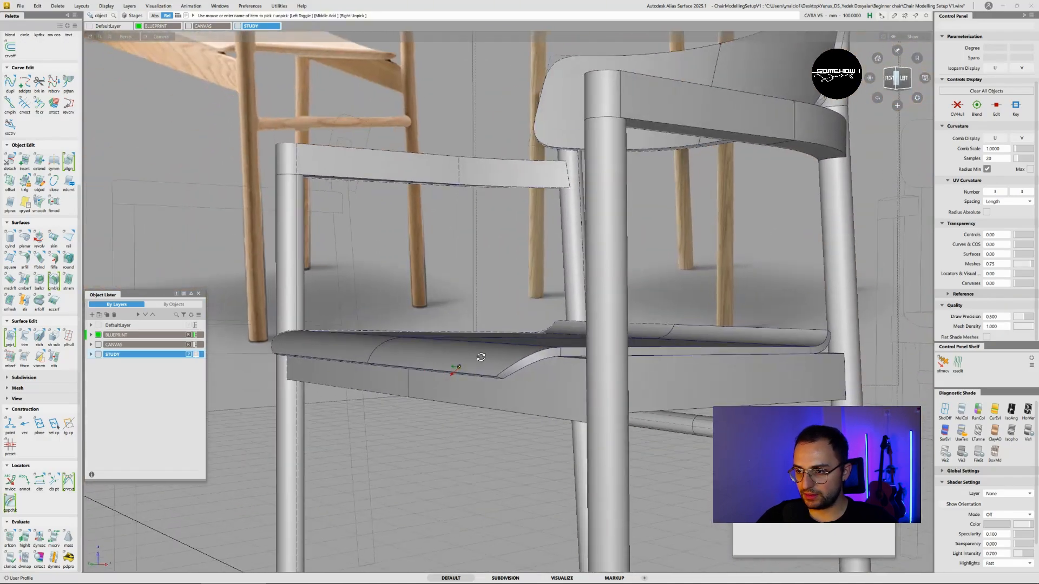
alt+shift+right_drag(486, 341, 513, 330)
mouse_move(513, 330)
alt+shift+mouse_down()
mouse_move(522, 293)
mouse_move(526, 315)
alt+shift+mouse_up()
ctrl+shift+drag(526, 314, 657, 314)
click(533, 365)
click(540, 369)
click(550, 364)
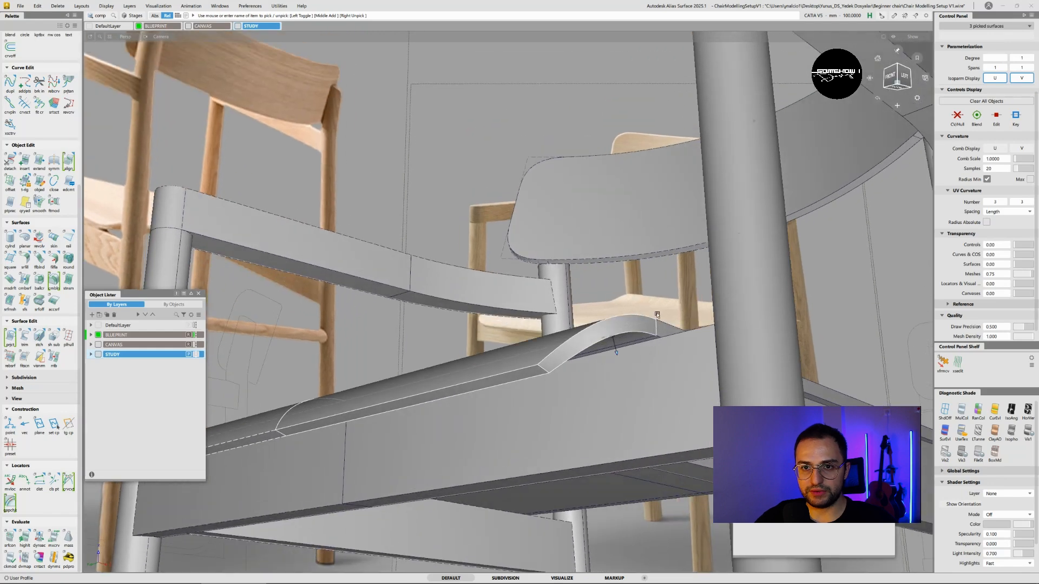
ctrl+shift+drag(574, 390, 558, 345)
alt+shift+drag(460, 346, 449, 304)
- Pick all connected surfaces of the seat with Pick Chain, using G0 Position continuity
scroll(30, 164, up, 7)
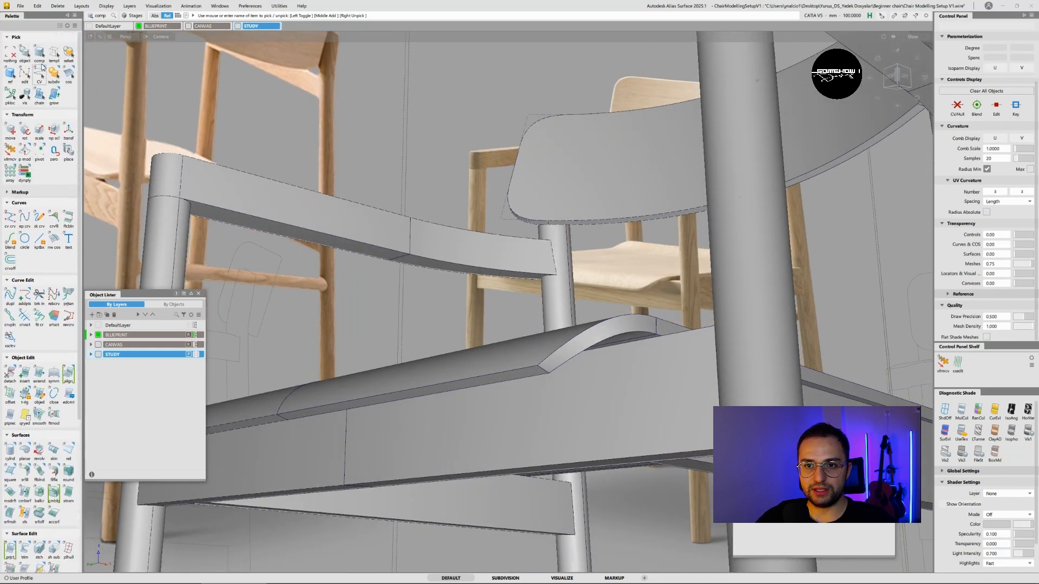
double_click(40, 98)
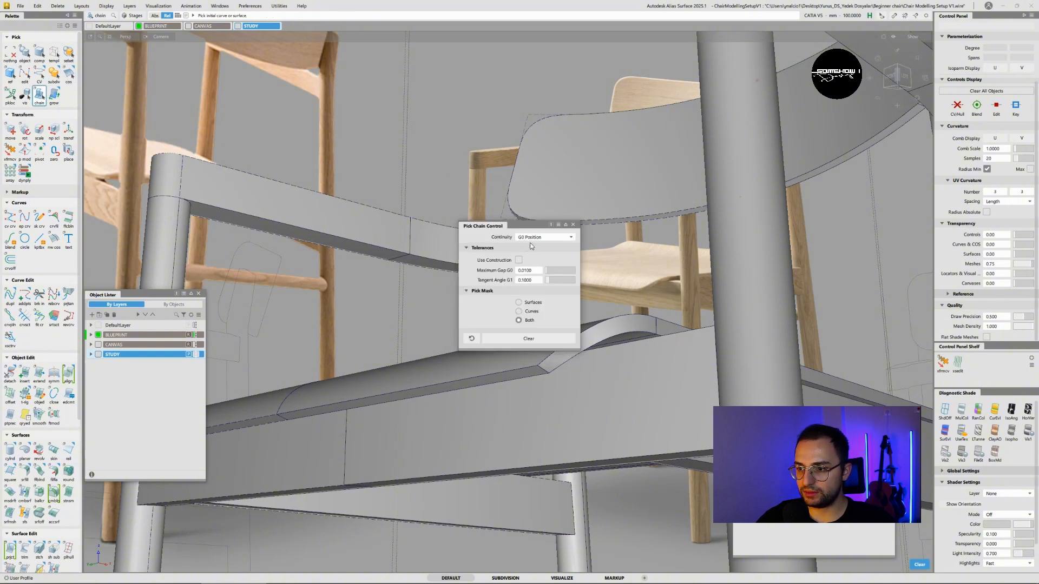
drag(500, 227, 681, 242)
click(499, 363)
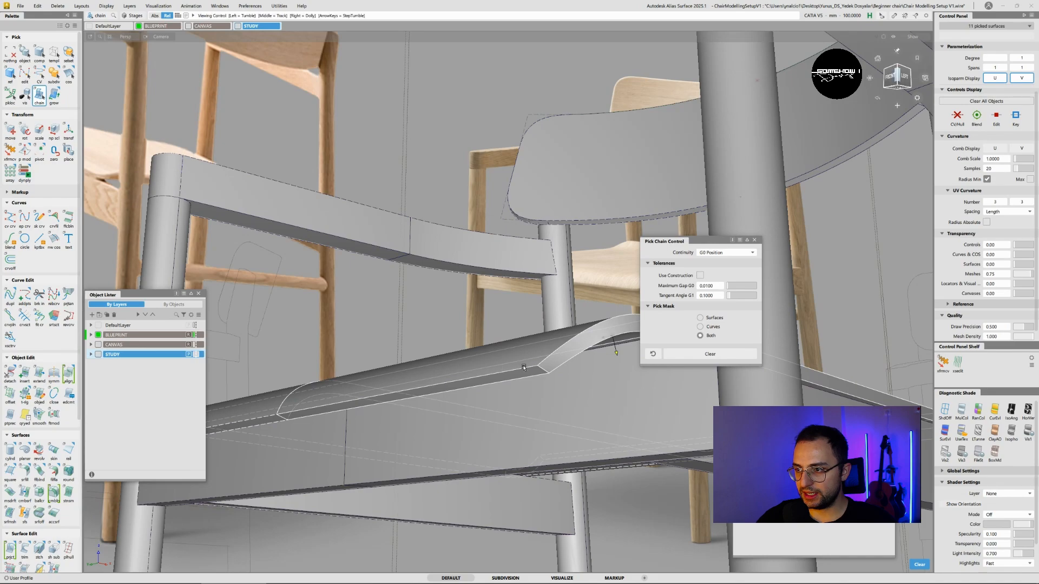
alt+shift+drag(500, 364, 576, 362)
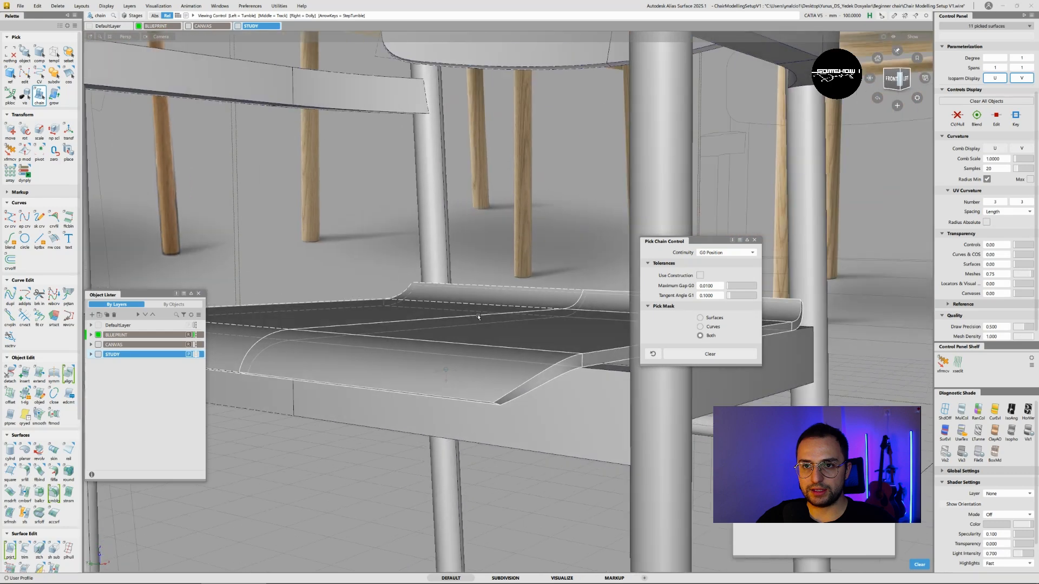
- Hide everything except the picked seat surfaces and release the selection
click(106, 8)
click(129, 64)
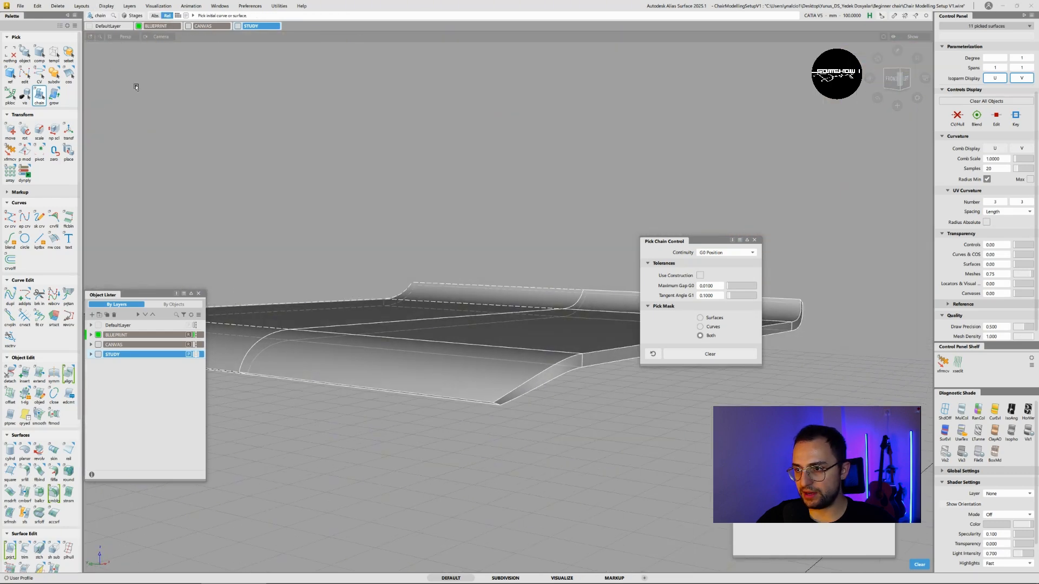
alt+shift+drag(379, 238, 433, 216)
ctrl+shift+drag(434, 225, 433, 195)
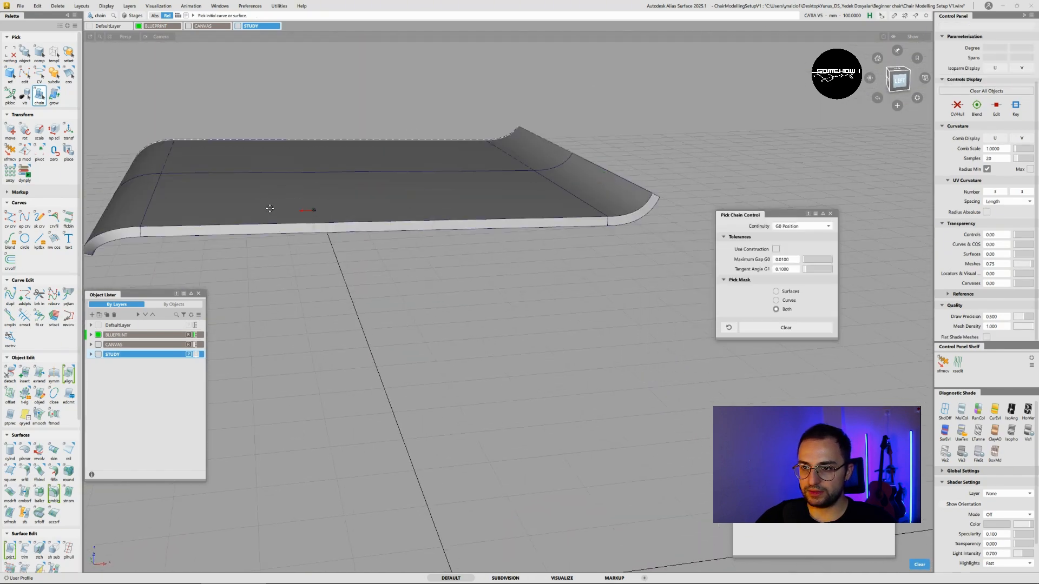
- Examine the isolated seat's side edge and its front and rear corners, and close the Pick Chain options
alt+shift+middle_drag(304, 223, 553, 209)
alt+shift+drag(354, 221, 494, 167)
alt+shift+drag(313, 216, 353, 232)
alt+shift+middle_drag(353, 232, 463, 243)
alt+shift+drag(462, 242, 613, 206)
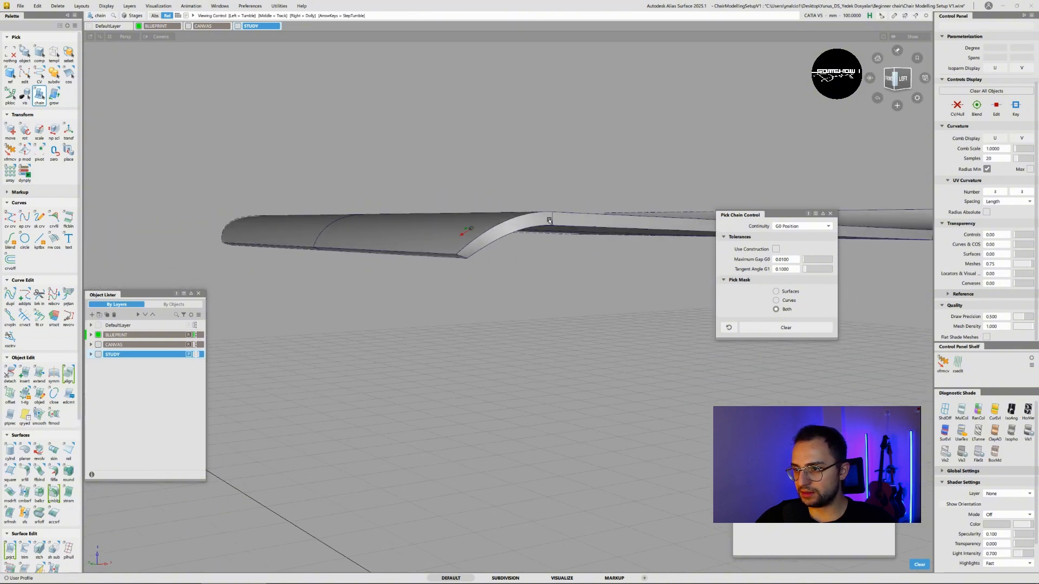
alt+shift+middle_drag(552, 221, 103, 249)
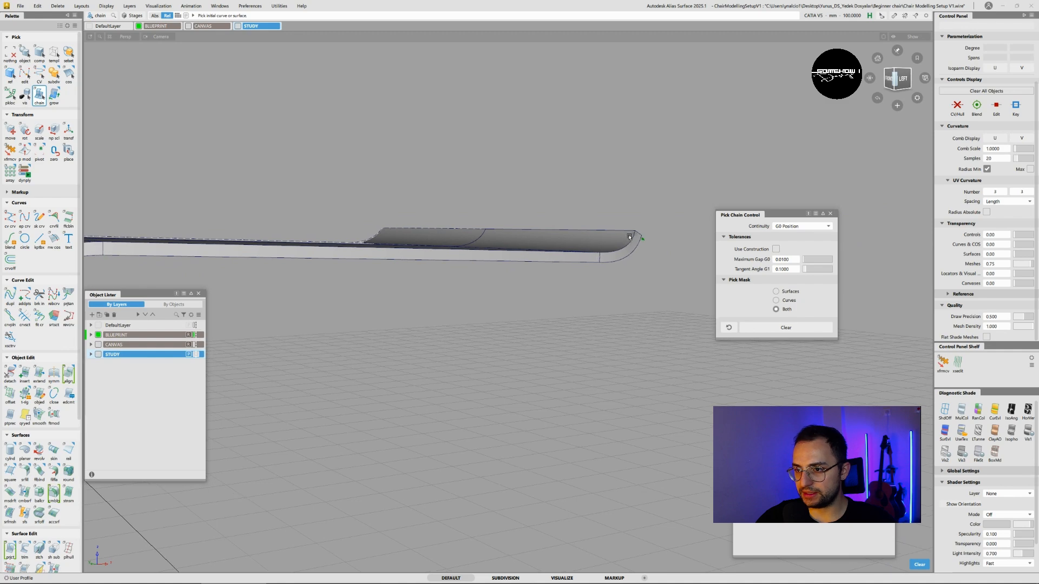
alt+shift+click(642, 238)
alt+shift+drag(636, 230, 614, 341)
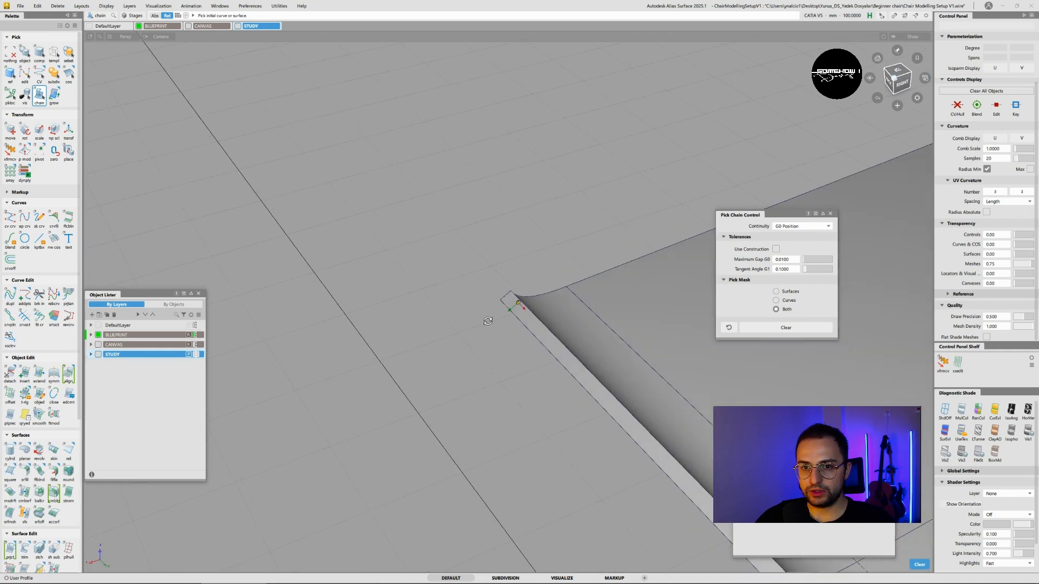
alt+shift+drag(488, 321, 690, 271)
scroll(548, 301, up, 2)
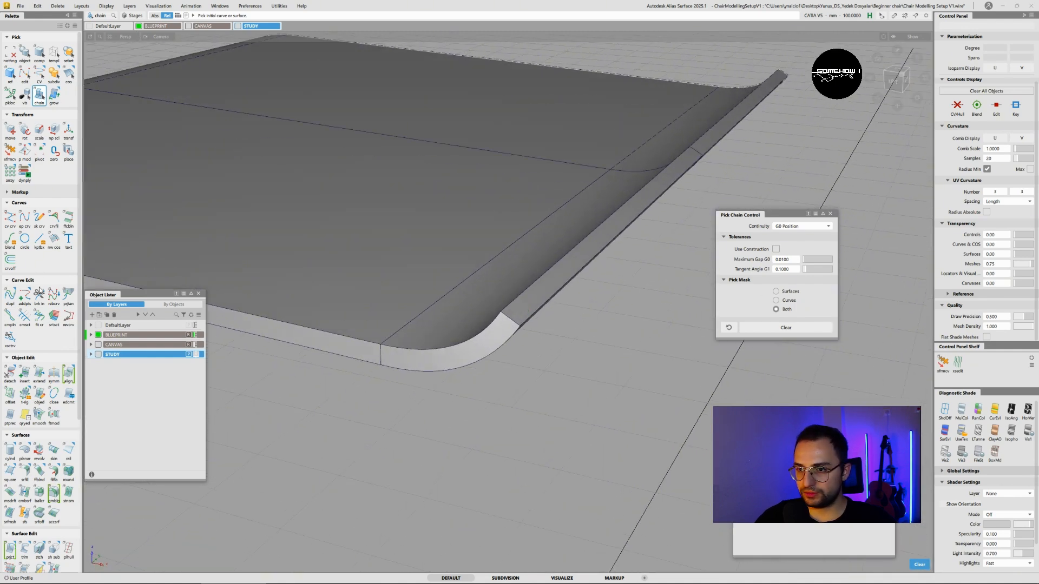
click(831, 214)
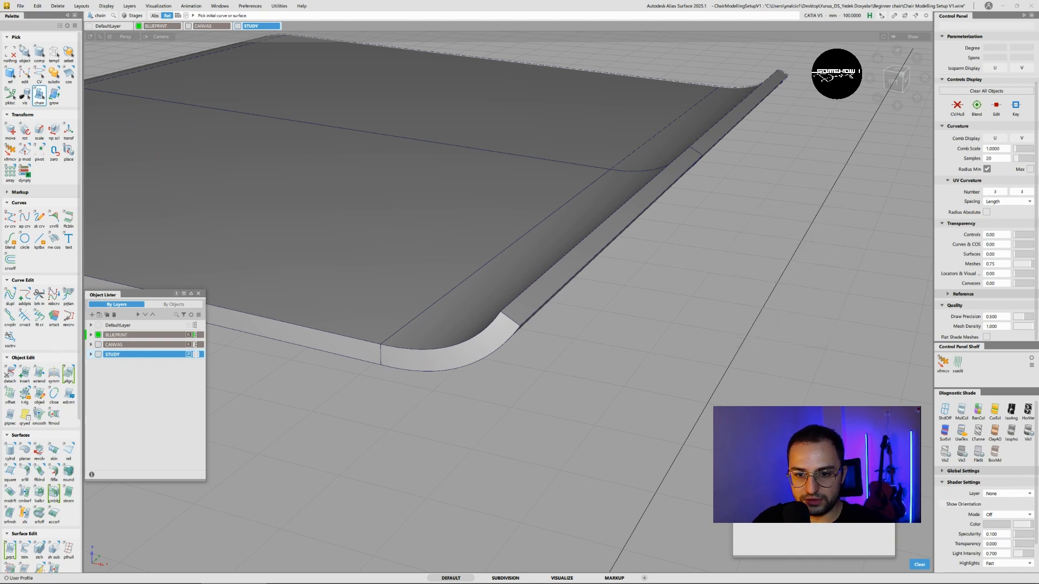
- Fillet the seat's rear corner between the side and rear edge faces, with chordal length 10 and form factor 1
double_click(28, 478)
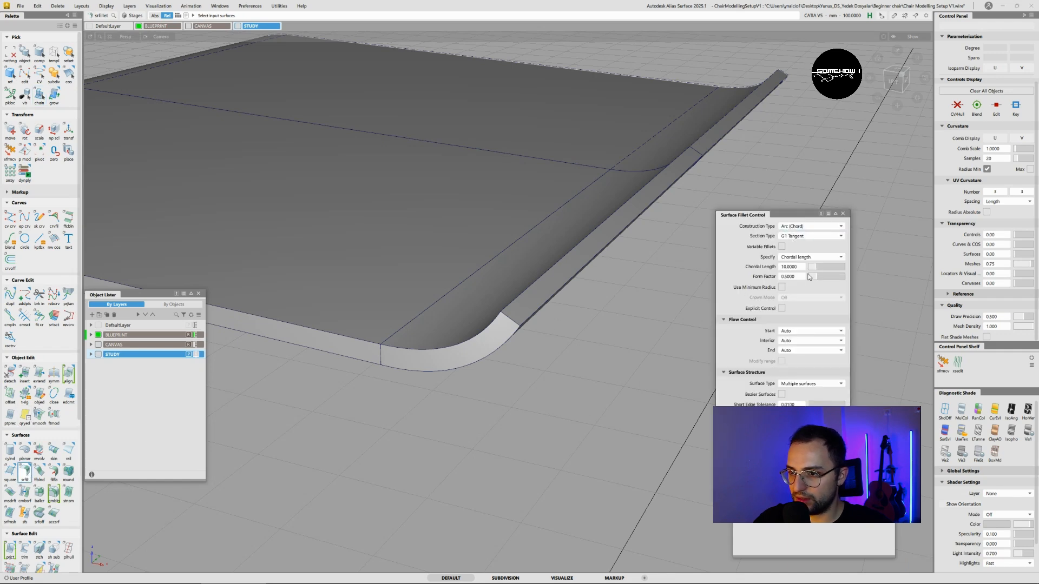
click(484, 345)
click(519, 308)
alt+shift+drag(520, 307, 416, 379)
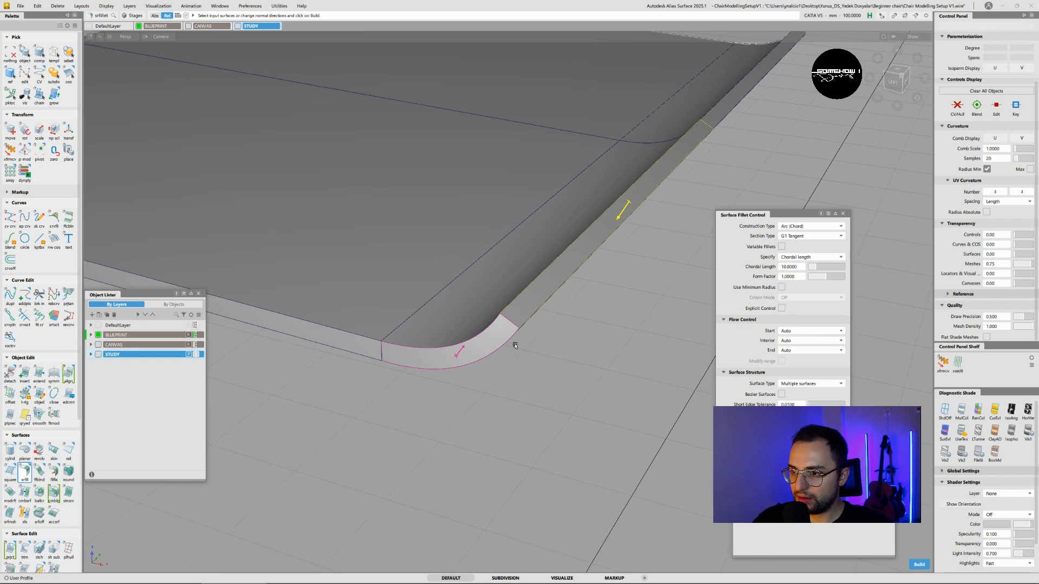
key(space)
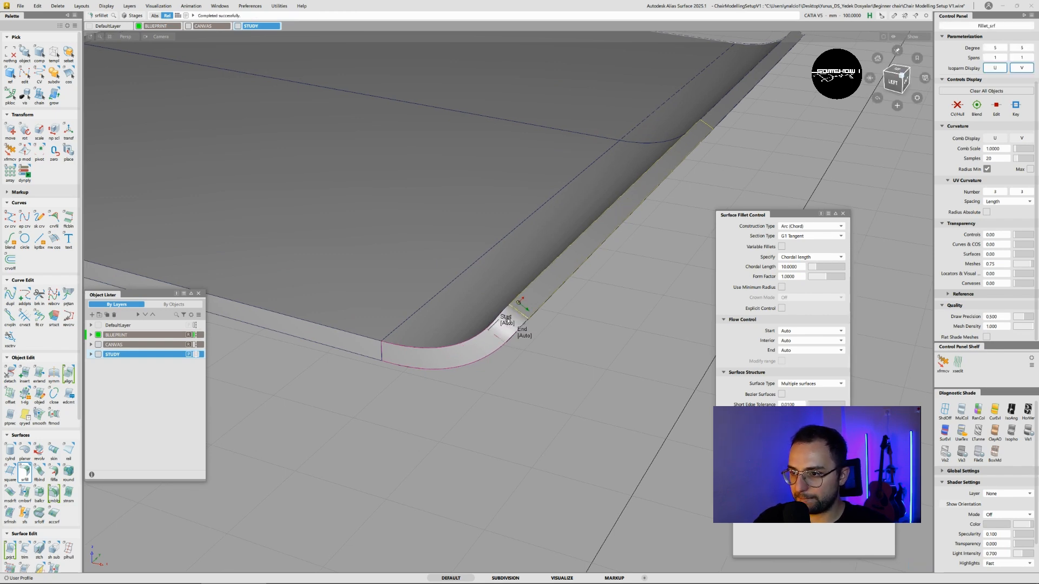
- Align the rear curved piece of the seat's side edge face to the adjoining straight piece with G1 continuity
mouse_move(514, 345)
alt+shift+mouse_down()
mouse_move(520, 320)
mouse_move(321, 418)
mouse_move(460, 362)
mouse_move(444, 418)
mouse_move(115, 366)
mouse_move(130, 303)
mouse_move(303, 319)
mouse_move(390, 314)
mouse_move(378, 371)
mouse_move(411, 379)
mouse_move(476, 371)
mouse_move(476, 355)
mouse_move(522, 376)
mouse_move(551, 323)
mouse_move(521, 349)
mouse_move(512, 340)
alt+shift+mouse_up()
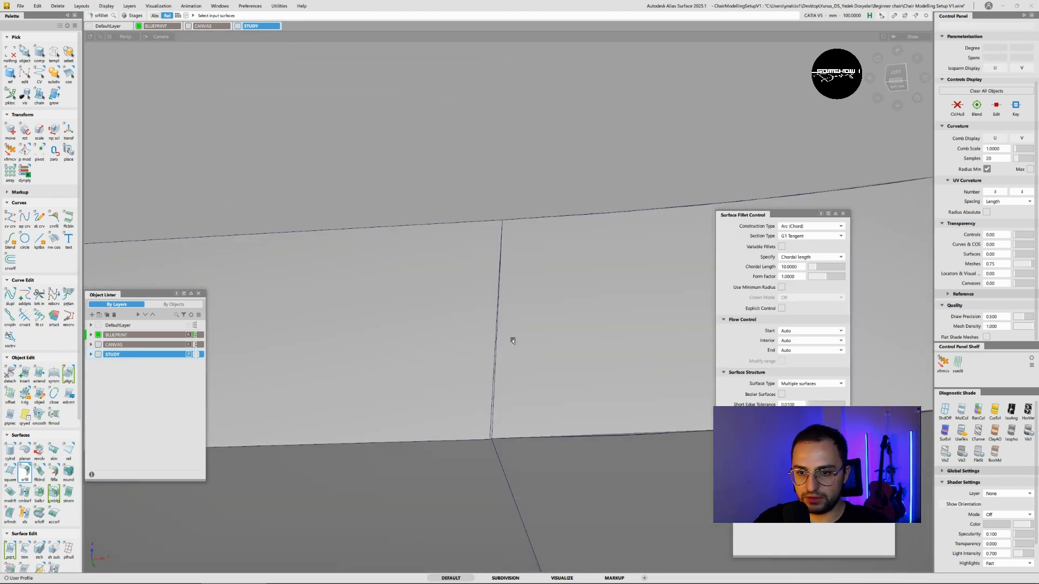
click(69, 373)
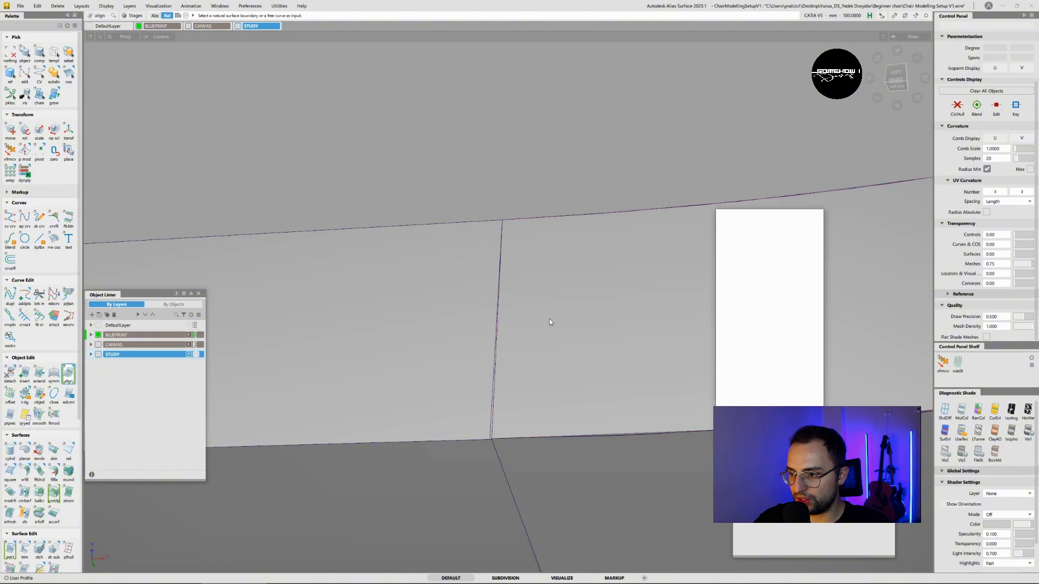
click(500, 324)
click(474, 325)
alt+shift+right_drag(578, 354, 560, 422)
alt+shift+drag(568, 427, 566, 495)
- Align the rear curved pieces of the seat's top and underside to the adjoining flat pieces with G1 continuity
click(500, 238)
click(485, 231)
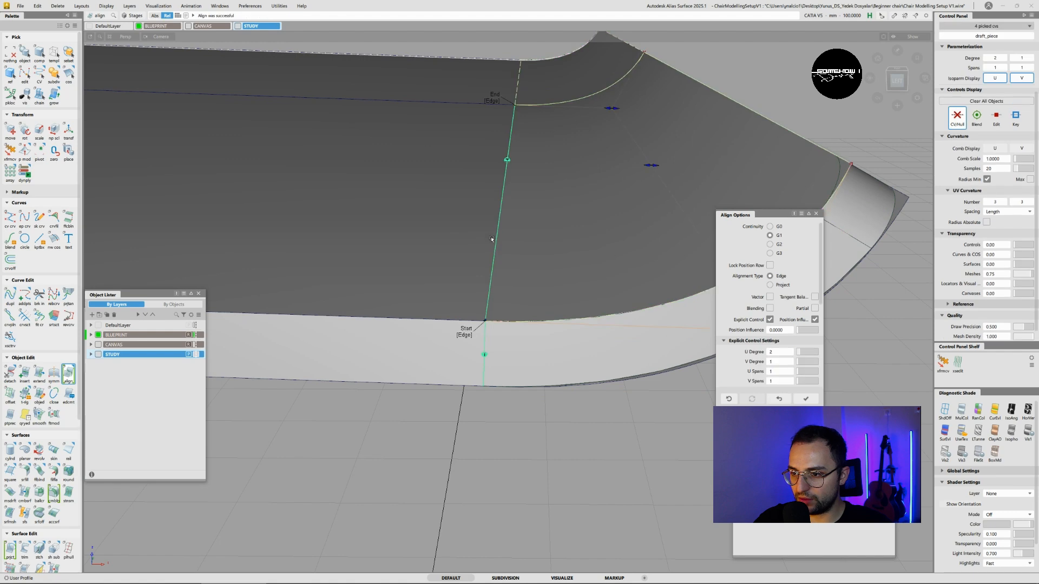
alt+shift+drag(492, 239, 508, 184)
click(509, 427)
click(467, 437)
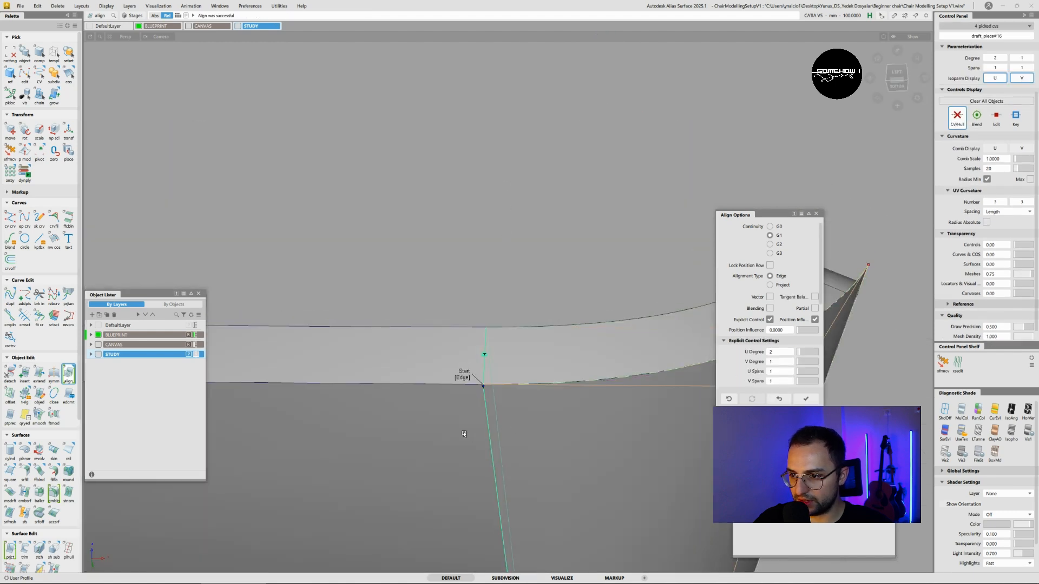
mouse_move(464, 434)
alt+shift+mouse_down()
mouse_move(471, 464)
mouse_move(460, 471)
alt+shift+mouse_up()
mouse_move(457, 467)
ctrl+shift+mouse_down()
mouse_move(464, 398)
mouse_move(460, 391)
mouse_move(447, 414)
mouse_move(406, 343)
mouse_move(418, 337)
ctrl+shift+mouse_up()
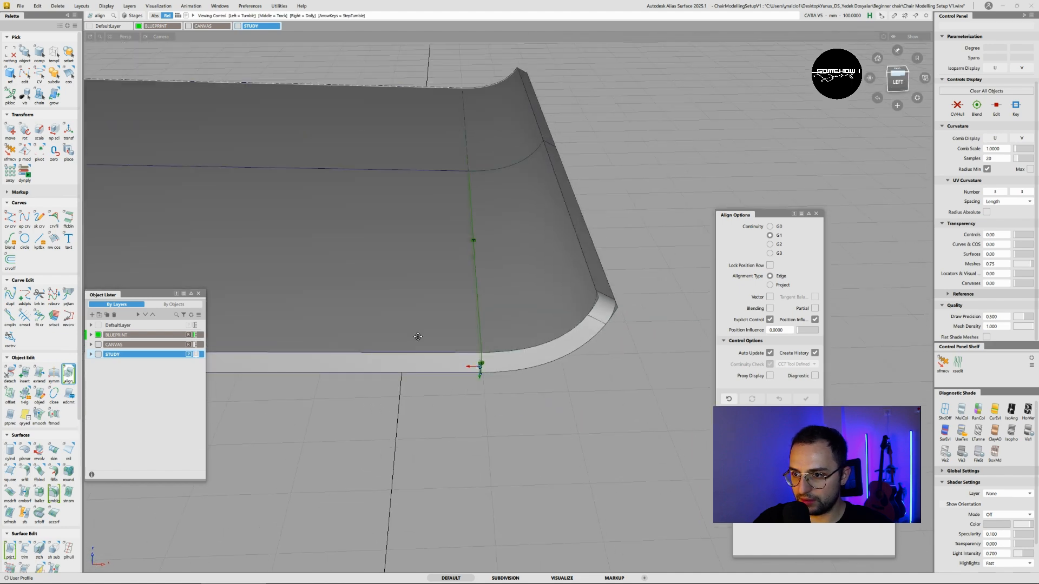
- Align the front curved pieces of the seat's top and side edge face to their adjoining straight pieces with G1 continuity
alt+shift+drag(482, 324, 582, 324)
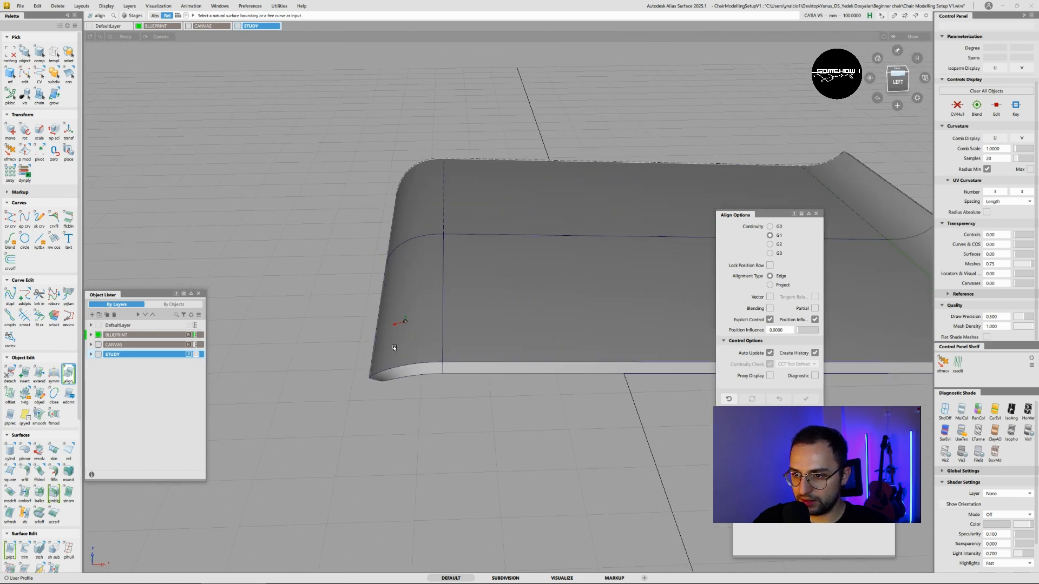
mouse_move(394, 348)
alt+shift+mouse_down()
mouse_move(456, 304)
mouse_move(408, 347)
alt+shift+mouse_up()
click(461, 319)
click(482, 320)
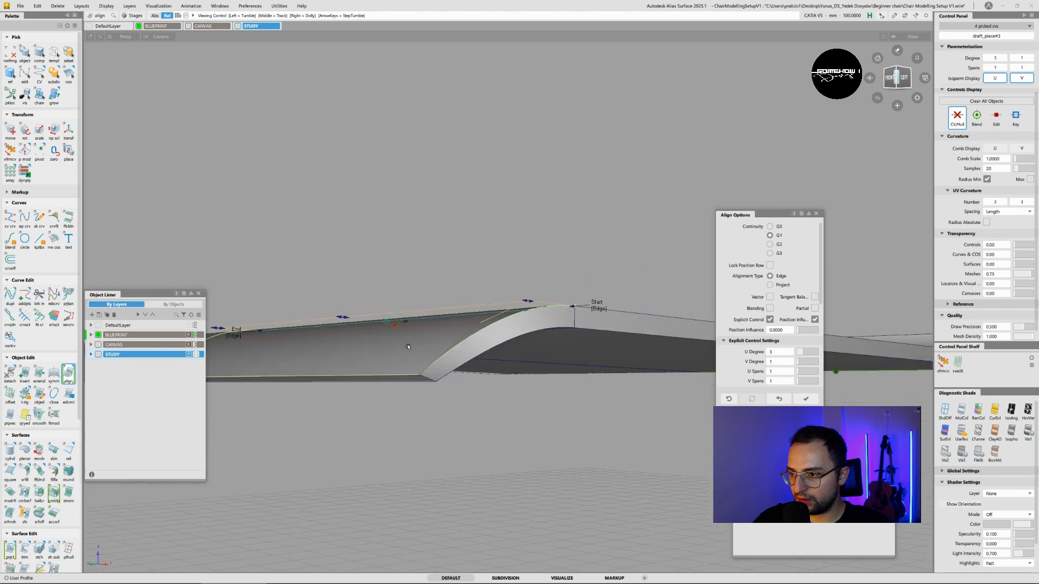
alt+shift+right_drag(426, 369, 449, 362)
alt+shift+drag(449, 361, 464, 327)
click(650, 305)
click(658, 310)
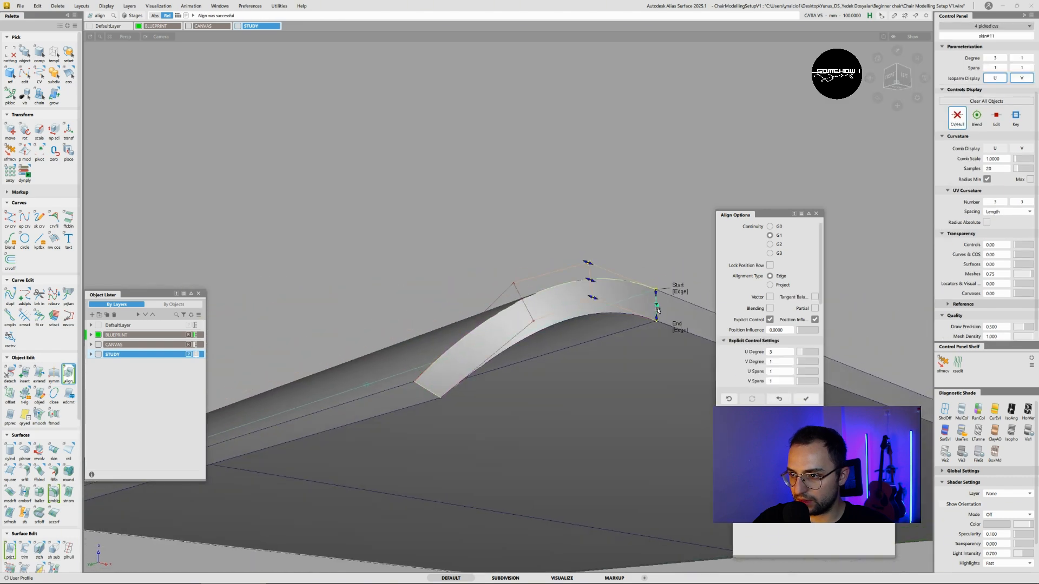
- Align the front curved piece of the seat's underside to the adjoining flat piece with G1 continuity
click(600, 336)
click(598, 341)
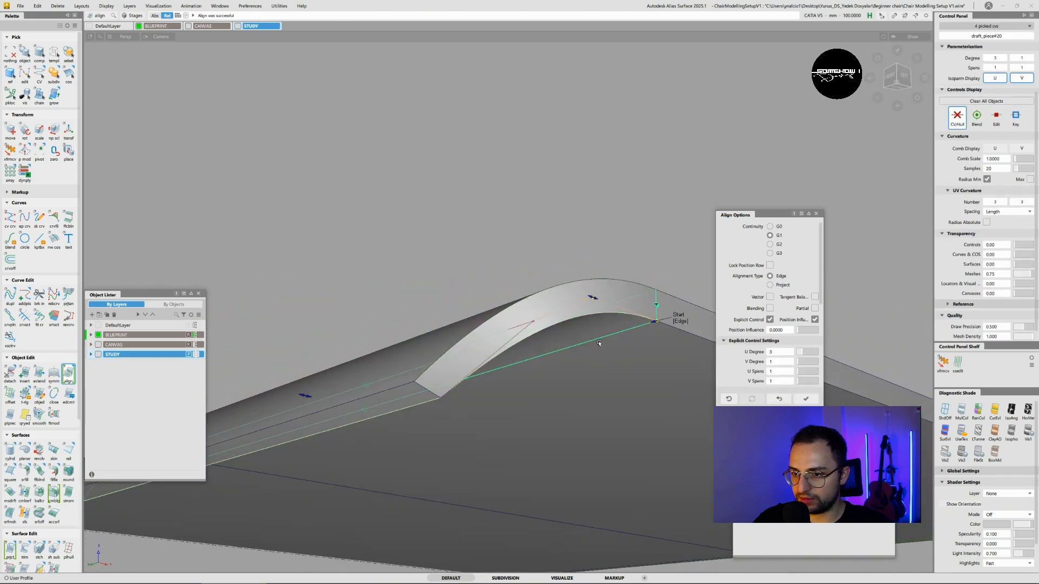
alt+shift+drag(565, 340, 503, 419)
ctrl+shift+drag(503, 420, 517, 376)
alt+shift+drag(514, 308, 508, 320)
alt+shift+middle_drag(508, 319, 545, 346)
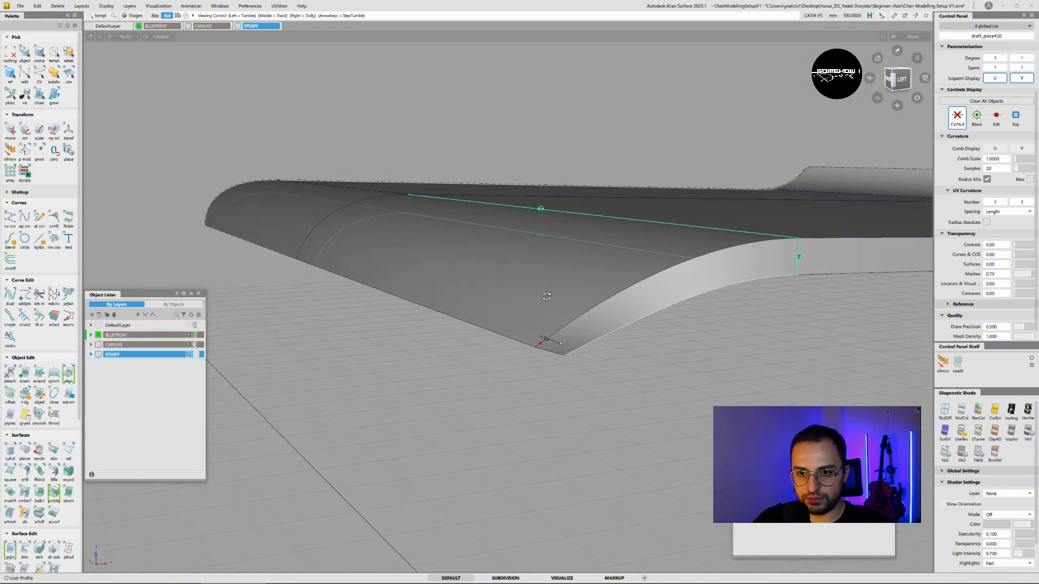
alt+shift+drag(546, 379, 551, 346)
ctrl+shift+drag(551, 346, 557, 311)
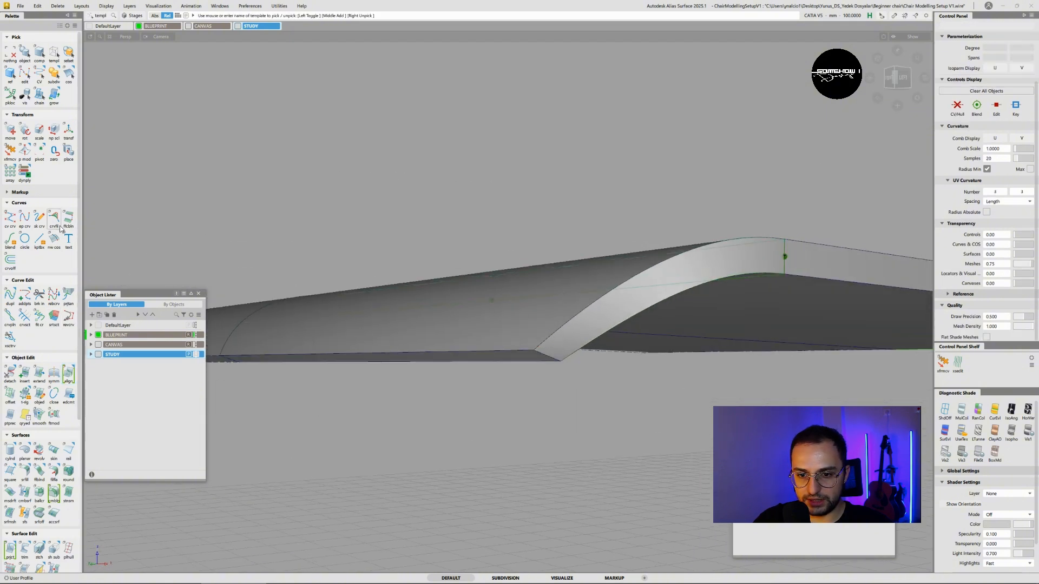
- Fillet the seat's front corner between the side and front edge faces, with chordal length 10 and form factor 1
click(25, 479)
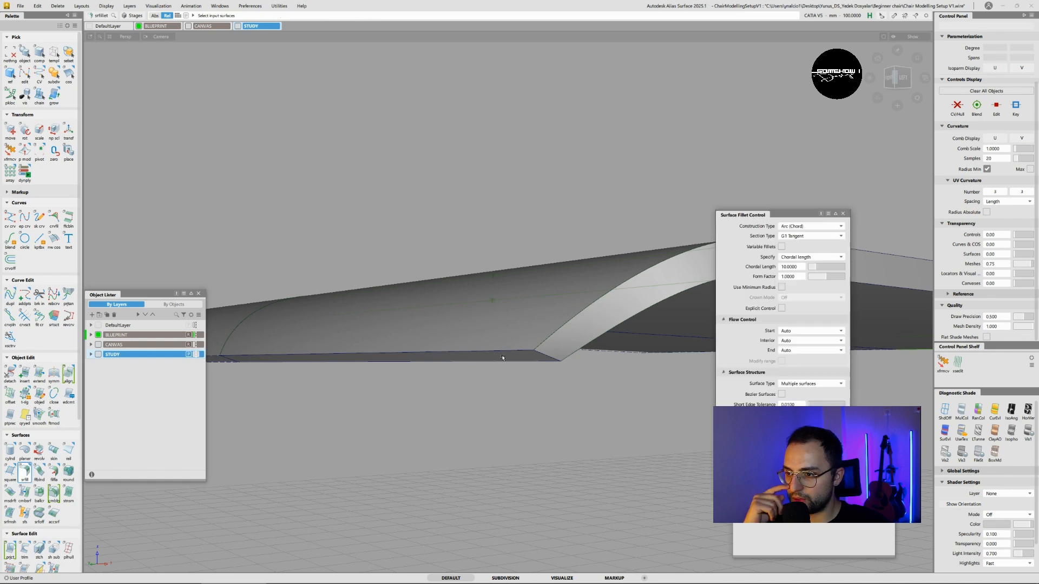
click(553, 349)
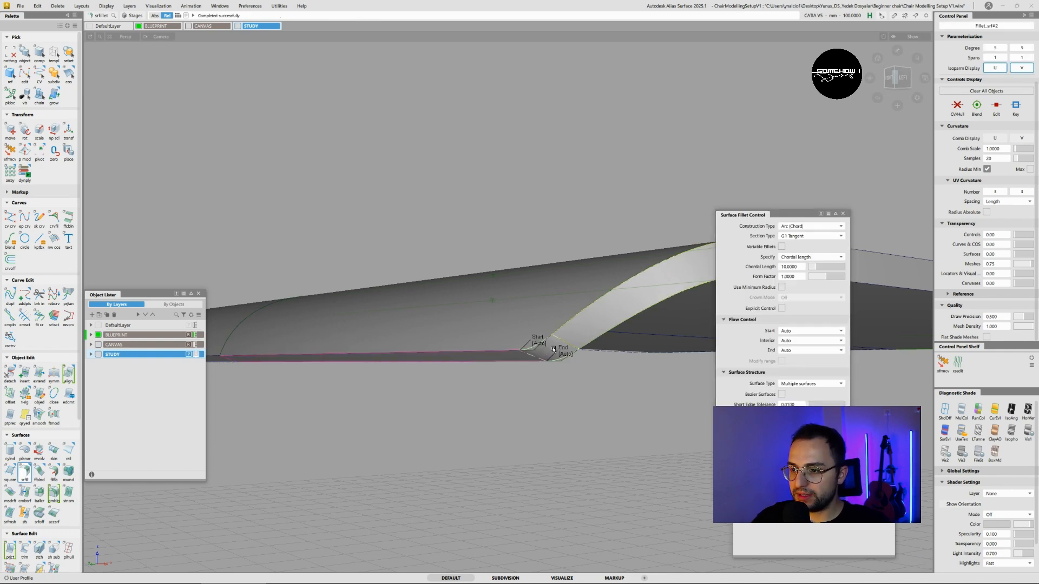
alt+shift+drag(548, 306, 496, 382)
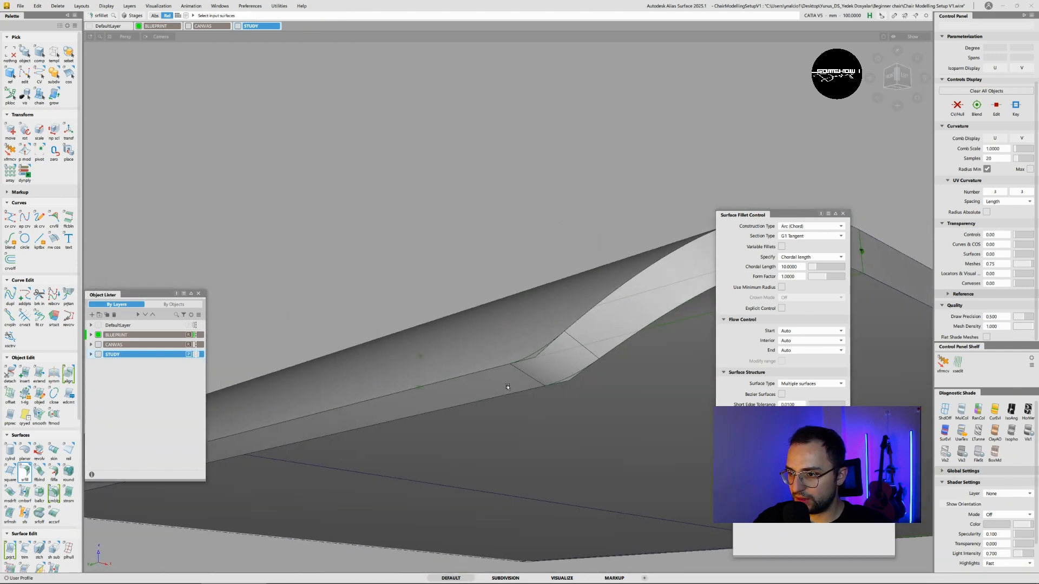
- Fillet the seat's upper perimeter between the edge faces and the top surfaces, with chordal length 3 and form factor 1
alt+shift+drag(588, 341, 181, 386)
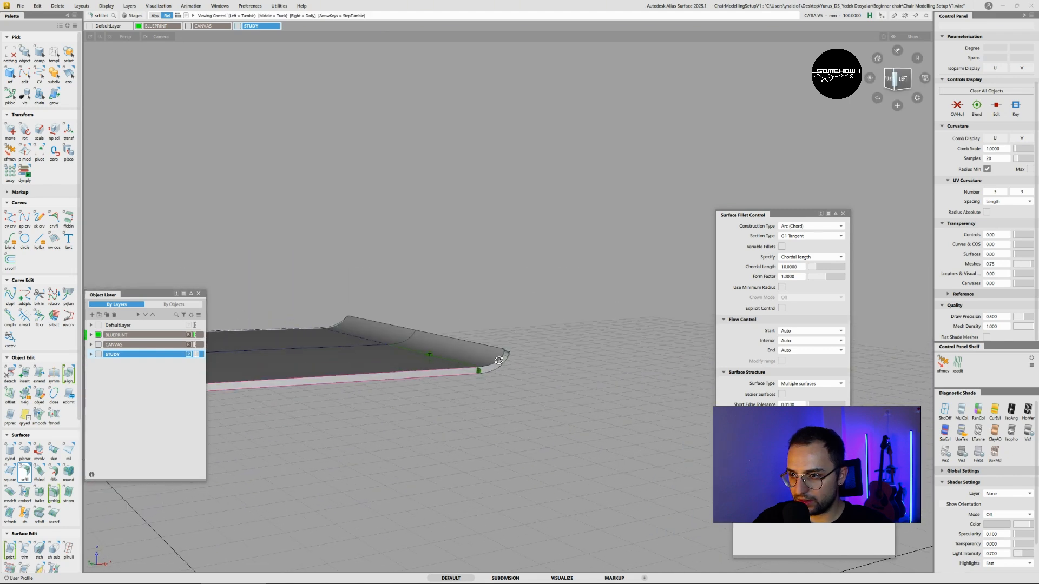
alt+shift+drag(498, 361, 420, 379)
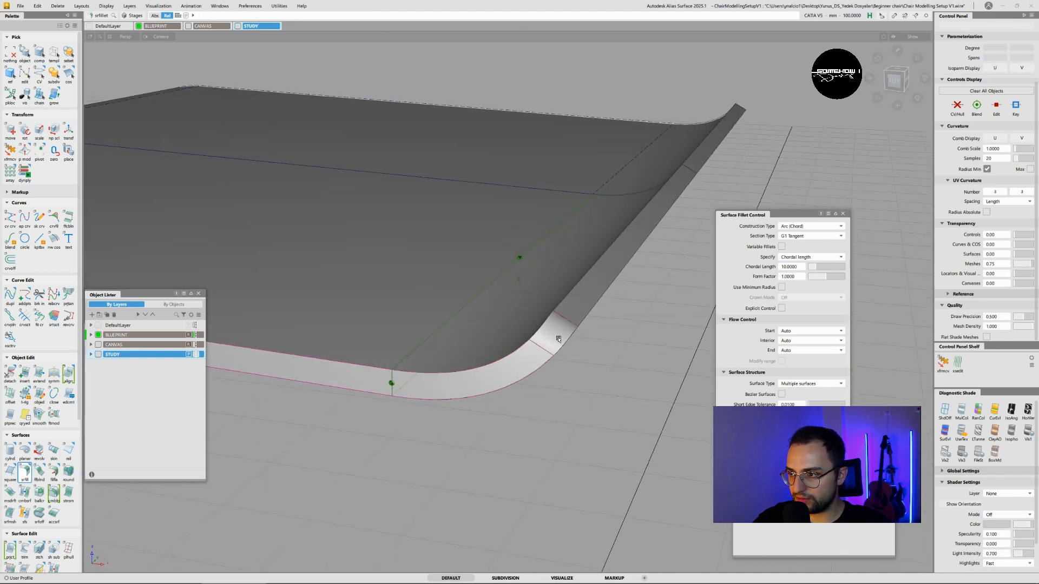
alt+shift+drag(571, 315, 641, 270)
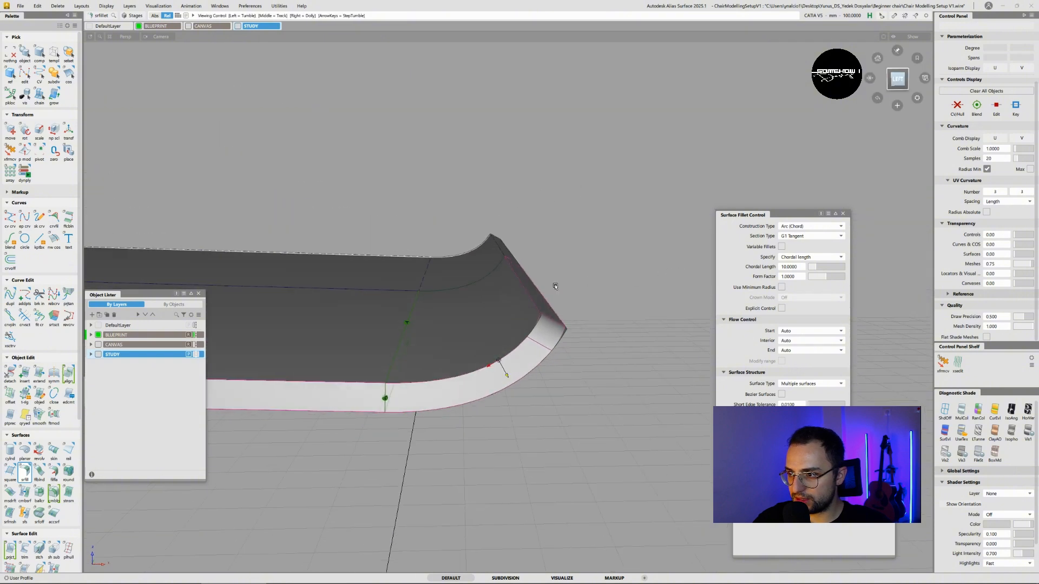
alt+shift+drag(554, 285, 536, 263)
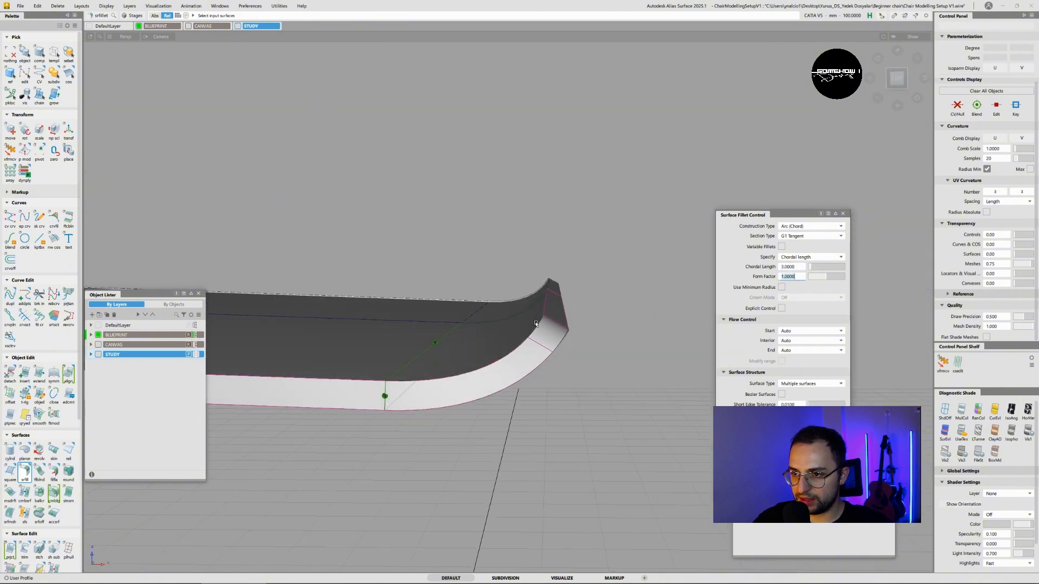
alt+shift+drag(536, 324, 499, 367)
click(501, 323)
click(398, 325)
alt+shift+drag(330, 352, 424, 289)
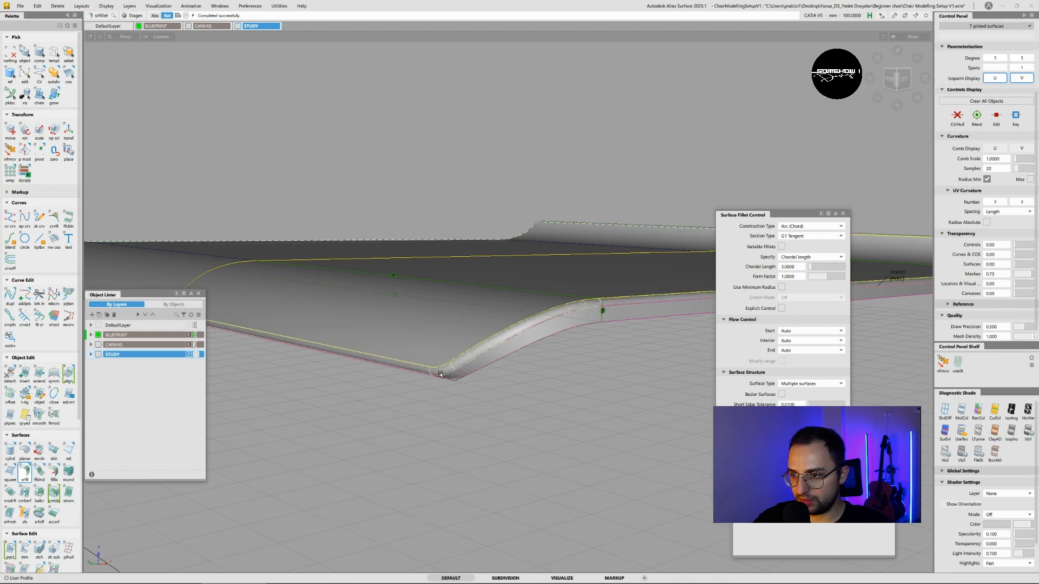
alt+shift+drag(447, 361, 545, 353)
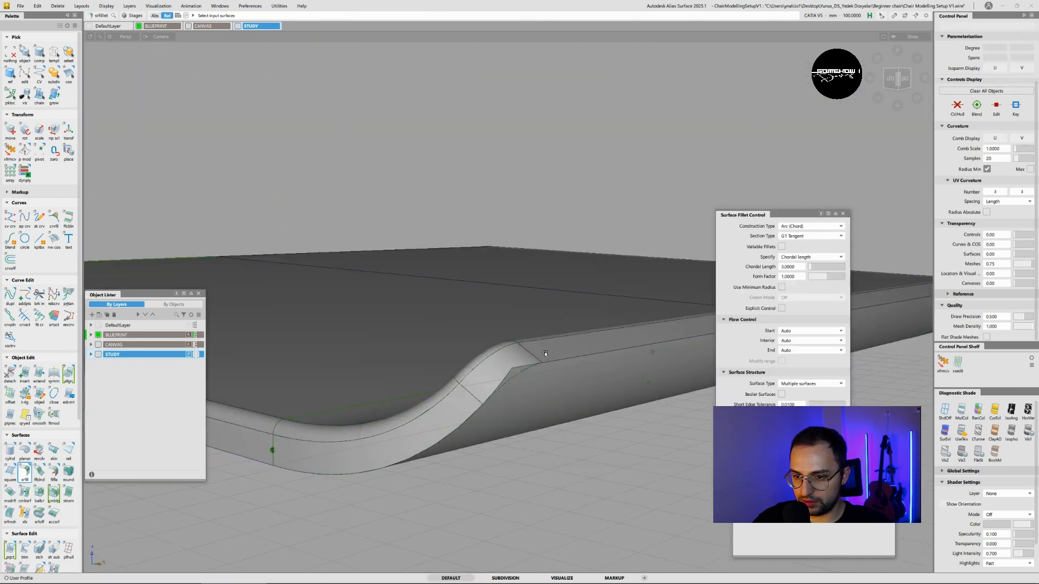
- Fillet the seat's lower perimeter between the edge faces and the underside surfaces, with chordal length 3 and form factor 1
alt+shift+drag(252, 442, 626, 405)
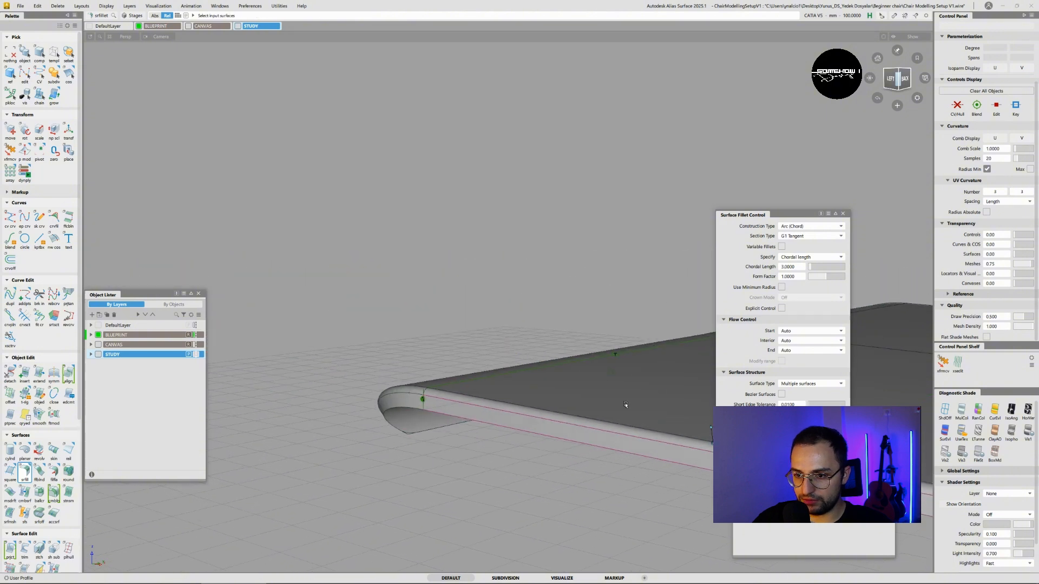
alt+shift+drag(389, 406, 512, 401)
click(485, 438)
alt+shift+drag(485, 438, 462, 274)
click(594, 339)
alt+shift+drag(619, 306, 486, 317)
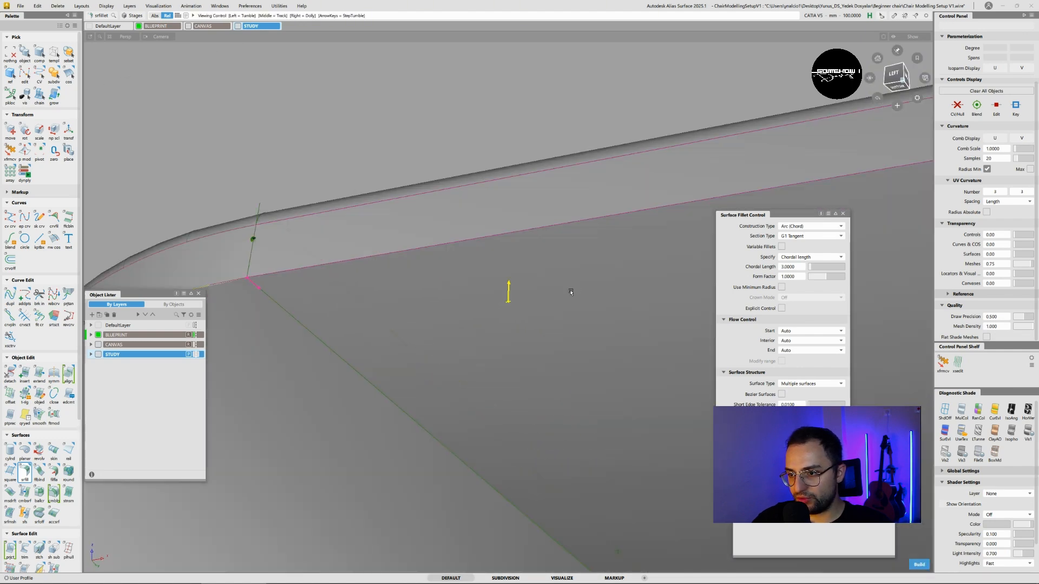
alt+shift+drag(571, 293, 391, 263)
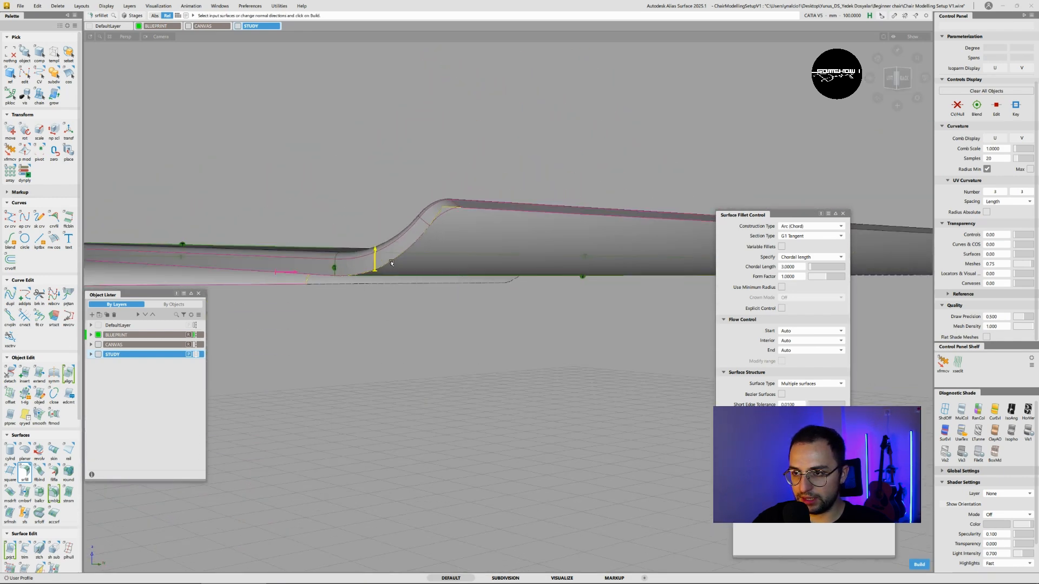
alt+shift+drag(310, 256, 300, 246)
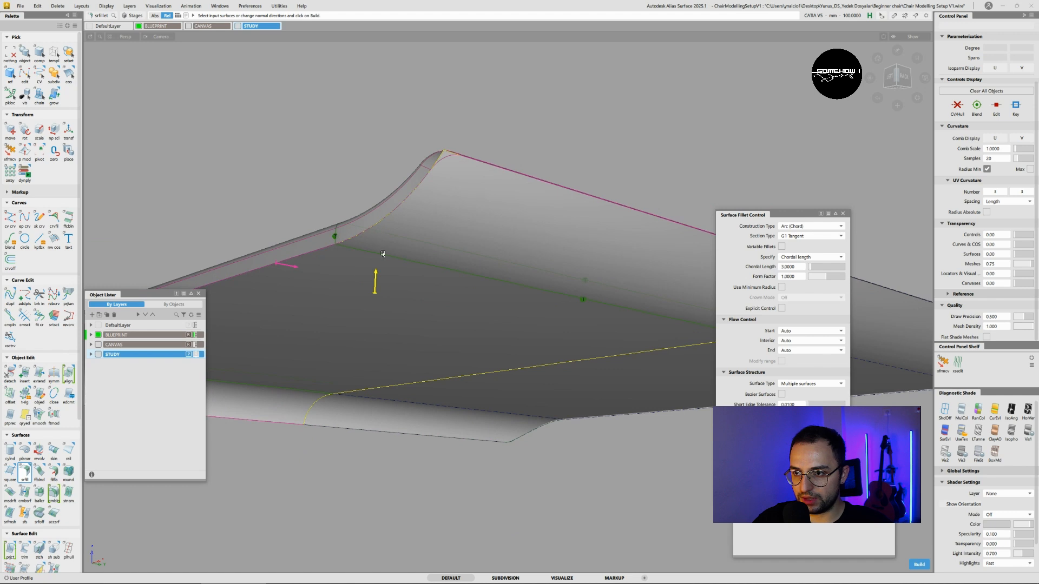
key(shift+alt)
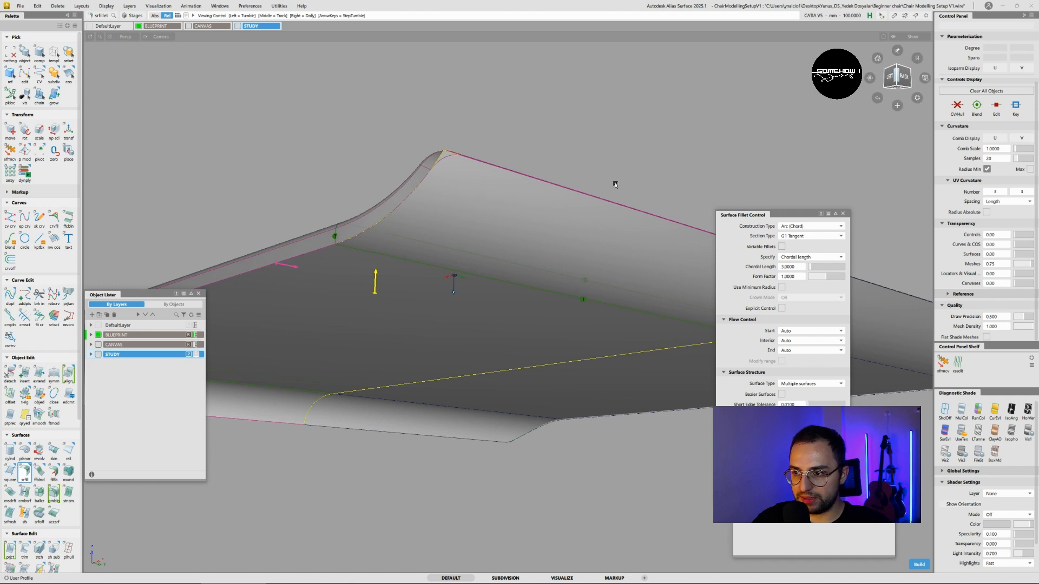
alt+shift+drag(615, 184, 573, 300)
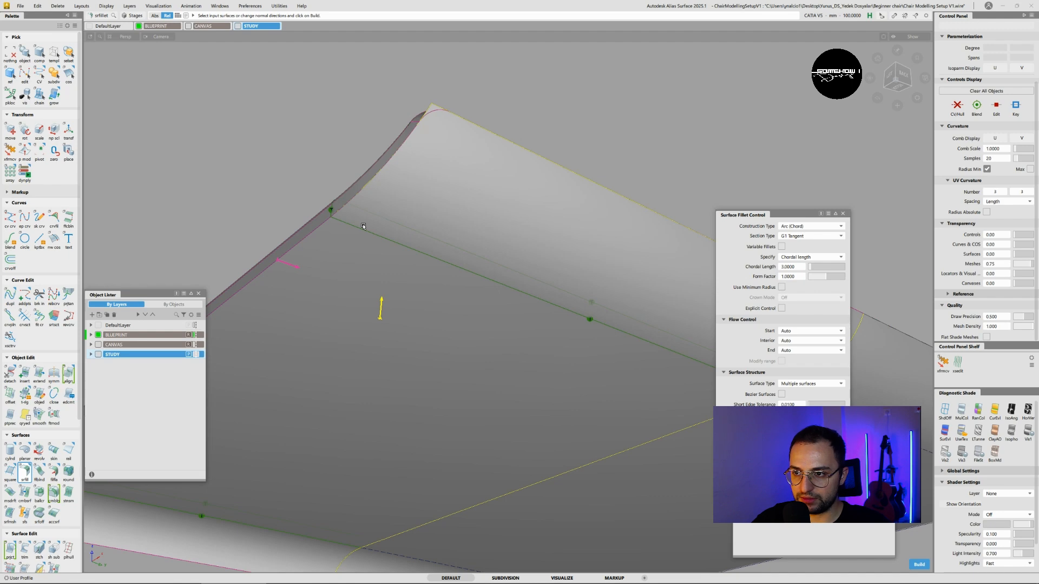
alt+shift+drag(368, 237, 444, 285)
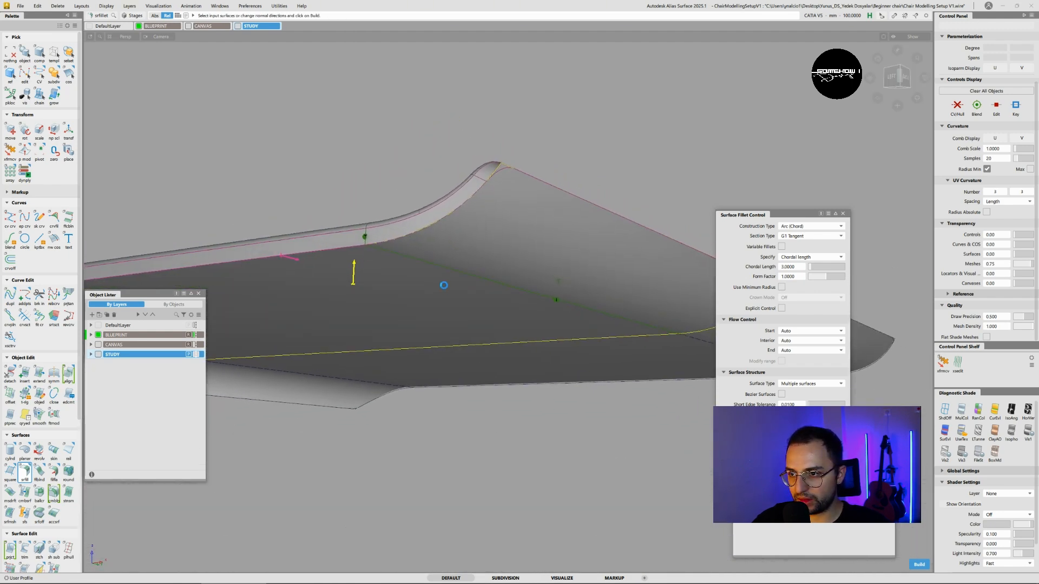
alt+shift+drag(452, 240, 422, 303)
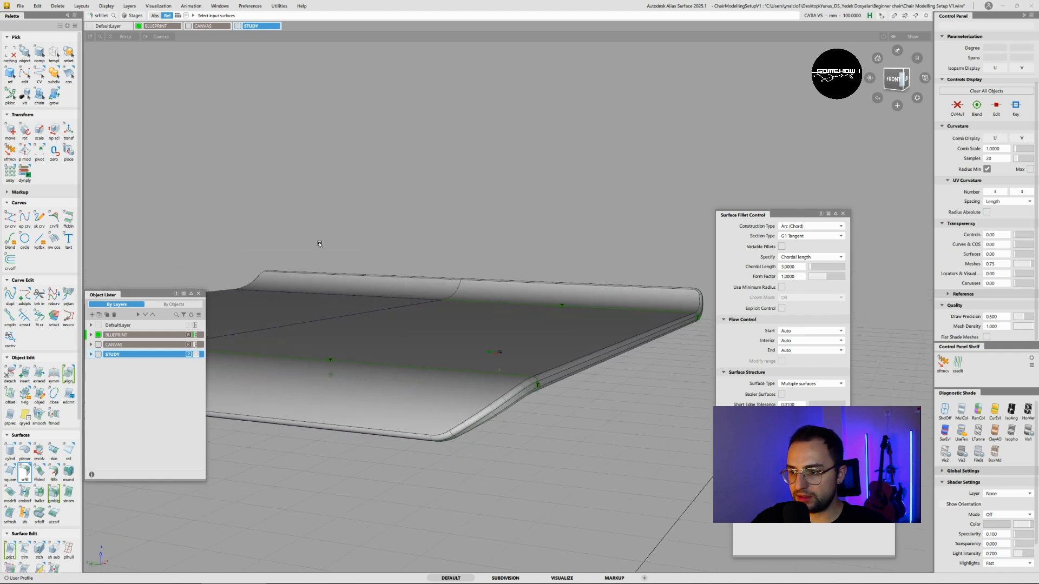
- Clear the alignment locators and apply the Shade-Sky diagnostic shading to check the seat's surface flow and rounded edges
click(55, 6)
click(71, 32)
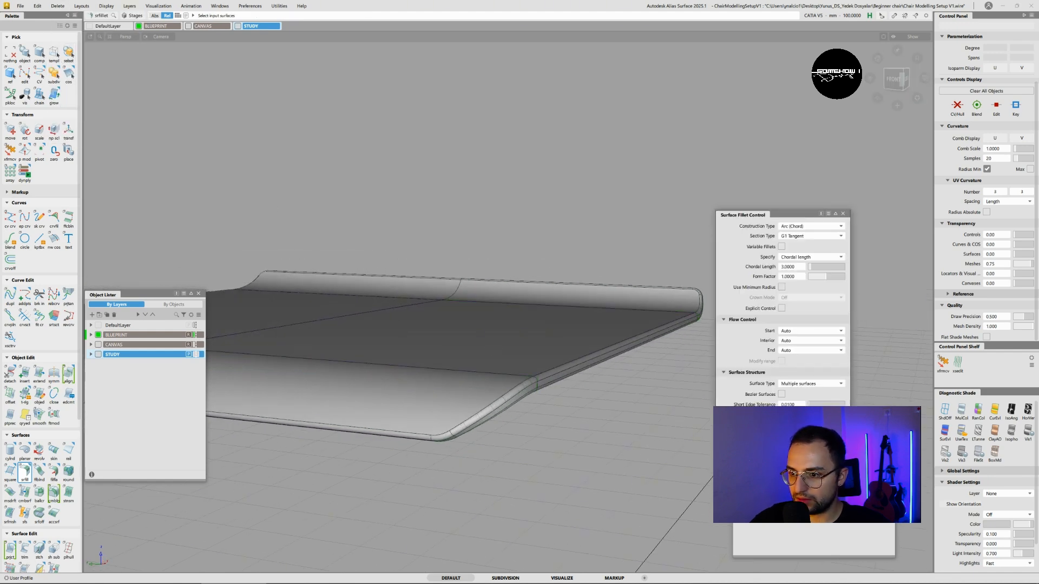
click(962, 432)
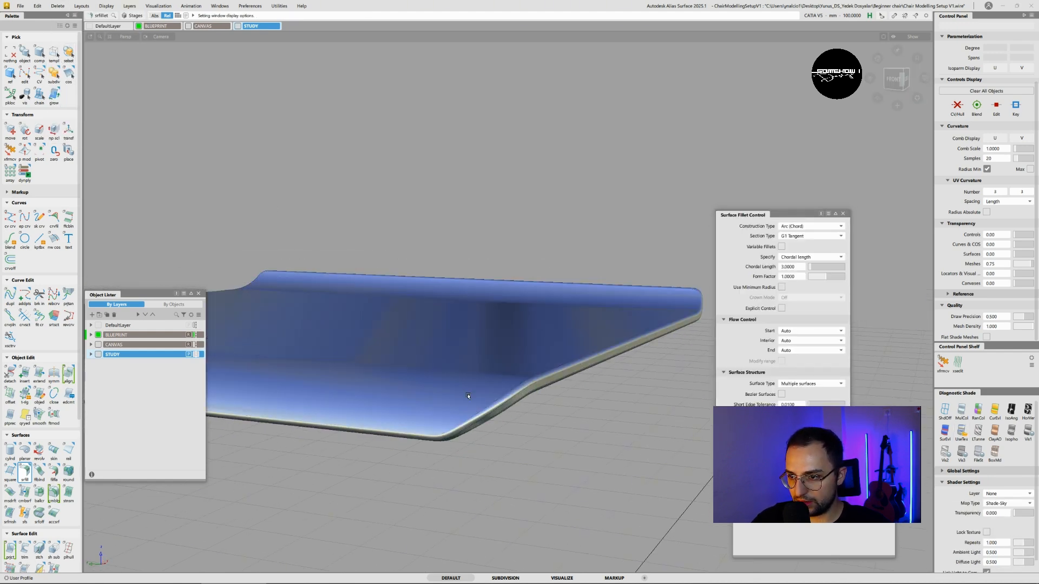
alt+shift+drag(476, 398, 550, 343)
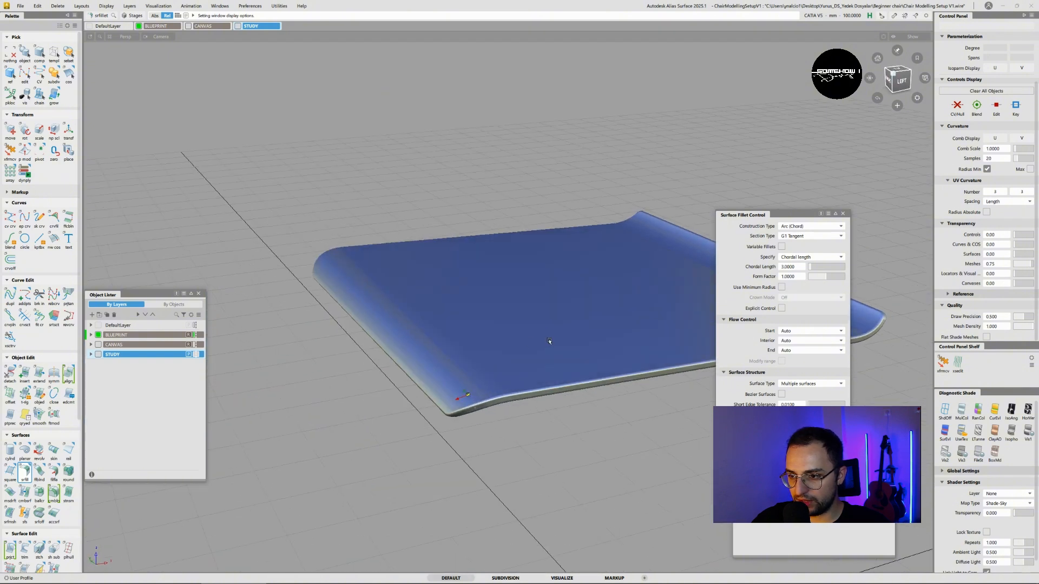
alt+shift+middle_drag(550, 343, 368, 371)
alt+shift+drag(617, 345, 493, 344)
alt+shift+middle_drag(493, 345, 359, 366)
alt+shift+right_drag(360, 366, 505, 357)
alt+shift+drag(504, 358, 427, 332)
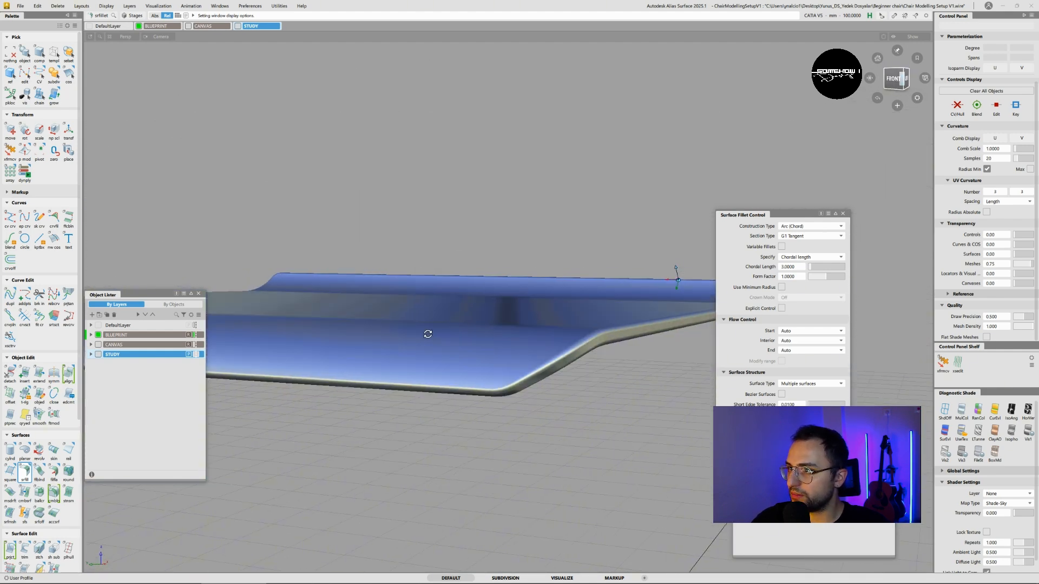
- Display the surface edge lines over the shaded seat and turn off symmetry for the STUDY layer
click(919, 36)
click(910, 75)
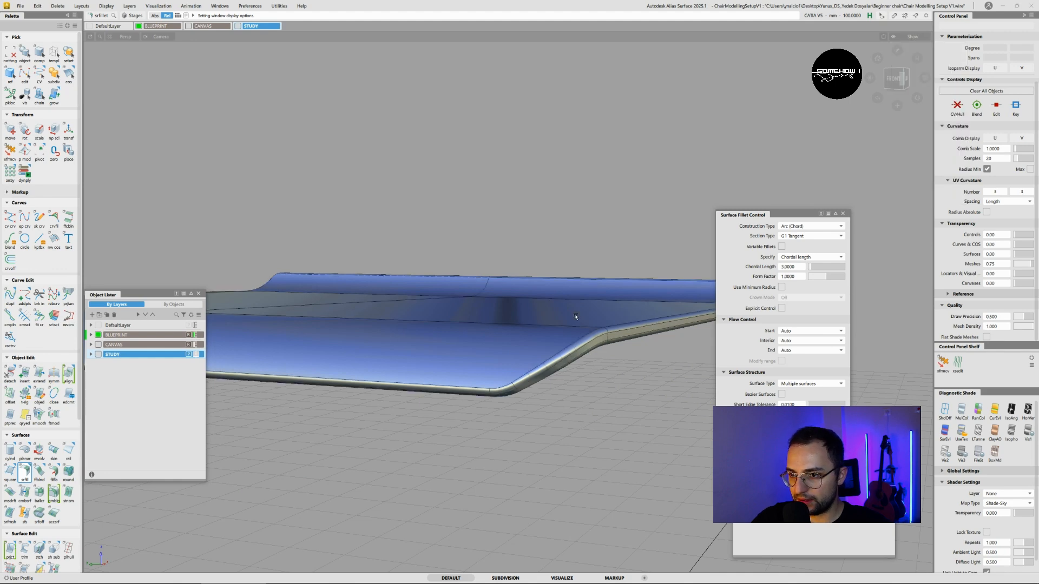
alt+shift+right_drag(498, 338, 490, 370)
alt+shift+drag(489, 371, 523, 381)
alt+shift+drag(523, 304, 524, 282)
ctrl+shift+drag(623, 331, 587, 341)
alt+shift+drag(448, 336, 481, 349)
mouse_move(586, 383)
mouse_down()
mouse_move(454, 248)
mouse_move(459, 256)
mouse_up()
click(198, 355)
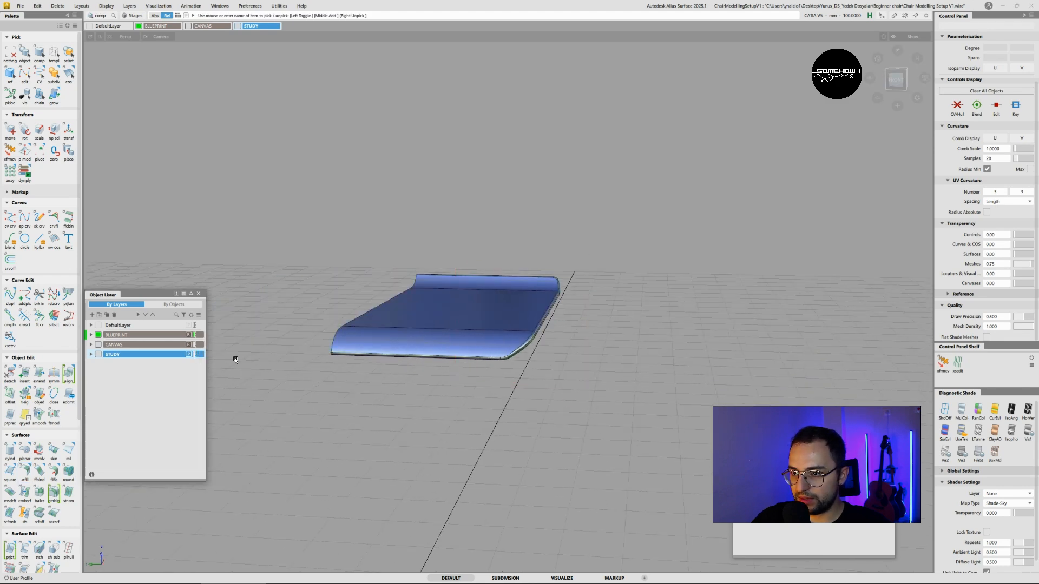
- Select all surfaces of the half seat and delete their construction history
ctrl+shift+drag(658, 406, 301, 215)
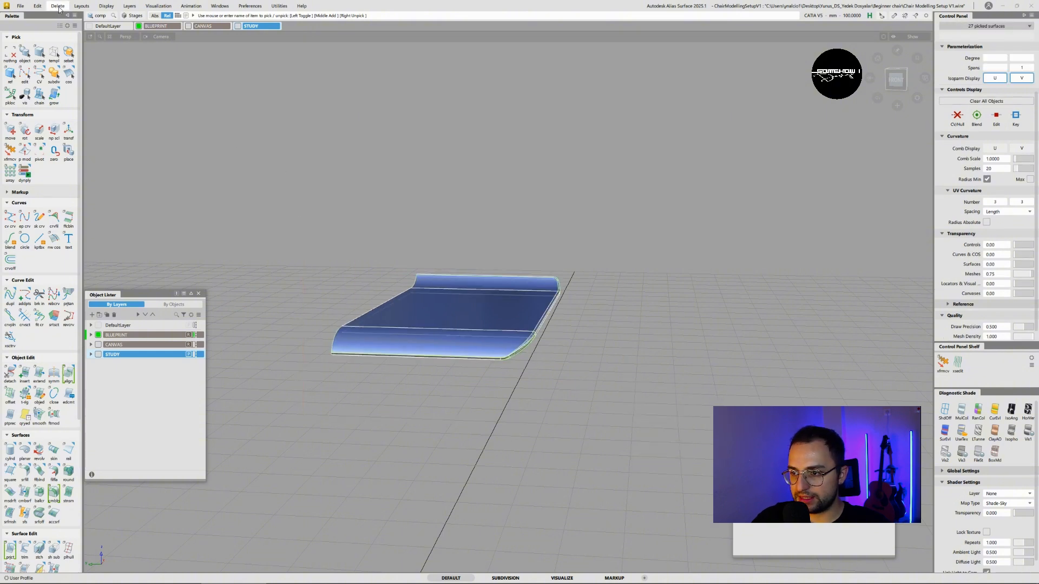
alt+shift+right_drag(502, 322, 524, 338)
mouse_move(523, 338)
alt+shift+mouse_down()
mouse_move(517, 282)
mouse_move(500, 269)
alt+shift+mouse_up()
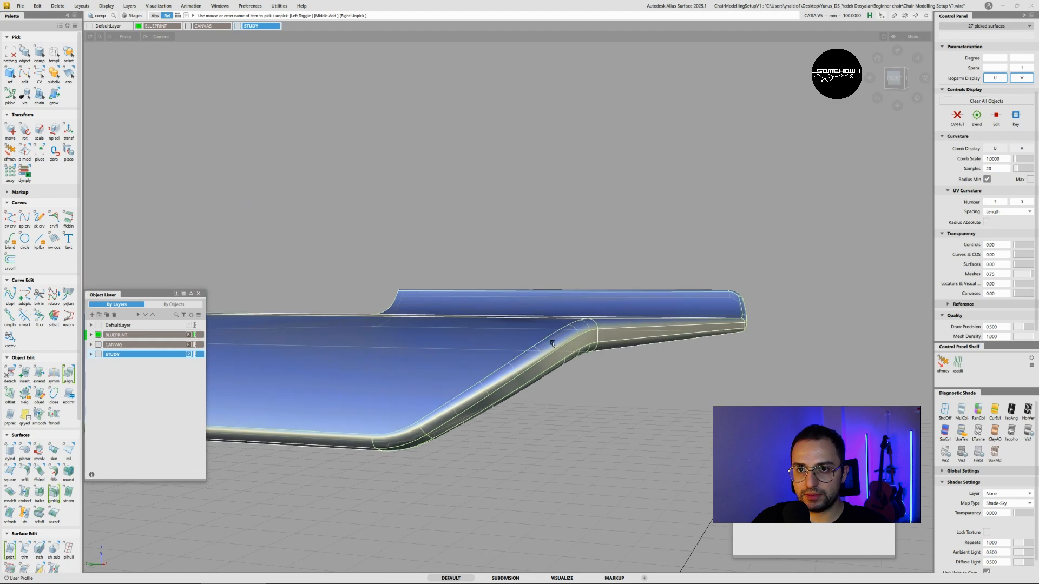
alt+shift+right_drag(522, 341, 400, 290)
alt+shift+drag(401, 289, 424, 317)
alt+shift+middle_drag(424, 317, 479, 322)
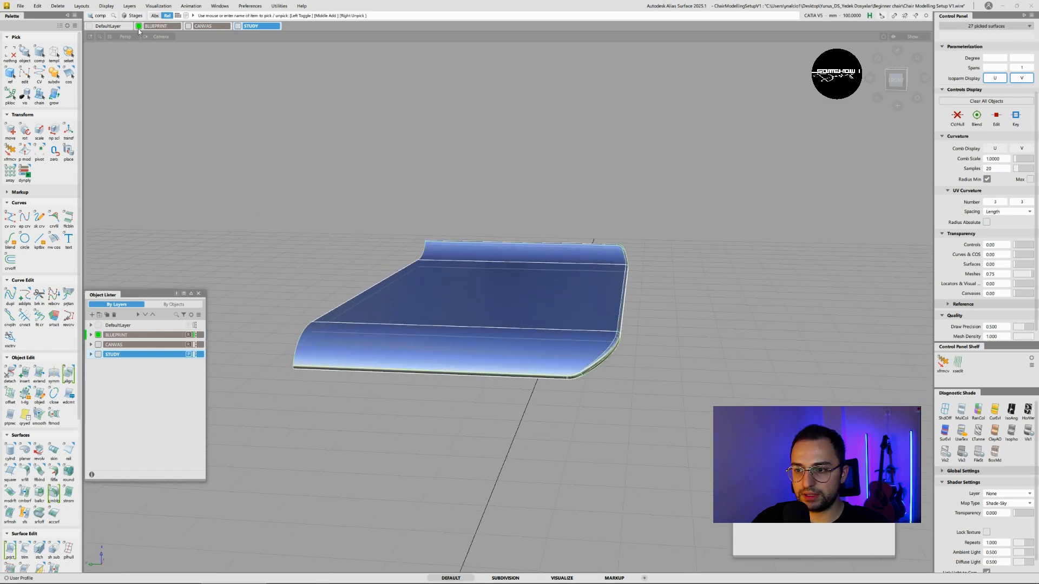
click(56, 6)
click(81, 32)
click(488, 326)
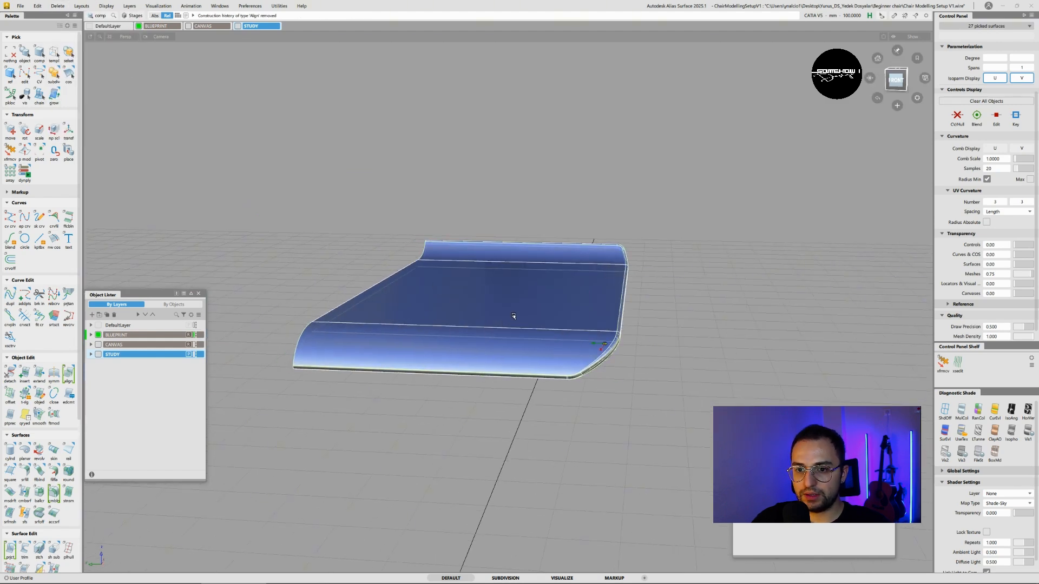
- Duplicate the selected half-seat surfaces as a mirrored copy to complete the seat
alt+shift+drag(515, 316, 453, 313)
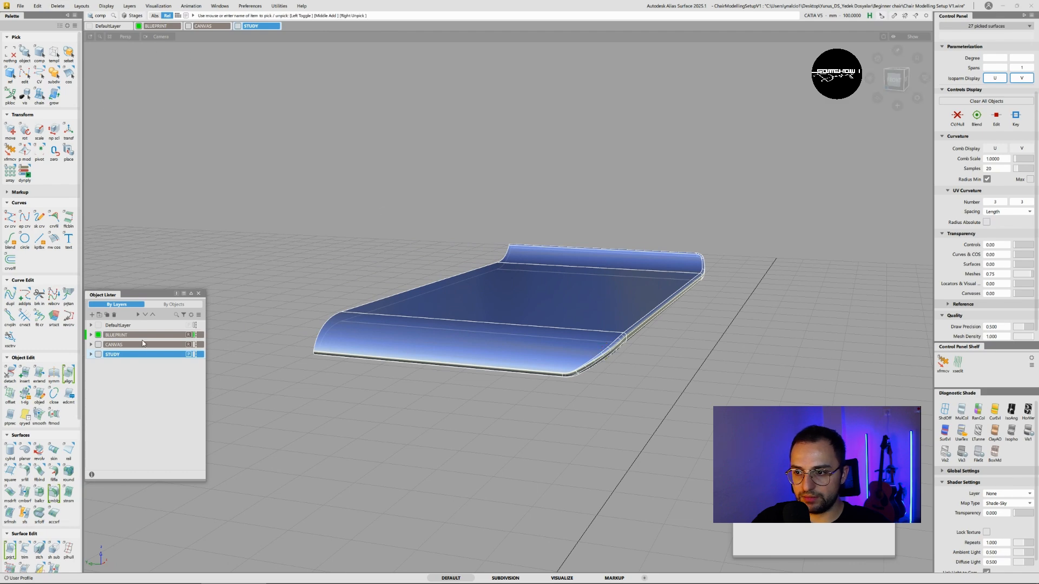
alt+shift+right_drag(649, 361, 449, 324)
alt+shift+middle_drag(449, 325, 436, 301)
scroll(511, 333, up, 3)
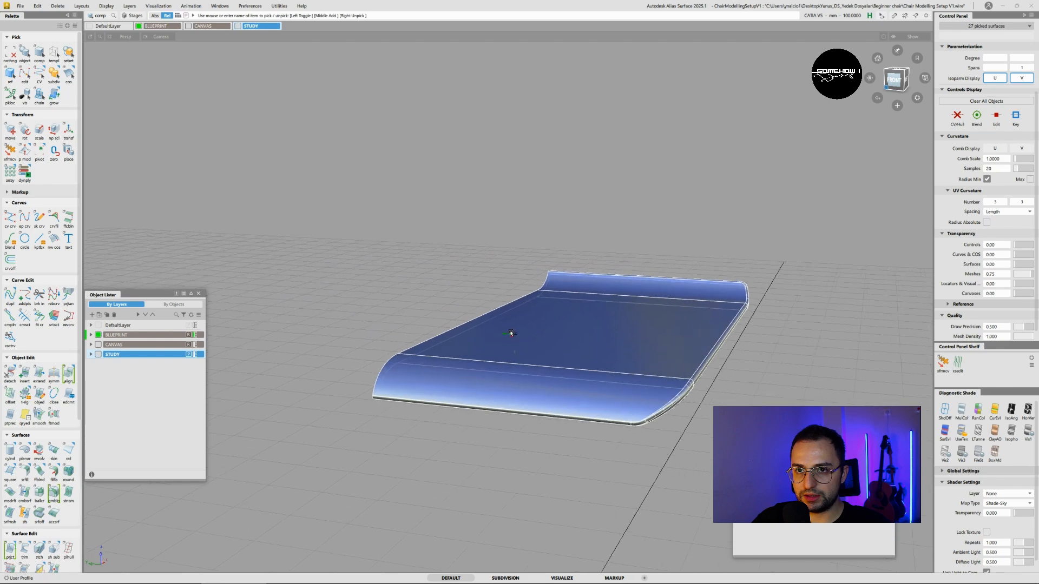
alt+shift+drag(511, 333, 488, 321)
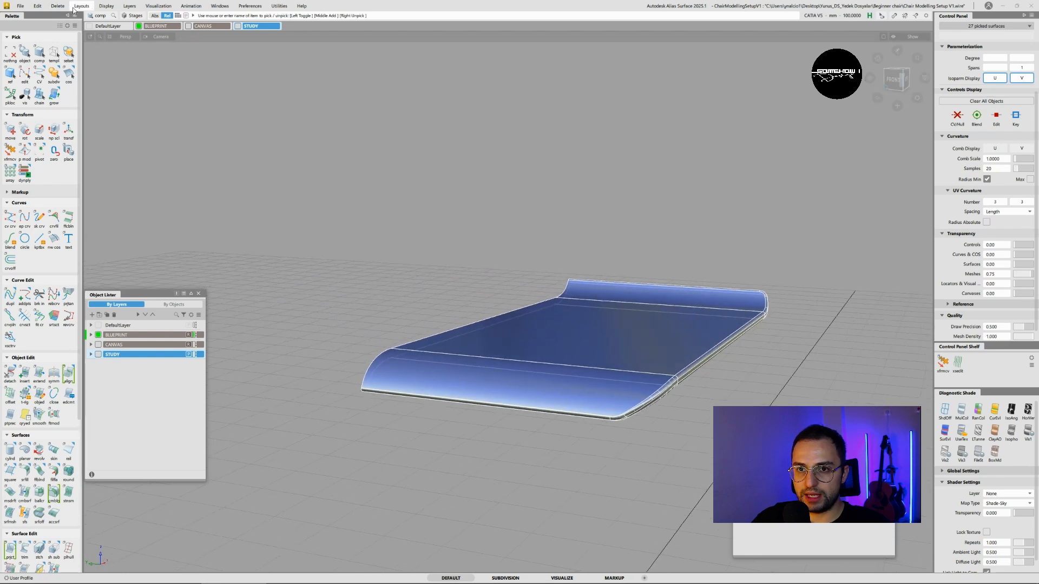
click(37, 6)
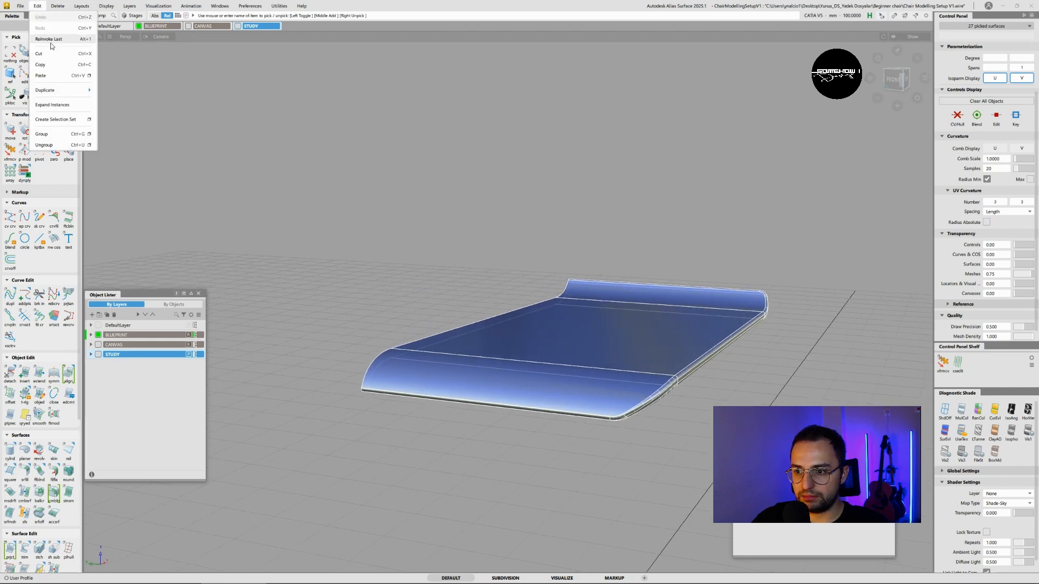
mouse_move(58, 90)
click(112, 102)
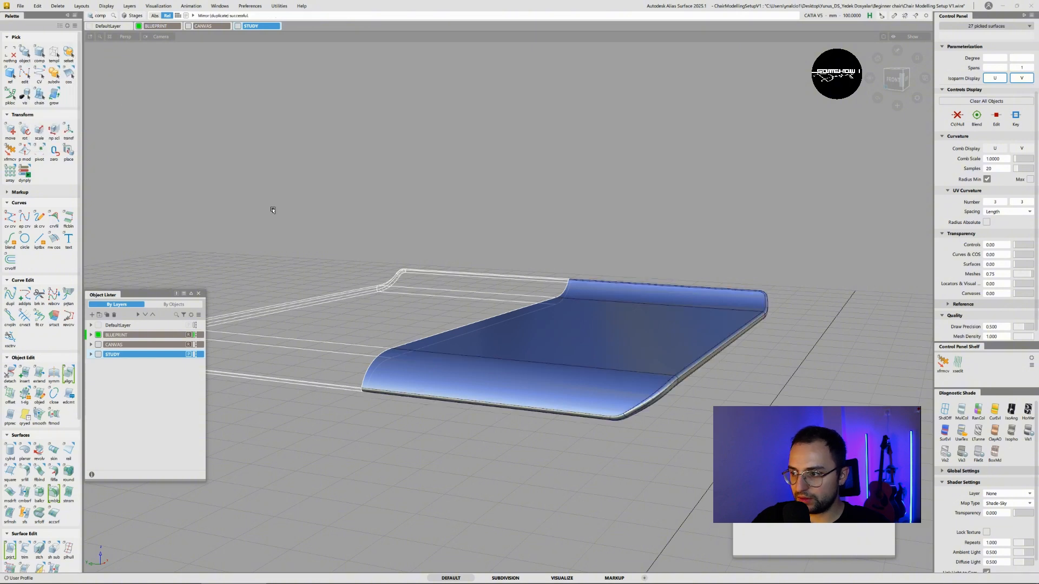
- Apply the Shade-Sky diagnostic shading to the mirrored half of the seat as well
alt+shift+drag(413, 292, 420, 348)
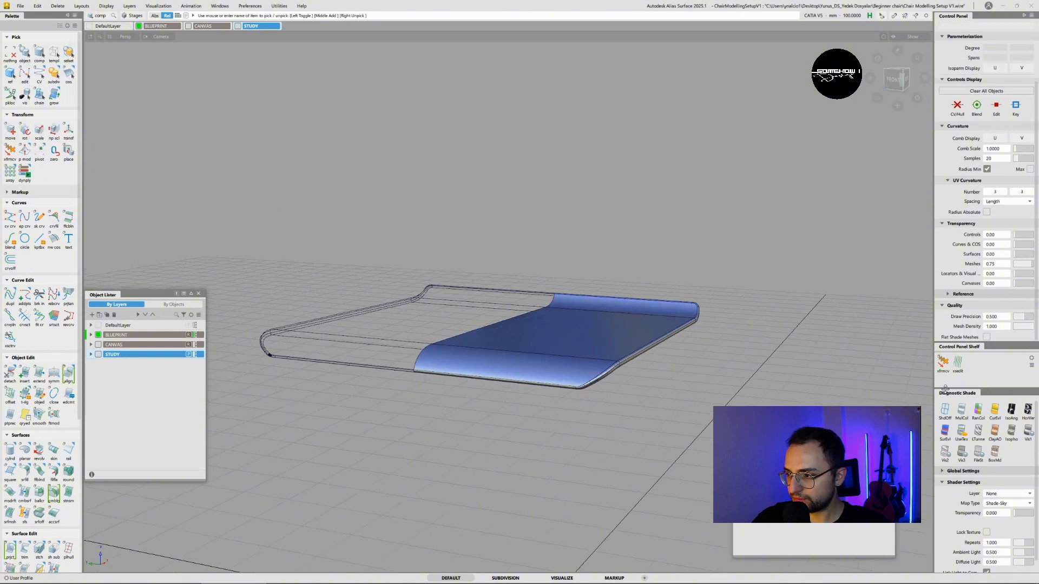
click(945, 431)
alt+shift+drag(364, 336, 378, 373)
ctrl+shift+drag(784, 314, 749, 326)
alt+shift+drag(710, 390, 713, 347)
- Select all surfaces of both seat halves and group them into one object
drag(734, 410, 224, 218)
alt+shift+drag(376, 243, 381, 268)
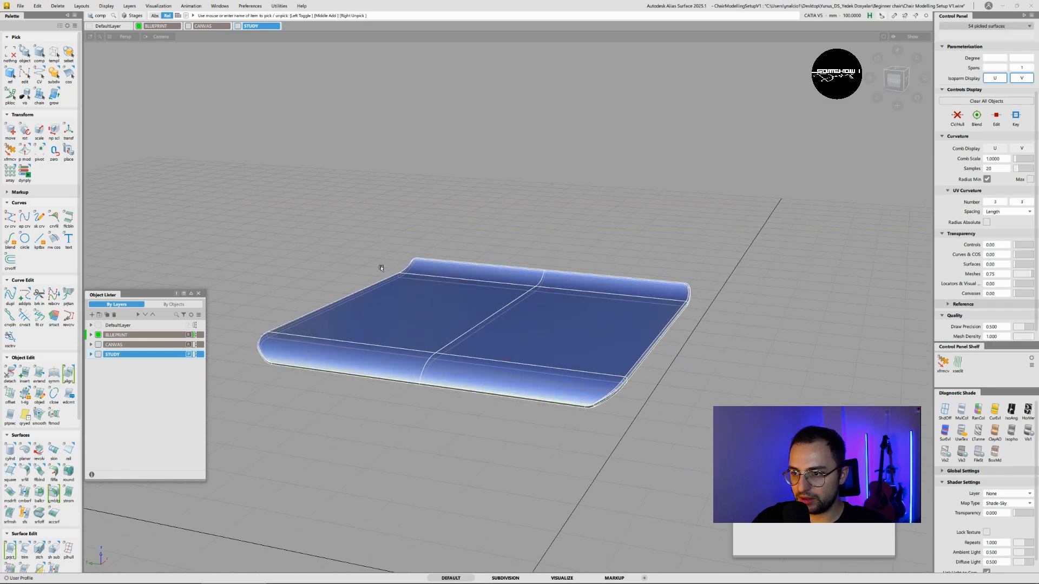
key(ctrl+g)
ctrl+shift+drag(486, 354, 487, 298)
ctrl+shift+drag(487, 283, 374, 238)
click(483, 318)
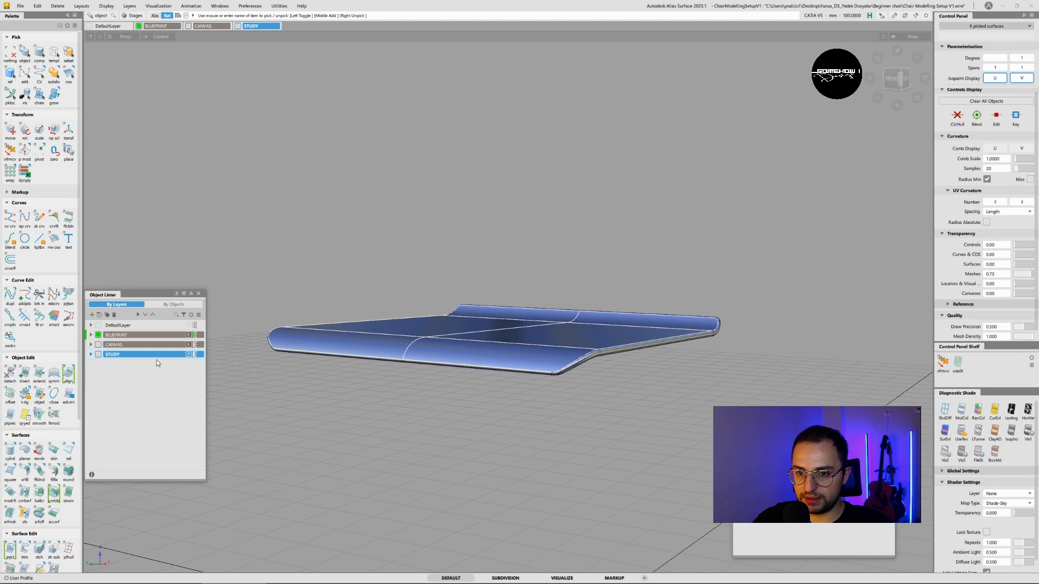
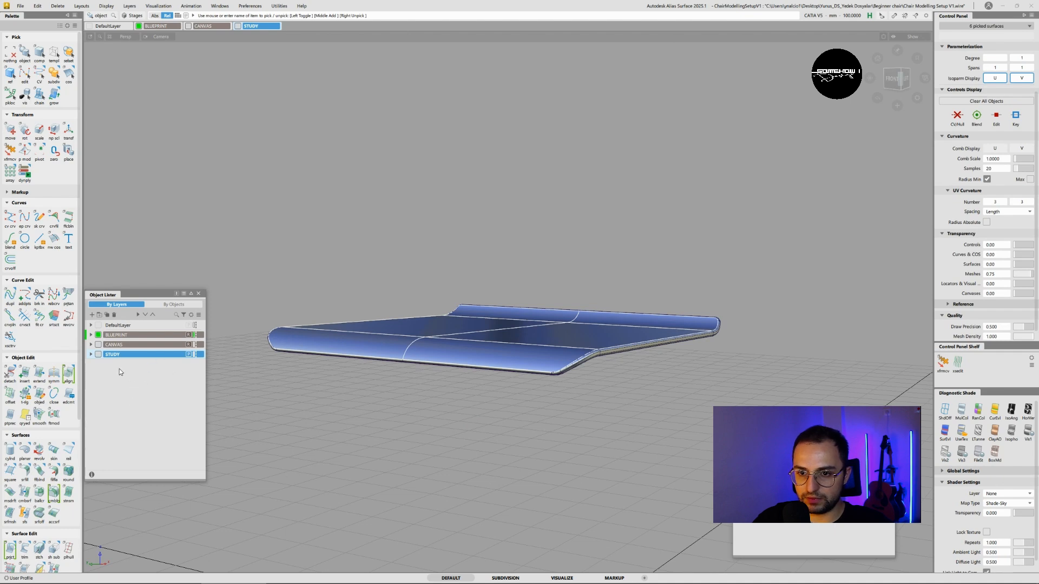
- Create a new layer, assign the selected seat to it and rename the layer as Seat part 1
click(92, 316)
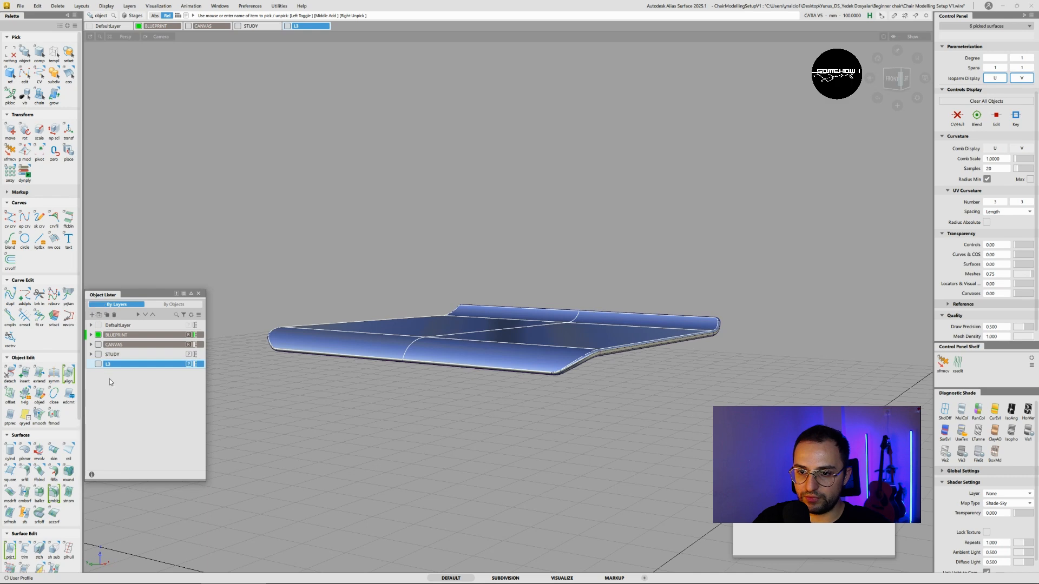
right_click(122, 366)
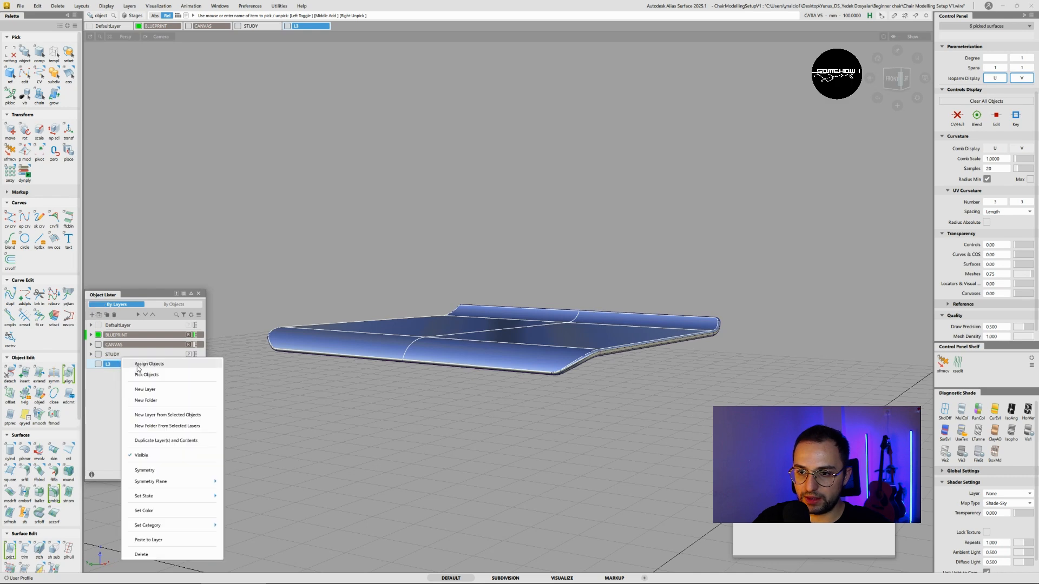
click(138, 365)
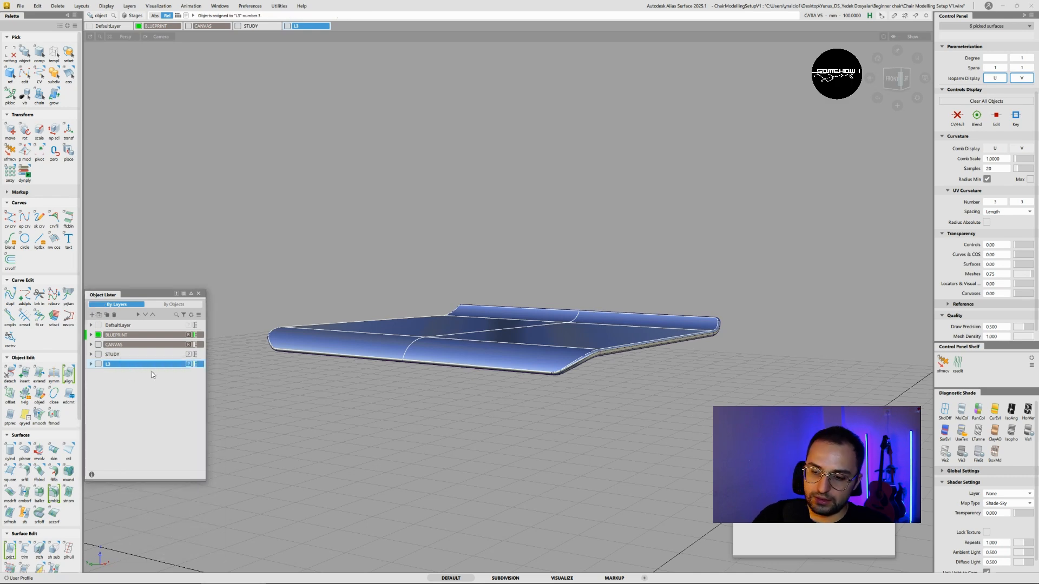
double_click(120, 365)
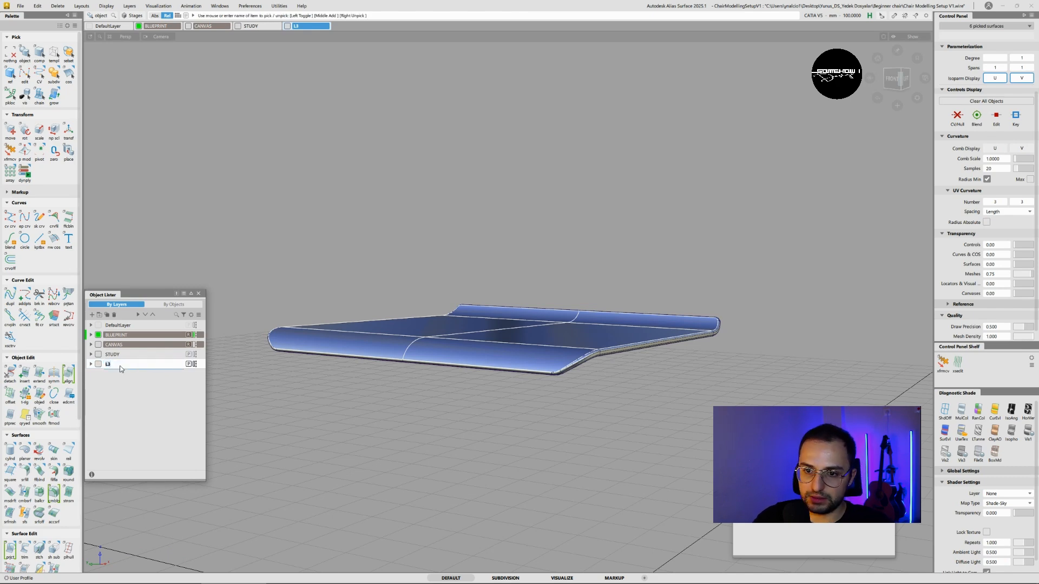
text(Seat part 1)
key(Return)
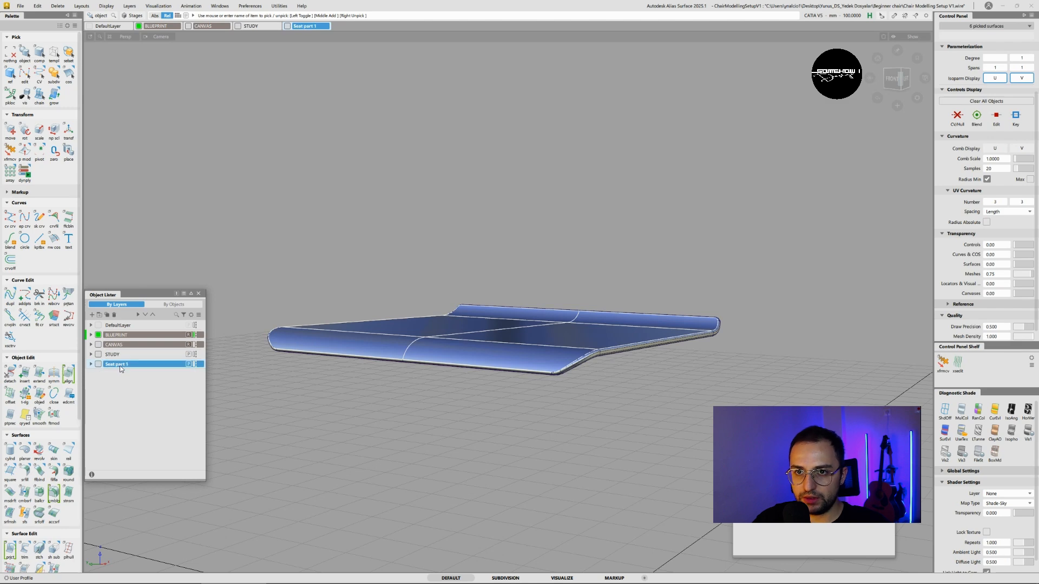
- Deselect the seat, bring back all hidden chair parts and reference images, and switch the diagnostic shading to multi-color
click(323, 383)
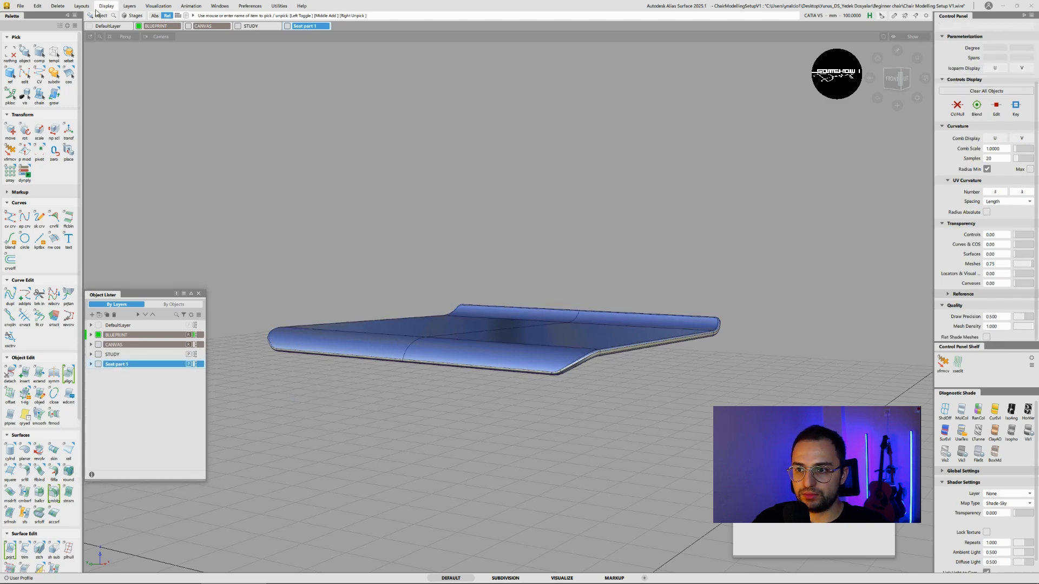
click(58, 6)
mouse_move(107, 10)
click(114, 32)
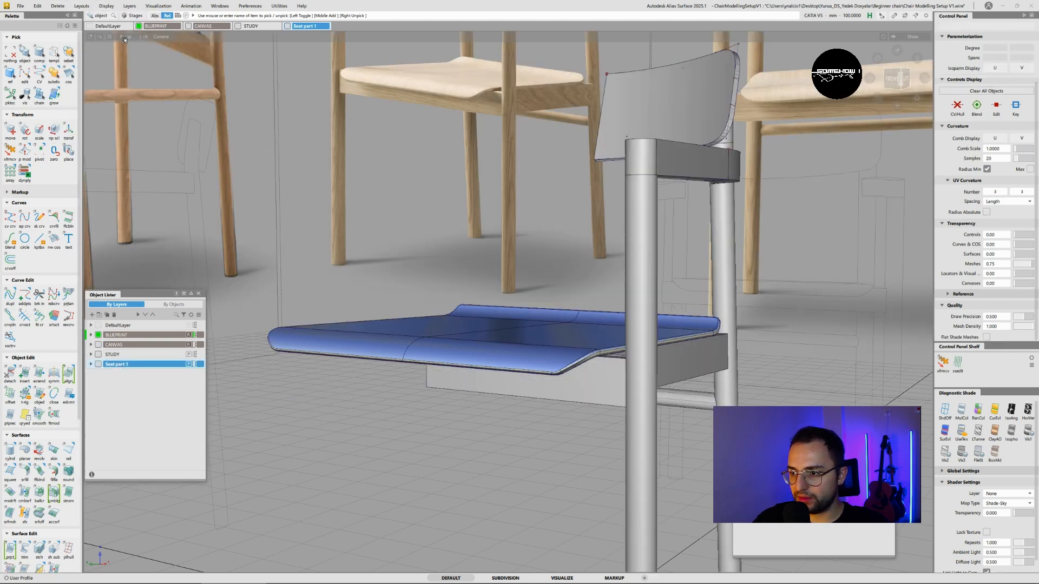
alt+shift+drag(373, 238, 535, 236)
click(960, 411)
alt+shift+drag(649, 309, 636, 289)
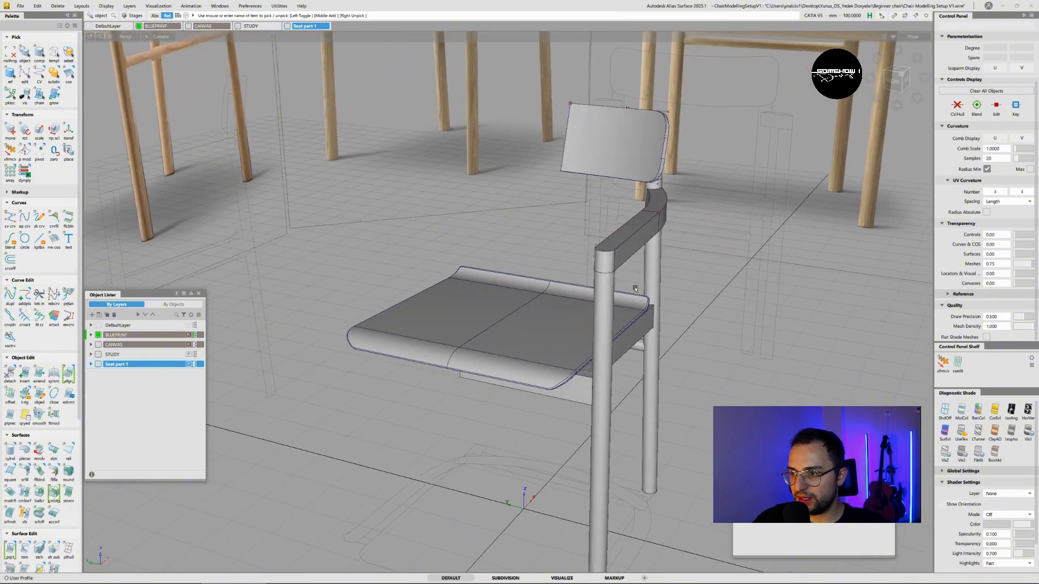
- Fillet the edge between the backrest's front face and its side surfaces with a 3 mm chordal length and G1 tangency
click(652, 165)
alt+shift+middle_drag(652, 165, 612, 257)
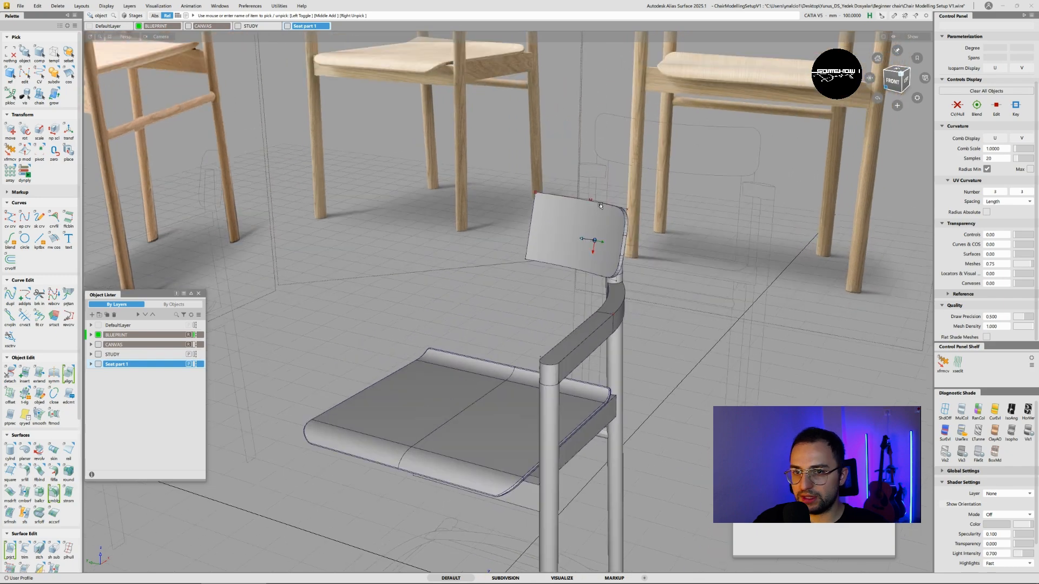
alt+shift+right_drag(611, 257, 671, 232)
alt+shift+drag(649, 216, 411, 187)
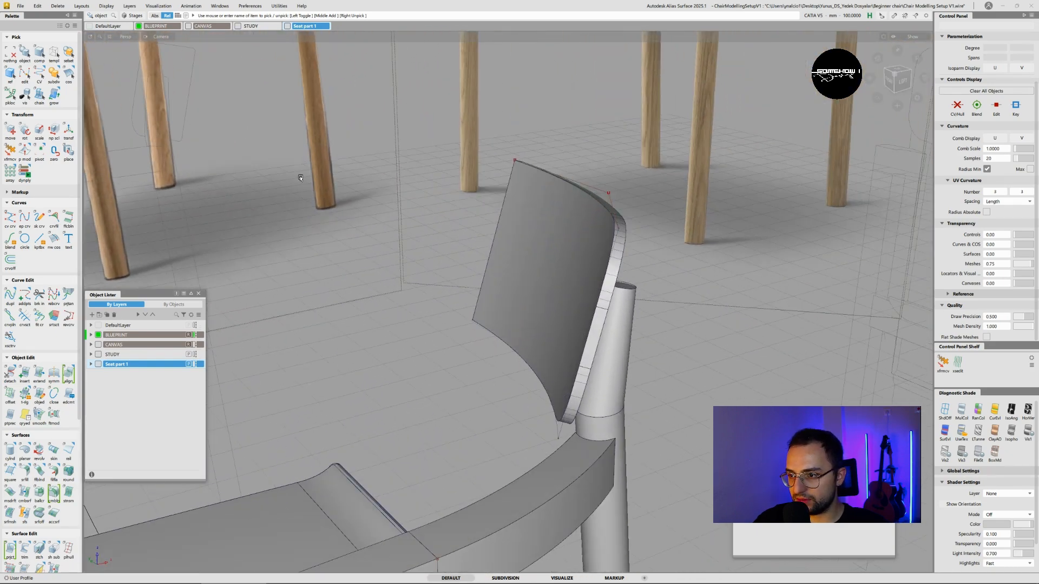
alt+shift+drag(607, 290, 520, 270)
alt+shift+right_drag(520, 270, 584, 271)
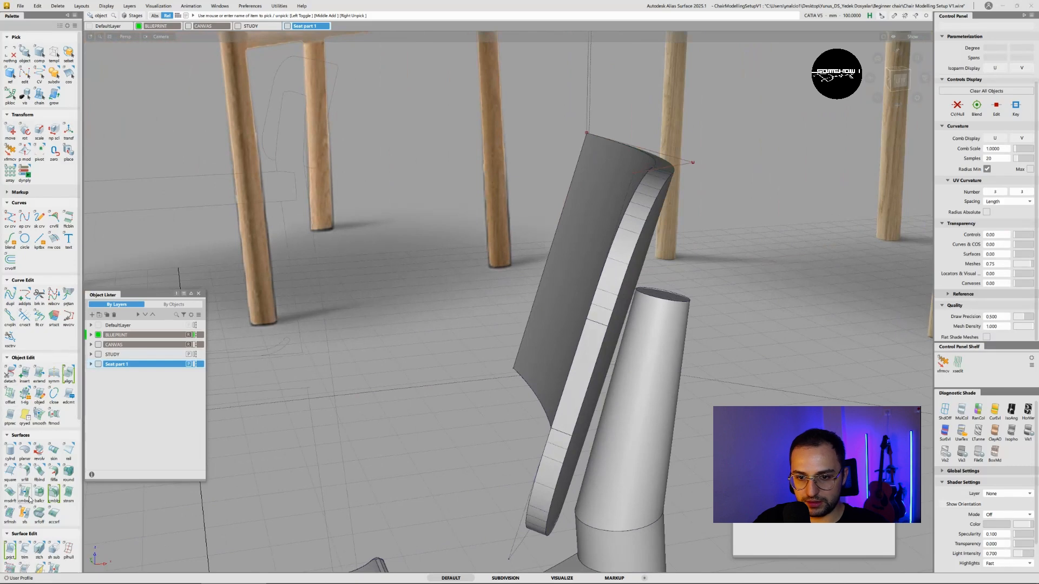
click(25, 471)
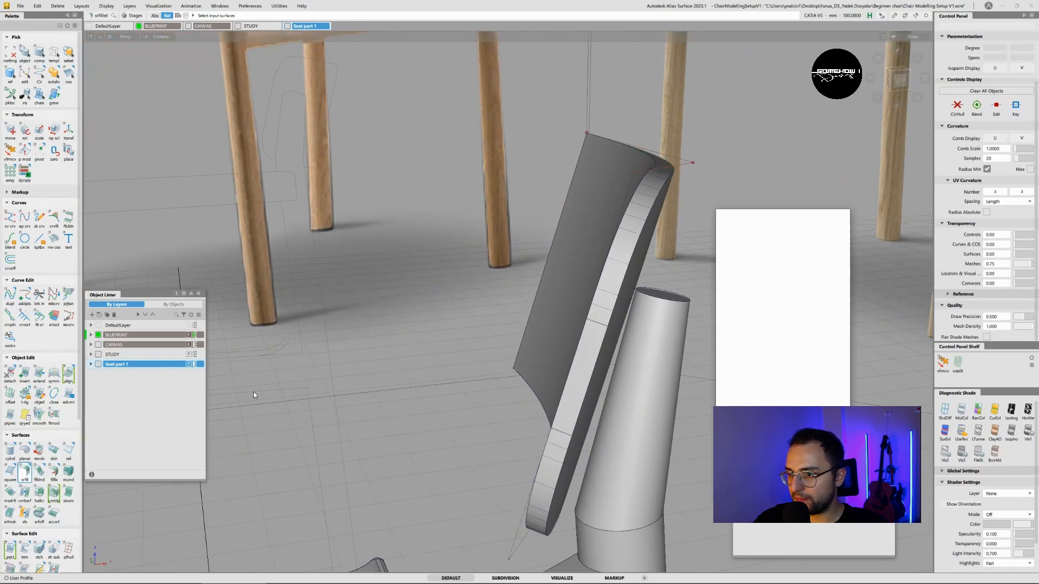
click(585, 375)
alt+shift+drag(585, 374, 531, 338)
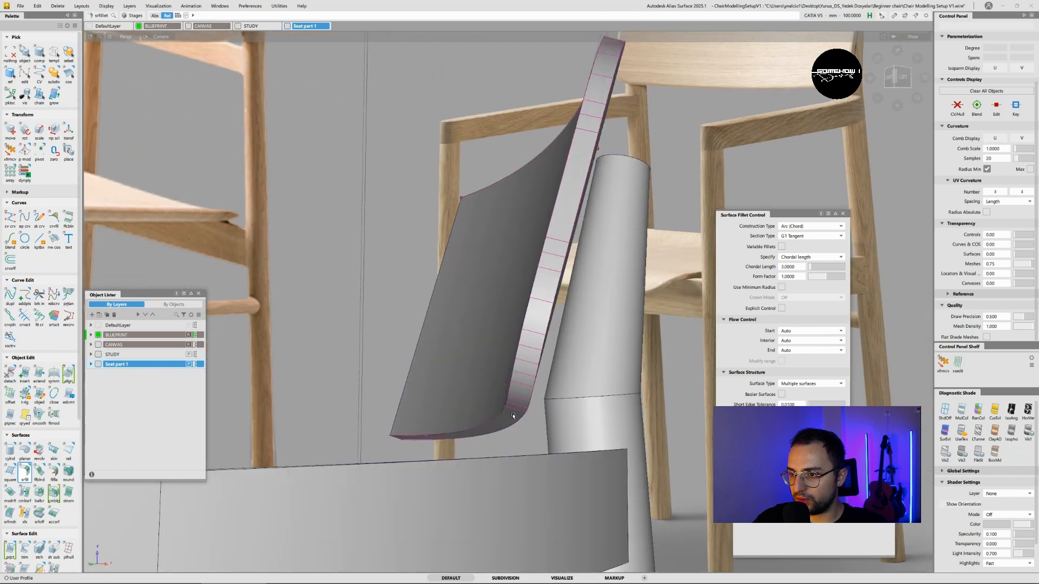
click(492, 256)
alt+shift+drag(492, 256, 512, 251)
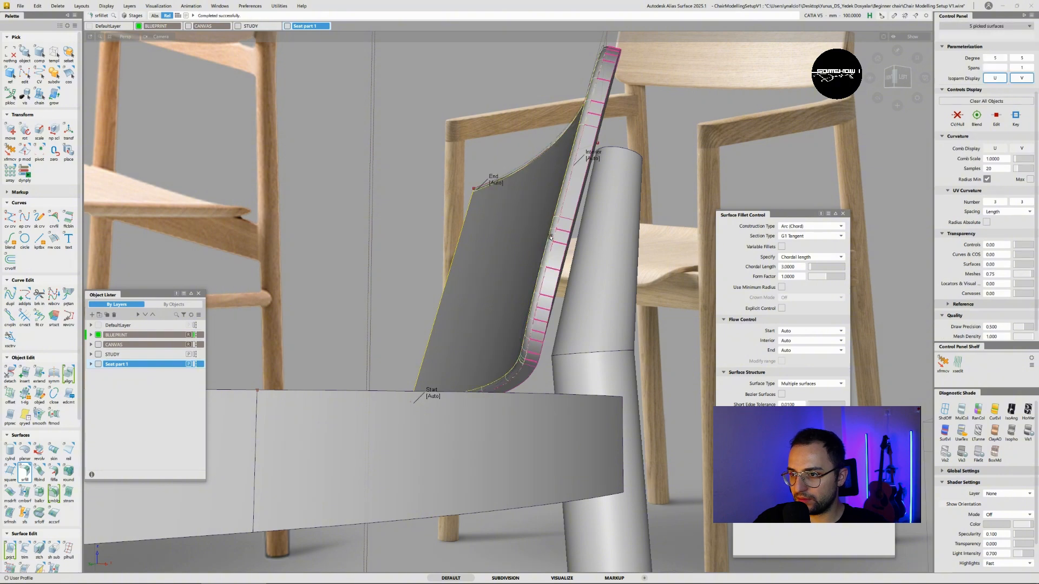
alt+shift+drag(550, 237, 500, 246)
key(space)
- Fillet the edge between the backrest's rear face and its side surfaces with a 3 mm chordal length, and save the file
mouse_move(505, 337)
mouse_down()
mouse_move(581, 47)
mouse_move(485, 169)
mouse_up()
alt+shift+middle_drag(484, 169, 531, 177)
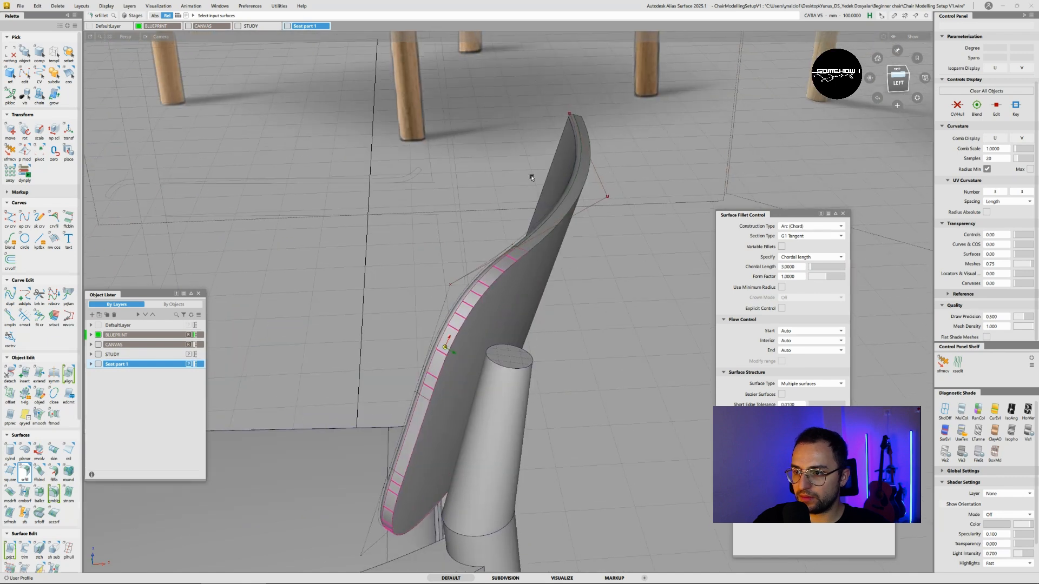
click(548, 261)
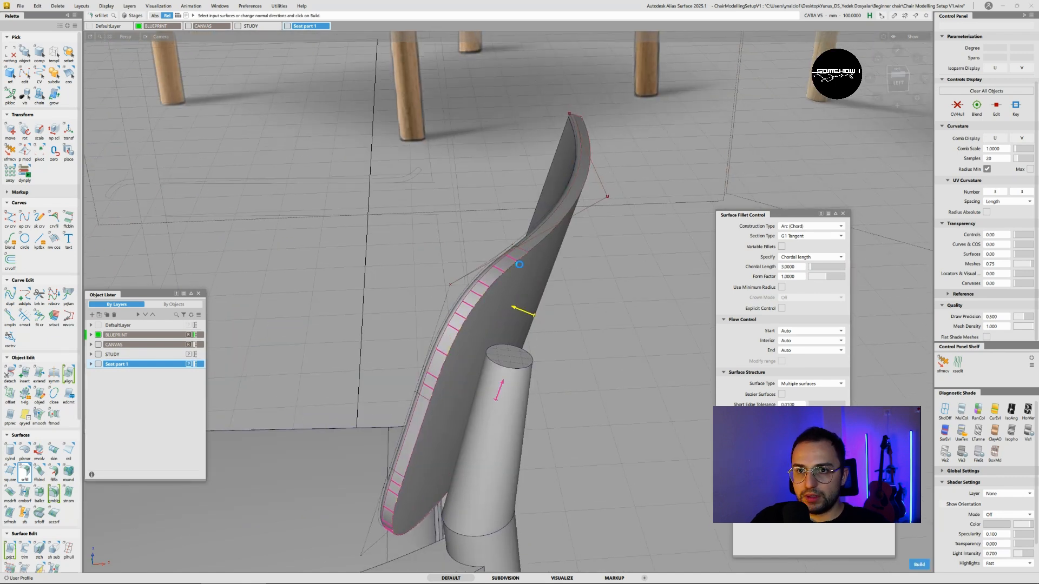
key(space)
key(space)
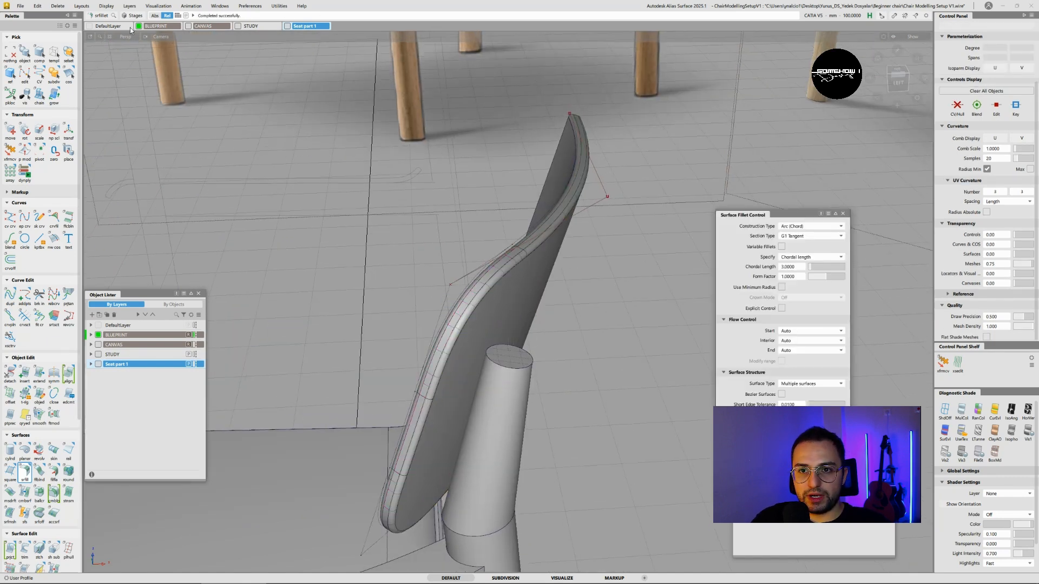
click(19, 7)
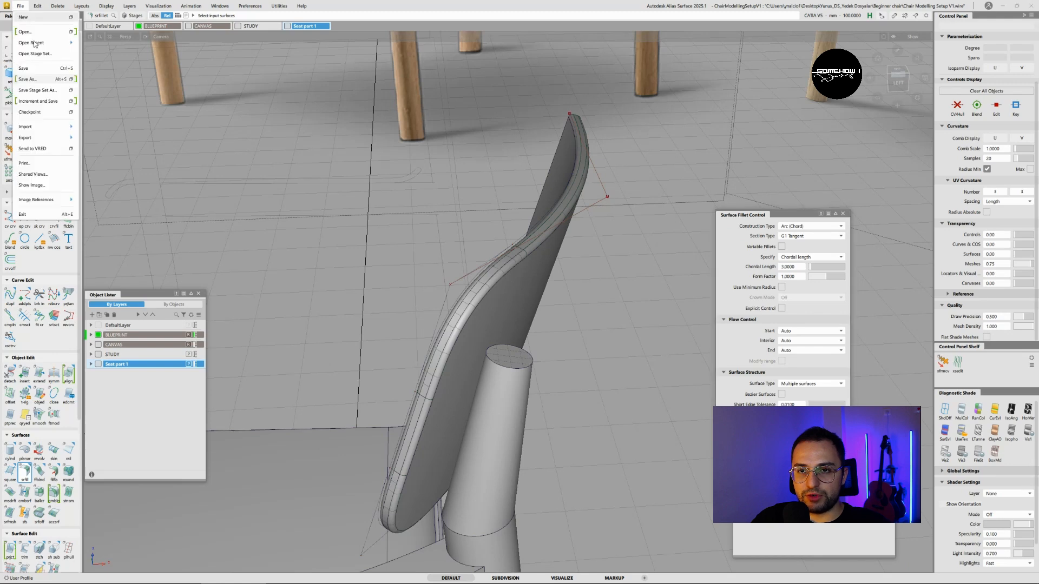
click(37, 69)
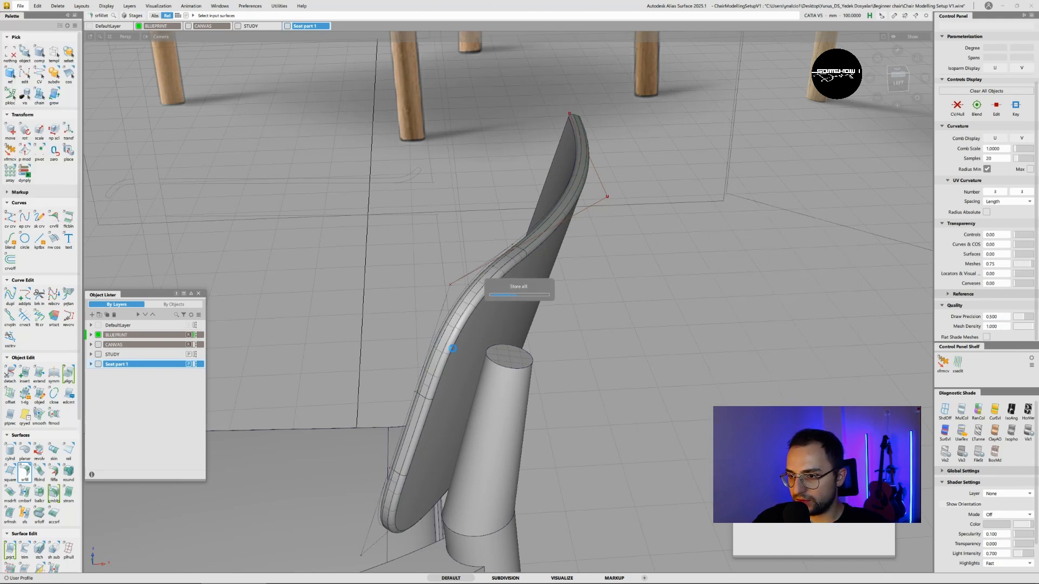
- Fillet the top end edge of the rear leg behind the backrest with a 3 mm chordal length
alt+shift+middle_drag(509, 372, 512, 345)
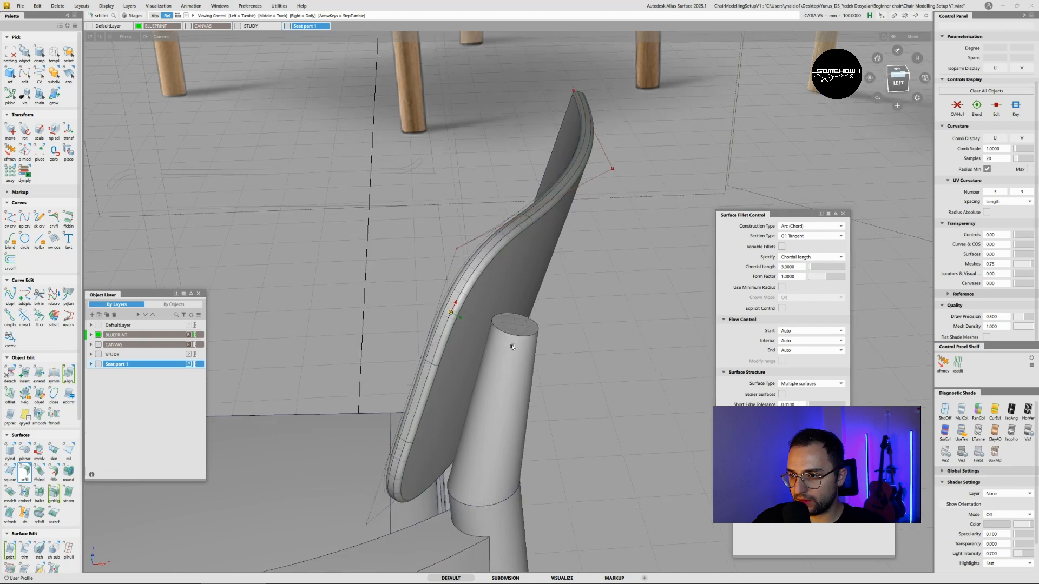
alt+shift+right_drag(511, 341, 482, 503)
click(499, 374)
alt+shift+middle_drag(483, 503, 496, 360)
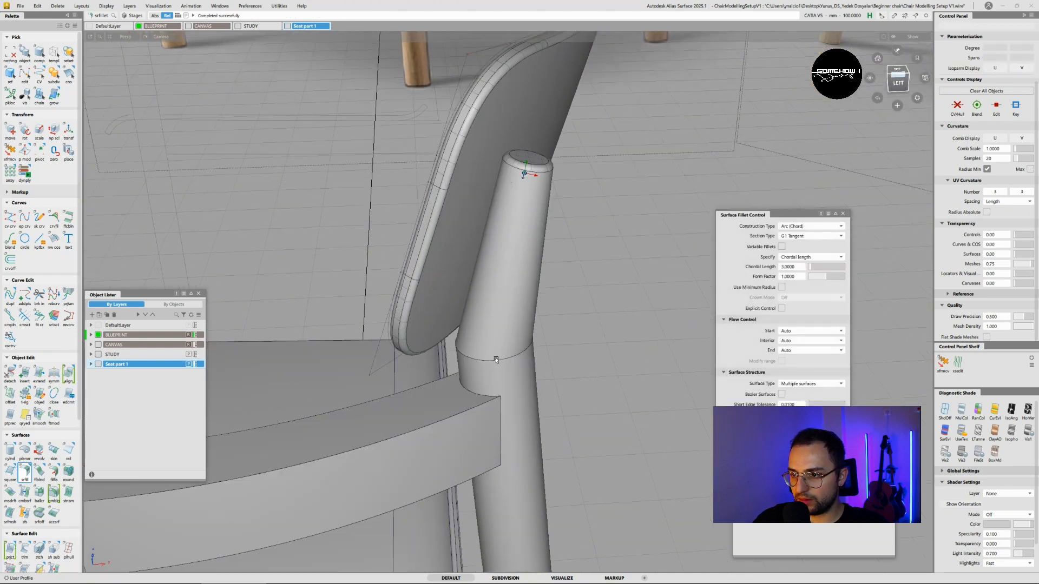
- Fillet the joint between the rear leg's tapered upper section and its lower section with a 10 mm chordal length
alt+shift+right_drag(497, 357, 494, 355)
click(505, 342)
alt+shift+drag(494, 355, 631, 353)
click(508, 382)
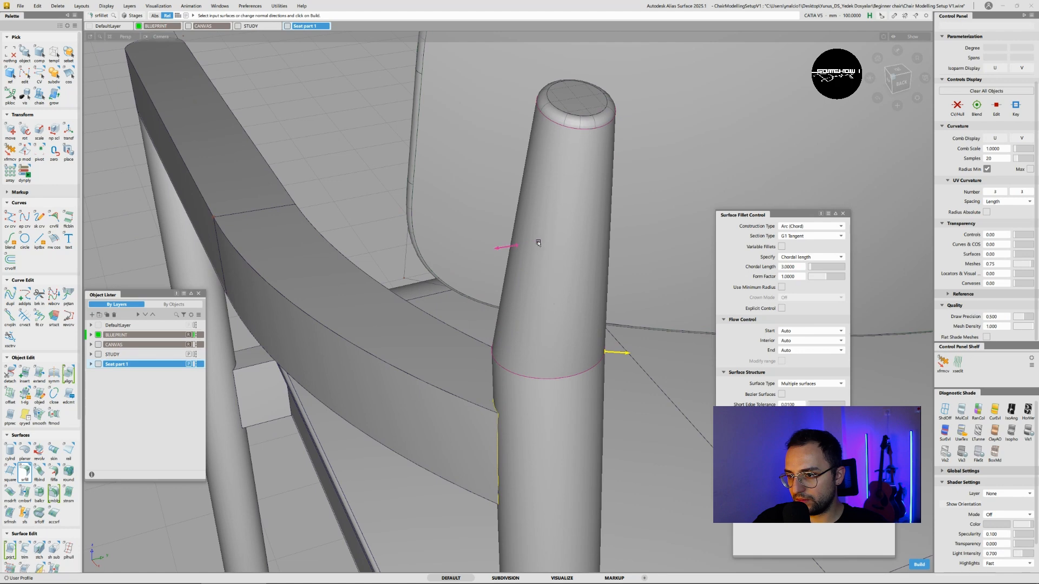
alt+shift+drag(539, 243, 672, 277)
key(space)
drag(800, 268, 722, 278)
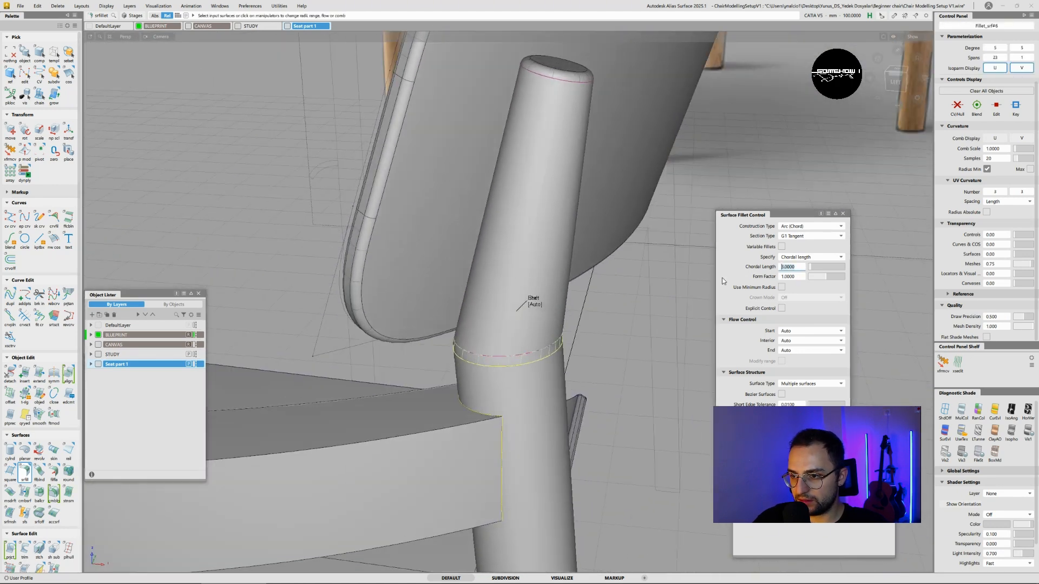
key(Return)
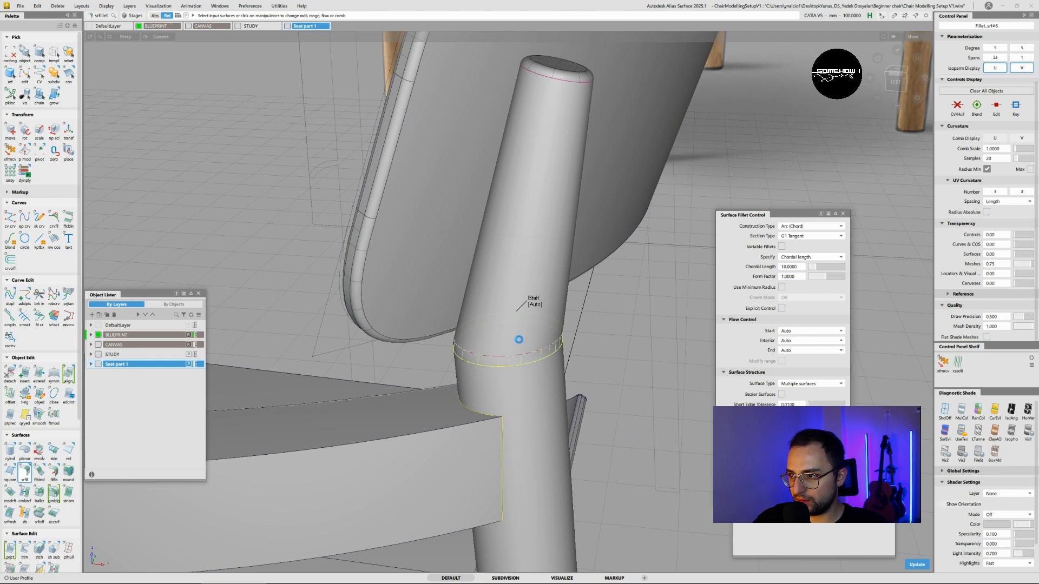
- Set the leg joint fillet's chordal length to 5 mm and rebuild it
mouse_move(505, 348)
alt+shift+mouse_down()
mouse_move(496, 355)
mouse_move(502, 347)
alt+shift+mouse_up()
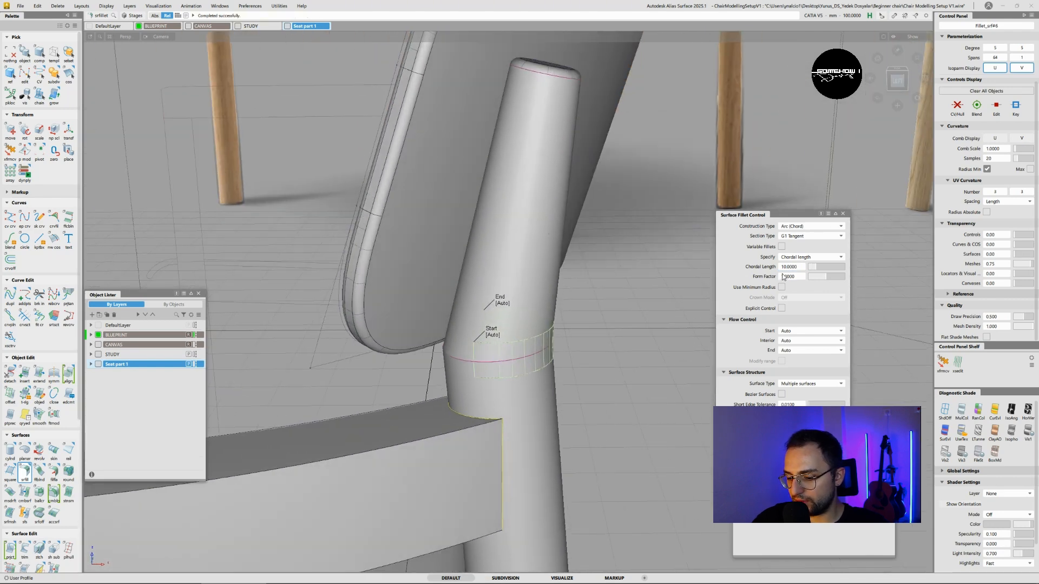
key(Tab)
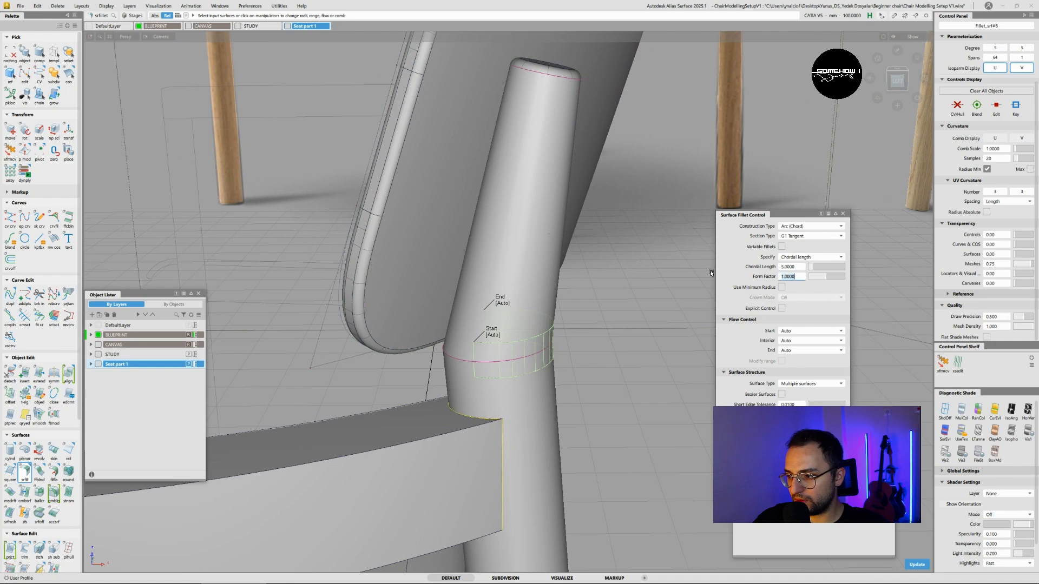
click(917, 564)
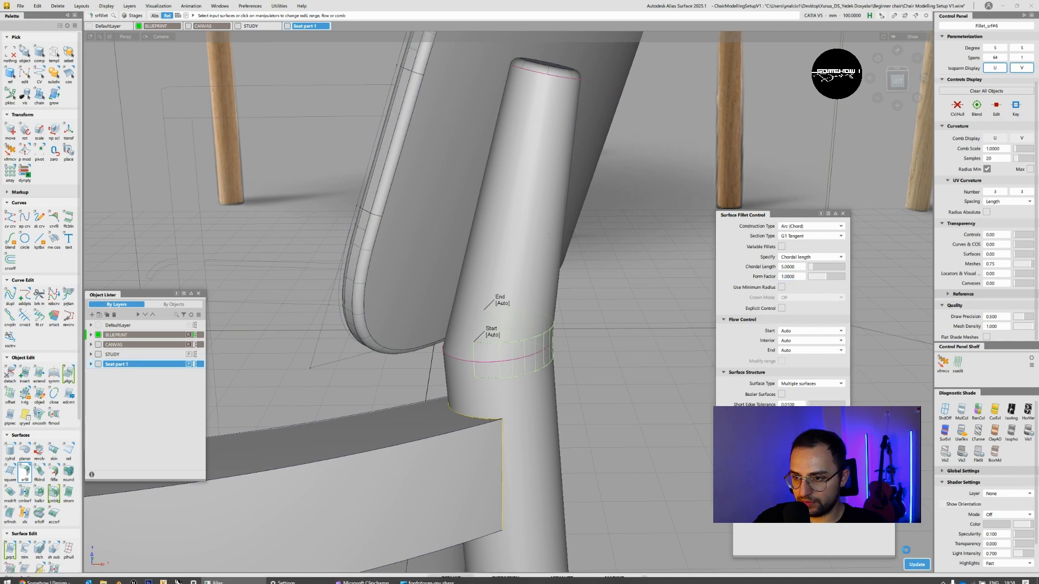
alt+shift+drag(461, 352, 457, 447)
key(space)
- Chain-select all connected surfaces of the half backrest and delete their construction history
alt+shift+drag(547, 346, 460, 347)
alt+shift+right_drag(460, 346, 379, 352)
alt+shift+drag(379, 351, 531, 361)
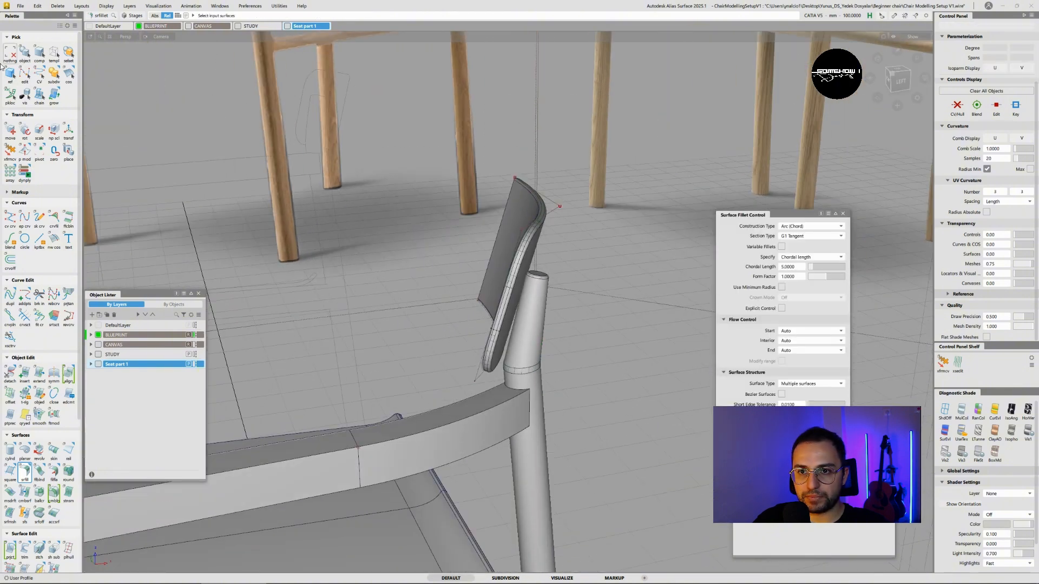
click(39, 95)
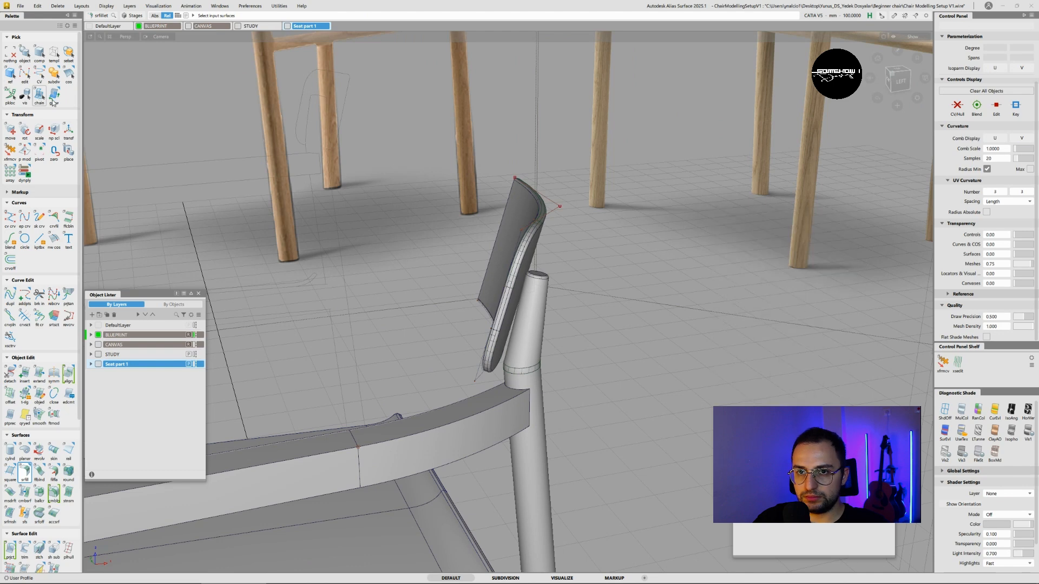
click(501, 249)
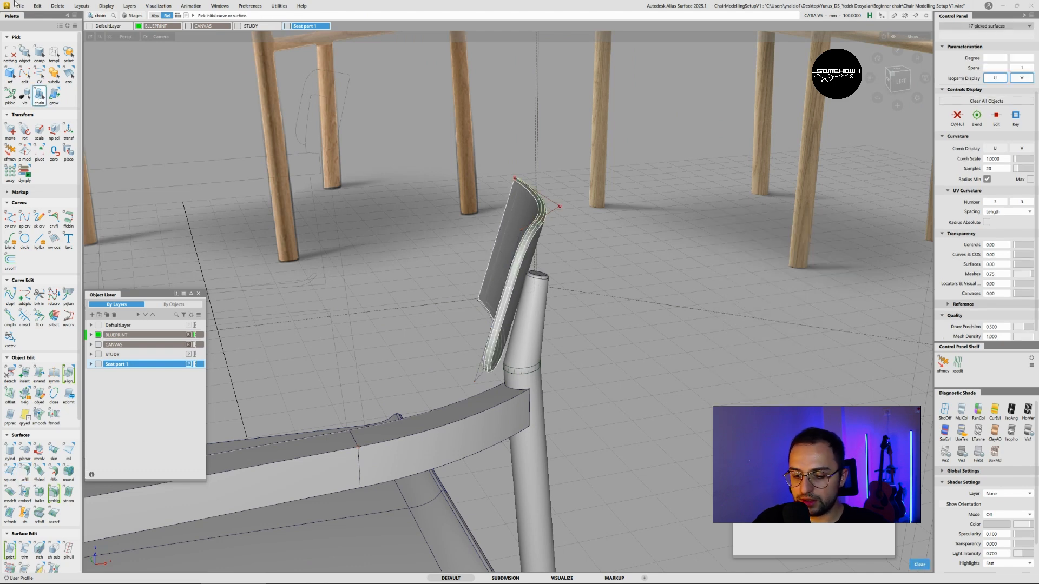
click(57, 6)
click(82, 31)
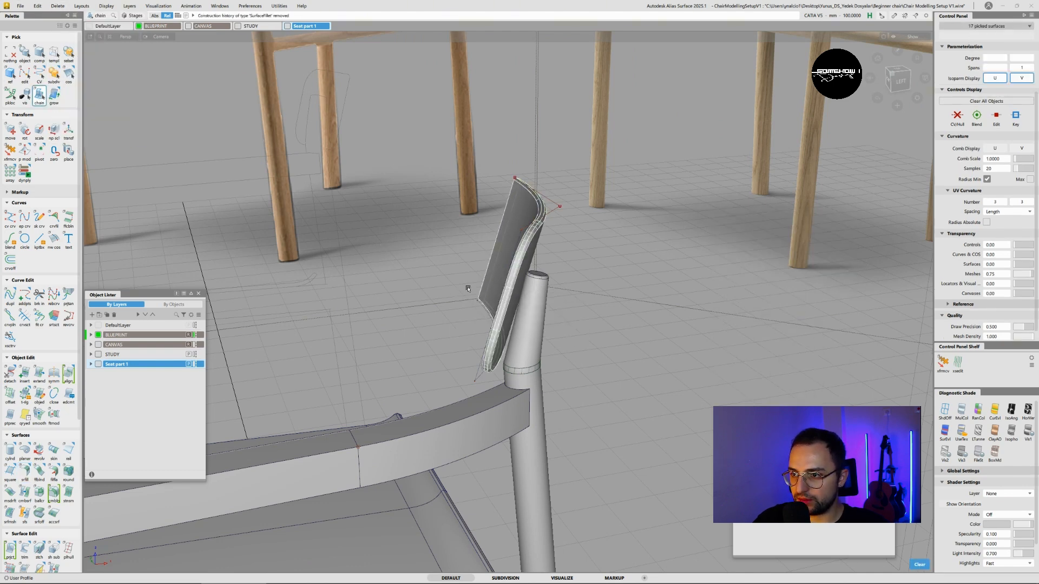
- Chain-select the connected surfaces of the half backrest and assign the picked objects to the STUDY layer
key(ctrl+g)
ctrl+shift+drag(509, 298, 514, 260)
click(514, 223)
ctrl+shift+drag(521, 215, 516, 274)
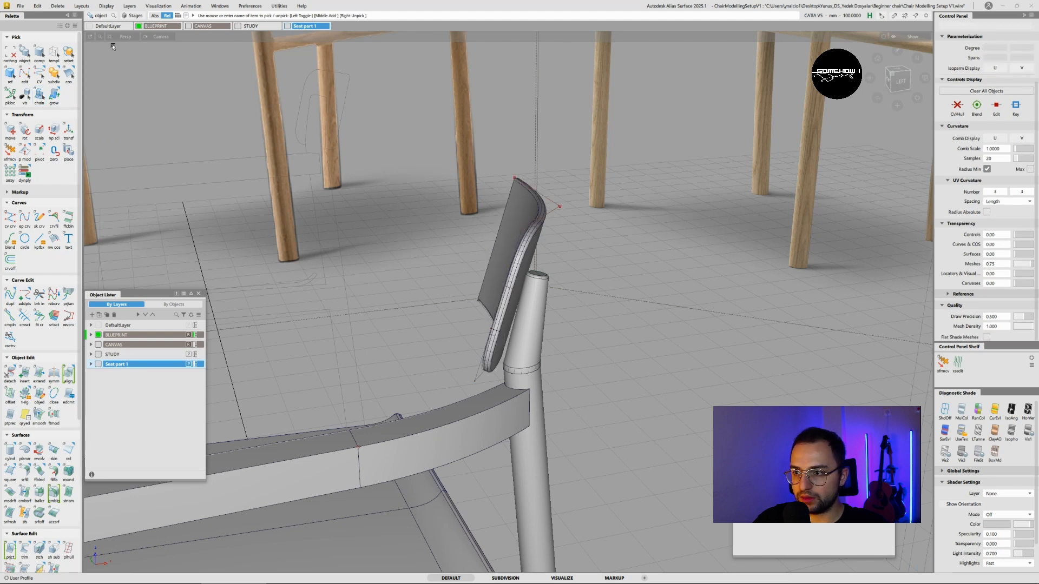
click(39, 95)
click(494, 250)
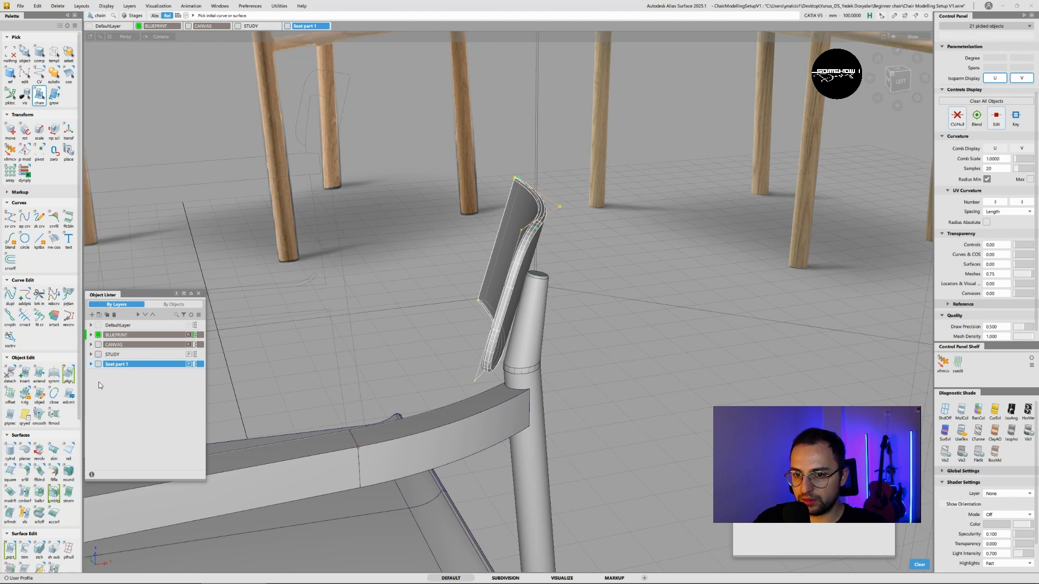
right_click(119, 356)
click(141, 363)
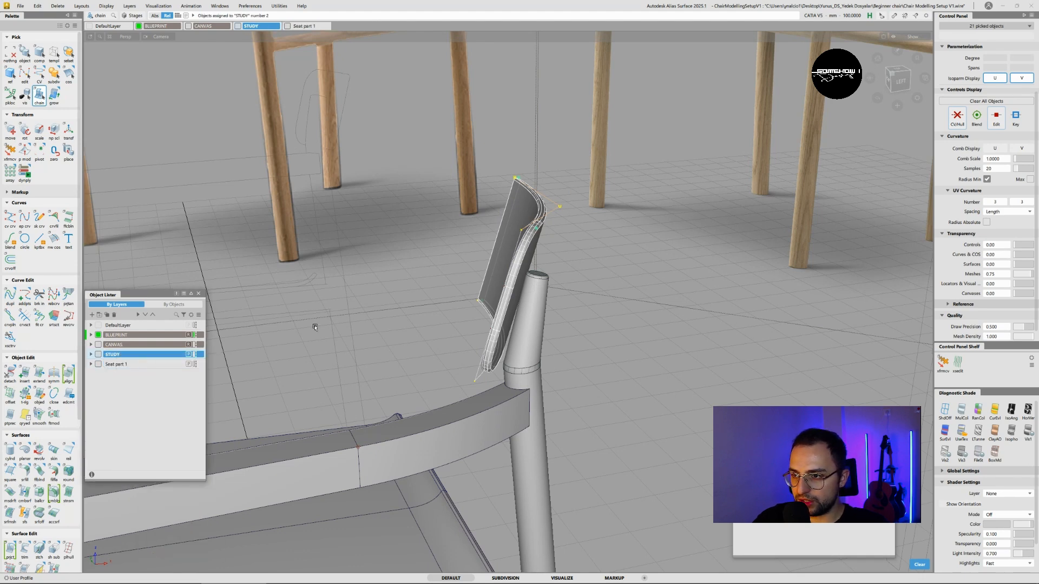
- Chain-select the half backrest's surfaces again and hide every unselected object to isolate it
key(ctrl+g)
ctrl+shift+drag(508, 274, 501, 233)
click(501, 254)
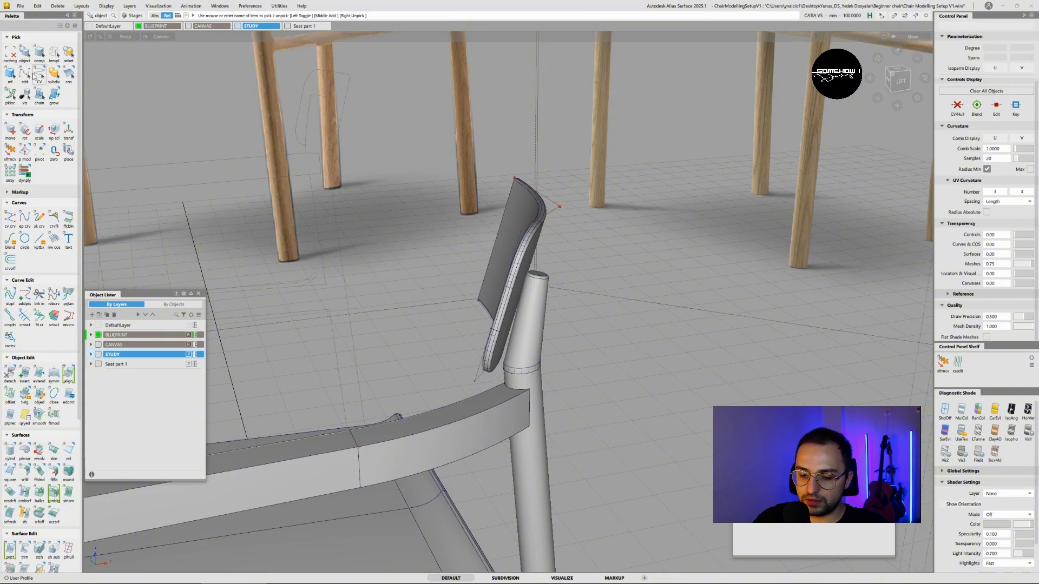
click(39, 95)
click(503, 231)
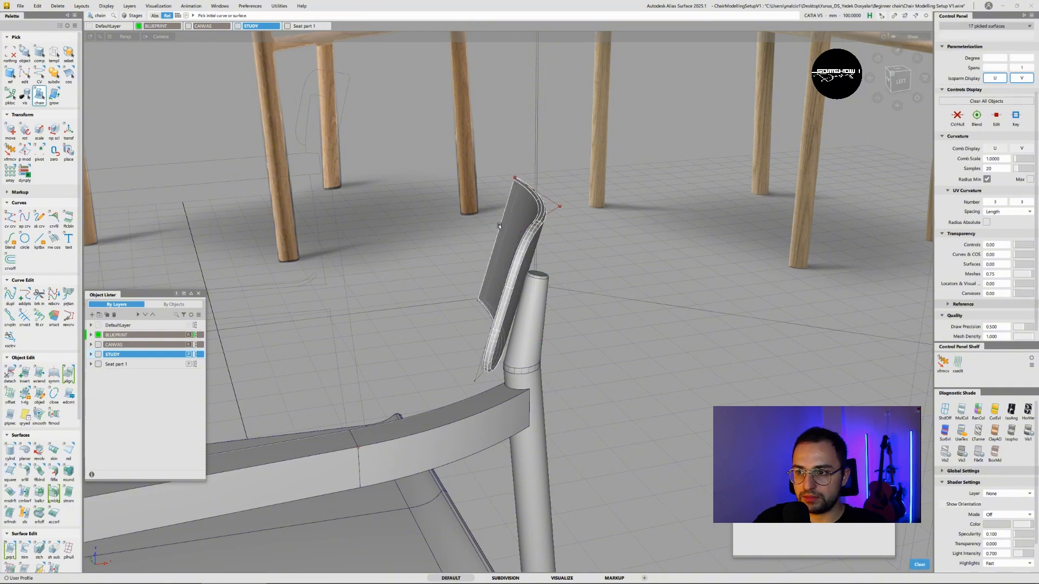
click(106, 6)
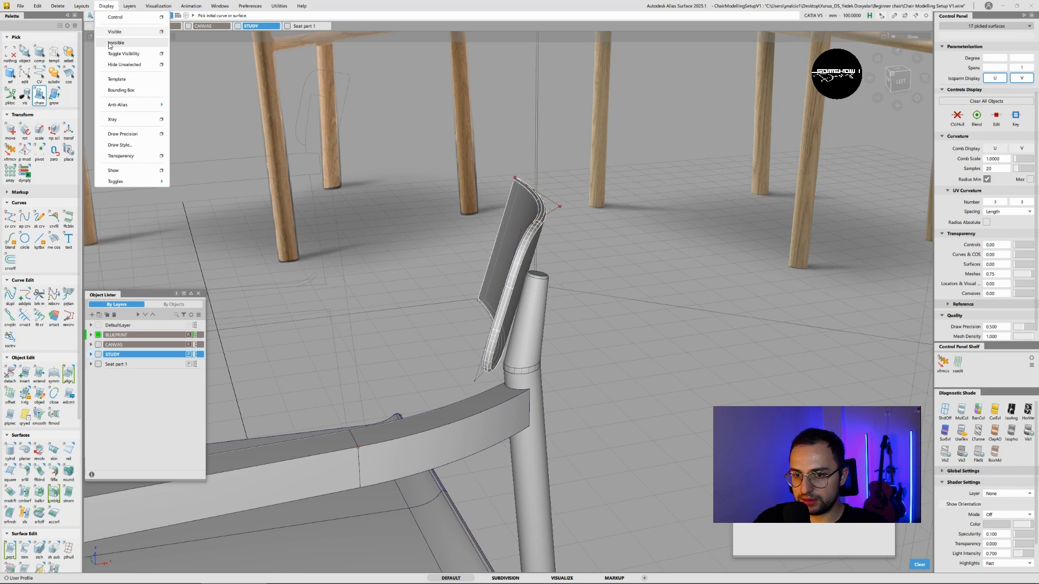
click(112, 65)
alt+shift+drag(468, 260, 489, 267)
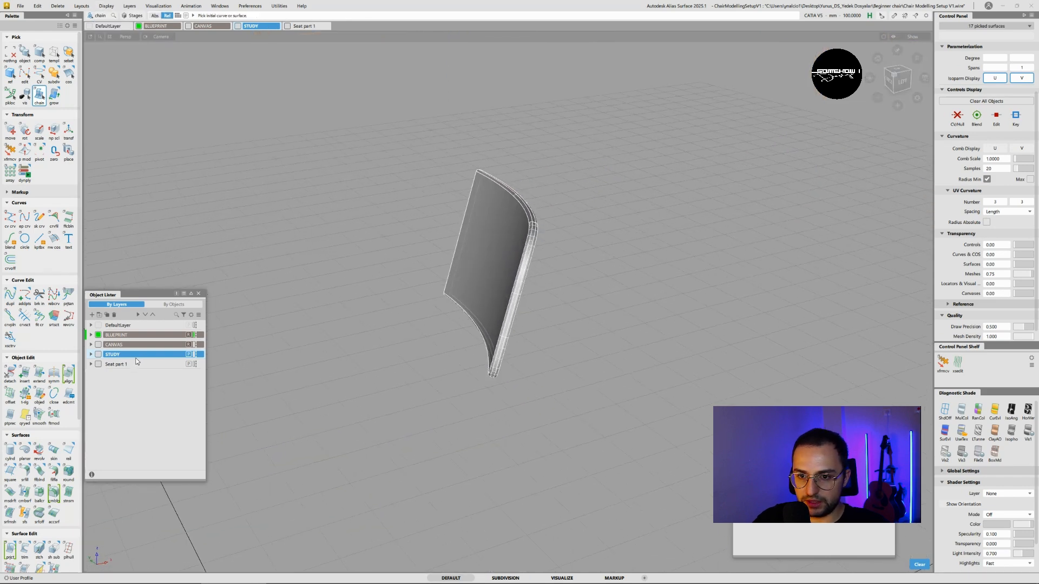
- Create a new layer named "Seat part 2" and assign the picked half backrest surfaces to it
click(92, 315)
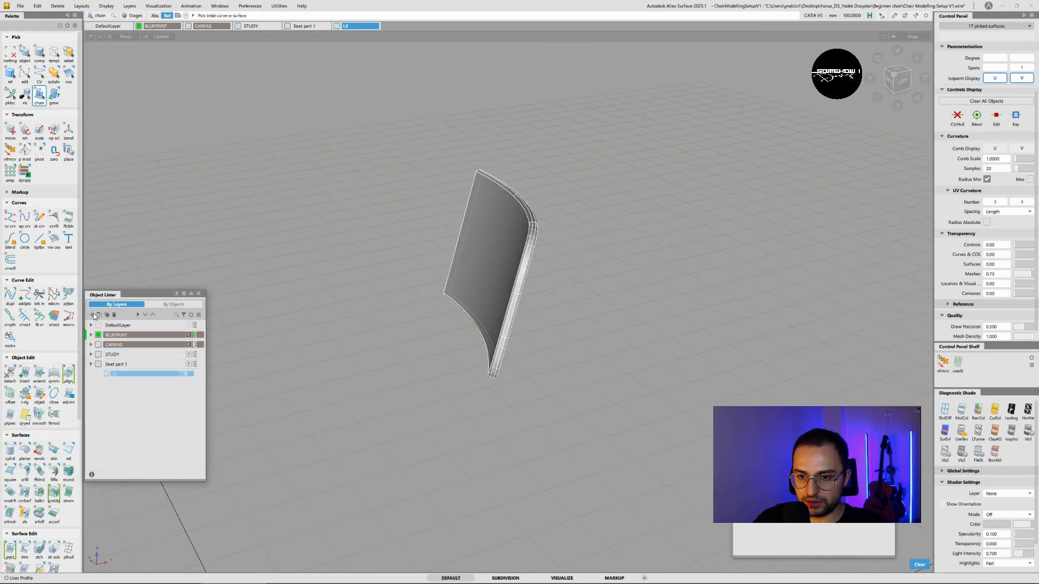
right_click(132, 378)
click(137, 377)
text(S)
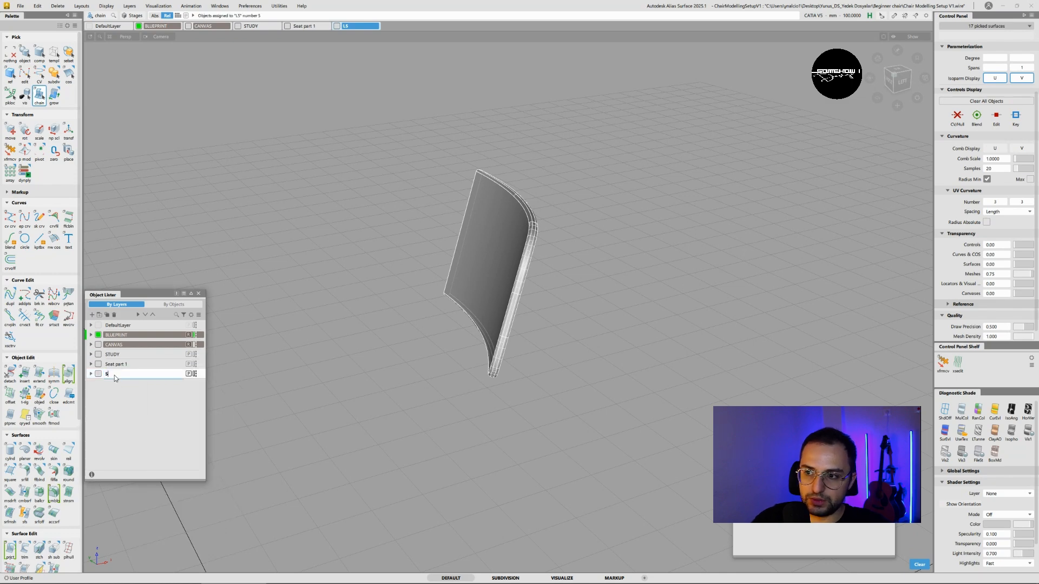
text(eat part 2)
key(Return)
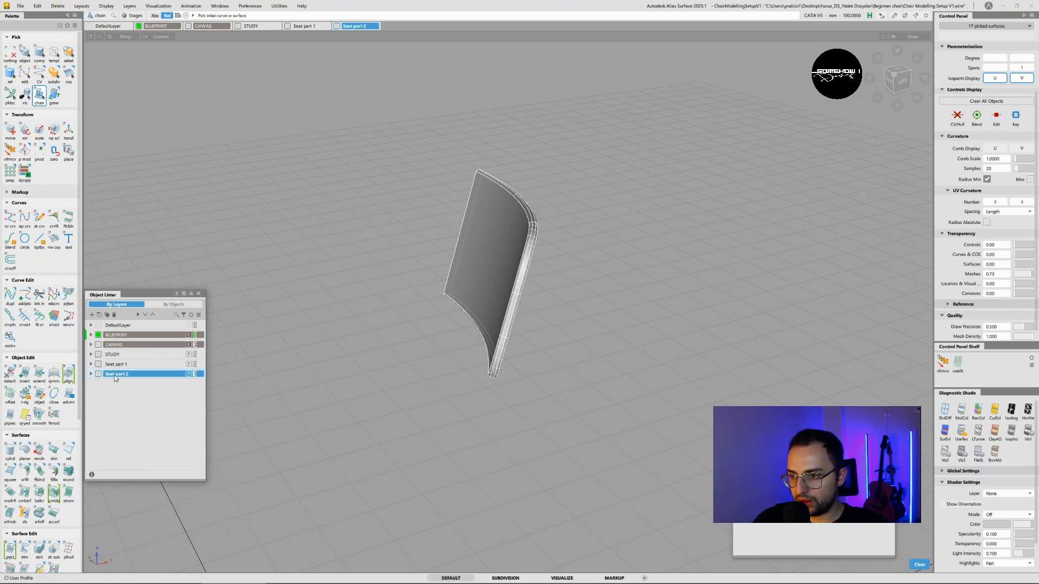
- Check the surfaces listed on the Seat part 2 layer and try to ungroup them
alt+shift+drag(524, 259, 515, 239)
alt+shift+drag(434, 208, 466, 228)
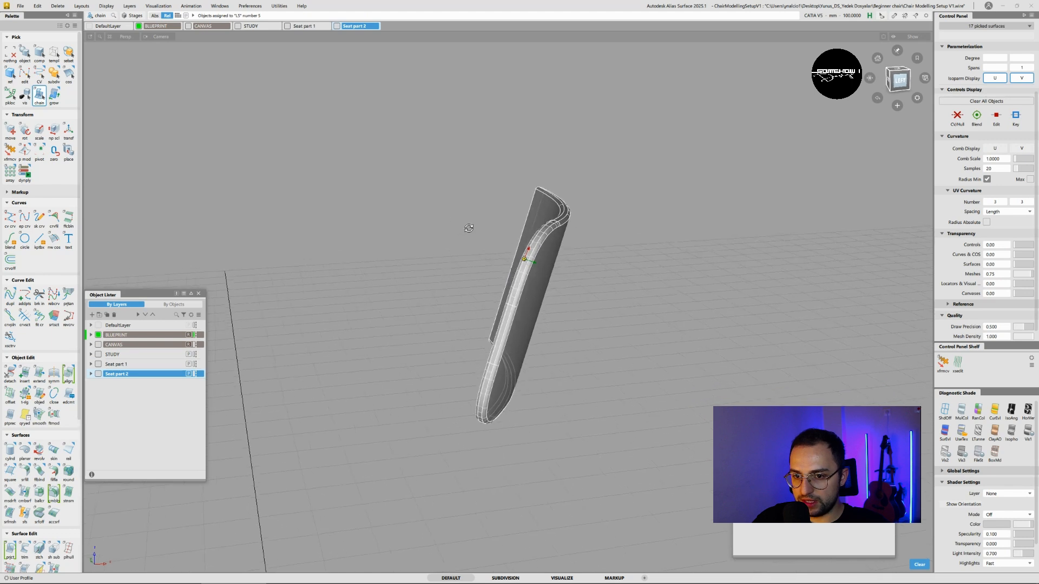
click(91, 375)
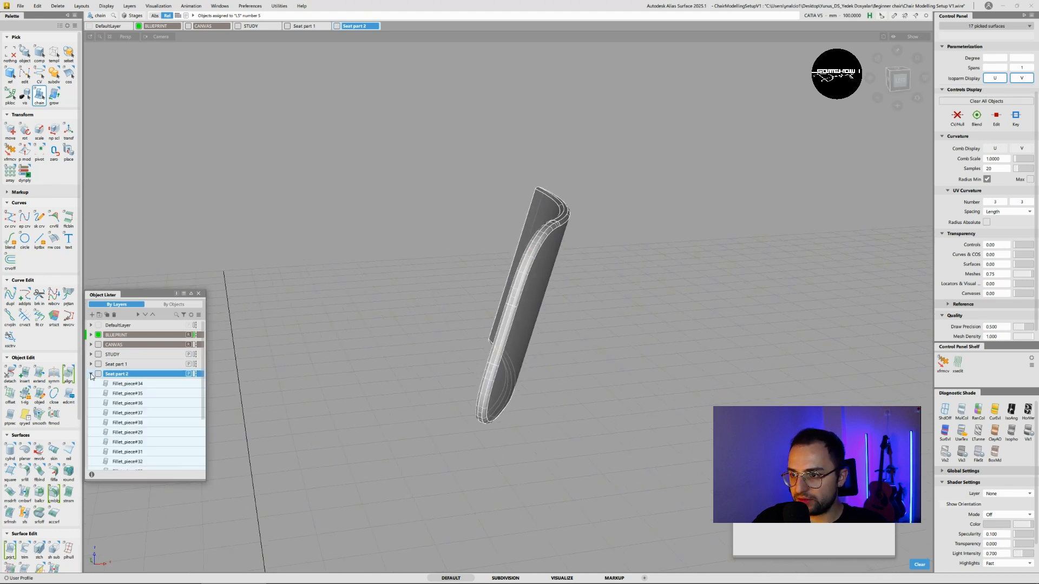
click(91, 375)
key(ctrl+u)
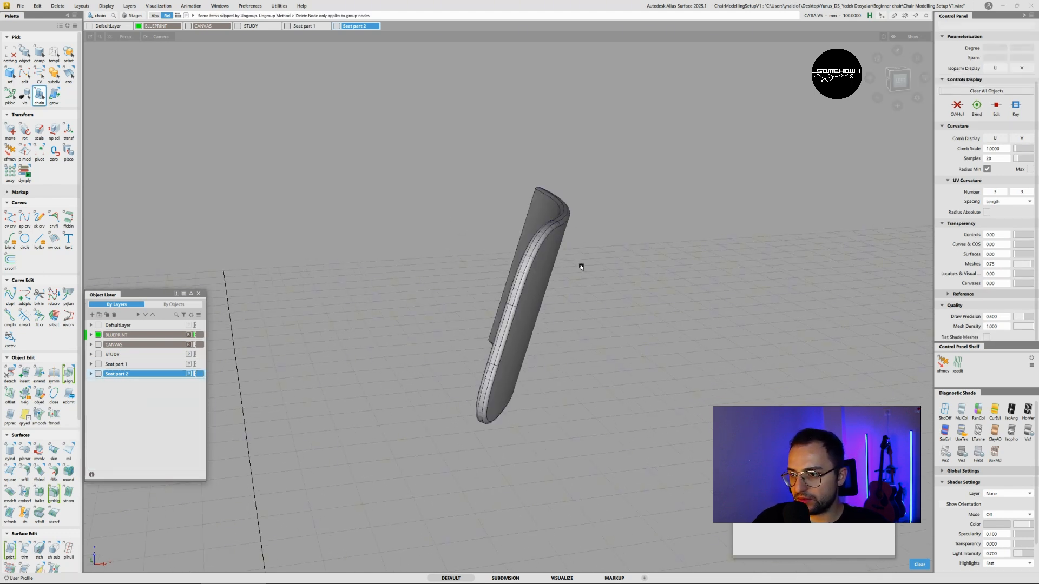
ctrl+shift+drag(582, 269, 582, 282)
drag(587, 303, 566, 332)
drag(624, 429, 418, 156)
click(417, 156)
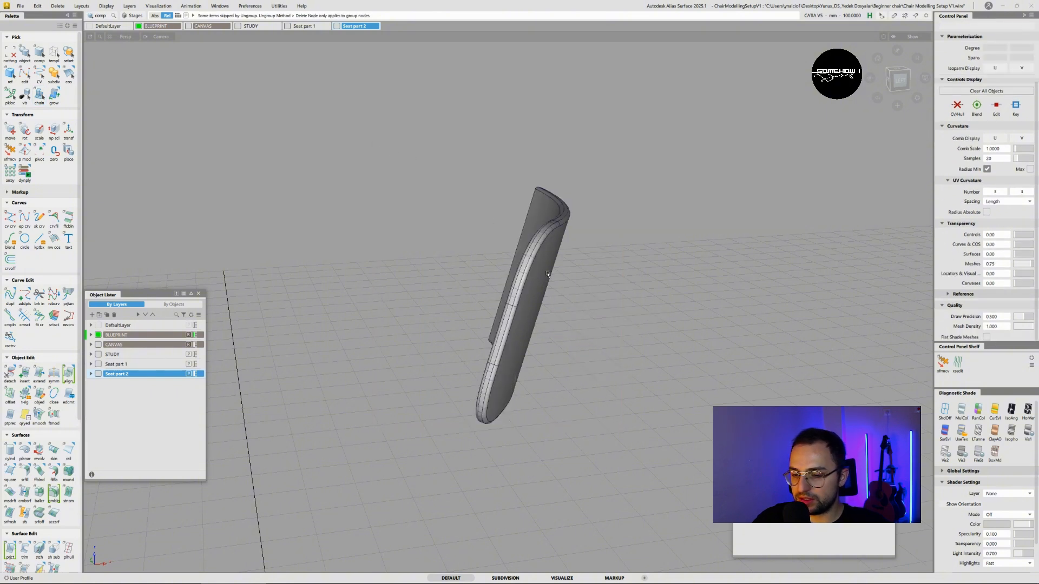
ctrl+shift+drag(547, 243, 524, 249)
drag(637, 460, 444, 156)
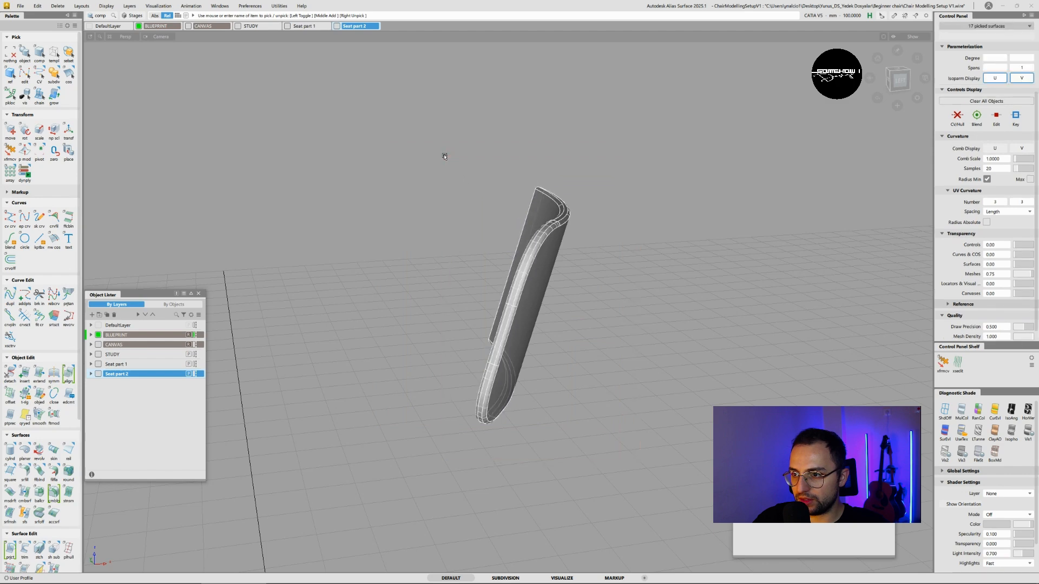
mouse_move(546, 271)
ctrl+shift+mouse_down()
mouse_move(545, 260)
mouse_move(482, 319)
mouse_move(500, 227)
ctrl+shift+mouse_up()
click(545, 259)
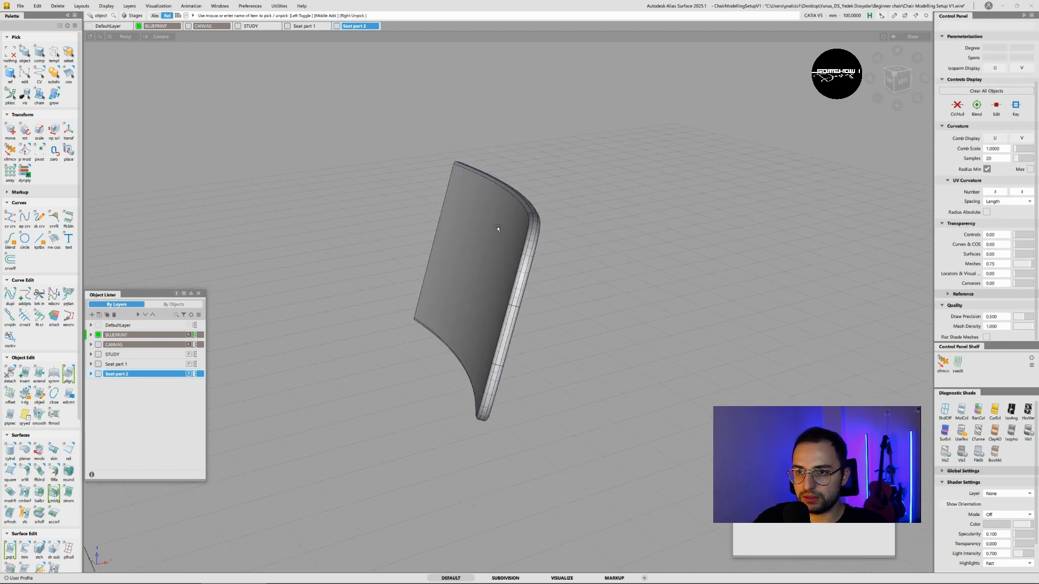
drag(626, 442, 379, 141)
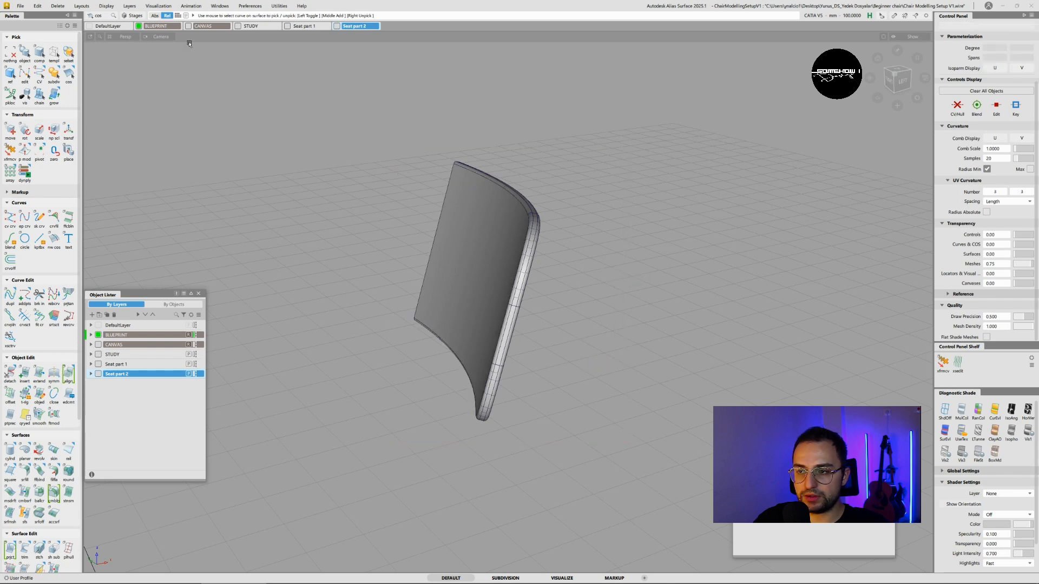
ctrl+shift+drag(523, 287, 498, 279)
drag(583, 451, 345, 133)
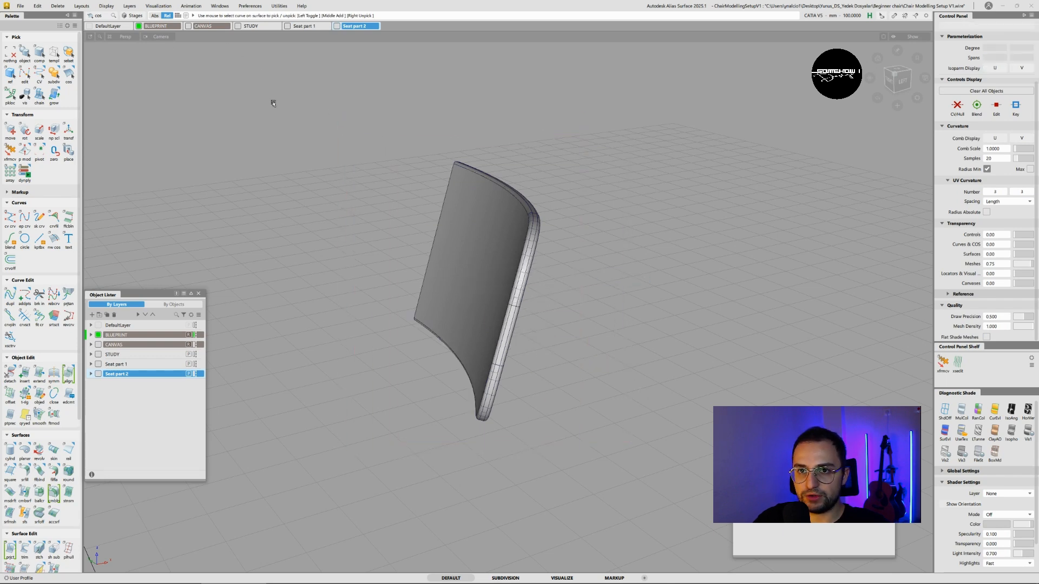
- Select all half backrest surfaces, duplicate them as a mirrored copy to complete the backrest, and shade the new half
ctrl+shift+drag(566, 272, 541, 277)
drag(696, 440, 346, 108)
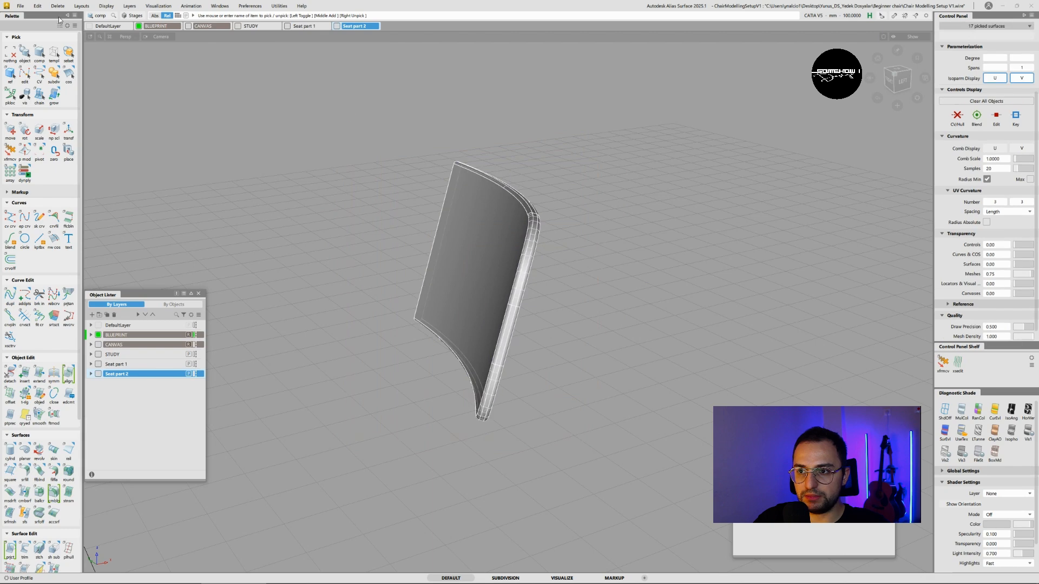
click(38, 8)
mouse_move(54, 90)
click(113, 101)
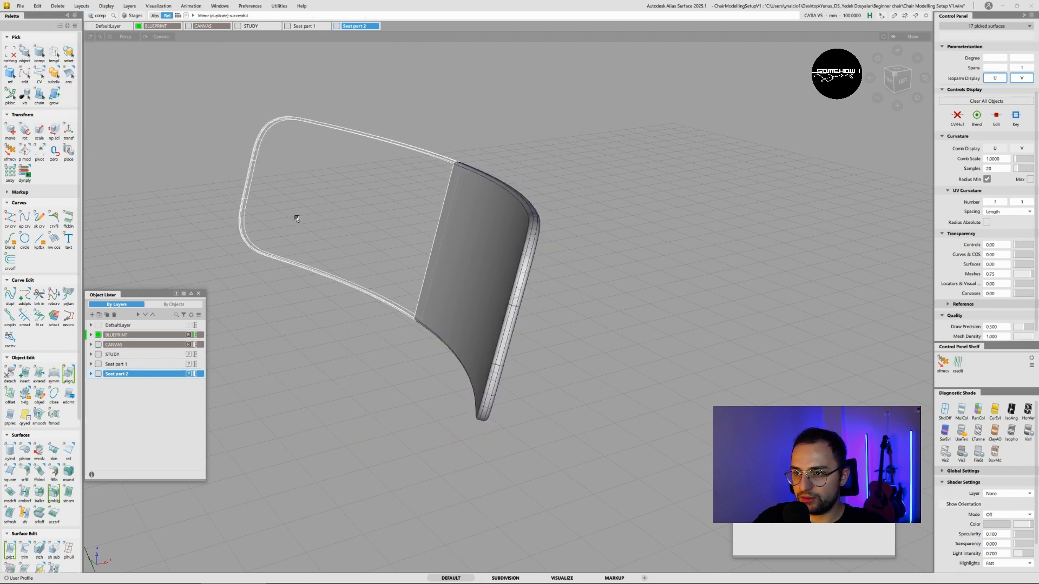
click(962, 420)
- Check the full backrest by toggling the Seat part 2 layer's visibility, and make all hidden objects visible again
ctrl+shift+drag(453, 327, 454, 259)
ctrl+shift+drag(588, 366, 569, 355)
drag(591, 444, 219, 105)
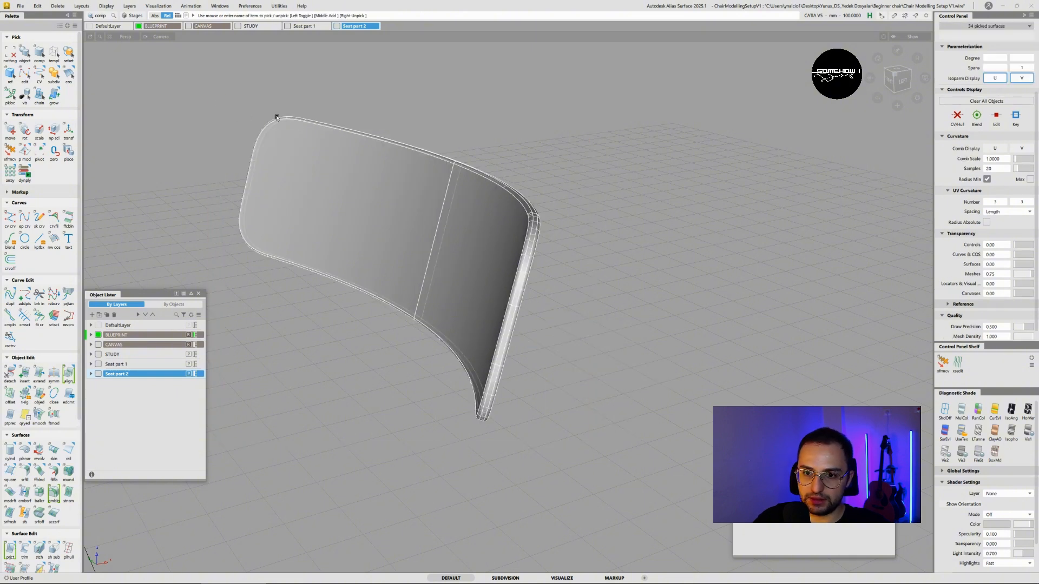
click(99, 374)
click(98, 374)
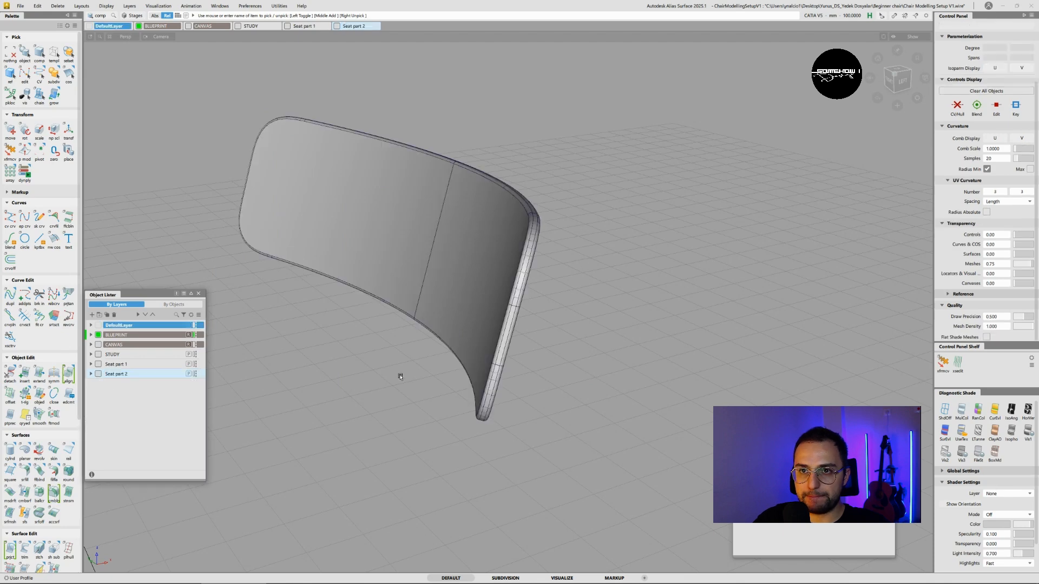
click(106, 6)
click(114, 33)
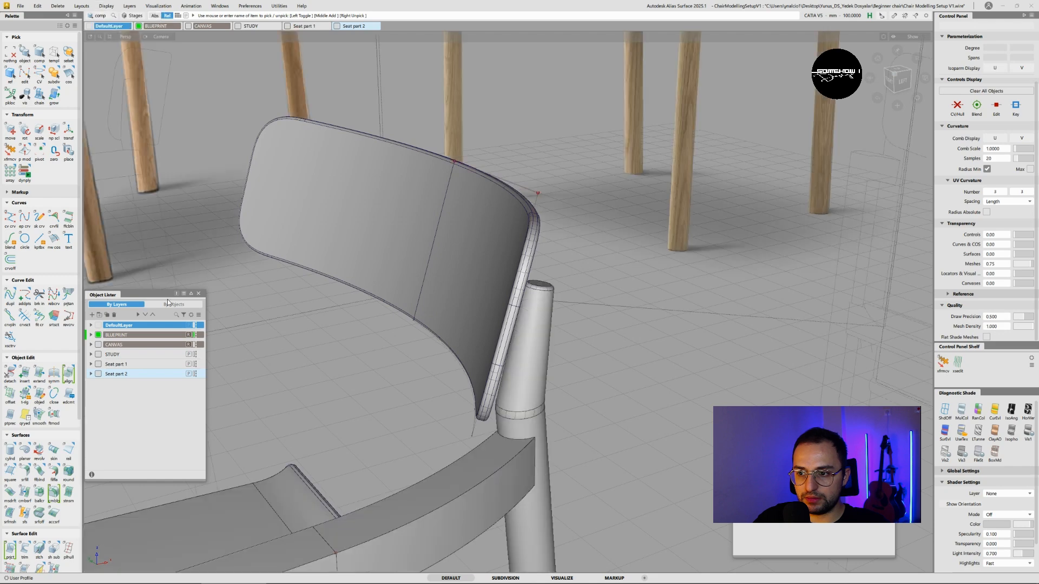
- Hide the Seat part 2 and Seat part 1 layers and make STUDY the active layer
click(98, 373)
click(98, 364)
click(108, 356)
- Show the Seat part 1 layer again and pick all objects assigned to it
alt+shift+right_drag(346, 389, 303, 433)
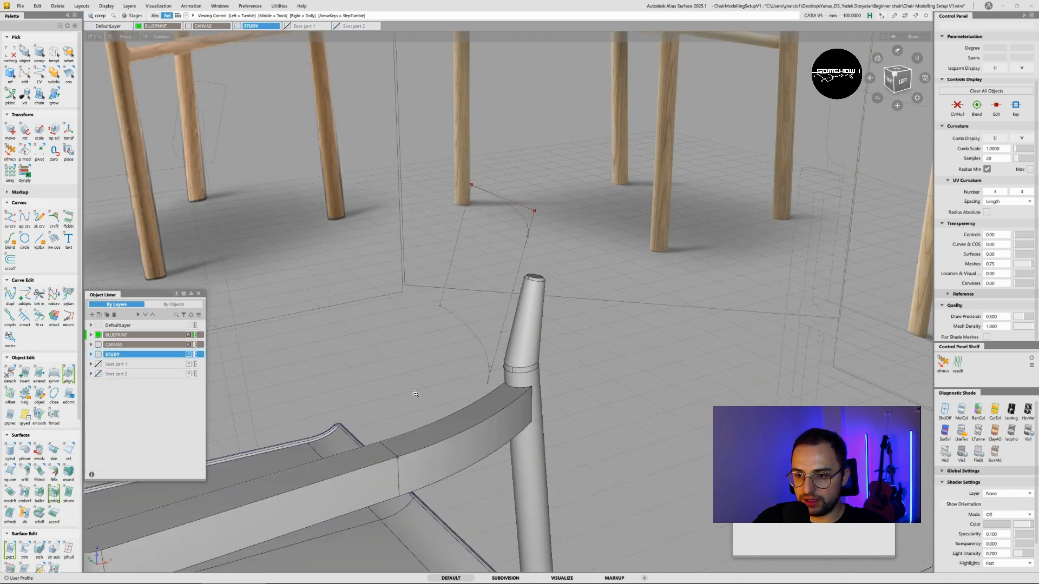
alt+shift+middle_drag(303, 433, 427, 290)
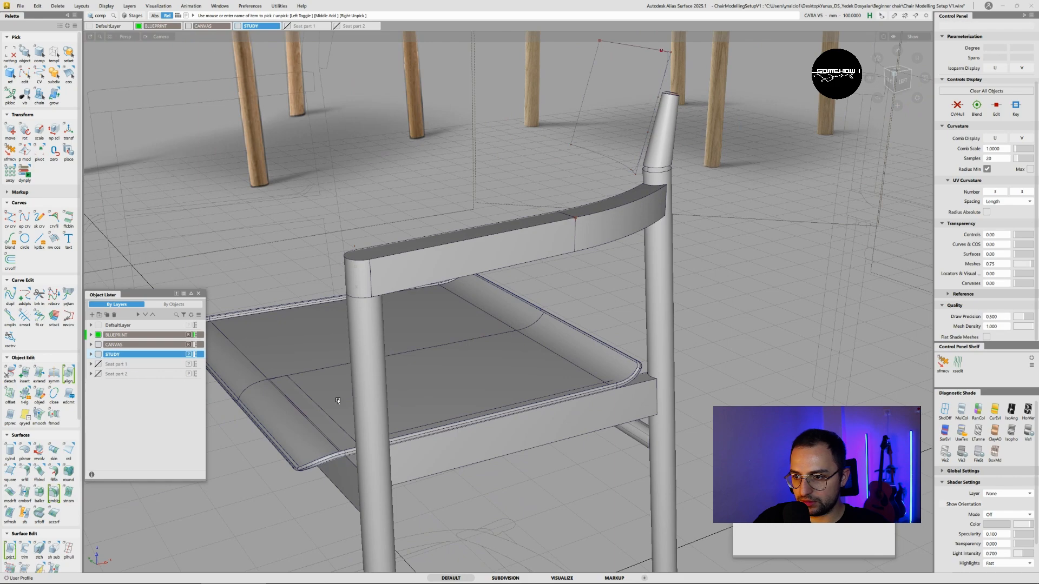
alt+shift+drag(338, 401, 342, 379)
alt+shift+click(312, 416)
alt+shift+right_drag(312, 415, 347, 398)
alt+shift+middle_drag(346, 397, 411, 352)
mouse_move(411, 352)
alt+shift+mouse_down()
mouse_move(462, 331)
mouse_move(429, 343)
alt+shift+mouse_up()
click(98, 365)
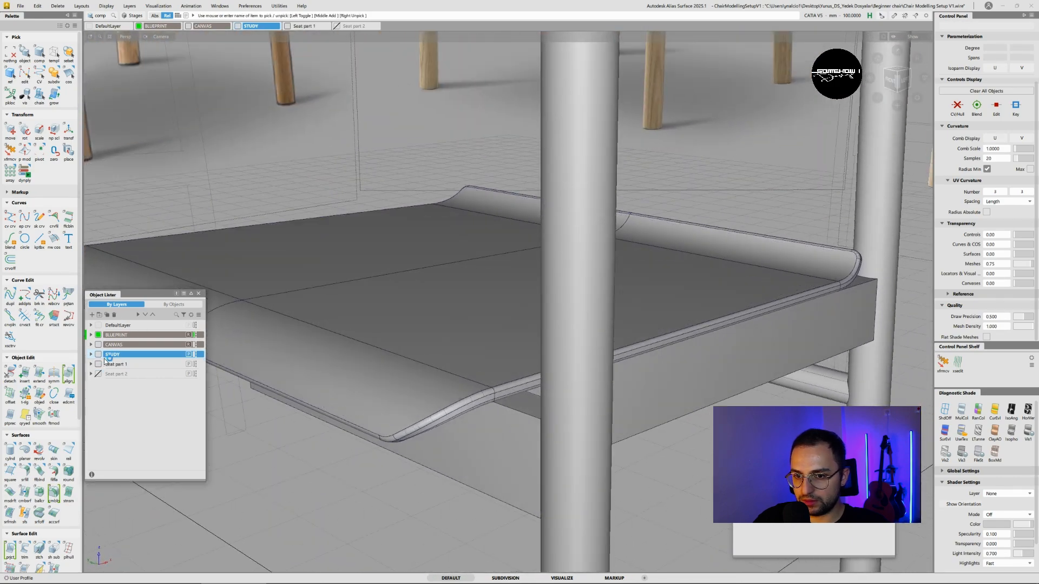
right_click(112, 366)
click(137, 374)
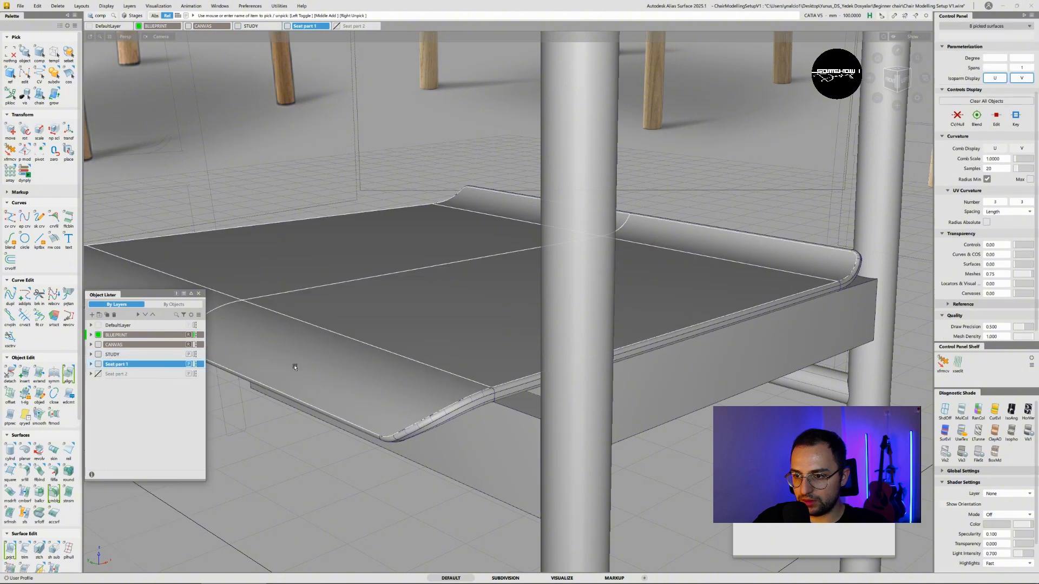
- Examine the overlapping skin, draft and fillet surfaces along the seat's curved edge by picking them individually
alt+shift+drag(295, 367, 433, 331)
ctrl+shift+drag(433, 331, 453, 324)
click(458, 374)
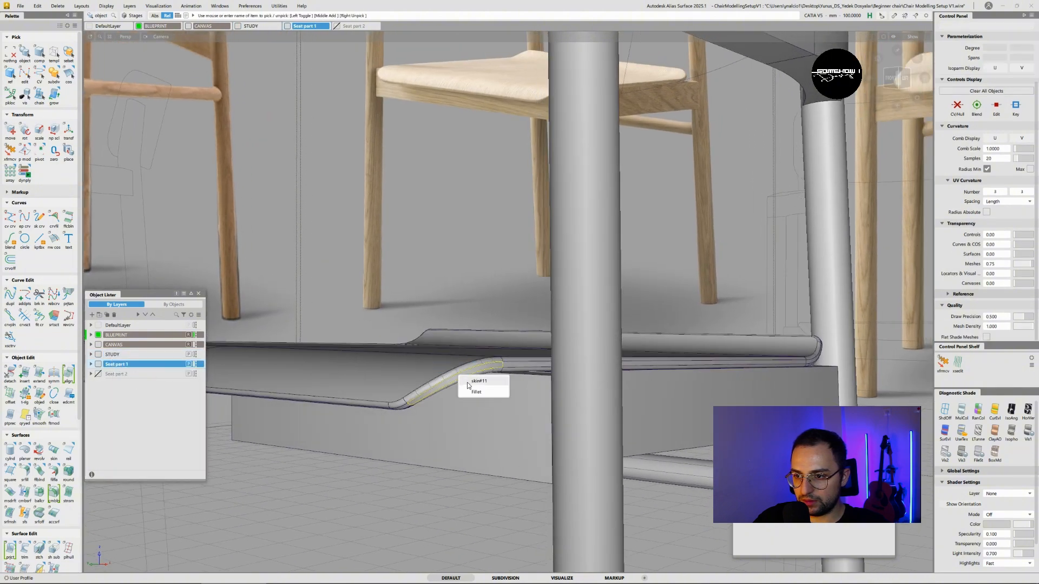
click(468, 381)
click(452, 376)
click(456, 383)
ctrl+shift+drag(453, 329, 453, 359)
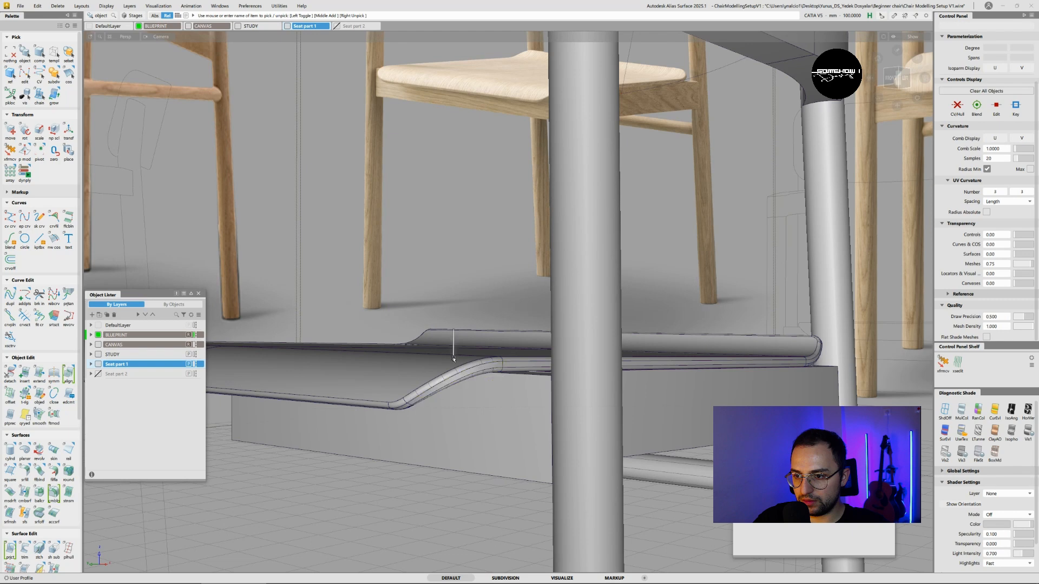
click(454, 371)
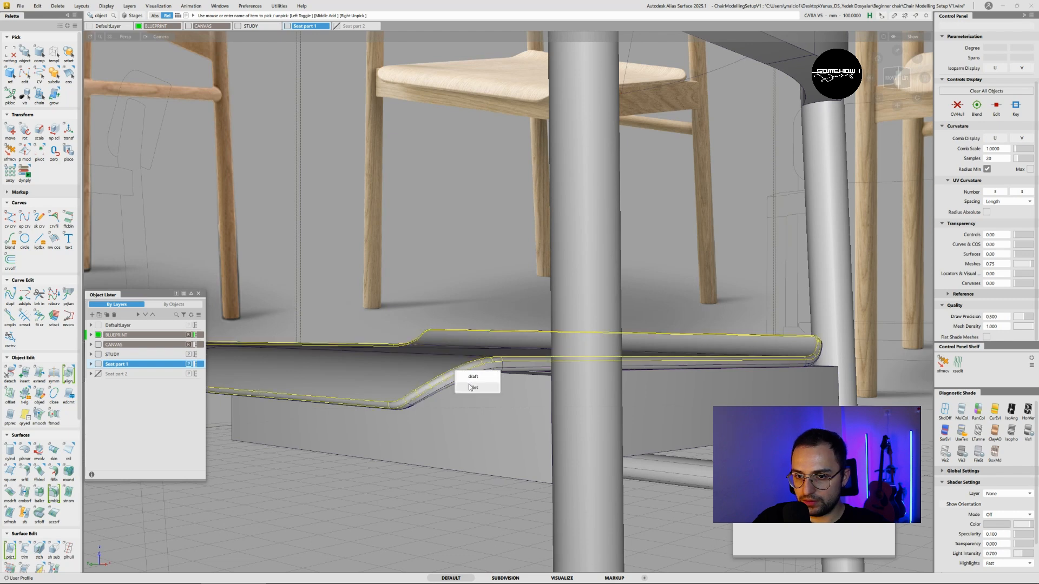
click(471, 387)
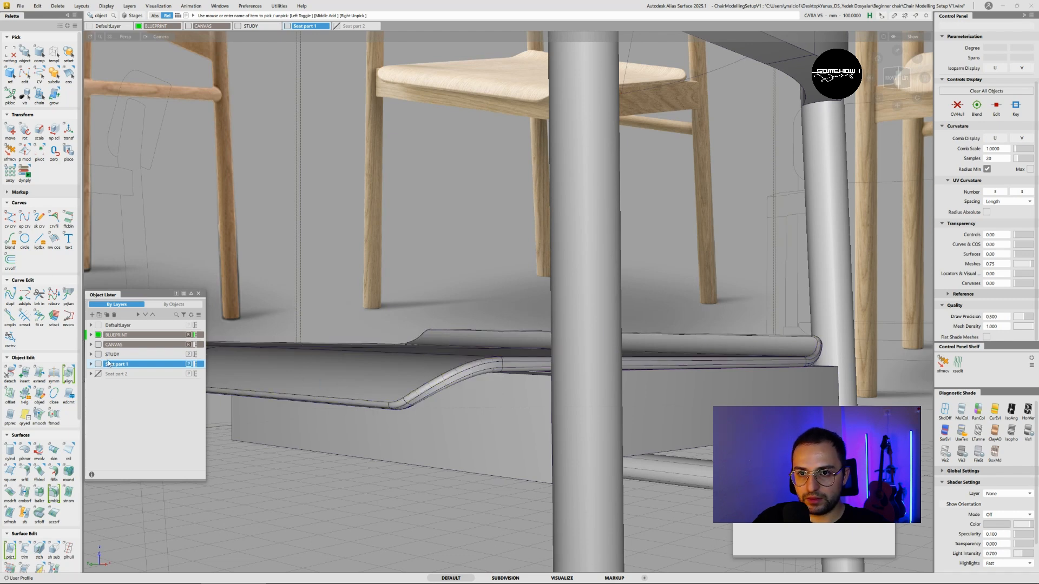
- Chain-select all connected seat surfaces and hide every unselected object to isolate the seat
click(39, 95)
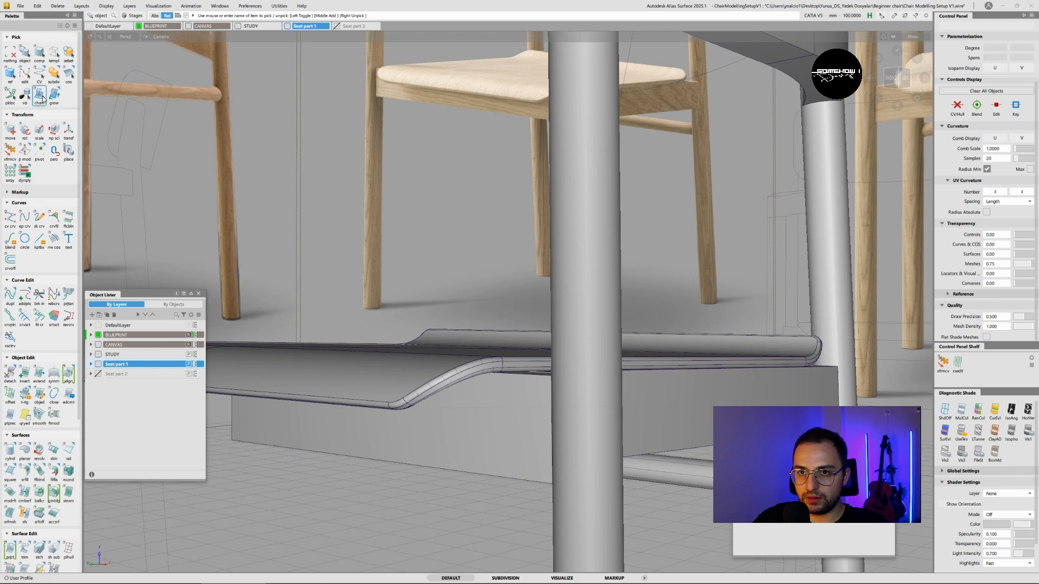
click(373, 372)
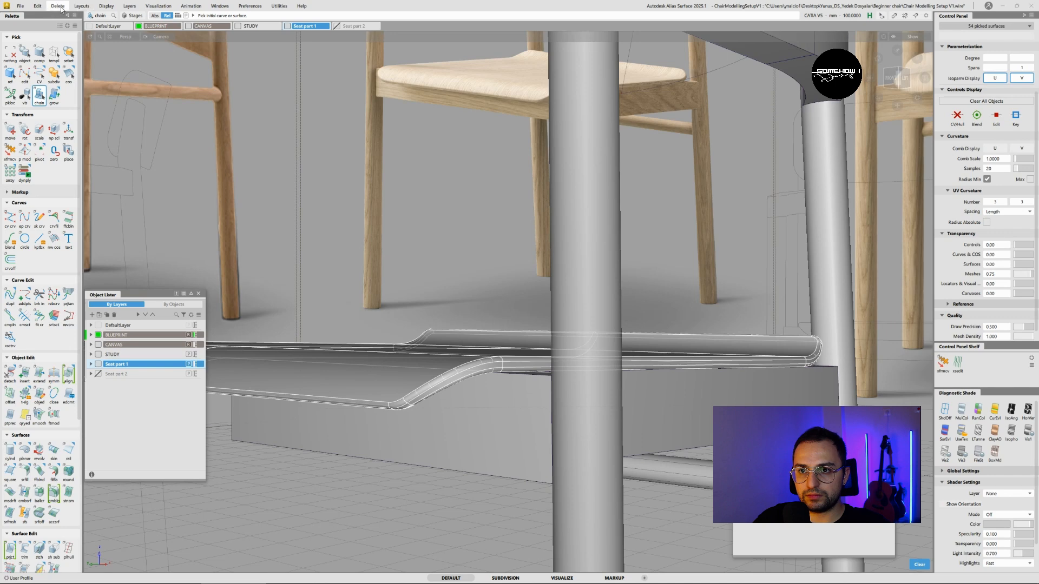
click(106, 6)
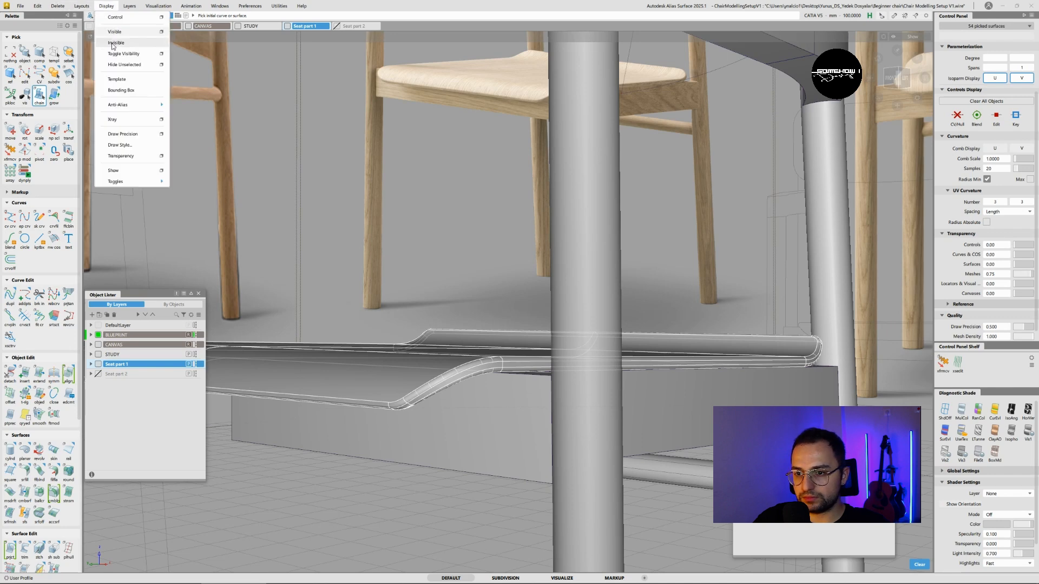
click(124, 65)
alt+shift+right_drag(487, 357, 427, 365)
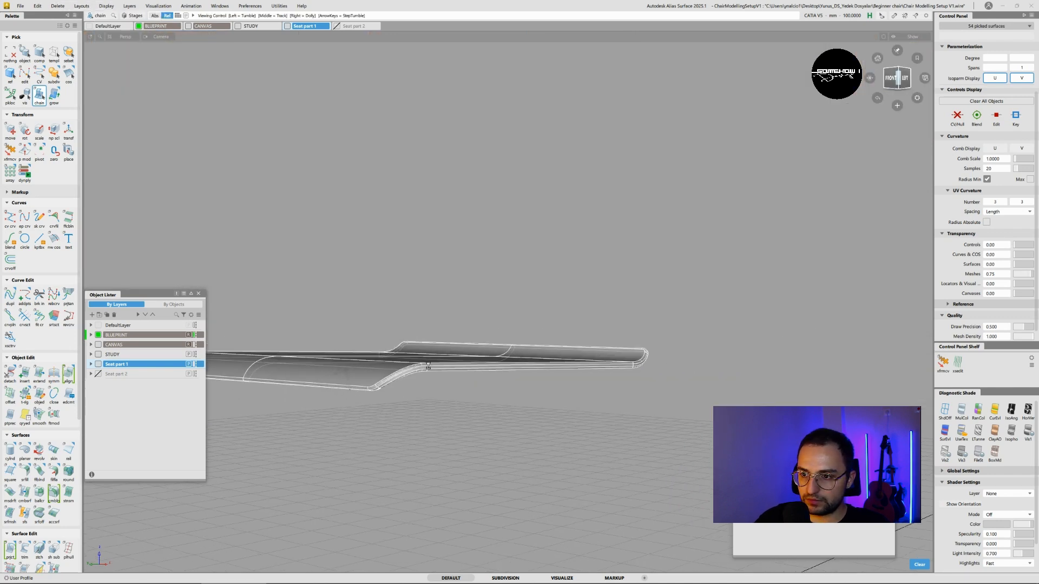
- Pick all the isolated seat surfaces and ungroup them
alt+shift+drag(427, 364, 491, 345)
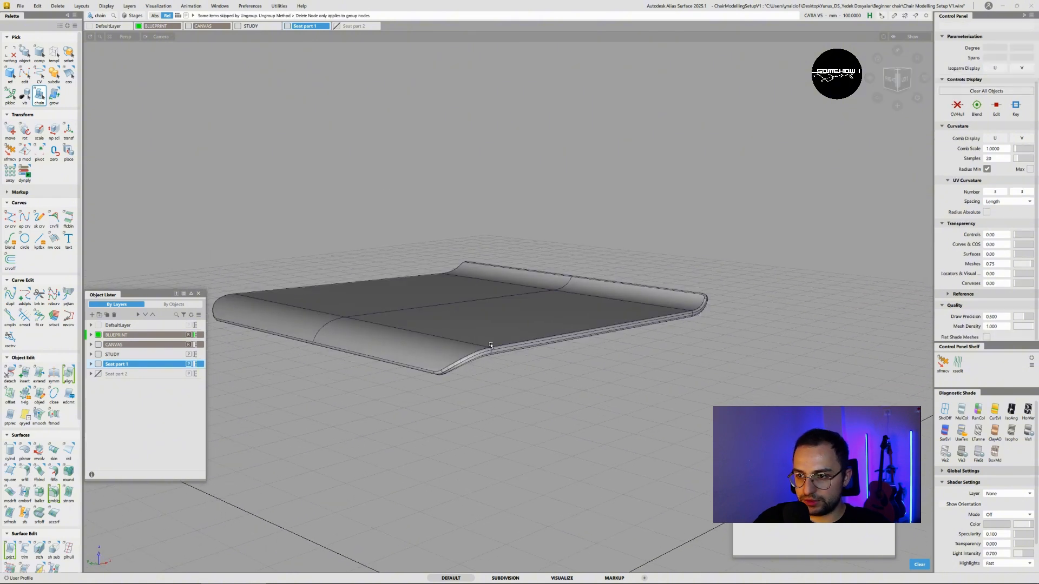
ctrl+shift+drag(726, 327, 727, 331)
drag(759, 429, 222, 190)
click(258, 193)
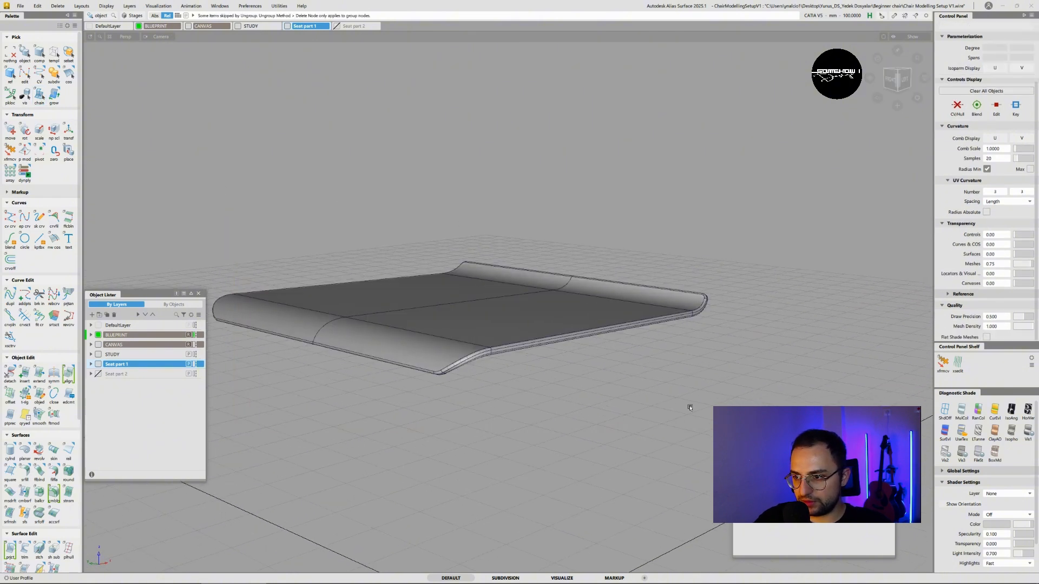
mouse_move(752, 457)
mouse_down()
mouse_move(405, 269)
mouse_move(329, 198)
mouse_up()
click(323, 190)
mouse_move(626, 370)
ctrl+shift+mouse_down()
mouse_move(610, 358)
mouse_move(600, 377)
ctrl+shift+mouse_up()
drag(784, 419, 120, 177)
click(259, 188)
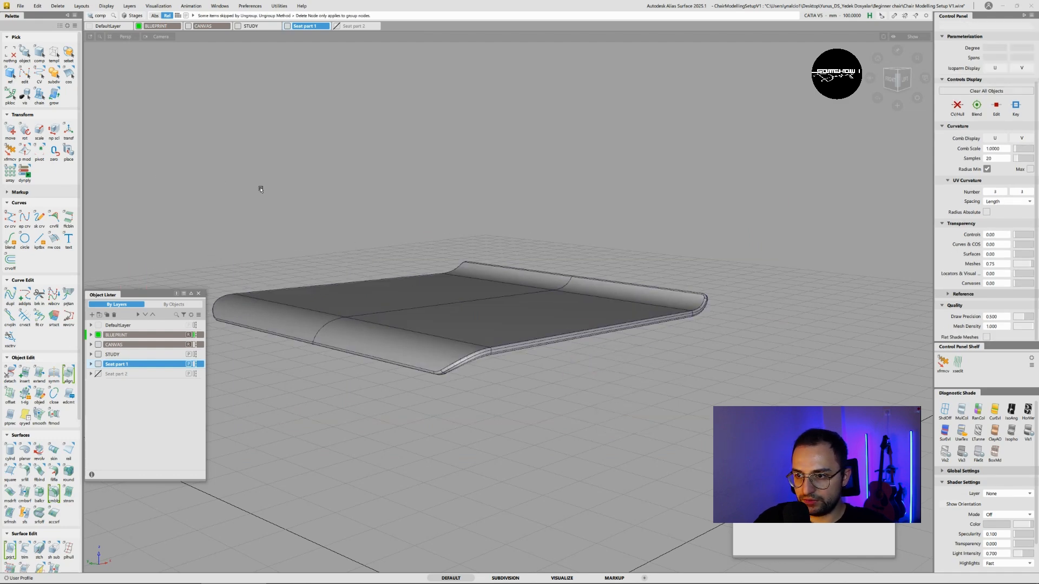
- Select every seat surface and assign the whole selection to the Seat part 1 layer
ctrl+shift+drag(672, 400, 649, 412)
drag(729, 427, 129, 187)
right_click(116, 366)
click(134, 367)
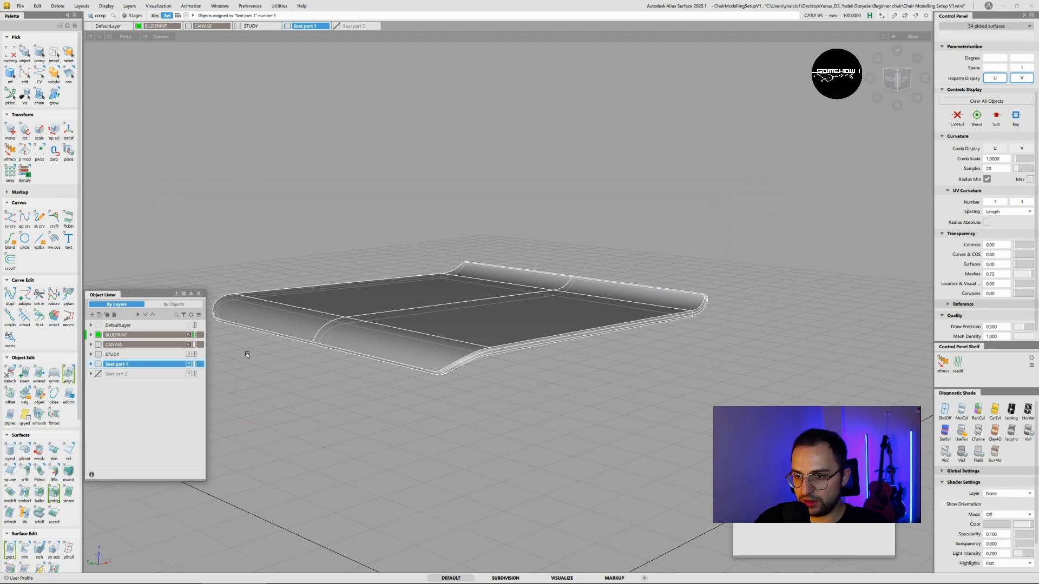
- Clear the selection, hide the Seat part 1 layer and bring back the hidden chair frame objects
ctrl+shift+drag(459, 332, 460, 391)
ctrl+shift+drag(457, 347, 457, 307)
click(455, 339)
click(455, 339)
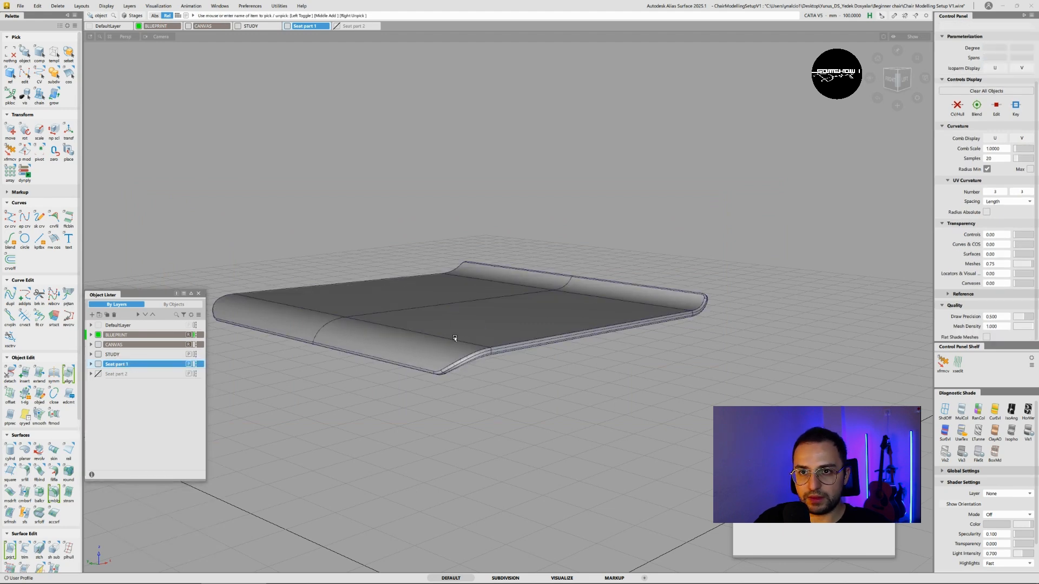
click(99, 365)
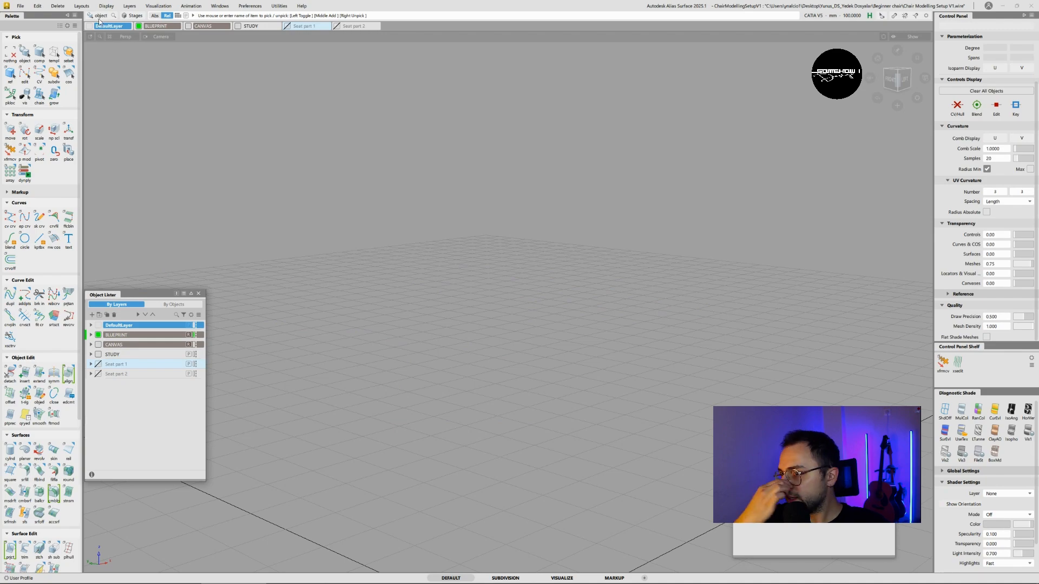
click(106, 6)
click(108, 31)
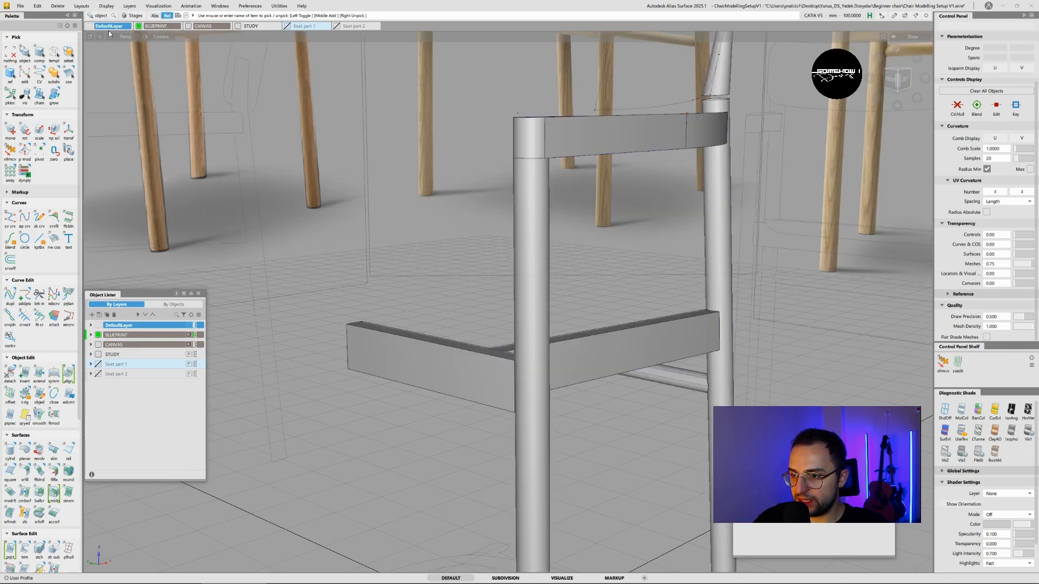
- Build a Surface Fillet between the front seat rail's outer face and its top face
alt+shift+drag(452, 229, 530, 318)
scroll(509, 333, up, 5)
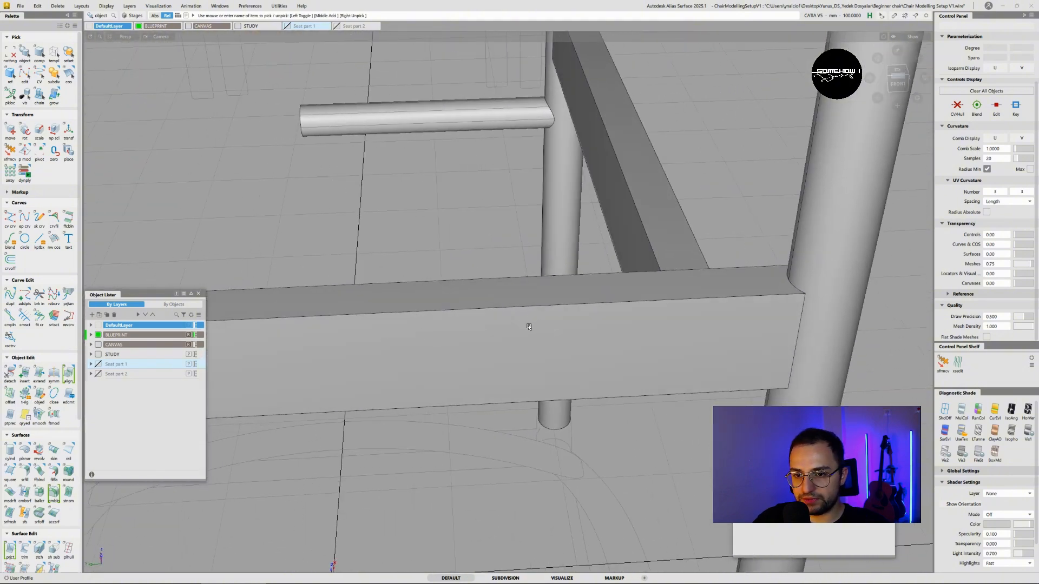
click(531, 317)
click(493, 356)
scroll(362, 297, down, 4)
alt+shift+middle_drag(362, 297, 480, 306)
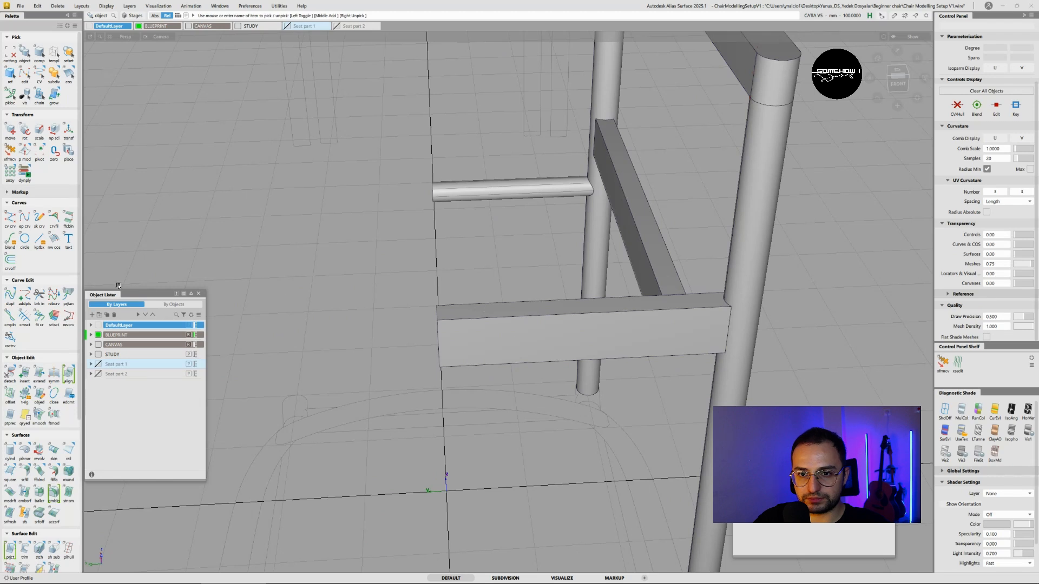
alt+shift+middle_drag(615, 316, 598, 343)
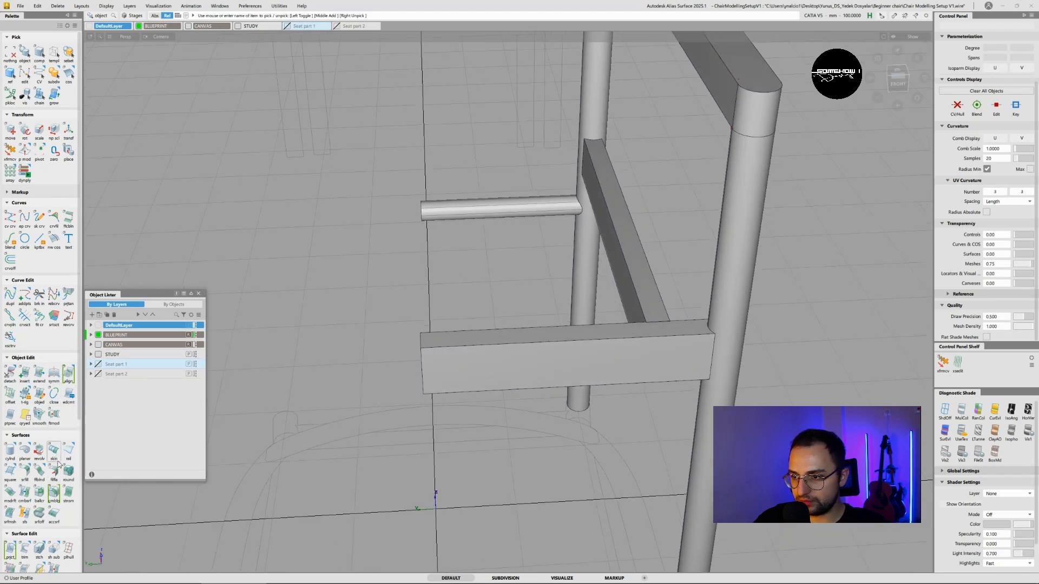
click(27, 475)
click(475, 357)
click(477, 337)
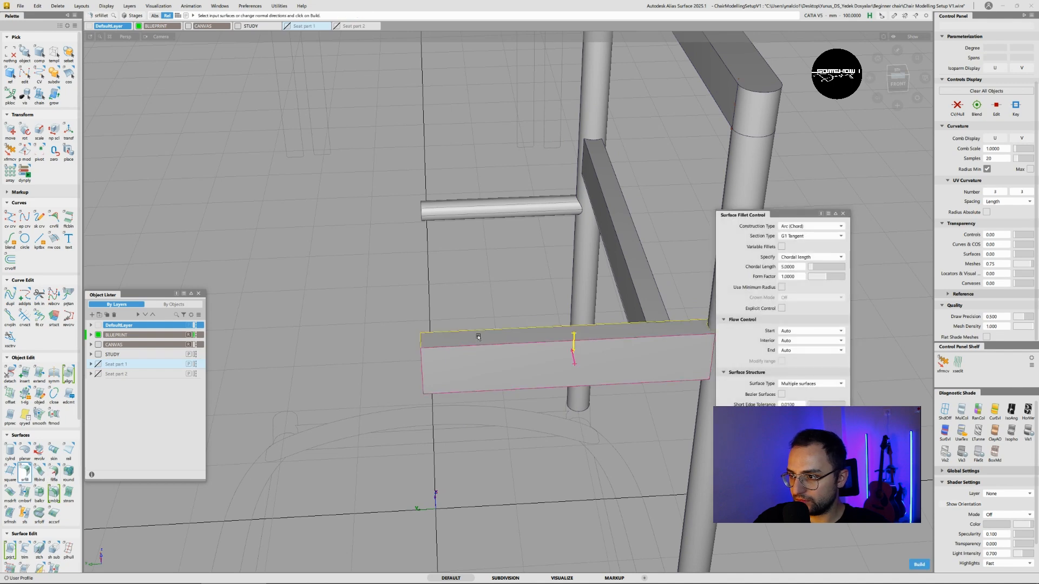
alt+shift+drag(457, 348, 601, 327)
alt+shift+right_drag(600, 327, 692, 309)
key(space)
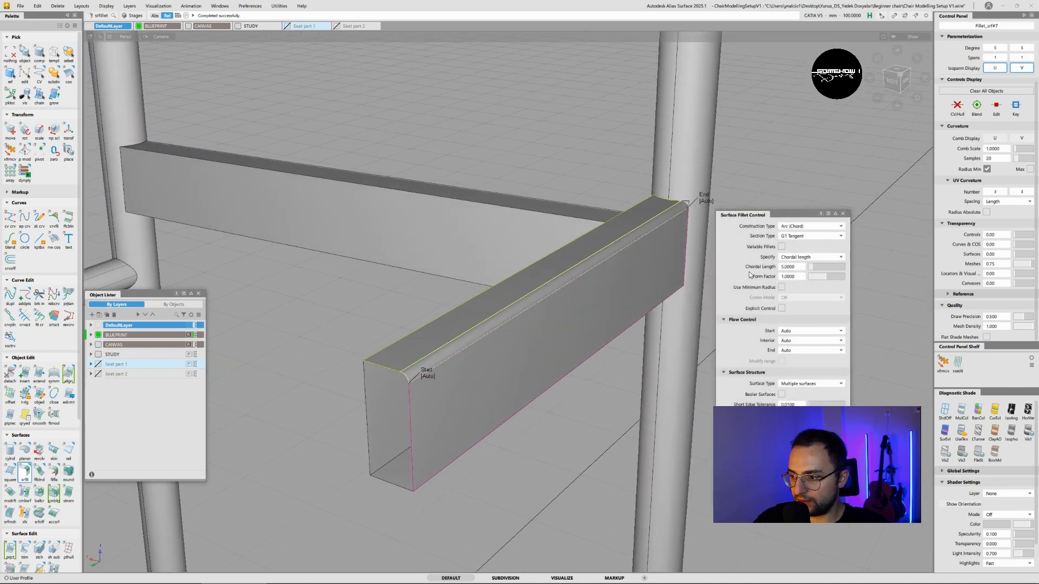
- Set the front rail fillet's chordal length to 3 and update it
text(3)
key(Tab)
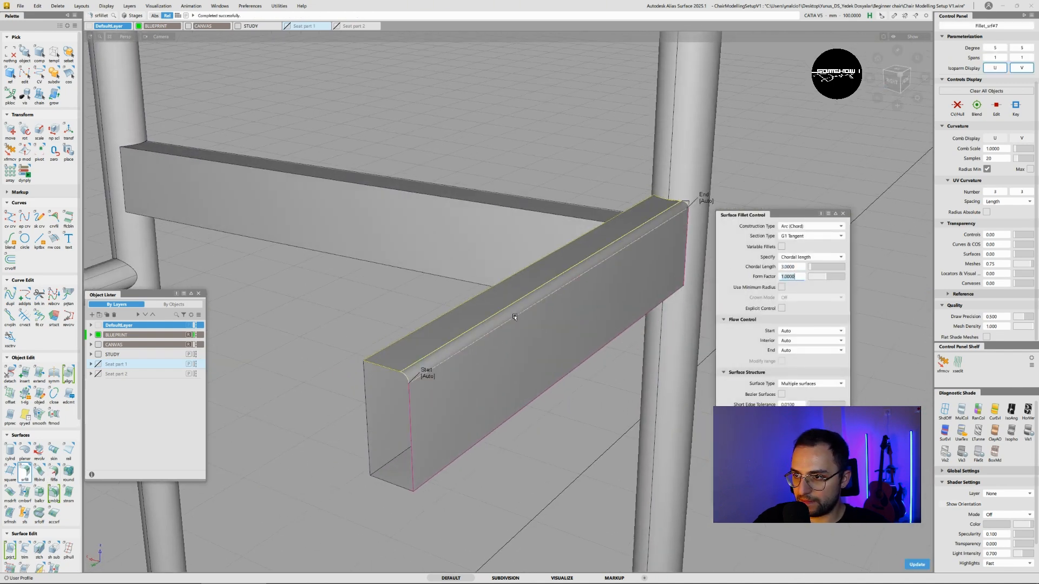
click(909, 563)
- Try to fillet the front rail's inner top edge with a chordal length of 3
alt+shift+drag(408, 354, 463, 354)
ctrl+shift+drag(463, 354, 466, 378)
click(441, 336)
alt+shift+drag(440, 336, 417, 343)
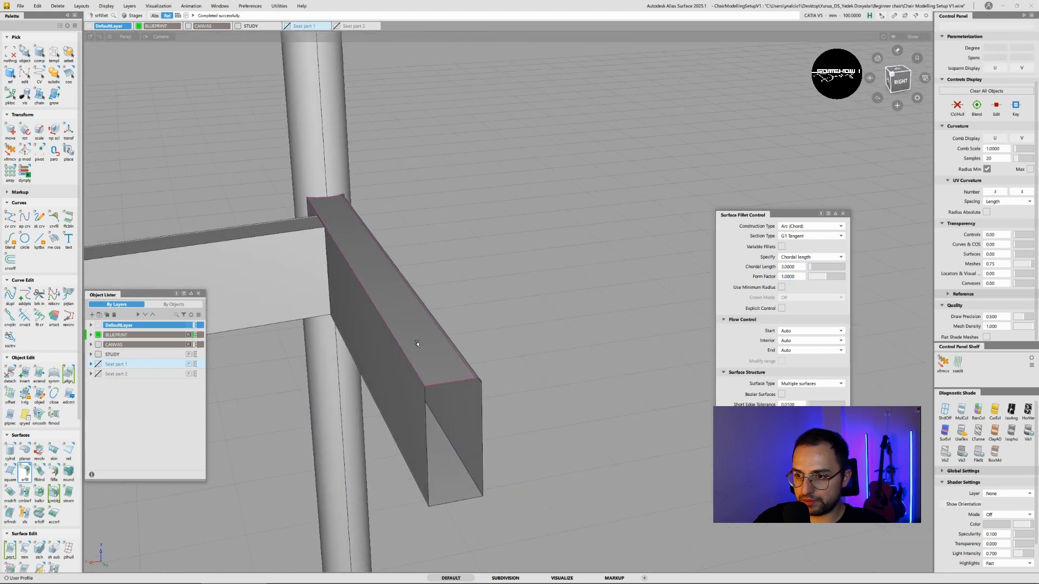
click(388, 355)
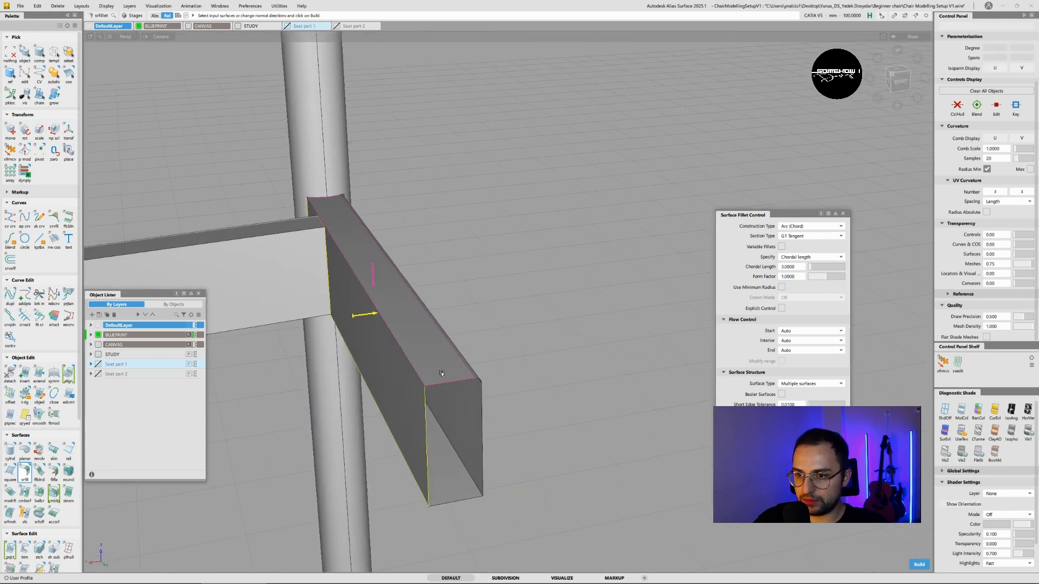
alt+shift+drag(405, 386, 380, 352)
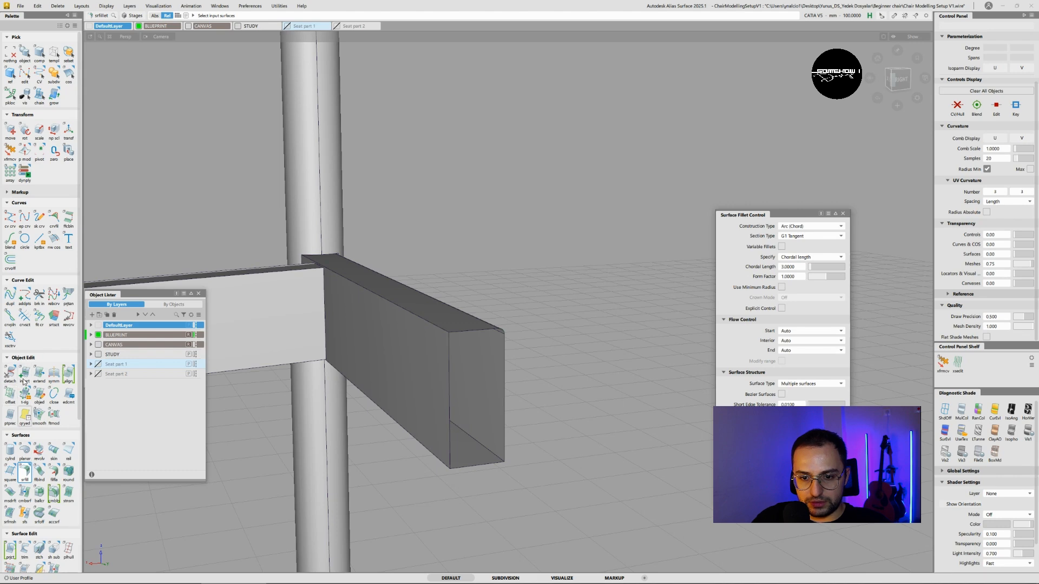
scroll(24, 411, down, 1)
click(27, 495)
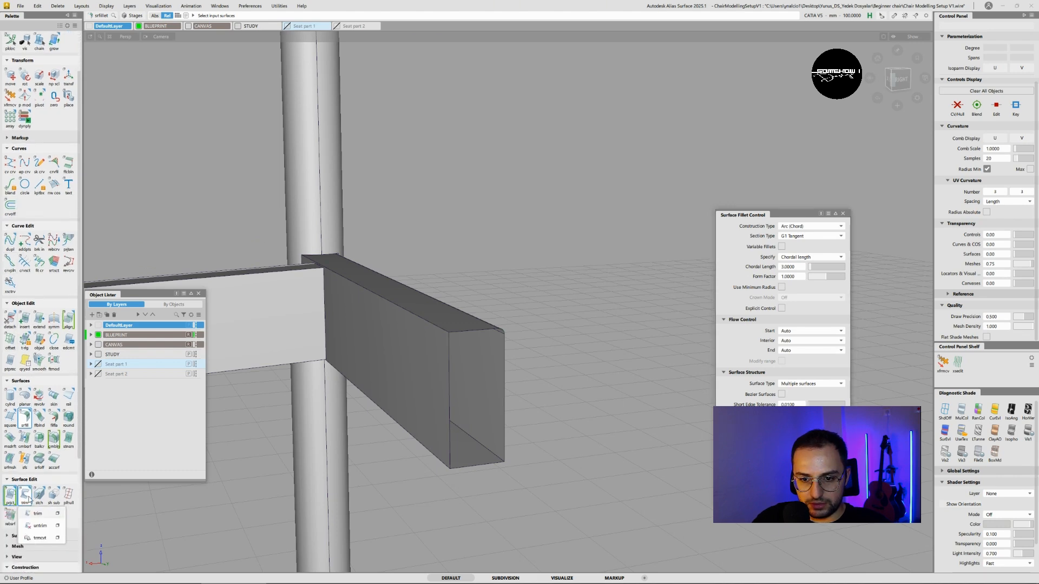
mouse_move(25, 496)
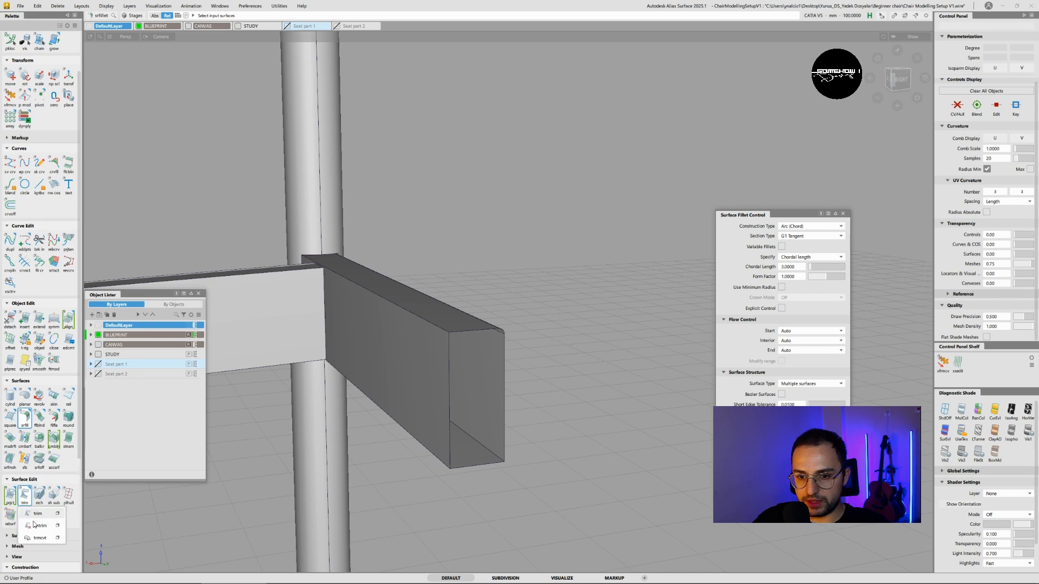
click(37, 525)
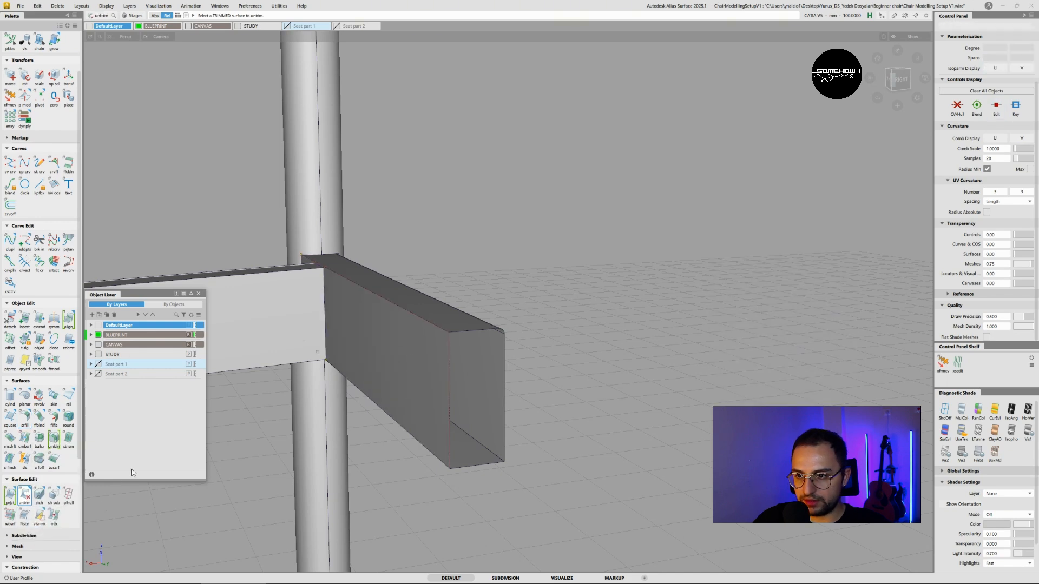
- Build a Surface Fillet with chordal length 3 between the front rail's inner face and top face
click(24, 419)
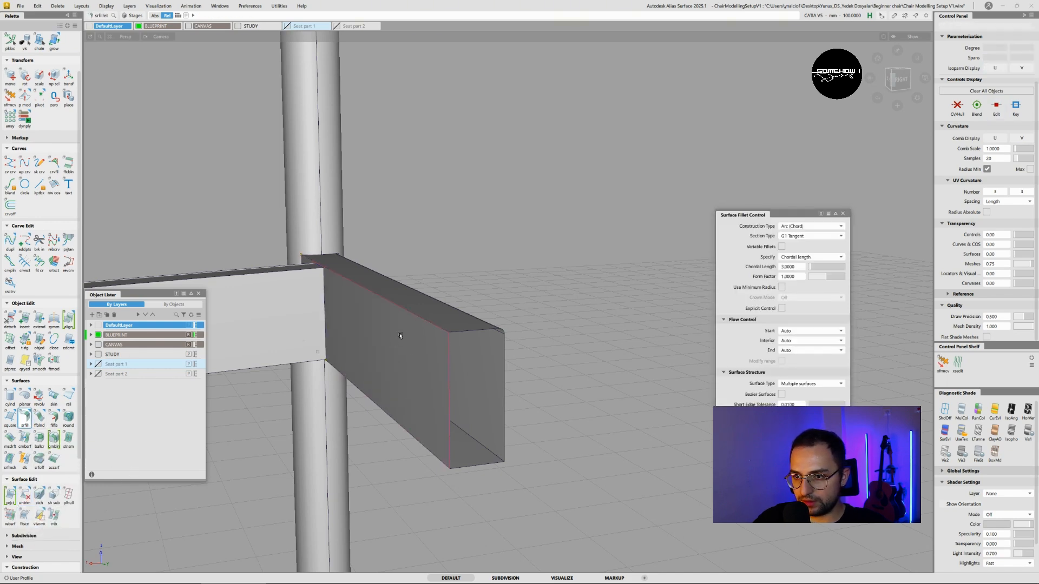
click(415, 308)
key(space)
key(space)
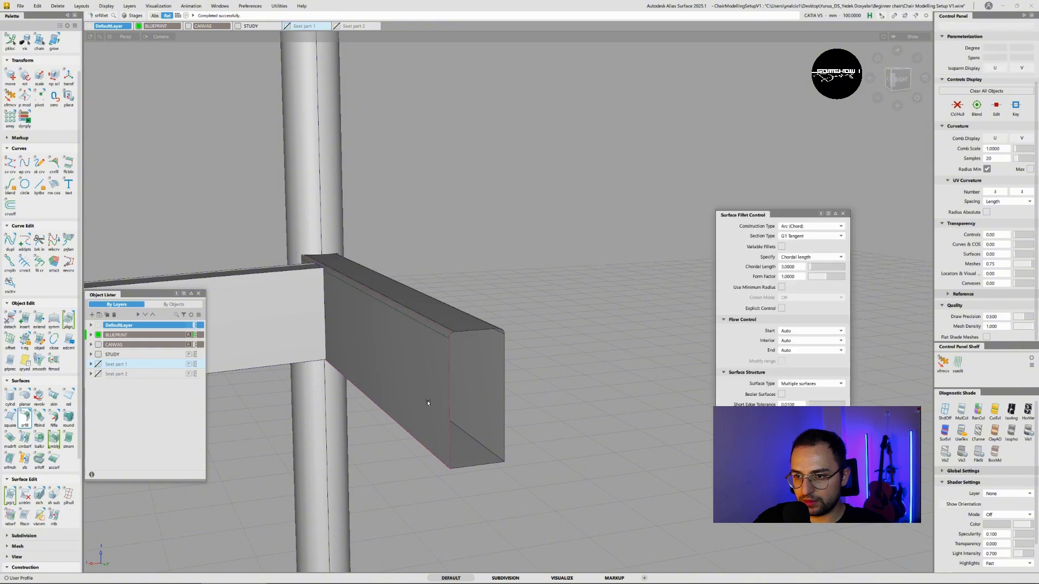
click(433, 335)
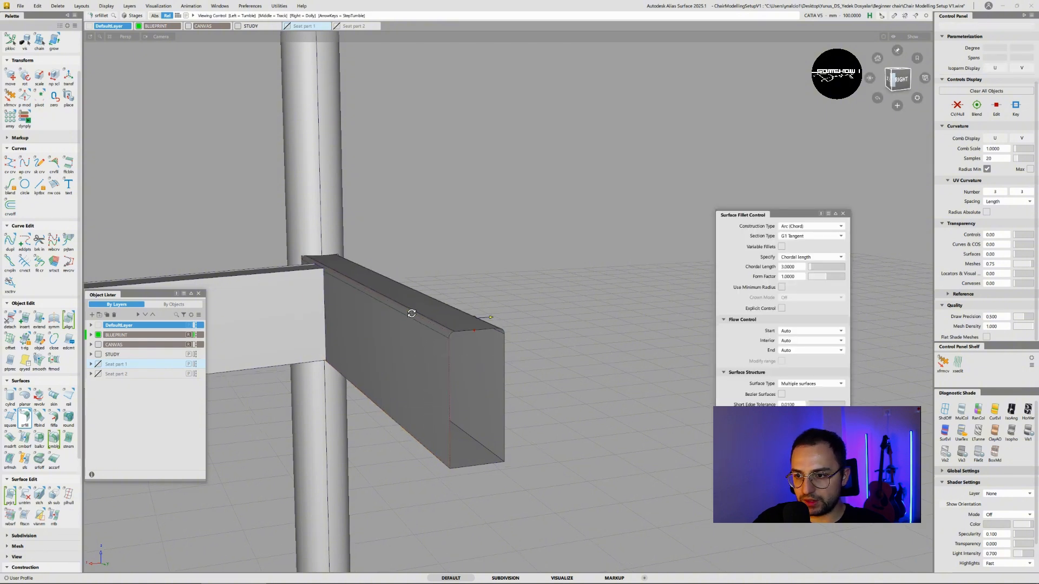
alt+shift+right_drag(410, 313, 394, 321)
- Edit the front rail's inner top fillet so its start and end flow control both use Edge align
click(24, 361)
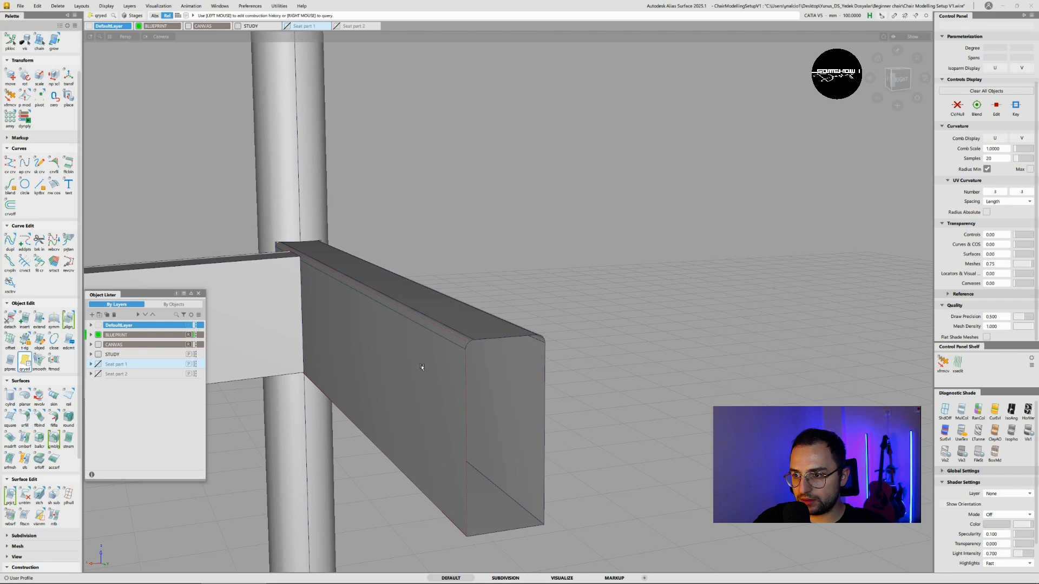
click(460, 338)
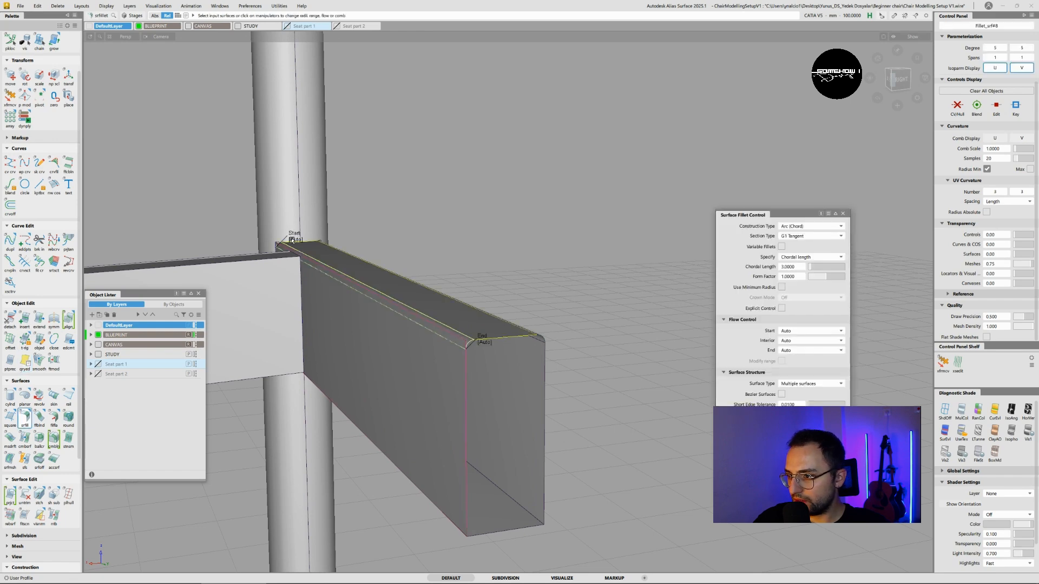
click(810, 330)
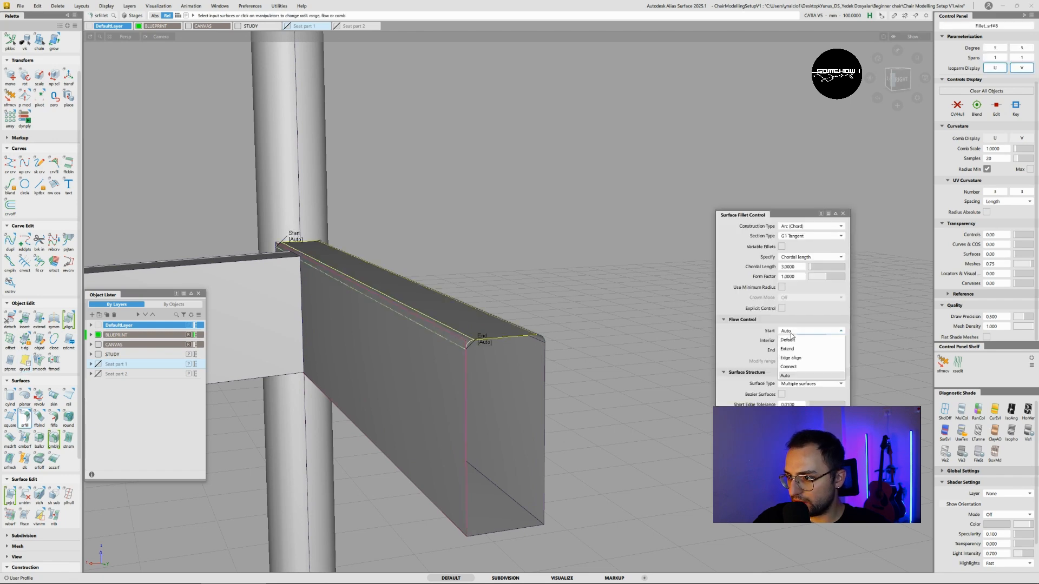
click(793, 357)
click(811, 350)
click(796, 378)
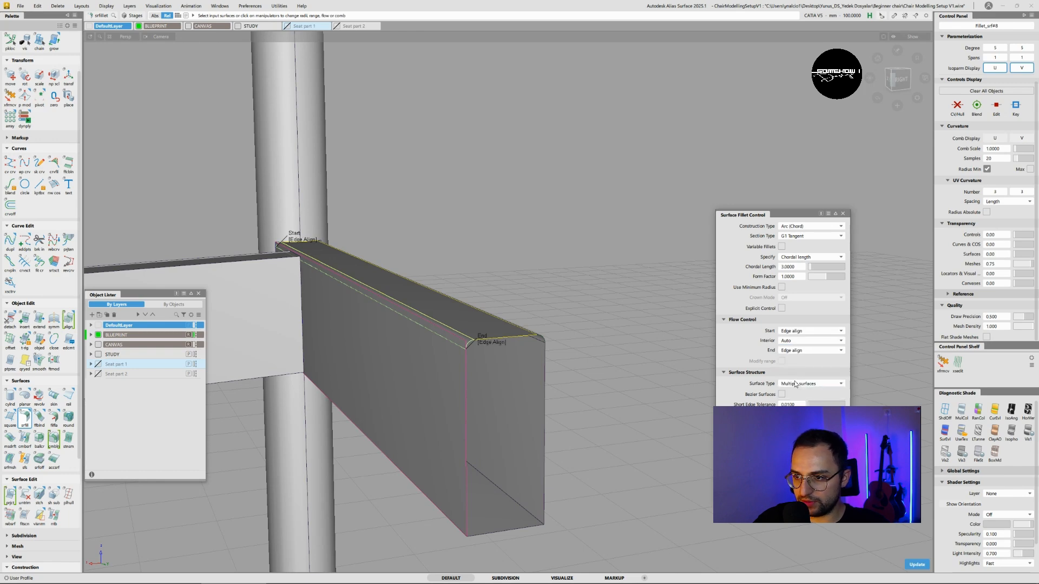
key(space)
- Fillet both lower edges of the front rail with a chordal length of 3 and Edge align ends
alt+shift+drag(446, 397, 459, 321)
click(441, 450)
click(489, 457)
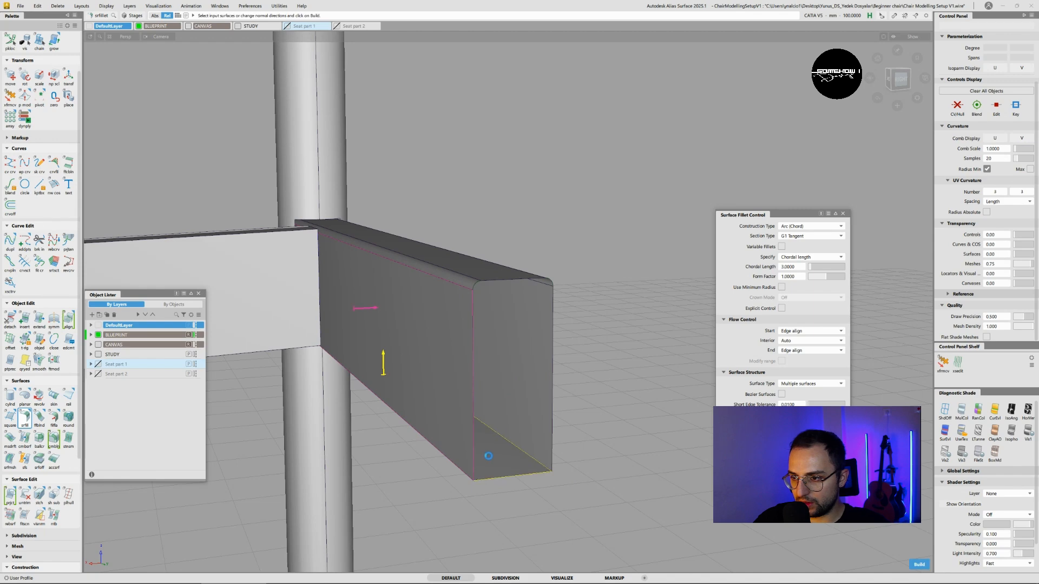
ctrl+shift+drag(526, 453, 492, 404)
click(524, 429)
click(502, 450)
- Fillet the top edges of the side seat rail with a chordal length of 3
alt+shift+drag(492, 405, 461, 385)
alt+shift+middle_drag(460, 385, 573, 433)
alt+shift+right_drag(356, 304, 373, 302)
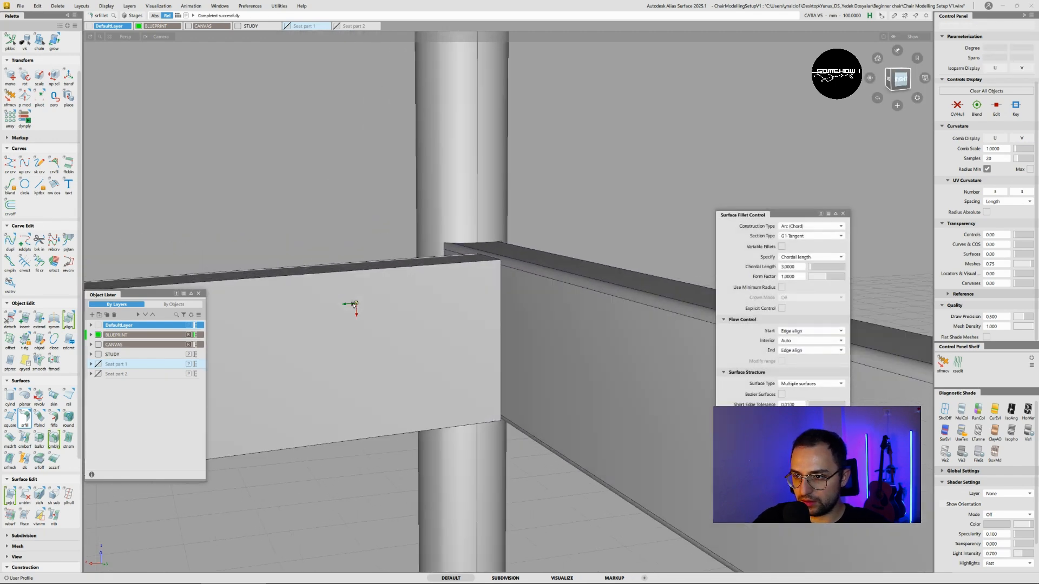
mouse_move(416, 340)
alt+shift+mouse_down()
mouse_move(395, 325)
mouse_move(508, 311)
mouse_move(398, 334)
alt+shift+mouse_up()
click(369, 270)
click(417, 301)
click(421, 396)
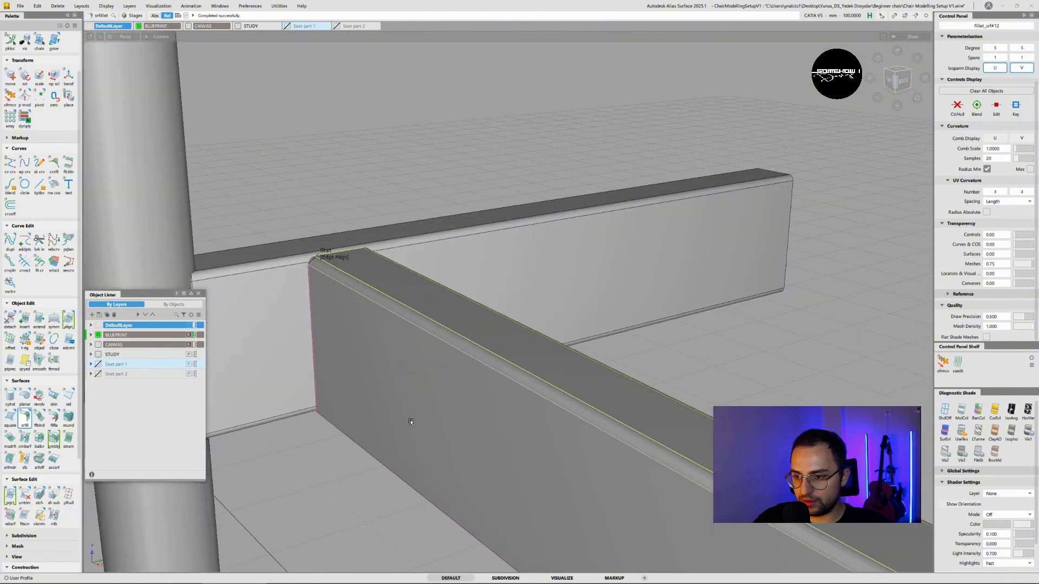
- Fillet the lower edges of the side seat rail with the same Surface Fillet settings
ctrl+shift+drag(413, 422, 413, 405)
alt+shift+drag(413, 414, 421, 370)
click(420, 368)
click(448, 403)
alt+shift+drag(526, 343, 358, 373)
alt+shift+drag(350, 412, 358, 383)
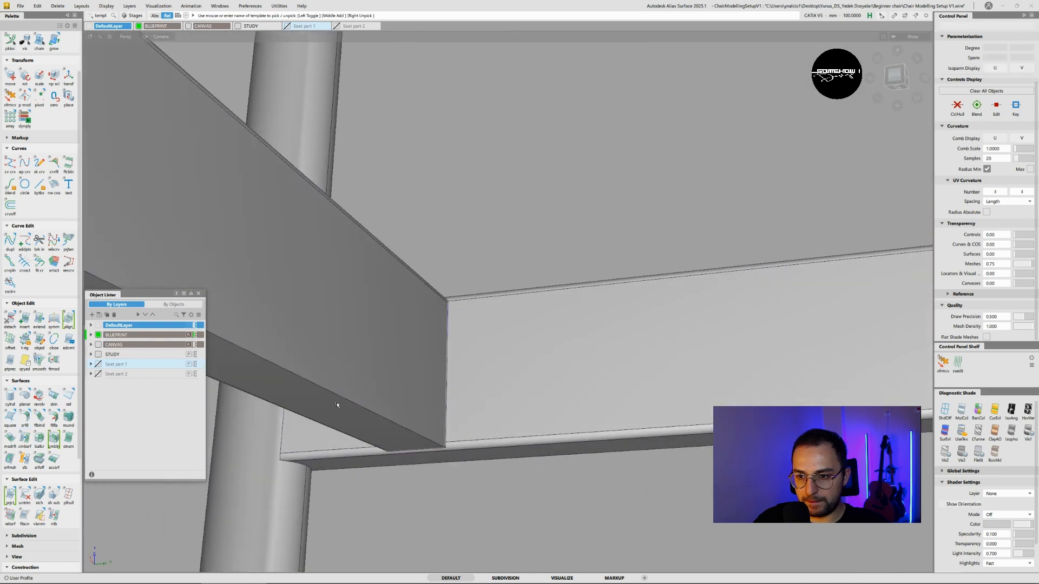
click(25, 418)
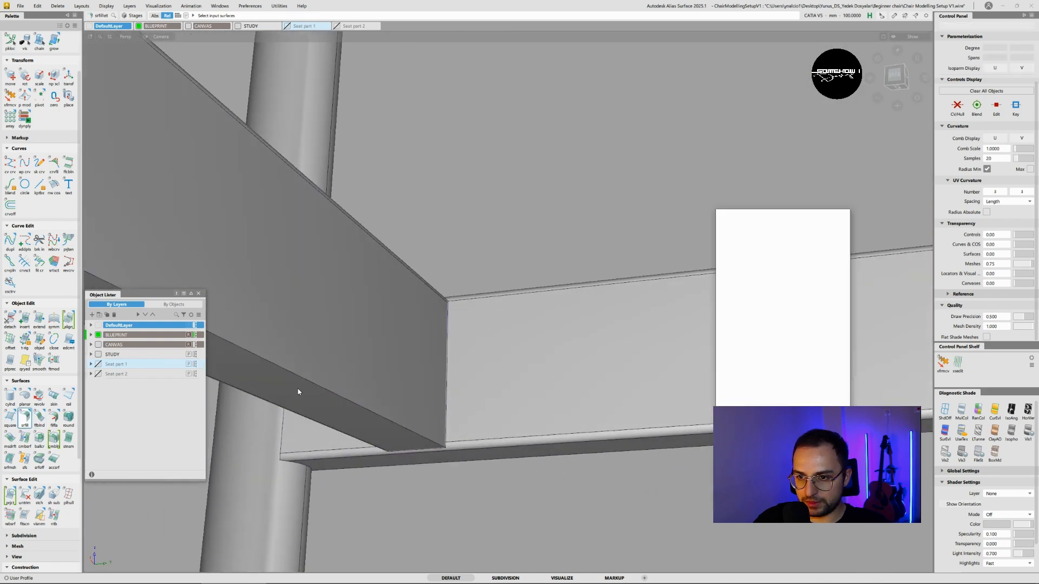
click(324, 413)
click(340, 418)
alt+shift+drag(340, 418, 333, 385)
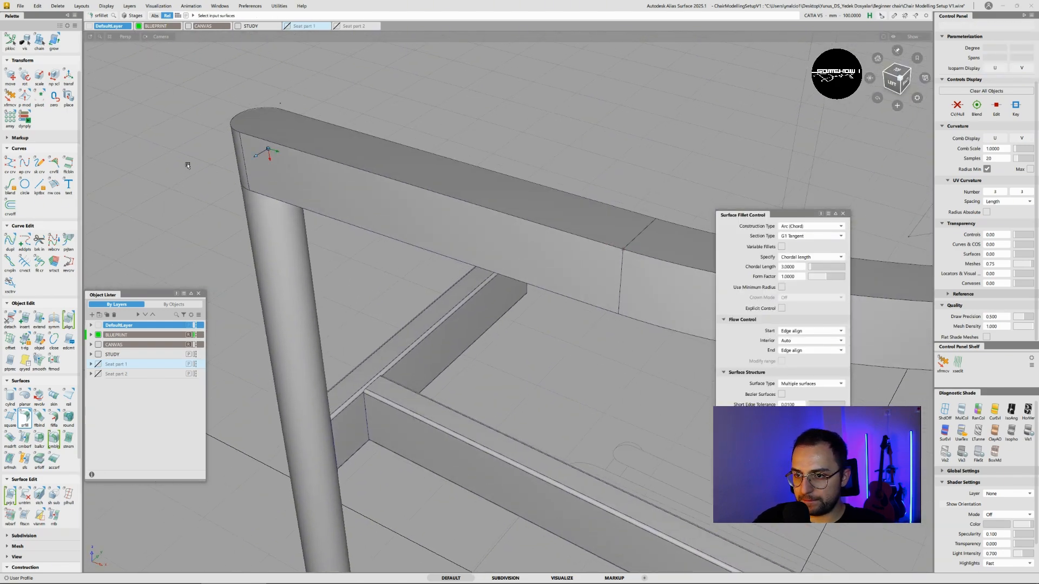
alt+shift+middle_drag(188, 165, 284, 254)
alt+shift+drag(284, 253, 336, 233)
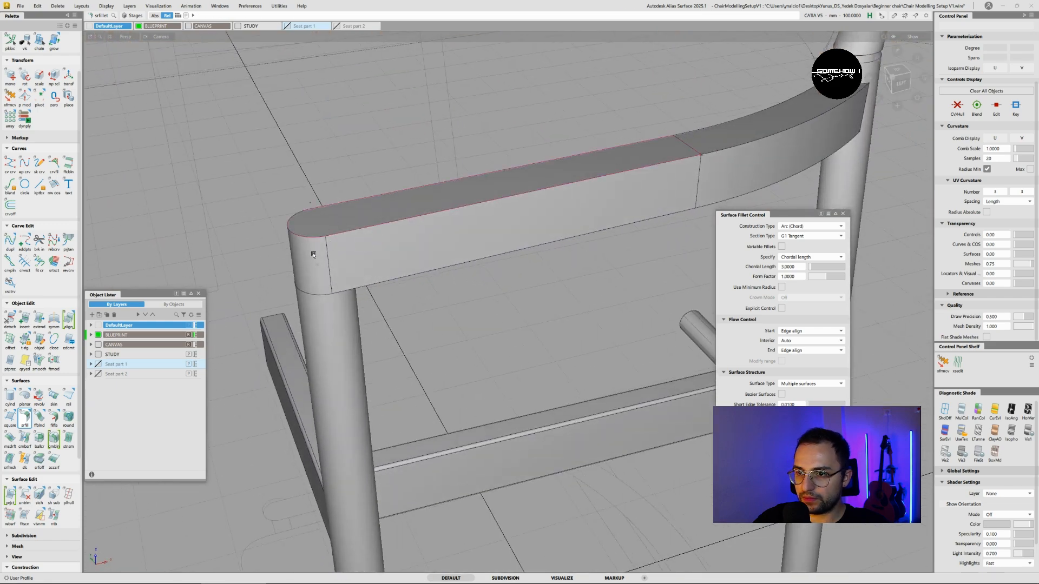
alt+shift+drag(764, 131, 401, 181)
key(ctrl+z)
alt+shift+right_drag(327, 250, 339, 271)
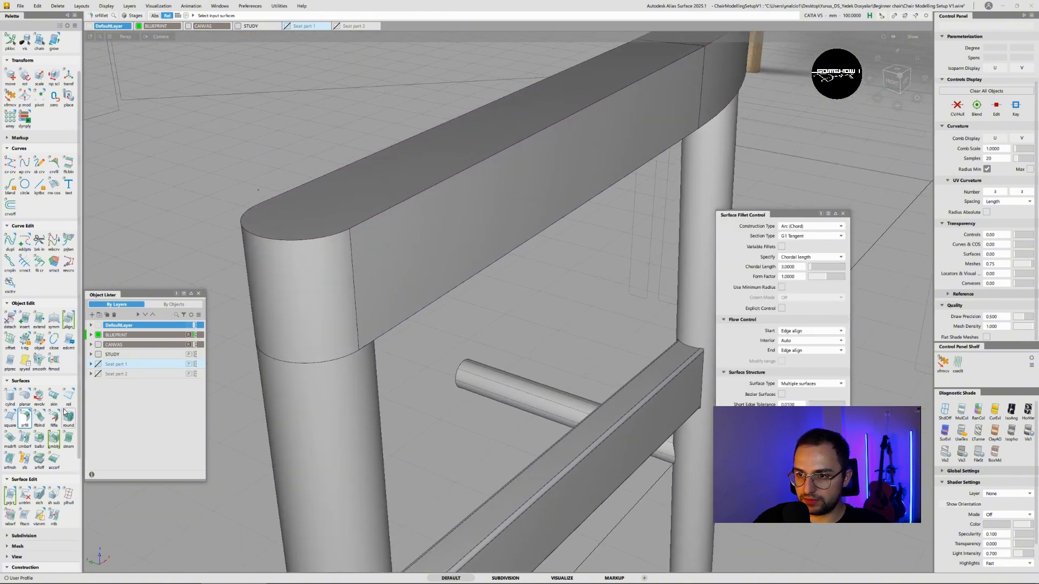
click(332, 277)
click(393, 201)
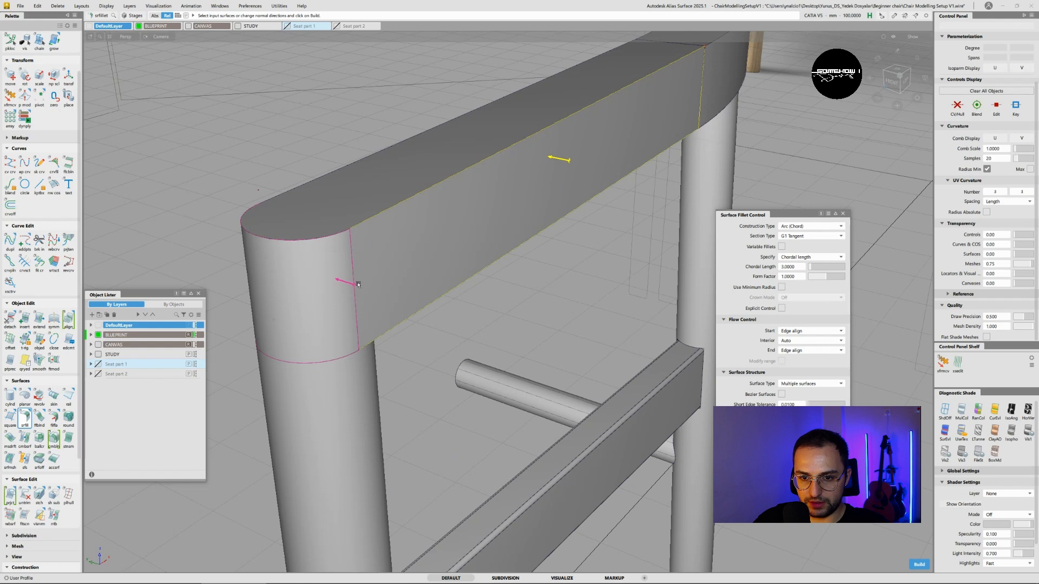
key(ctrl+z)
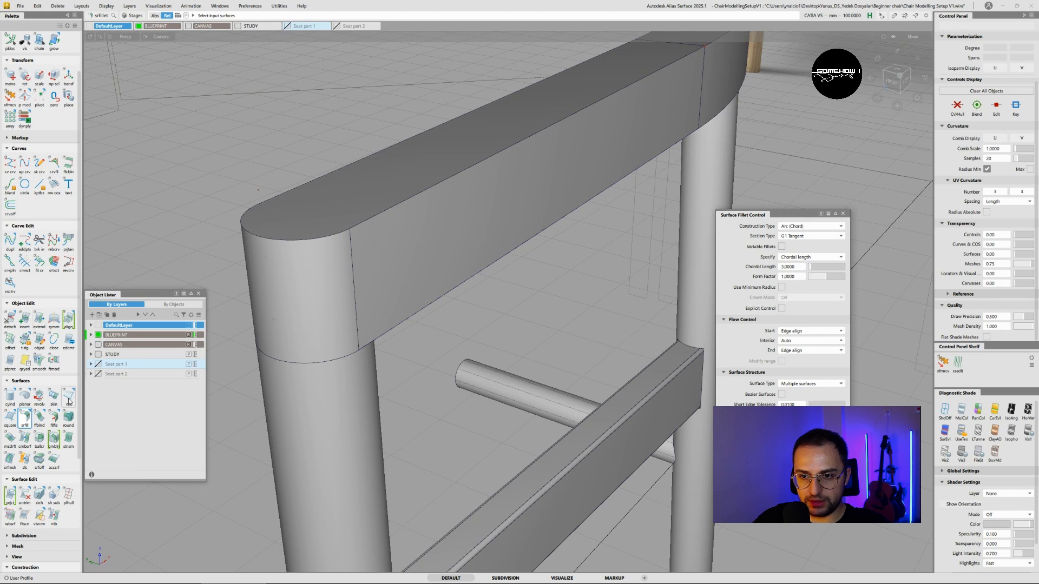
click(68, 320)
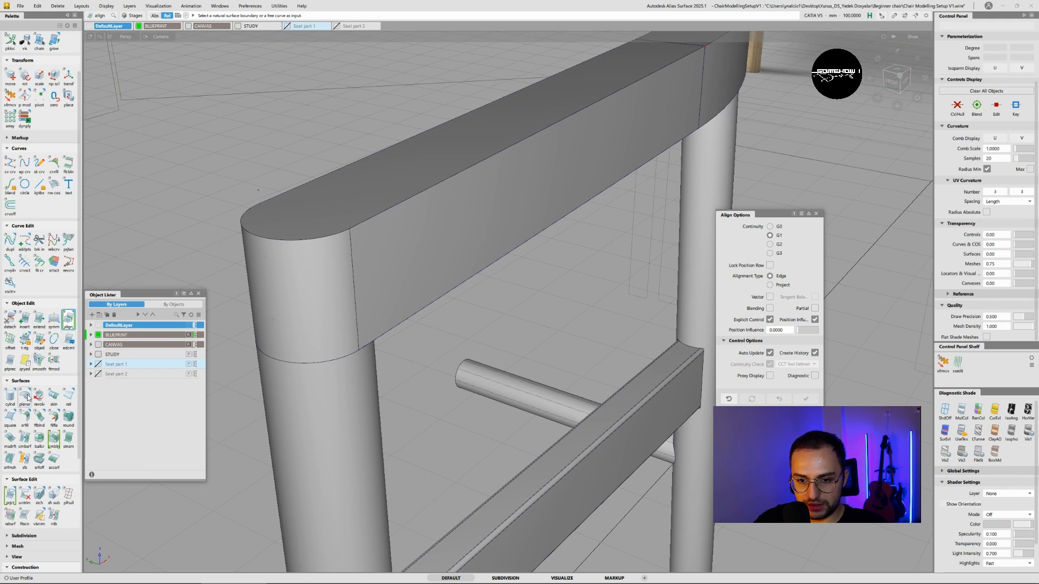
- Untrim the rounded front end surface of the armrest
click(24, 495)
click(294, 286)
click(247, 296)
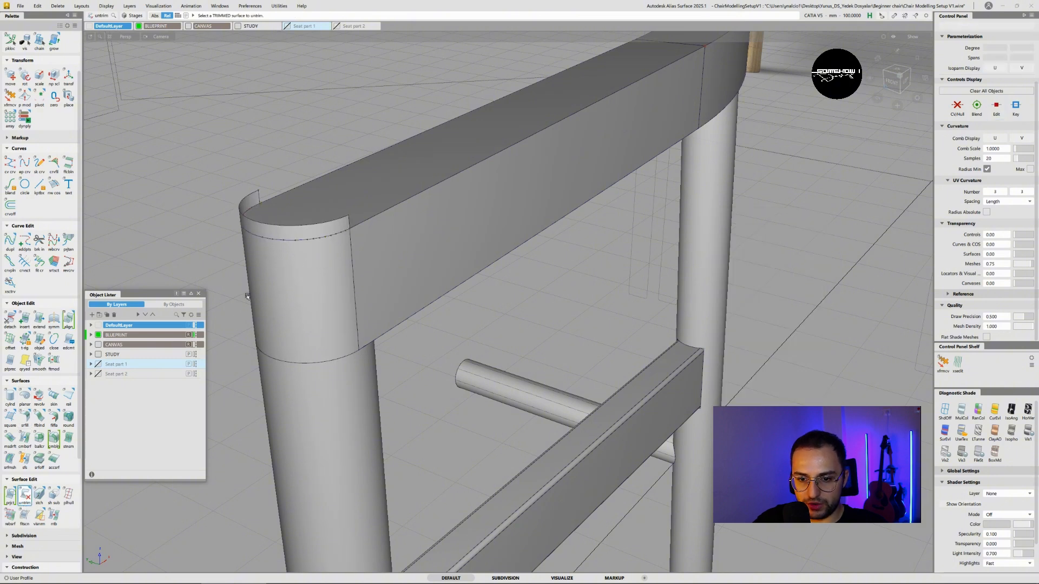
- Use Trim Convert on the rounded end's region below the armrest top, and delete the leftover untrimmed surface
drag(24, 497, 34, 538)
click(329, 278)
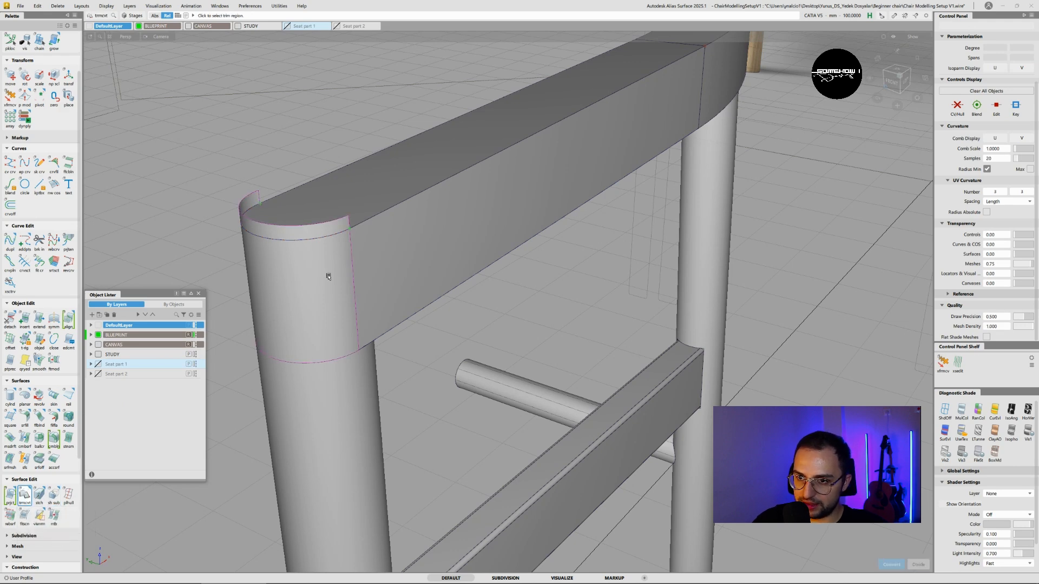
click(316, 278)
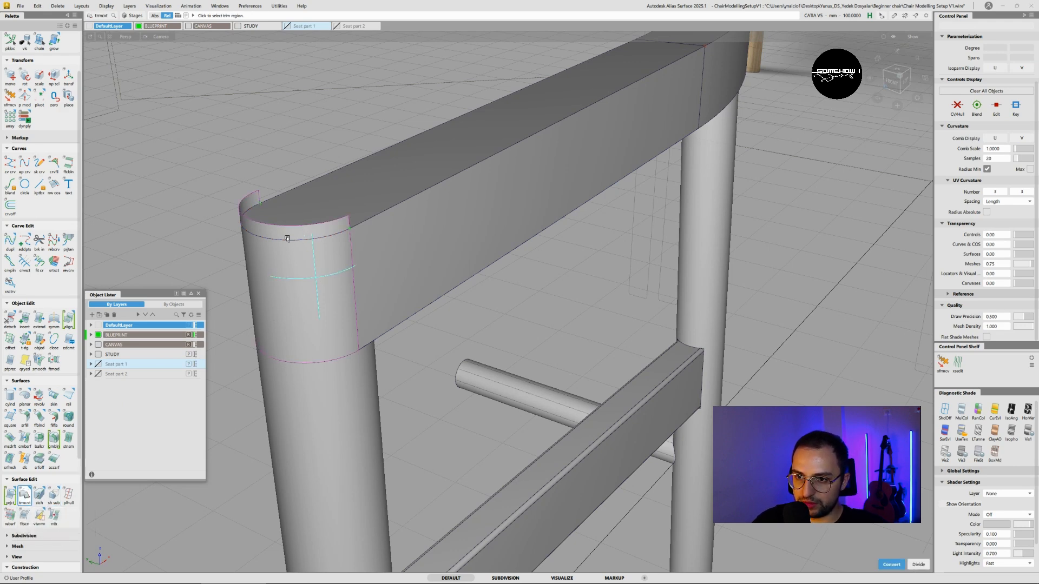
key(space)
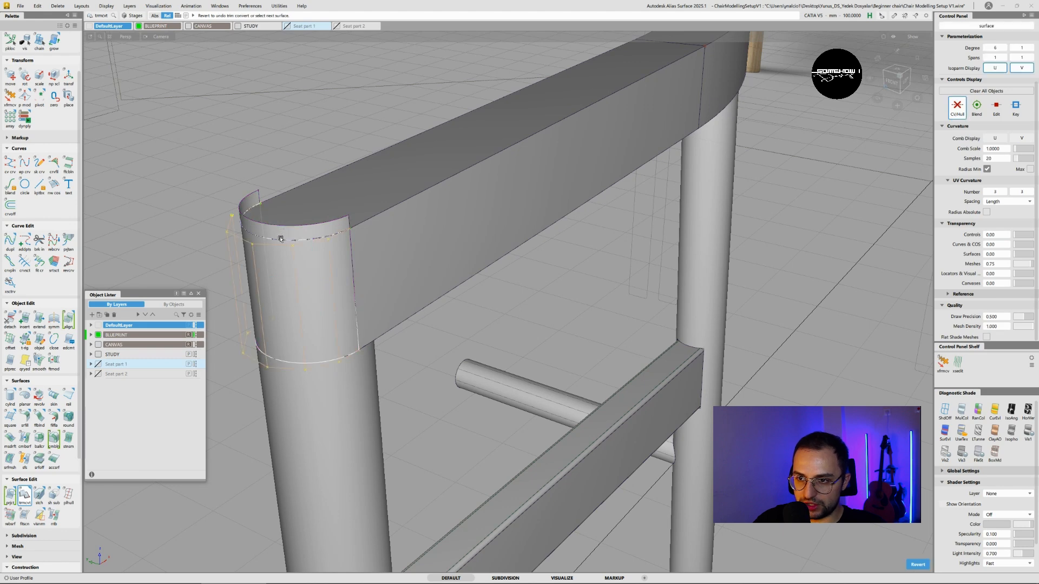
click(297, 263)
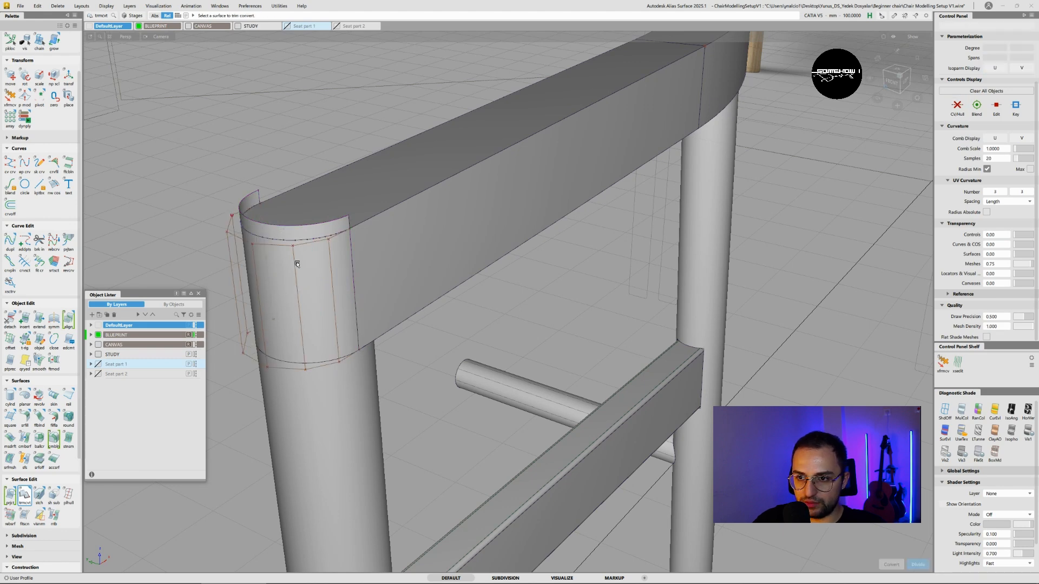
ctrl+shift+drag(282, 246, 281, 246)
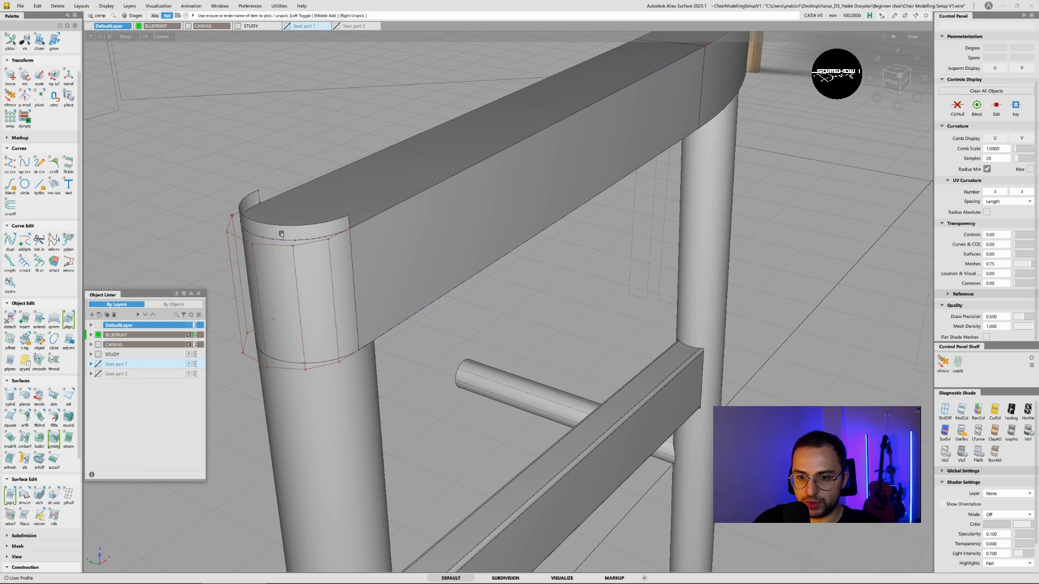
click(282, 233)
key(Delete)
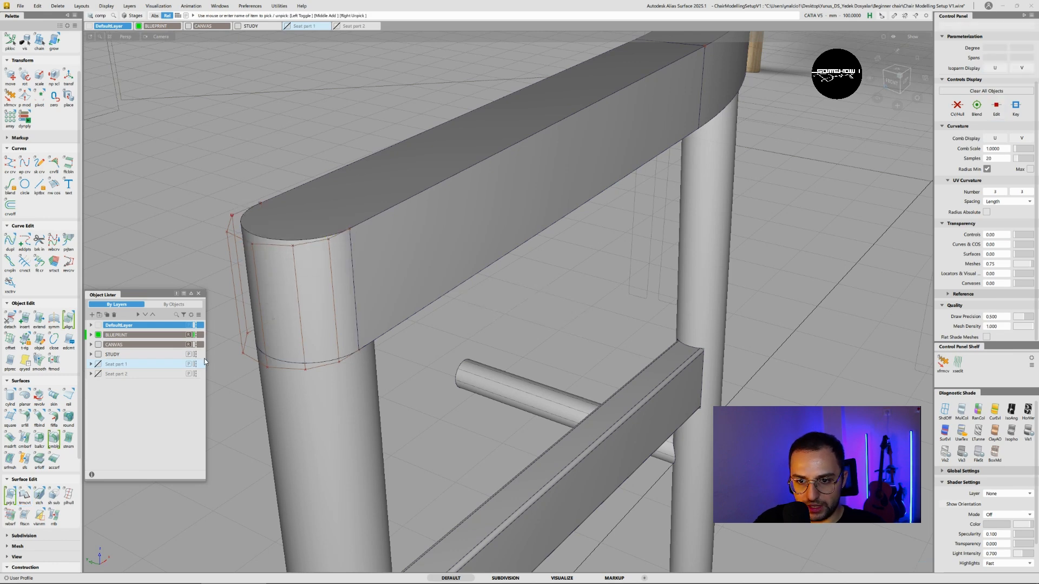
- Align both vertical edges of the armrest's rounded end to the adjoining side faces with G1 continuity
click(69, 329)
click(334, 281)
click(361, 269)
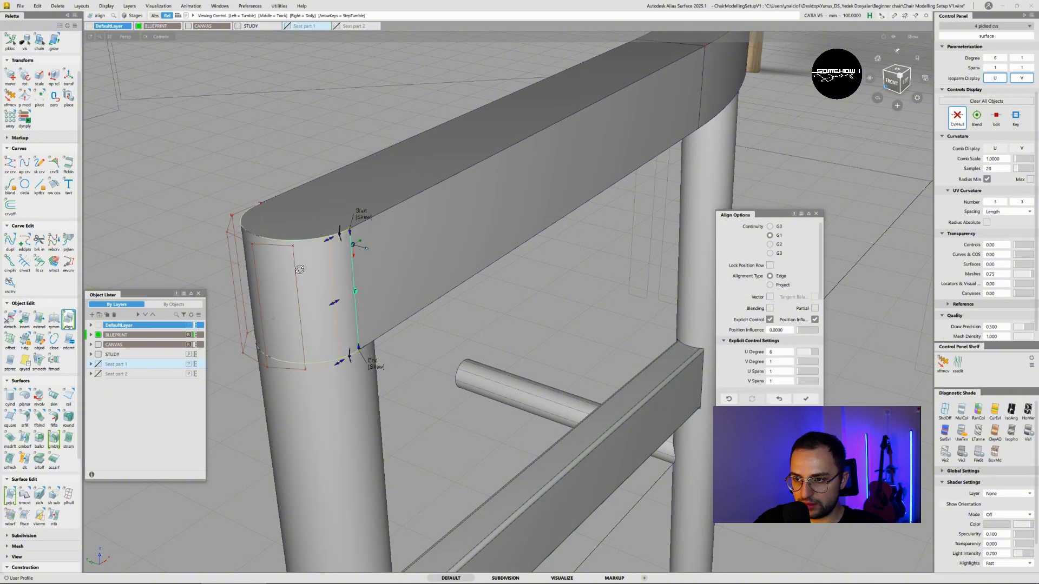
alt+shift+drag(300, 269, 577, 278)
click(442, 287)
click(393, 283)
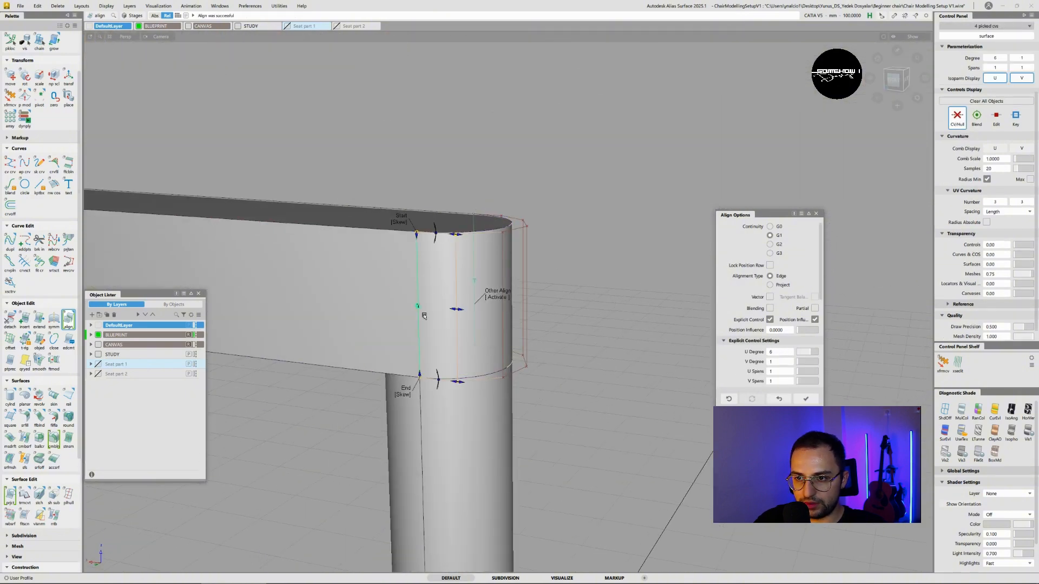
key(space)
- Fillet the armrest's top edge along both sides and around the rounded end, with chordal length 3 and Edge align ends
alt+shift+drag(413, 287, 408, 287)
alt+shift+right_drag(408, 288, 370, 301)
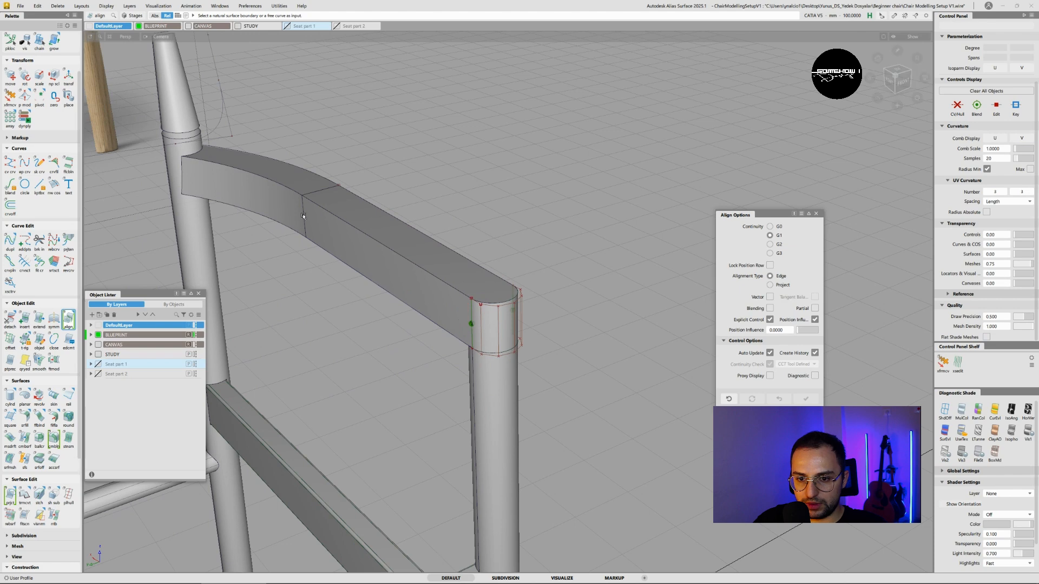
click(33, 418)
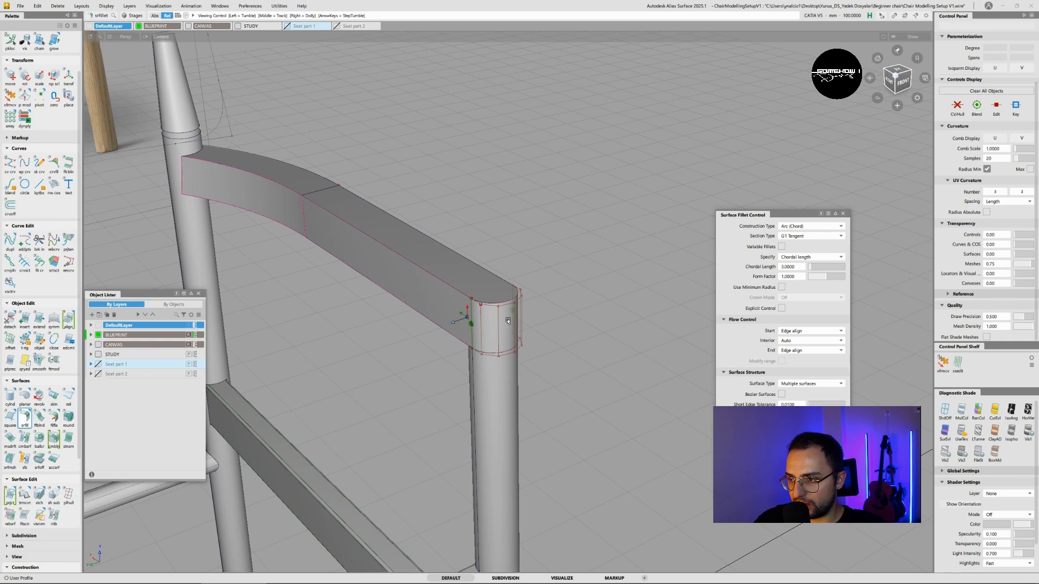
alt+shift+drag(487, 339, 506, 303)
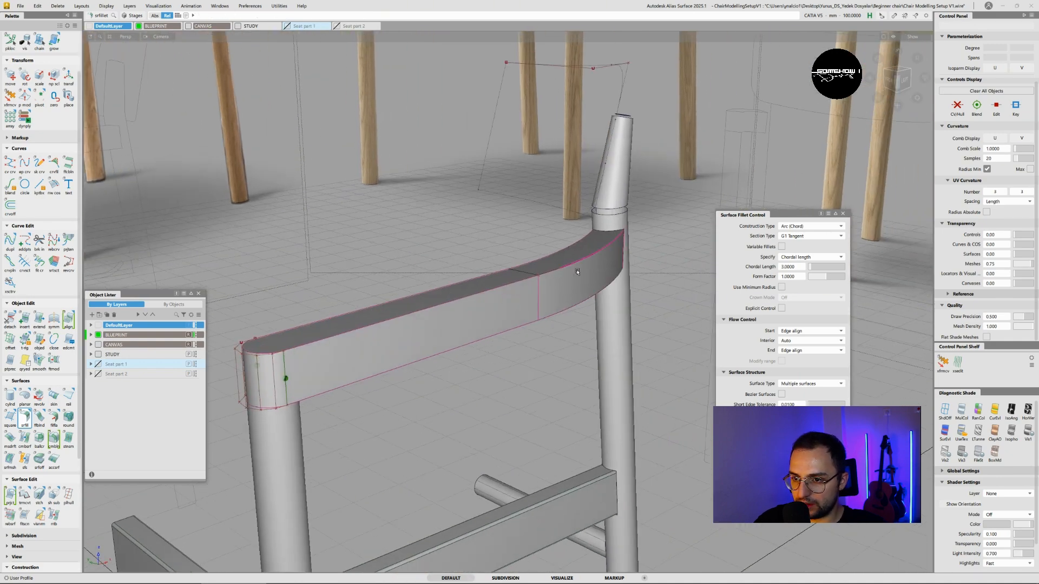
click(516, 277)
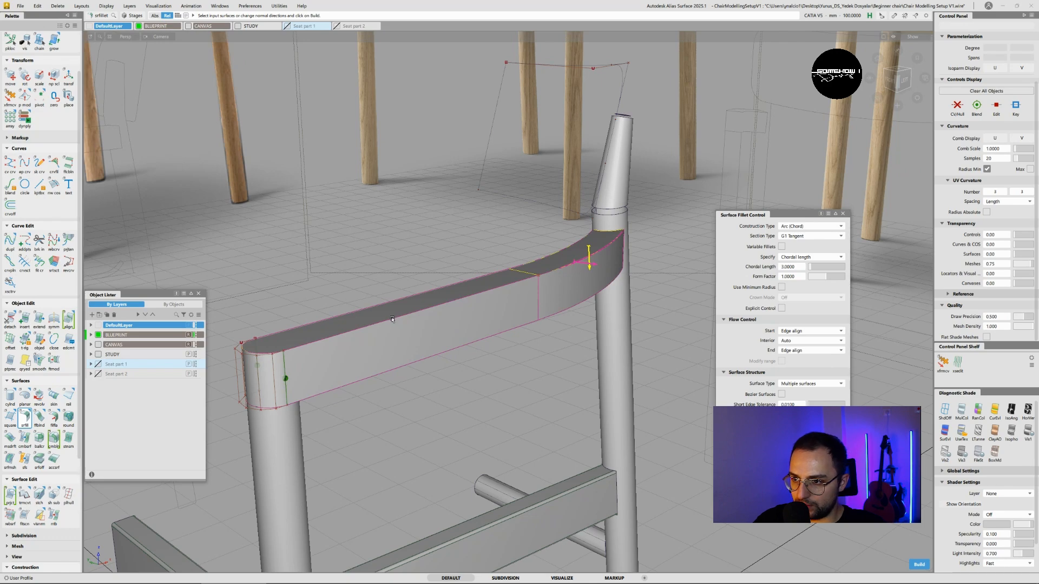
click(325, 342)
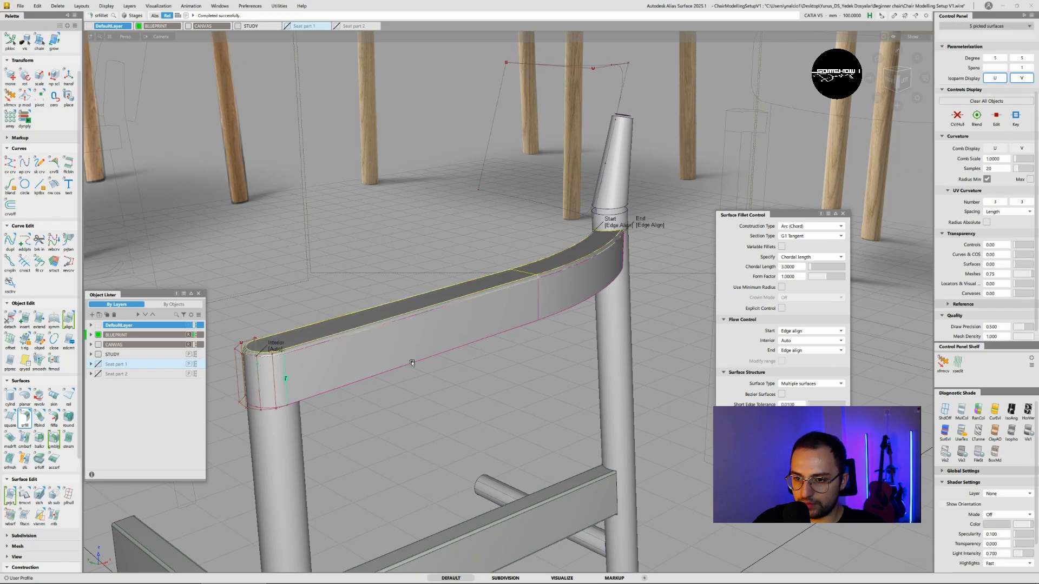
- Turn off the control vertex display on the armrest's rounded end surface and clear the selection
ctrl+shift+drag(440, 364, 463, 311)
ctrl+shift+drag(288, 358, 264, 369)
click(264, 368)
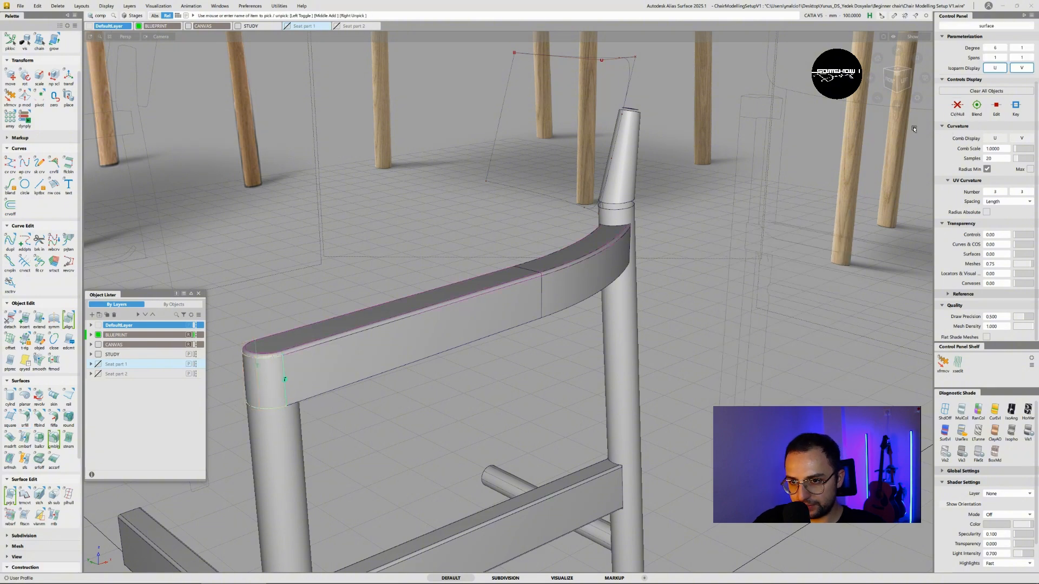
ctrl+shift+drag(564, 368, 565, 342)
- Examine where the armrest's new top fillet meets the back leg
mouse_move(347, 372)
alt+shift+mouse_down()
mouse_move(272, 271)
mouse_move(281, 248)
mouse_move(254, 243)
mouse_move(284, 341)
alt+shift+mouse_up()
scroll(288, 274, up, 5)
scroll(259, 270, down, 5)
alt+shift+middle_drag(808, 111, 674, 167)
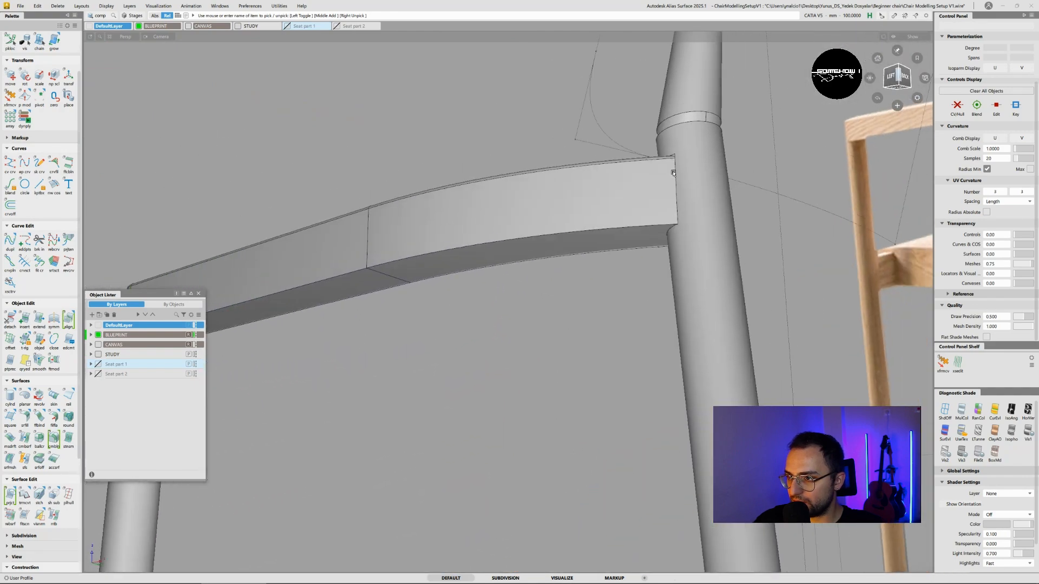
alt+shift+drag(641, 176, 716, 294)
alt+shift+click(701, 216)
scroll(701, 218, up, 5)
alt+shift+drag(709, 217, 793, 184)
mouse_move(675, 184)
alt+shift+mouse_down()
mouse_move(779, 167)
mouse_move(670, 181)
mouse_move(722, 186)
alt+shift+mouse_up()
alt+shift+click(714, 197)
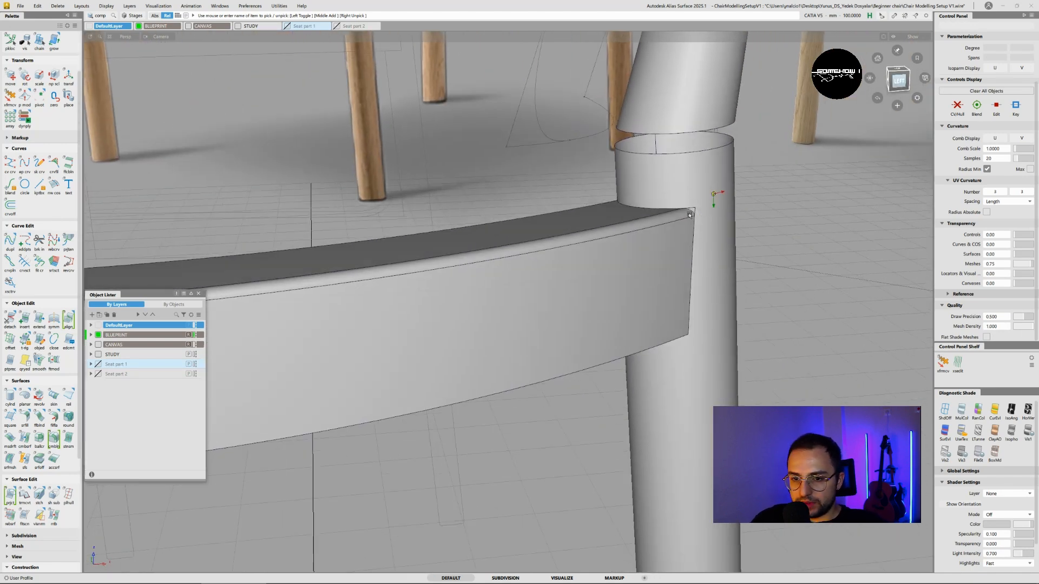
scroll(708, 200, up, 5)
alt+shift+middle_drag(644, 213, 623, 236)
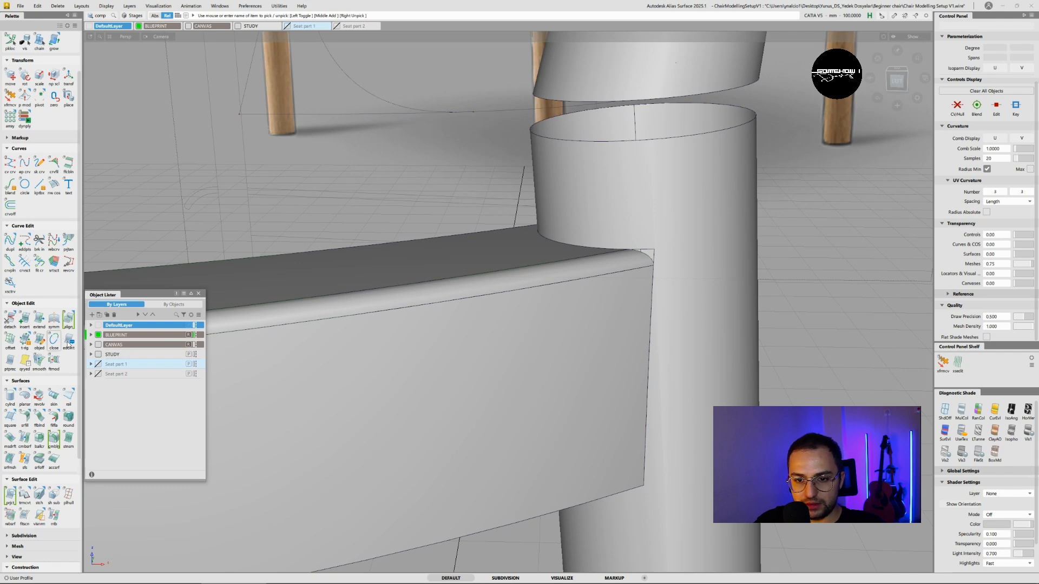
- Untrim the back leg's surface around the armrest joint
scroll(39, 400, down, 3)
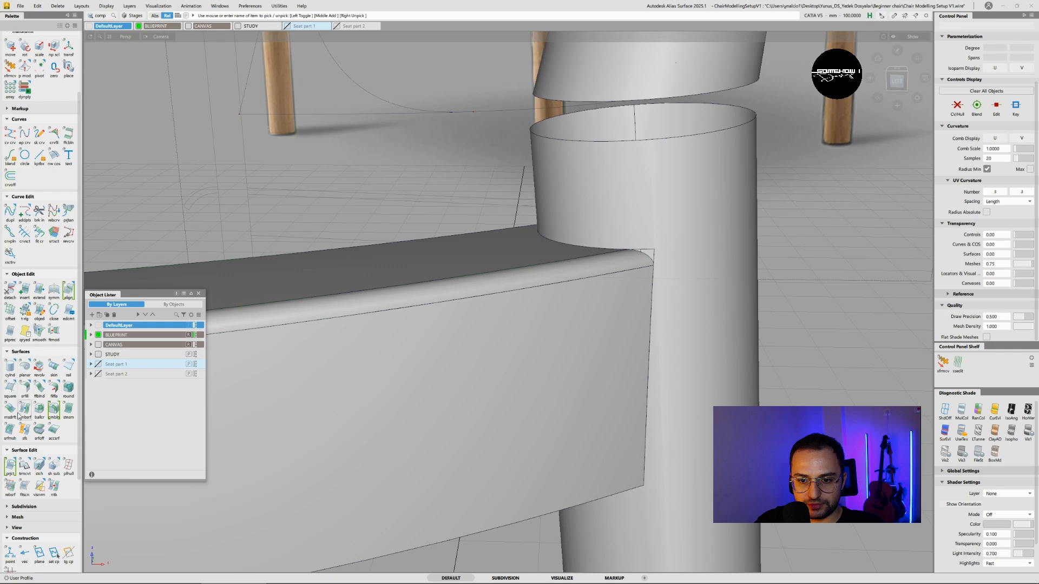
drag(27, 468, 36, 492)
click(639, 231)
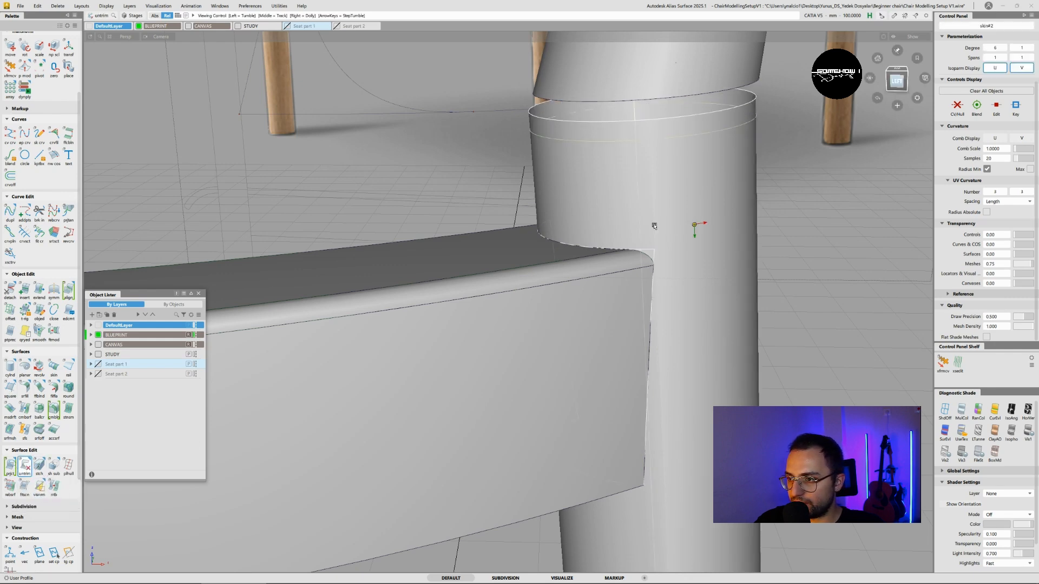
alt+shift+right_drag(654, 225, 654, 248)
alt+shift+drag(661, 253, 626, 198)
click(652, 225)
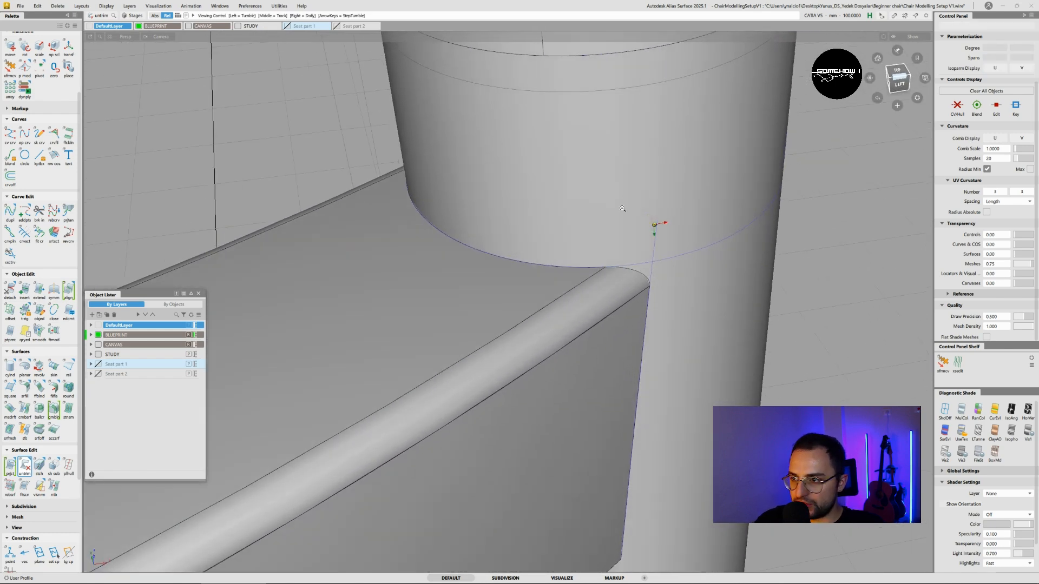
alt+shift+right_drag(622, 208, 606, 209)
- Project the armrest fillet's end edge onto the back leg's surface as a curve-on-surface, using the Normal vector option
click(11, 471)
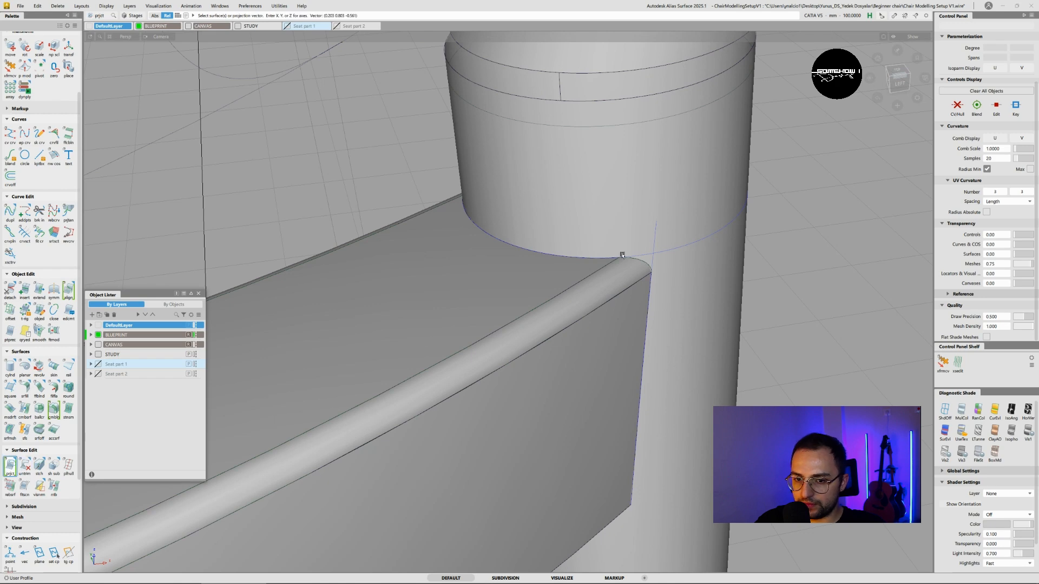
click(631, 215)
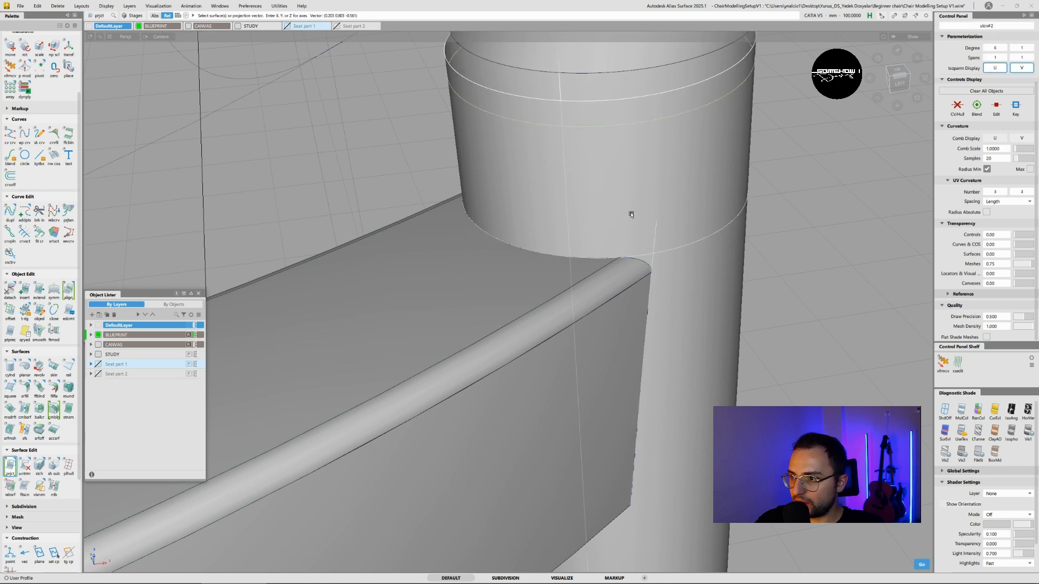
double_click(9, 466)
click(535, 317)
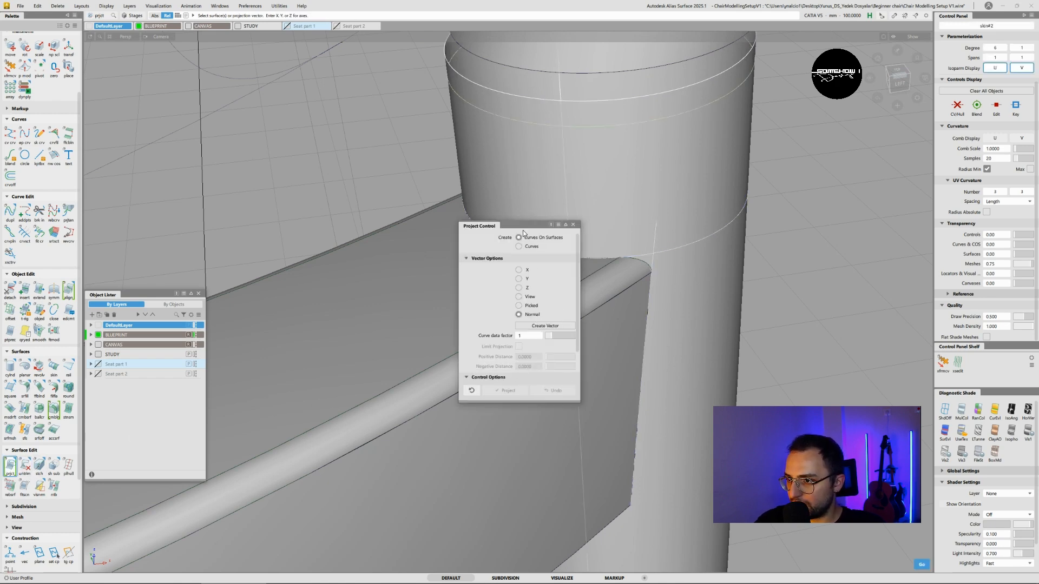
drag(522, 228, 832, 247)
alt+shift+drag(666, 276, 445, 339)
key(space)
click(644, 264)
key(space)
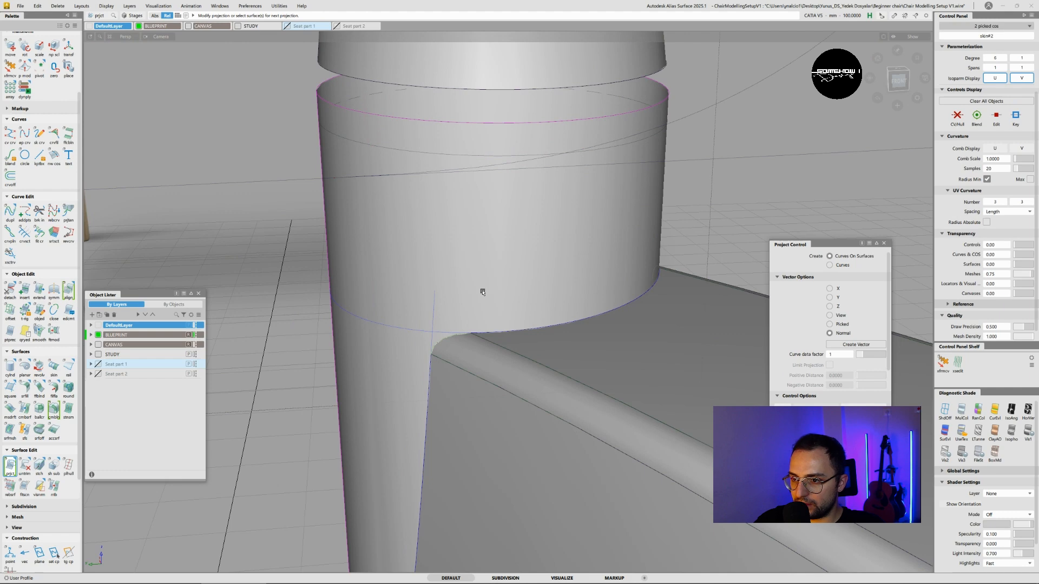
click(483, 291)
ctrl+shift+drag(486, 320, 488, 358)
alt+shift+right_drag(488, 355, 527, 319)
alt+shift+drag(527, 319, 569, 291)
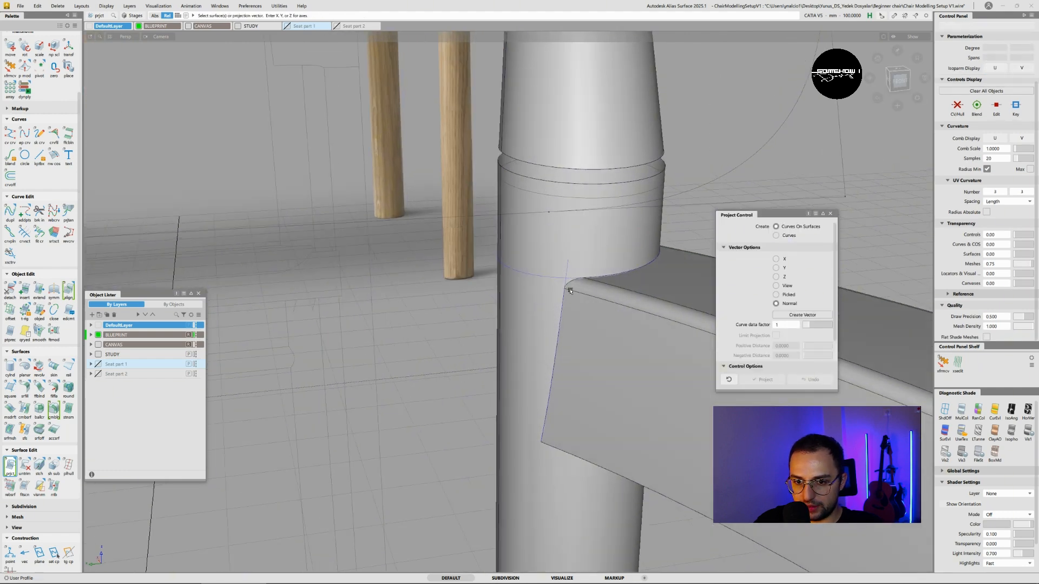
- Trim the back leg's surface along the armrest outline, including the projected fillet edge
click(27, 466)
drag(24, 468, 35, 485)
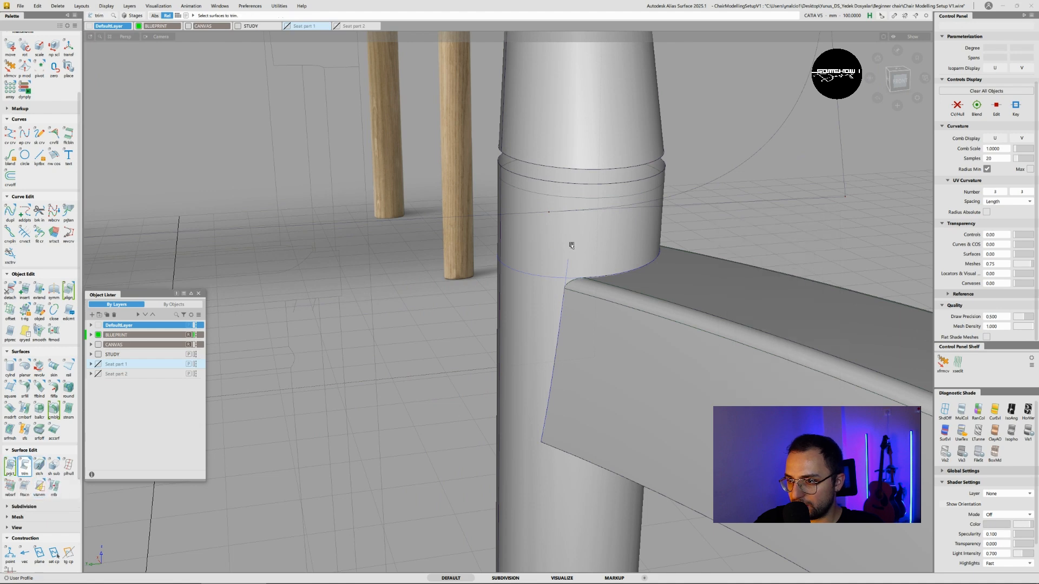
click(571, 245)
alt+shift+drag(571, 245, 584, 351)
click(594, 328)
click(898, 564)
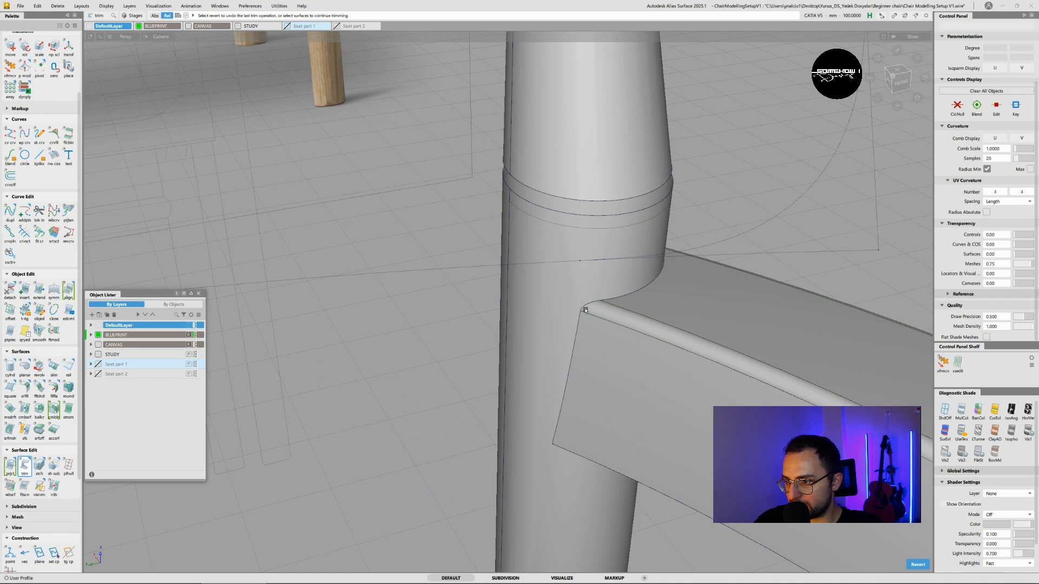
alt+shift+drag(585, 310, 537, 268)
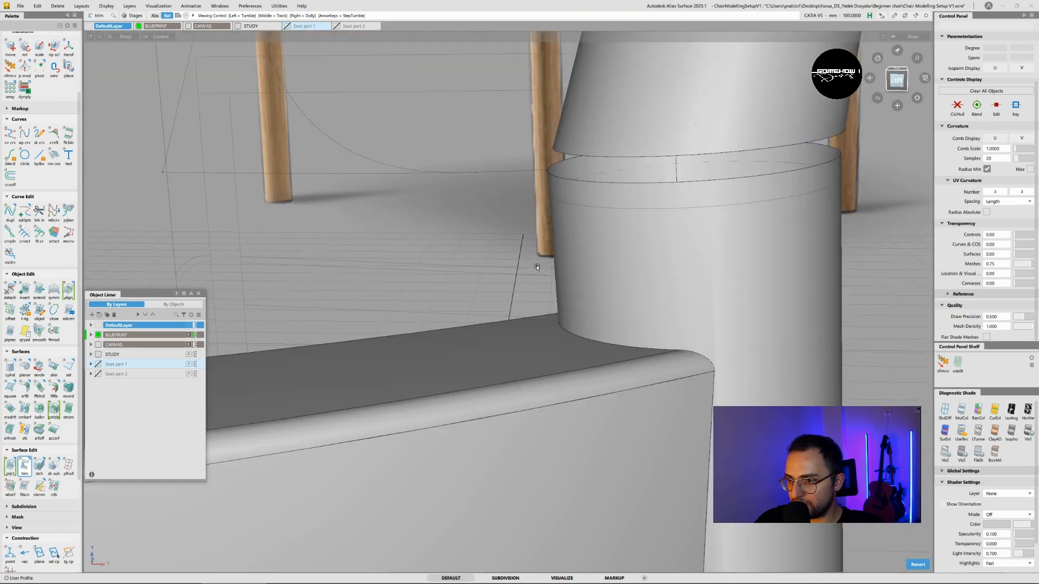
scroll(583, 286, down, 5)
alt+shift+drag(598, 285, 585, 262)
scroll(610, 226, up, 5)
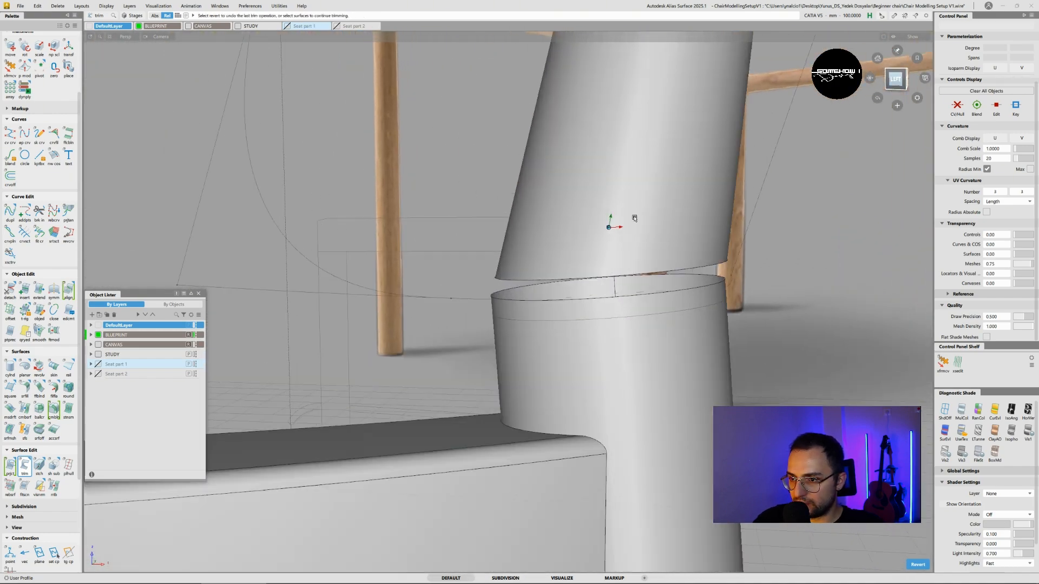
- Examine the back leg's joint above the armrest
mouse_move(634, 218)
alt+shift+mouse_down()
mouse_move(563, 259)
mouse_move(598, 352)
mouse_move(632, 343)
mouse_move(594, 347)
alt+shift+mouse_up()
click(597, 356)
click(582, 374)
click(417, 379)
scroll(579, 259, down, 3)
alt+shift+drag(568, 271, 589, 197)
scroll(571, 255, down, 7)
scroll(595, 253, up, 9)
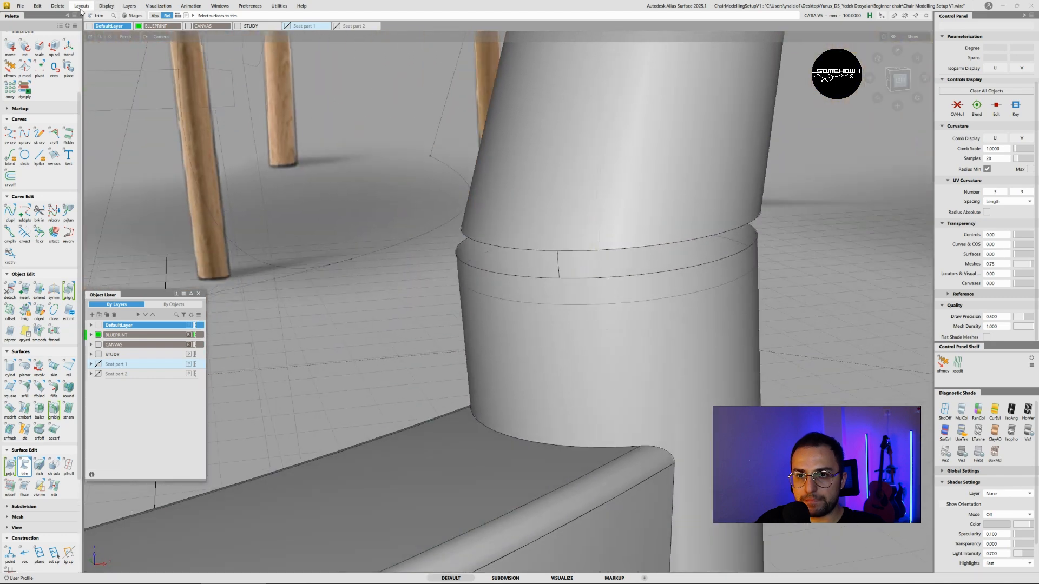
- Show the Seat part 1 and Seat part 2 layers and assign the fillet at the back leg's joint to the STUDY layer
click(111, 7)
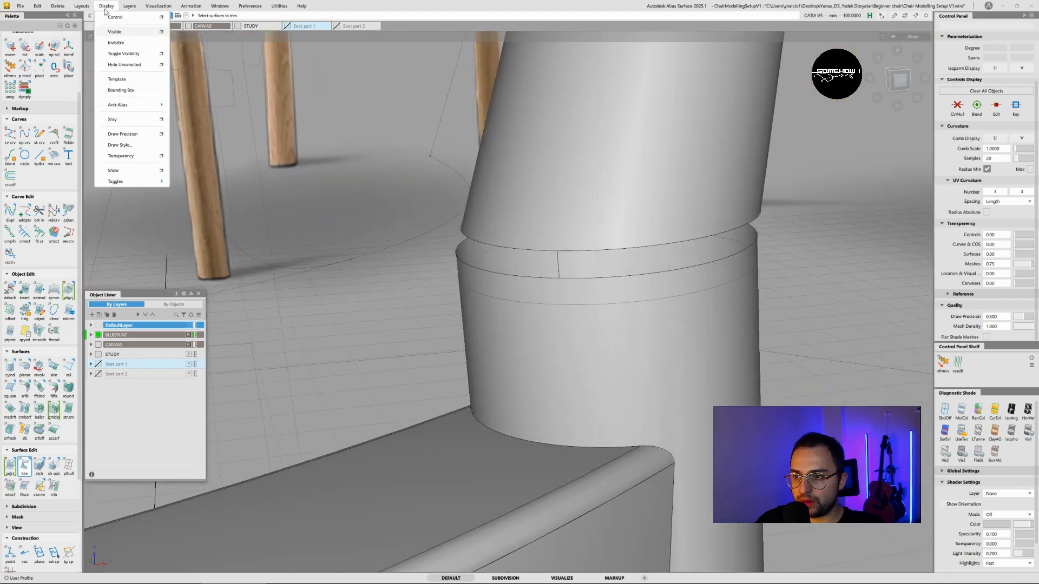
click(112, 31)
click(98, 364)
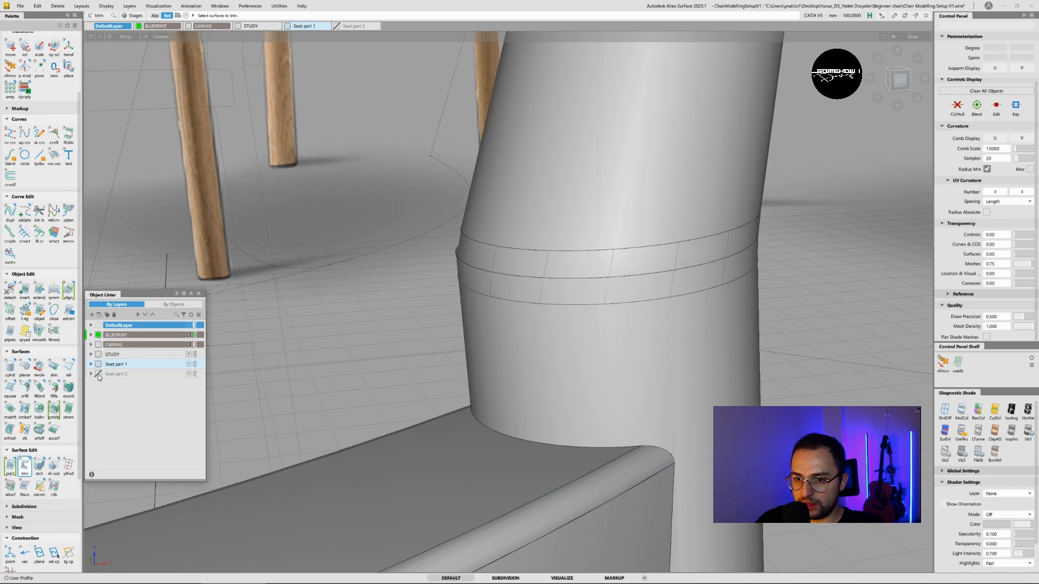
click(98, 374)
ctrl+shift+drag(604, 233, 591, 266)
click(588, 271)
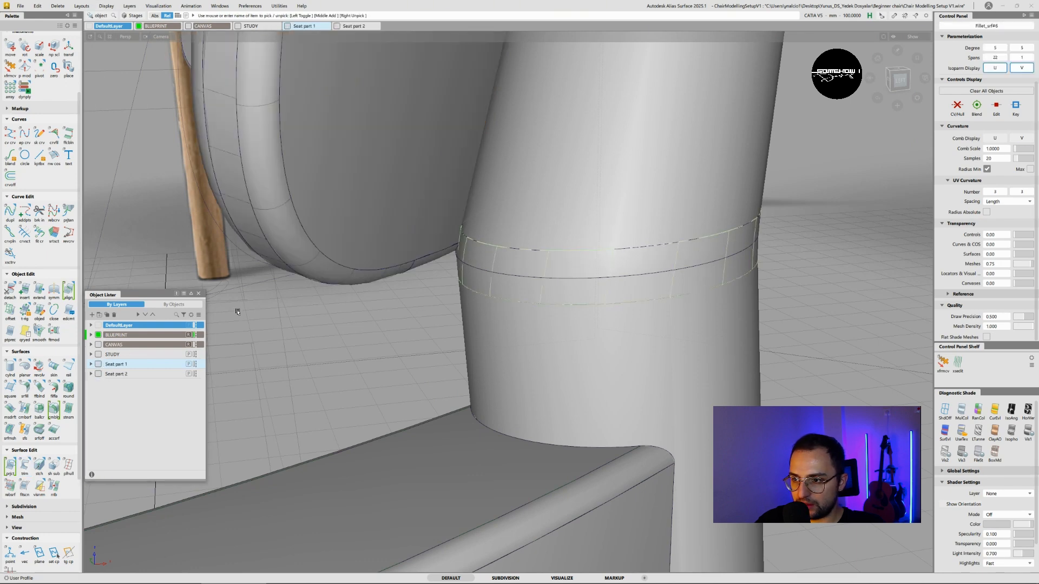
right_click(113, 357)
click(133, 361)
click(557, 322)
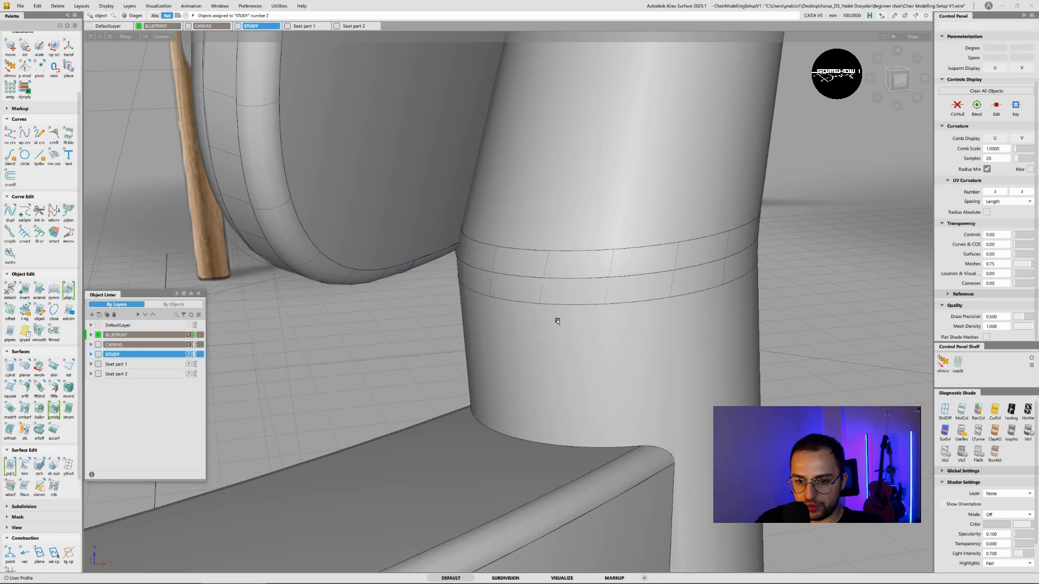
- Project the joint fillet's lower edge onto the back leg using the Normal vector option, and trim the leg, keeping the part below it
click(10, 465)
click(573, 310)
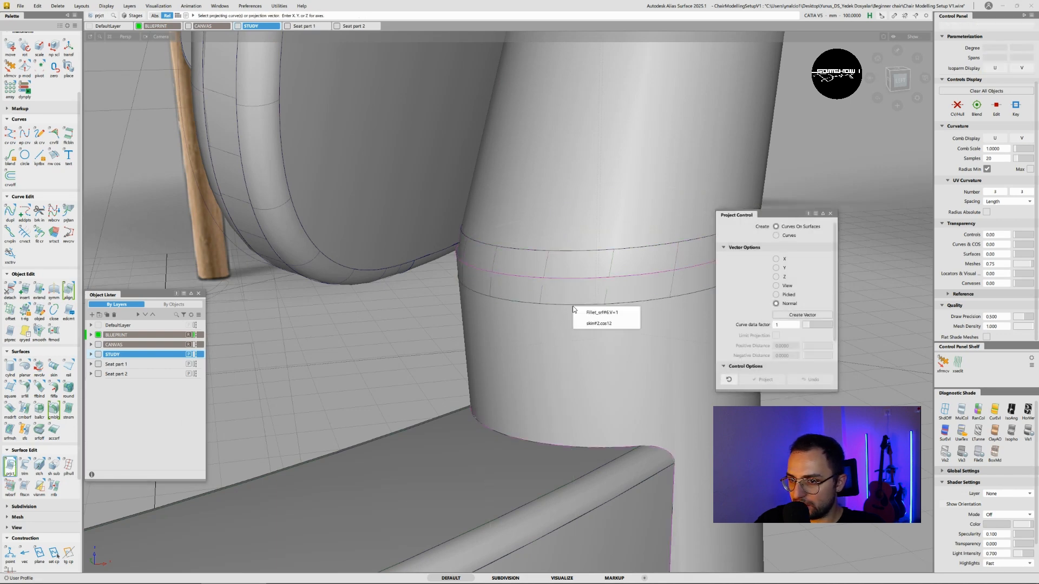
click(598, 323)
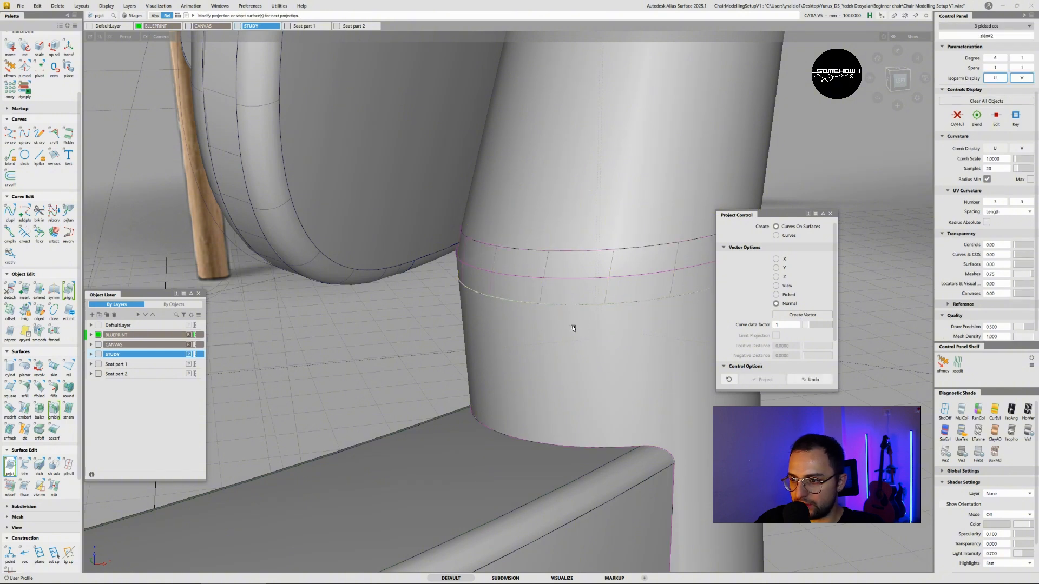
click(24, 469)
click(595, 372)
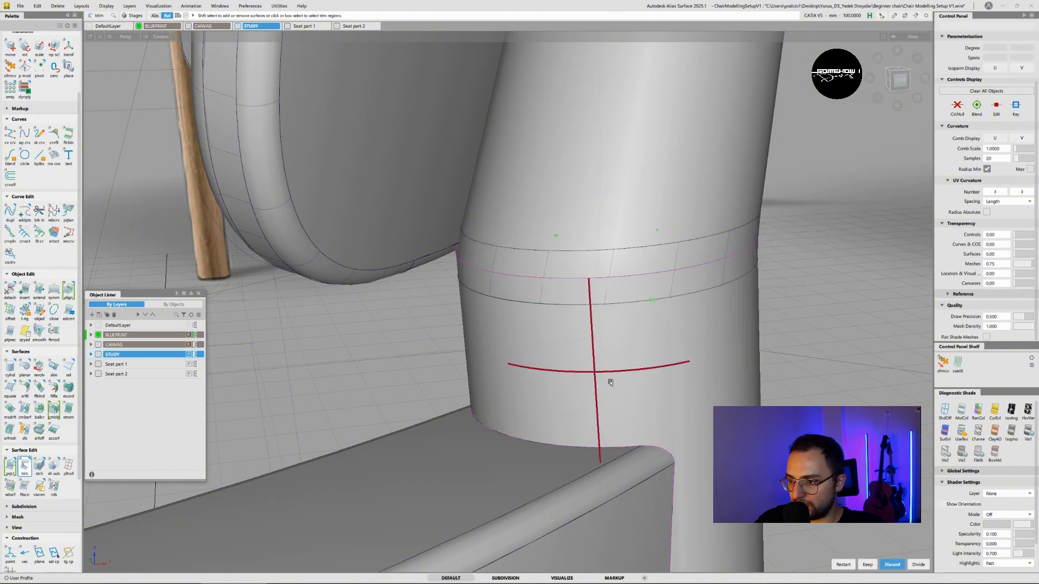
click(865, 563)
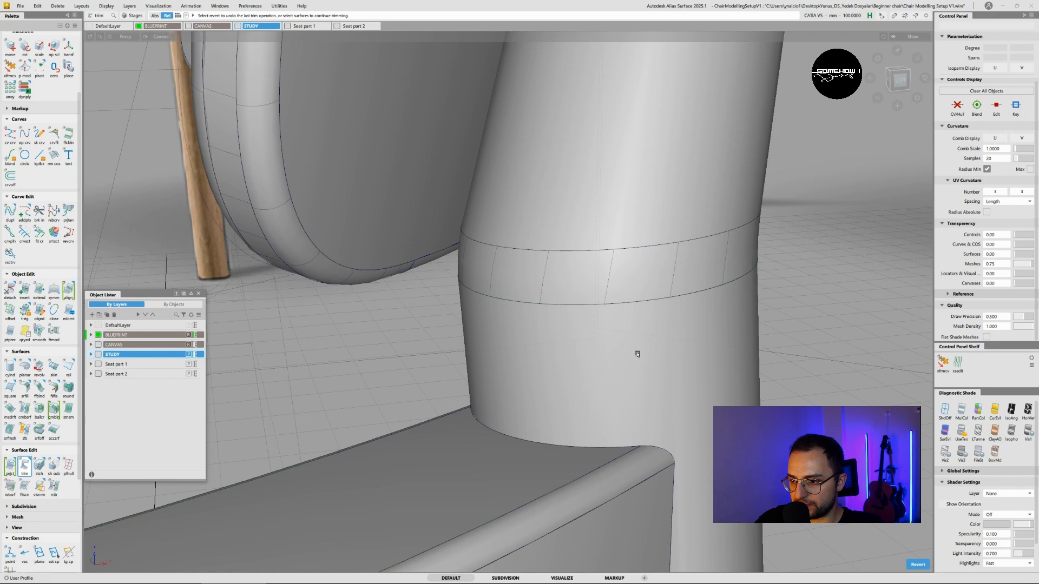
- Hide the Seat part 1 and Seat part 2 layers
alt+shift+right_drag(638, 354, 443, 361)
alt+shift+drag(443, 361, 359, 355)
alt+shift+right_drag(359, 354, 554, 401)
alt+shift+drag(486, 324, 555, 283)
click(98, 364)
click(98, 374)
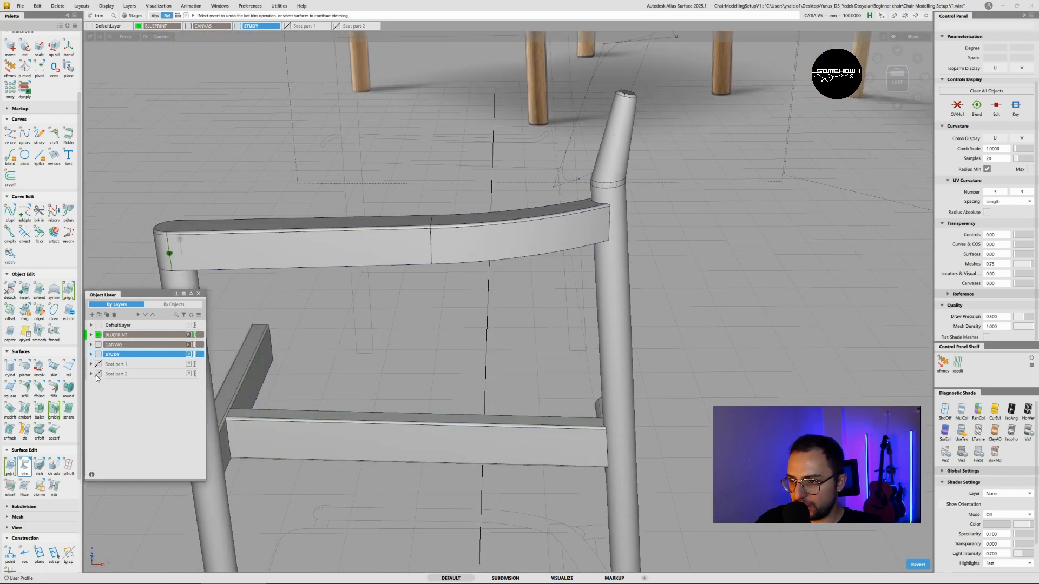
- Examine the isolated half frame of legs, rails and armrest from several angles
alt+shift+right_drag(501, 267, 414, 279)
alt+shift+drag(414, 279, 419, 230)
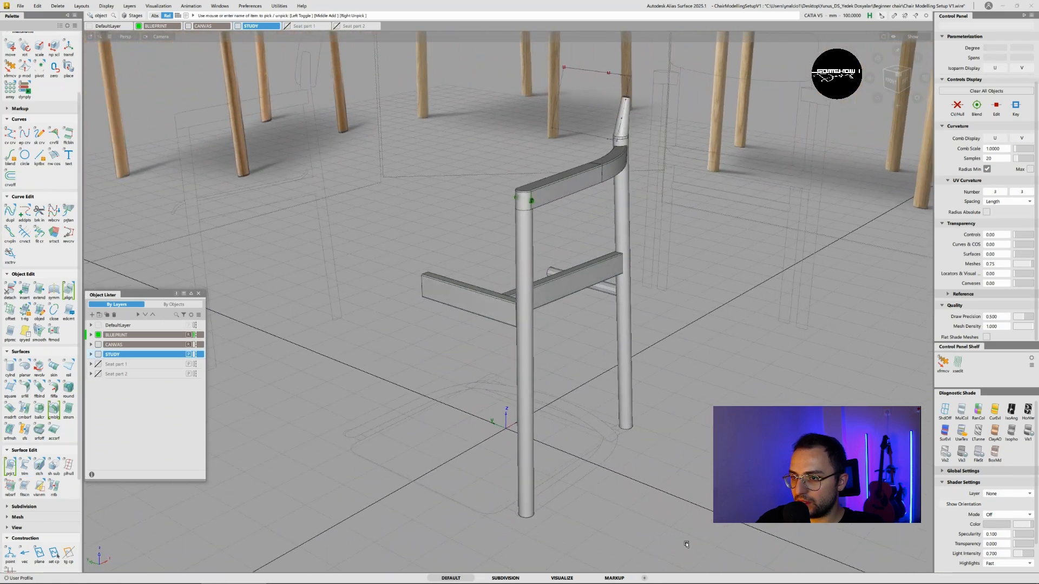
alt+shift+drag(690, 511, 670, 445)
alt+shift+drag(665, 345, 688, 377)
alt+shift+middle_drag(691, 313, 675, 362)
drag(665, 484, 584, 301)
click(663, 323)
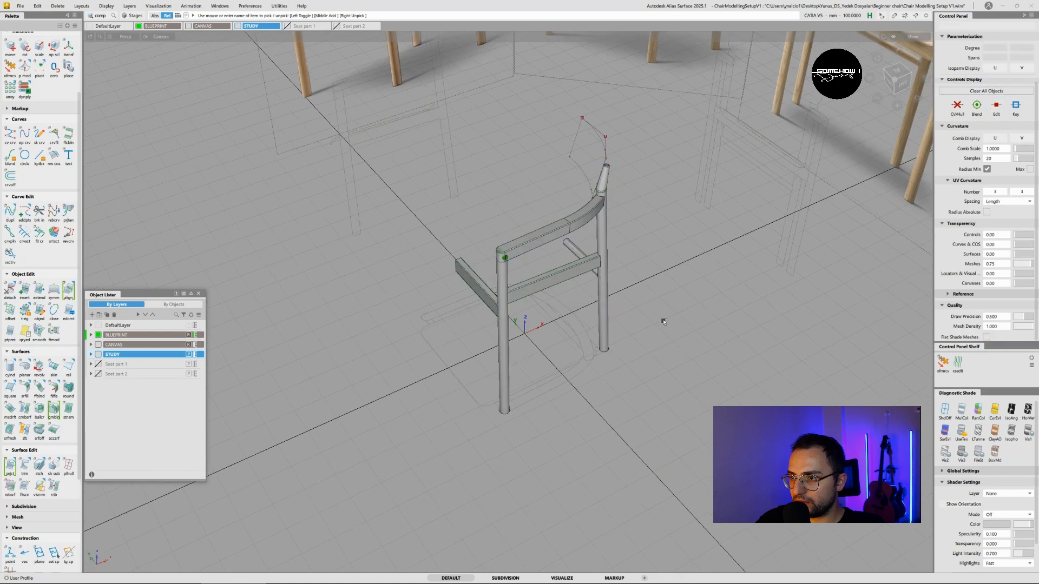
ctrl+shift+drag(665, 321, 641, 330)
- Show the Seat part 1 layer, assign the back leg's top-end fillet to the STUDY layer, and hide Seat part 1 again
scroll(599, 174, up, 8)
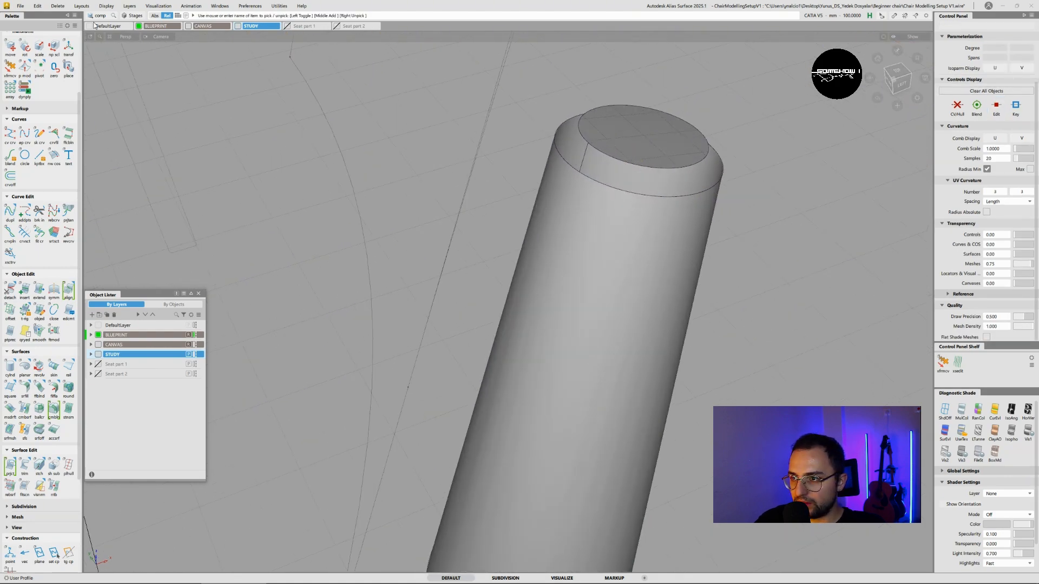
click(98, 364)
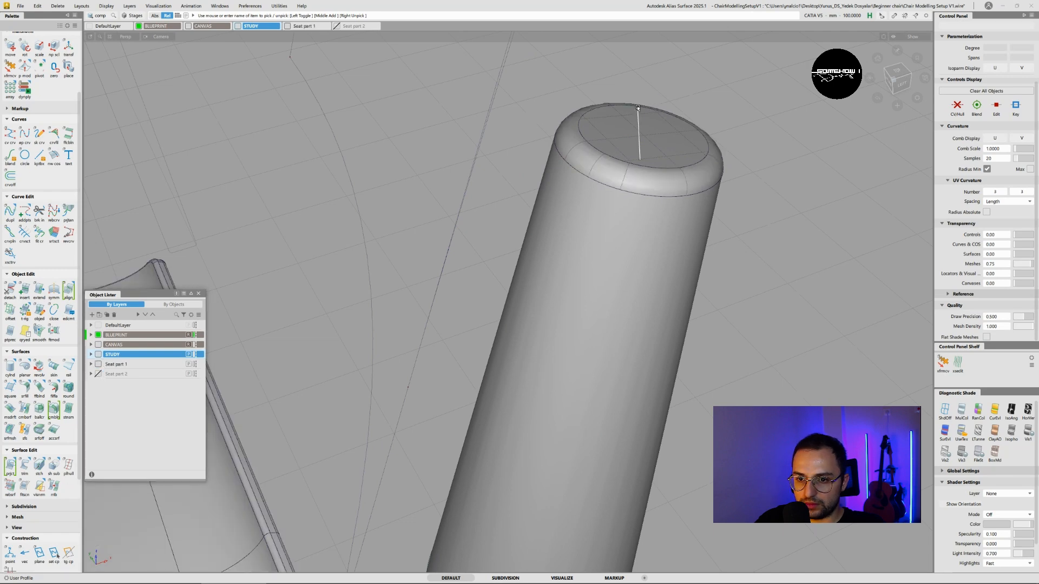
click(615, 178)
right_click(129, 354)
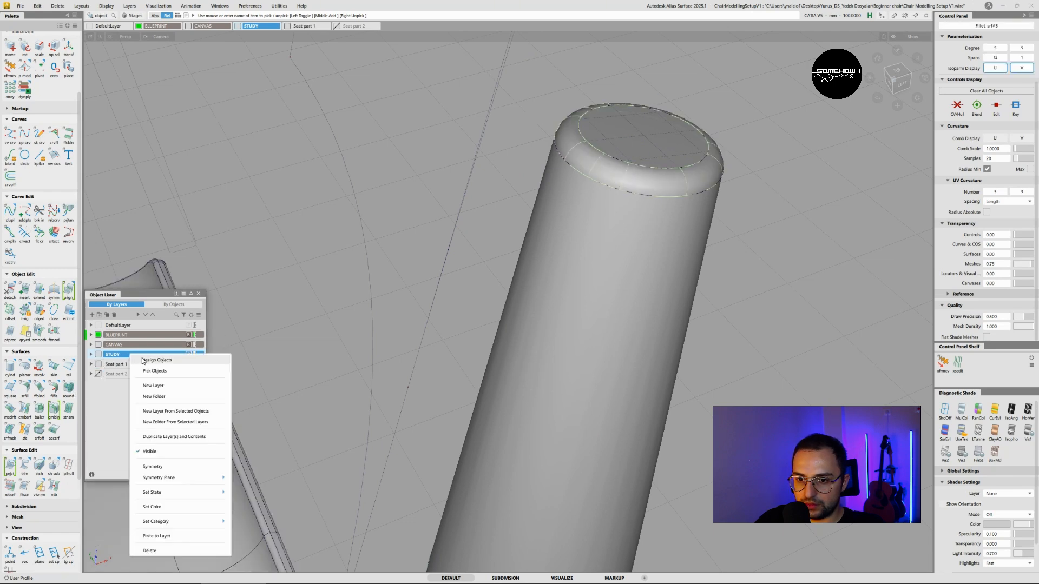
click(107, 367)
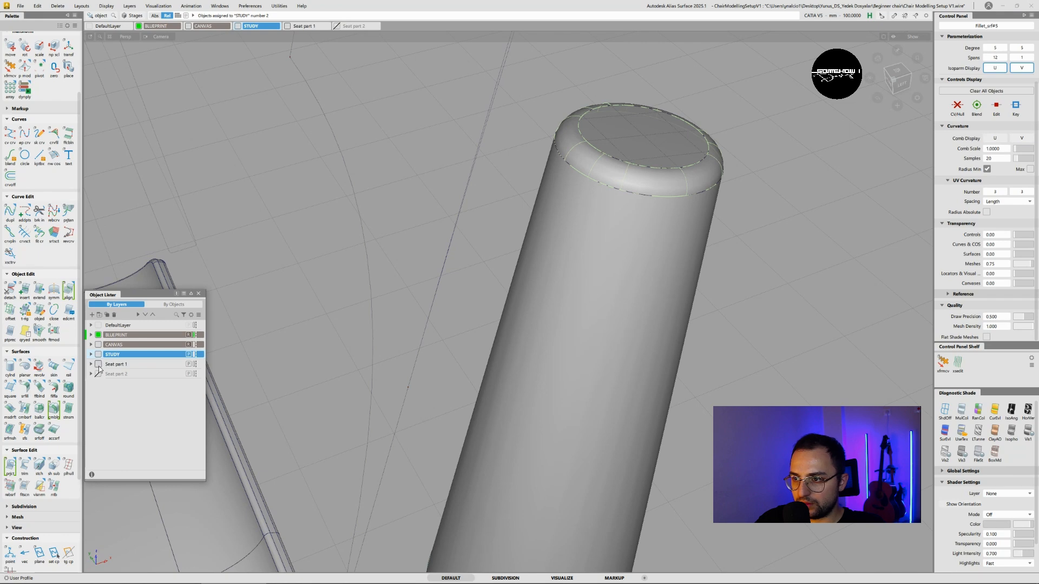
click(97, 364)
- Delete the construction history of all the half frame's surfaces
ctrl+shift+drag(501, 341, 611, 251)
alt+shift+right_drag(612, 250, 520, 243)
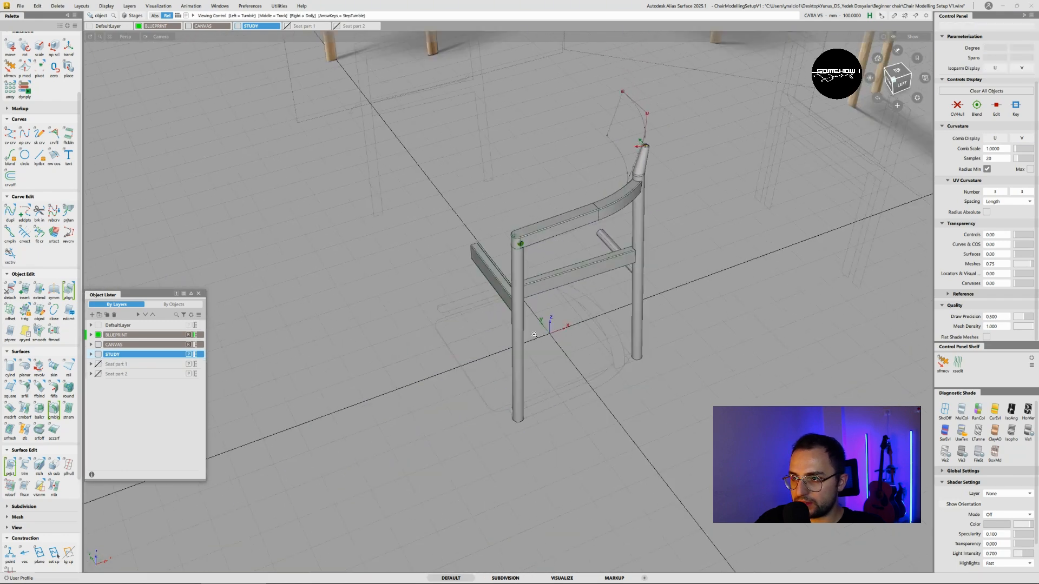
alt+shift+drag(520, 243, 671, 313)
drag(670, 314, 443, 134)
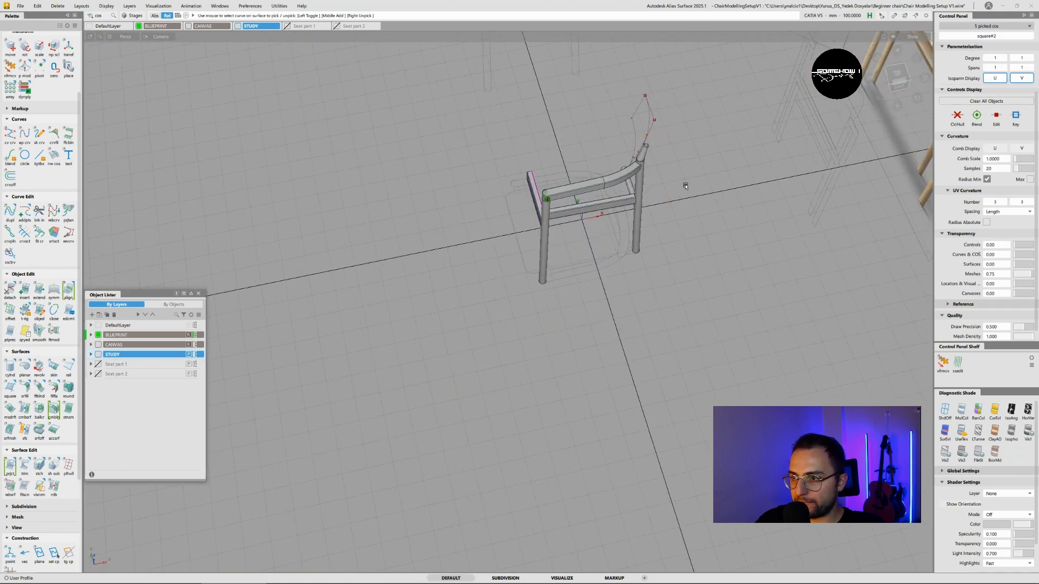
ctrl+shift+drag(686, 186, 658, 167)
drag(715, 304, 353, 59)
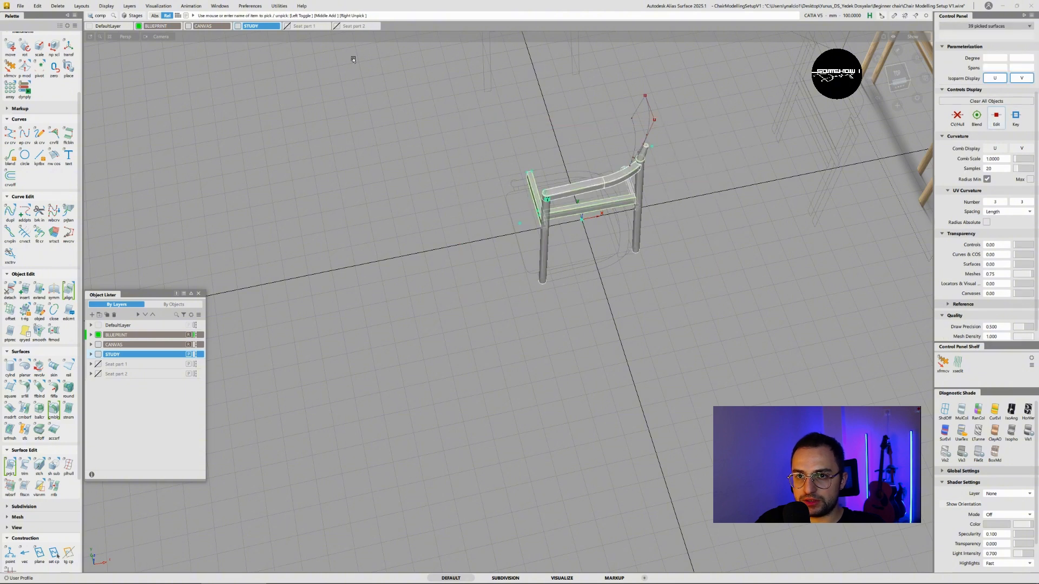
click(58, 6)
click(73, 32)
click(487, 327)
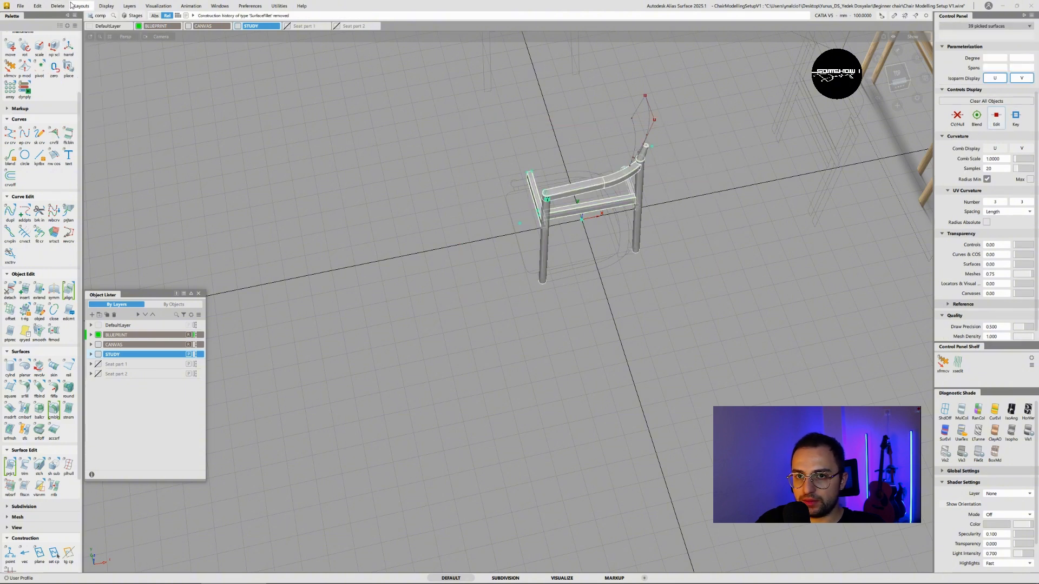
- Delete the locators left on the model and ungroup the frame's objects
alt+shift+middle_drag(349, 154, 406, 310)
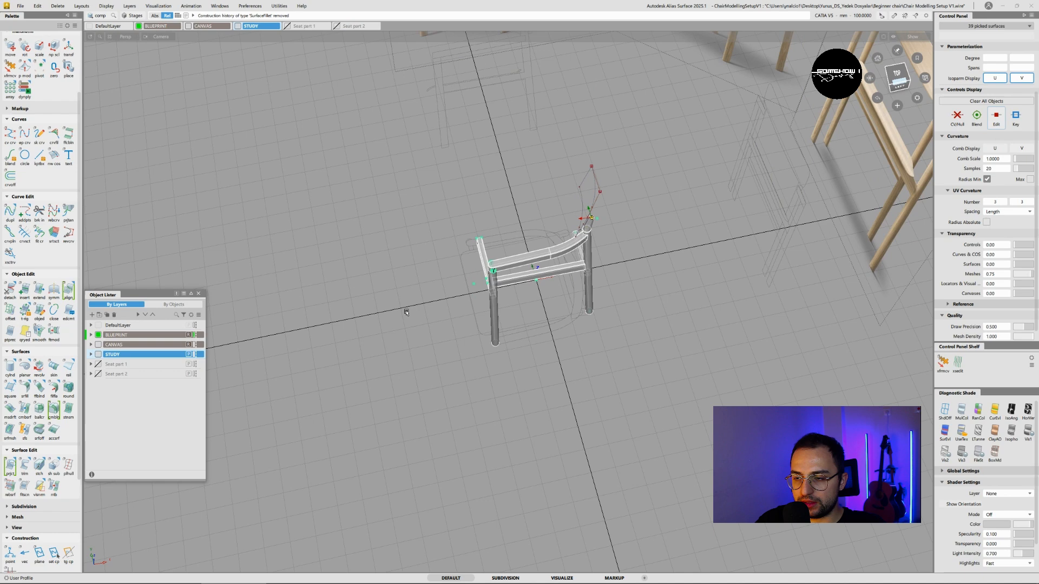
click(58, 7)
click(65, 53)
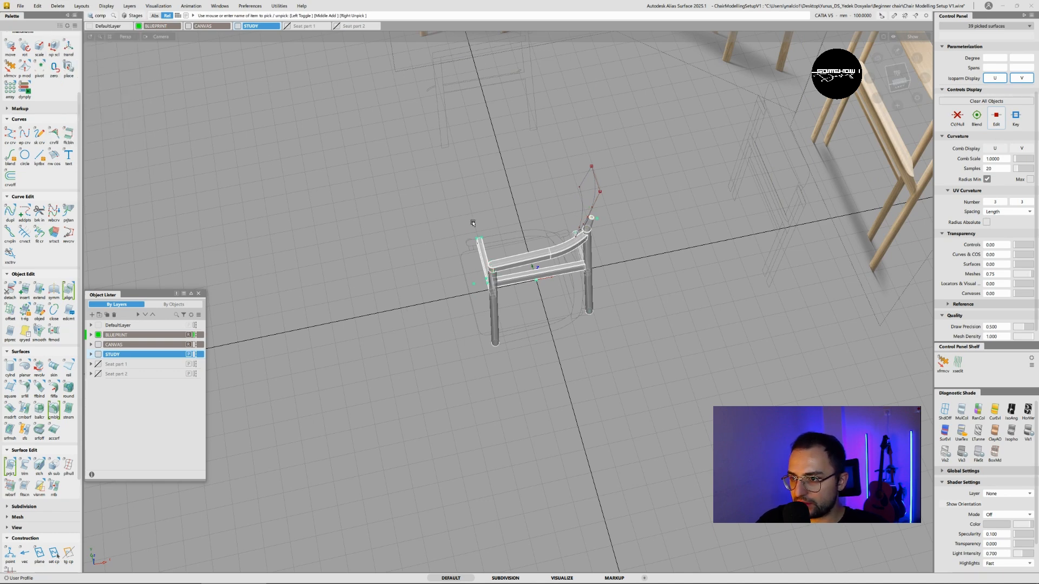
key(ctrl+u)
ctrl+shift+drag(655, 251, 654, 253)
drag(645, 353, 448, 199)
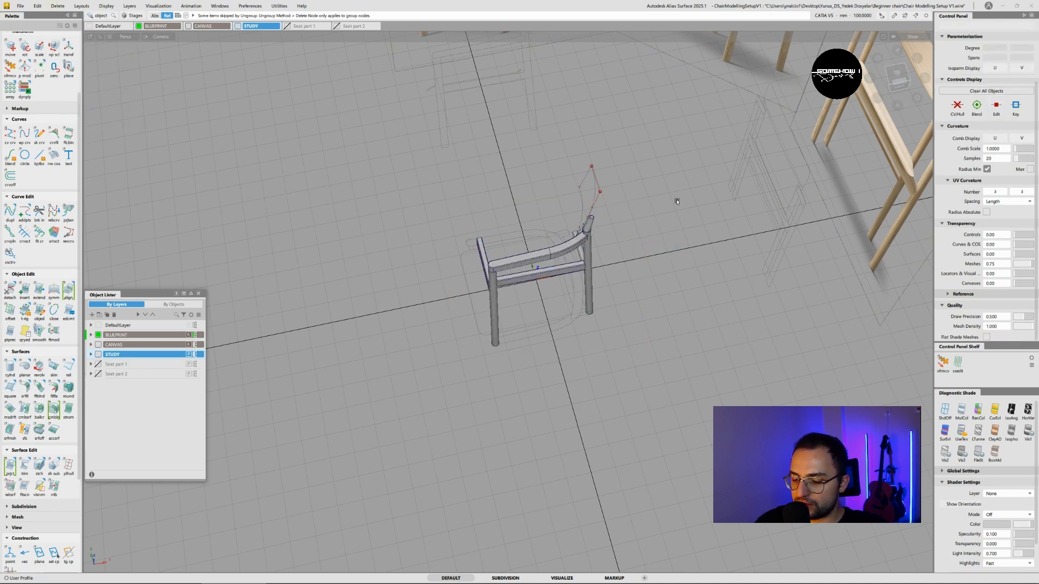
- Delete the leftover construction curves around the frame and the top of the back leg
mouse_move(679, 201)
ctrl+shift+mouse_down()
mouse_move(655, 207)
mouse_move(699, 206)
ctrl+shift+mouse_up()
drag(691, 174, 375, 372)
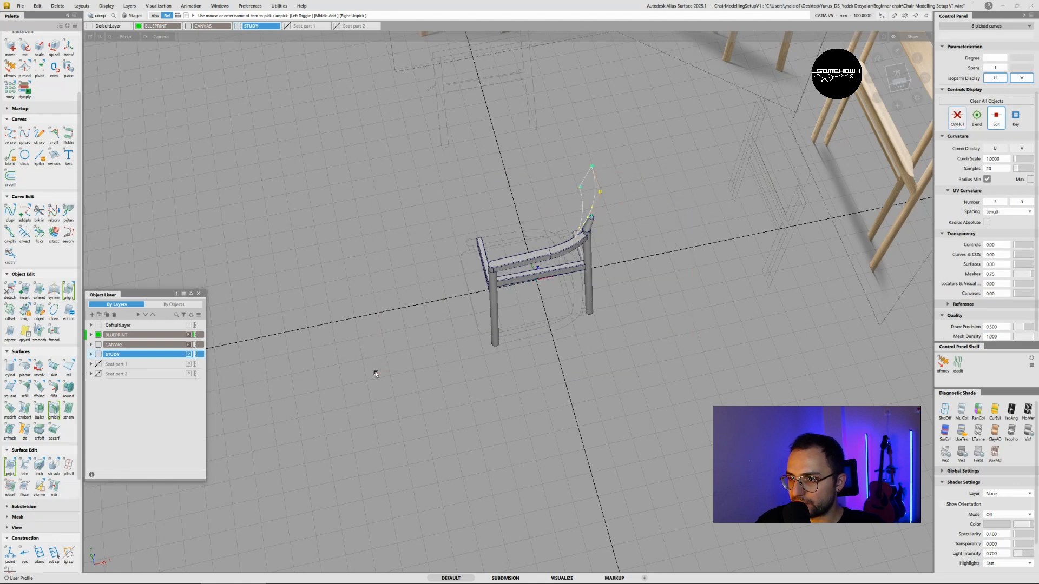
key(Delete)
key(Return)
- Select the whole half frame and ungroup its remaining objects
ctrl+shift+drag(704, 192, 705, 215)
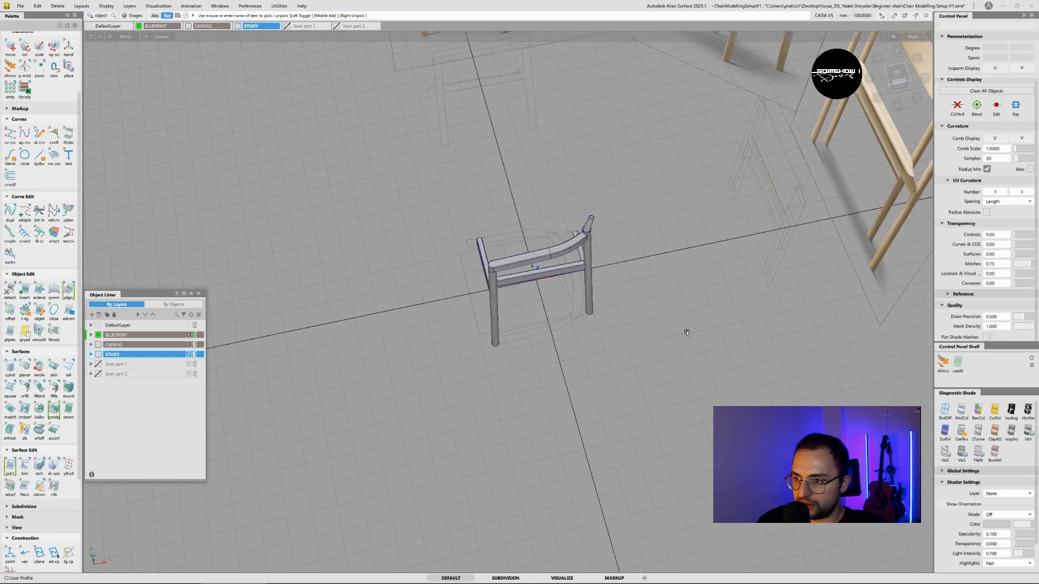
drag(680, 342, 415, 190)
key(ctrl+u)
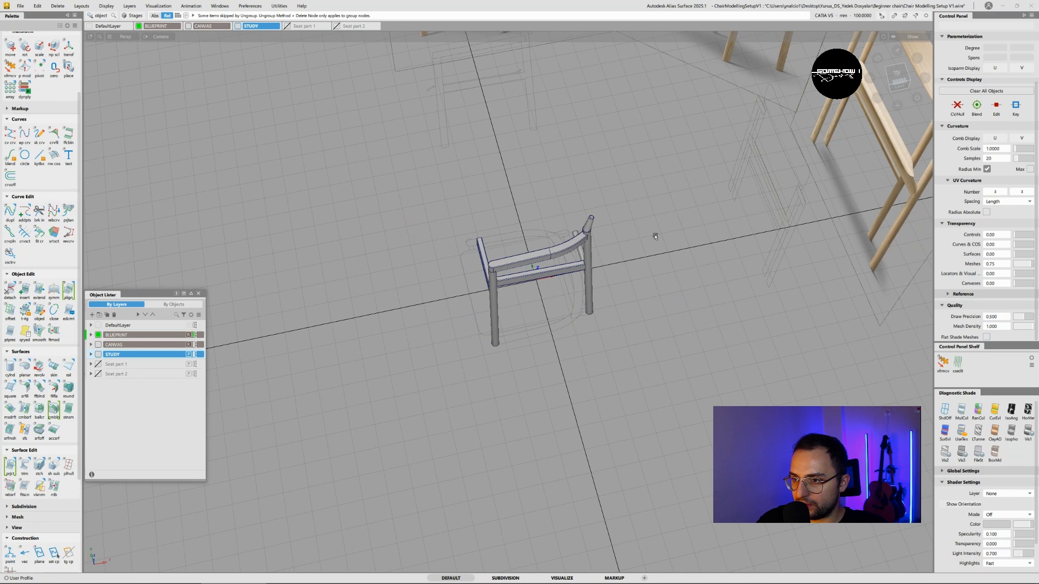
drag(635, 391, 433, 187)
drag(662, 400, 420, 200)
- Rename the STUDY layer as "Seat part 3"
ctrl+shift+drag(535, 284, 519, 238)
click(519, 256)
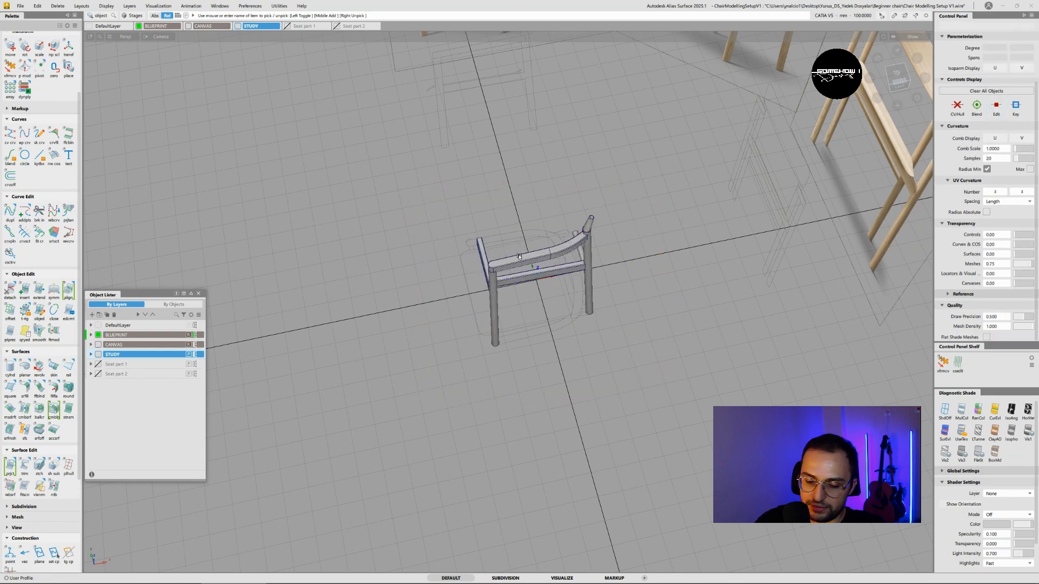
click(519, 256)
click(519, 257)
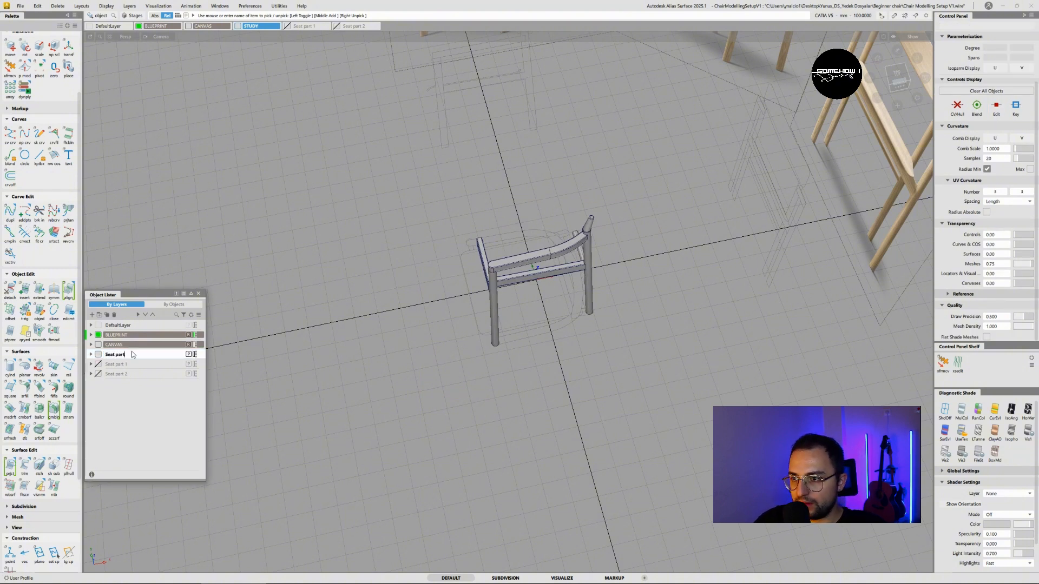
text(3)
key(Return)
- Mirror-duplicate the half frame's surfaces to create the opposite side of the chair
ctrl+shift+drag(606, 211, 580, 247)
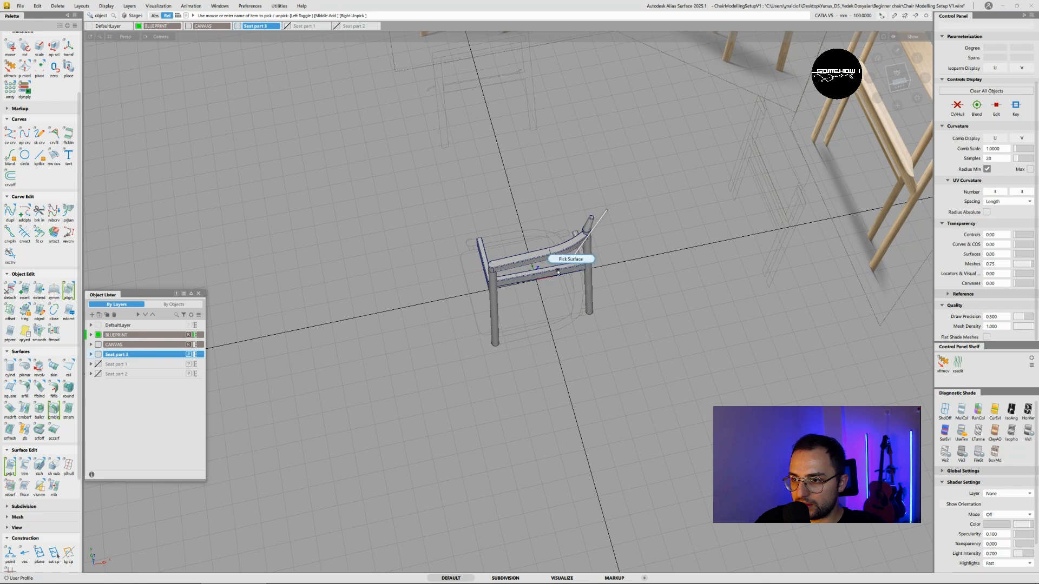
click(549, 255)
click(539, 233)
click(537, 254)
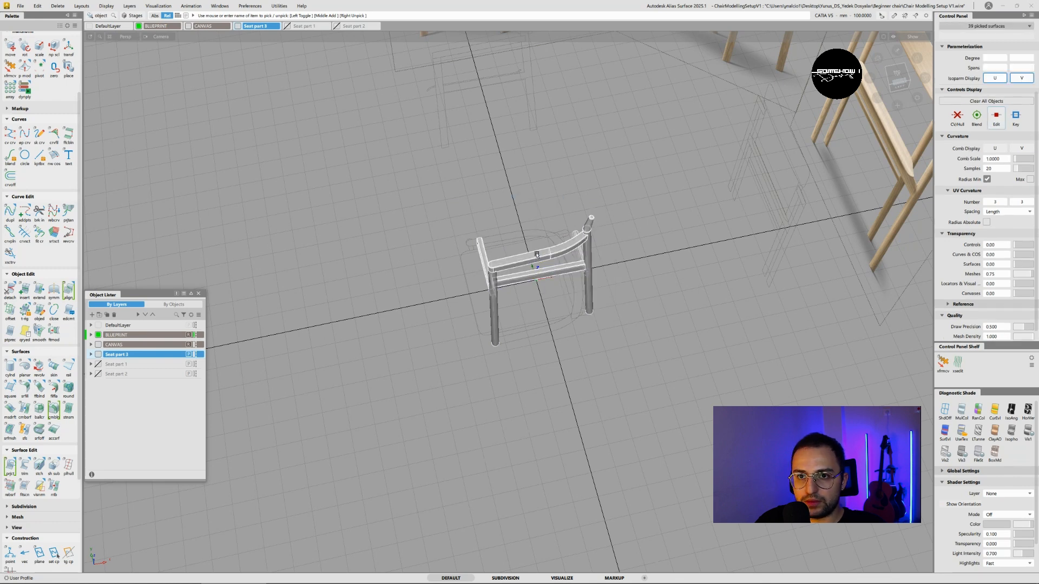
alt+shift+drag(526, 262, 551, 198)
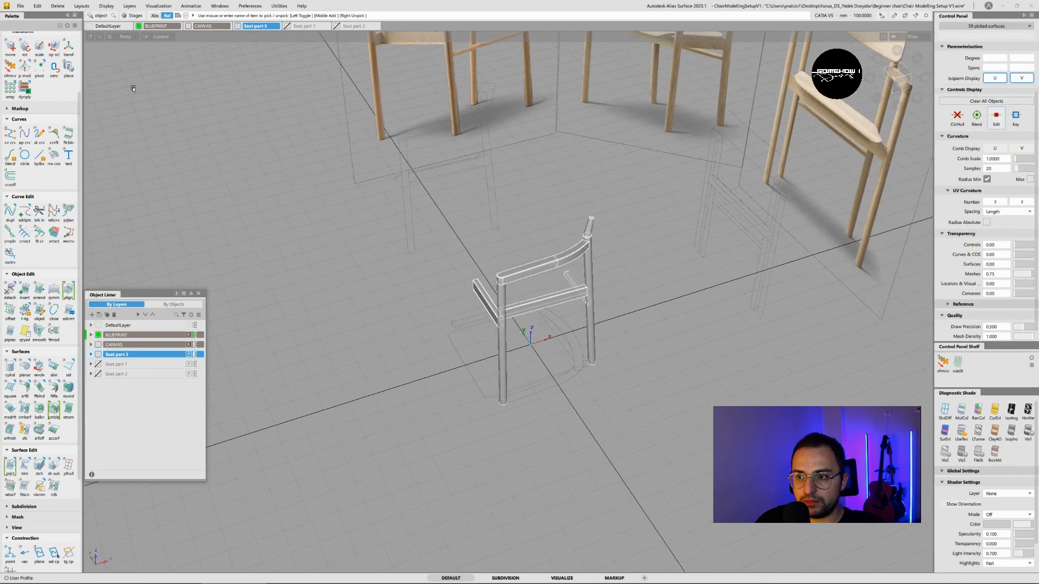
click(47, 9)
mouse_move(50, 92)
click(116, 100)
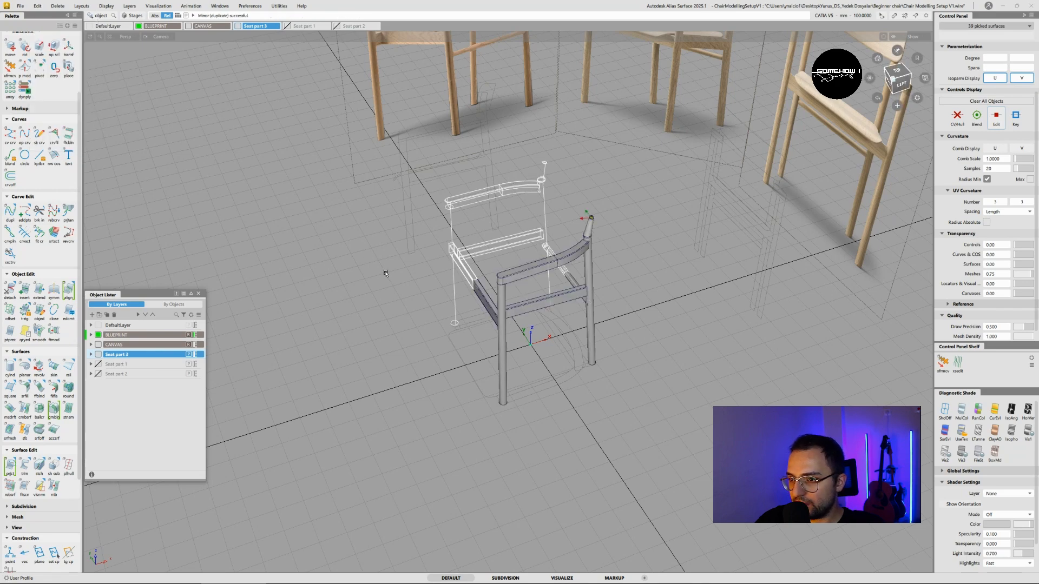
- Apply the MulCol diagnostic shade to the mirrored half of the frame
alt+shift+drag(386, 273, 579, 336)
ctrl+shift+drag(615, 402, 657, 398)
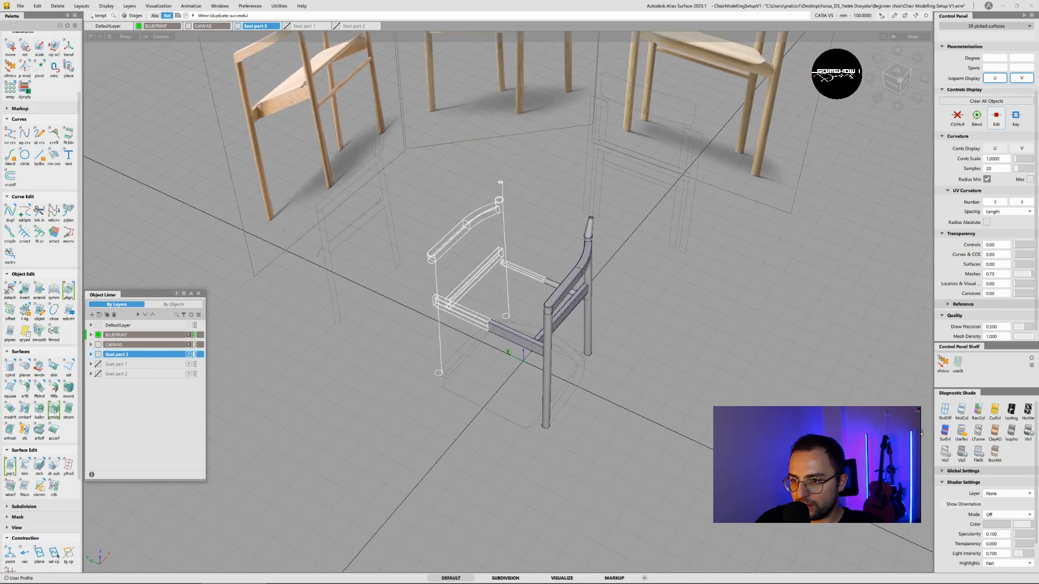
click(963, 415)
ctrl+shift+drag(593, 419, 593, 369)
mouse_move(512, 346)
alt+shift+right_down()
mouse_move(561, 297)
mouse_move(533, 336)
alt+shift+right_up()
mouse_move(533, 335)
alt+shift+mouse_down()
mouse_move(538, 303)
mouse_move(494, 341)
alt+shift+mouse_up()
- Check that both halves of the frame can be picked together
ctrl+shift+drag(482, 283, 446, 286)
click(431, 308)
click(474, 339)
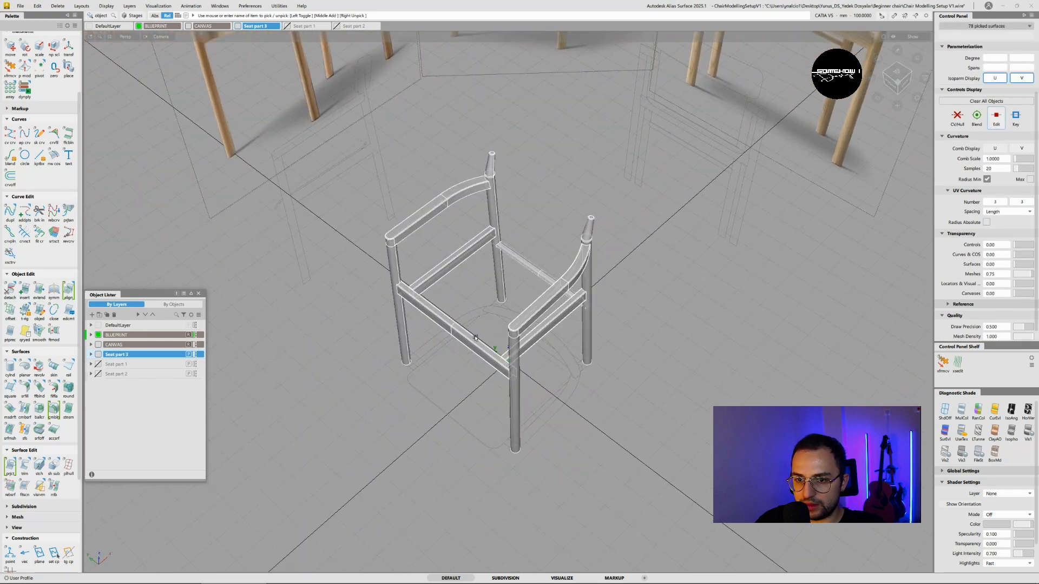
ctrl+shift+drag(476, 358, 465, 316)
click(464, 335)
ctrl+shift+drag(426, 366, 379, 286)
- Show the Seat part 1 and Seat part 2 layers to view the complete chair
click(98, 364)
click(98, 374)
alt+shift+right_drag(379, 287, 399, 271)
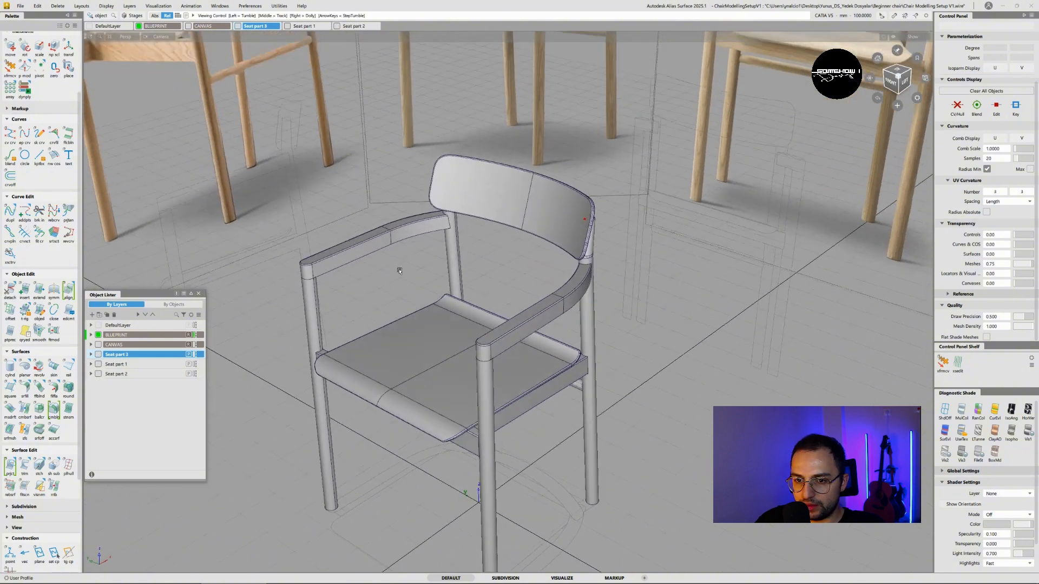
- Set the layer colours to green for Seat part 3, red for Seat part 1 and magenta for Seat part 2
alt+shift+drag(399, 271, 471, 280)
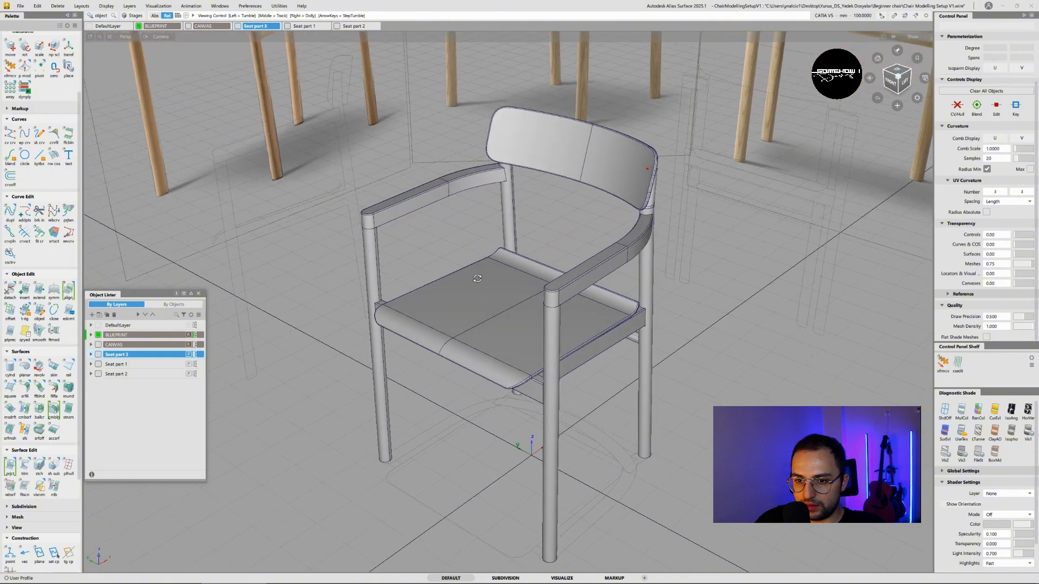
right_click(99, 355)
click(128, 367)
right_click(98, 364)
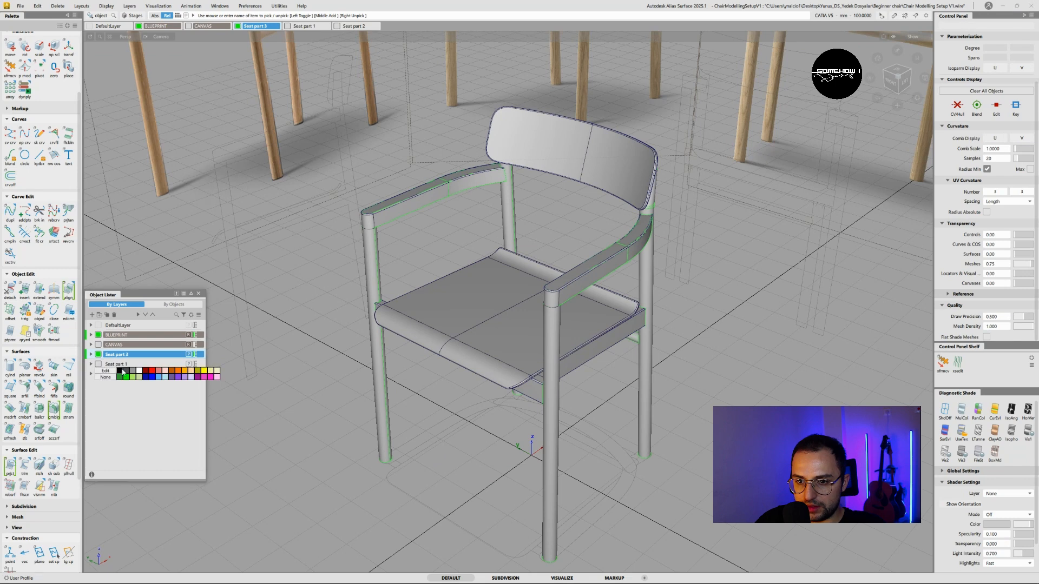
click(146, 371)
right_click(98, 373)
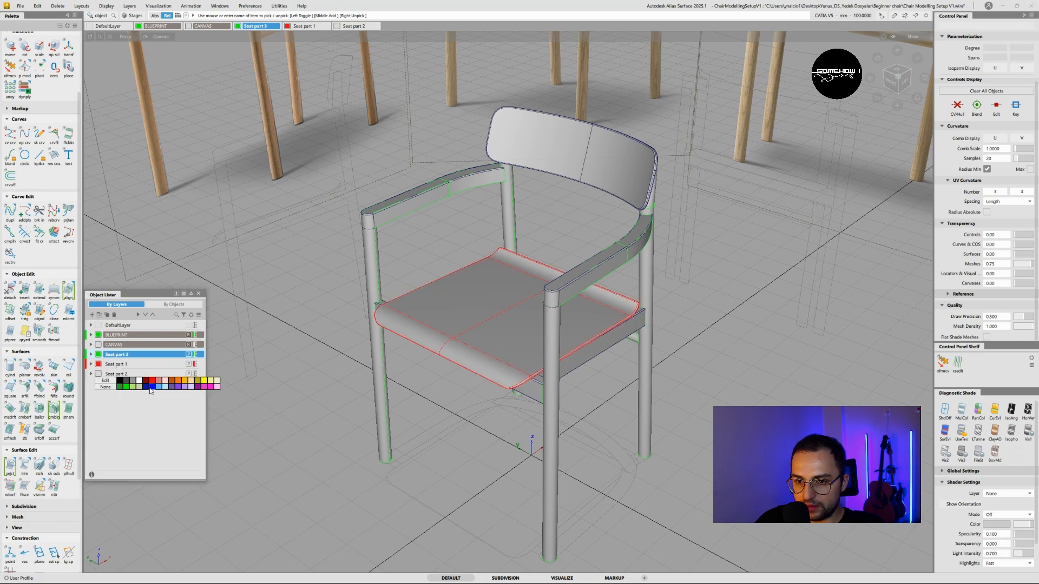
click(151, 387)
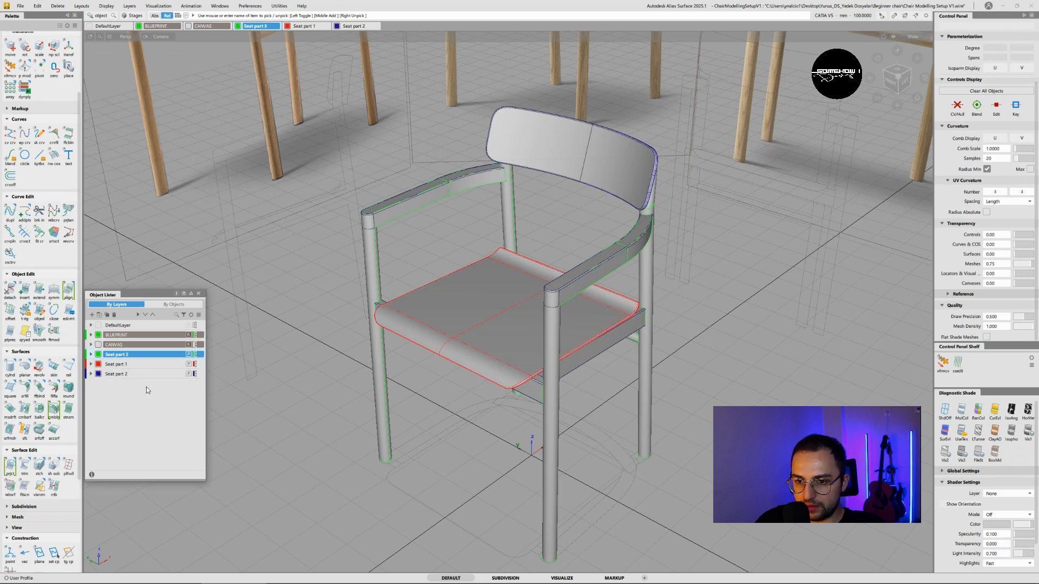
right_click(99, 375)
click(204, 388)
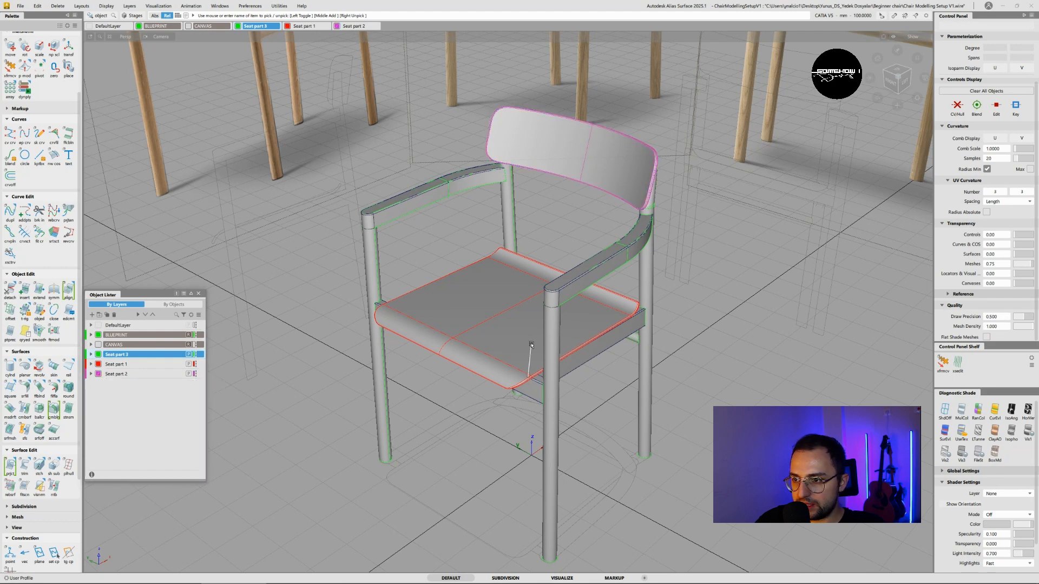
- Examine the armrest edges for fillet surfaces that do not take the Seat part 3 layer colour
scroll(531, 345, down, 5)
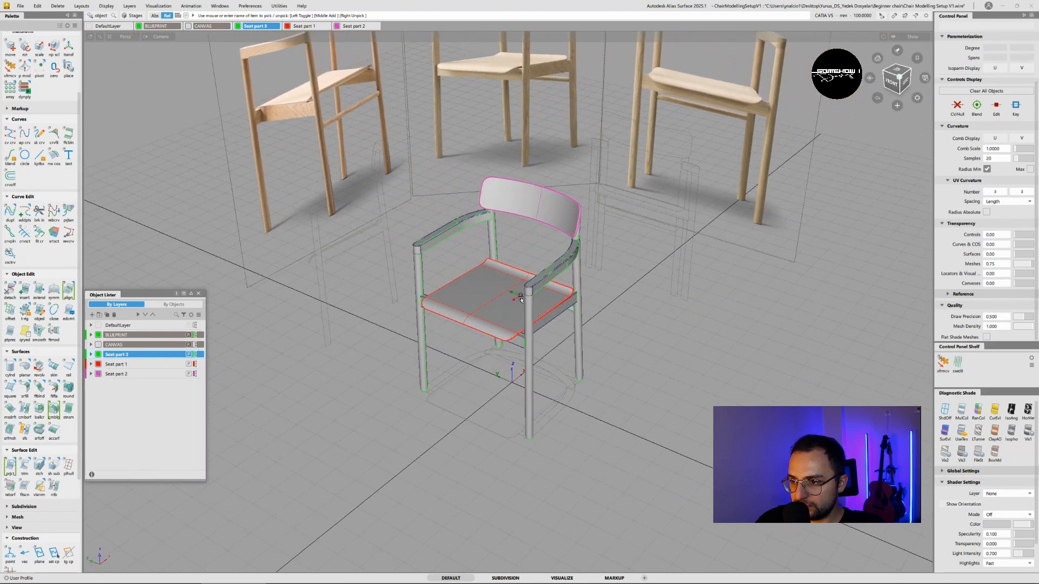
scroll(520, 299, up, 5)
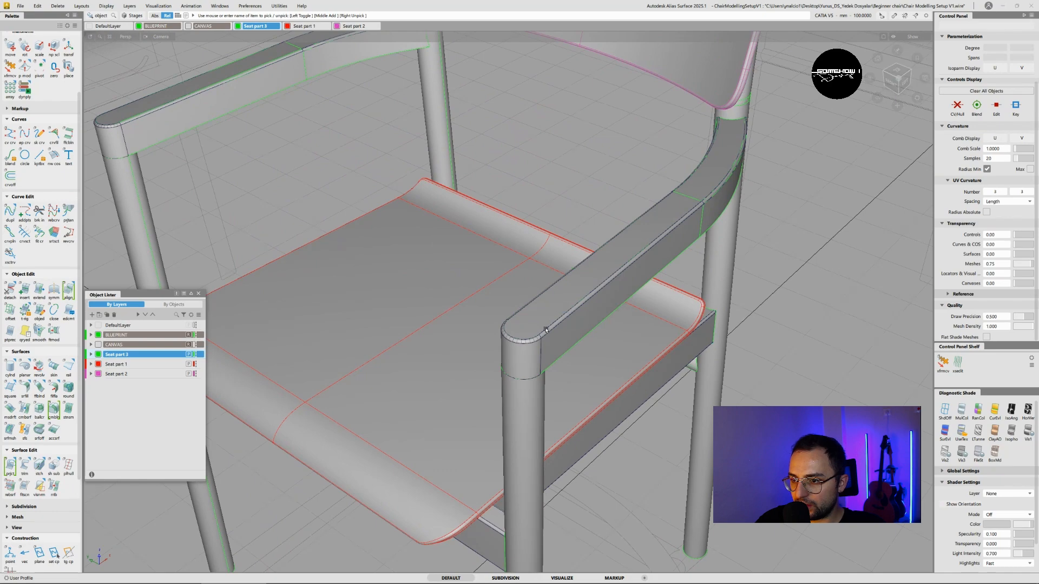
click(559, 334)
click(548, 346)
alt+shift+click(542, 313)
alt+shift+scroll(543, 313, up, 3)
alt+shift+drag(543, 313, 514, 294)
alt+shift+scroll(415, 216, down, 5)
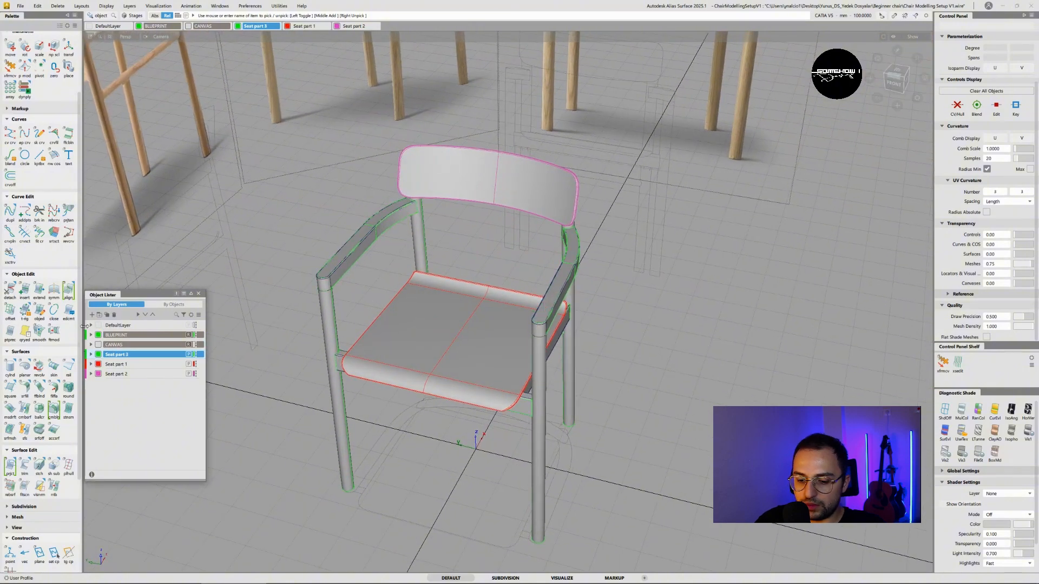
- Assign the remaining fillet surfaces and grouped surfaces of both frame halves from DefaultLayer to the Seat part 3 layer
click(91, 325)
click(120, 335)
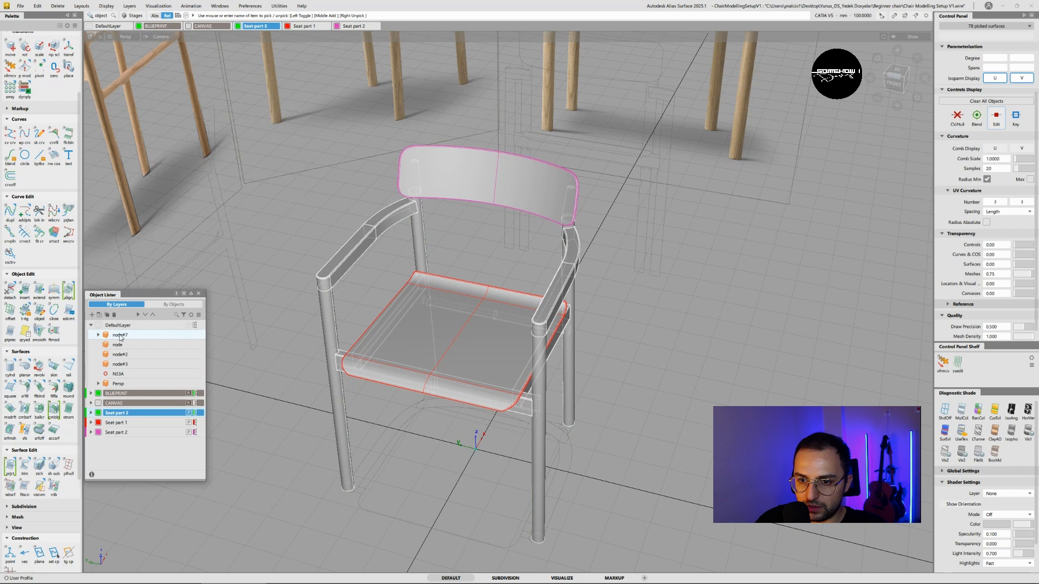
double_click(122, 338)
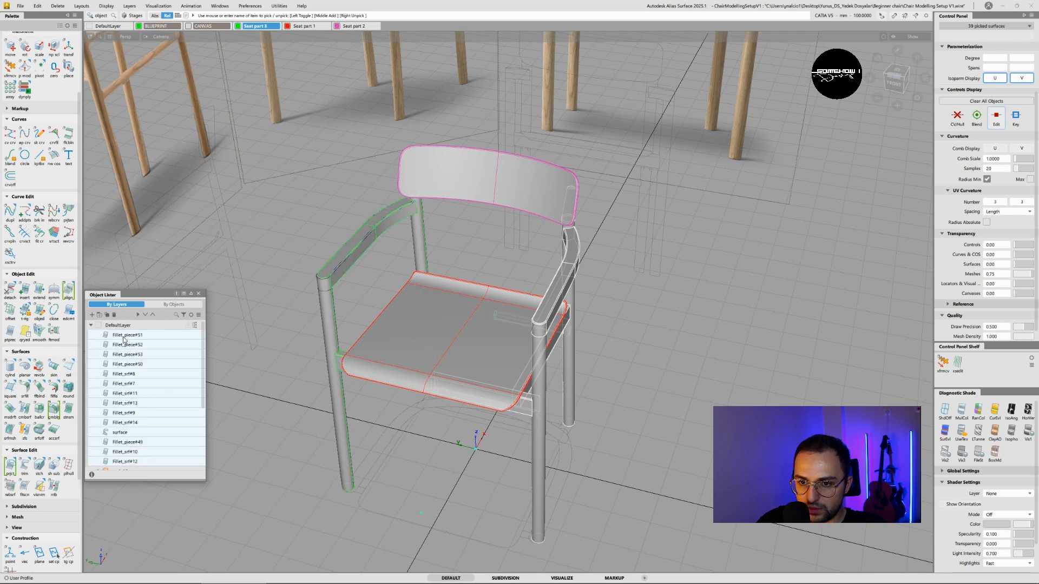
click(91, 326)
click(92, 325)
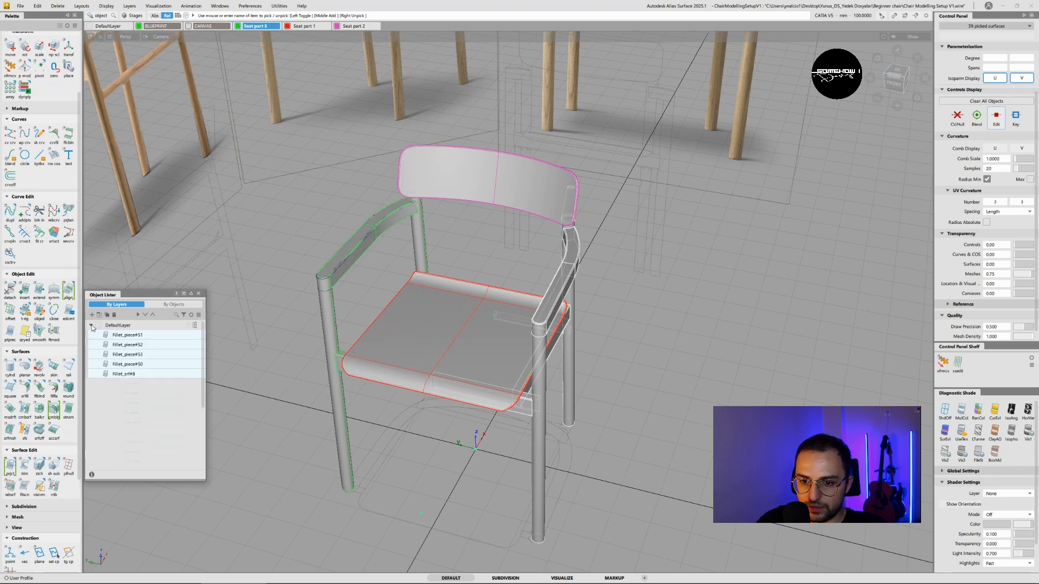
scroll(142, 398, down, 4)
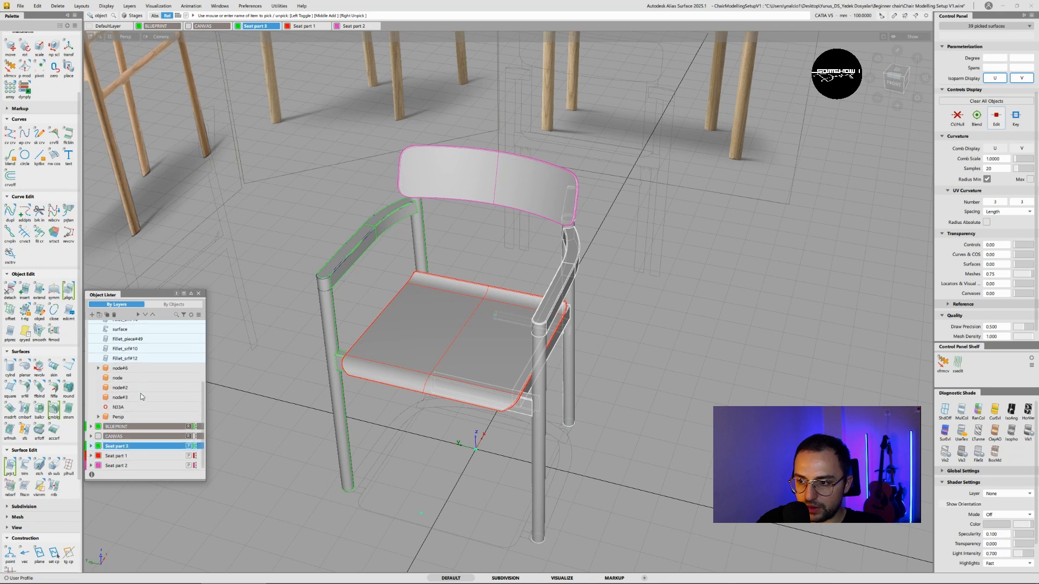
right_click(118, 448)
click(145, 364)
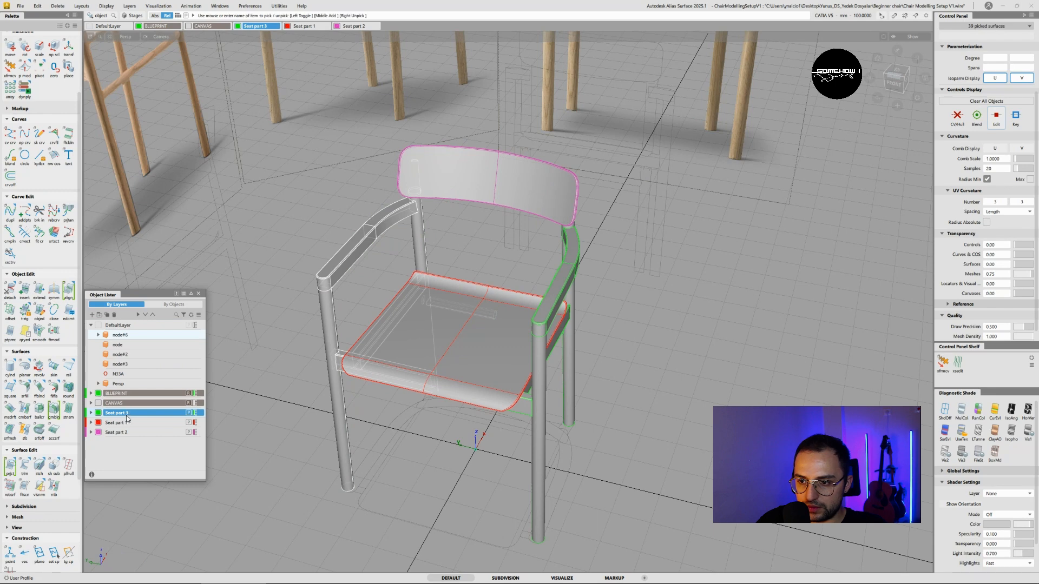
right_click(128, 417)
click(136, 364)
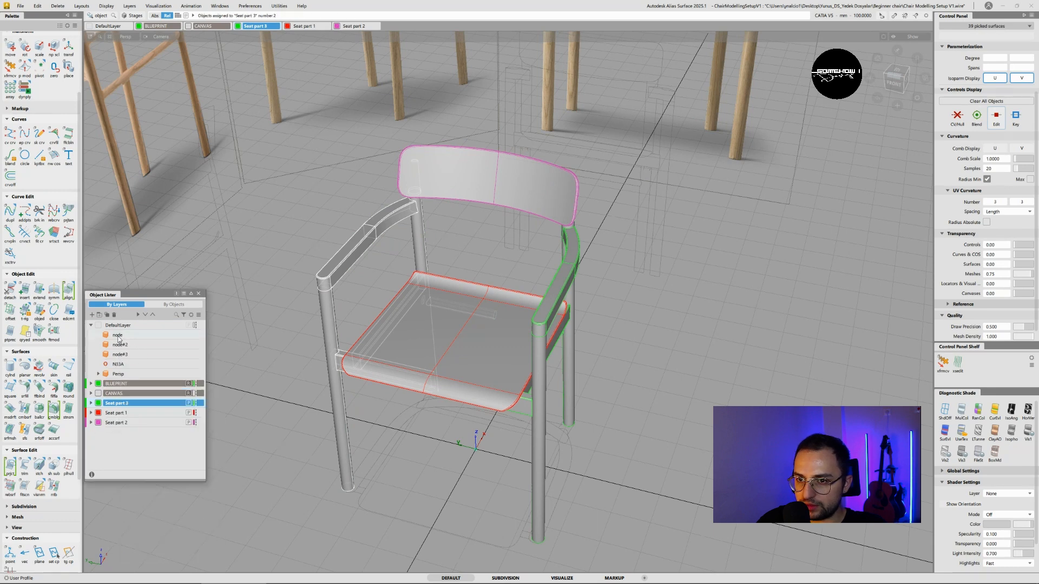
- Check what each remaining node in DefaultLayer contains, and collapse the layer's list again
click(119, 336)
click(125, 345)
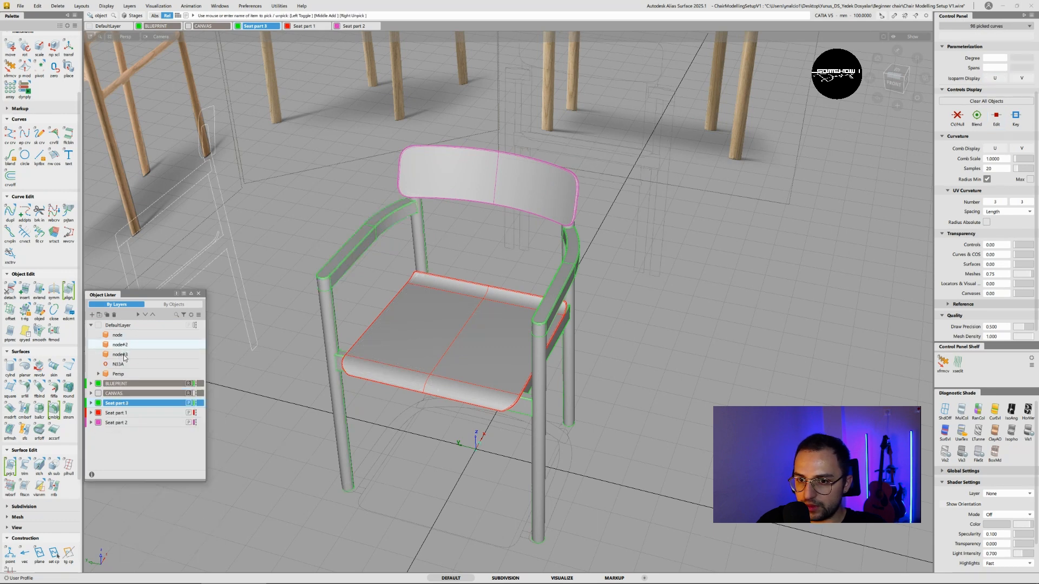
click(126, 355)
click(115, 374)
click(121, 364)
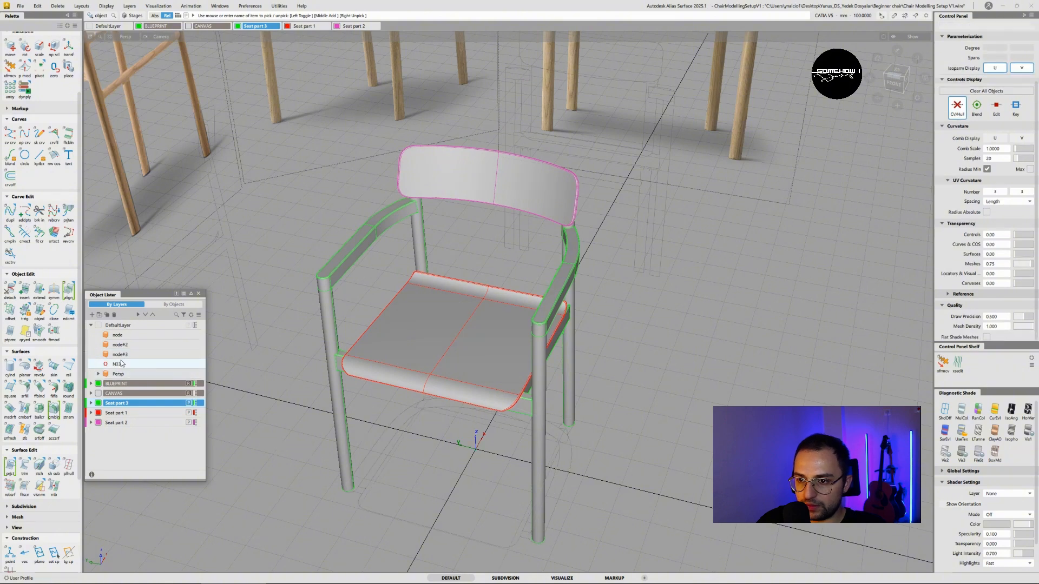
click(91, 325)
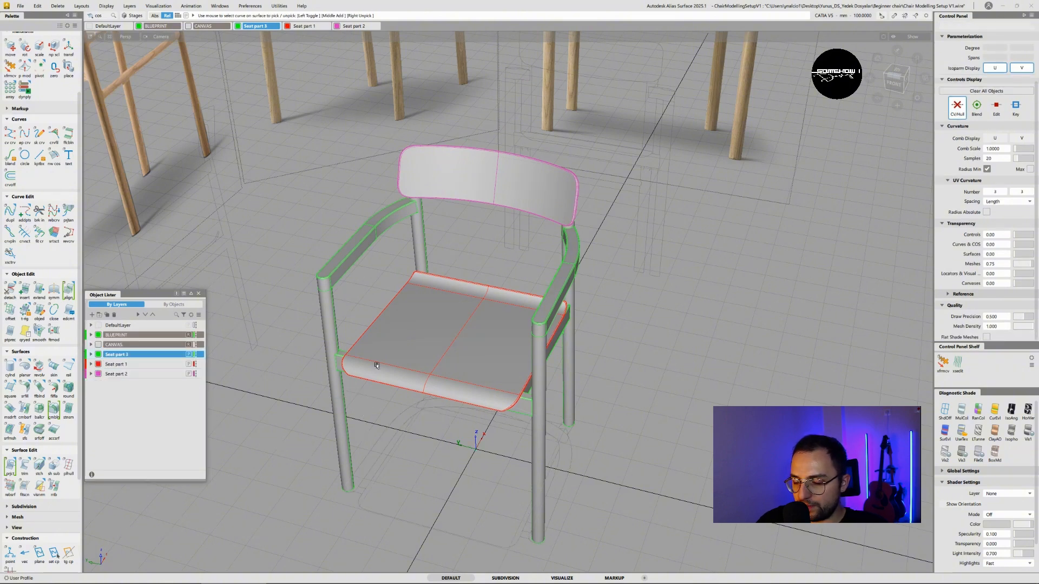
- Inspect the complete chair from the side, front and above with the model lines hidden
alt+shift+drag(360, 368, 267, 273)
alt+shift+right_drag(266, 274, 552, 283)
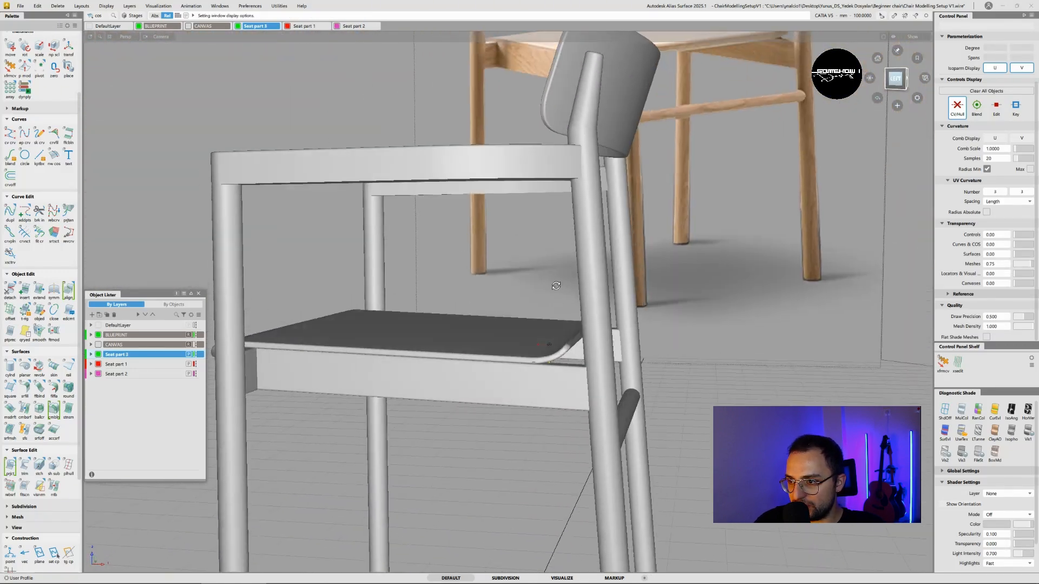
alt+shift+drag(552, 283, 501, 336)
alt+shift+right_drag(501, 336, 379, 328)
alt+shift+drag(379, 328, 673, 179)
alt+shift+right_drag(674, 179, 630, 211)
alt+shift+drag(631, 211, 700, 232)
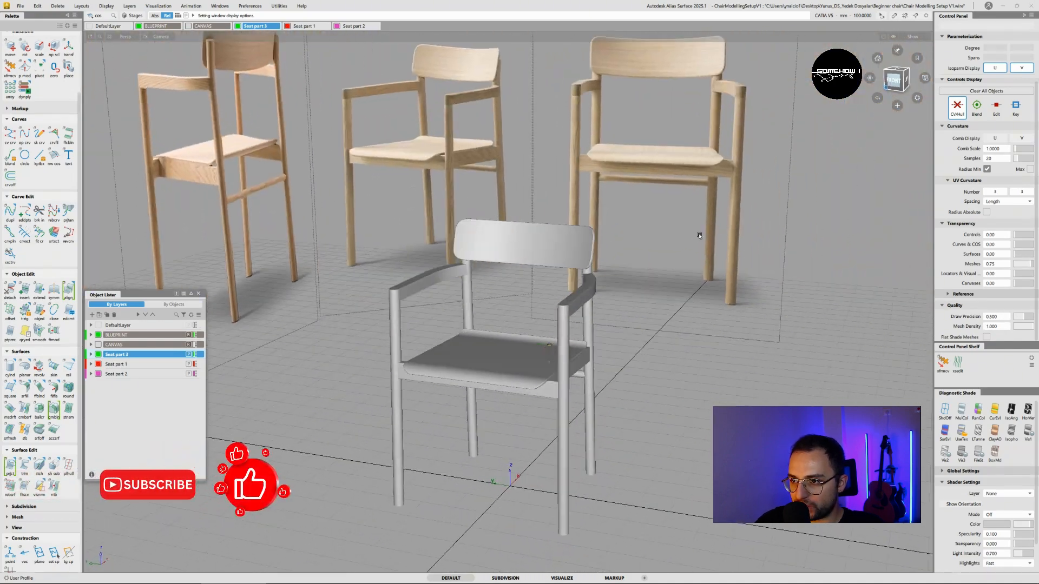
alt+shift+middle_drag(700, 232, 660, 287)
alt+shift+drag(698, 144, 649, 368)
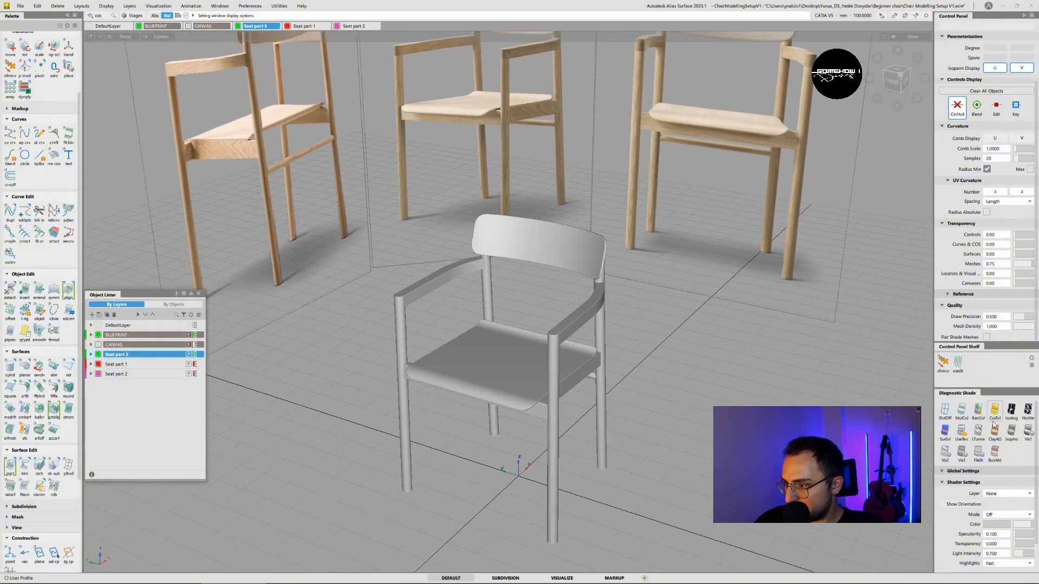
- Apply the user texture diagnostic shade with the Shade-Sky map type to the whole chair
click(963, 433)
alt+shift+drag(509, 346, 520, 433)
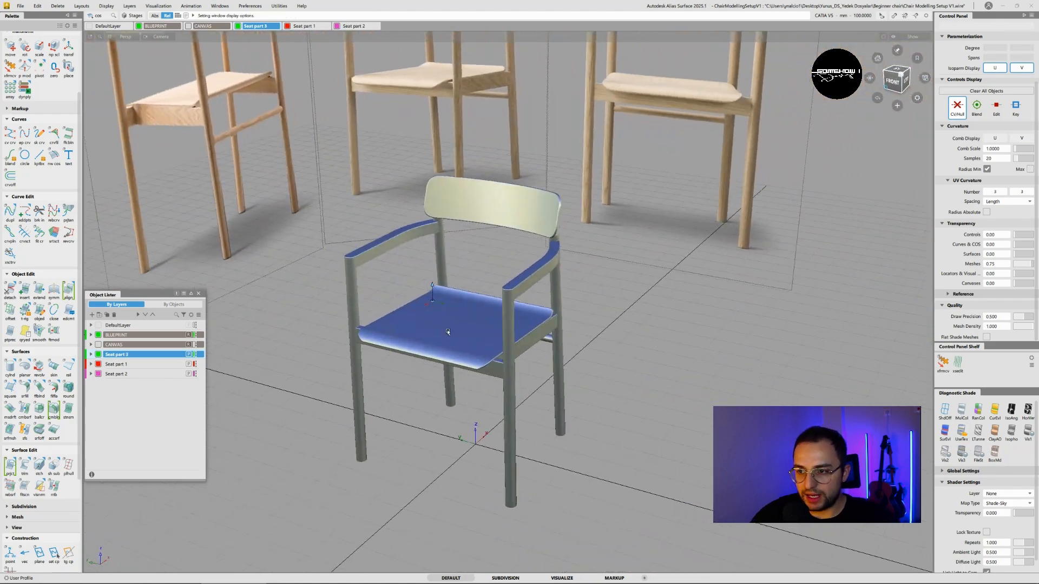